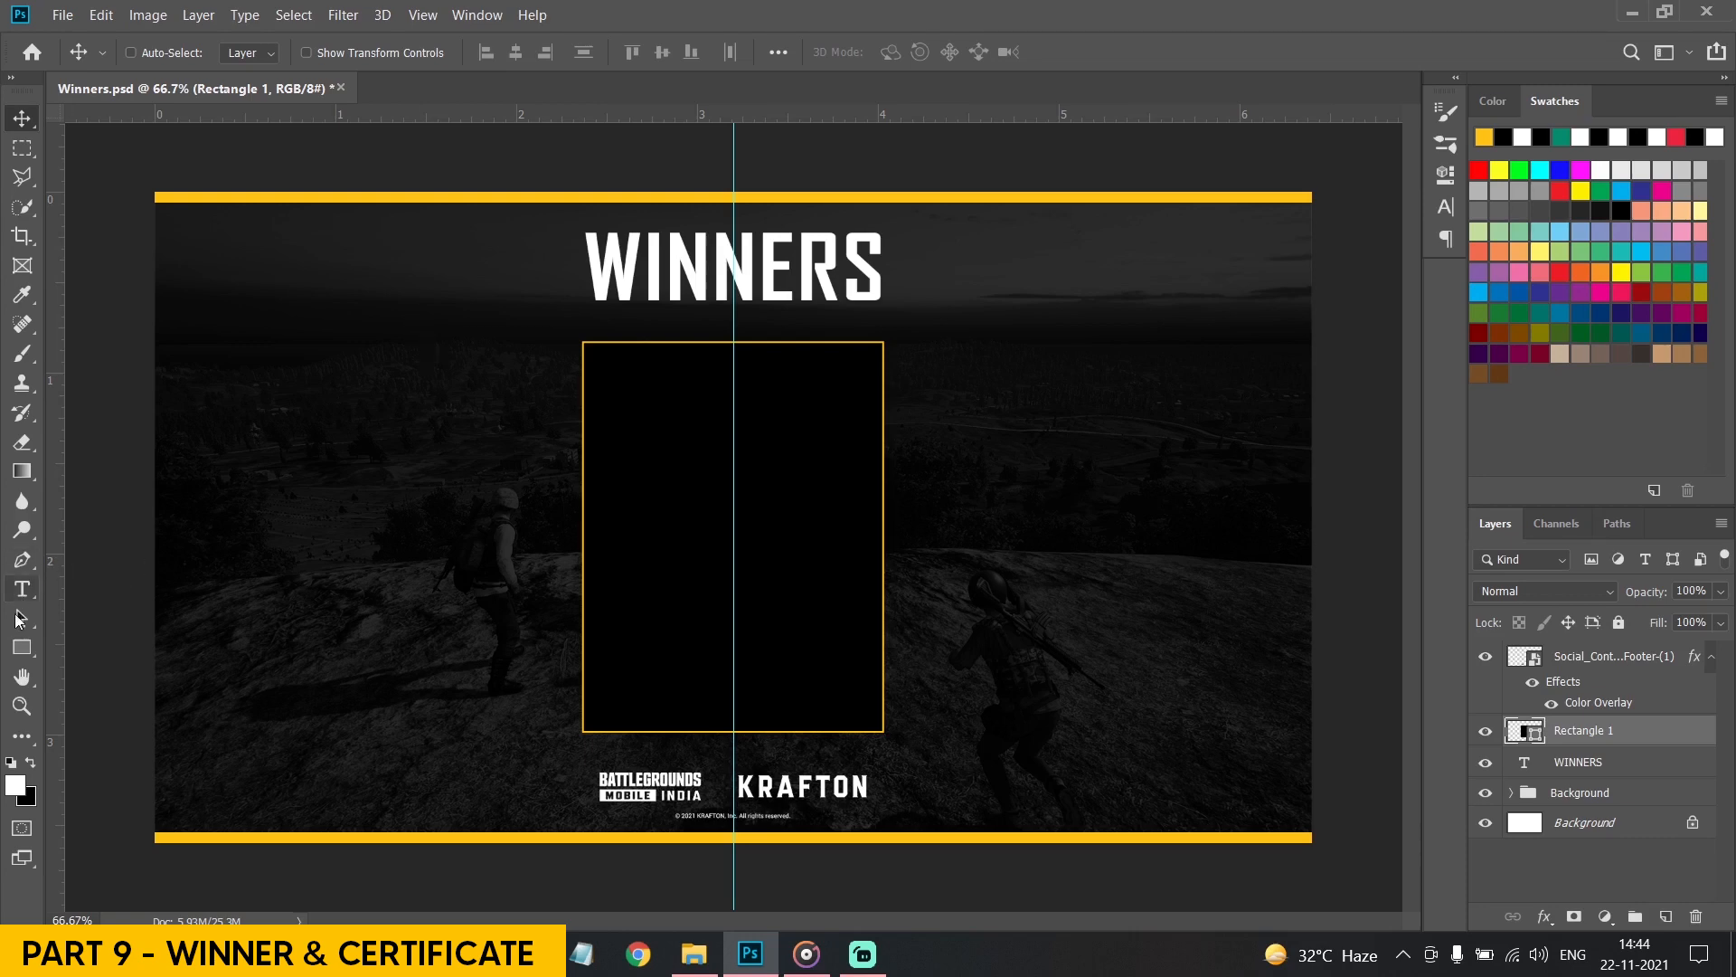
Draw a rectangle about 503 by 89 px across the black card, fill it yellow and move it lower on the card
click(22, 647)
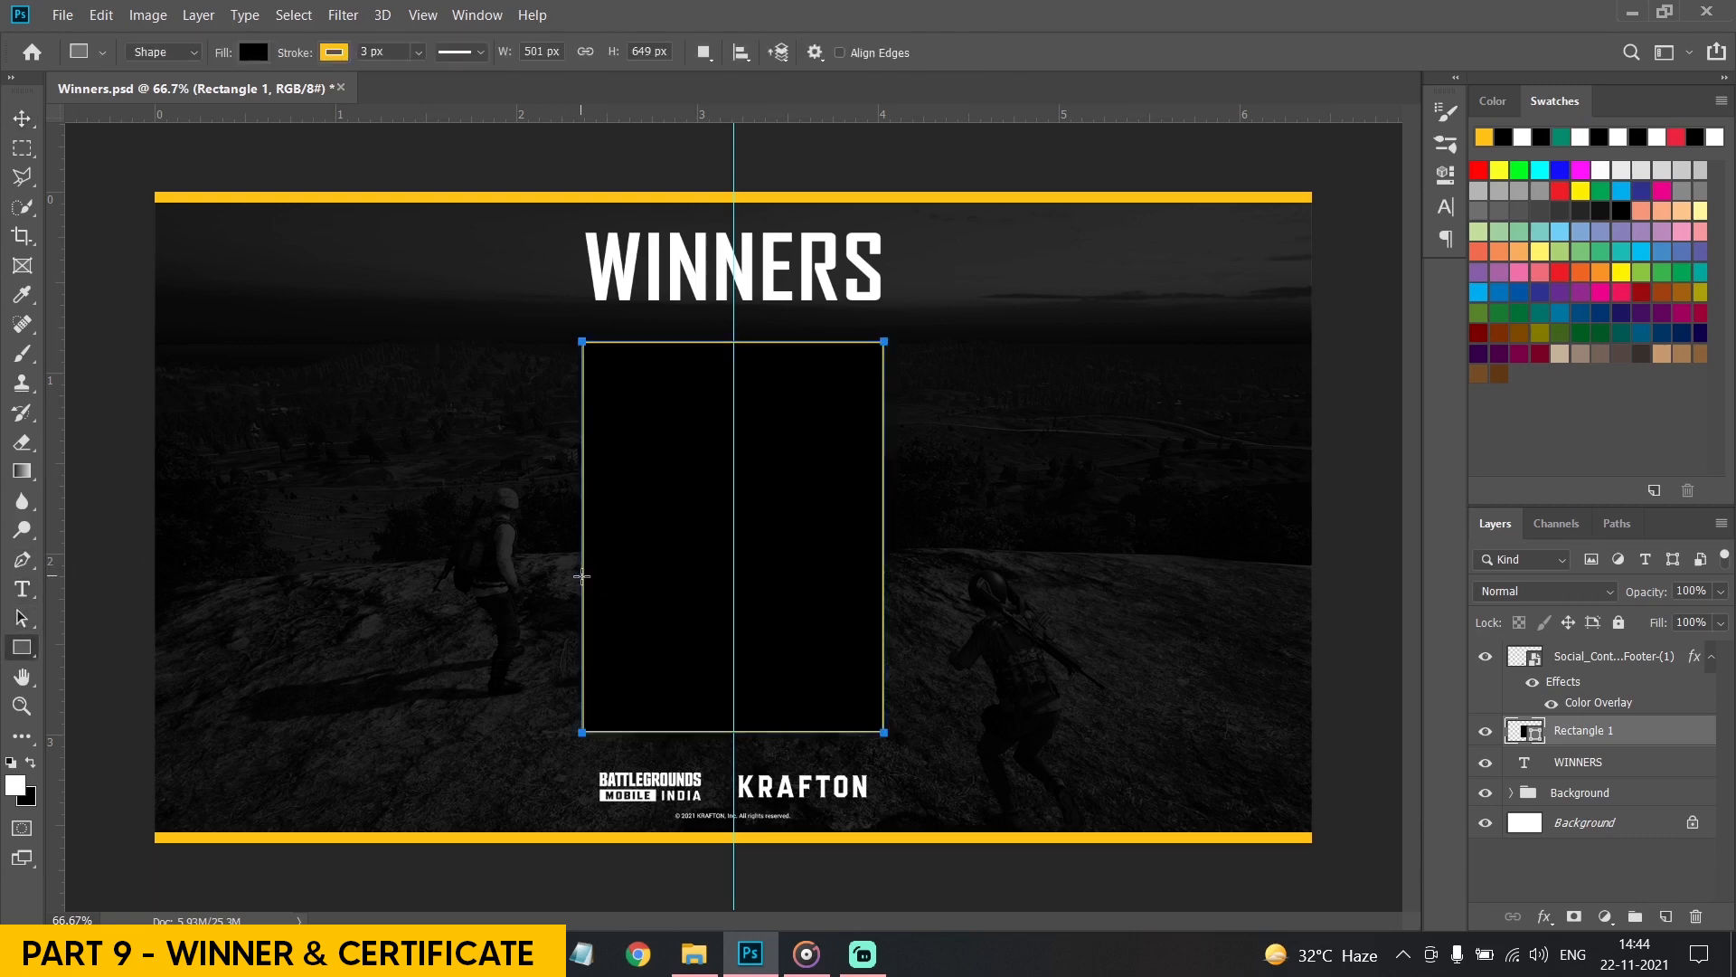
drag(581, 570, 884, 622)
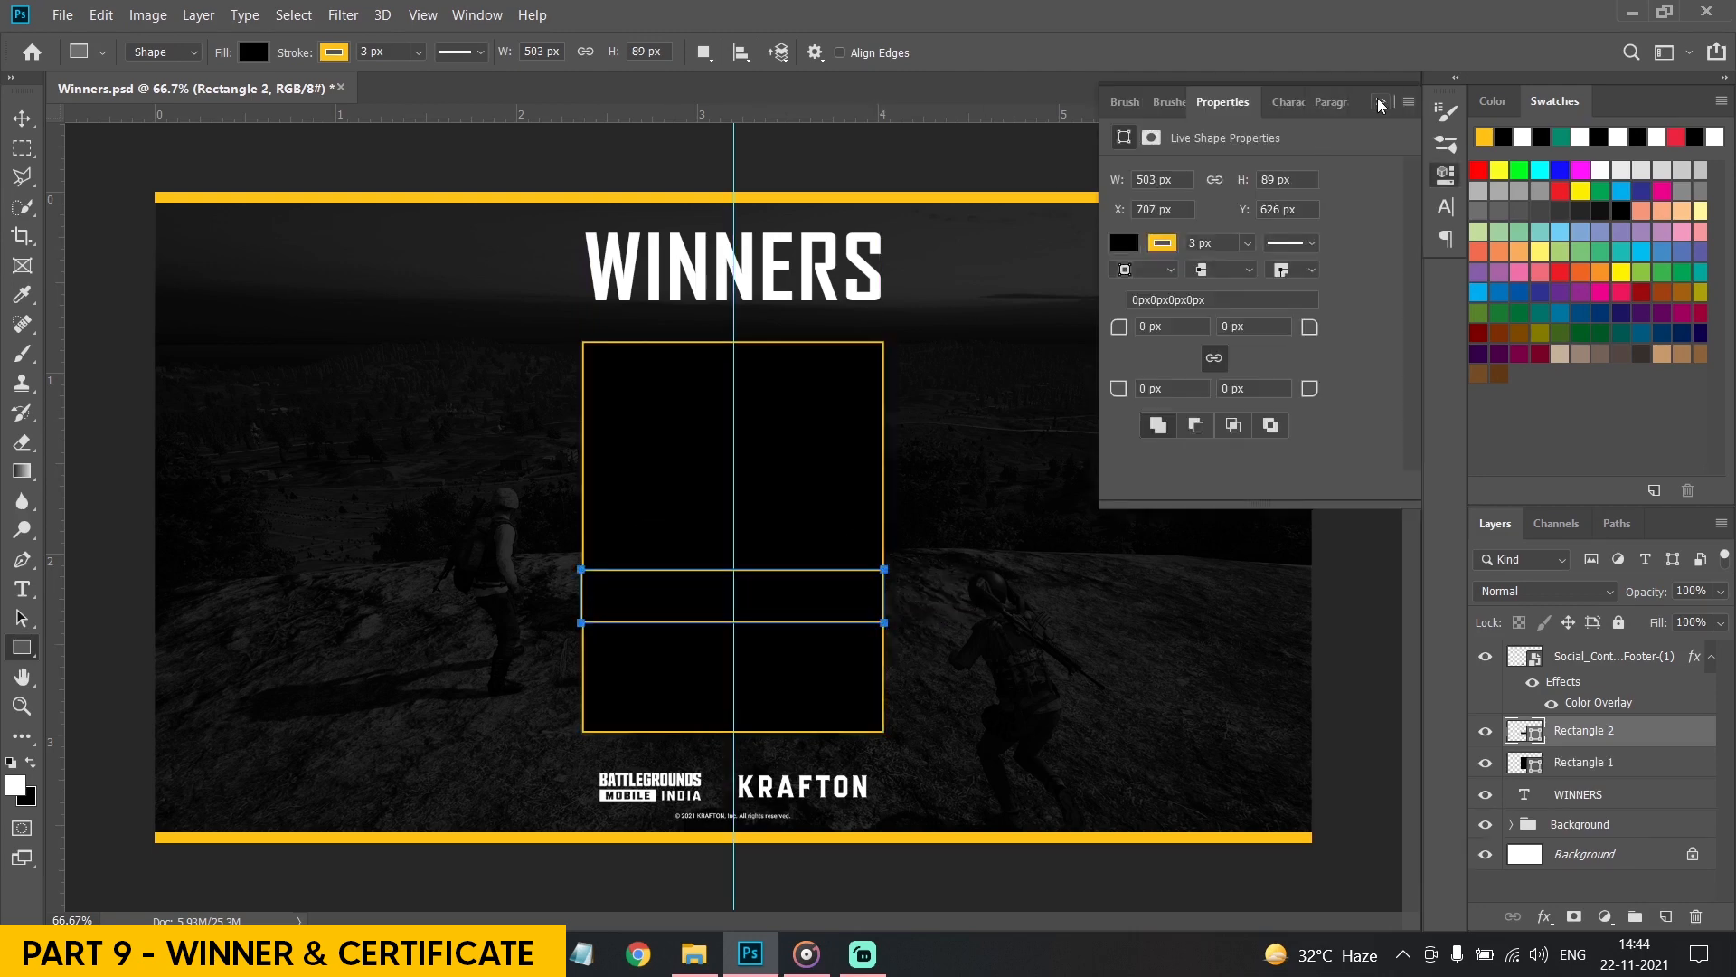
click(1383, 102)
click(253, 51)
click(154, 166)
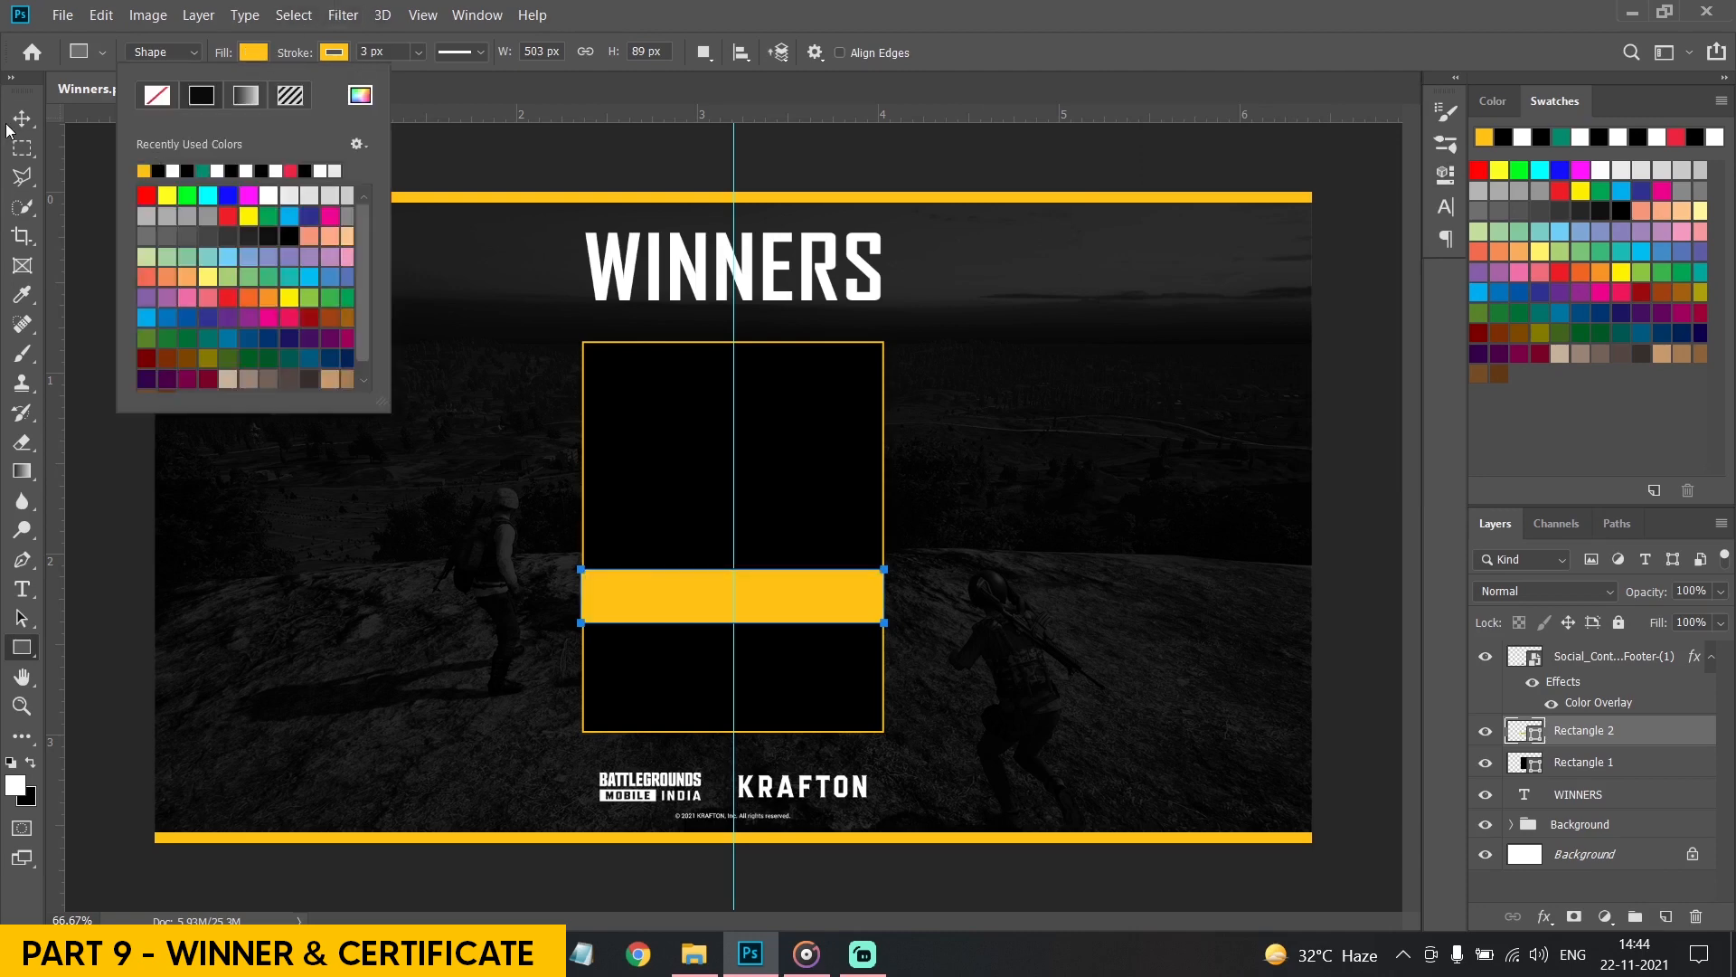
key(v)
drag(783, 607, 783, 648)
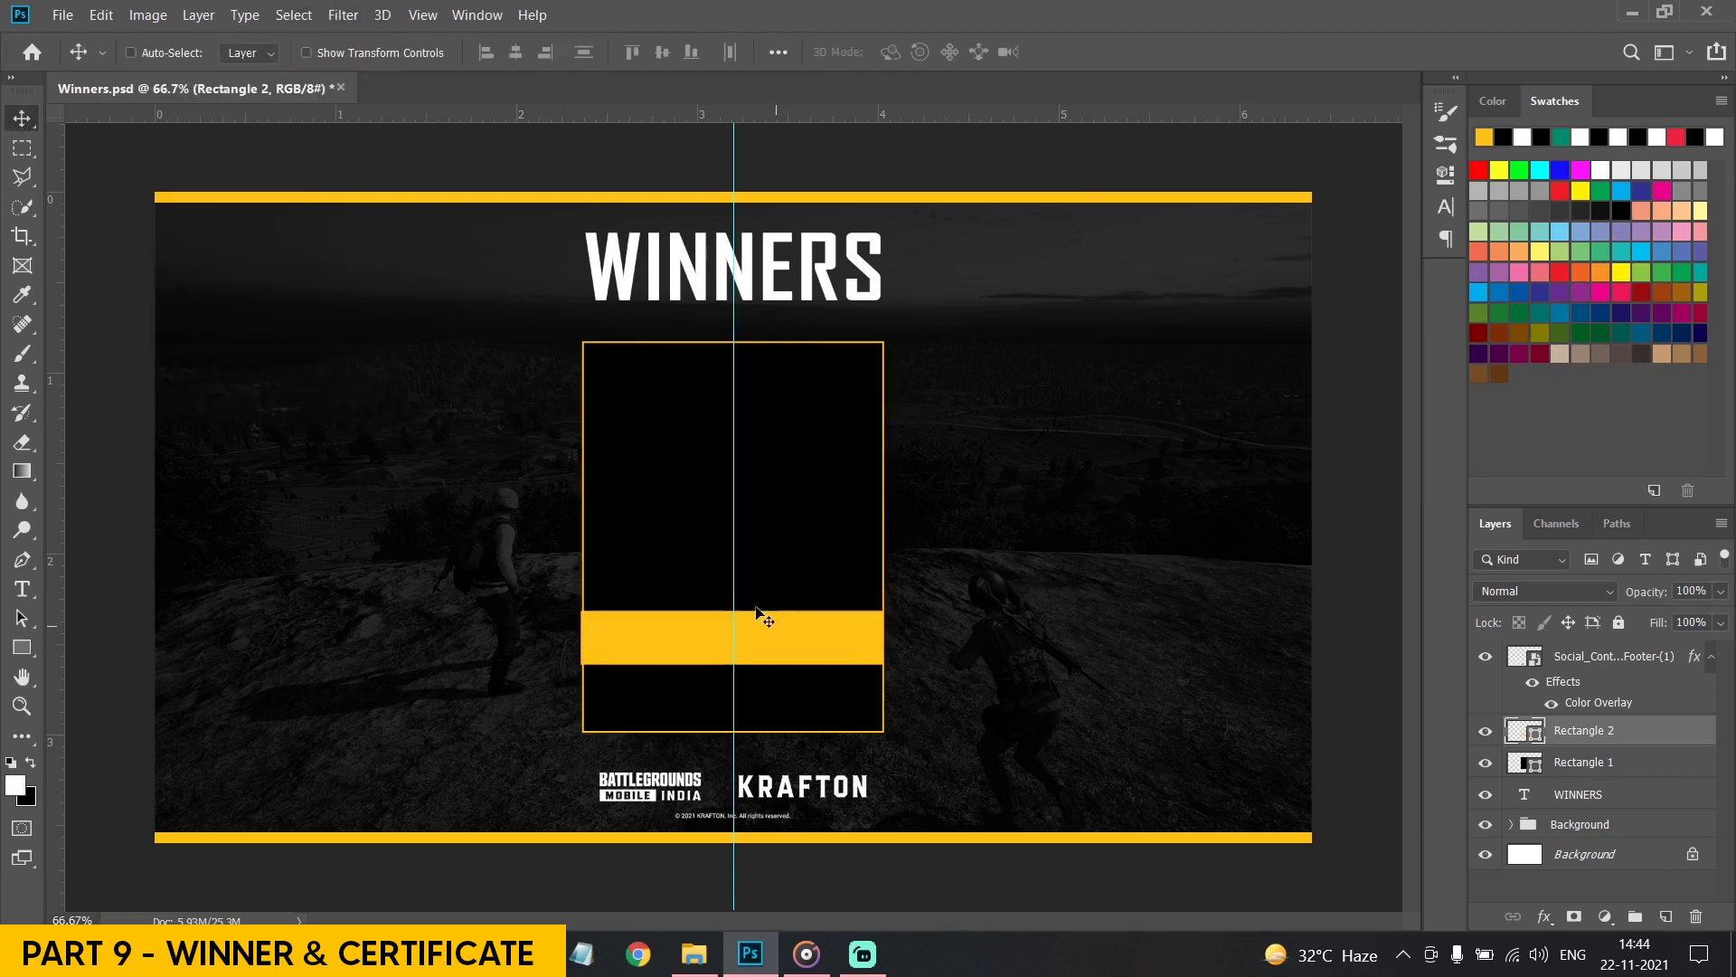
Shorten the black card rectangle by lowering its top edge slightly away from the WINNERS heading
click(1584, 660)
click(1584, 762)
key(ctrl+t)
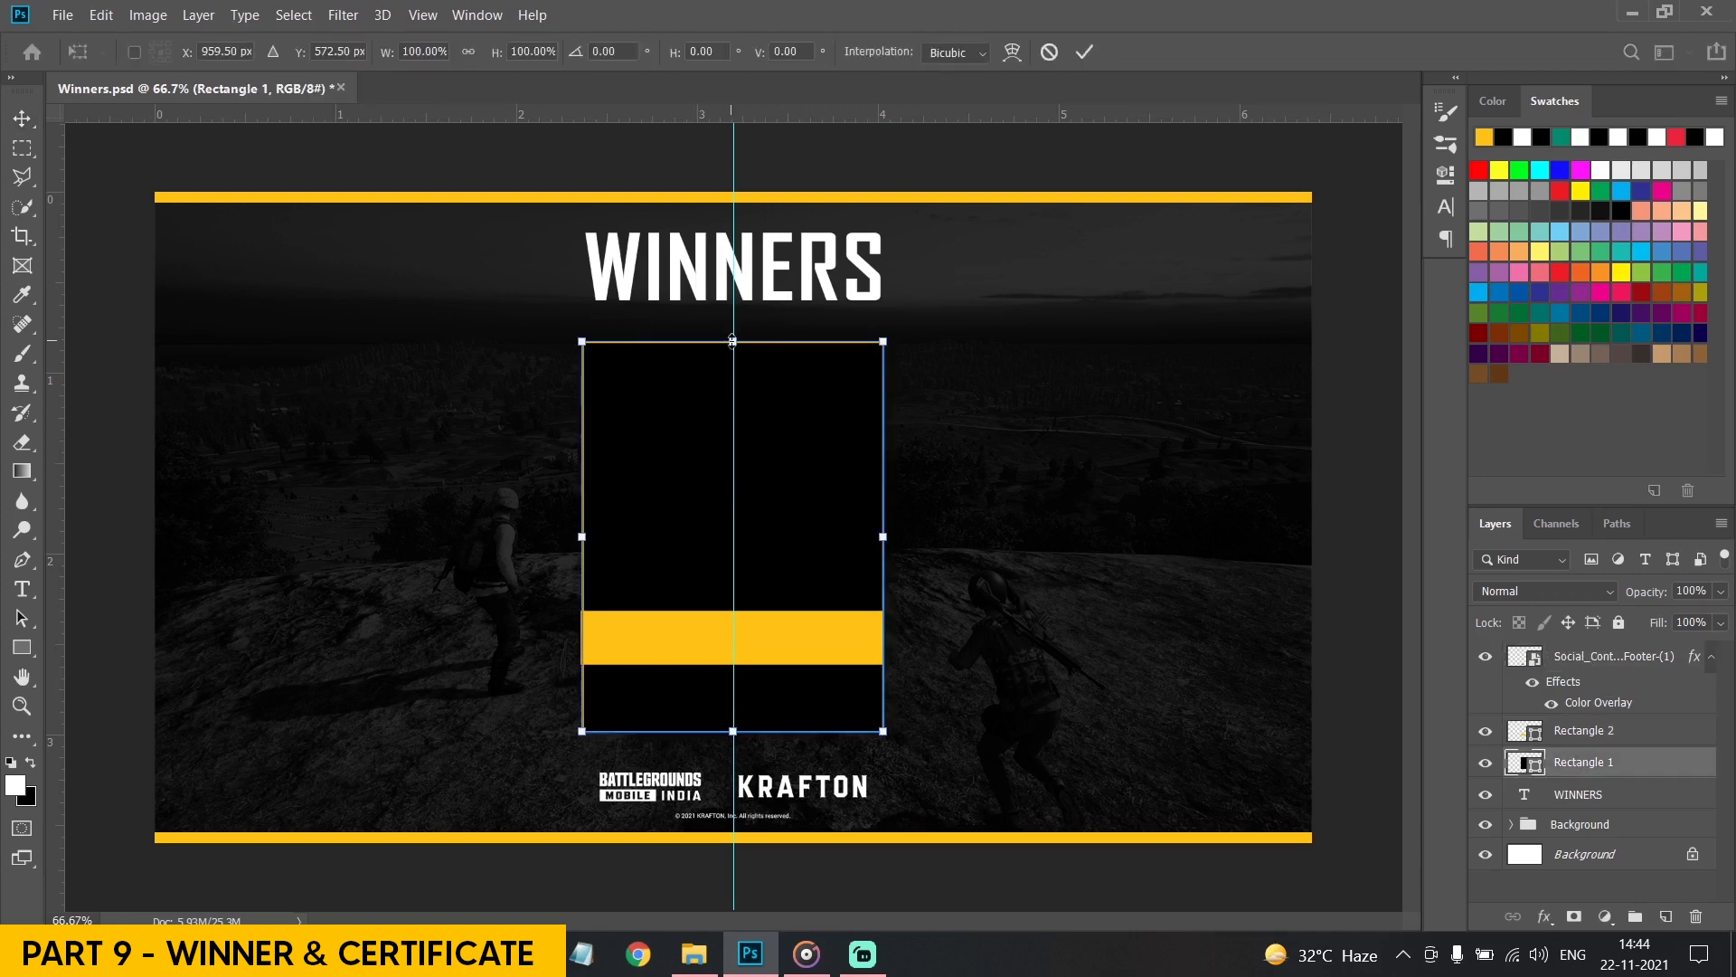
drag(733, 343, 735, 361)
key(Return)
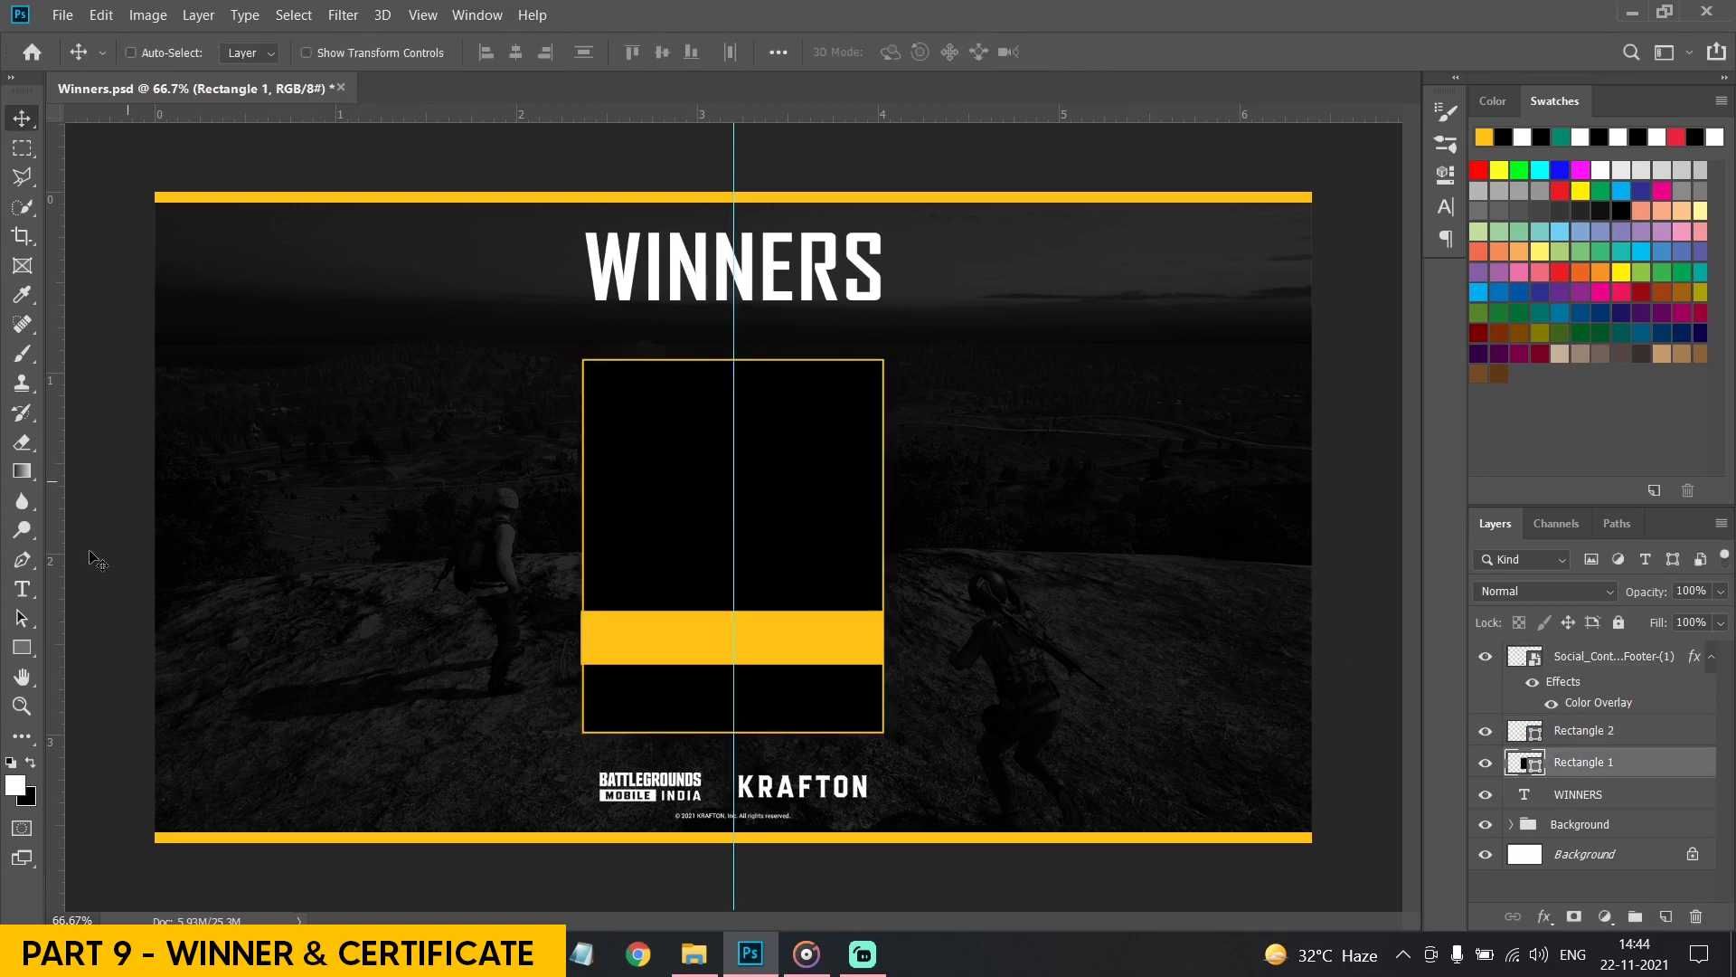
Add the white text 1ST POSITION just above the black card
click(16, 650)
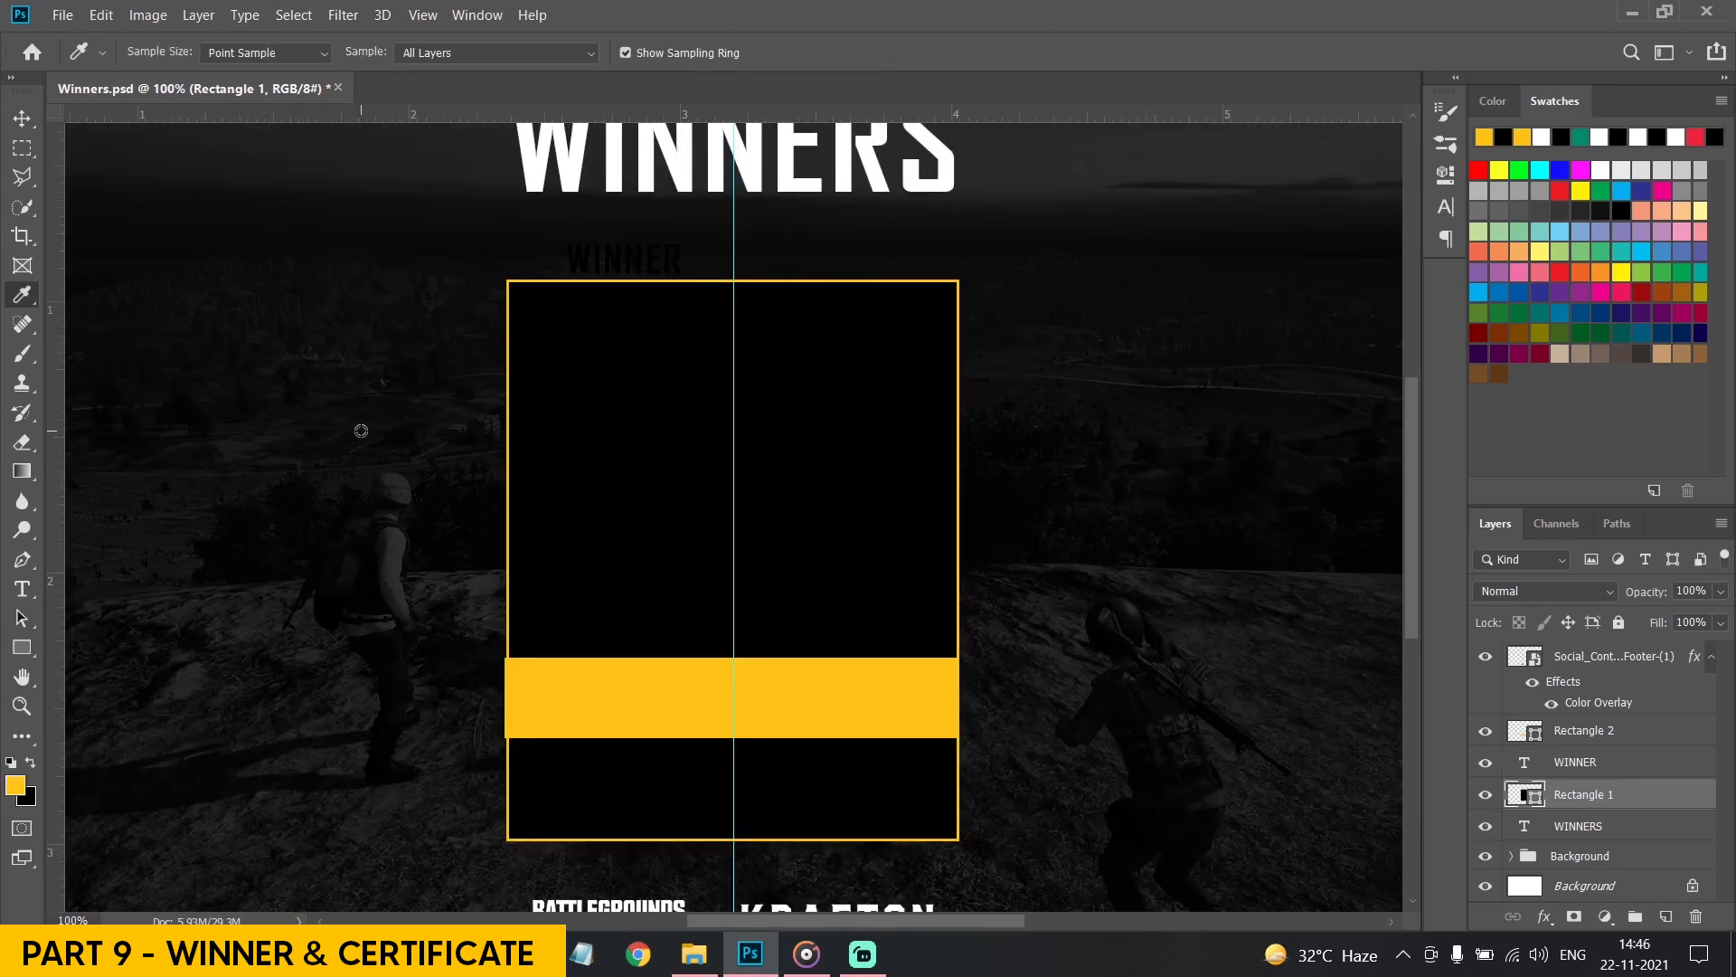
click(22, 589)
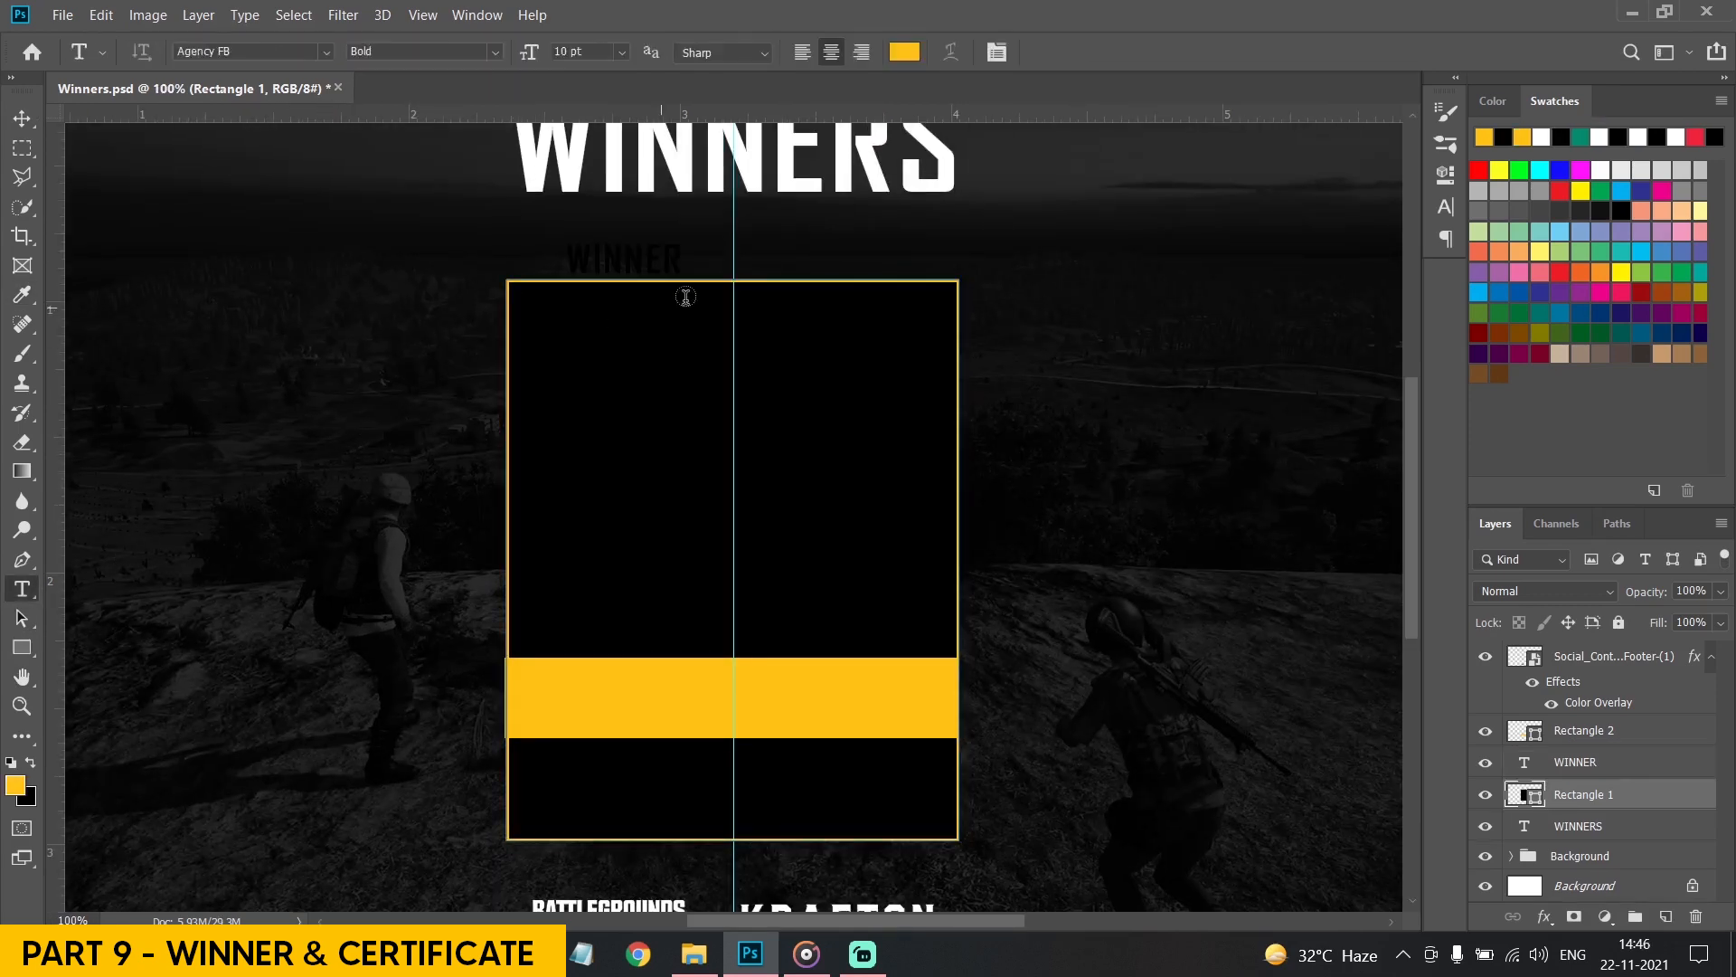
click(734, 238)
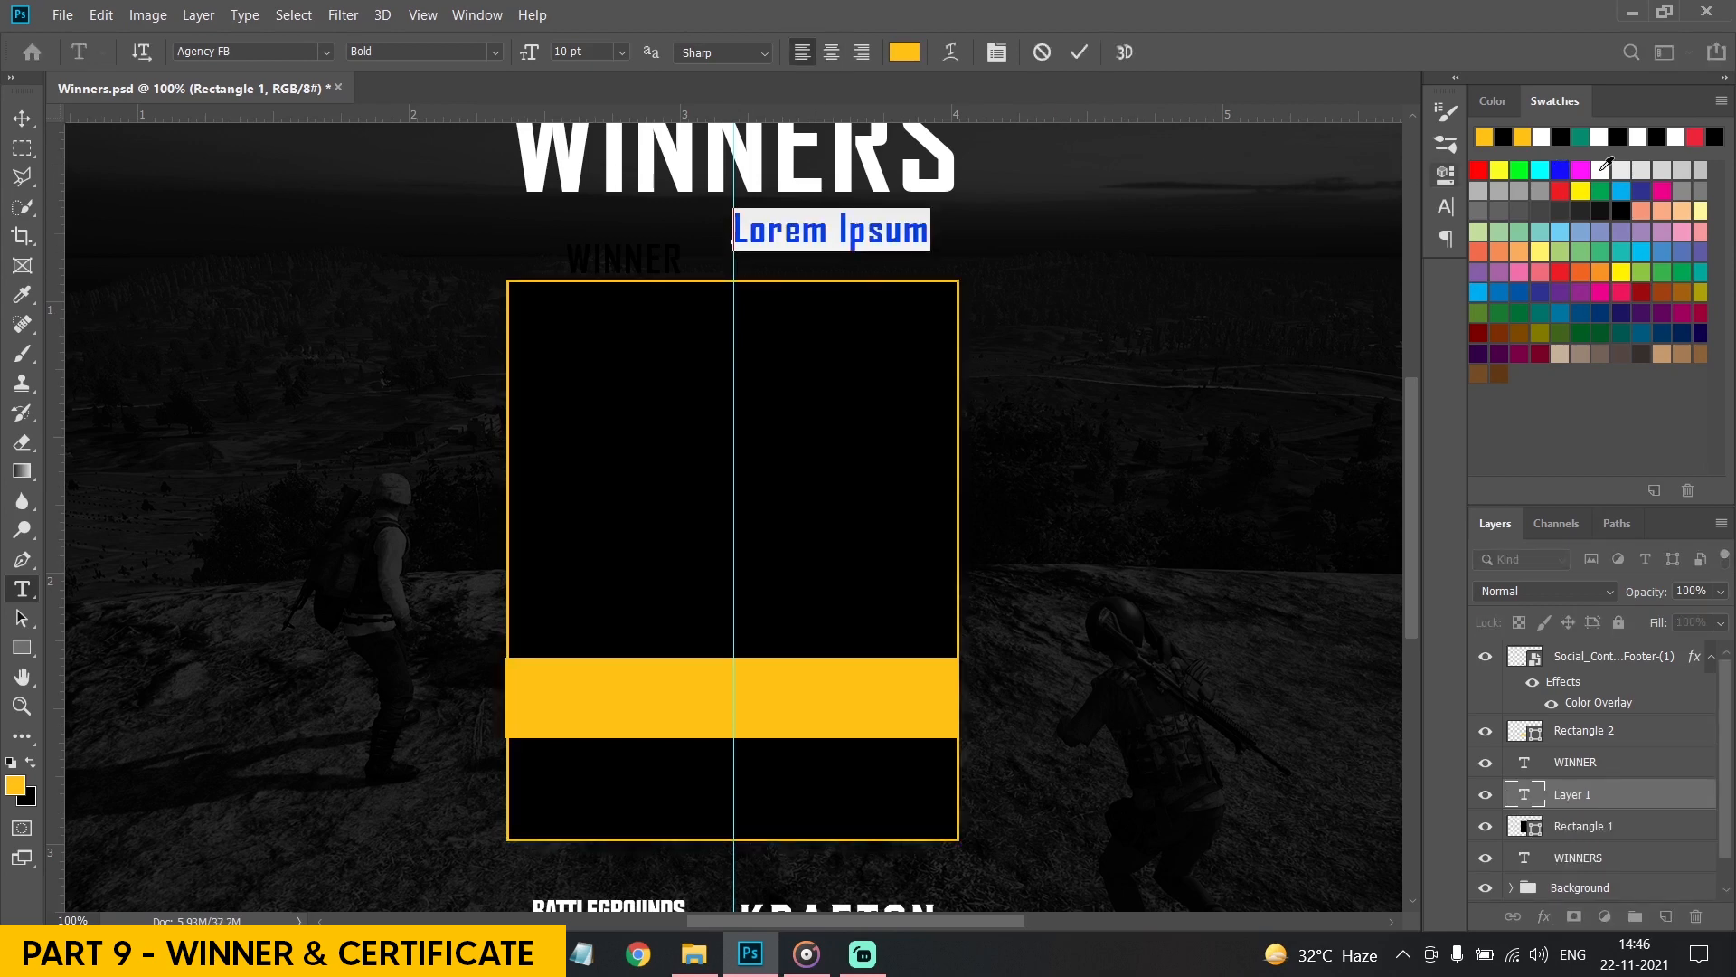
click(1601, 169)
text(1ST P)
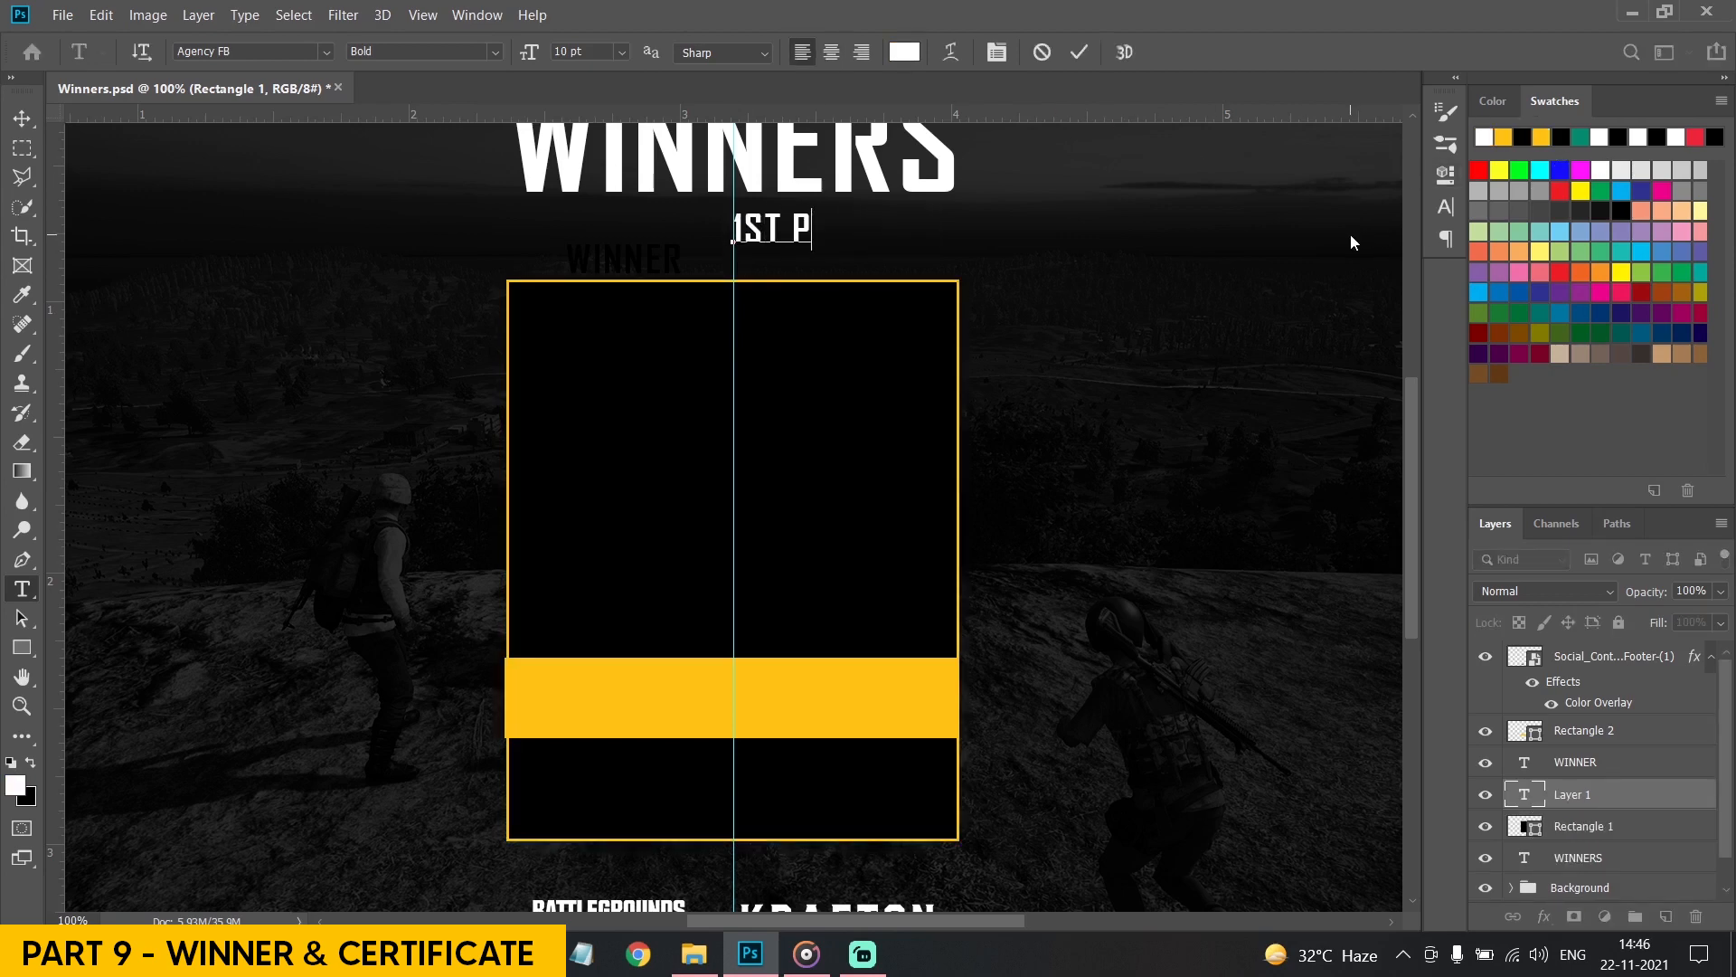
text(OSITION)
Center-align the 1ST POSITION text and move it inside the card just below its top edge
key(ctrl+a)
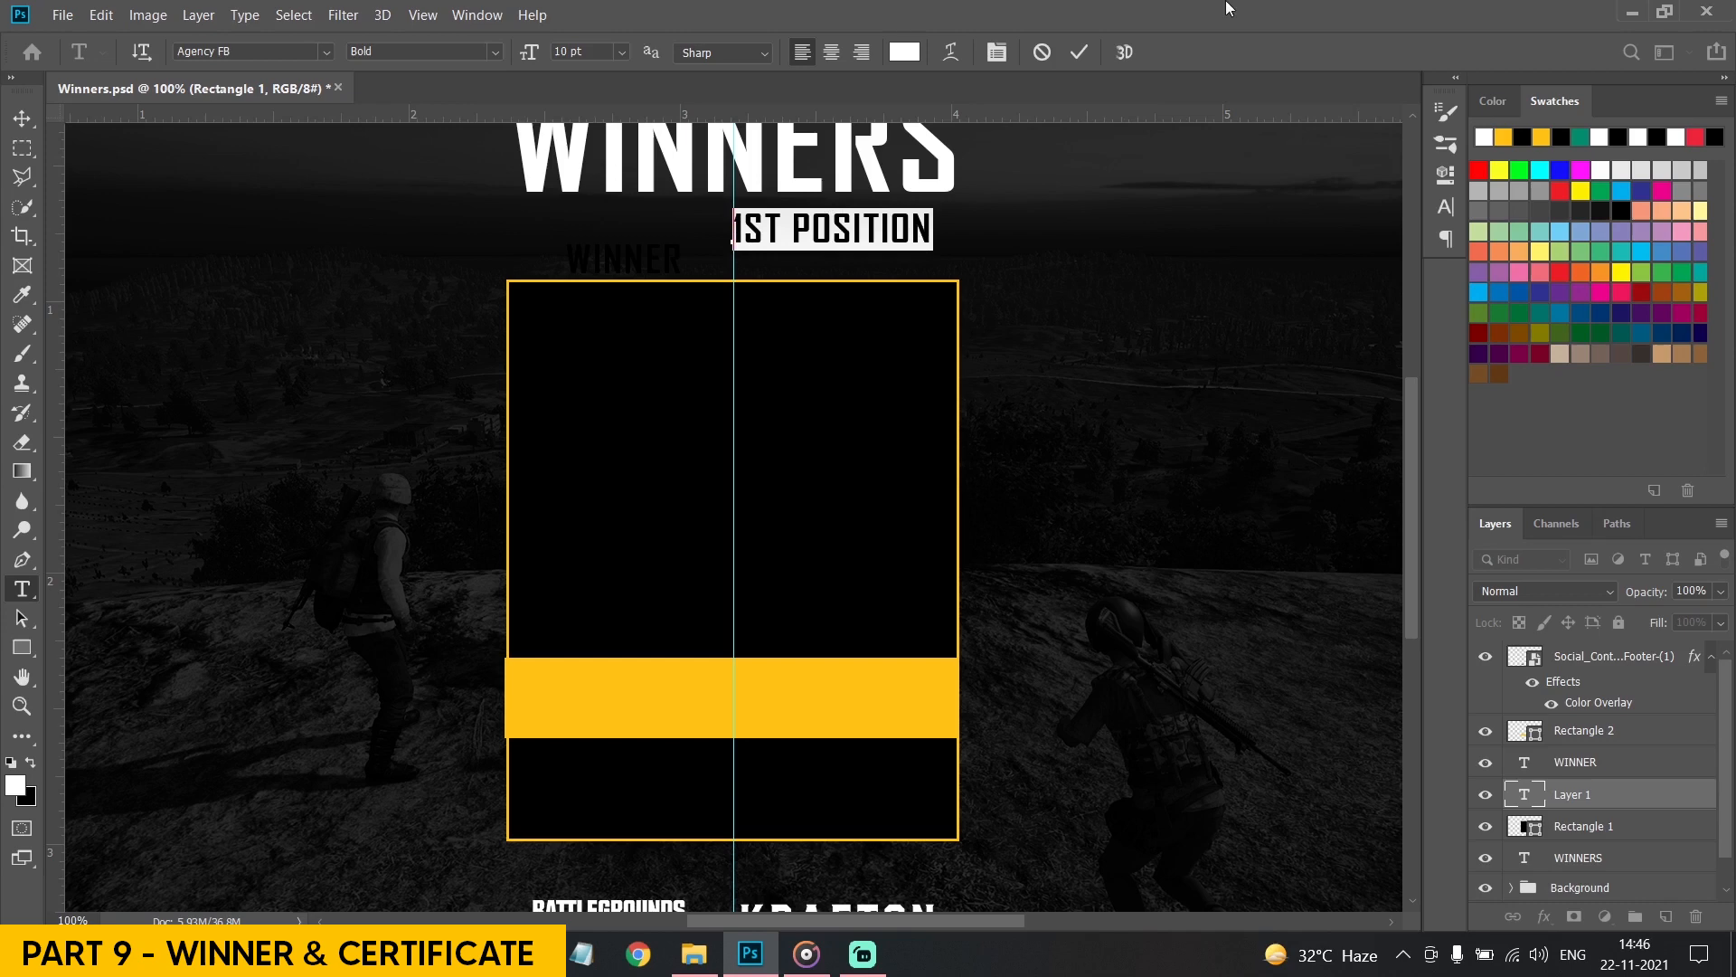
click(829, 56)
click(20, 120)
drag(865, 243, 835, 323)
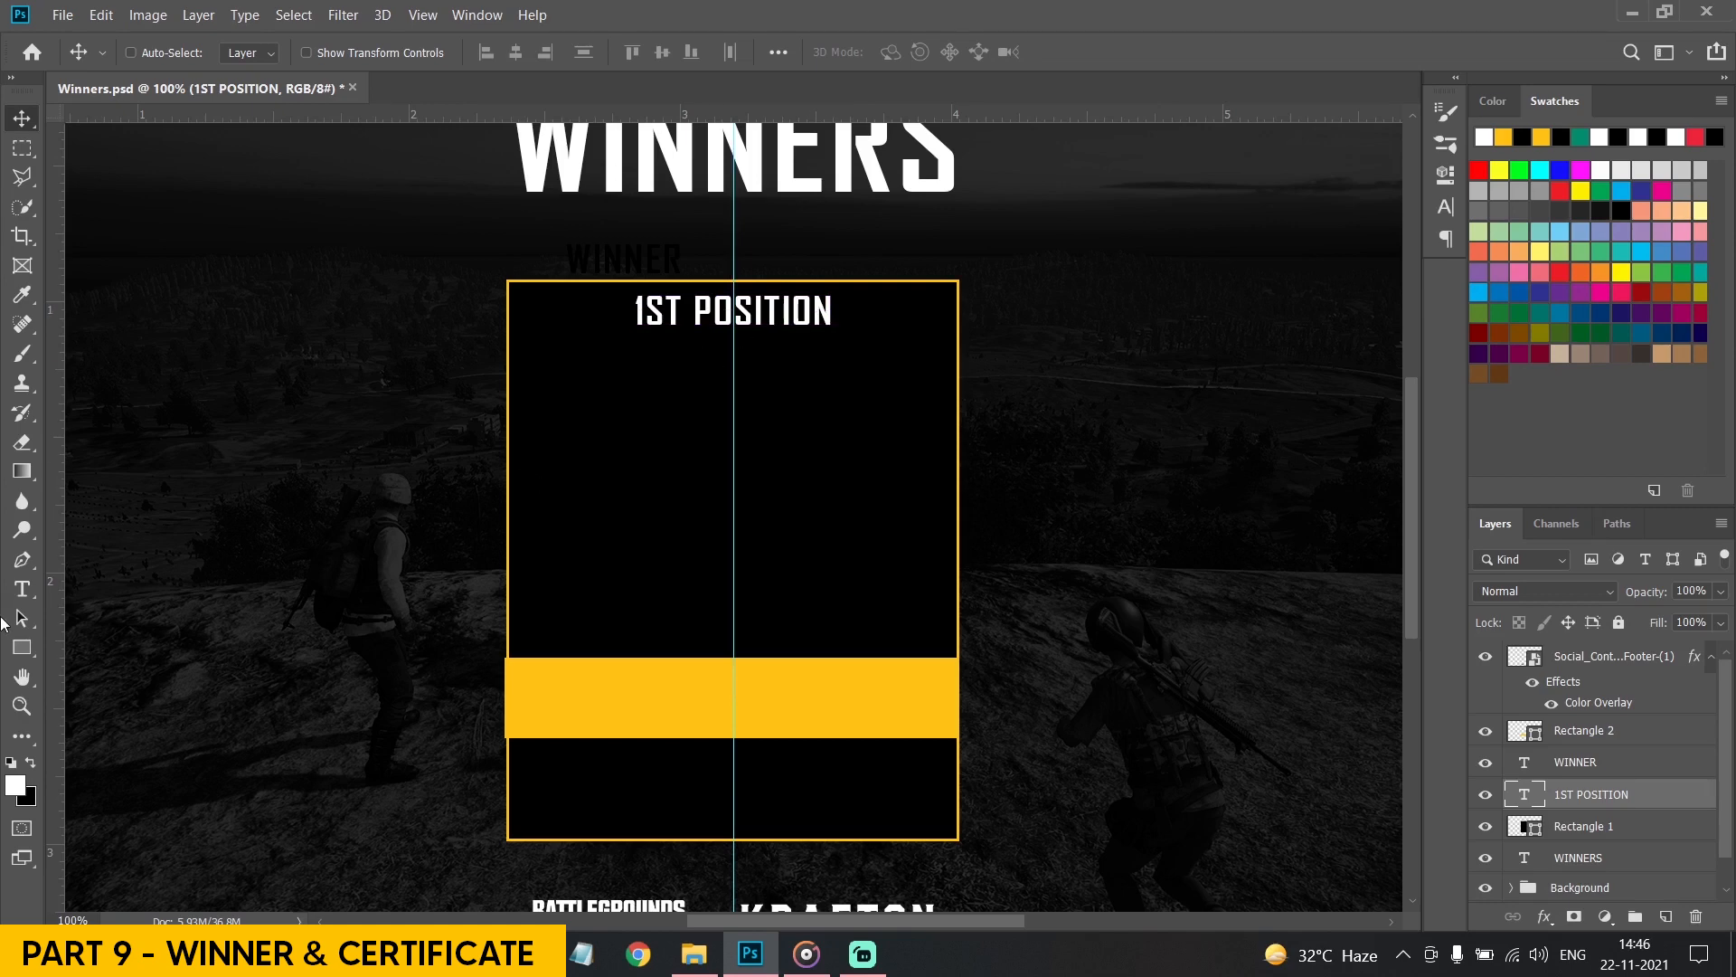
Draw a 3 px yellow horizontal line about 498 px long across the card beneath 1ST POSITION and shift it slightly up
right_click(22, 648)
click(91, 731)
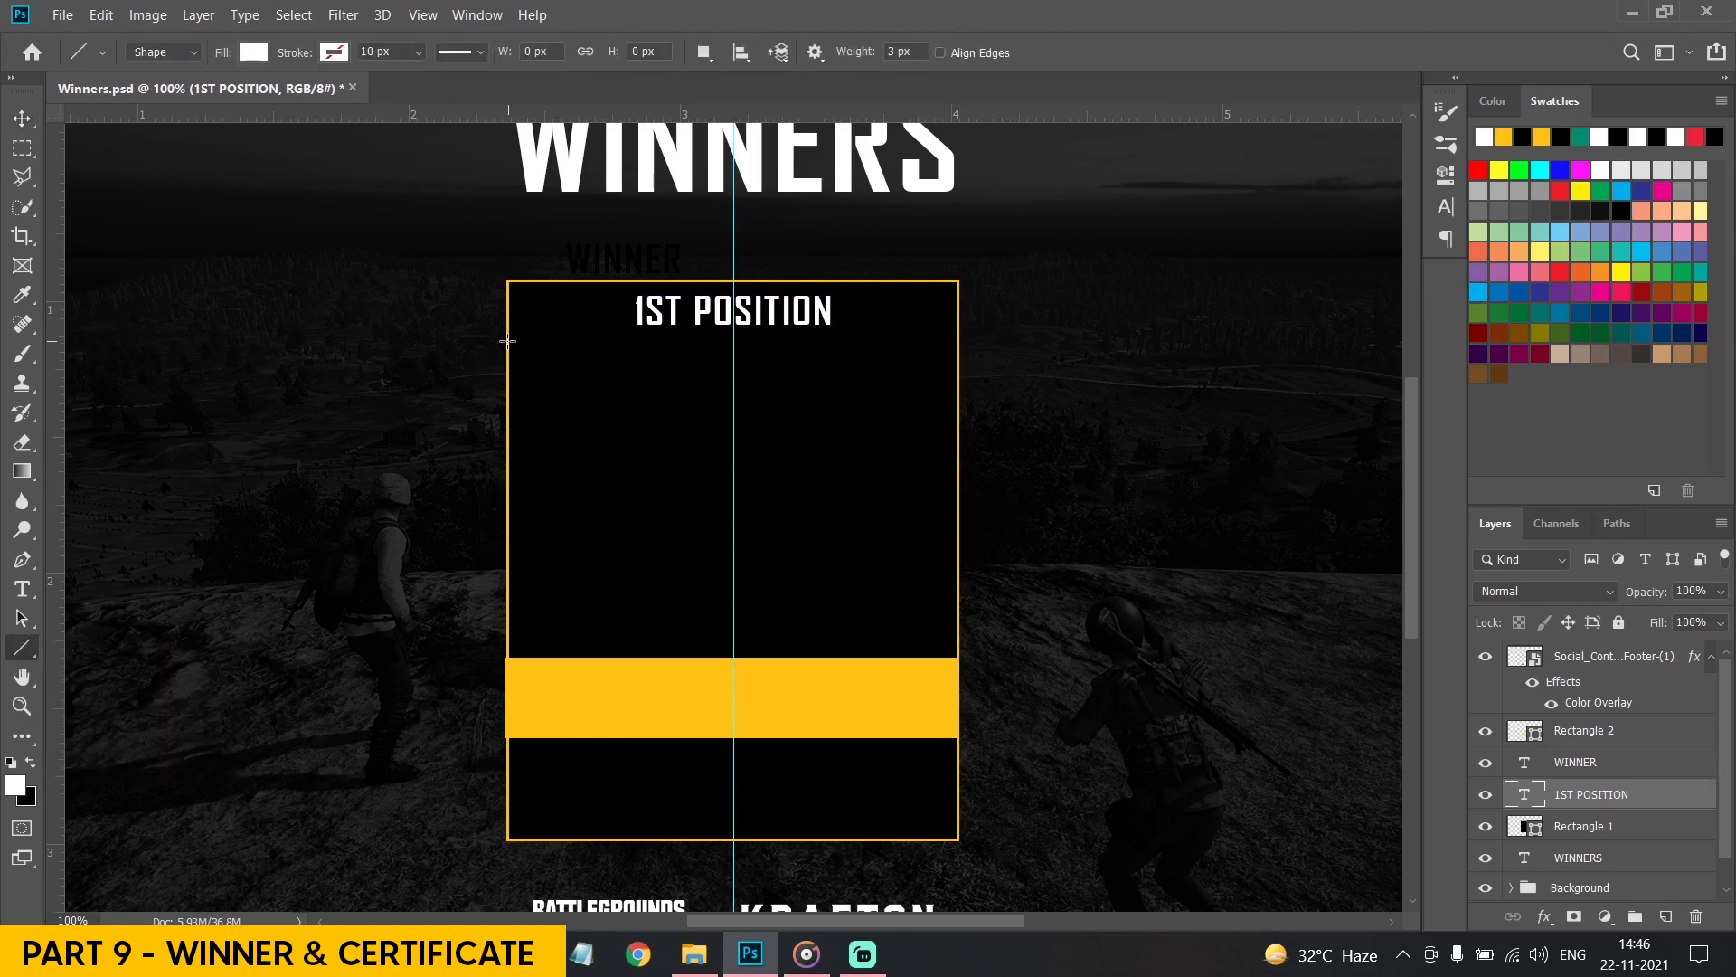
drag(507, 340, 959, 369)
click(349, 52)
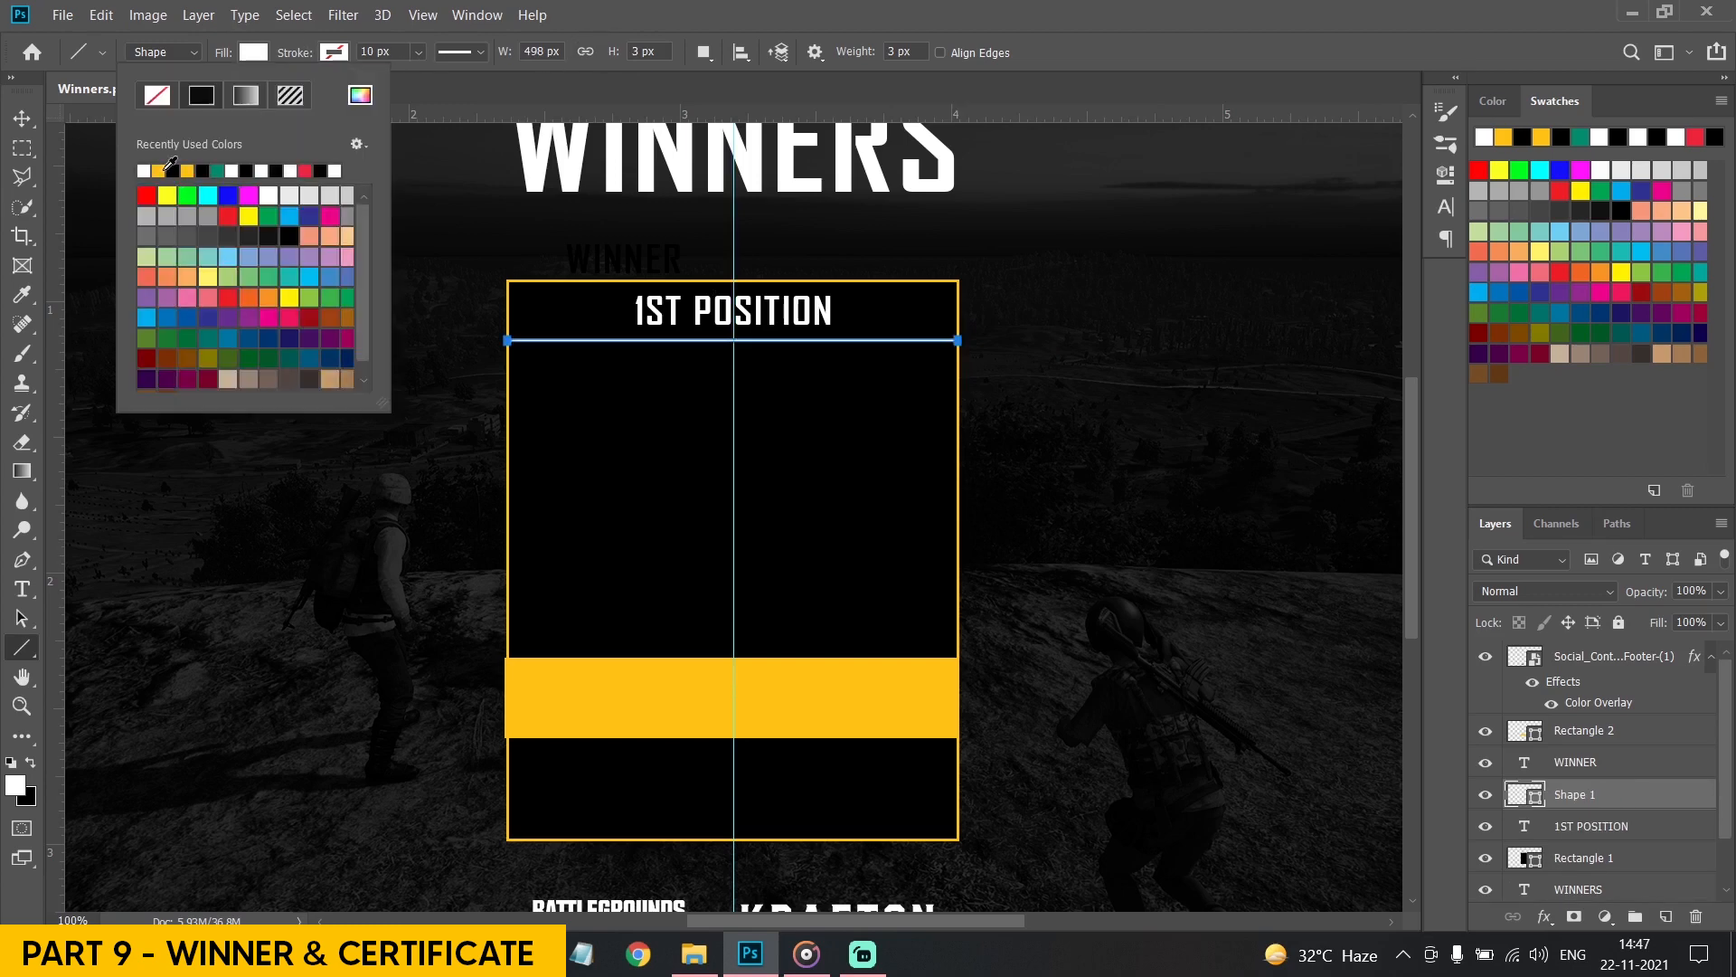
click(161, 169)
click(22, 117)
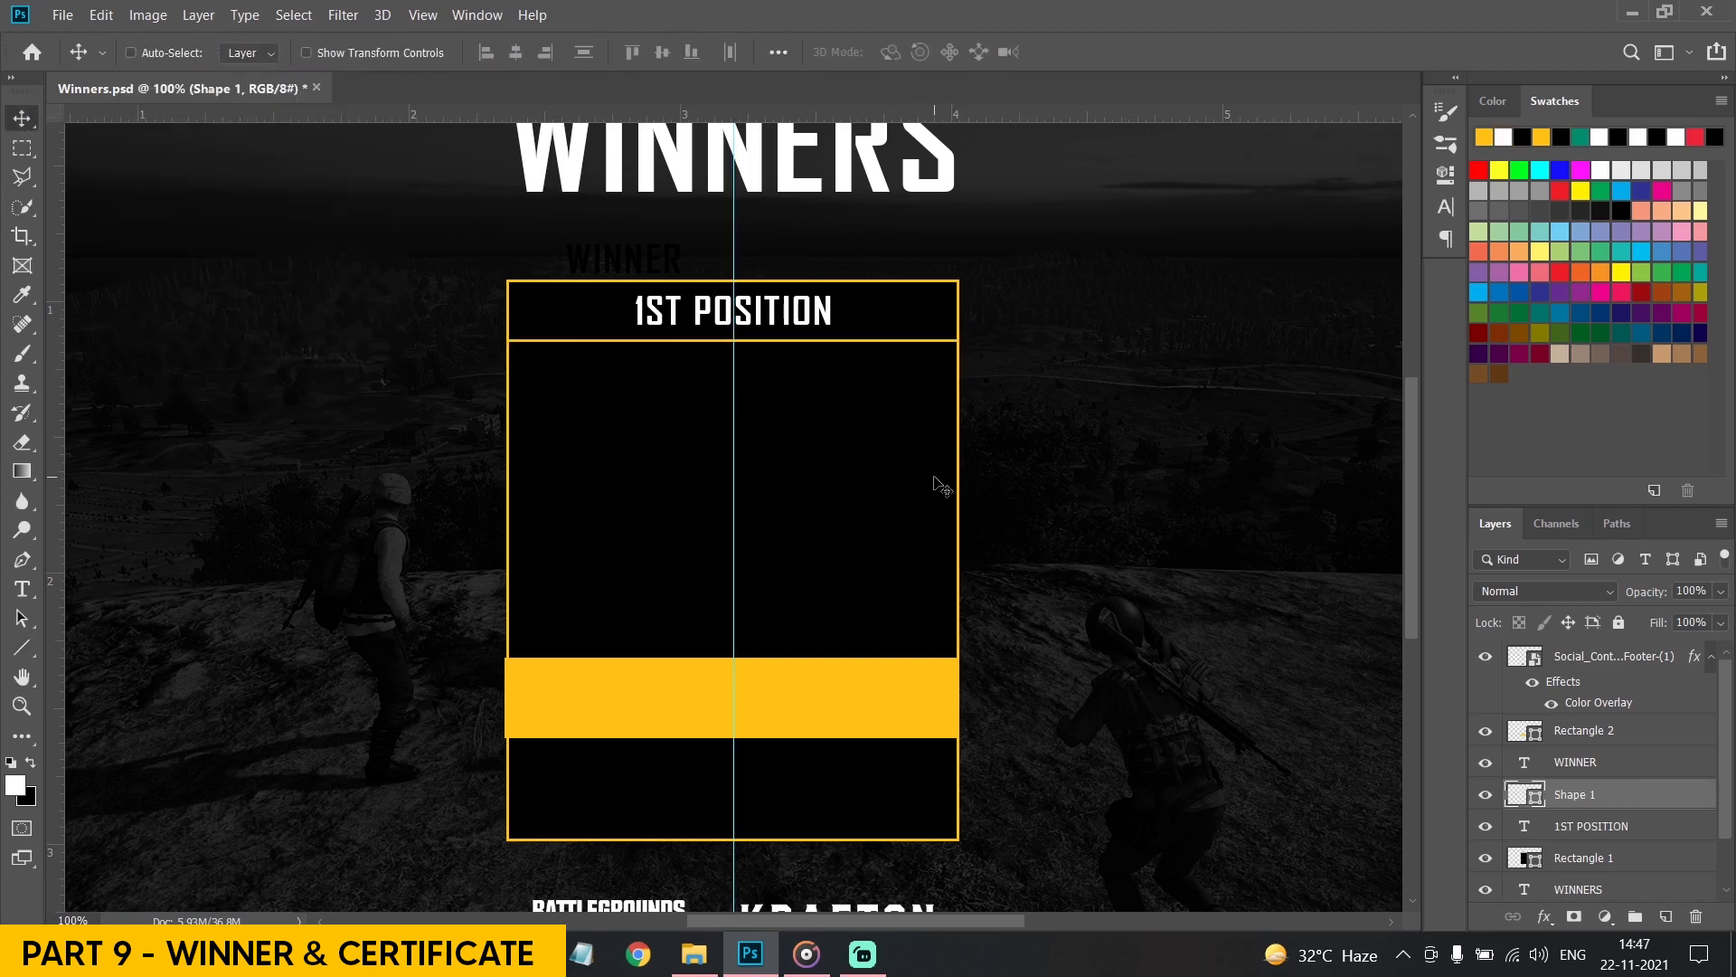
drag(936, 482, 930, 473)
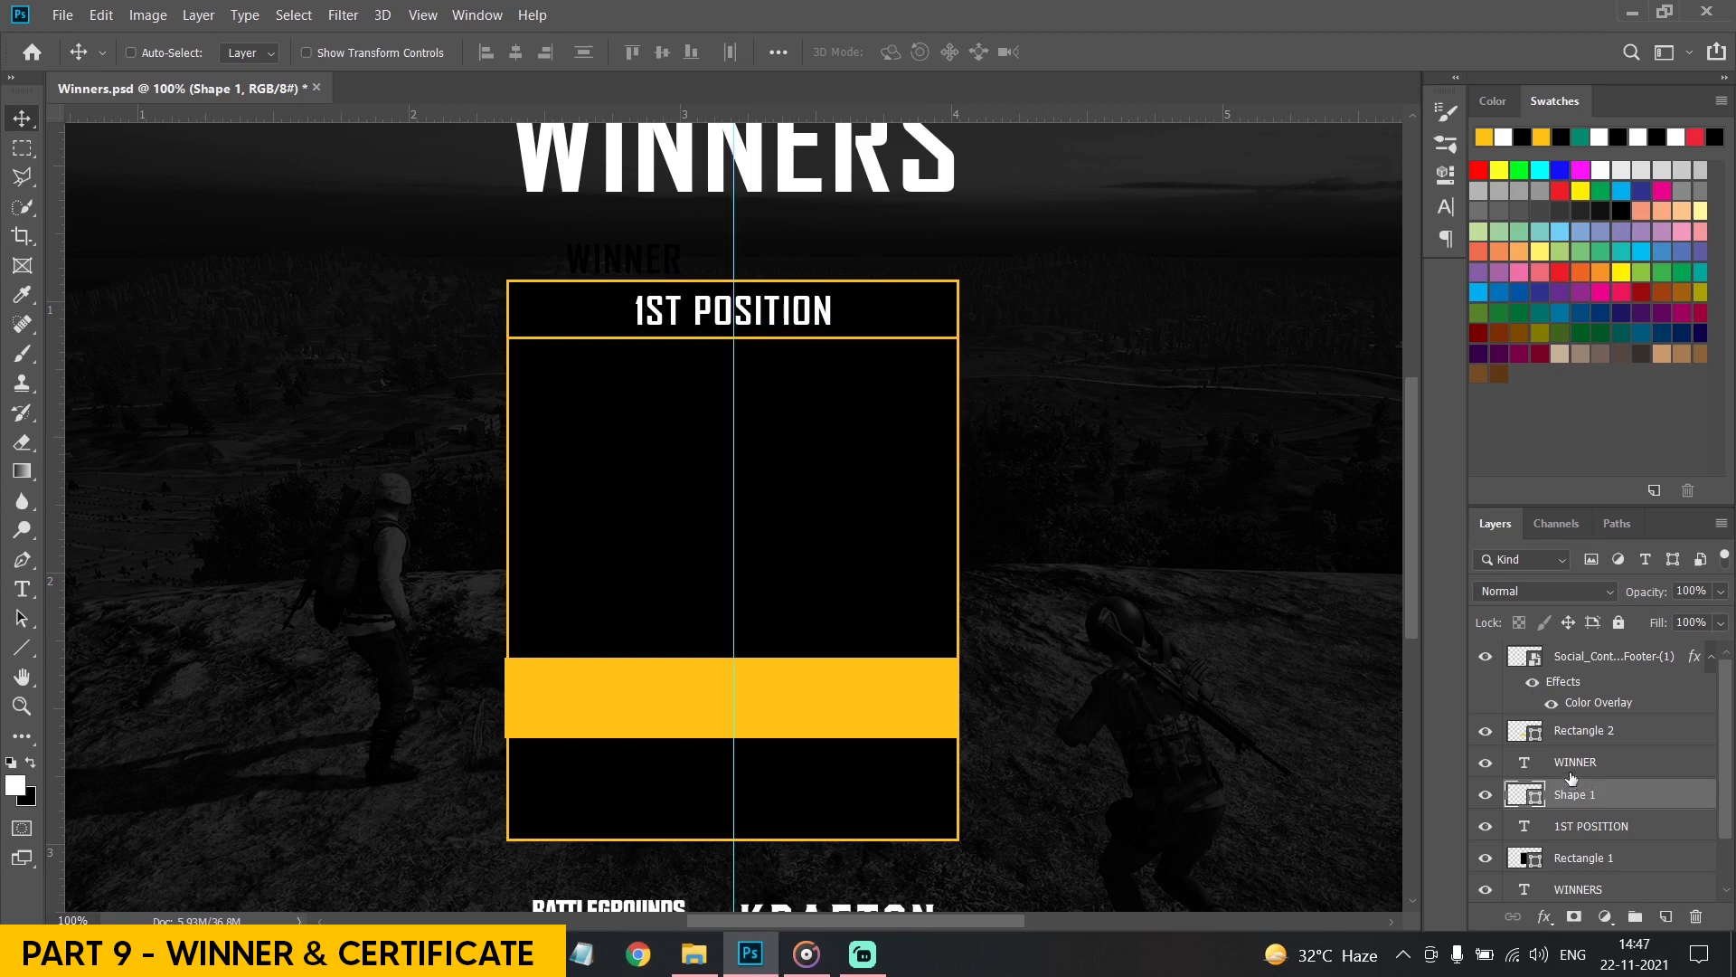
Narrow the yellow band so its sides fit the card's outline, and move it slightly lower
click(1578, 731)
key(ctrl+t)
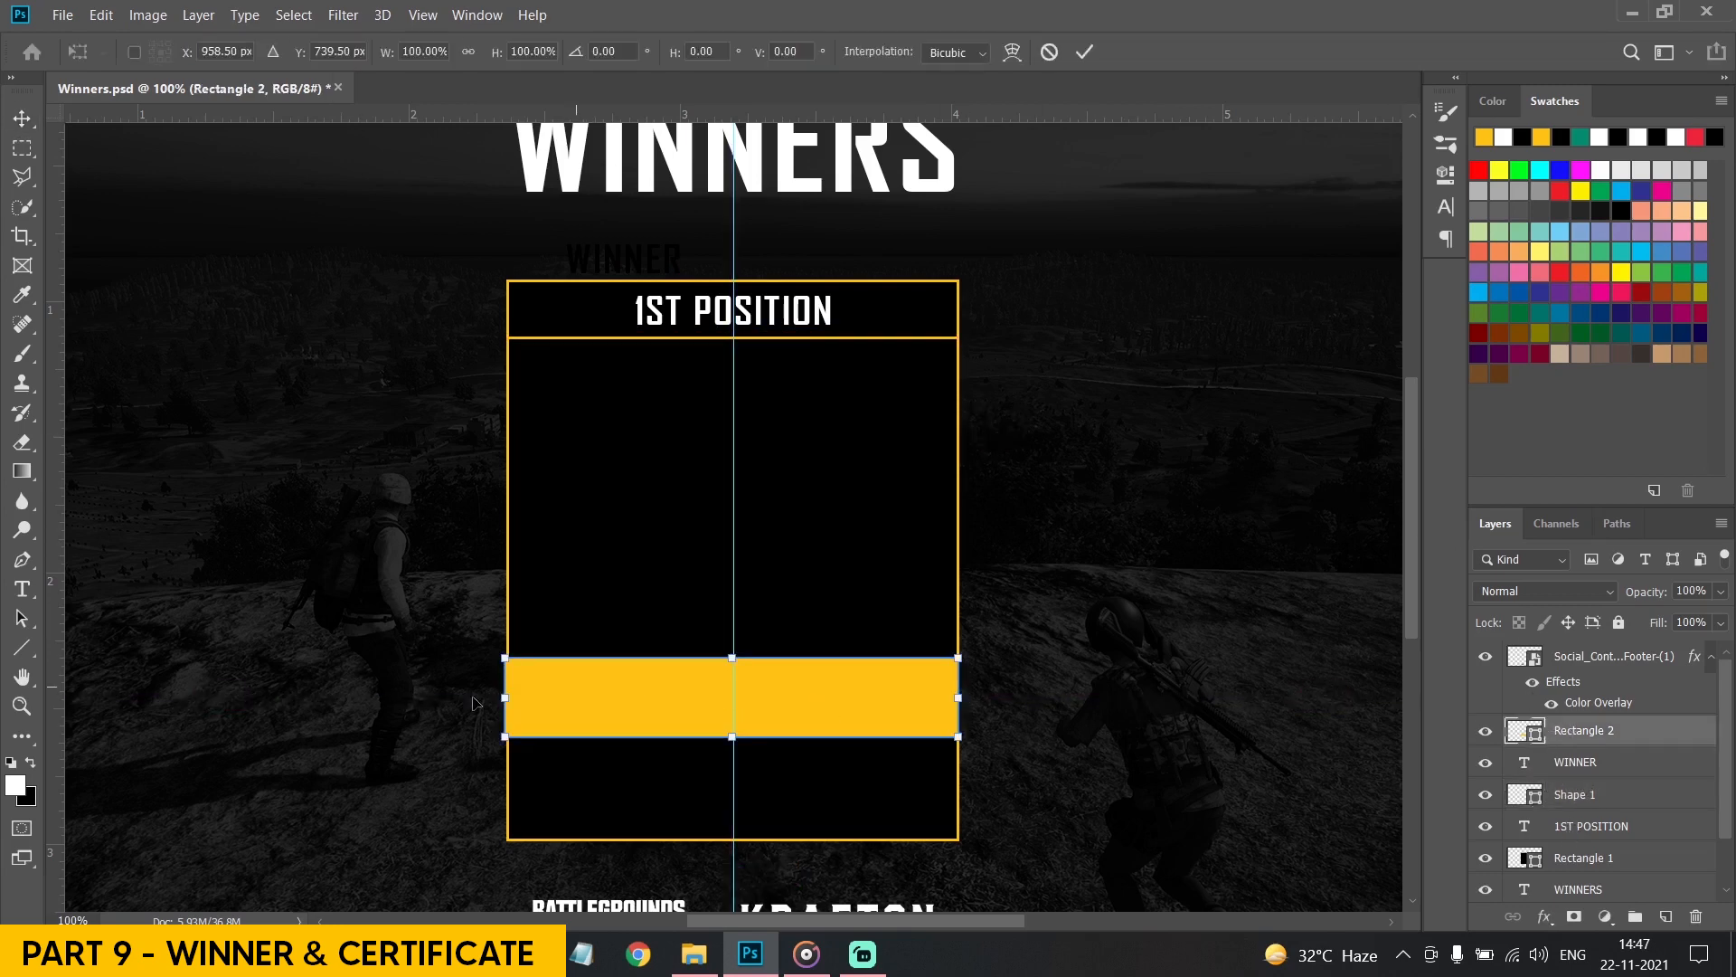
drag(505, 697, 510, 696)
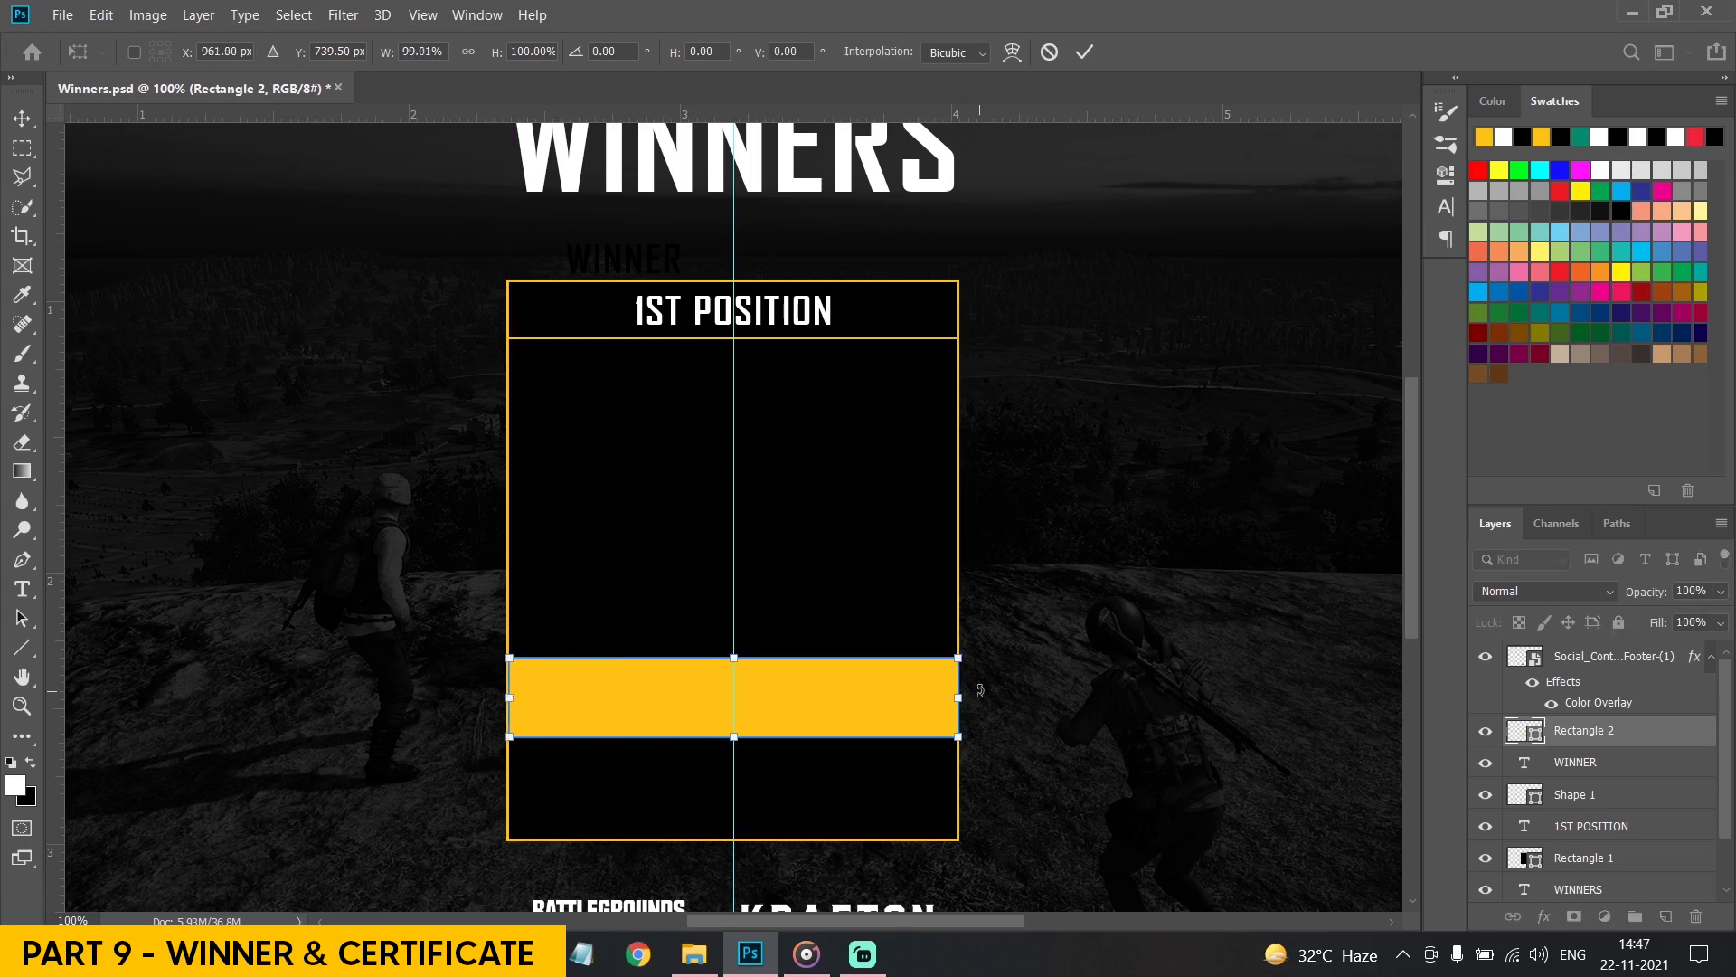
drag(966, 692, 958, 692)
key(Return)
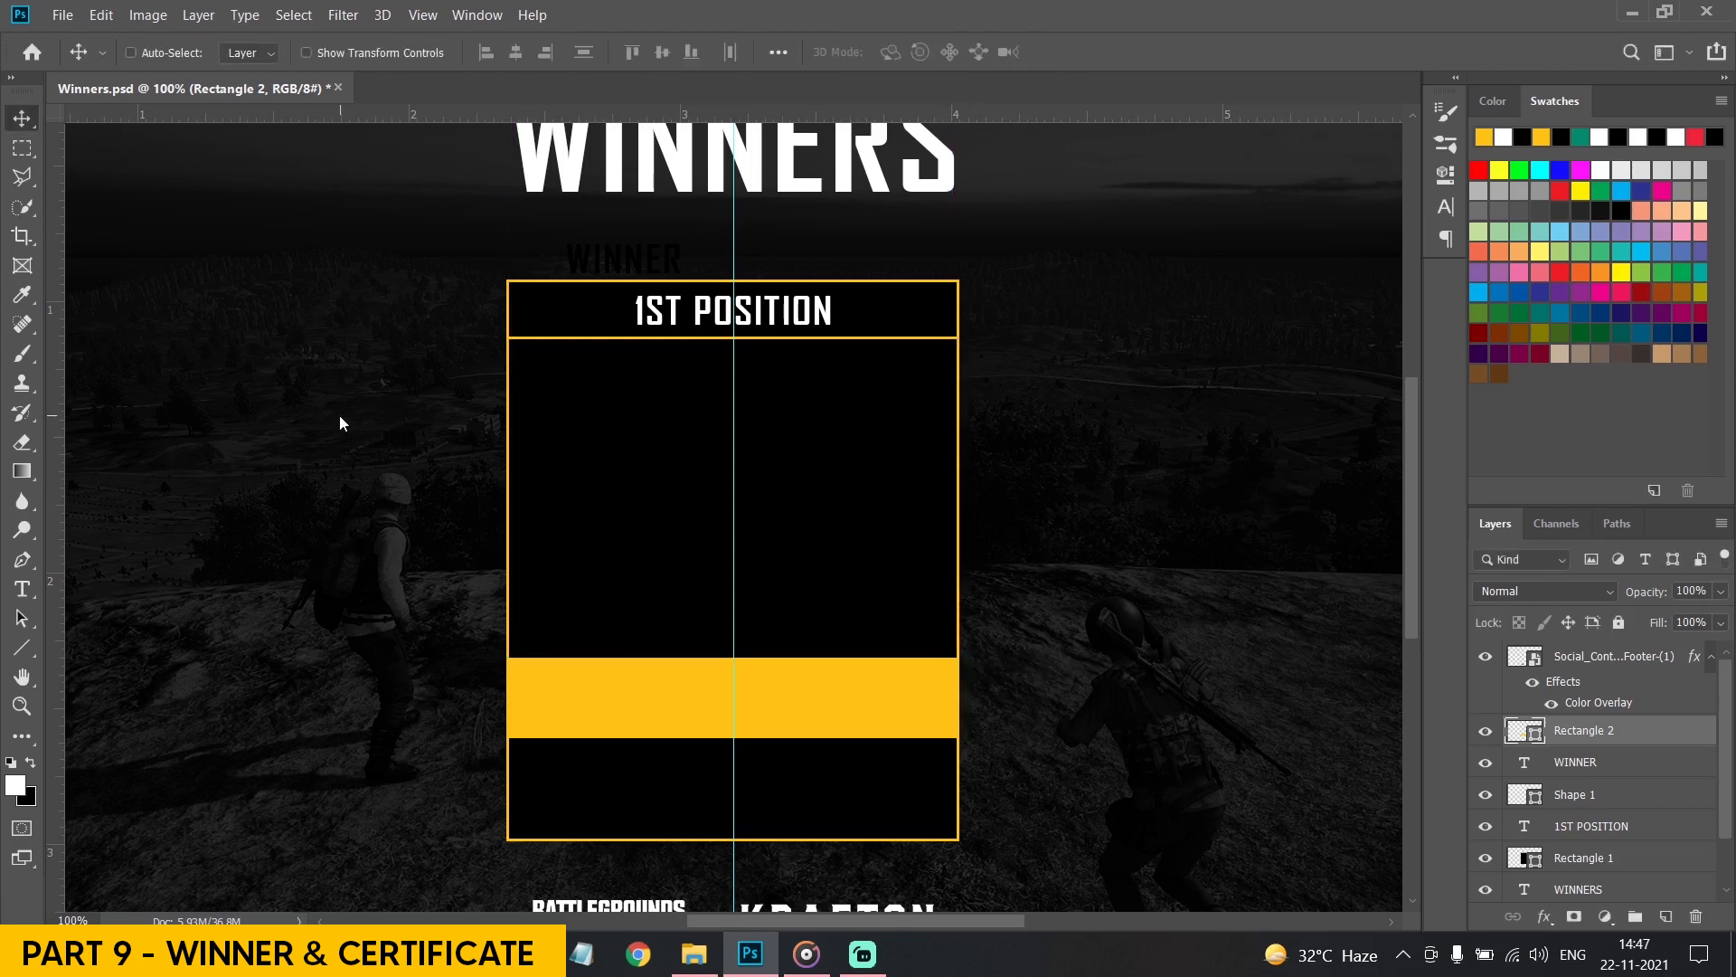
mouse_move(652, 679)
mouse_down()
mouse_move(658, 698)
mouse_move(639, 698)
mouse_up()
Add a new text layer reading TEAM NAME beside the card
click(21, 589)
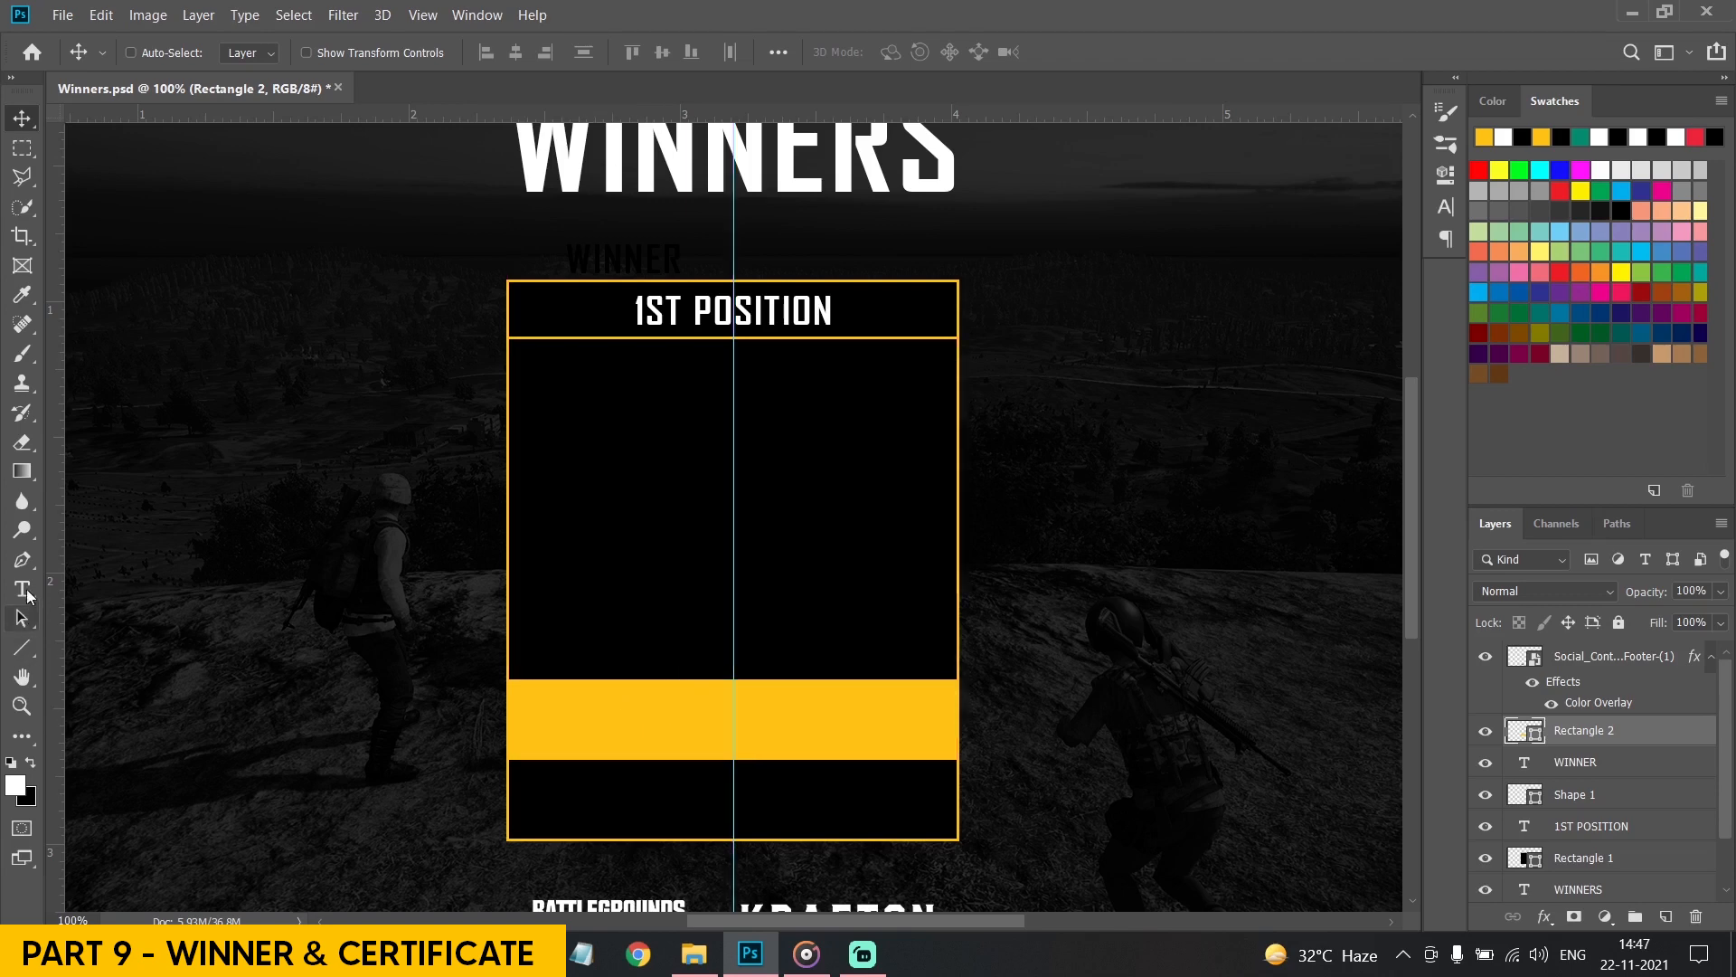
click(1073, 650)
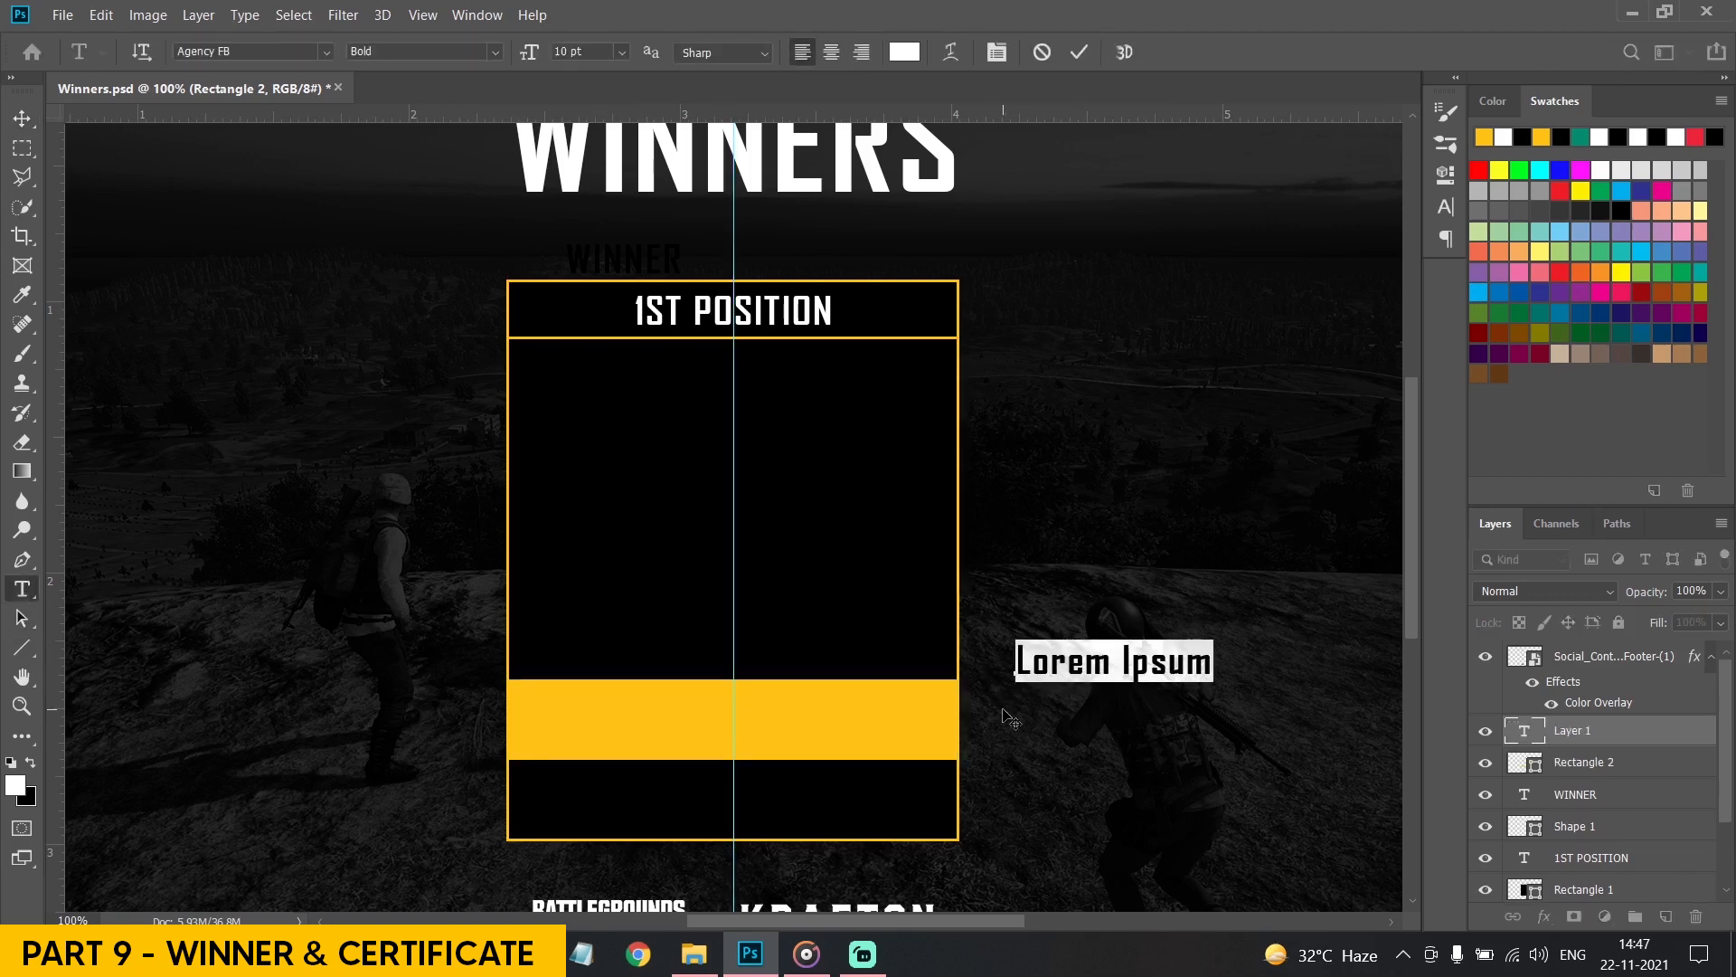
text(TEAM NAME)
Format the TEAM NAME text as black, 15 pt and center-aligned, and place it on the yellow band
key(ctrl+a)
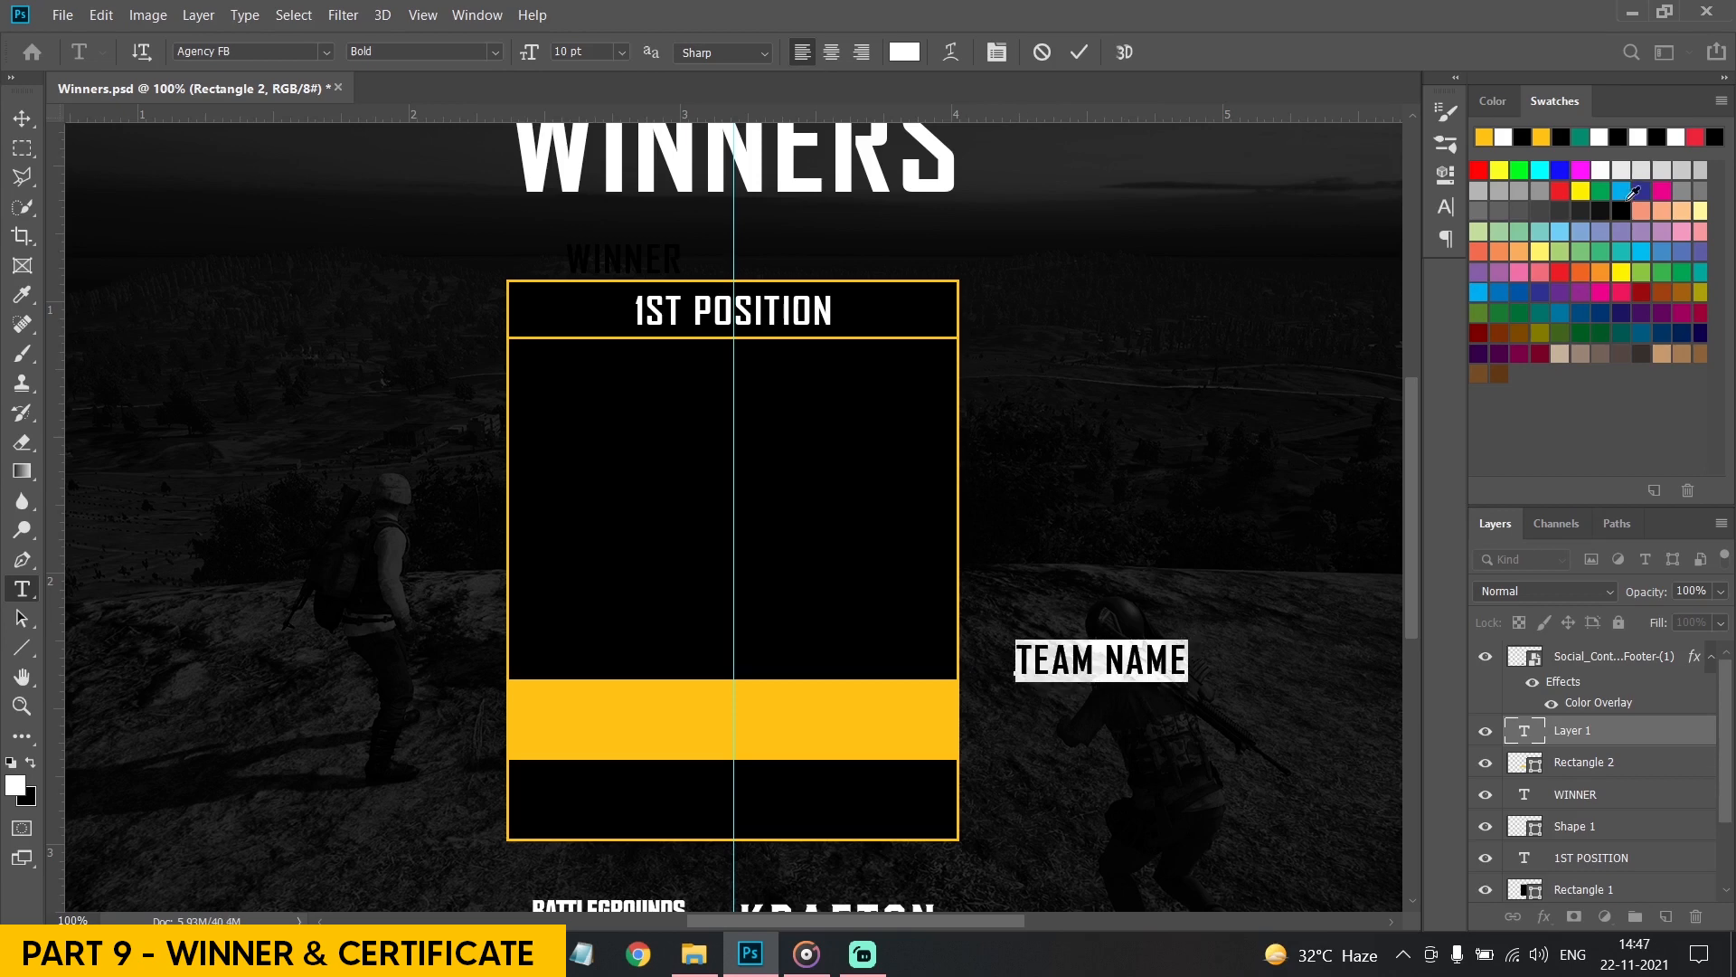
click(1622, 209)
text(1)
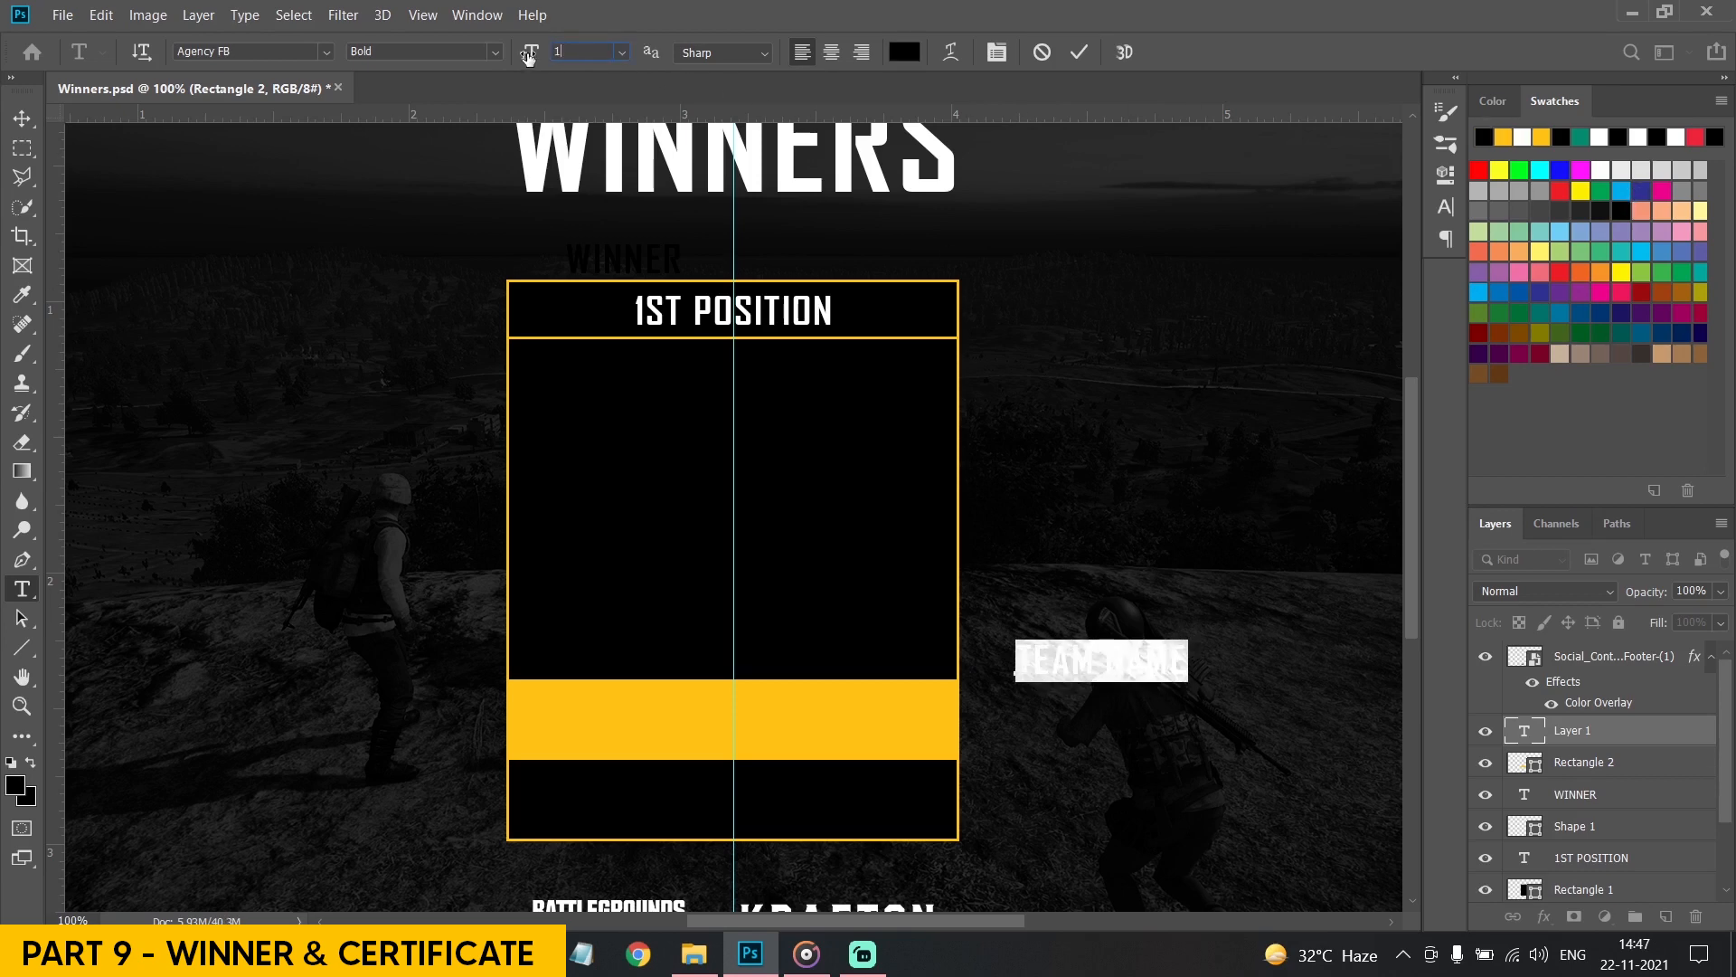
text(5)
key(Return)
click(831, 52)
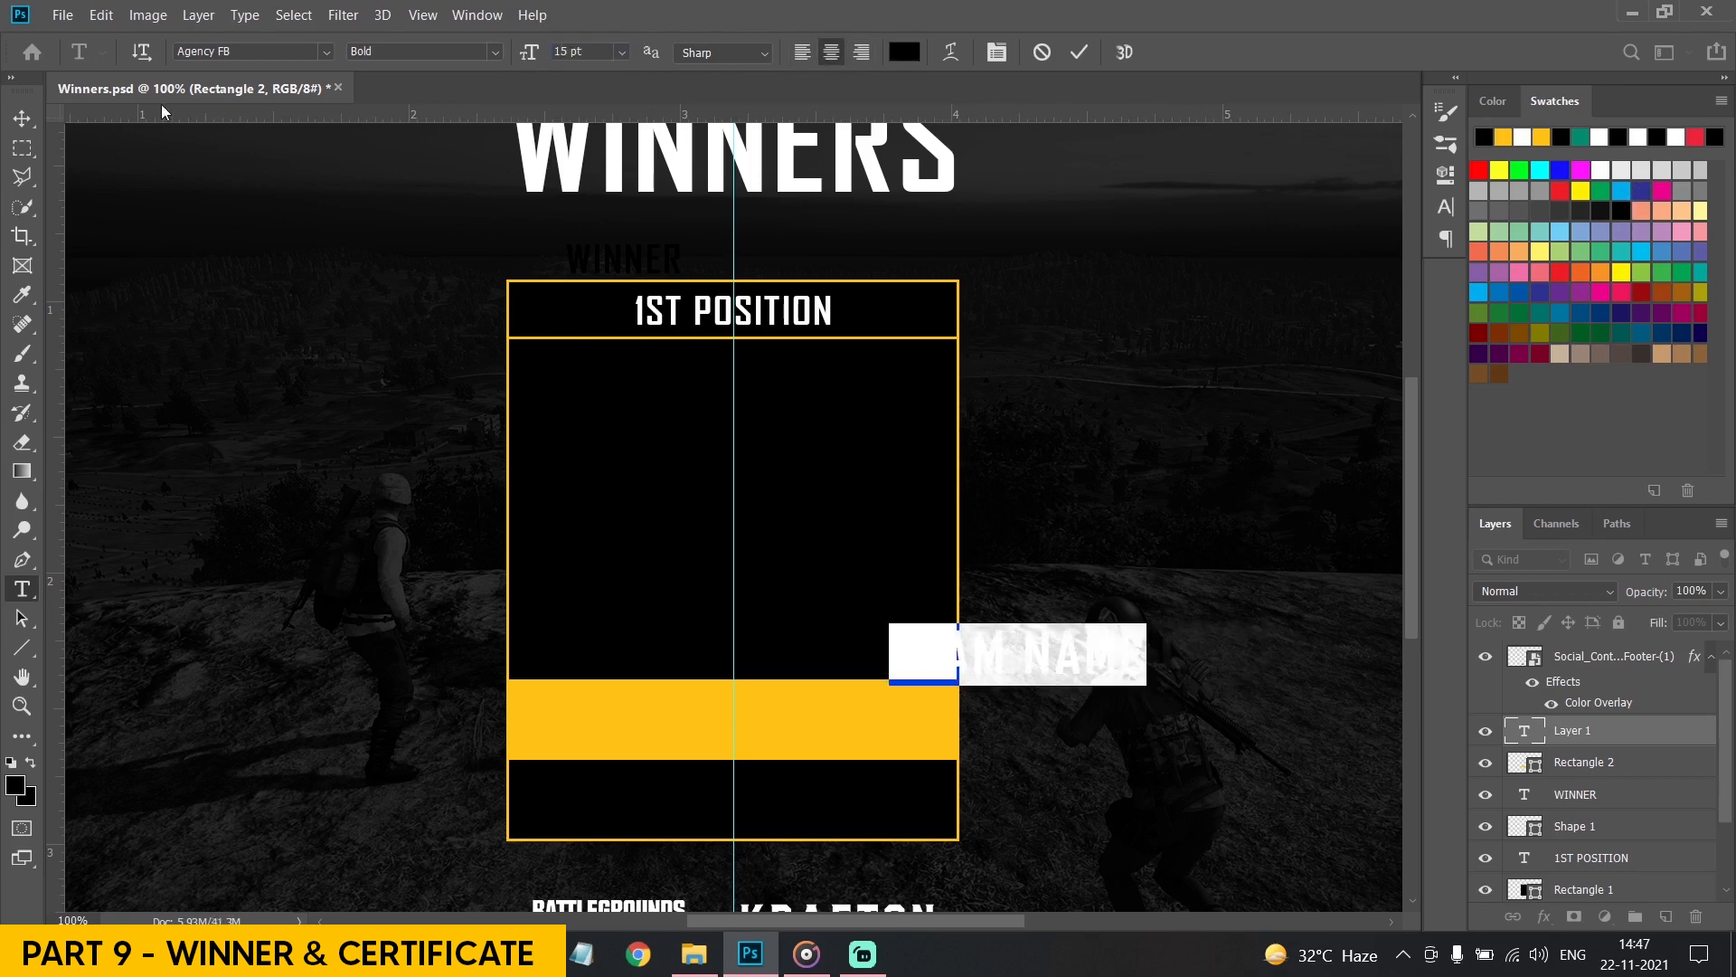
click(17, 122)
drag(1127, 624, 845, 687)
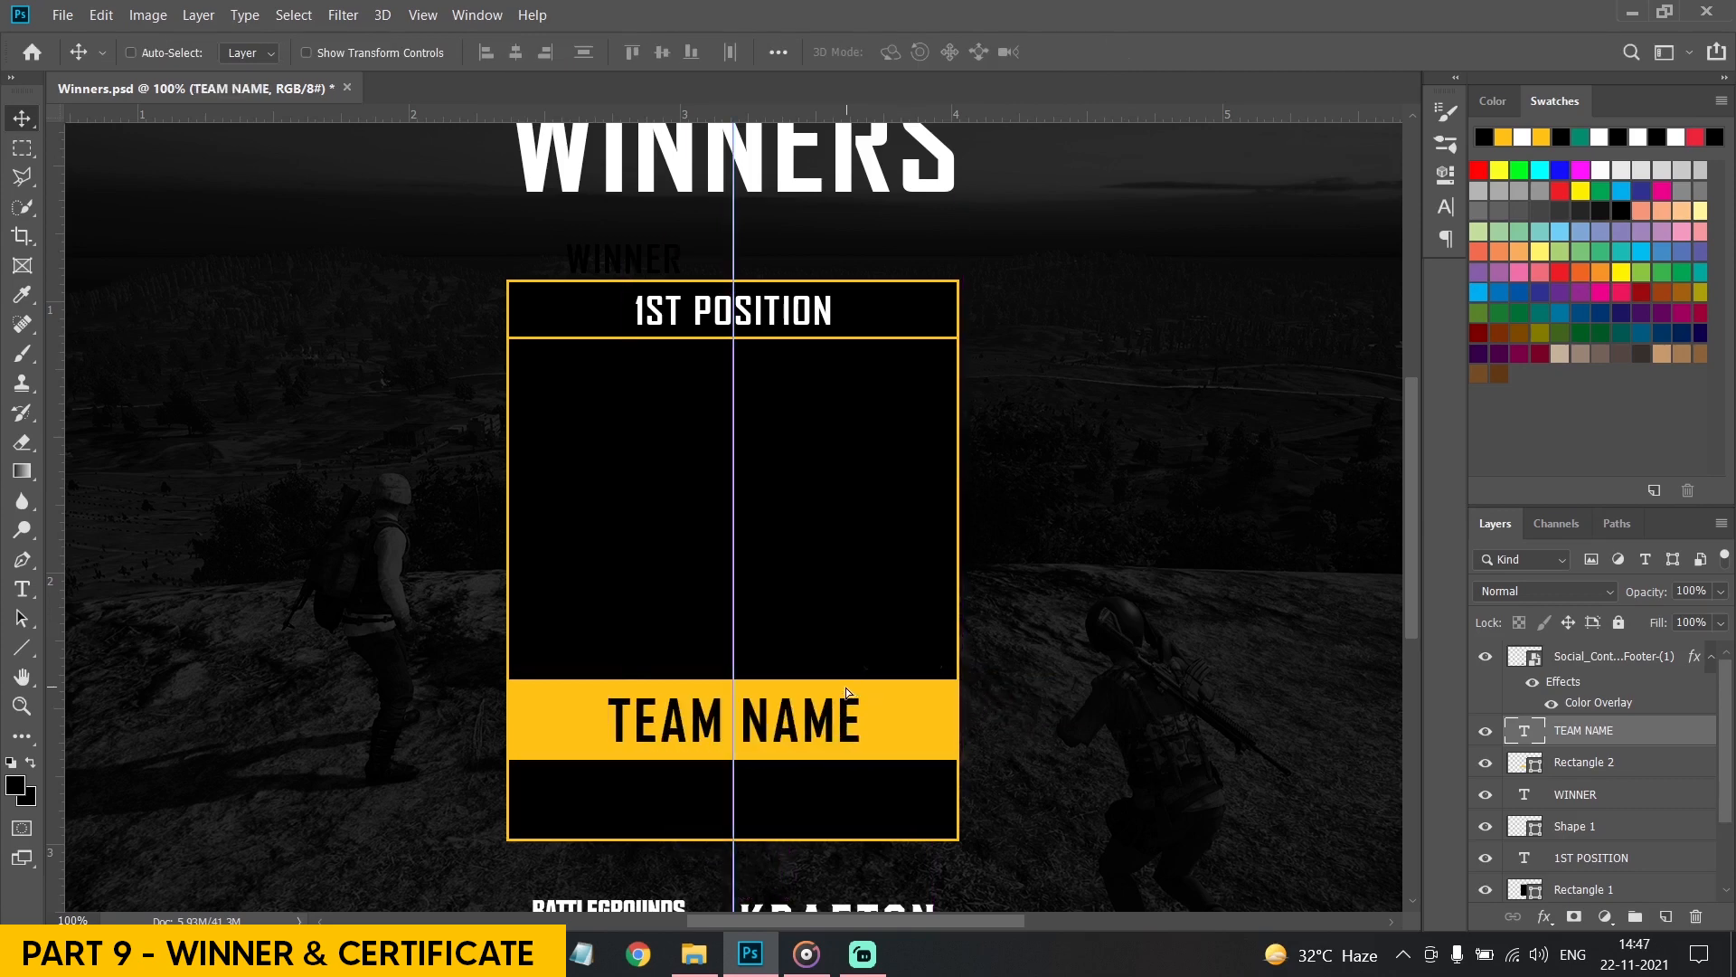
Add the white text $10,000 and place it in the card's bottom section under the yellow band
click(22, 589)
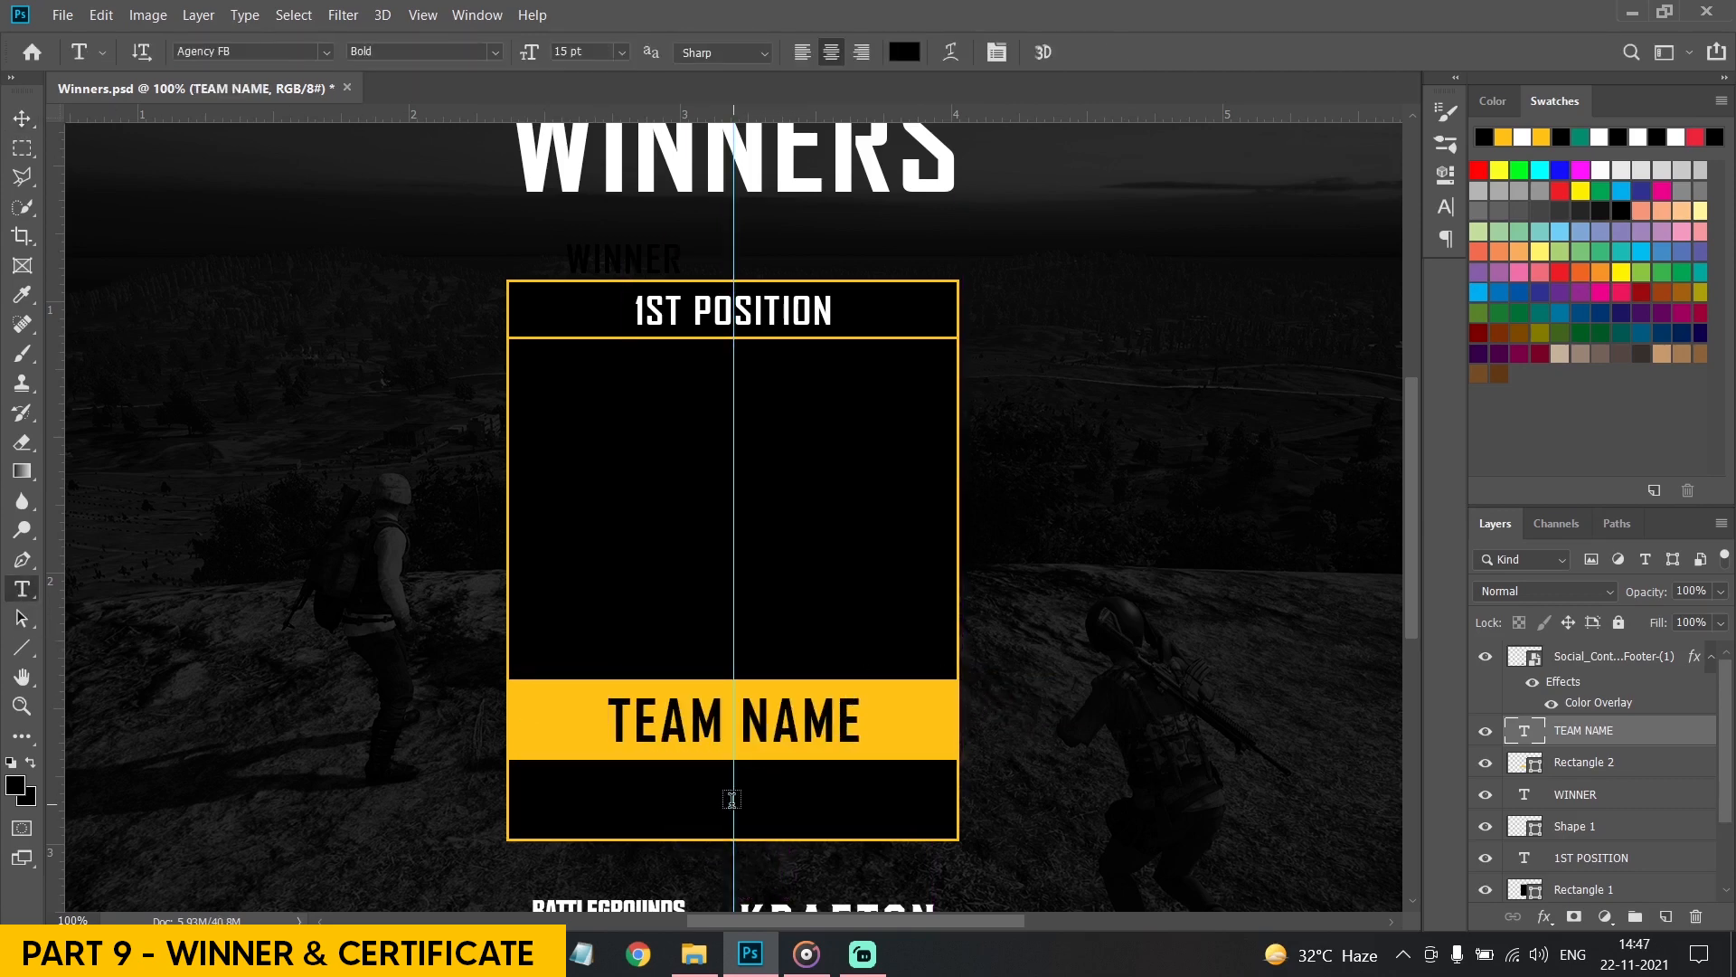
click(732, 798)
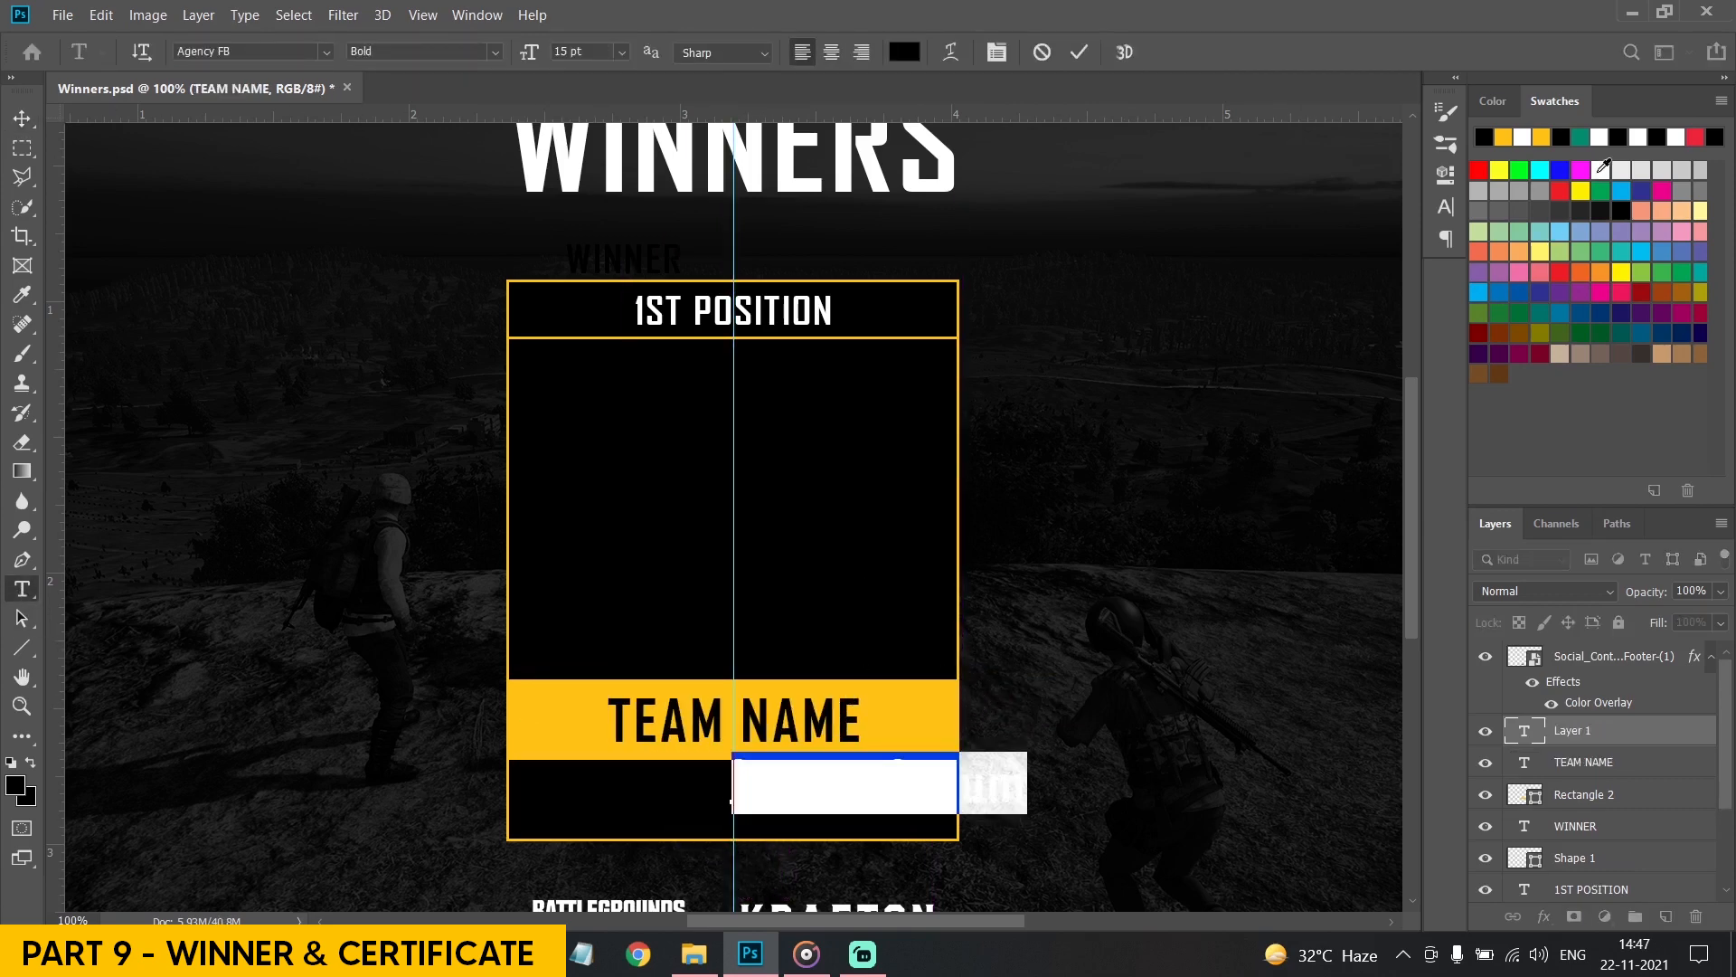
text(a)
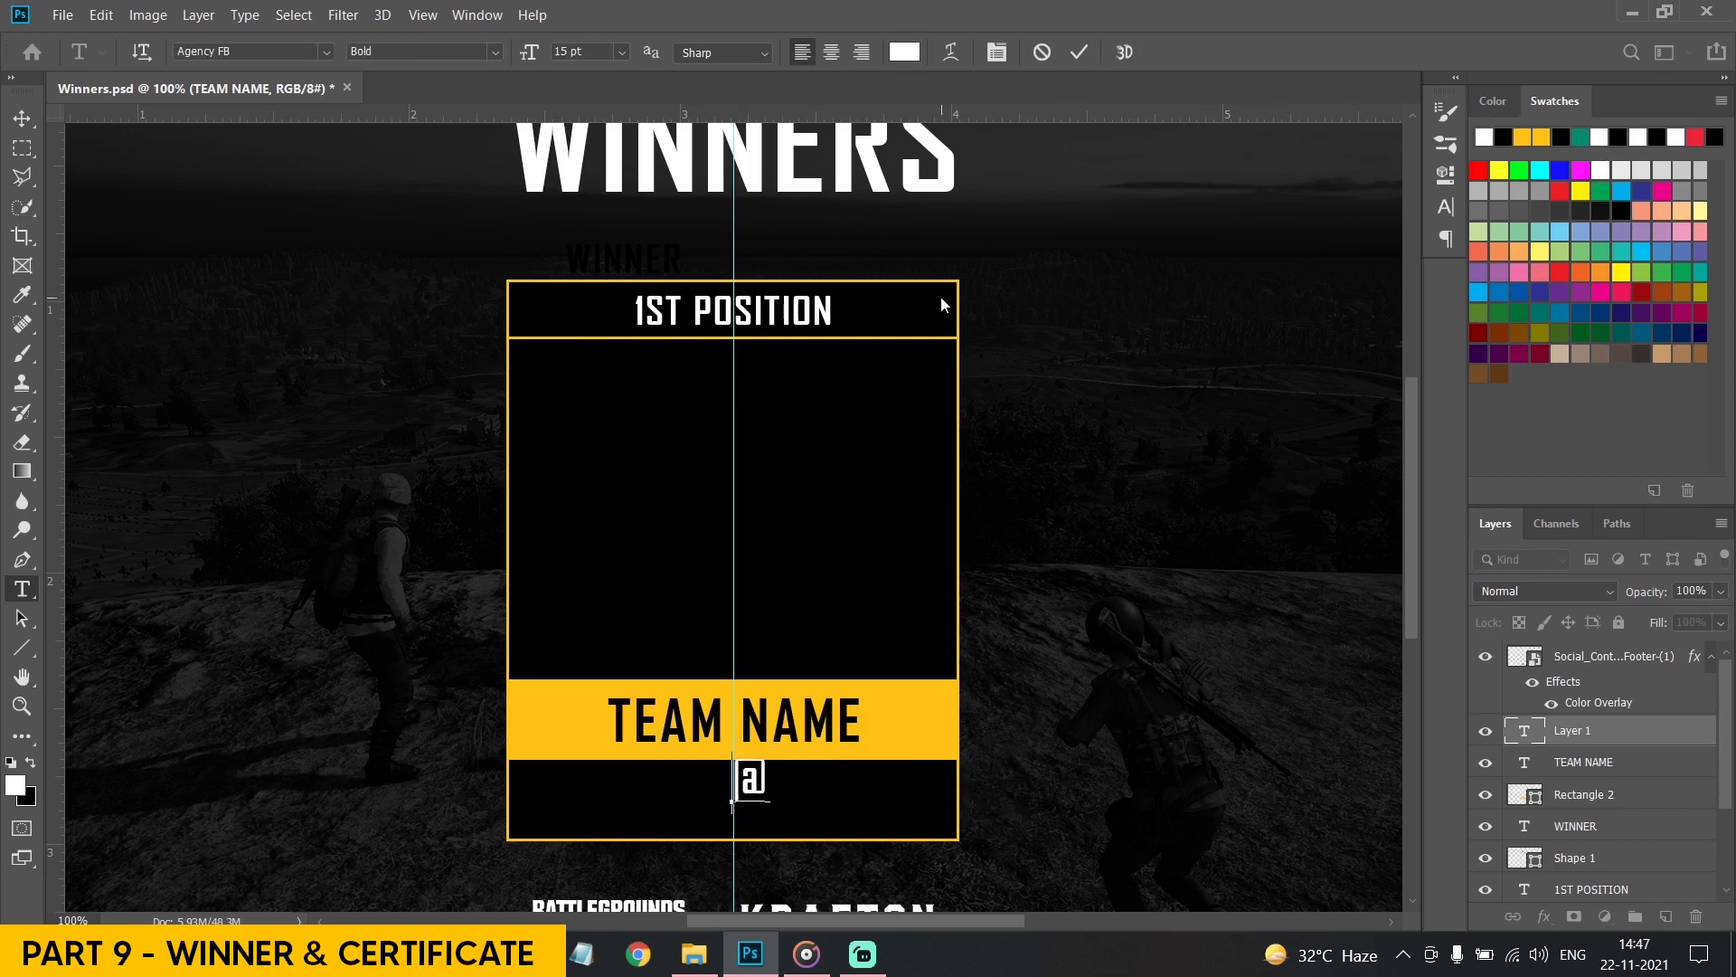
key(BackSpace)
text(S1)
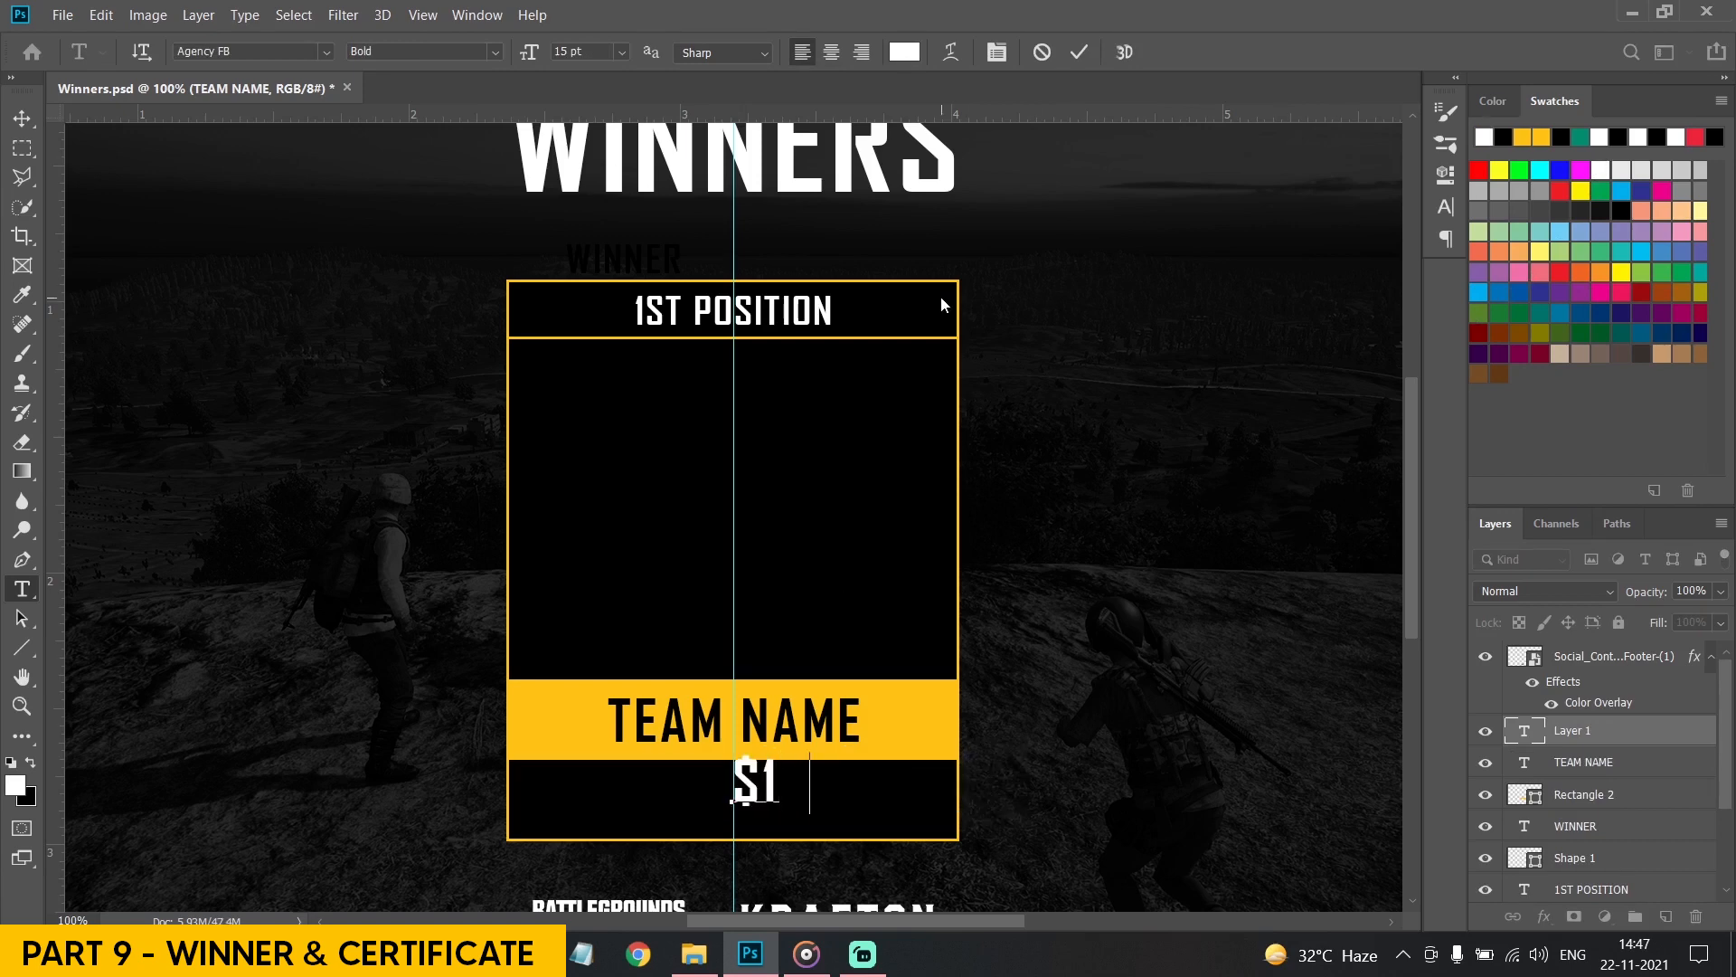
text(0)
key(BackSpace)
text(X000)
key(BackSpace)
key(BackSpace)
key(BackSpace)
key(BackSpace)
text(,000)
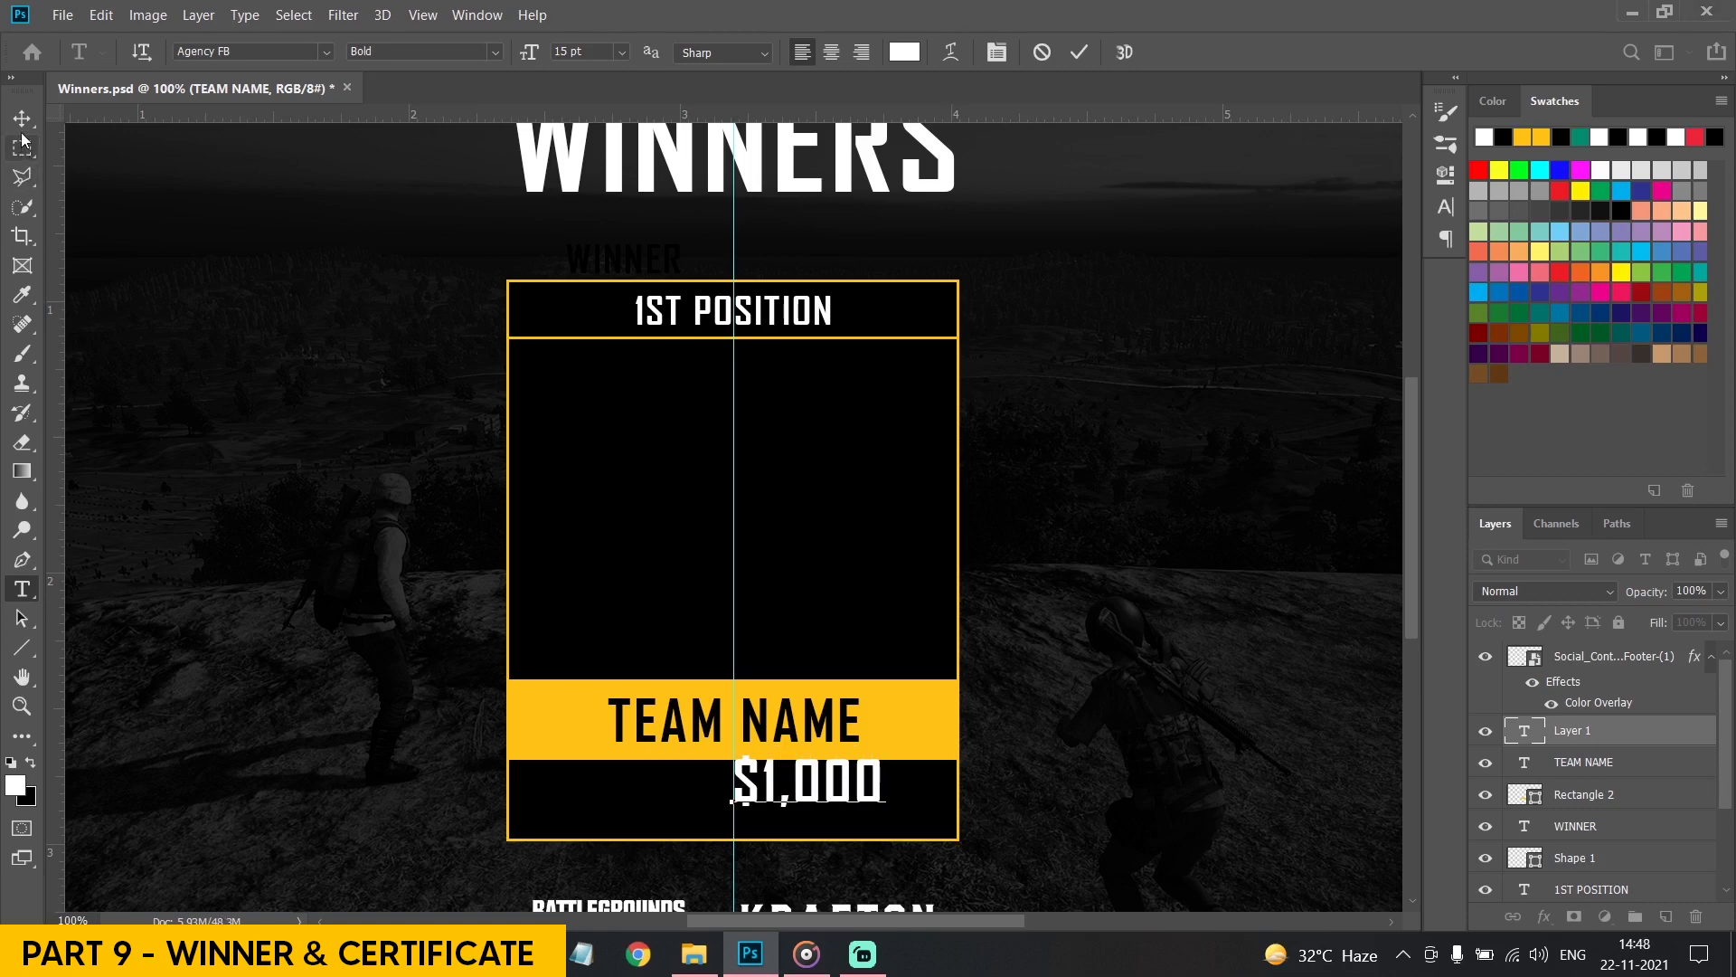
click(761, 775)
text(0)
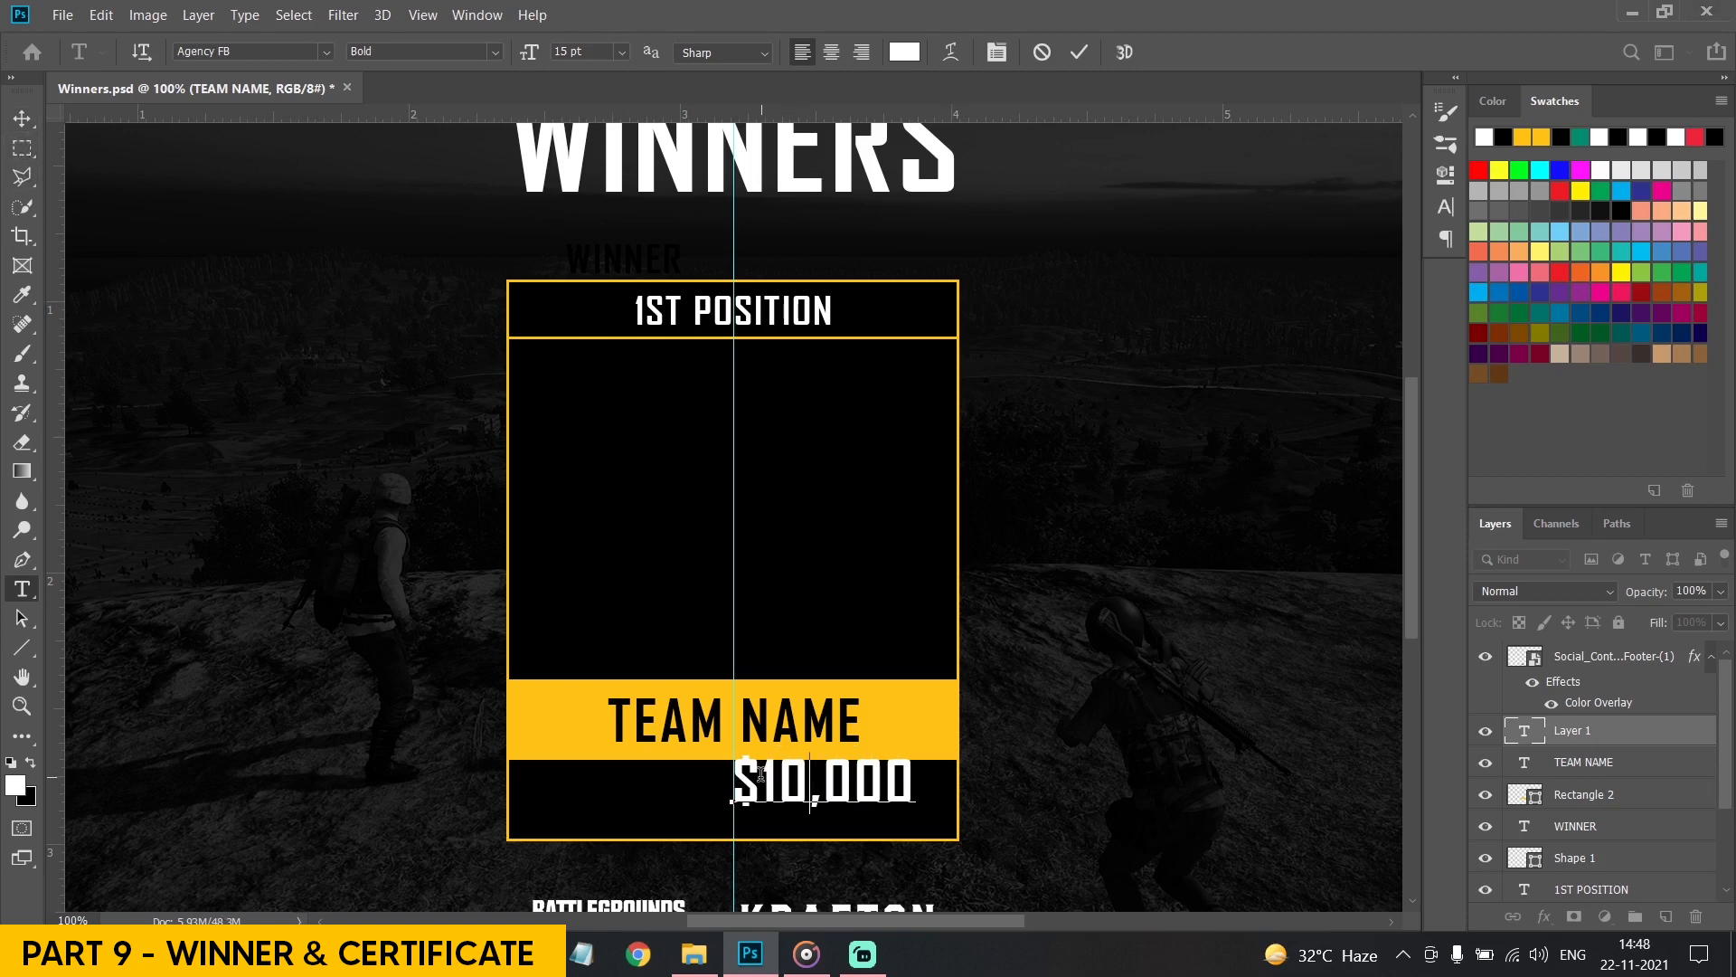
click(22, 118)
drag(791, 779, 714, 794)
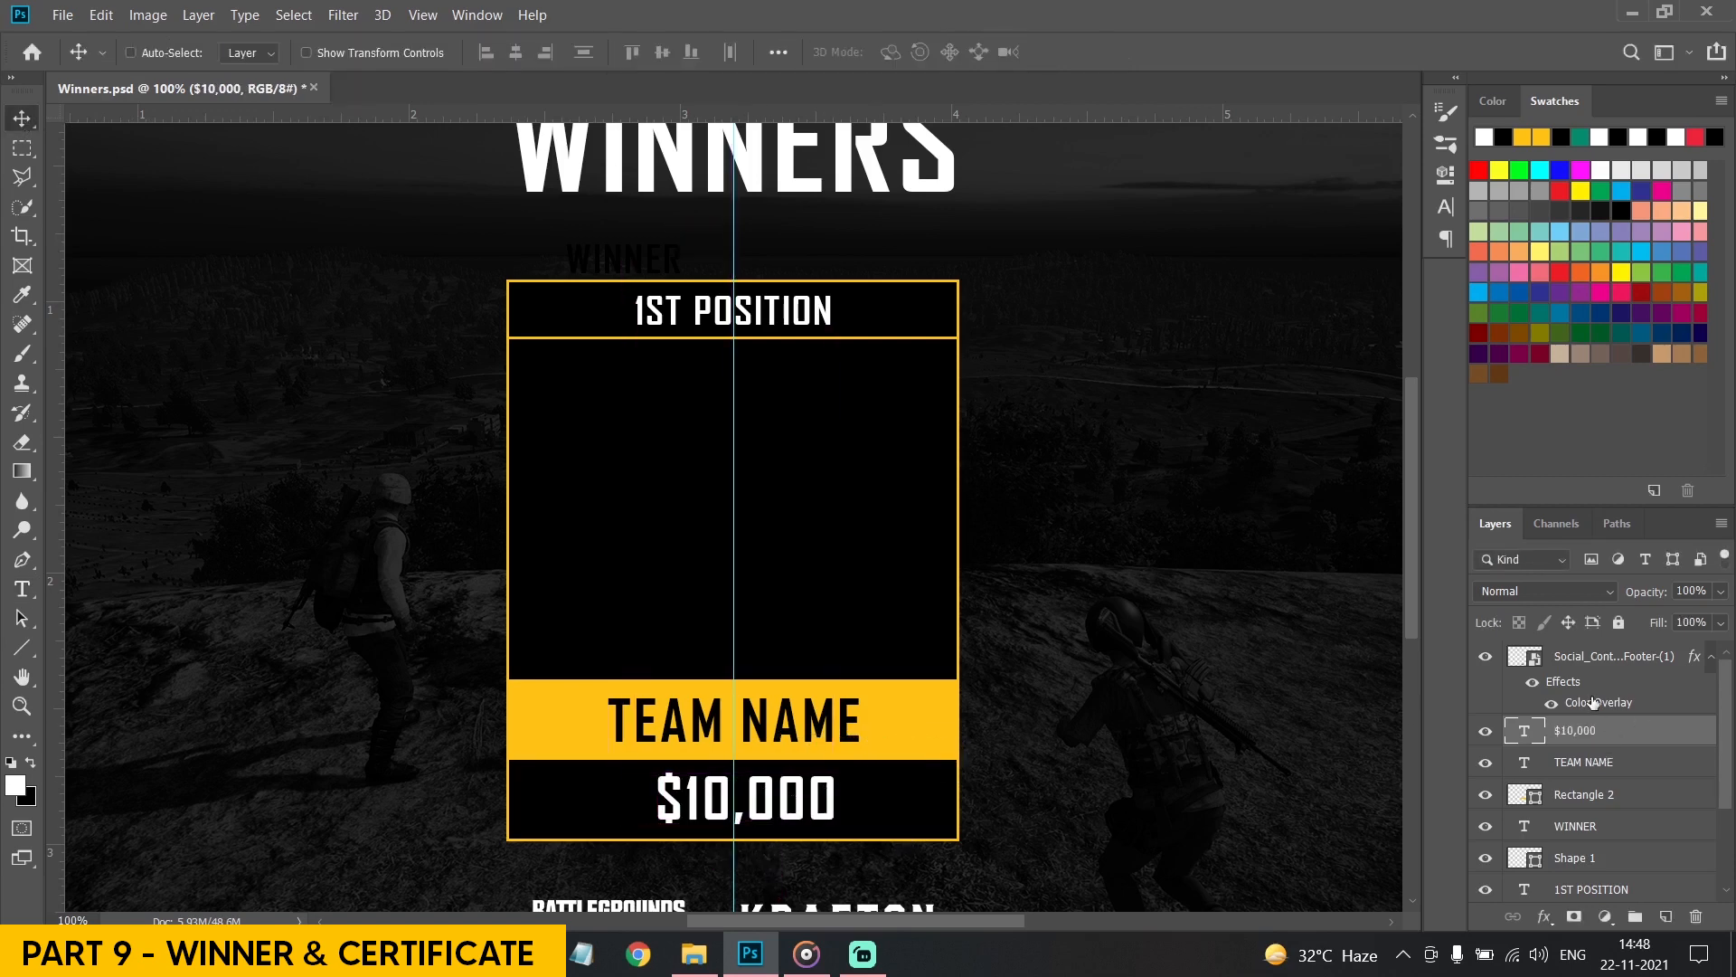
Align the horizontal centers of the card's text and shape layers, then select only the $10,000 layer
scroll(1587, 813, down, 2)
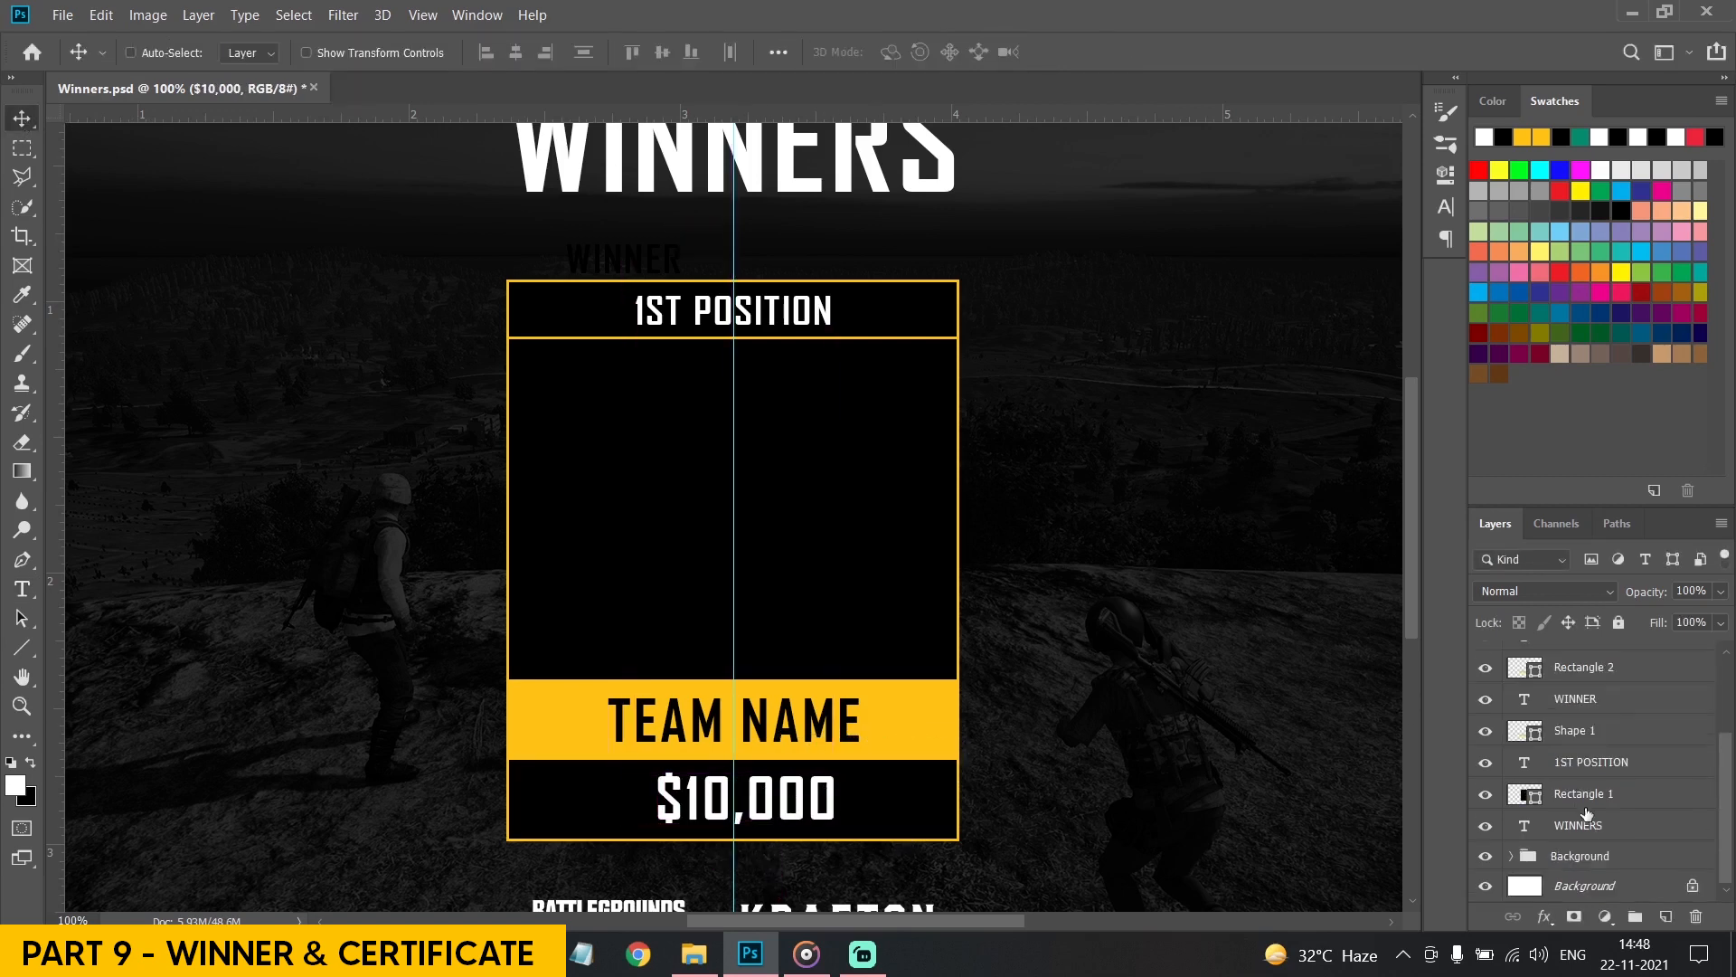
click(516, 52)
scroll(1587, 723, up, 2)
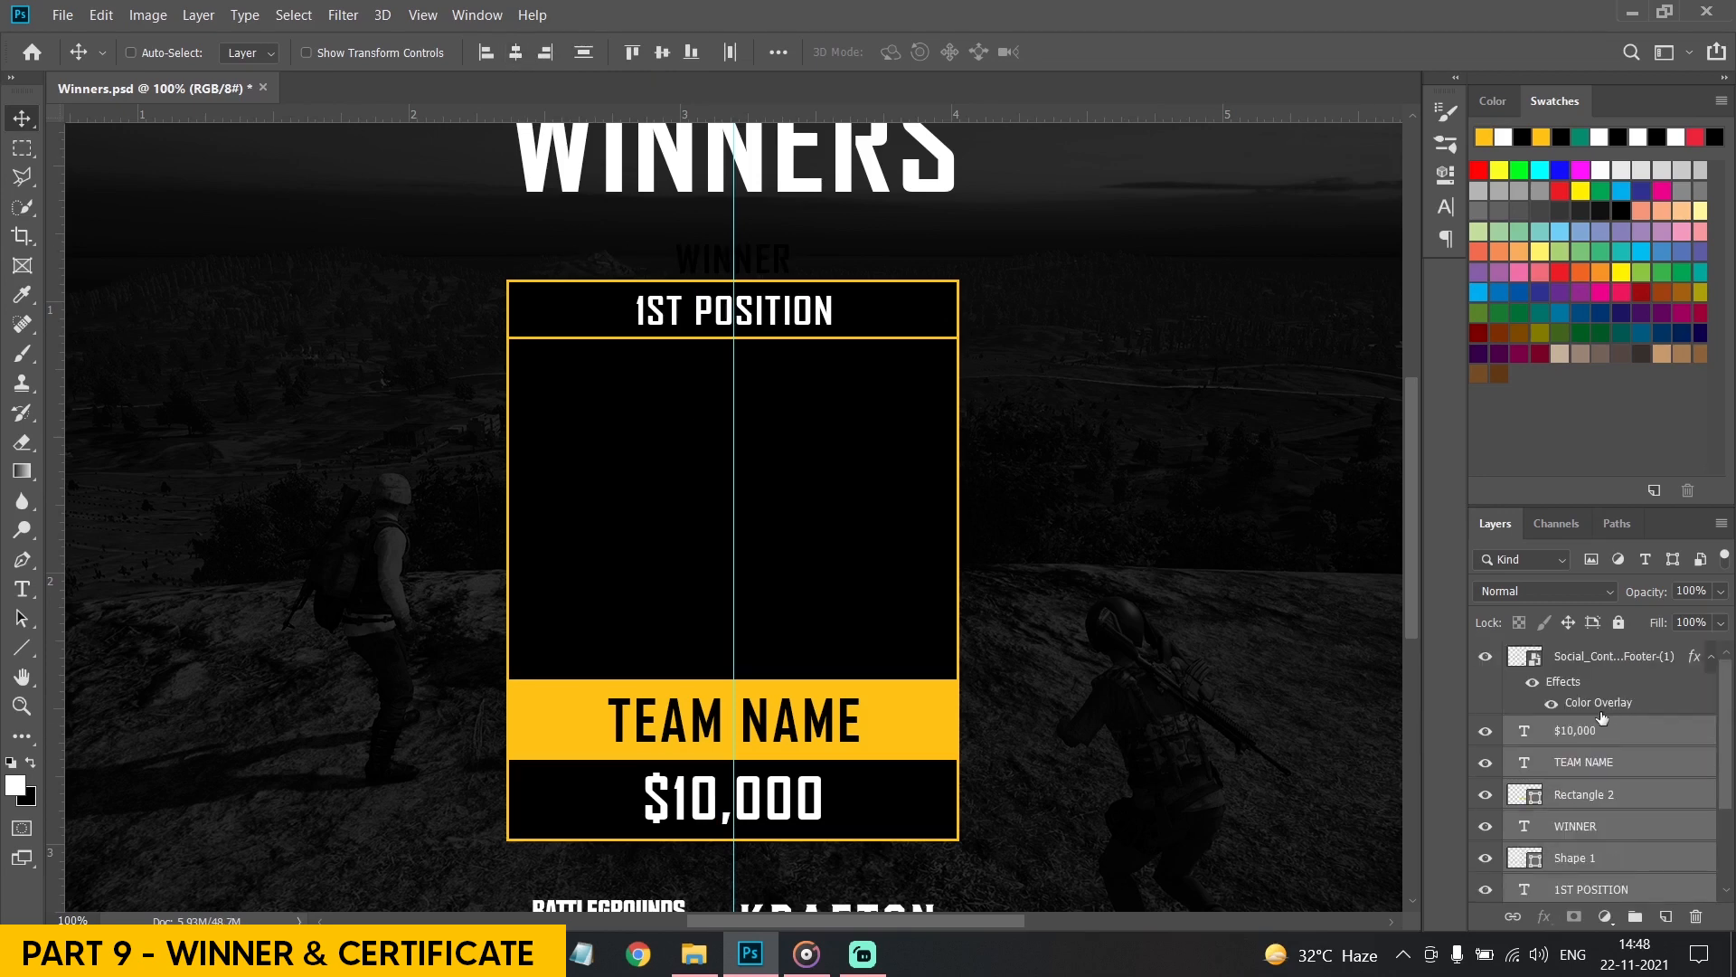
click(1576, 735)
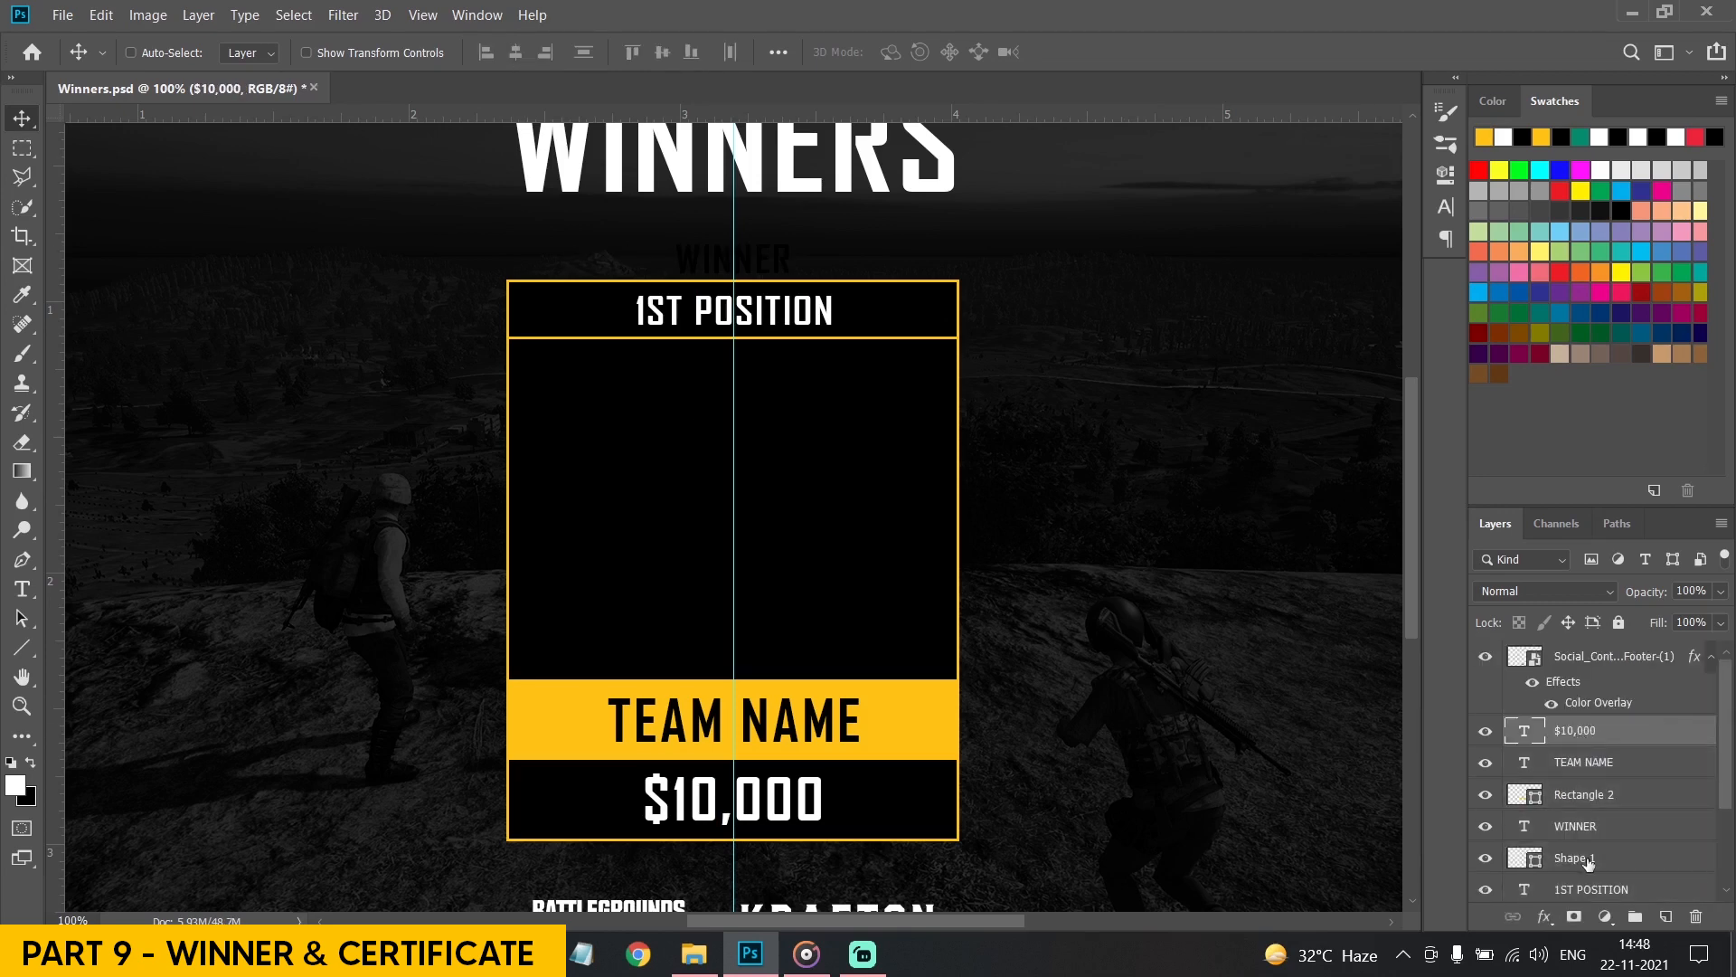
Place the orange team logo PNG from the Yellow GFX Pack folder, scaled down and centered in the card's black middle area
click(693, 954)
click(1396, 158)
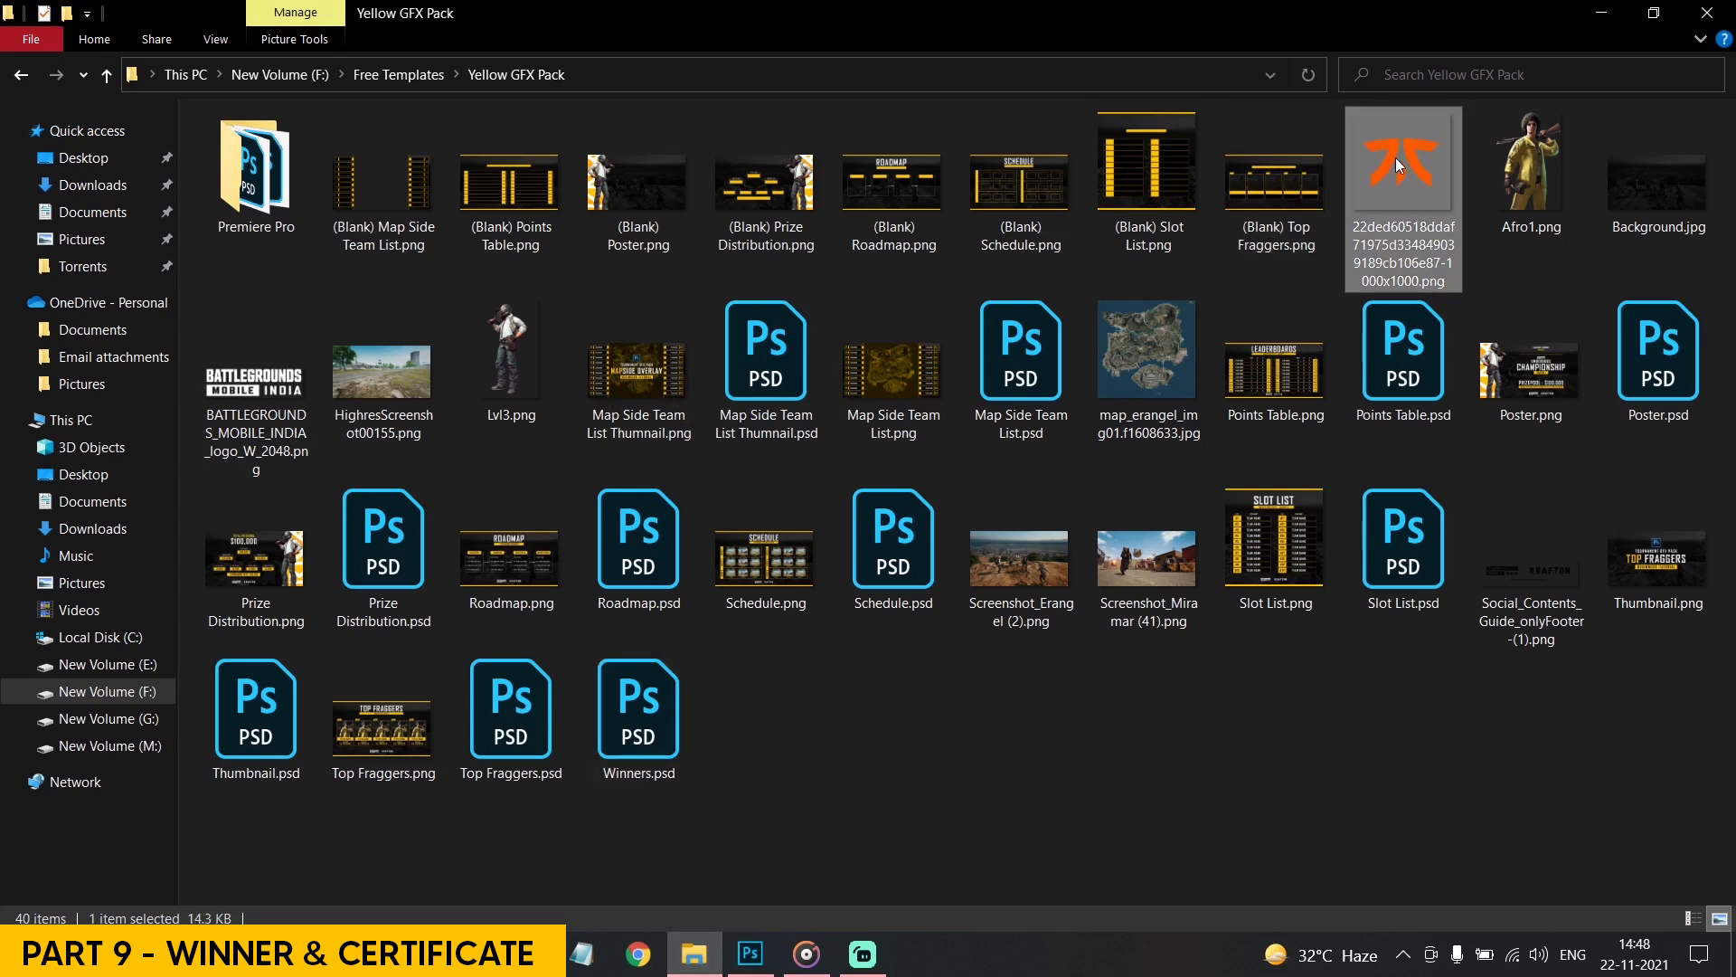
drag(1396, 158, 750, 556)
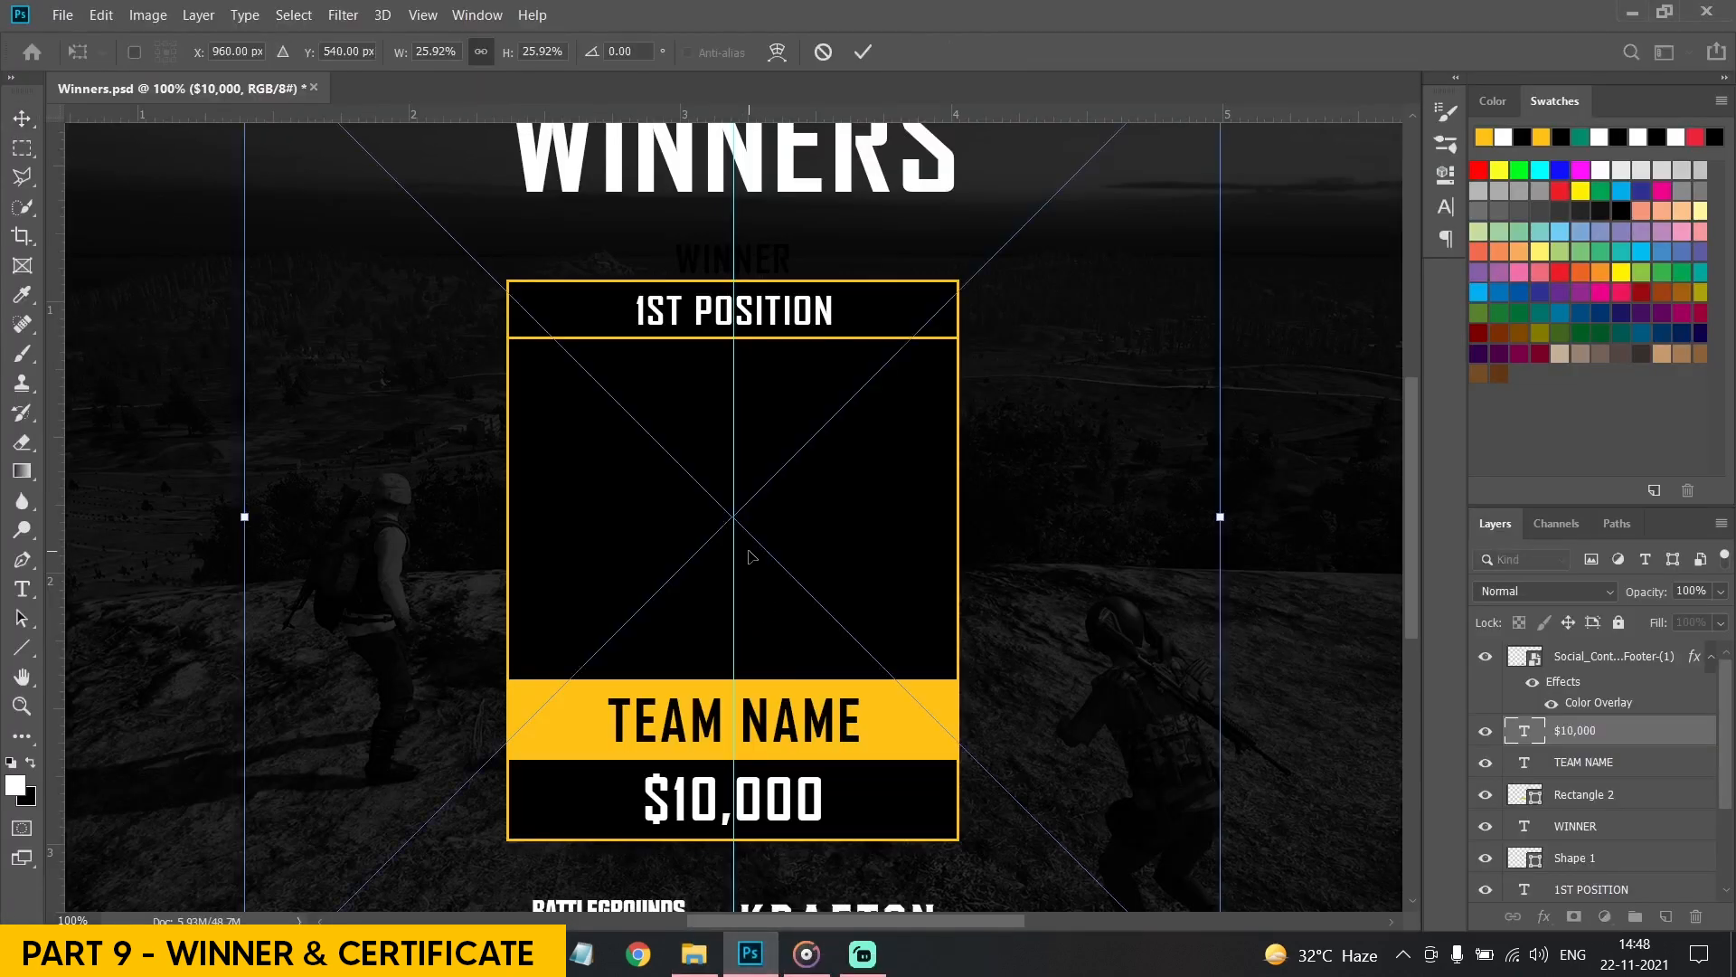
scroll(533, 389, up, 3)
drag(732, 228, 732, 755)
scroll(733, 756, down, 5)
drag(714, 624, 718, 324)
key(Return)
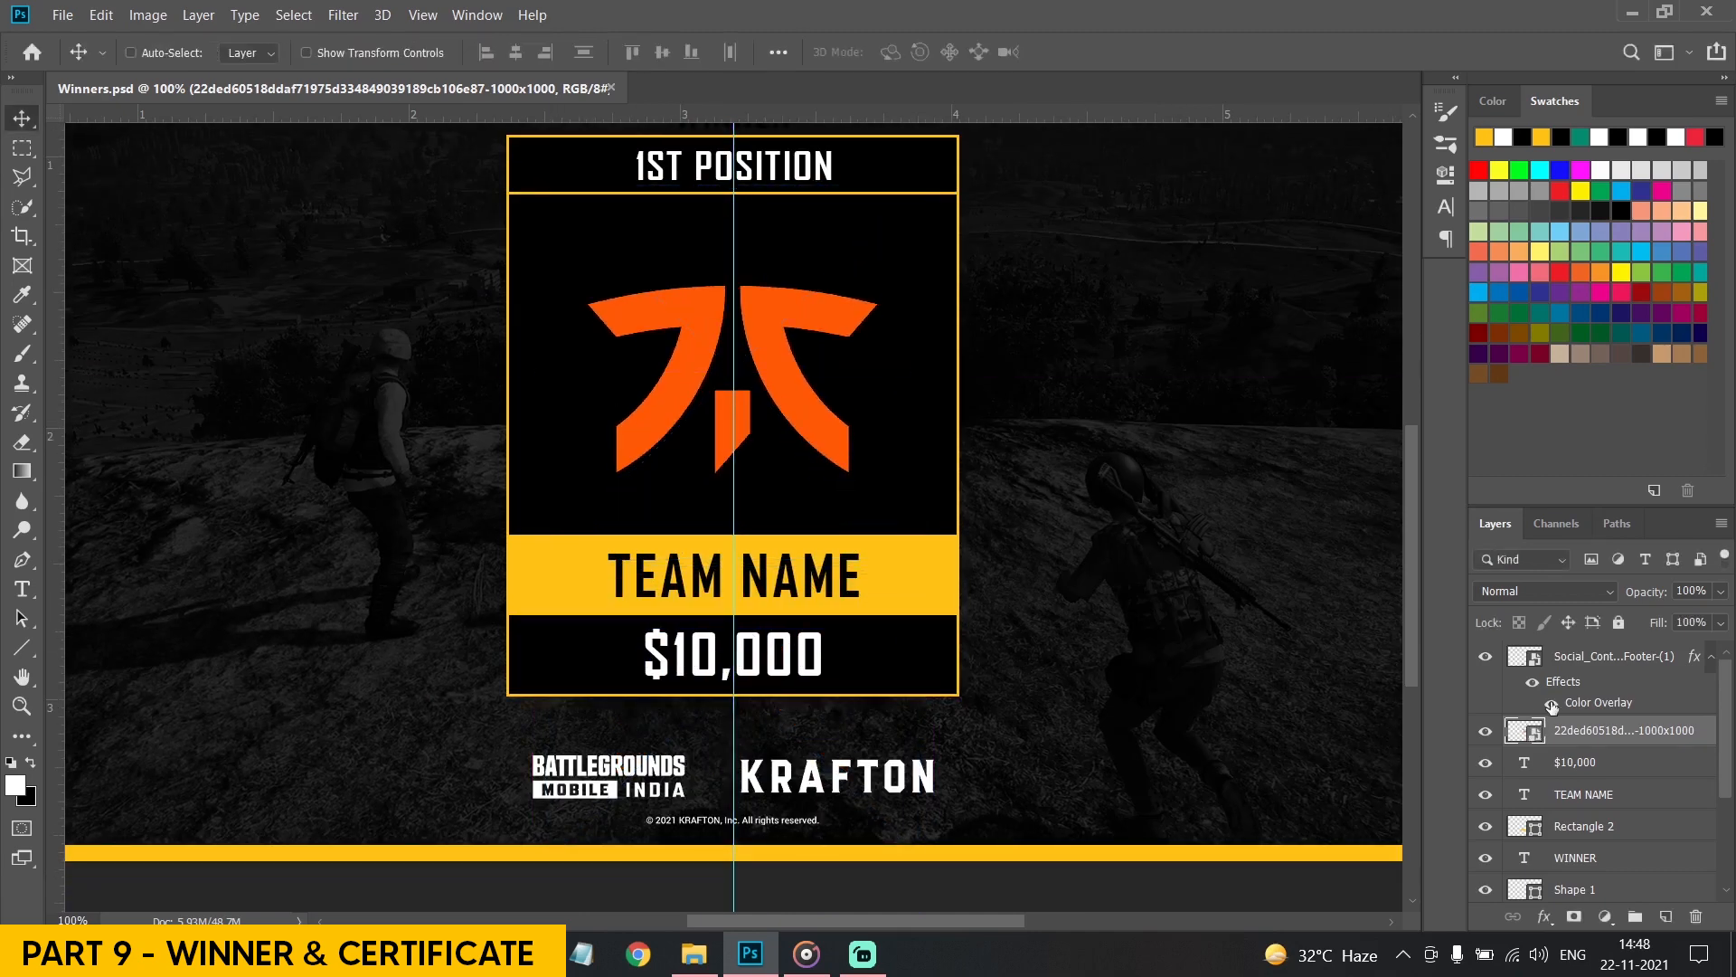
Apply a Color Overlay in yellow ffc300 to the team logo layer
right_click(1607, 730)
click(1310, 242)
click(846, 689)
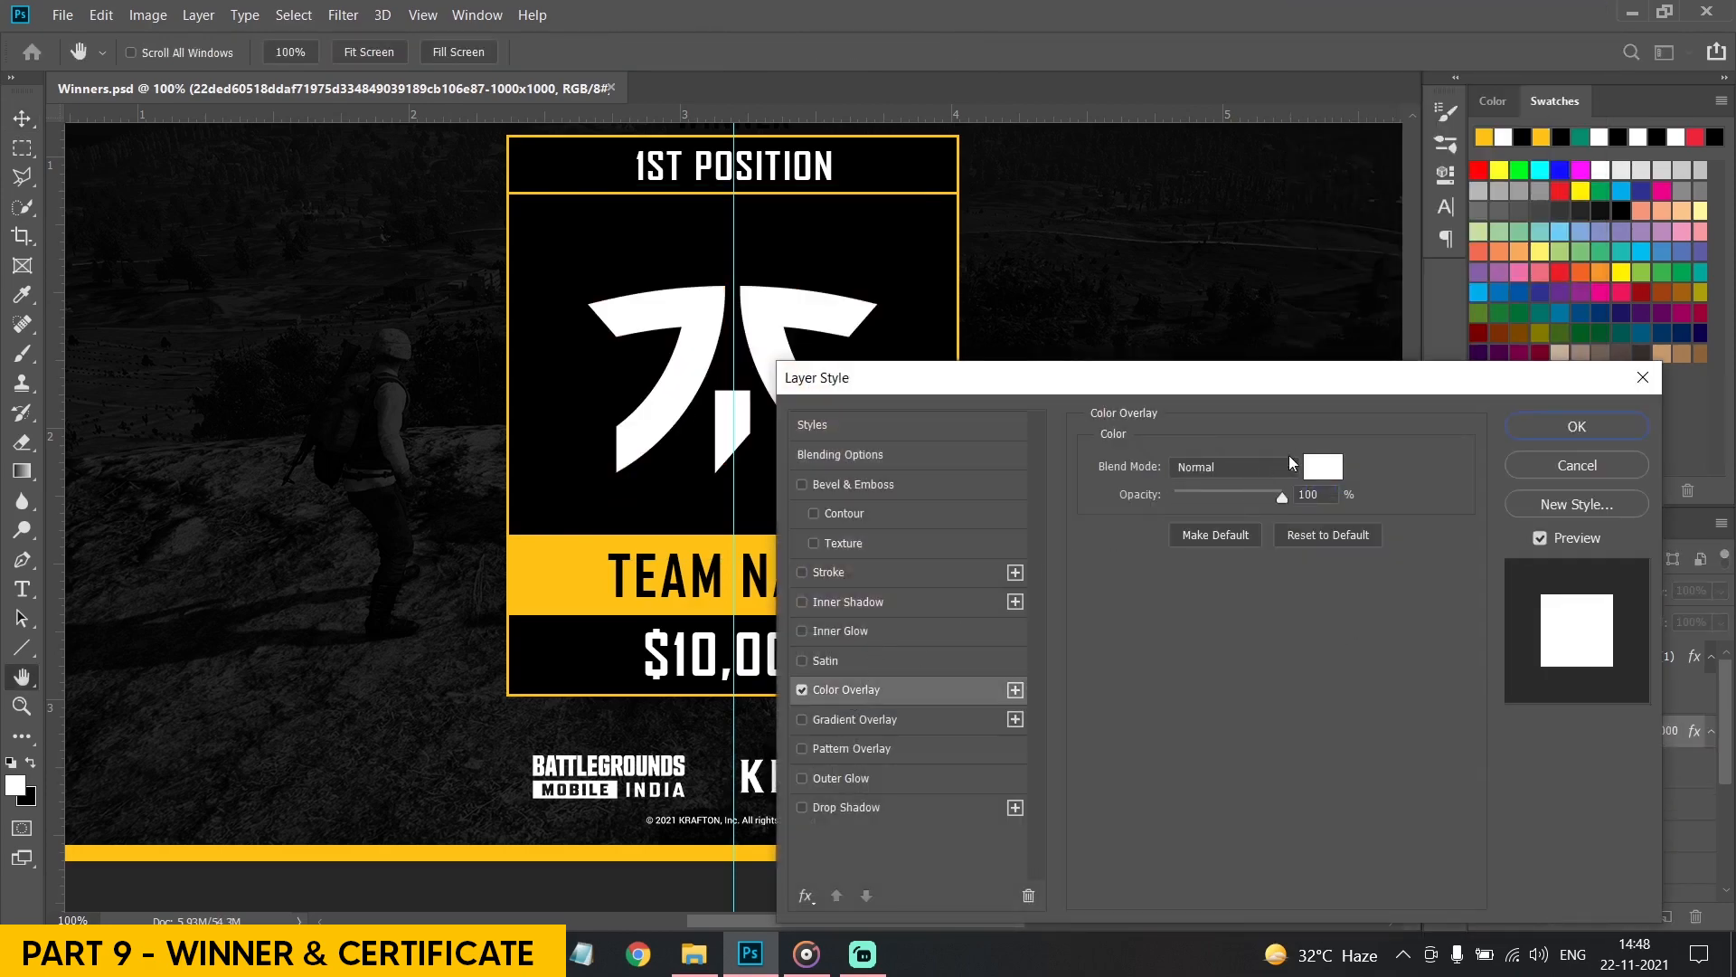
click(1326, 466)
click(1483, 136)
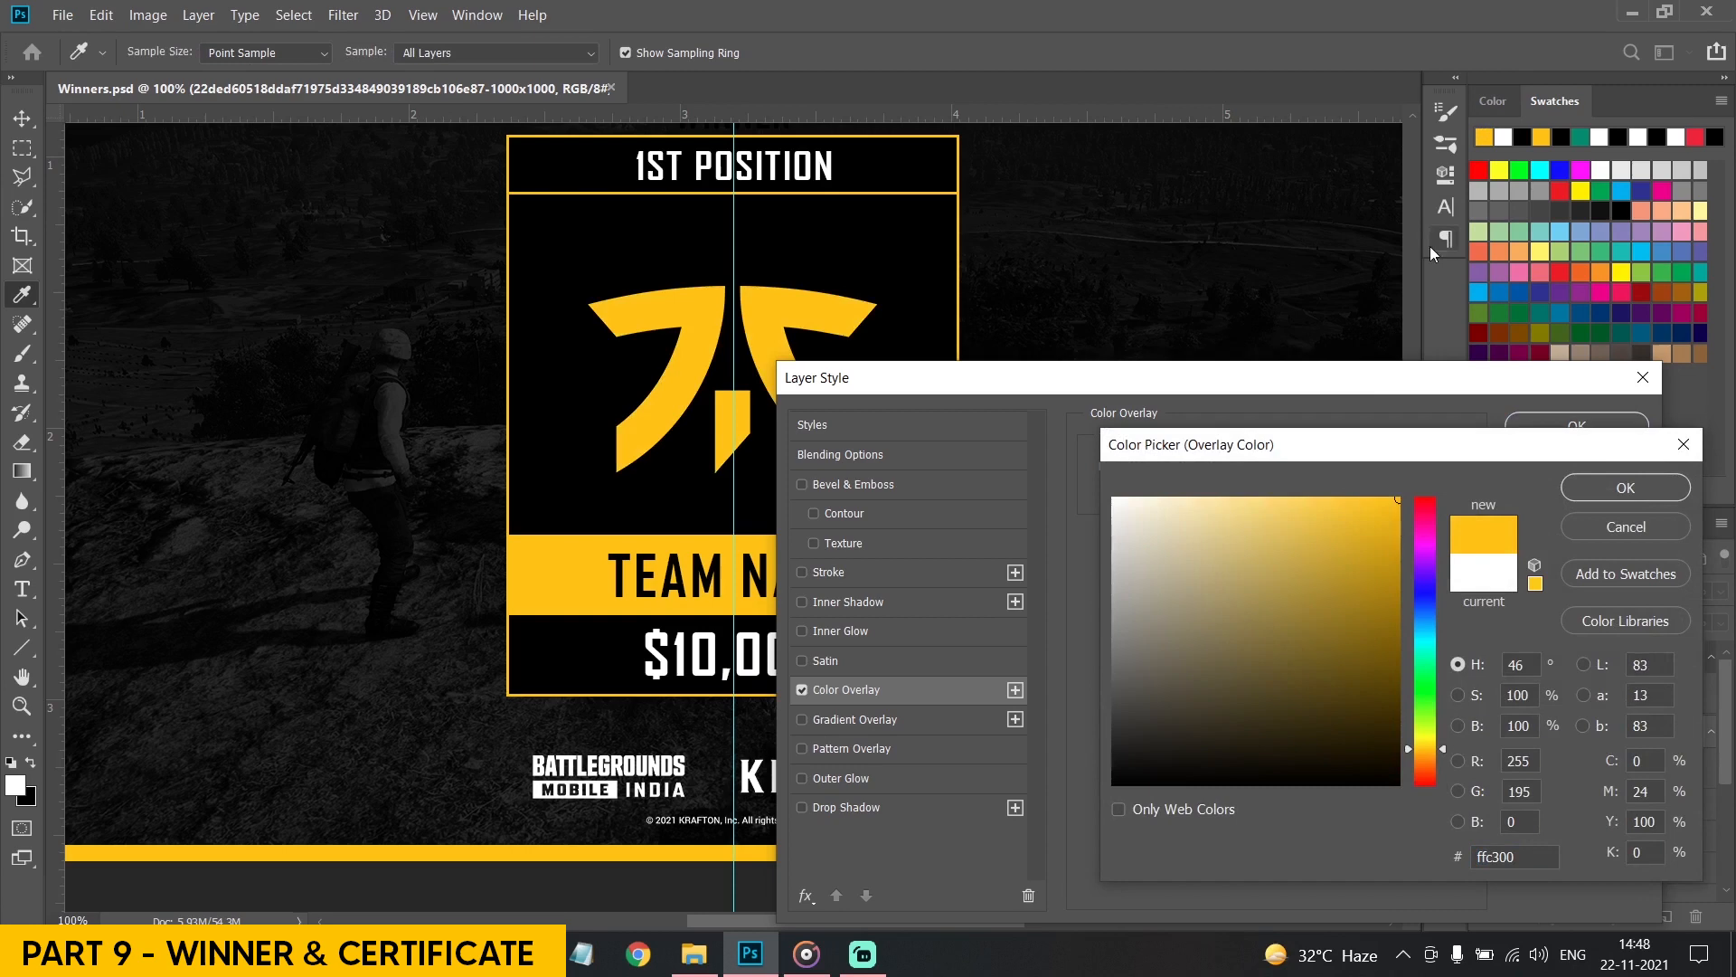
click(1586, 482)
click(1537, 430)
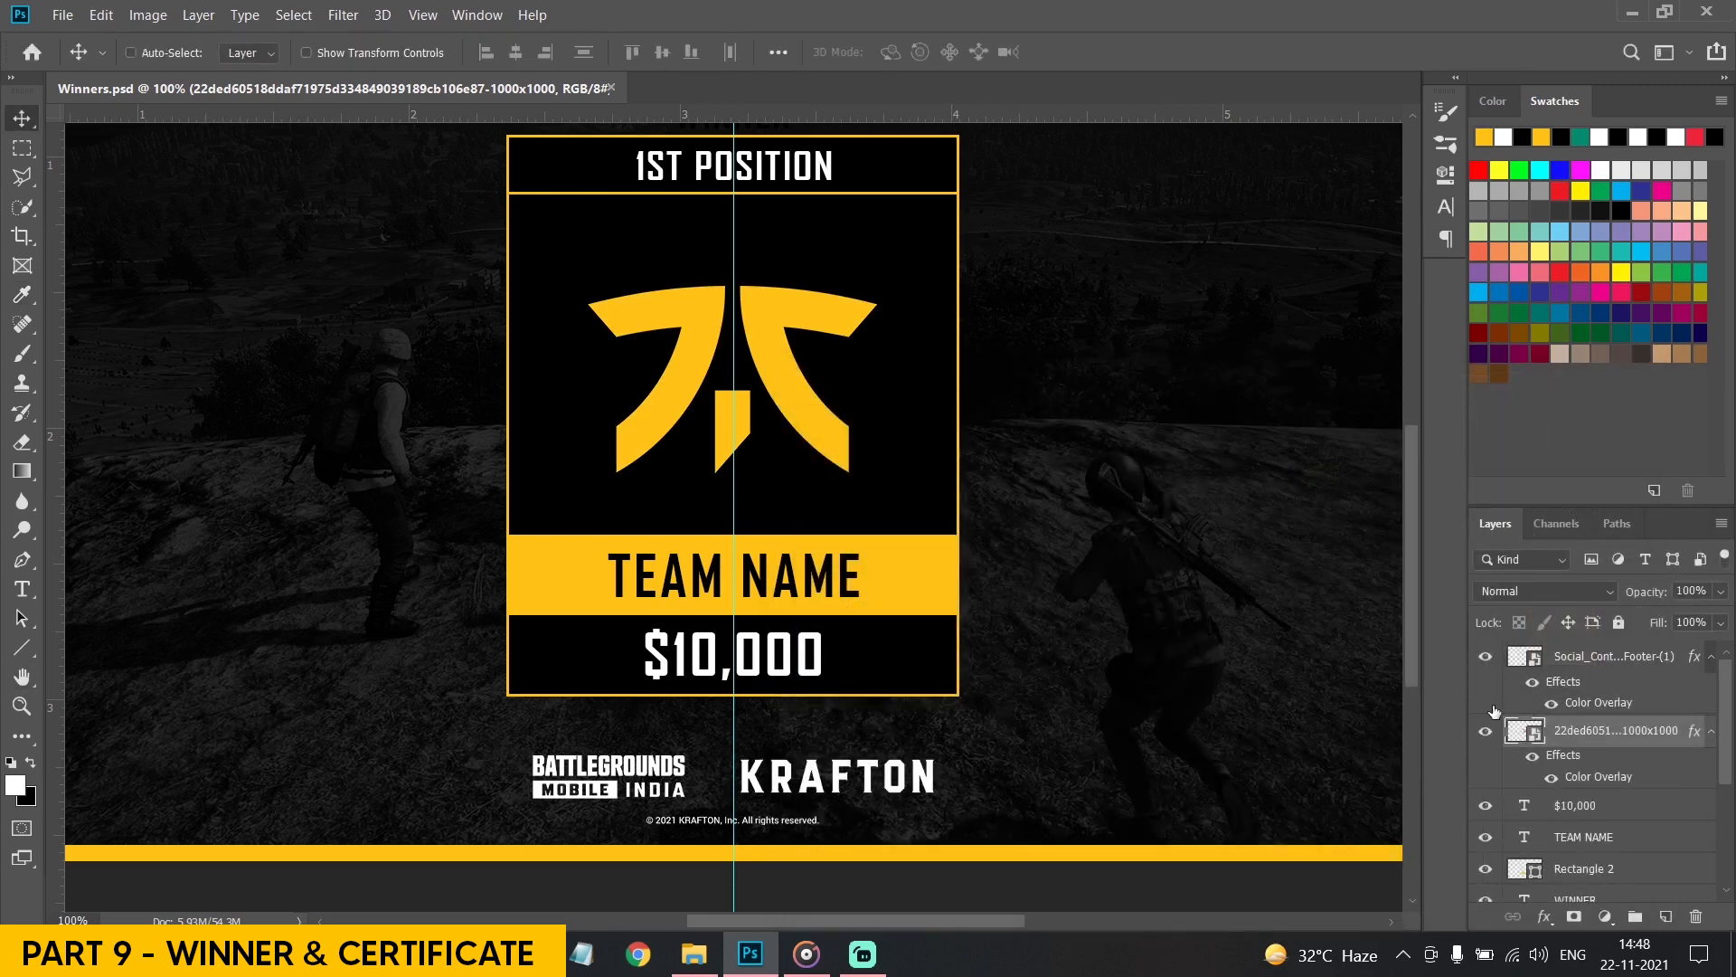
Group all the card's layers under the name 1 and move the group slightly up the canvas
key(ctrl+minus)
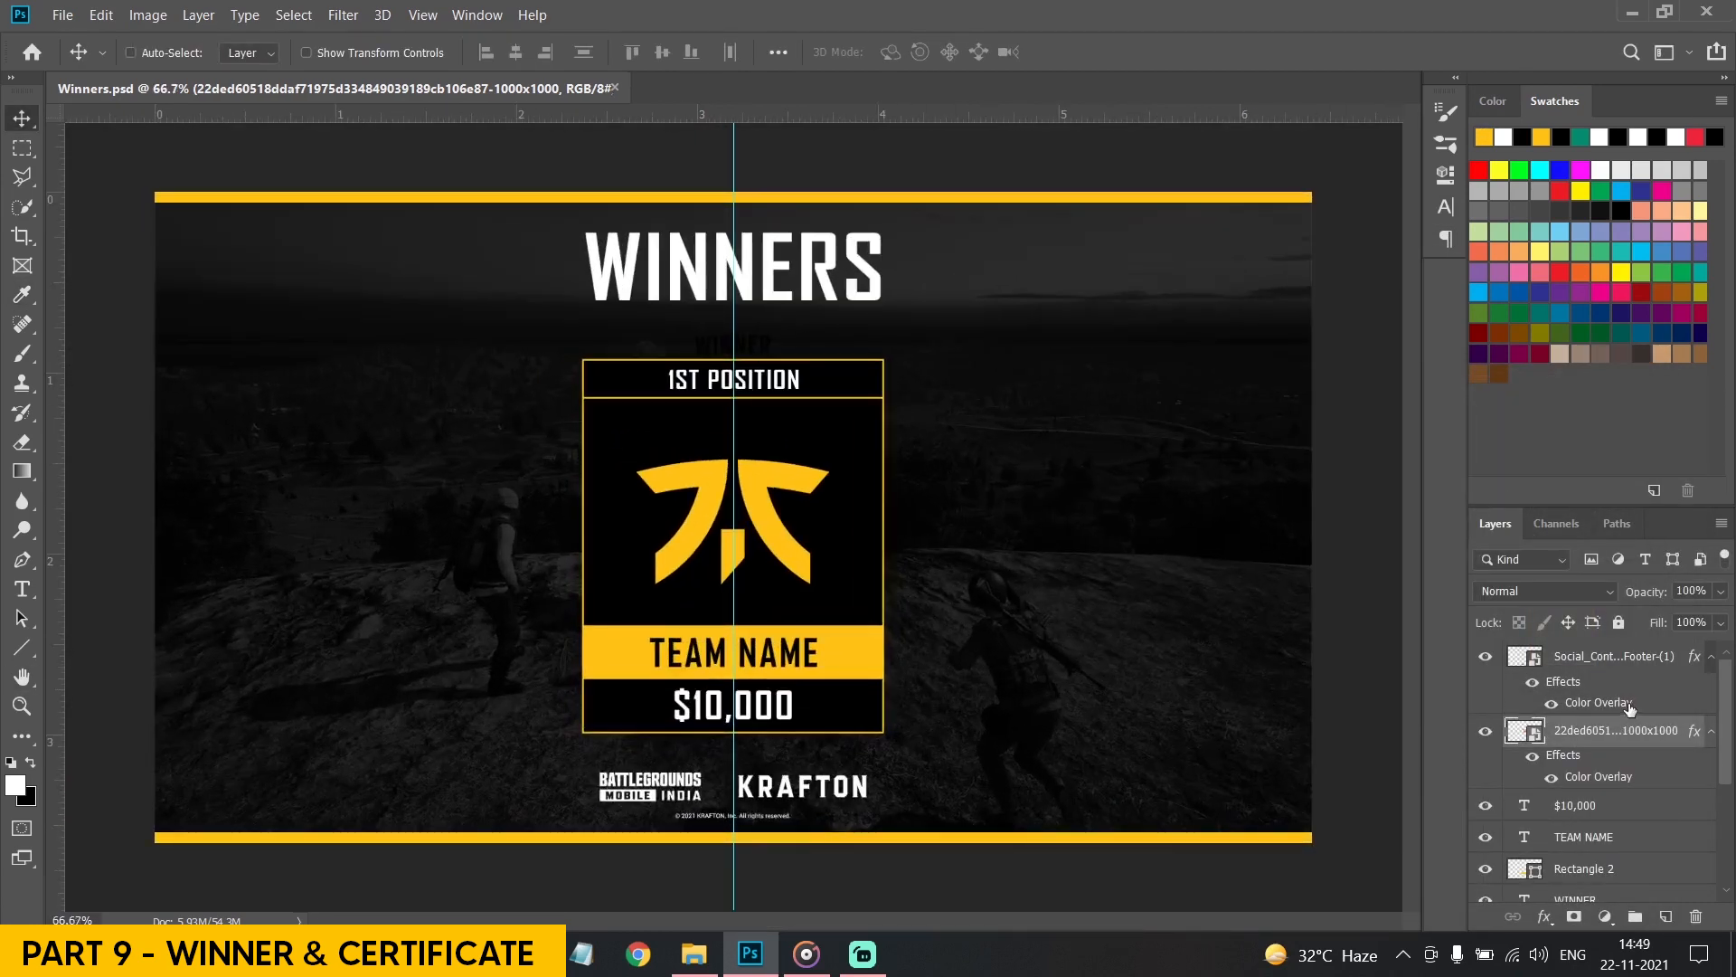
scroll(1609, 750, down, 5)
shift+click(1582, 795)
key(ctrl+g)
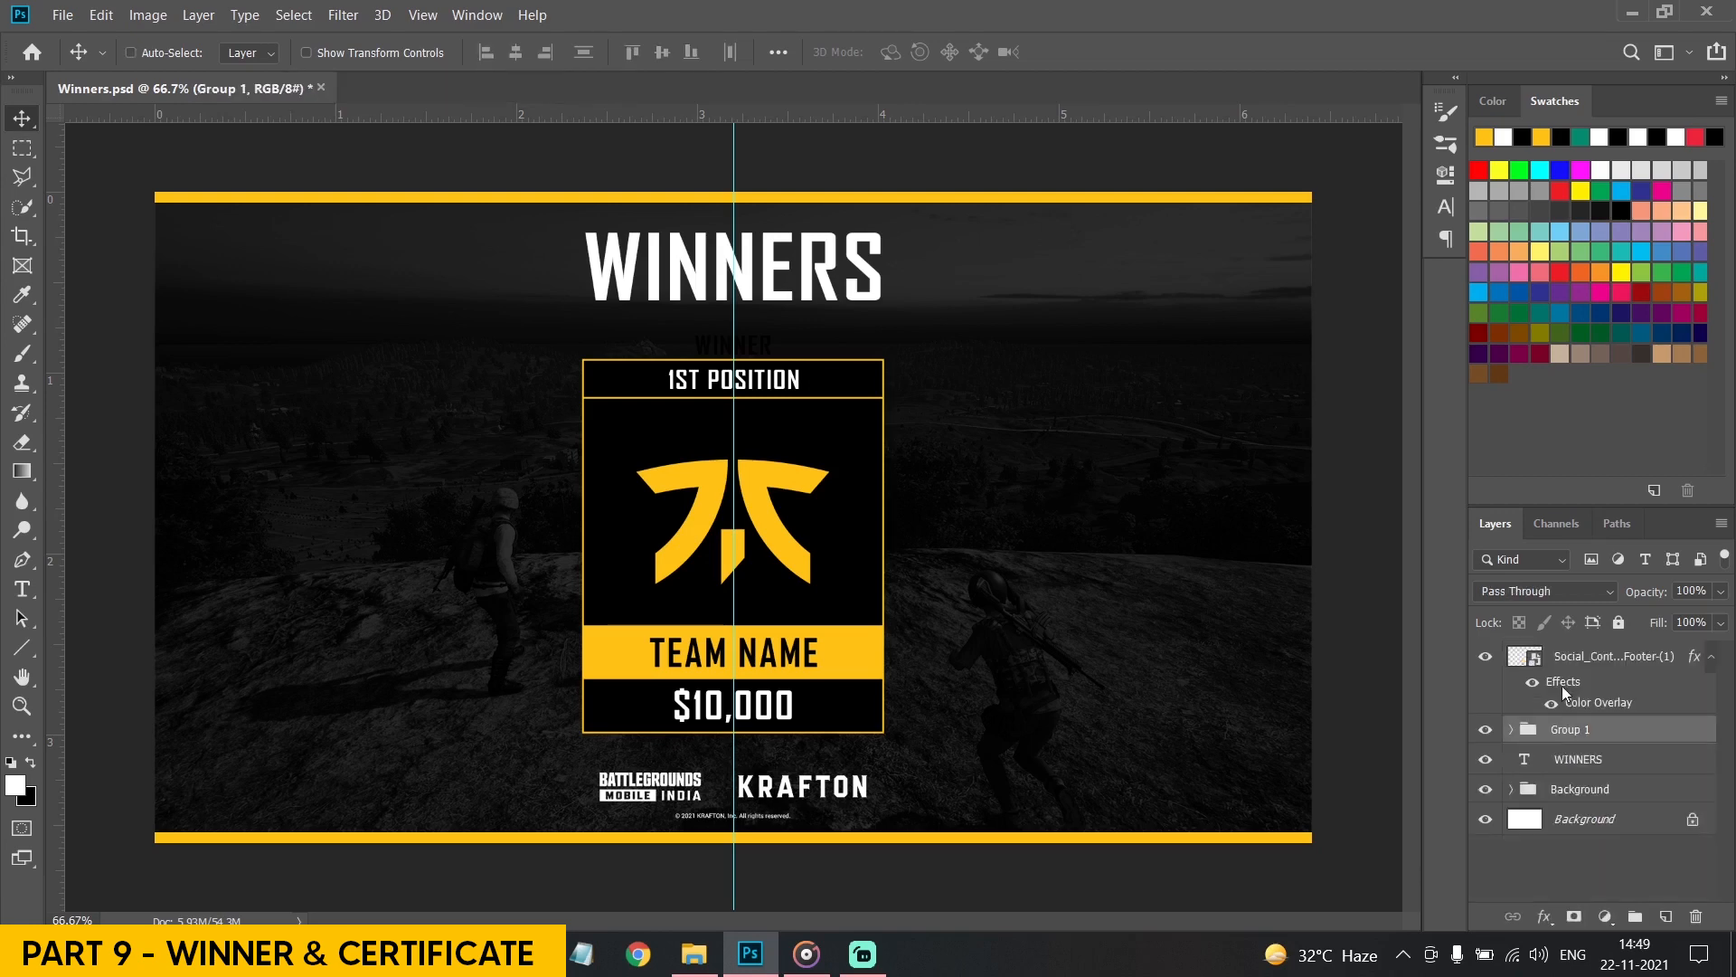
double_click(1567, 729)
text(1)
key(Return)
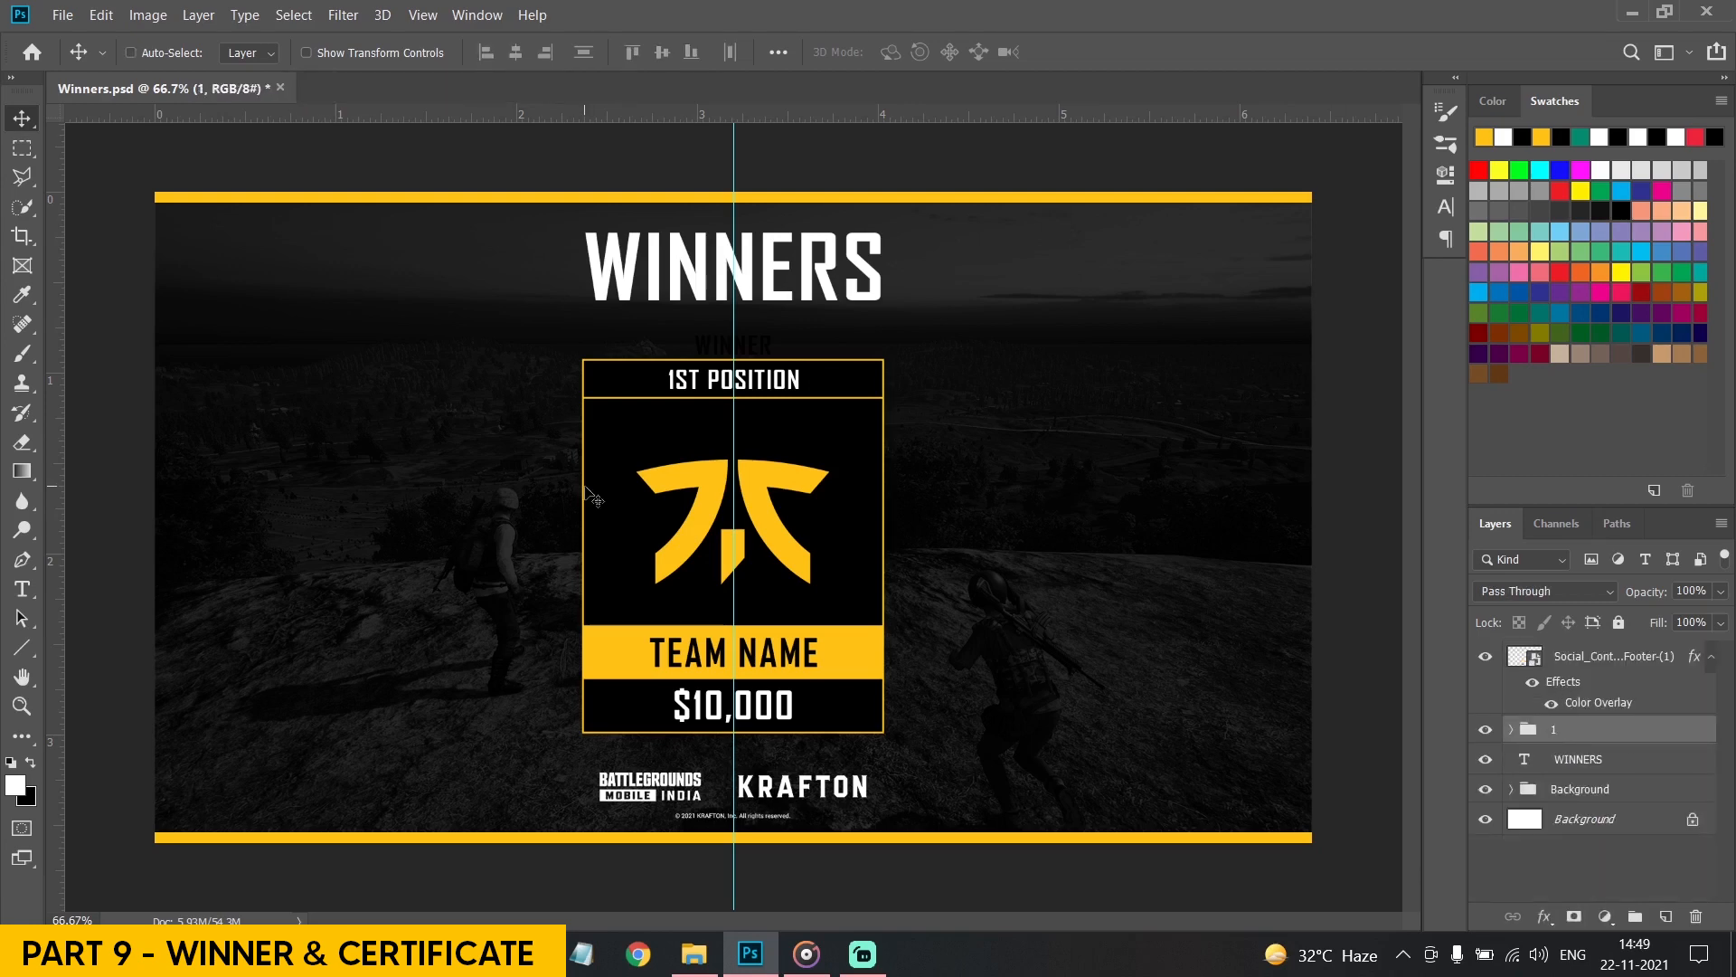
drag(594, 498, 586, 476)
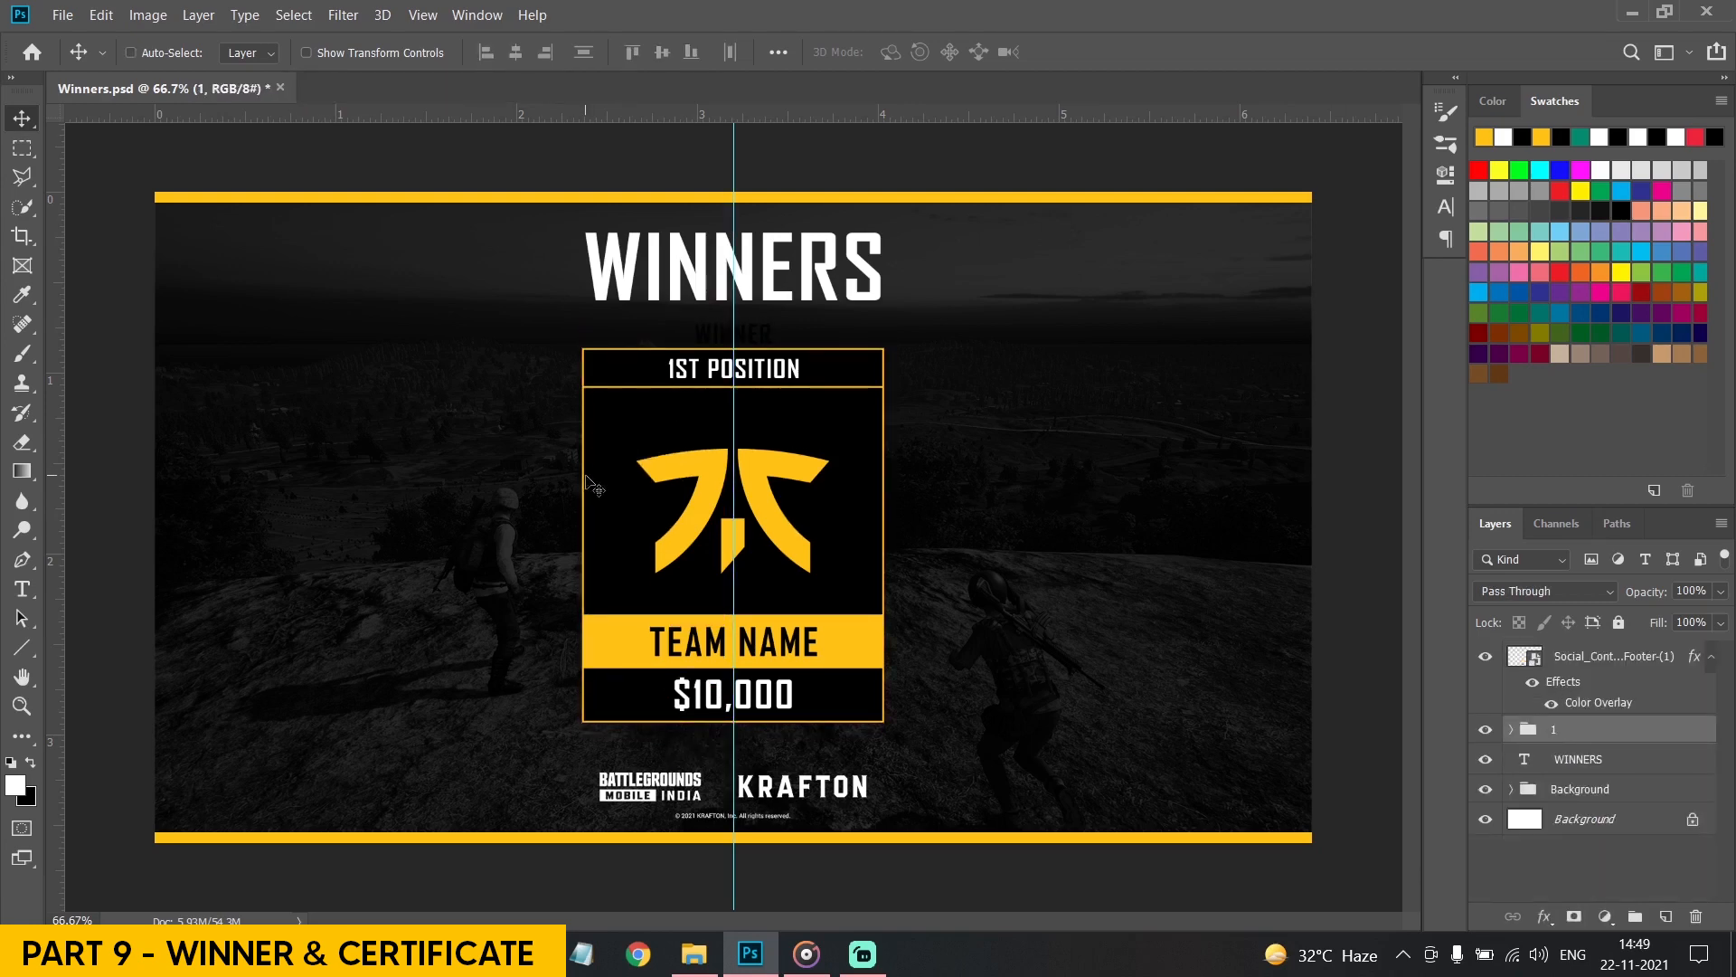
Draw a 500 x 66 px rectangle over the card's 1ST POSITION header and place its layer inside group 1 directly below the WINNER text
click(1510, 730)
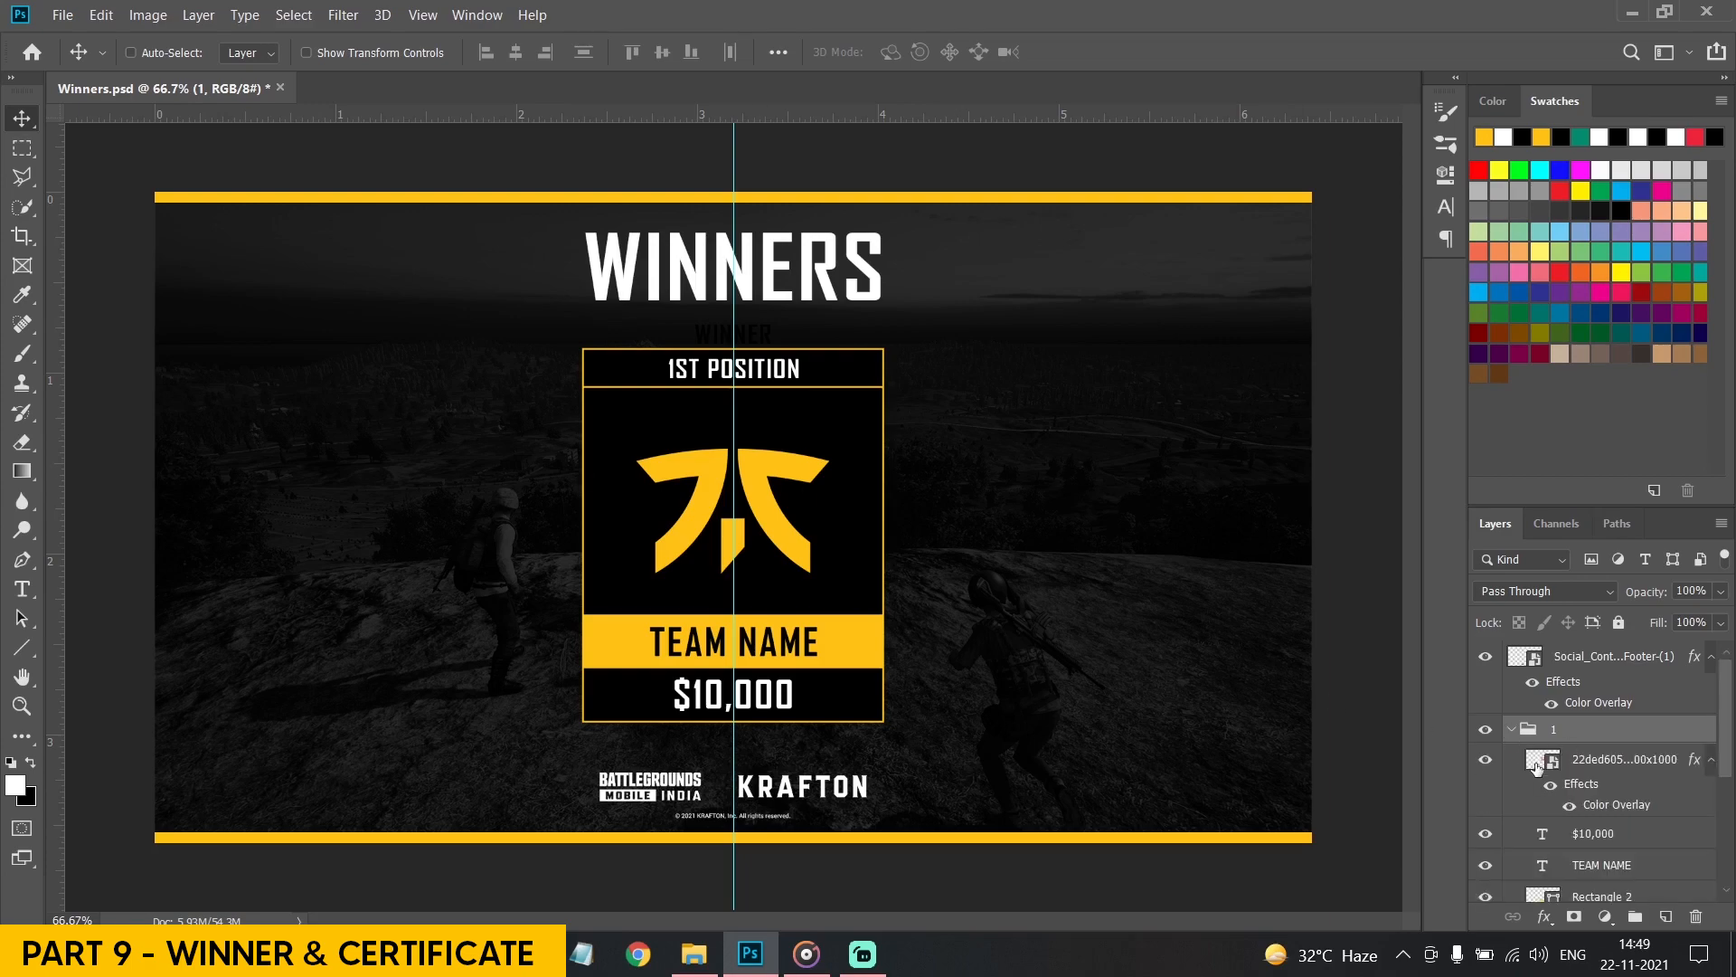
scroll(1567, 831, down, 5)
key(ctrl+plus)
key(ctrl+plus)
key(ctrl+plus)
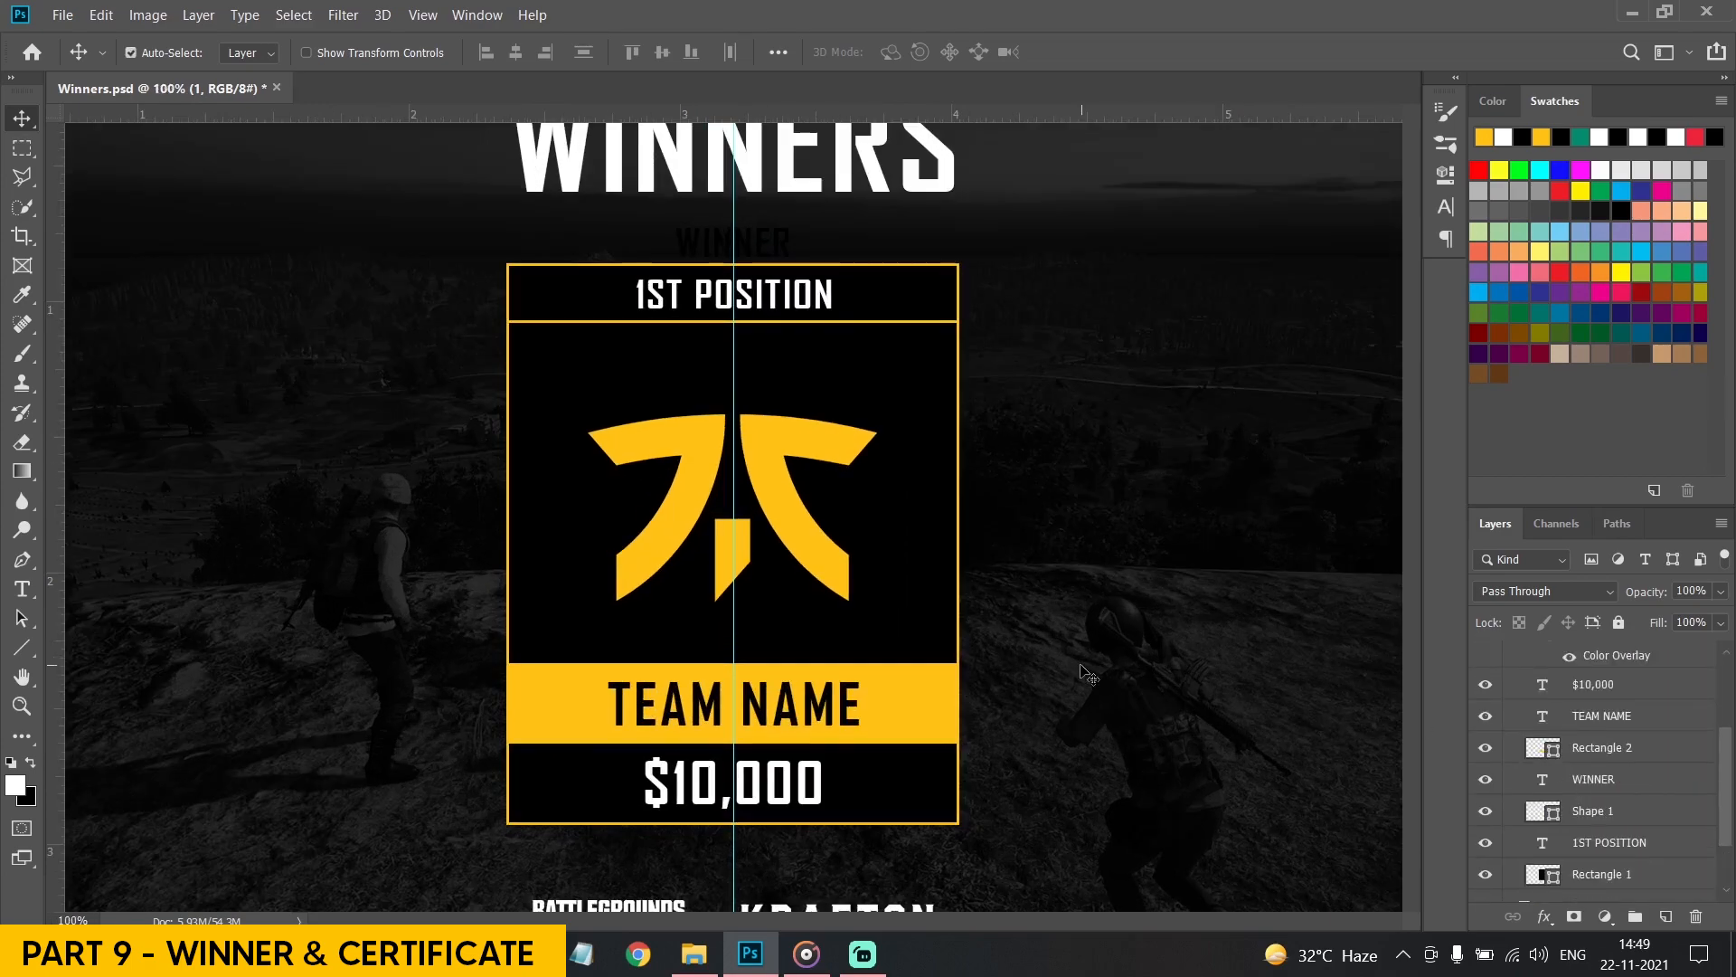
scroll(398, 323, up, 3)
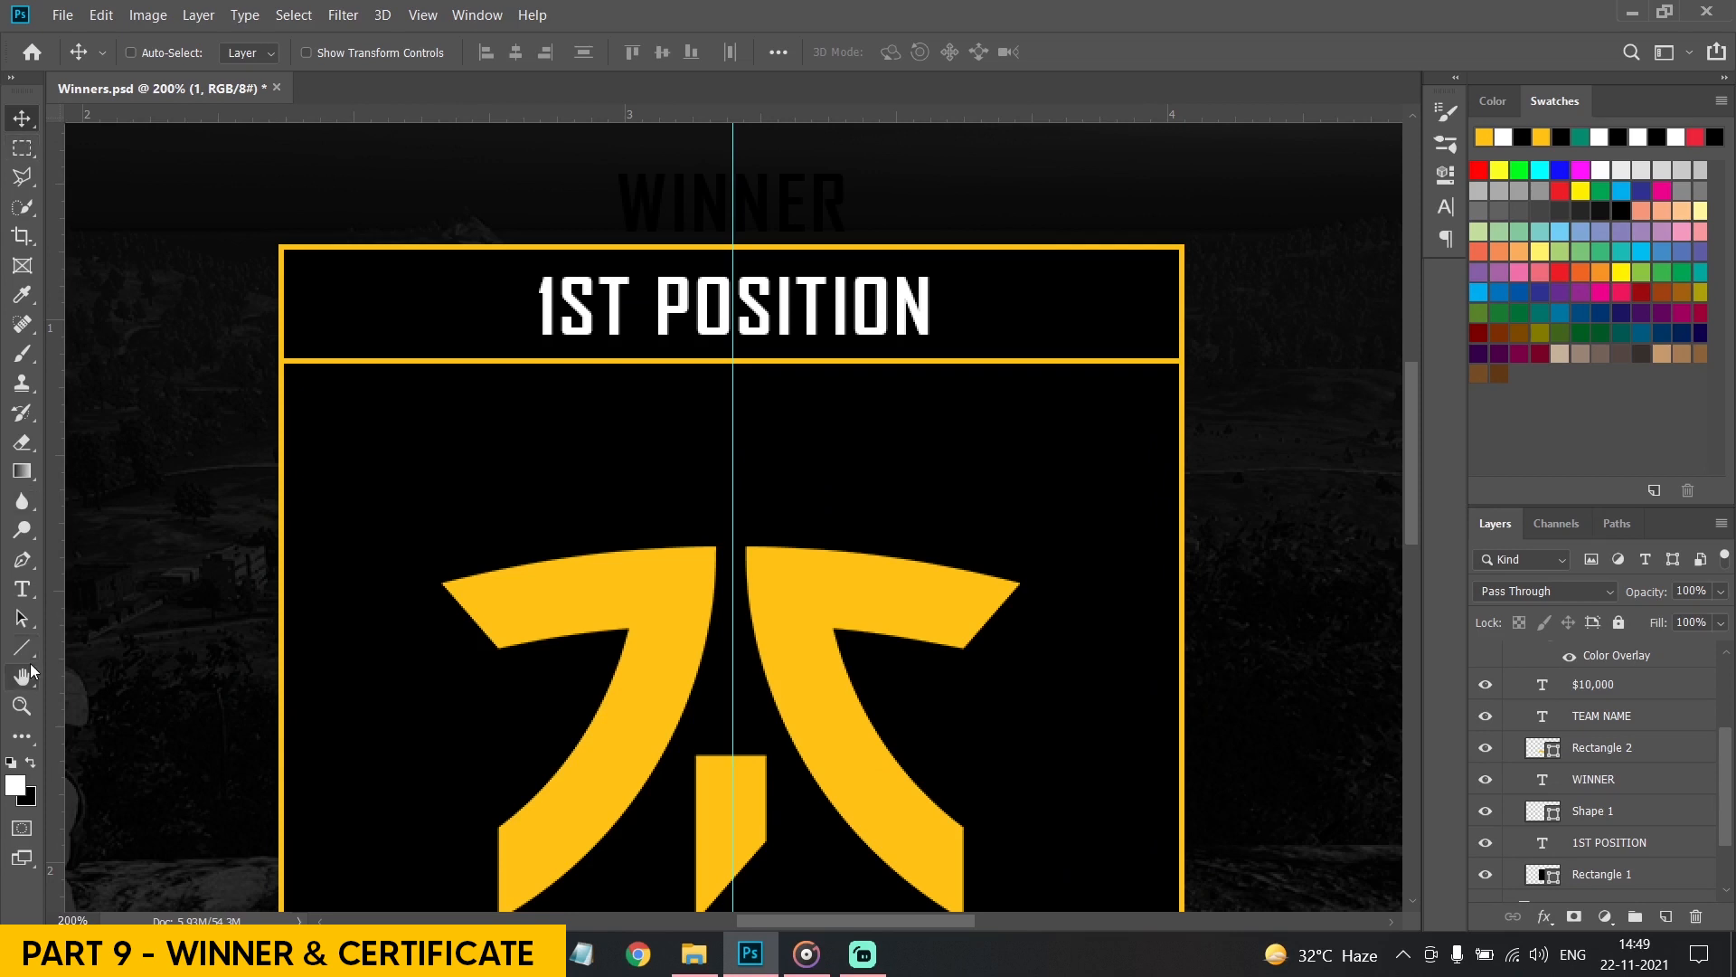
click(34, 650)
click(126, 646)
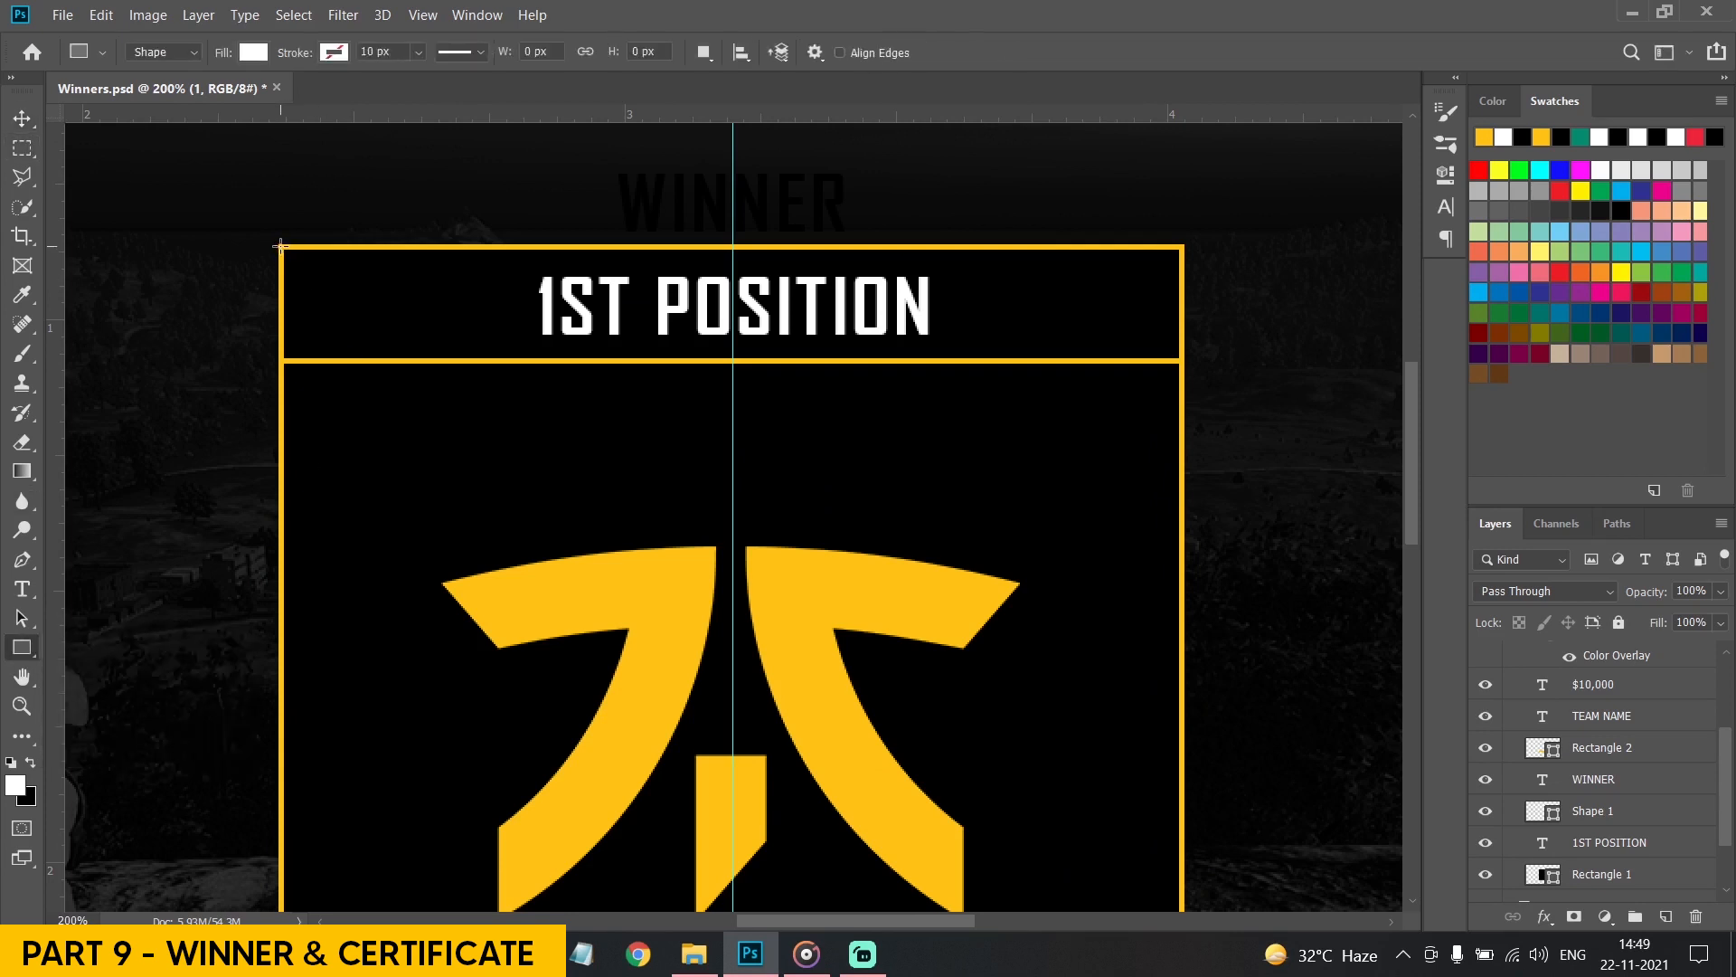
drag(280, 245, 1183, 361)
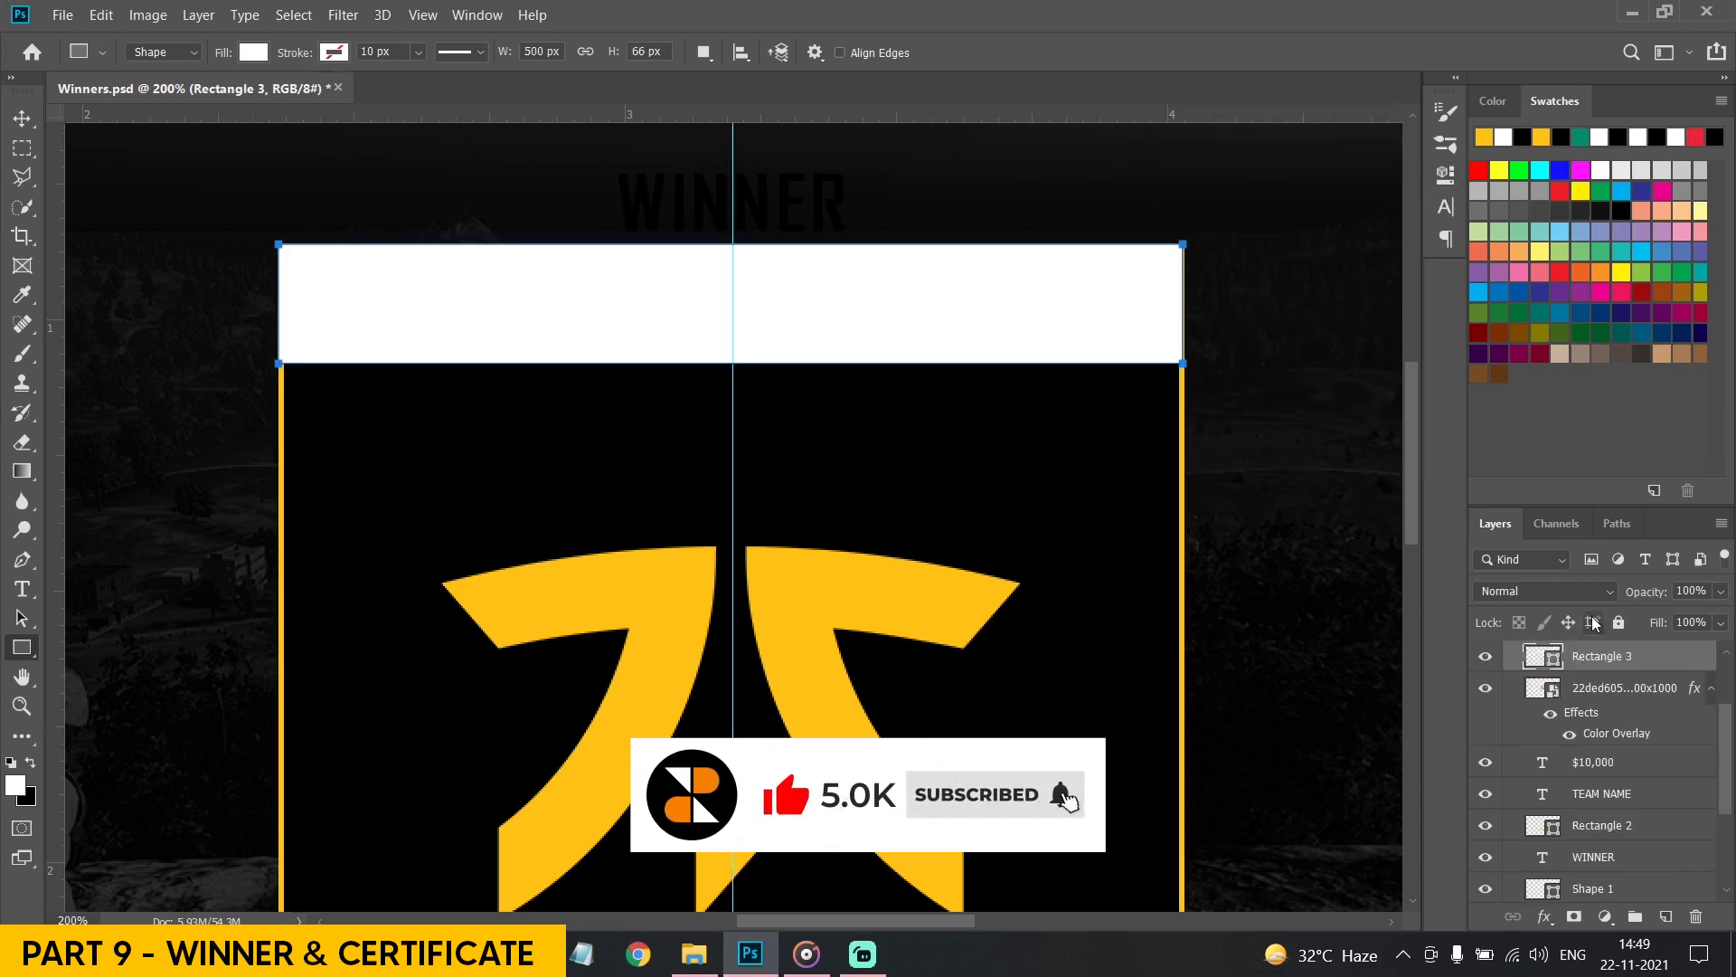
drag(1597, 655, 1615, 874)
Give the header rectangle a linear gradient fill with both color stops set to the card's yellow
click(252, 52)
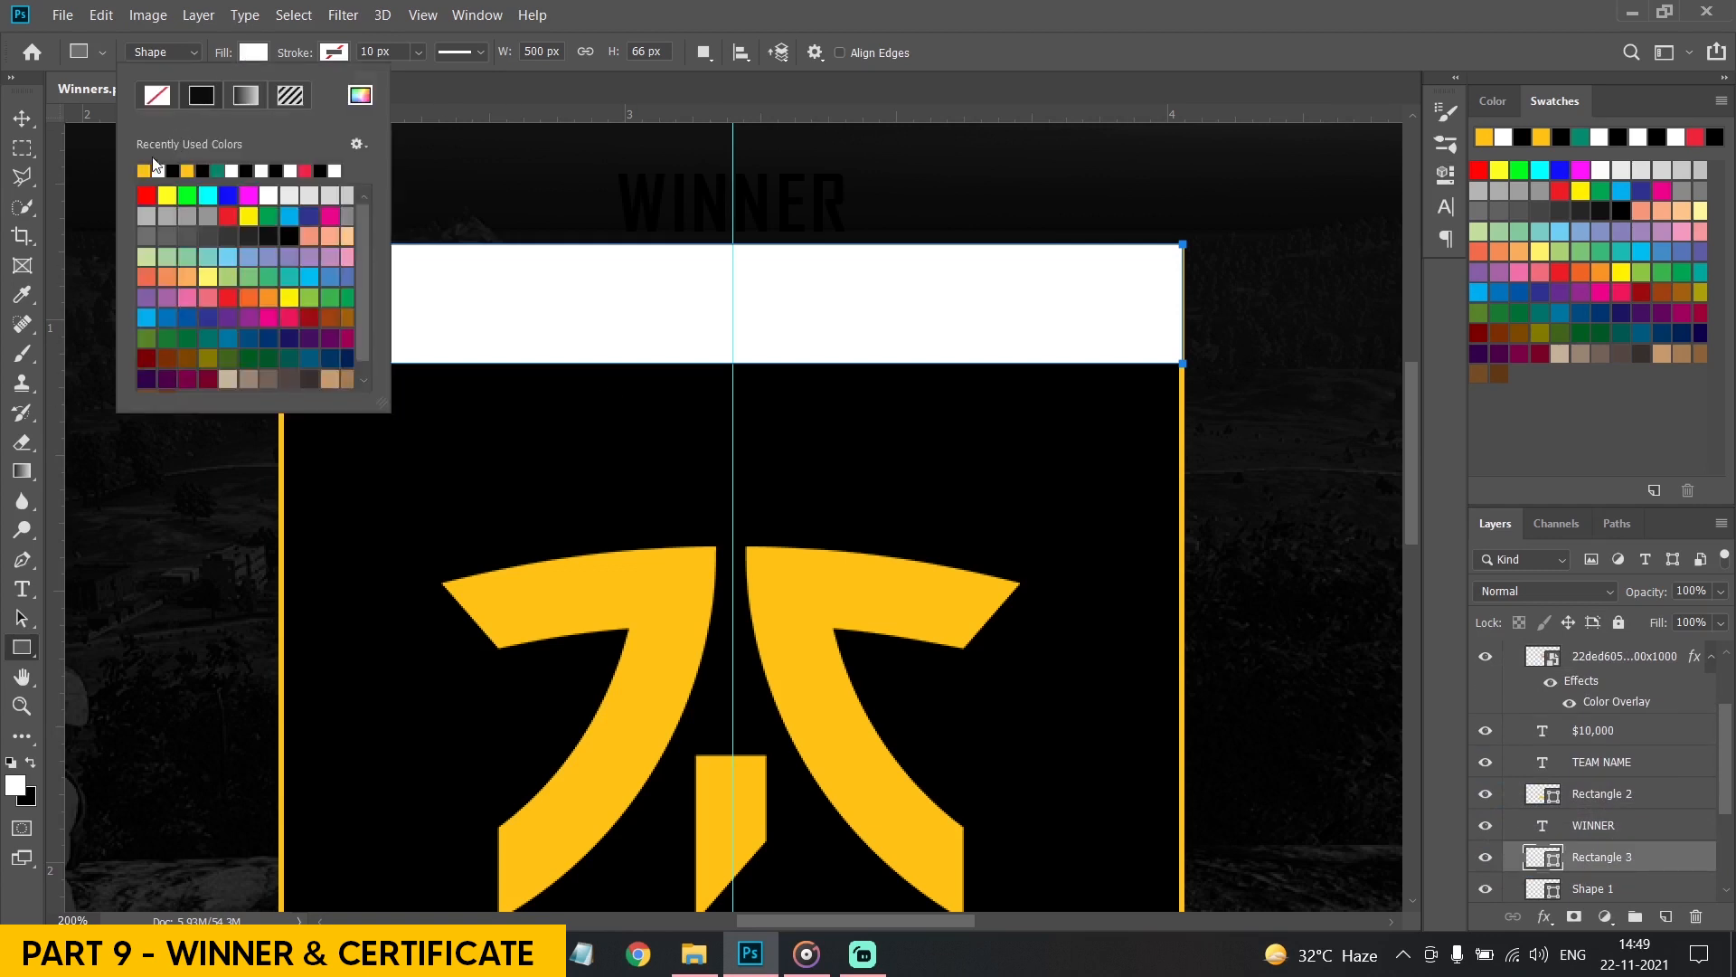
click(244, 98)
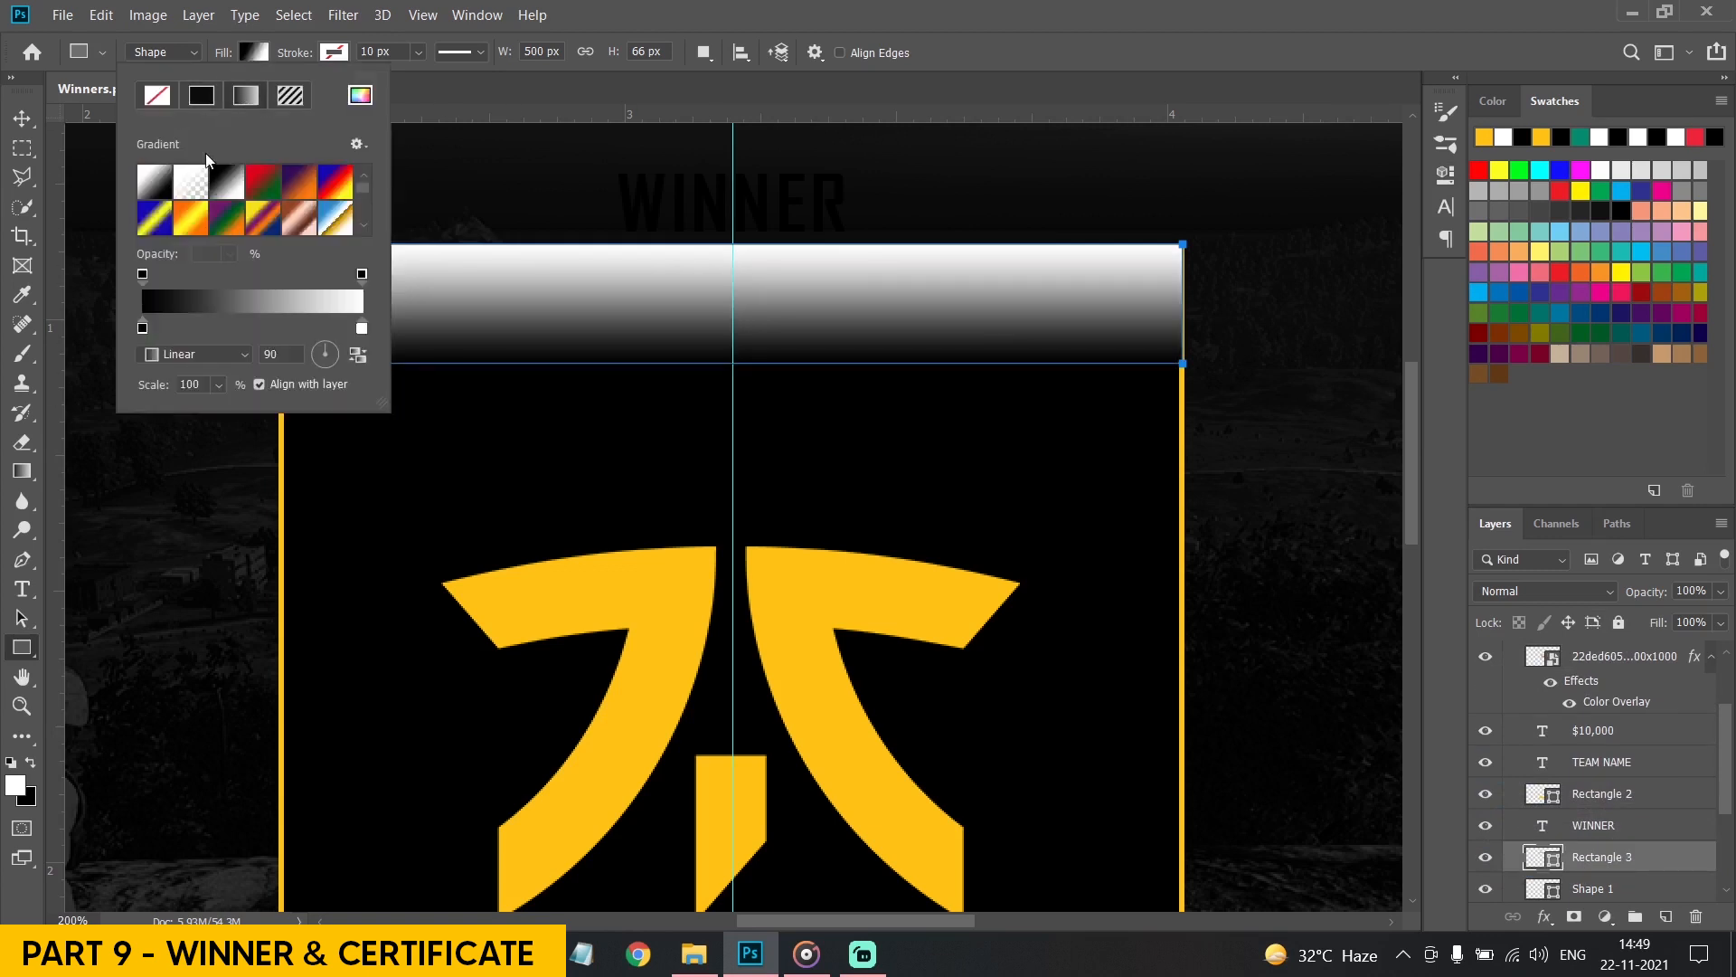
double_click(142, 329)
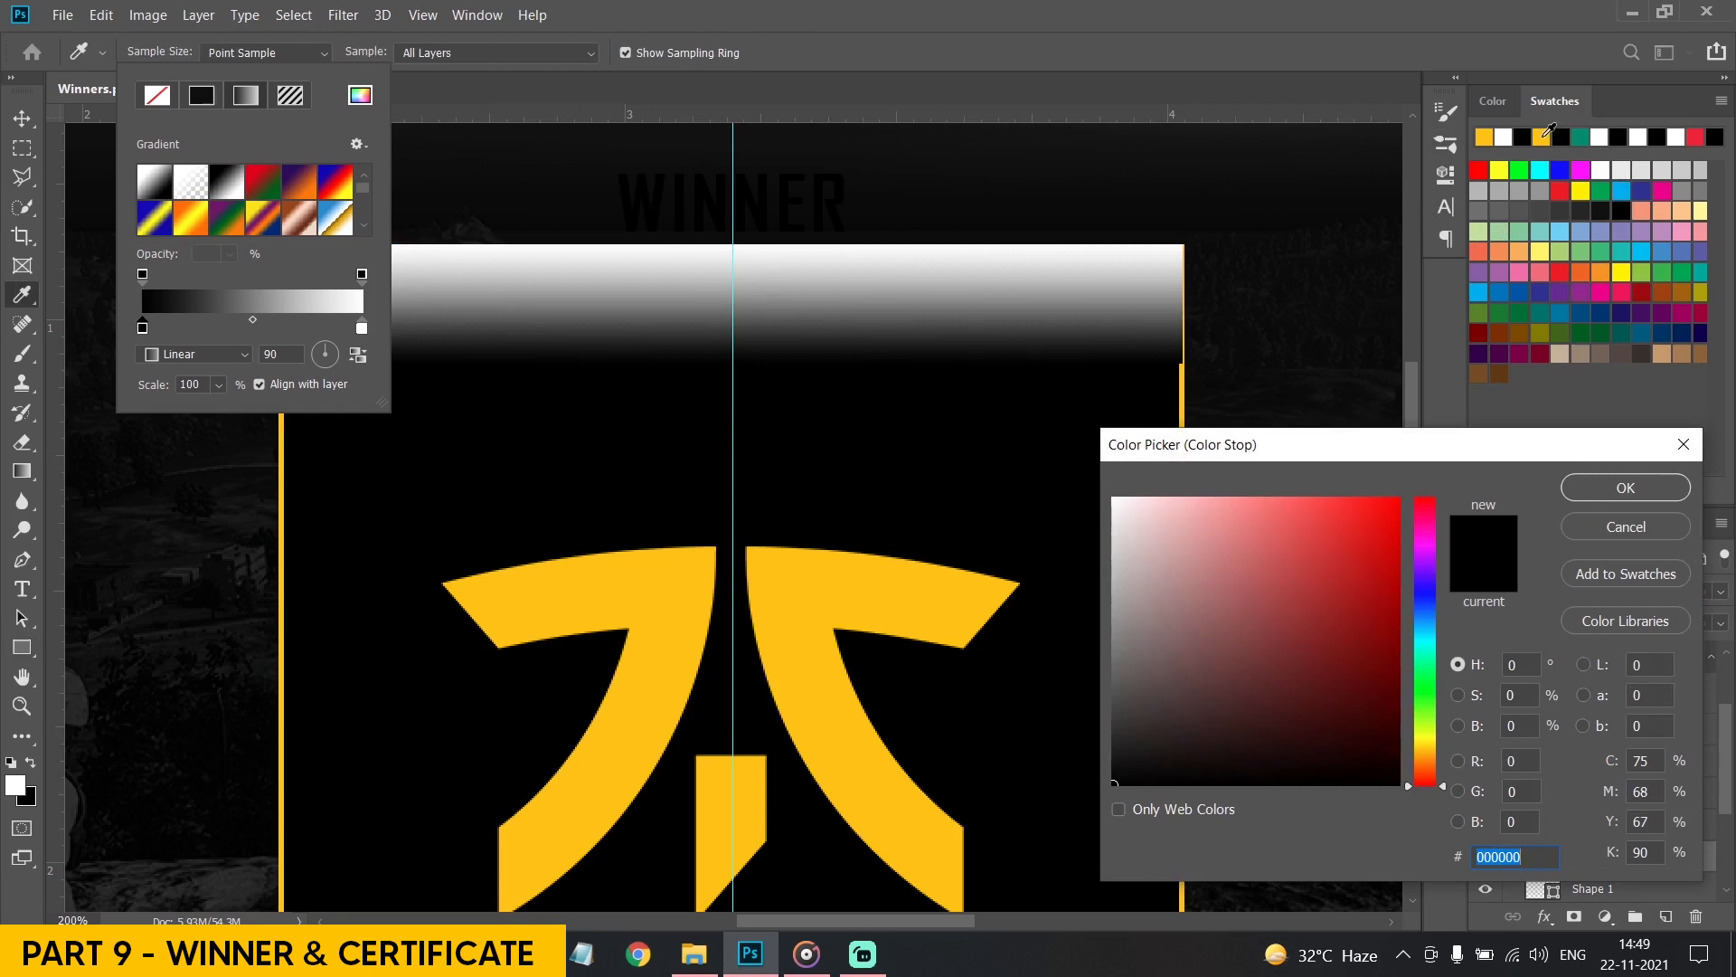
click(1542, 136)
click(1625, 488)
double_click(362, 328)
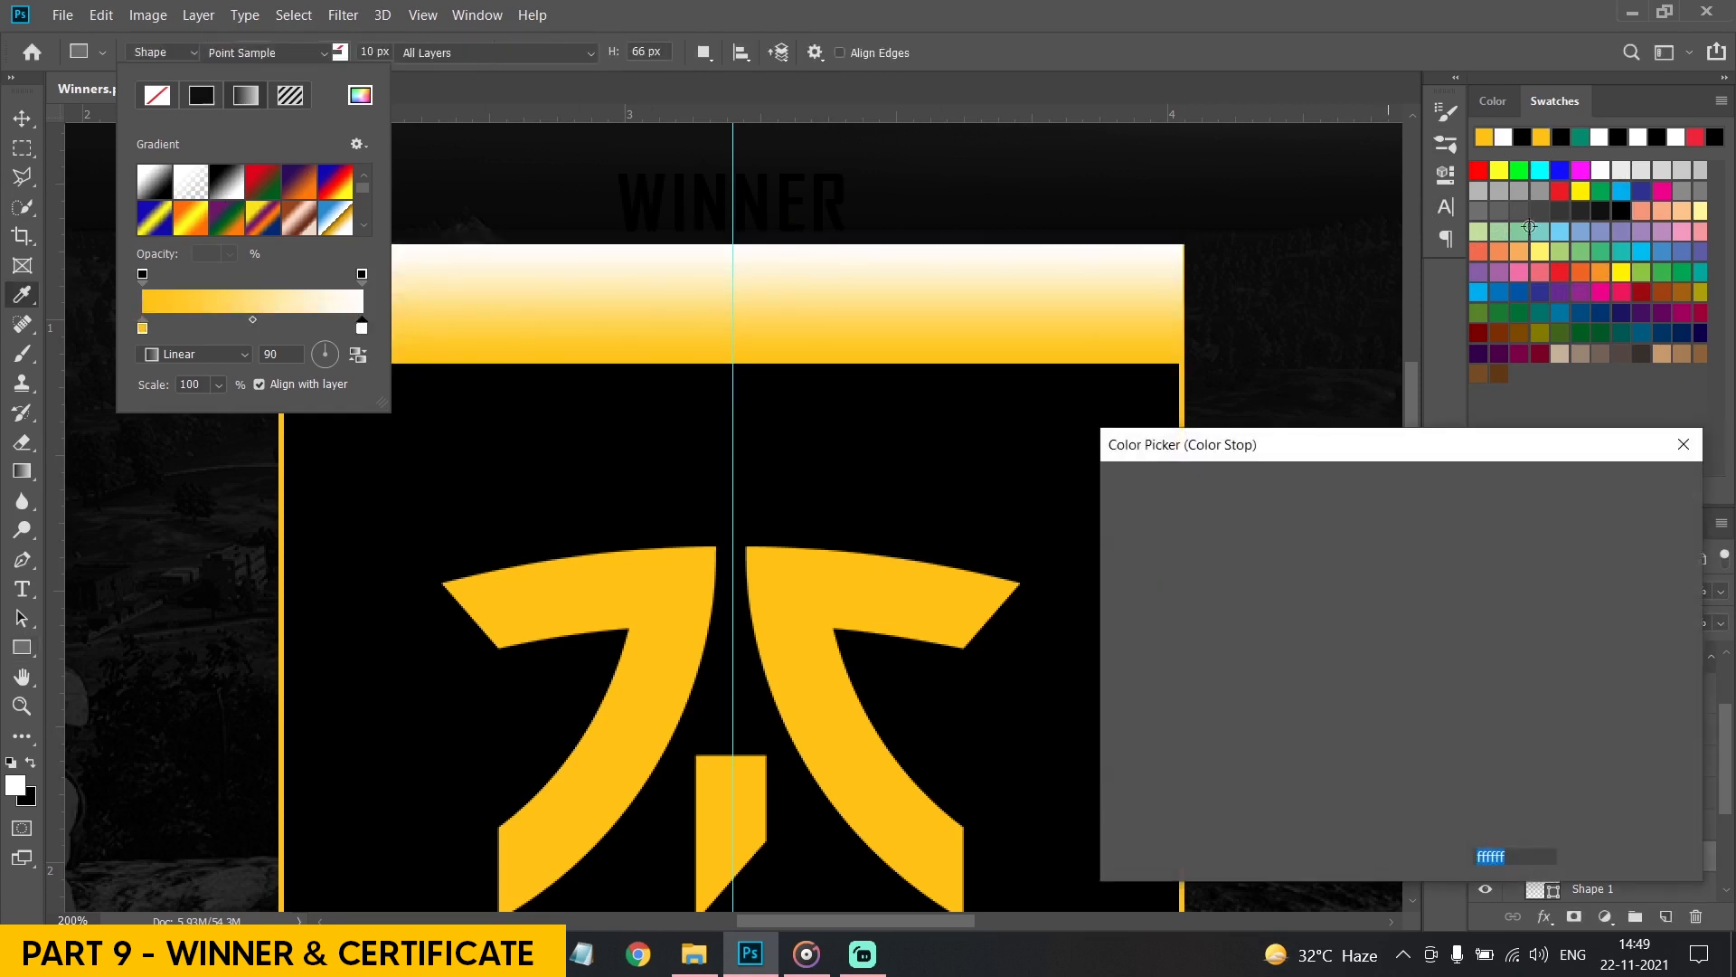
click(1490, 136)
click(1624, 488)
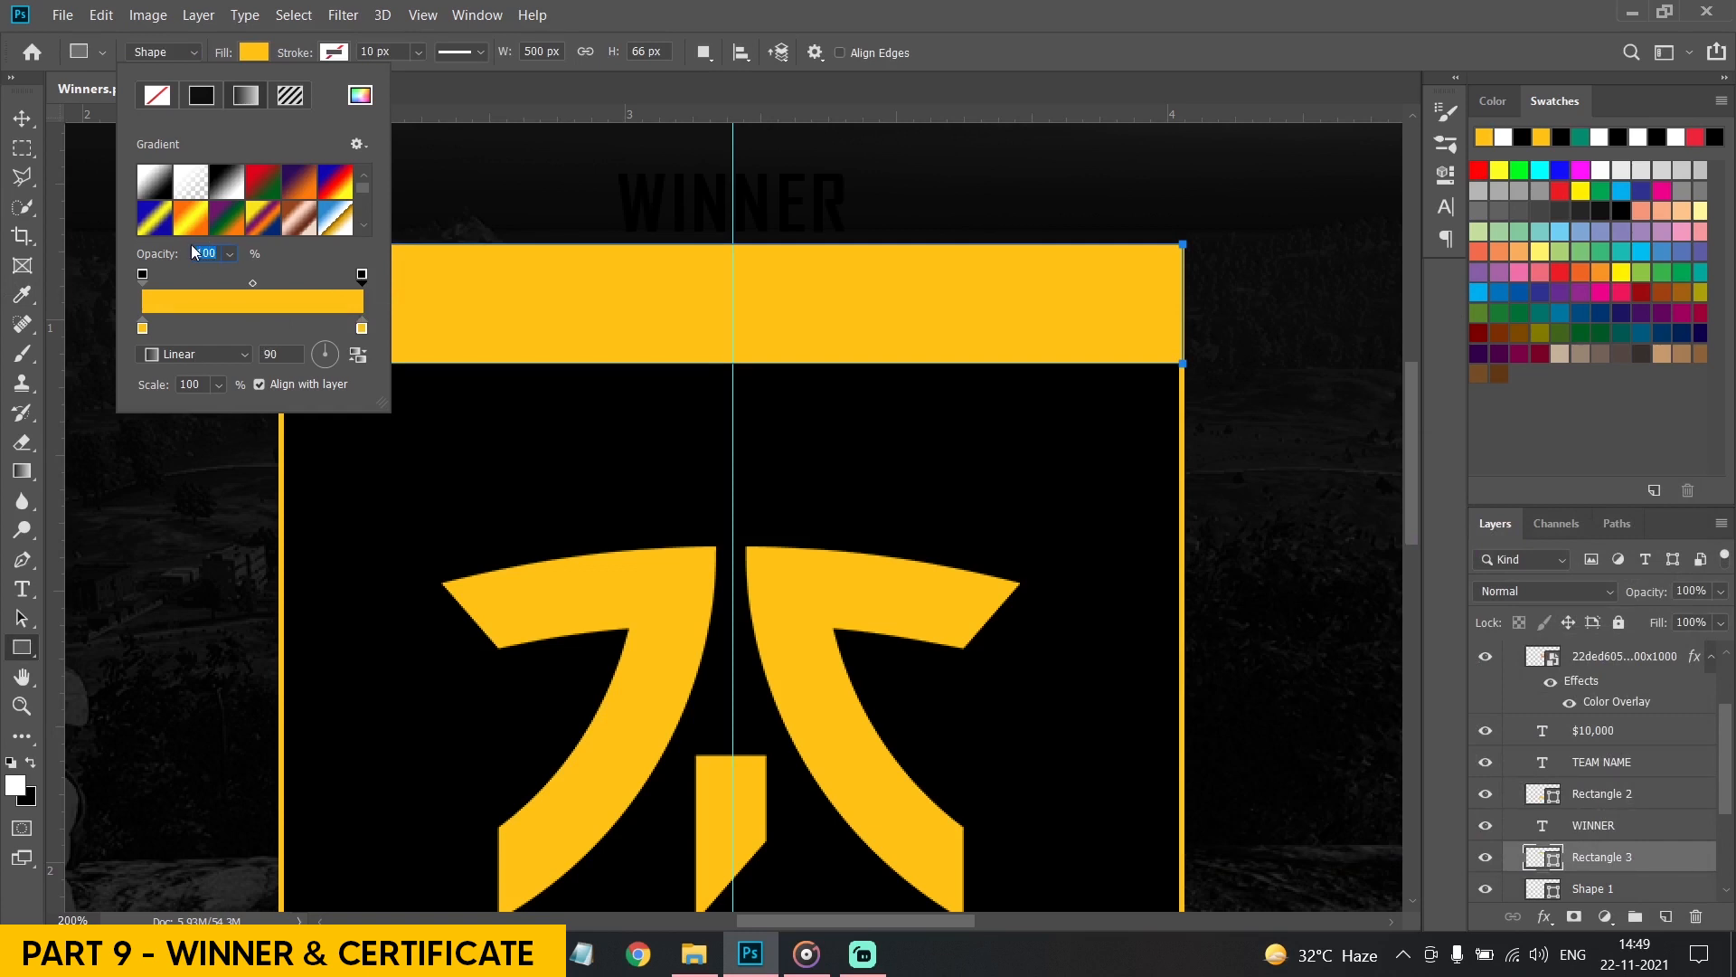
Set the gradient's end opacity stop to 0% and its angle to 0 so the yellow fades out toward the right
text(0)
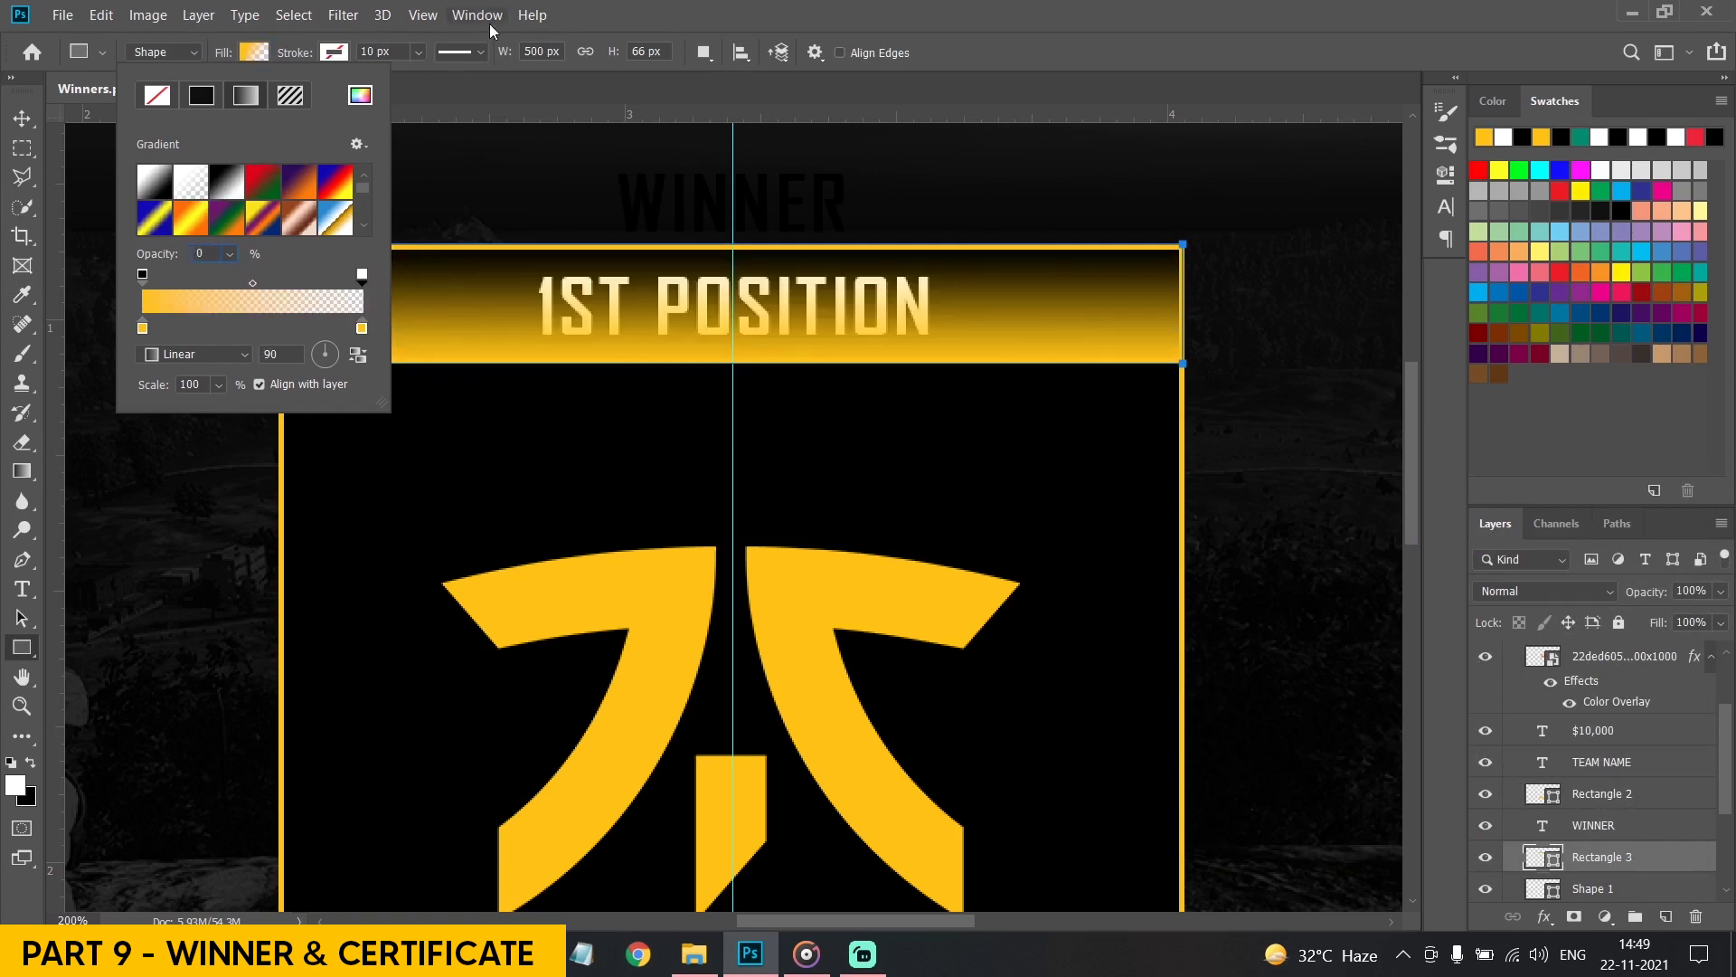
click(479, 101)
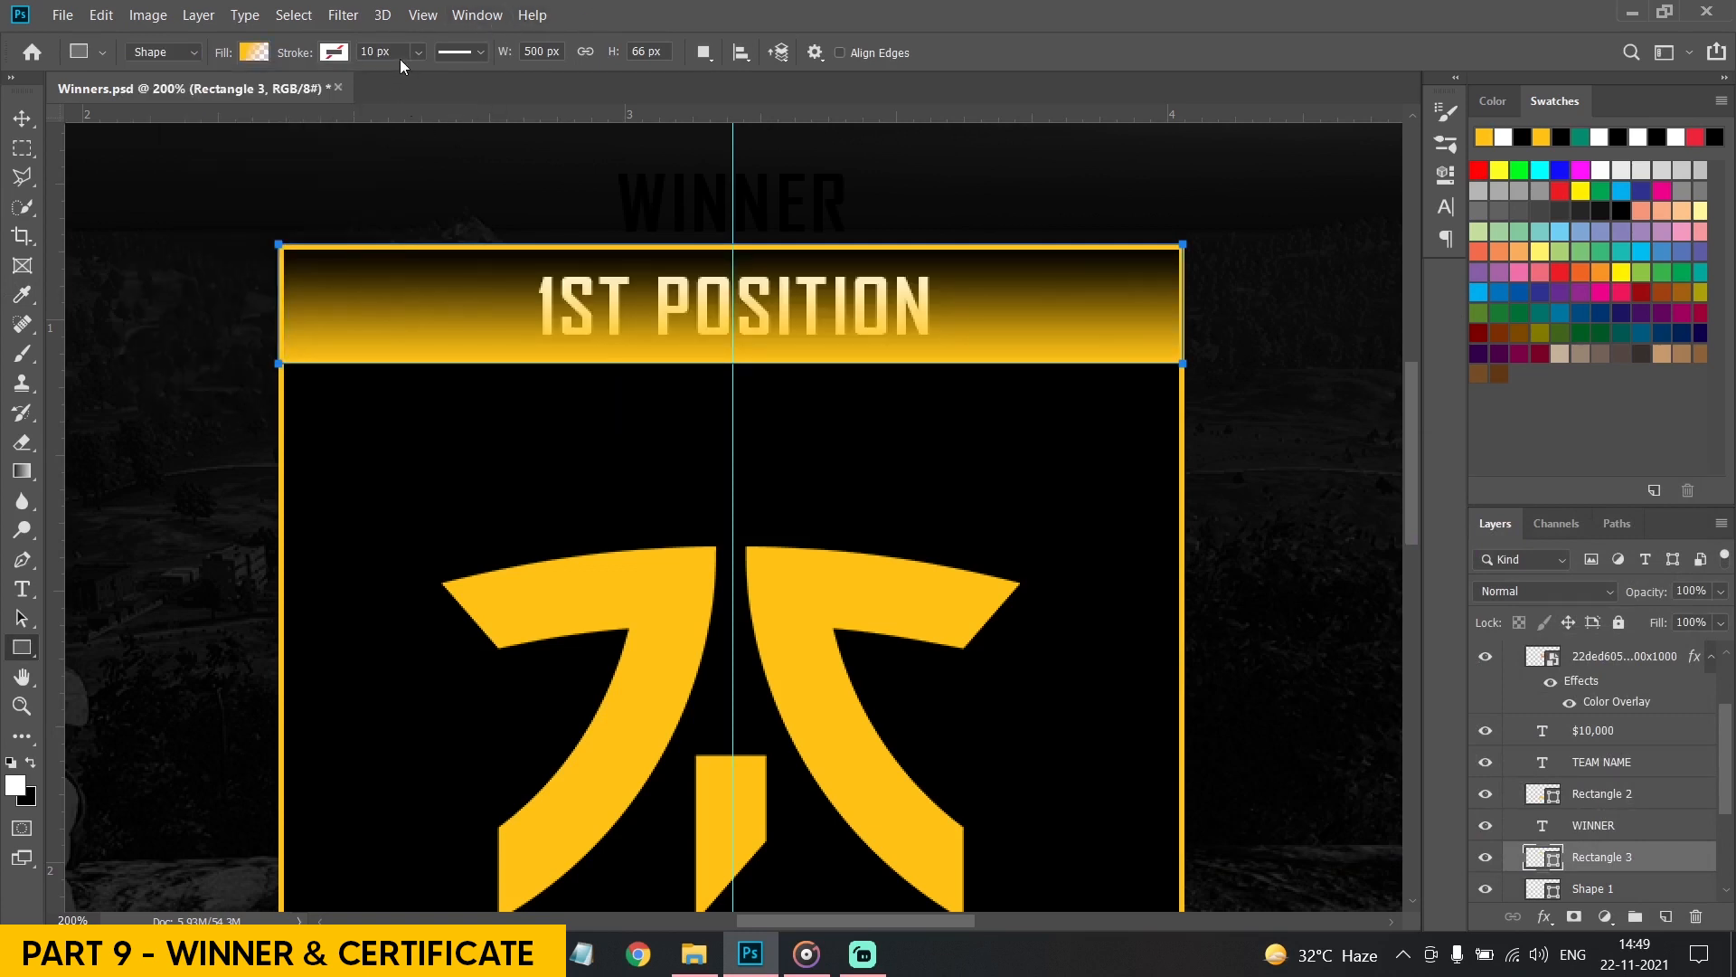
click(254, 52)
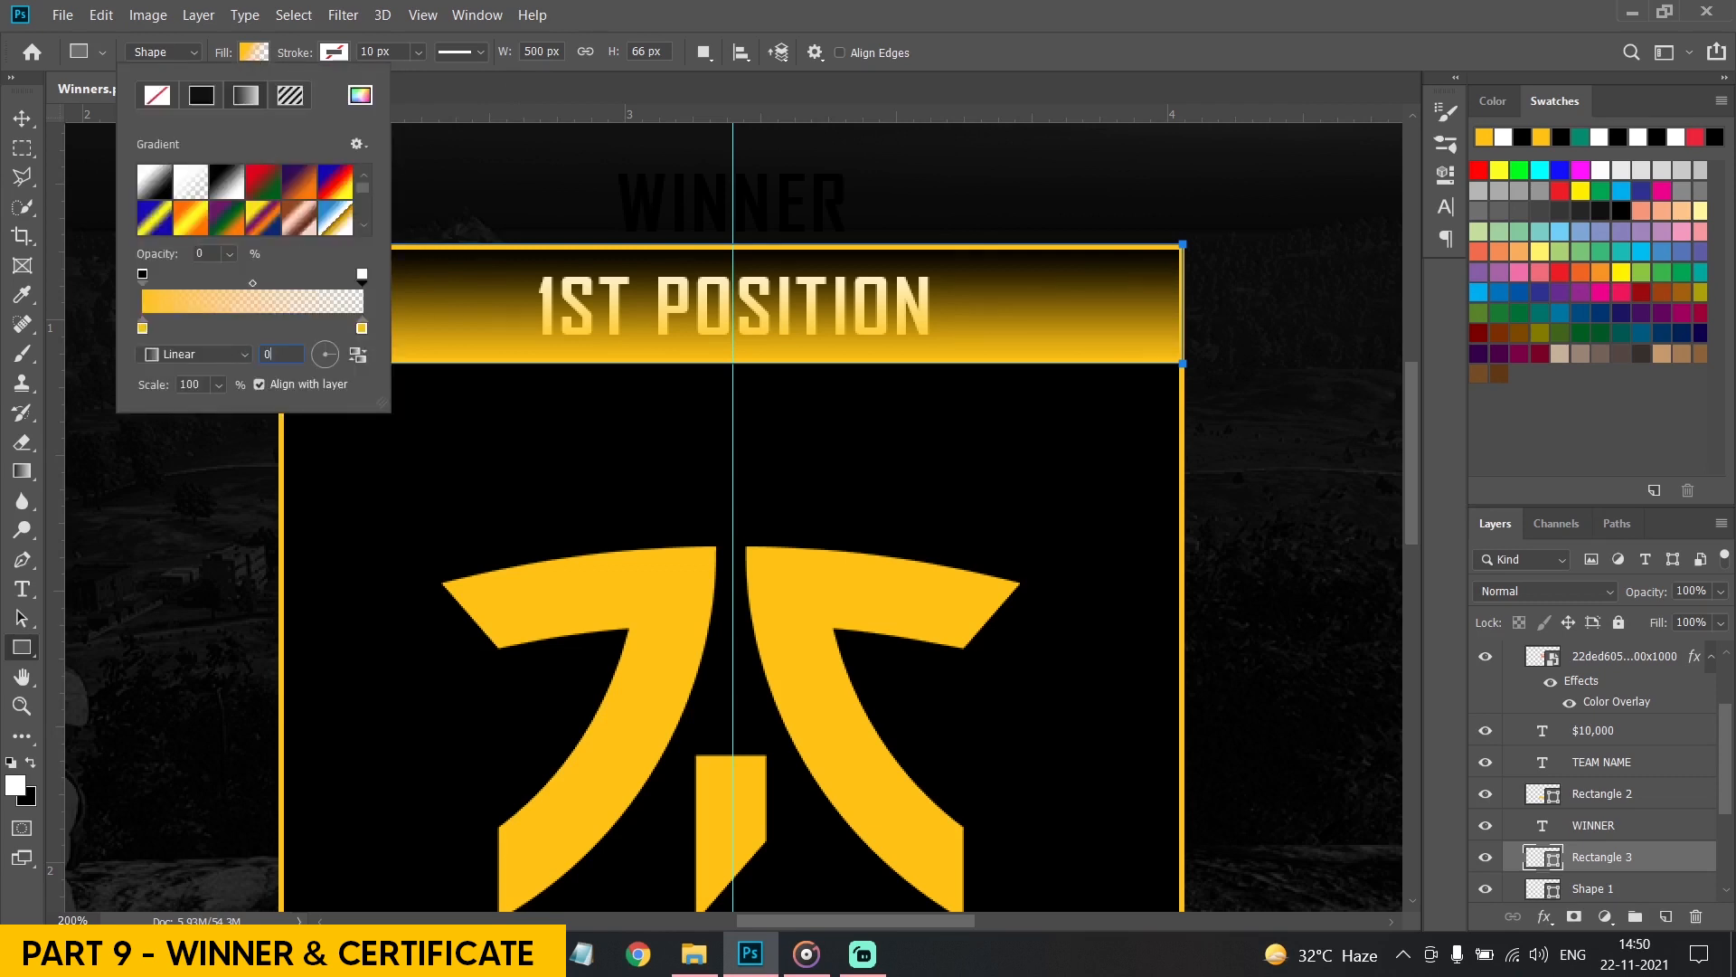
click(22, 119)
Delete the leftover black WINNER text layer above the card
scroll(1548, 807, down, 2)
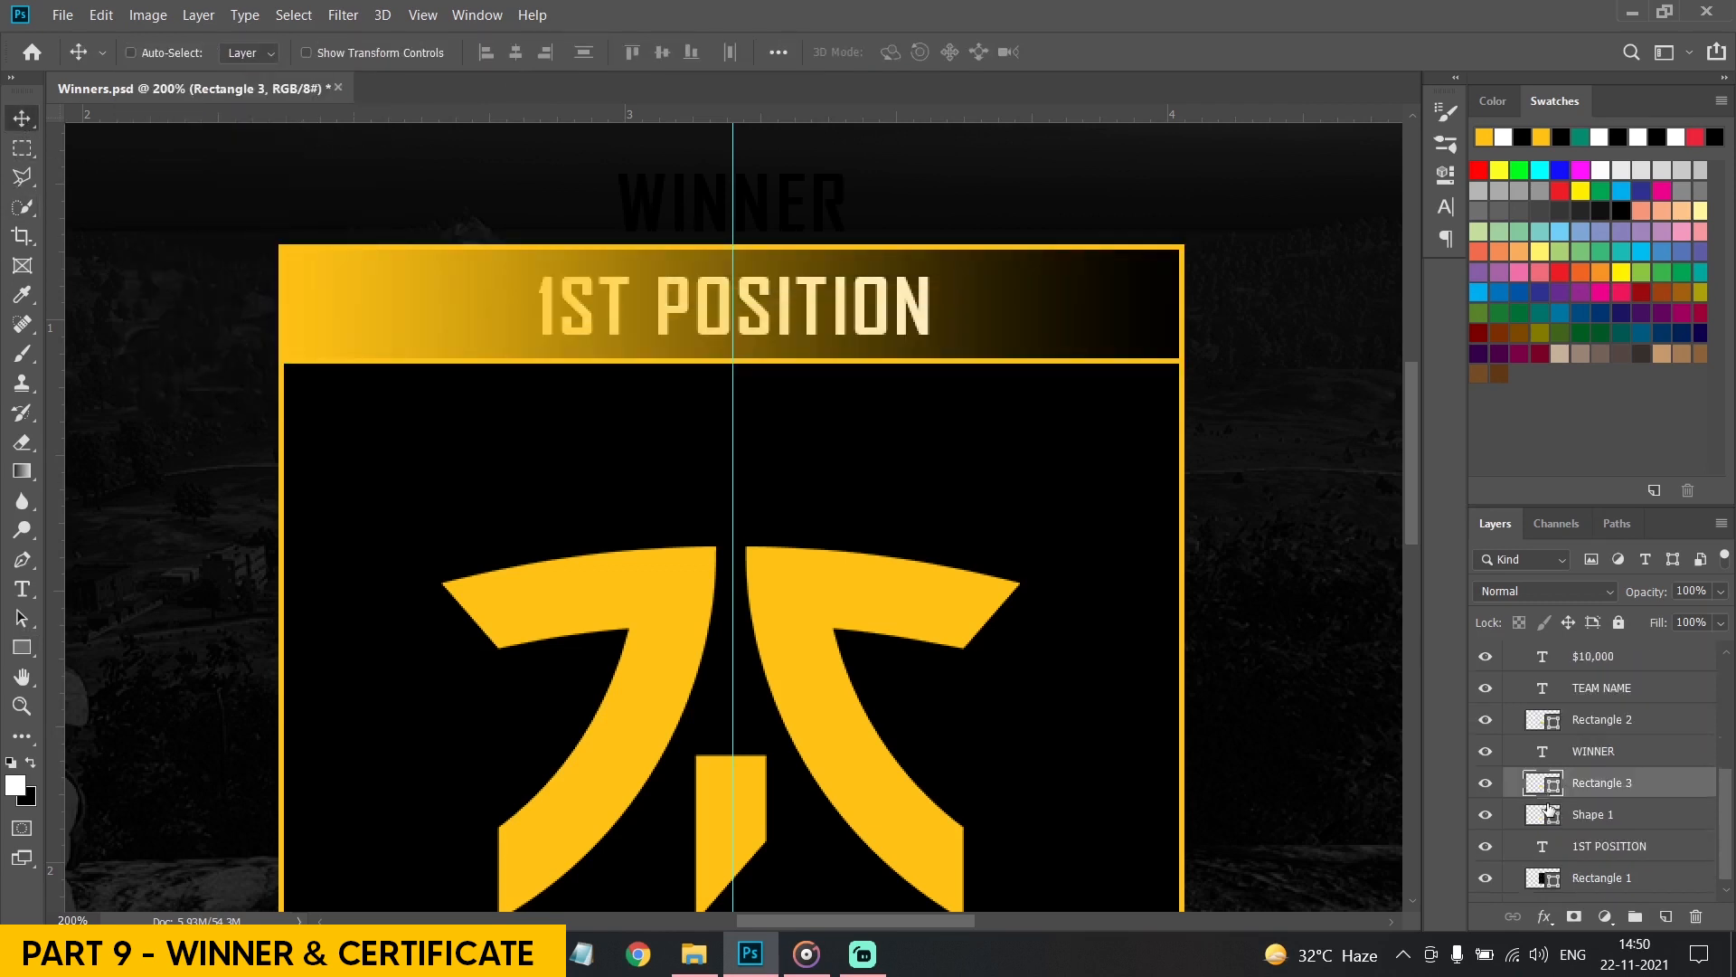
scroll(1548, 807, down, 2)
scroll(1593, 780, up, 2)
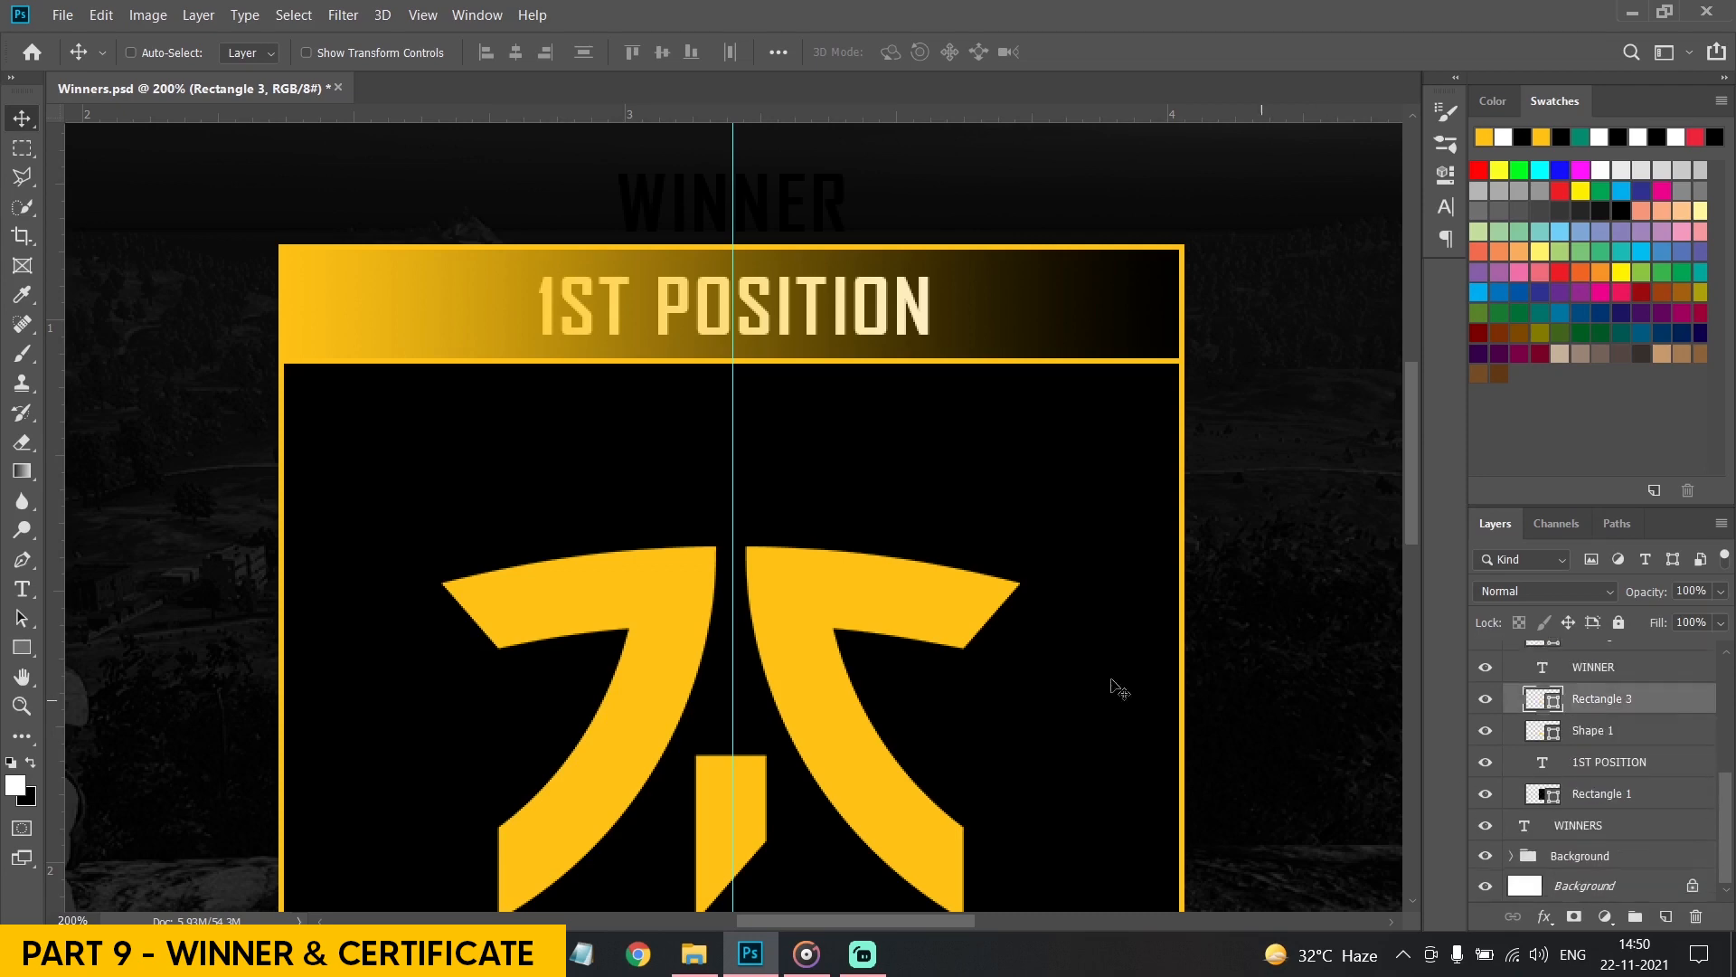
scroll(1112, 690, down, 3)
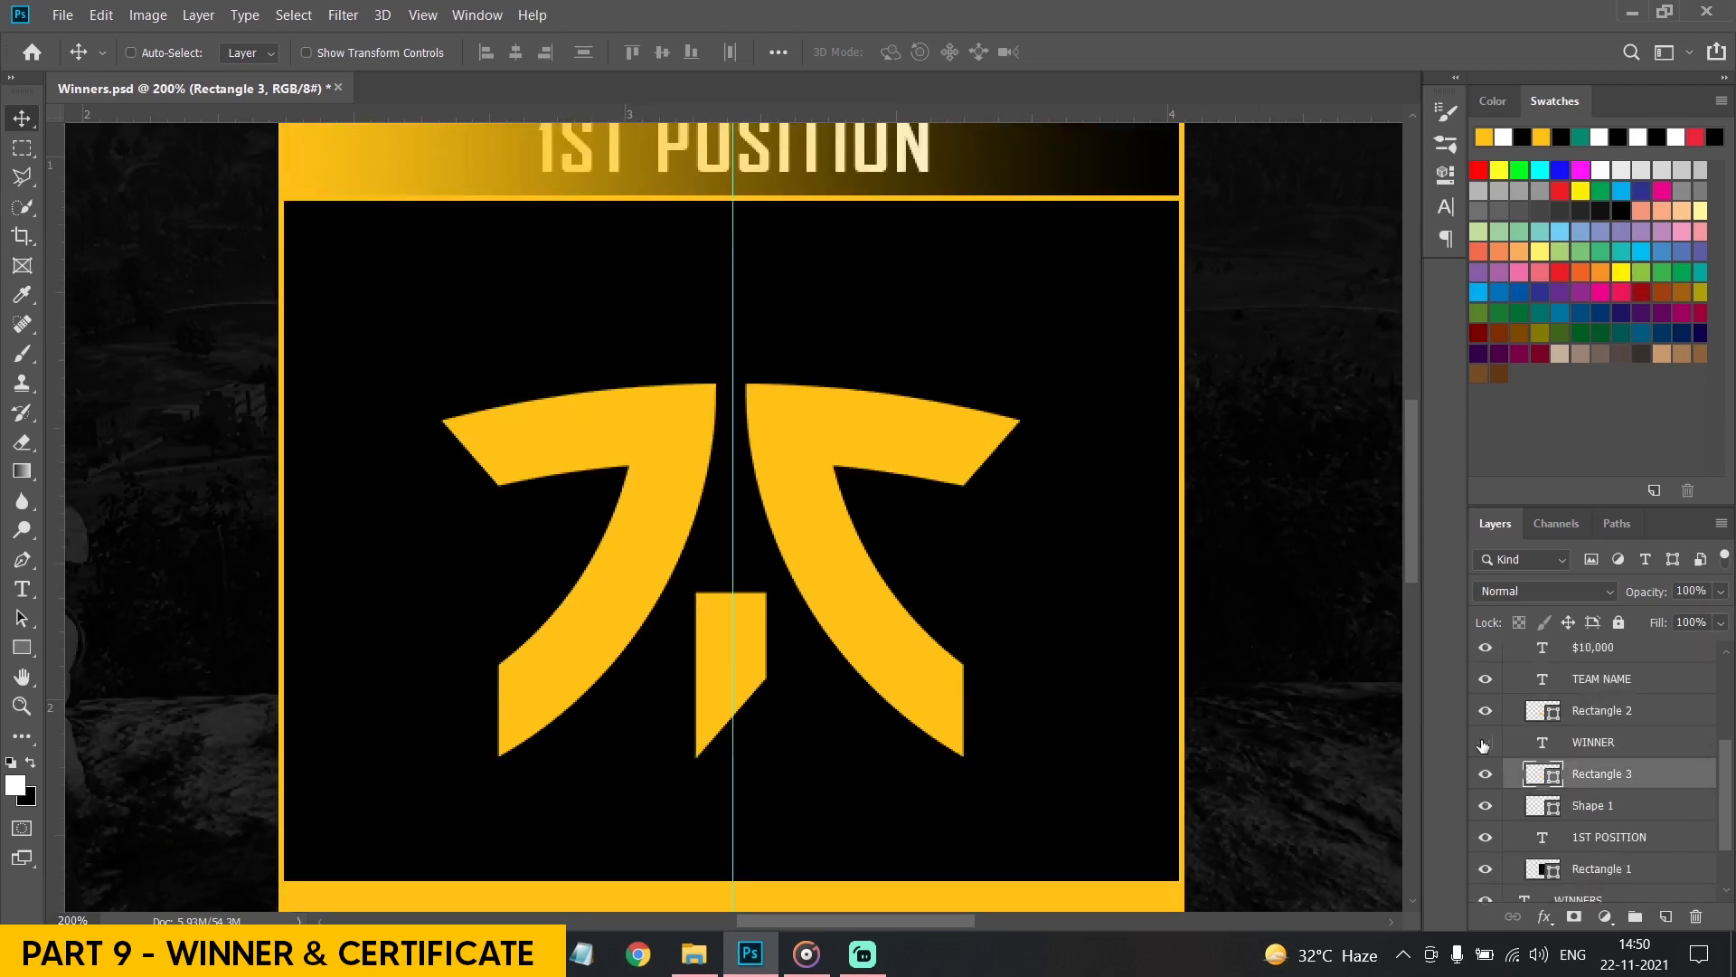
scroll(1088, 651, down, 3)
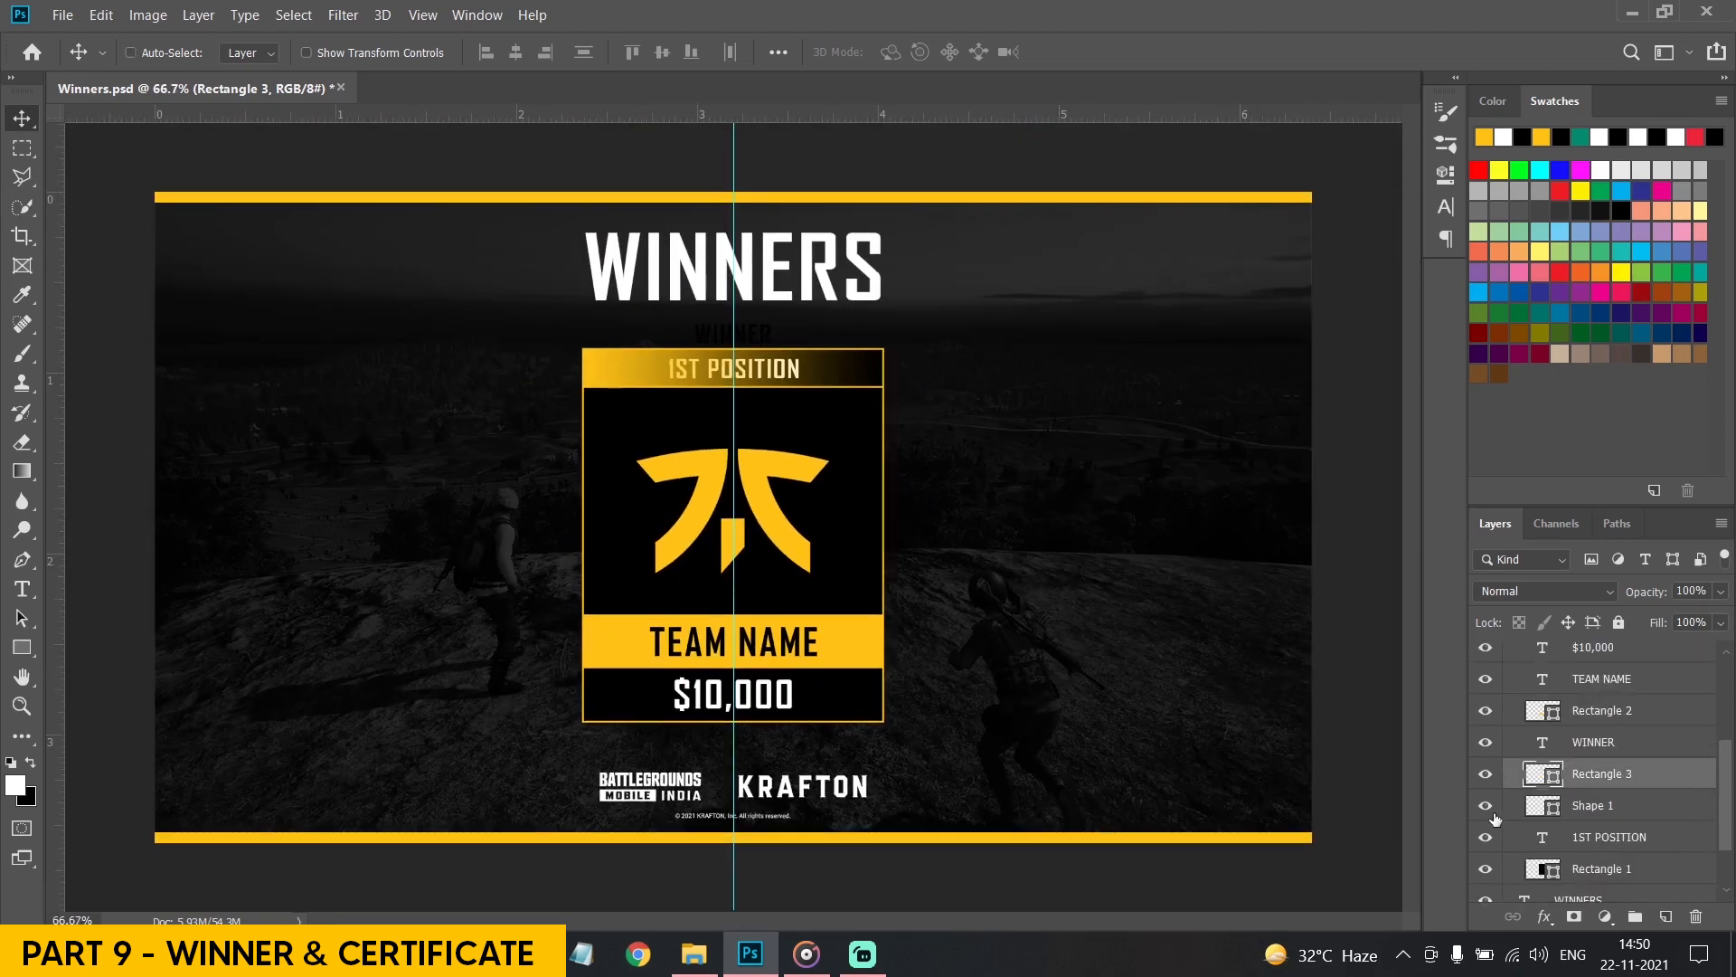
click(1582, 752)
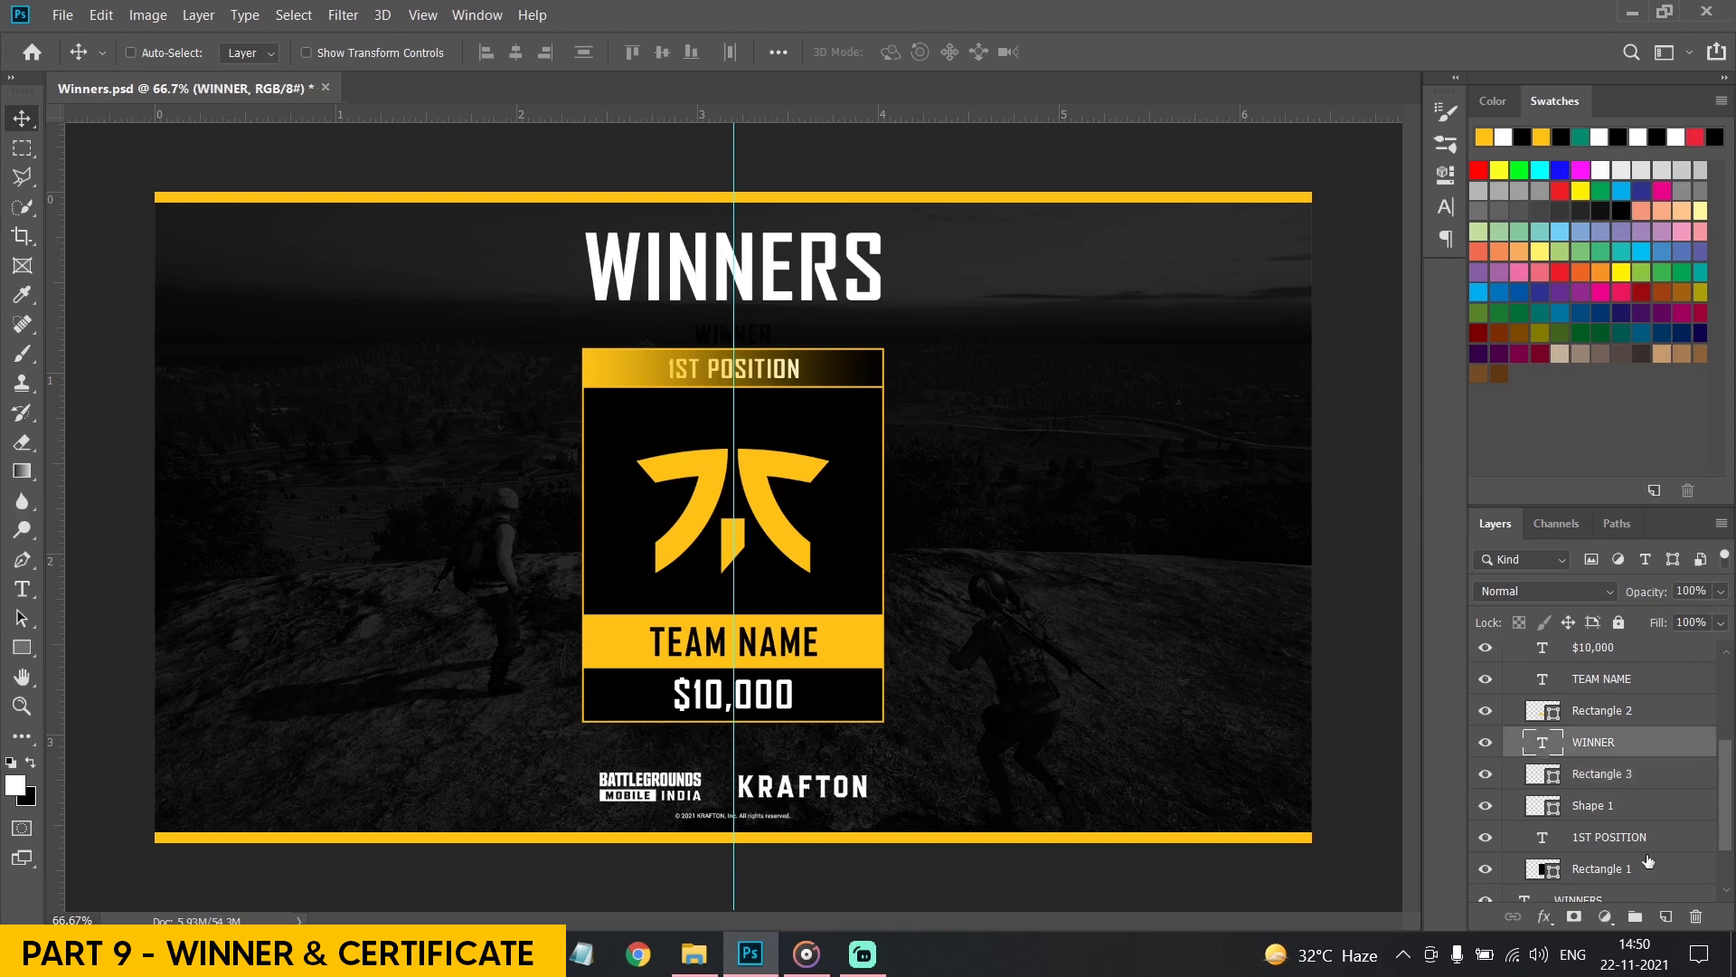
click(1693, 920)
Move the Shape 1 layer below the 1ST POSITION text layer
scroll(1572, 738, up, 2)
scroll(1572, 738, down, 3)
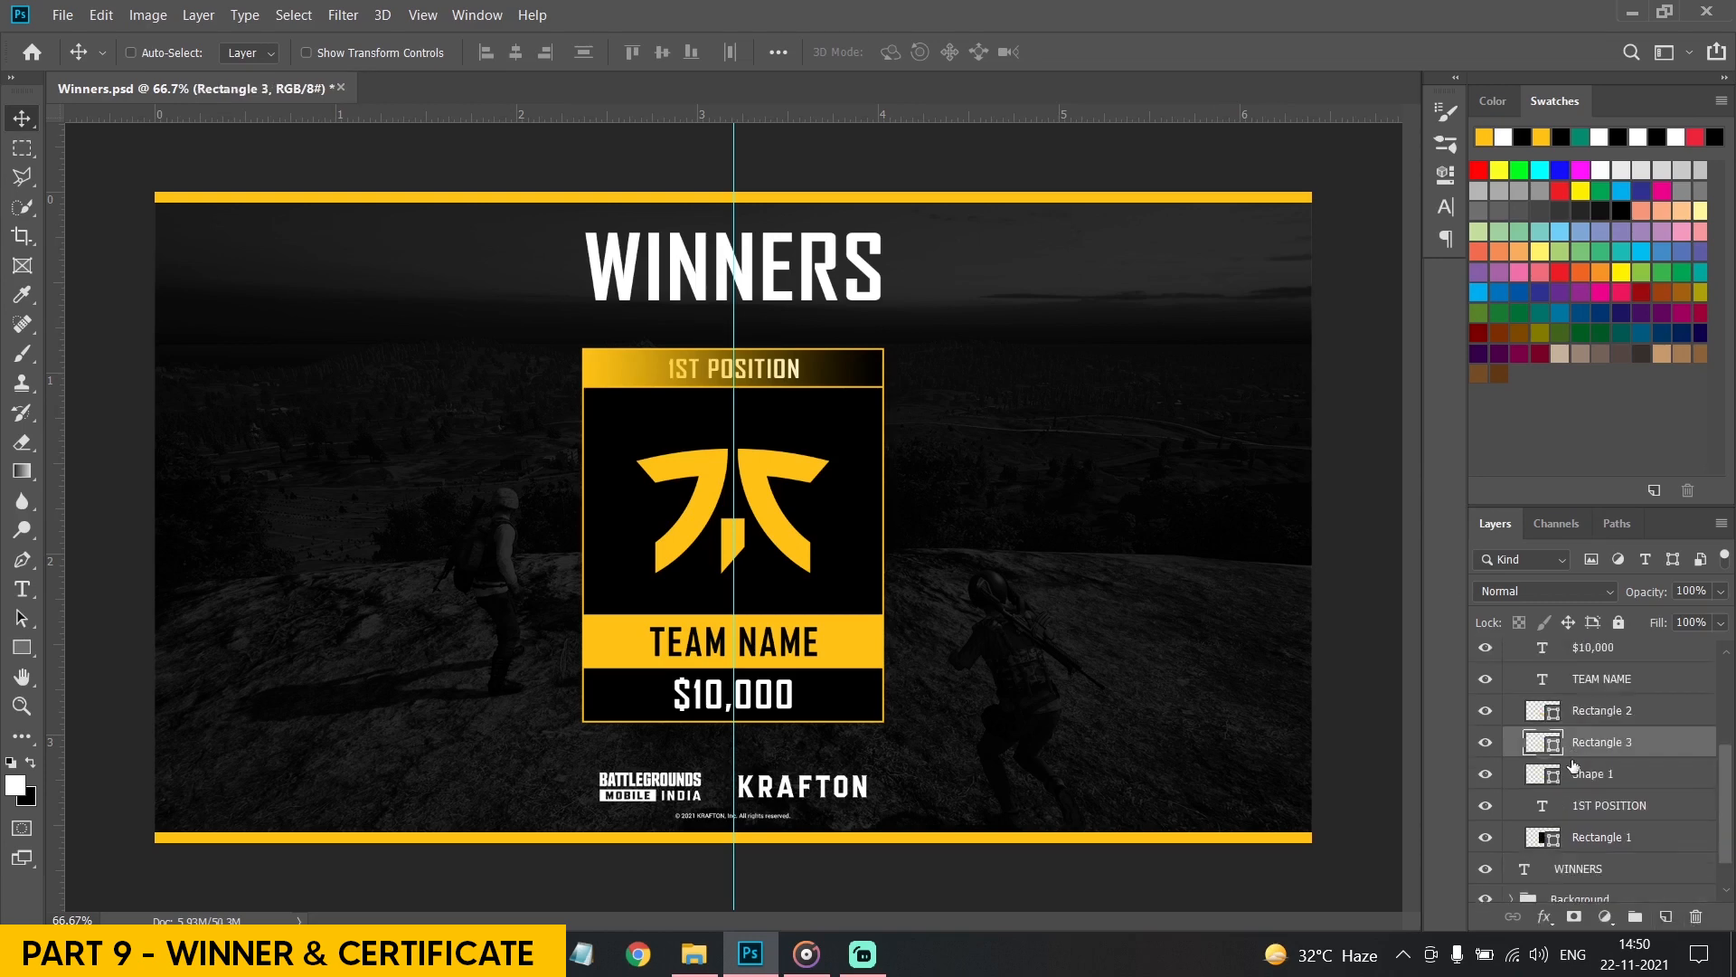
drag(1588, 767, 1596, 829)
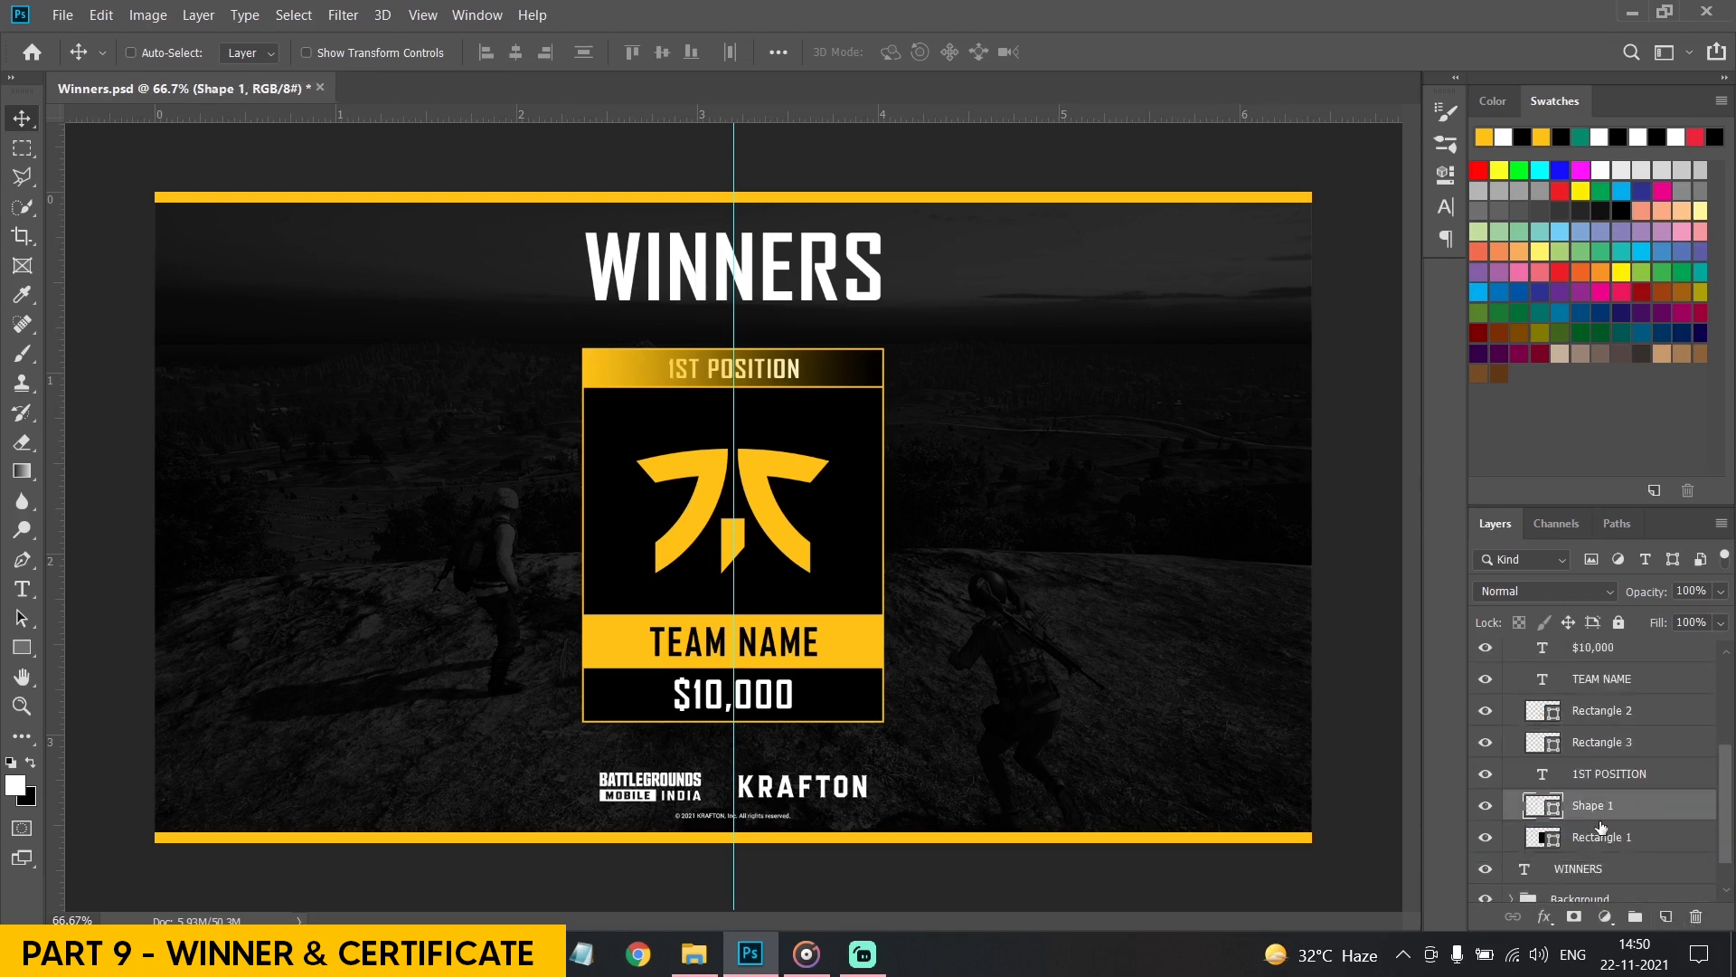
Identify the header layers by toggling their visibility, and move Rectangle 3 below the 1ST POSITION text so the text sits above the gradient
click(1483, 775)
click(1482, 775)
scroll(1619, 781, up, 2)
click(1485, 785)
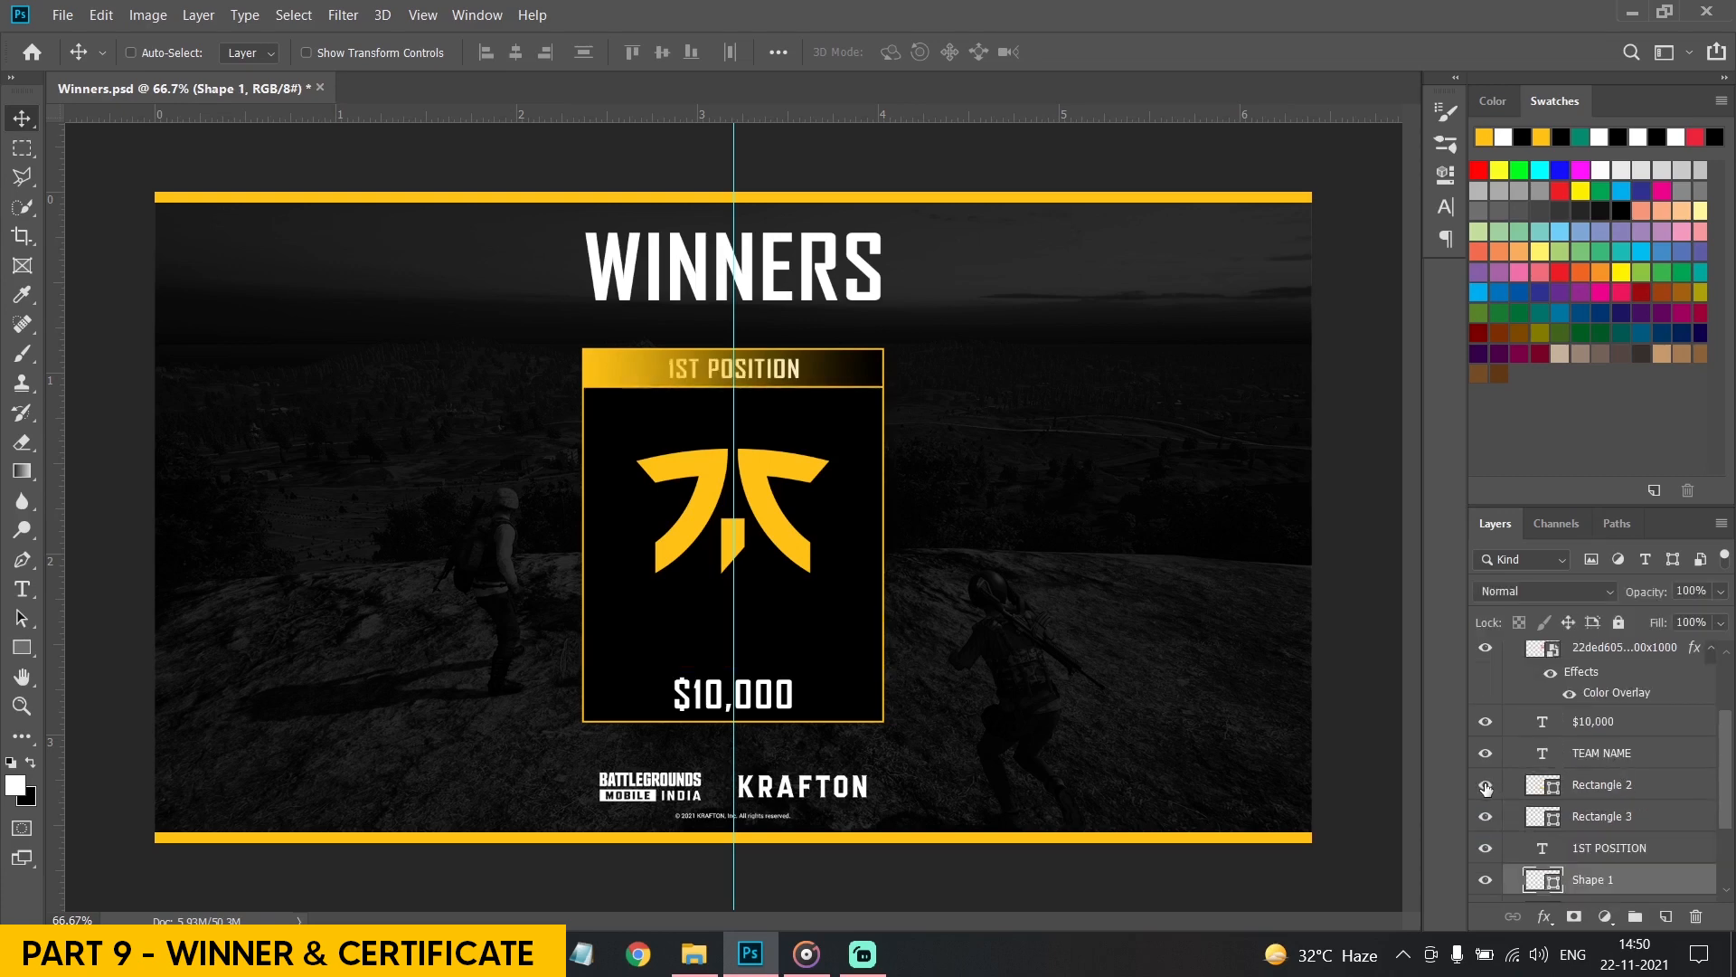
click(1485, 785)
click(1486, 817)
click(1486, 816)
scroll(1578, 764, down, 2)
drag(1580, 755, 1590, 797)
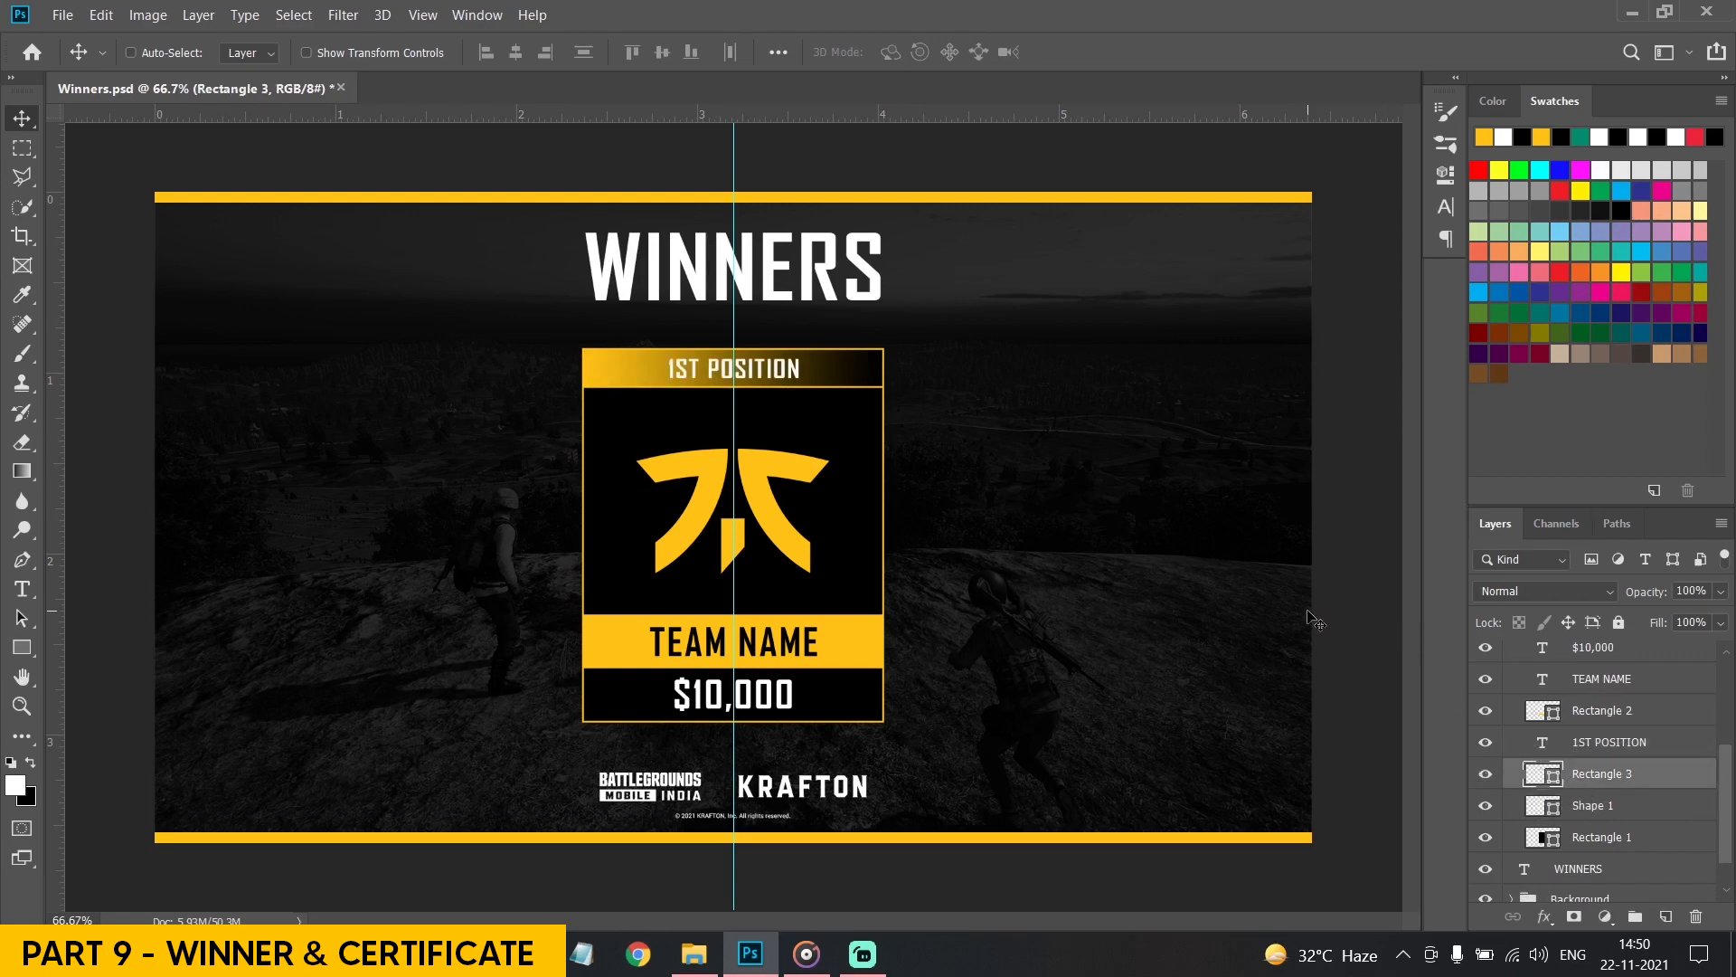
Narrow the header's gradient rectangle from its right edge to about 72.6% of its width, keeping the left edge in place
key(ctrl+plus)
key(ctrl+plus)
scroll(615, 312, up, 2)
key(ctrl+t)
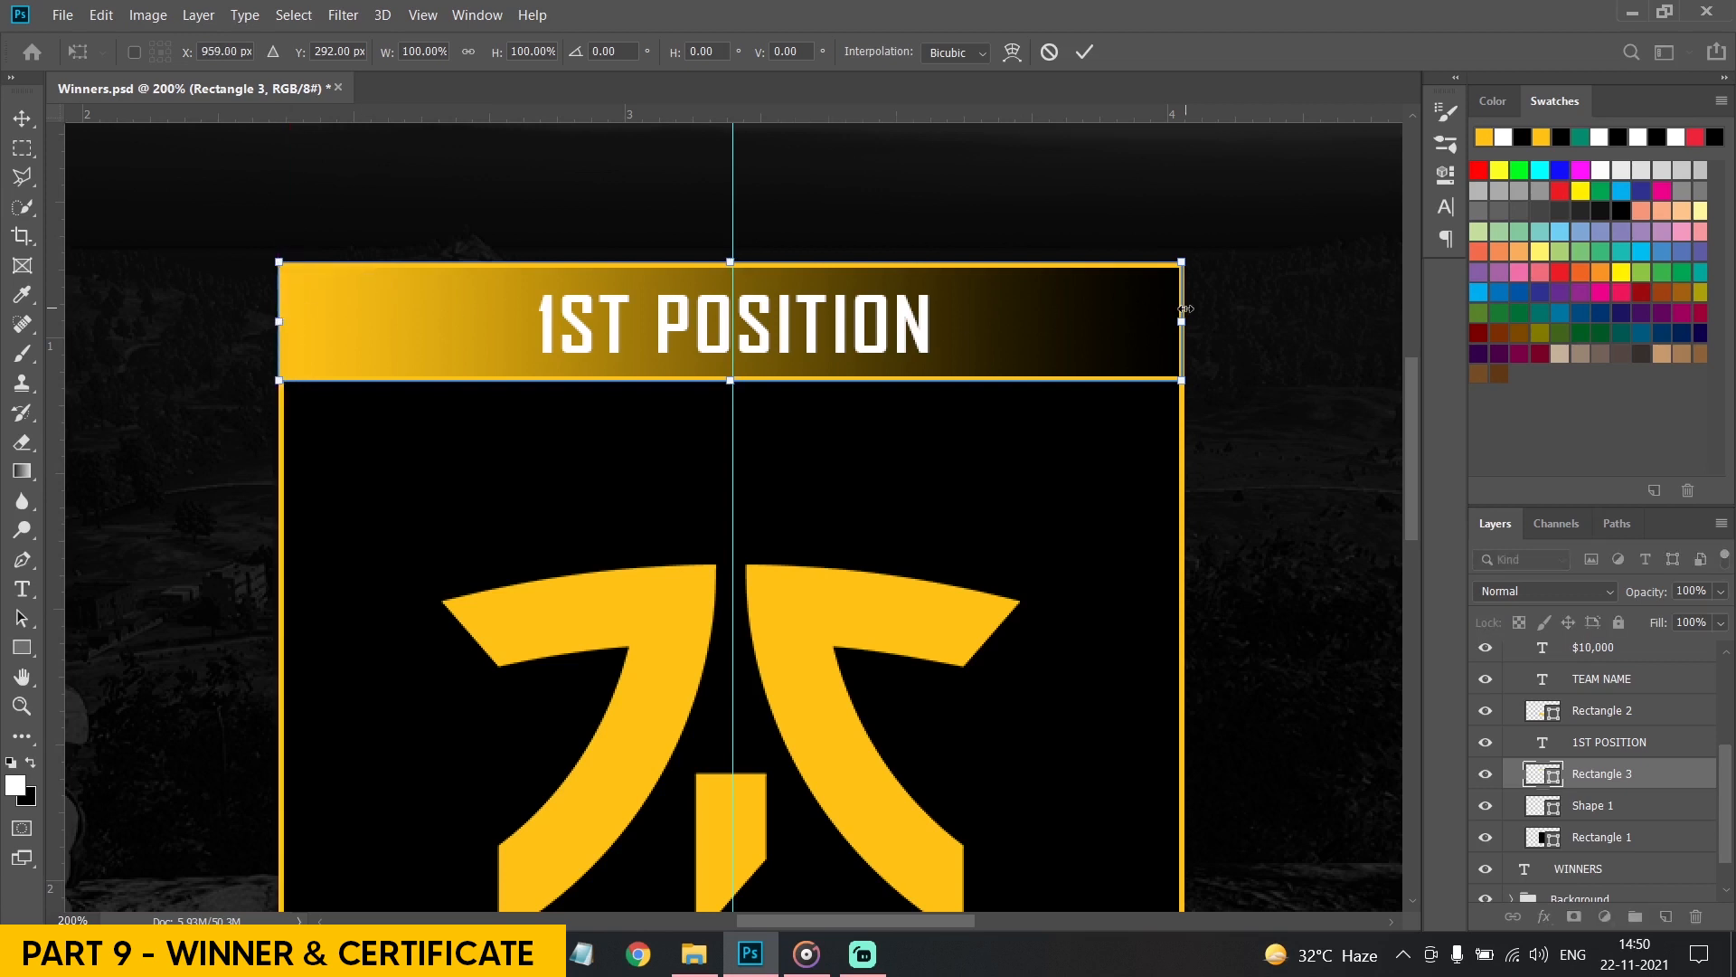
drag(1182, 321, 933, 321)
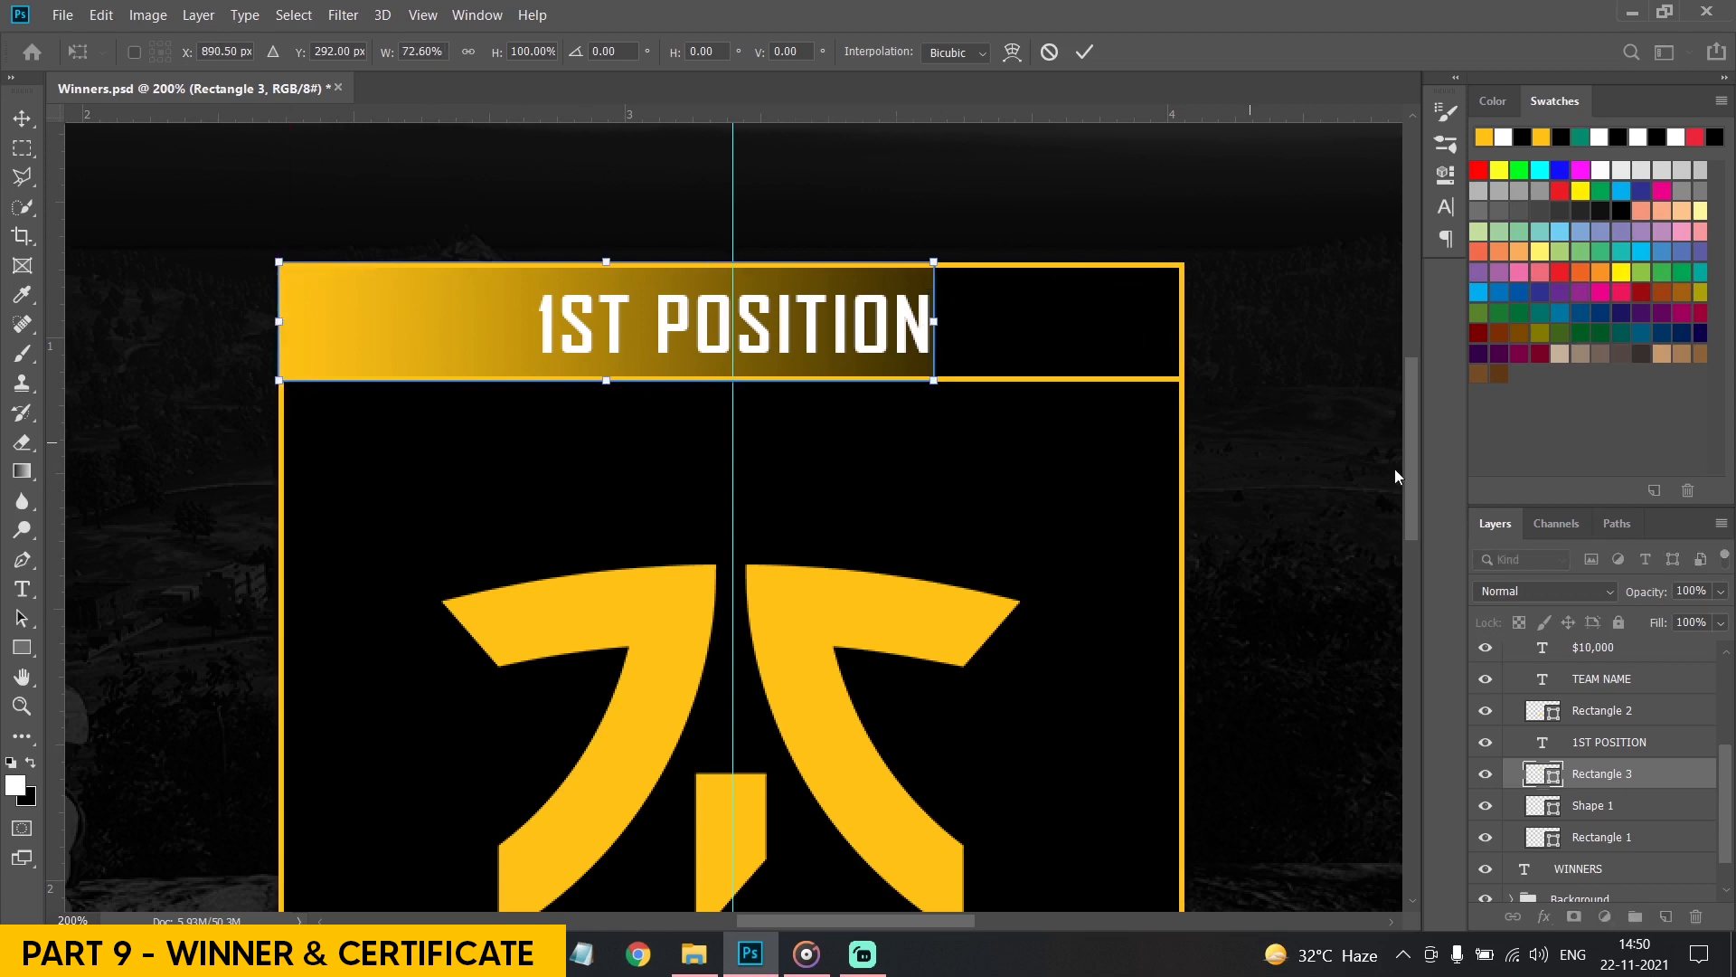
drag(1410, 469, 1411, 468)
key(Return)
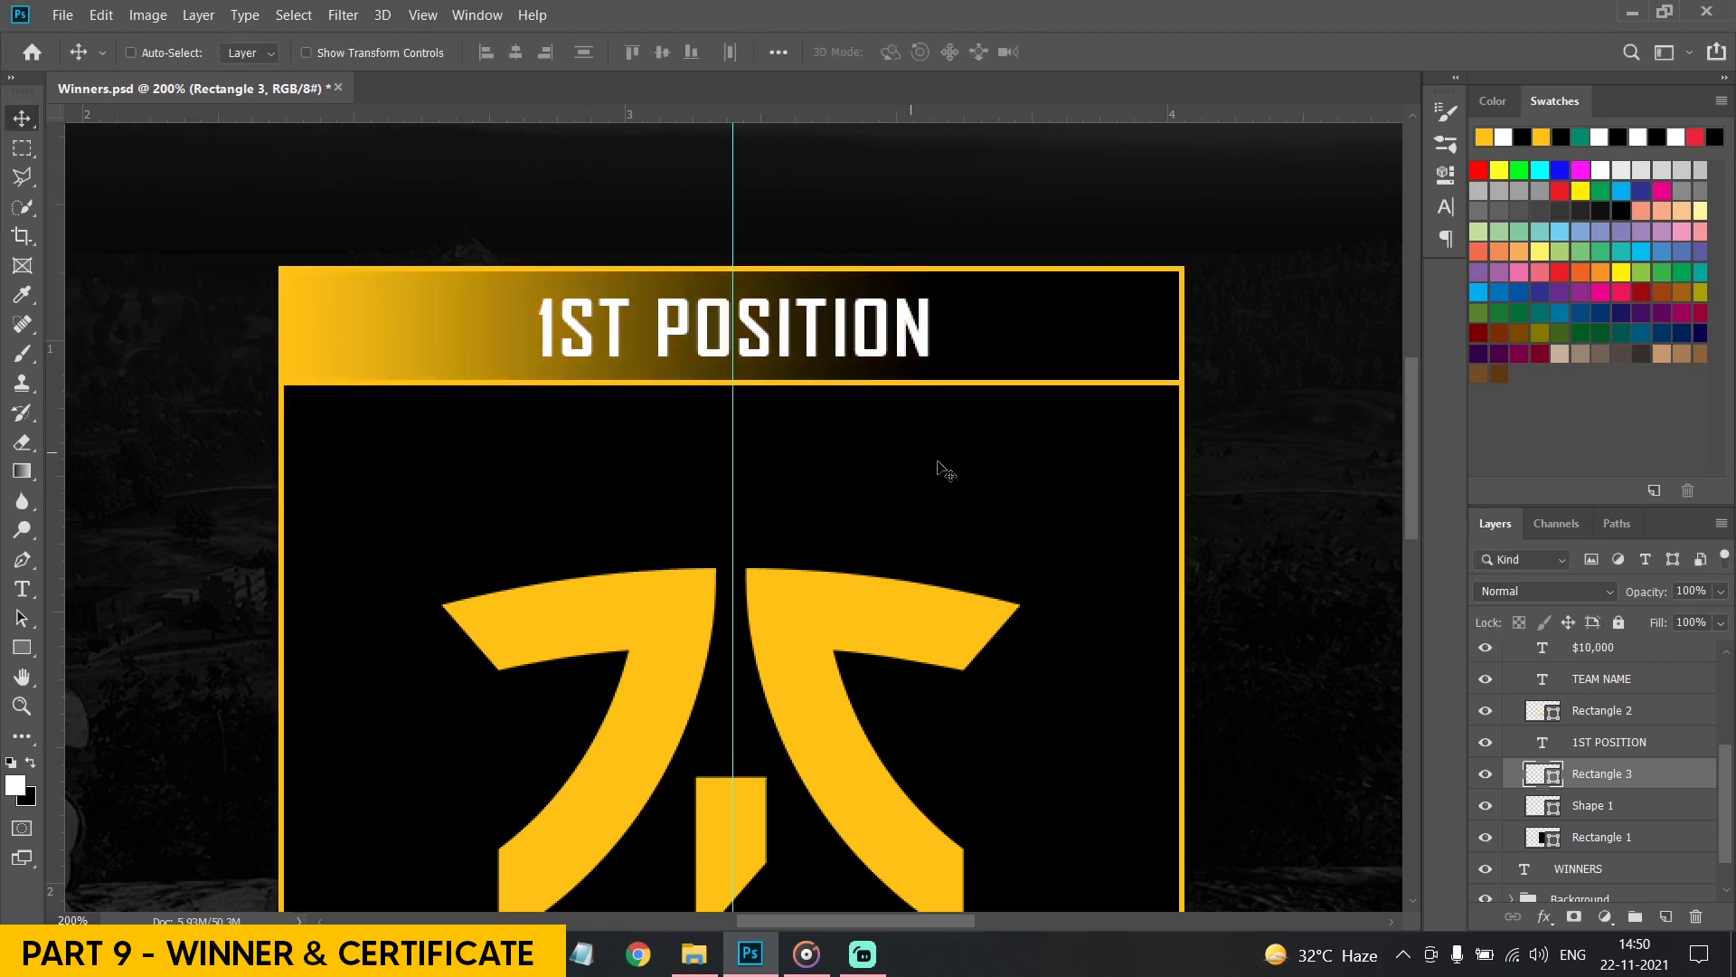
Widen the header's gradient rectangle to about 137.5% so it spans the full width of the first-position card
key(ctrl+t)
click(18, 119)
key(ctrl+0)
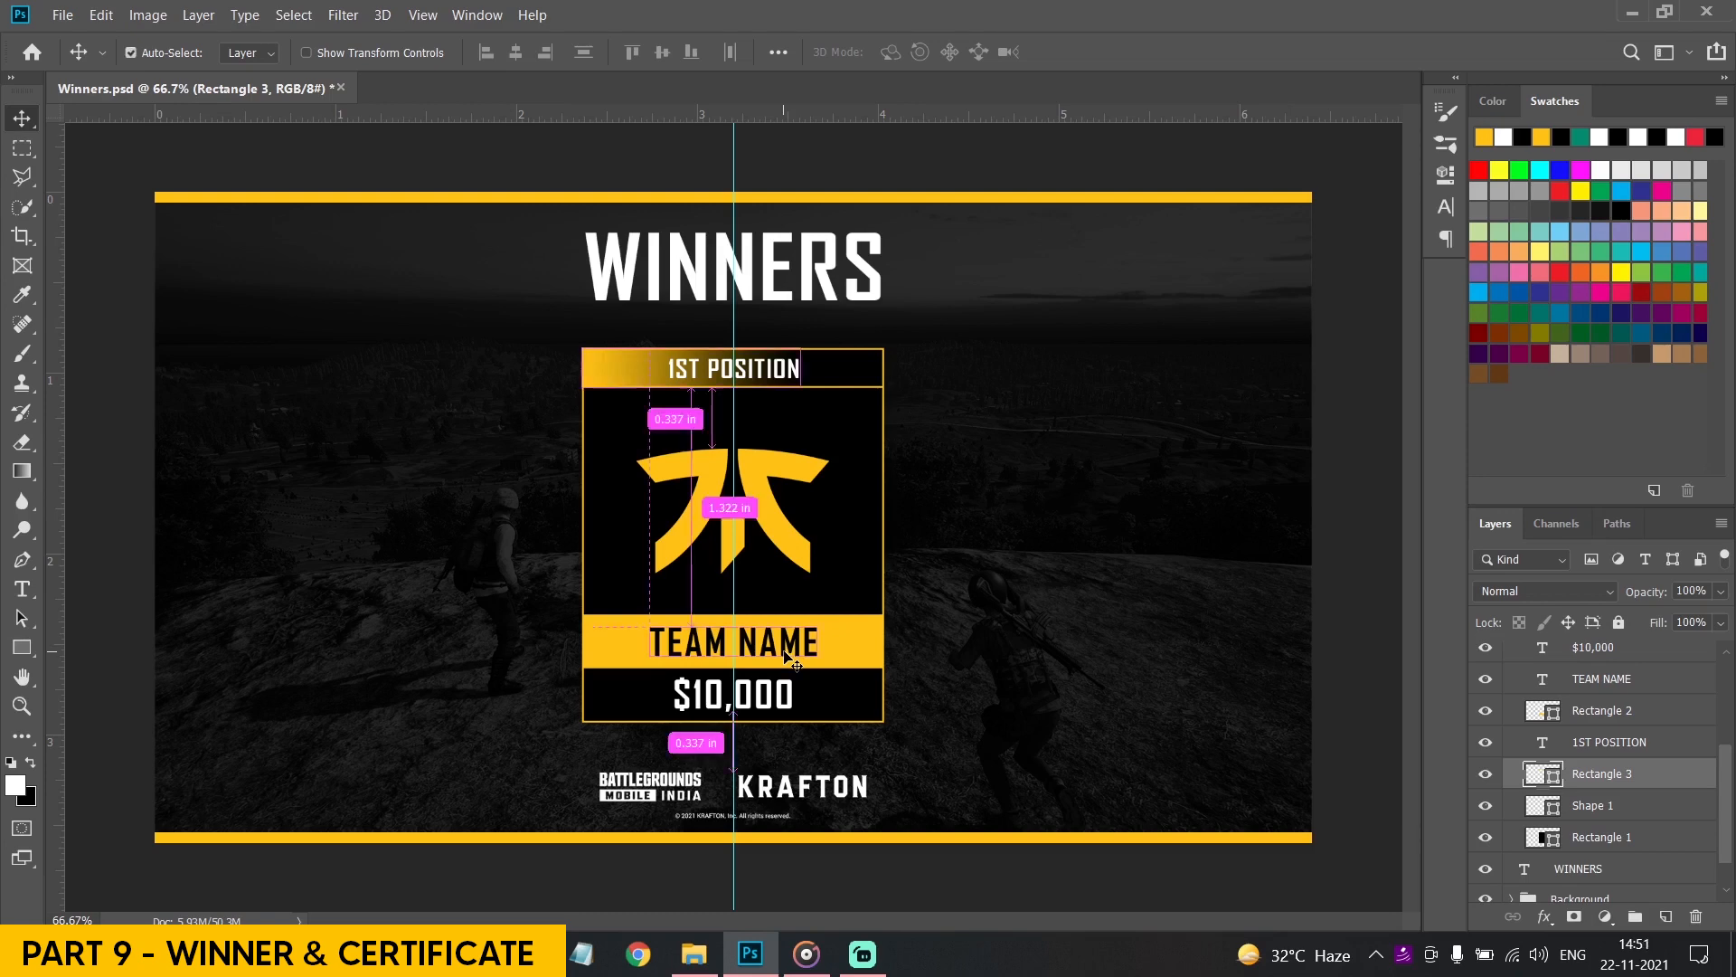
key(ctrl+t)
drag(883, 368, 883, 368)
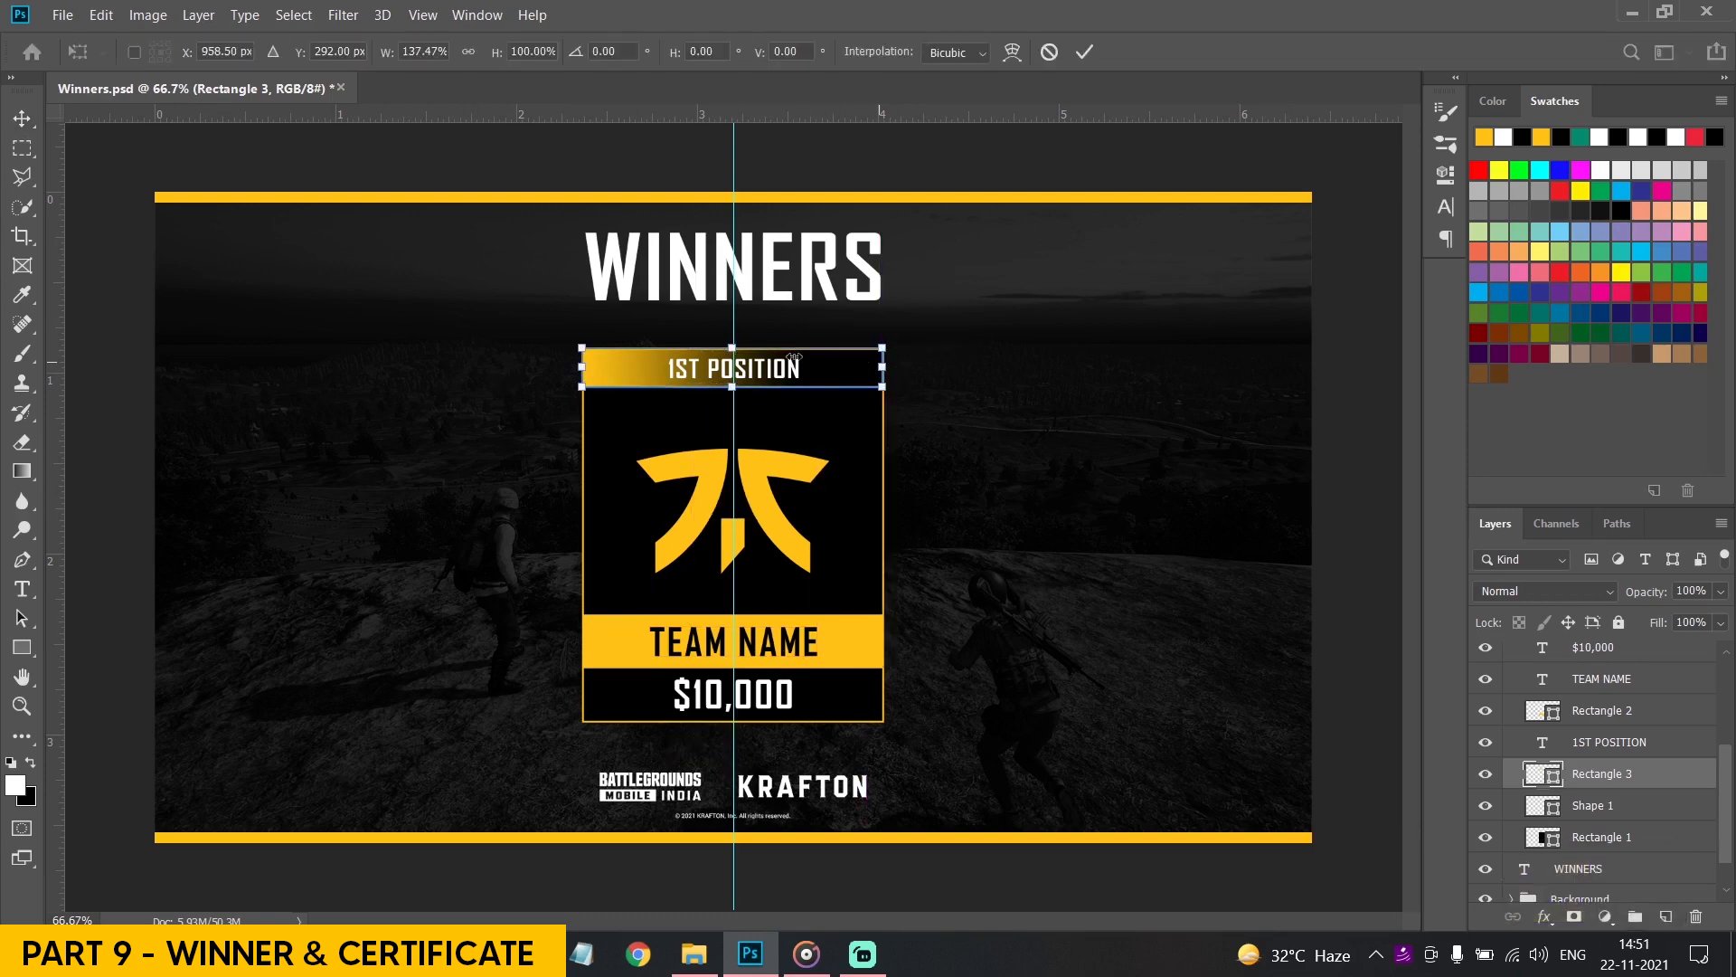
key(Return)
Duplicate card group 1, name the copy 2 and move it level with the original, just to its left
scroll(1682, 787, up, 3)
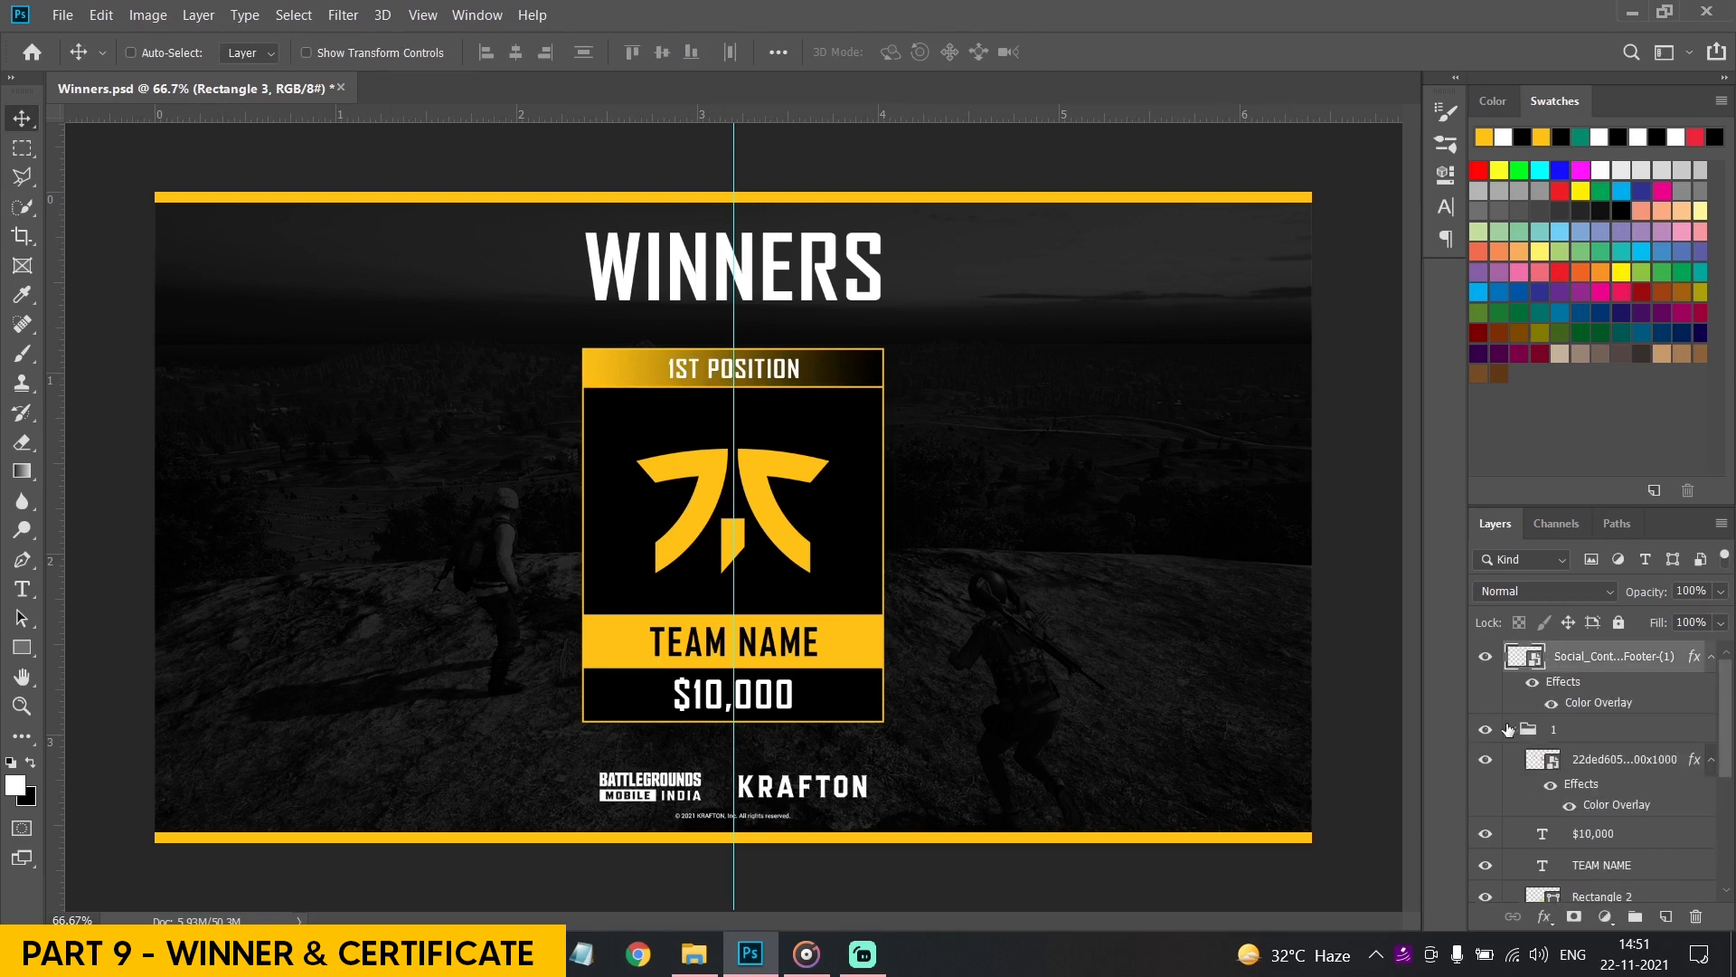
click(1545, 733)
click(1510, 731)
drag(1555, 730, 1665, 918)
double_click(1558, 729)
text(2)
key(Return)
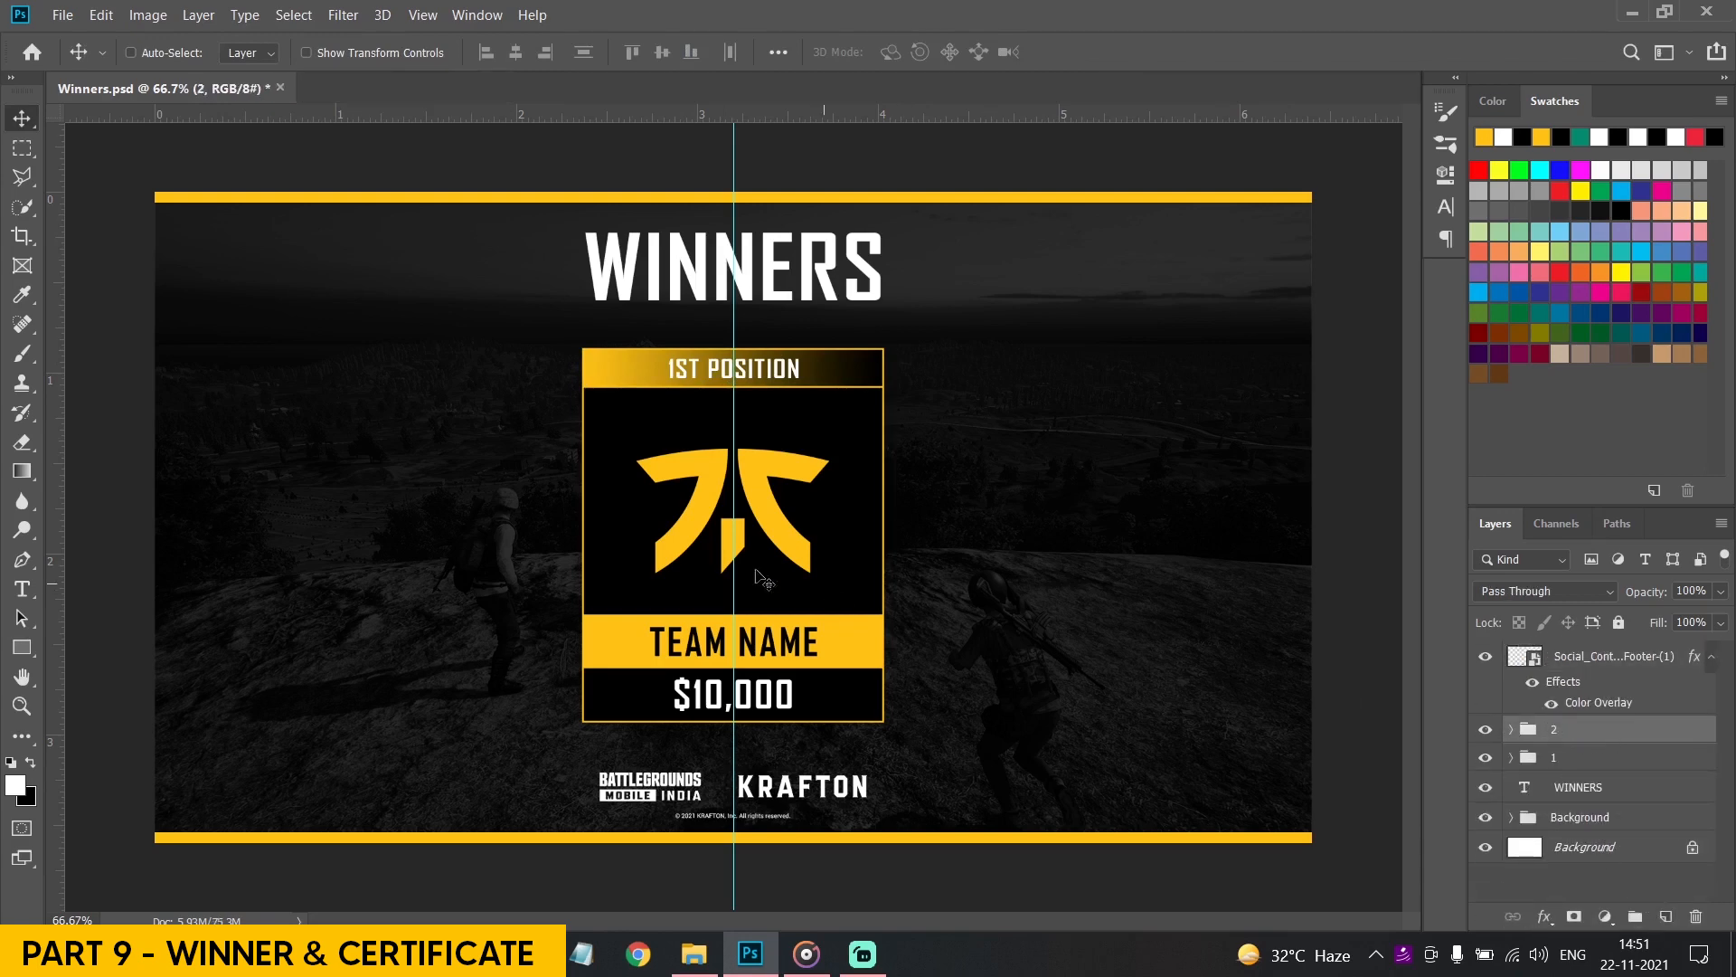
drag(737, 563, 420, 564)
key(ctrl+g)
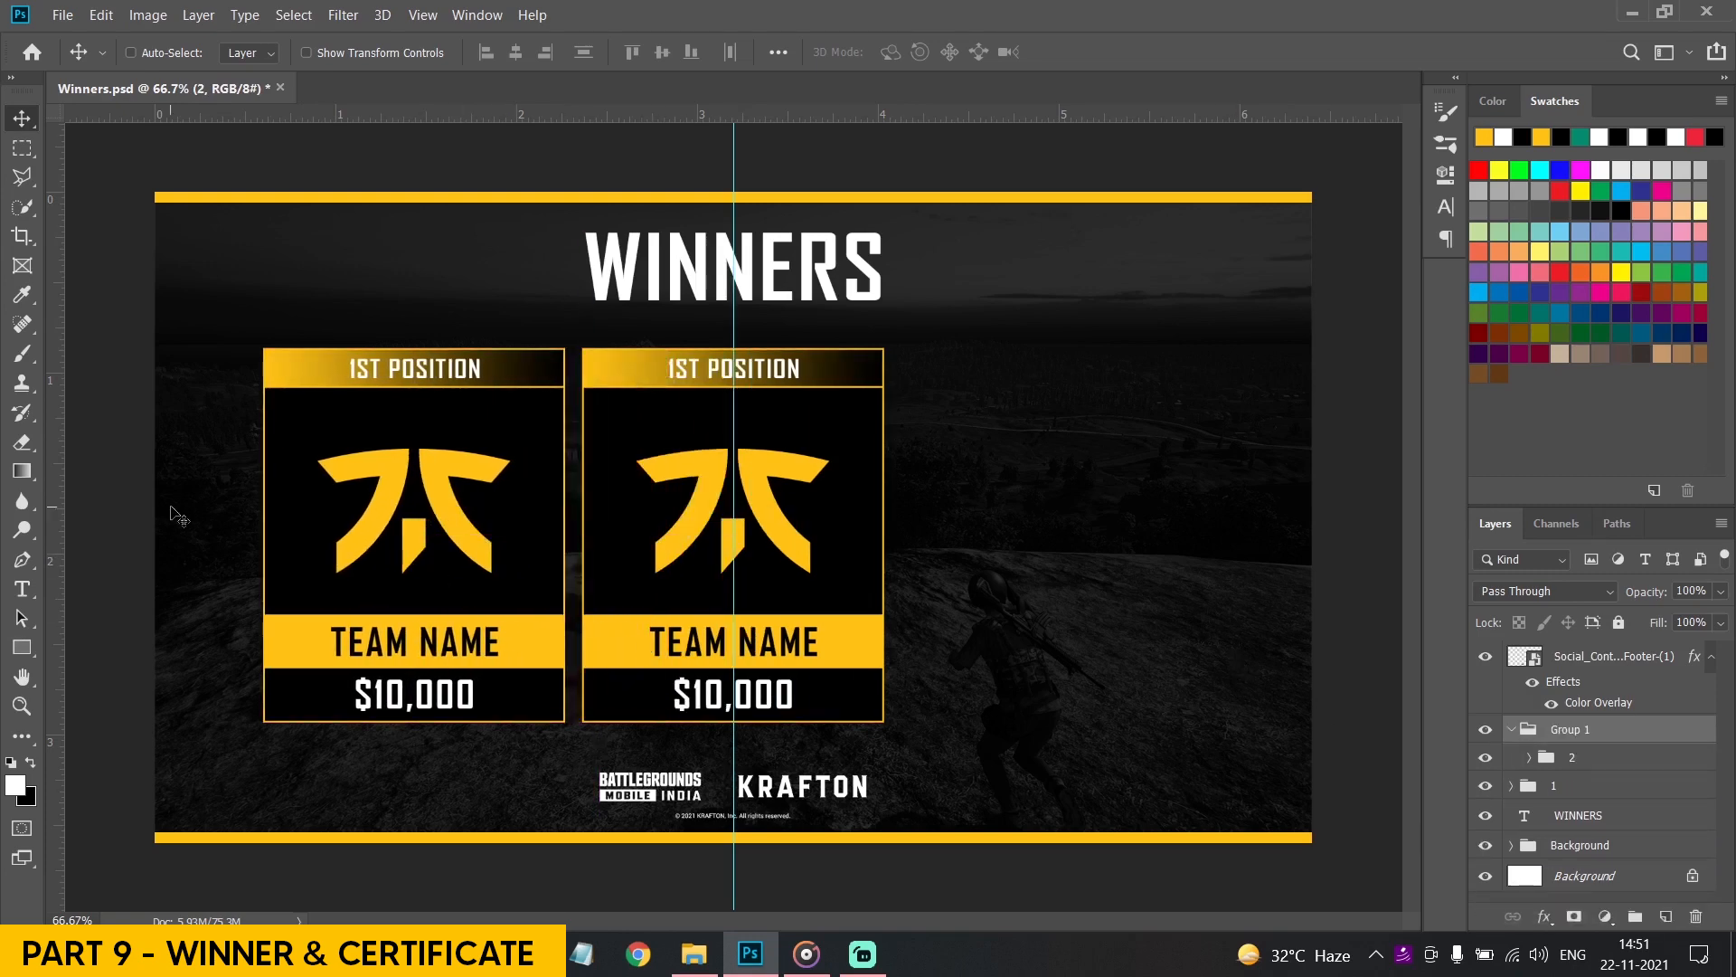
drag(347, 510, 987, 513)
key(ctrl+z)
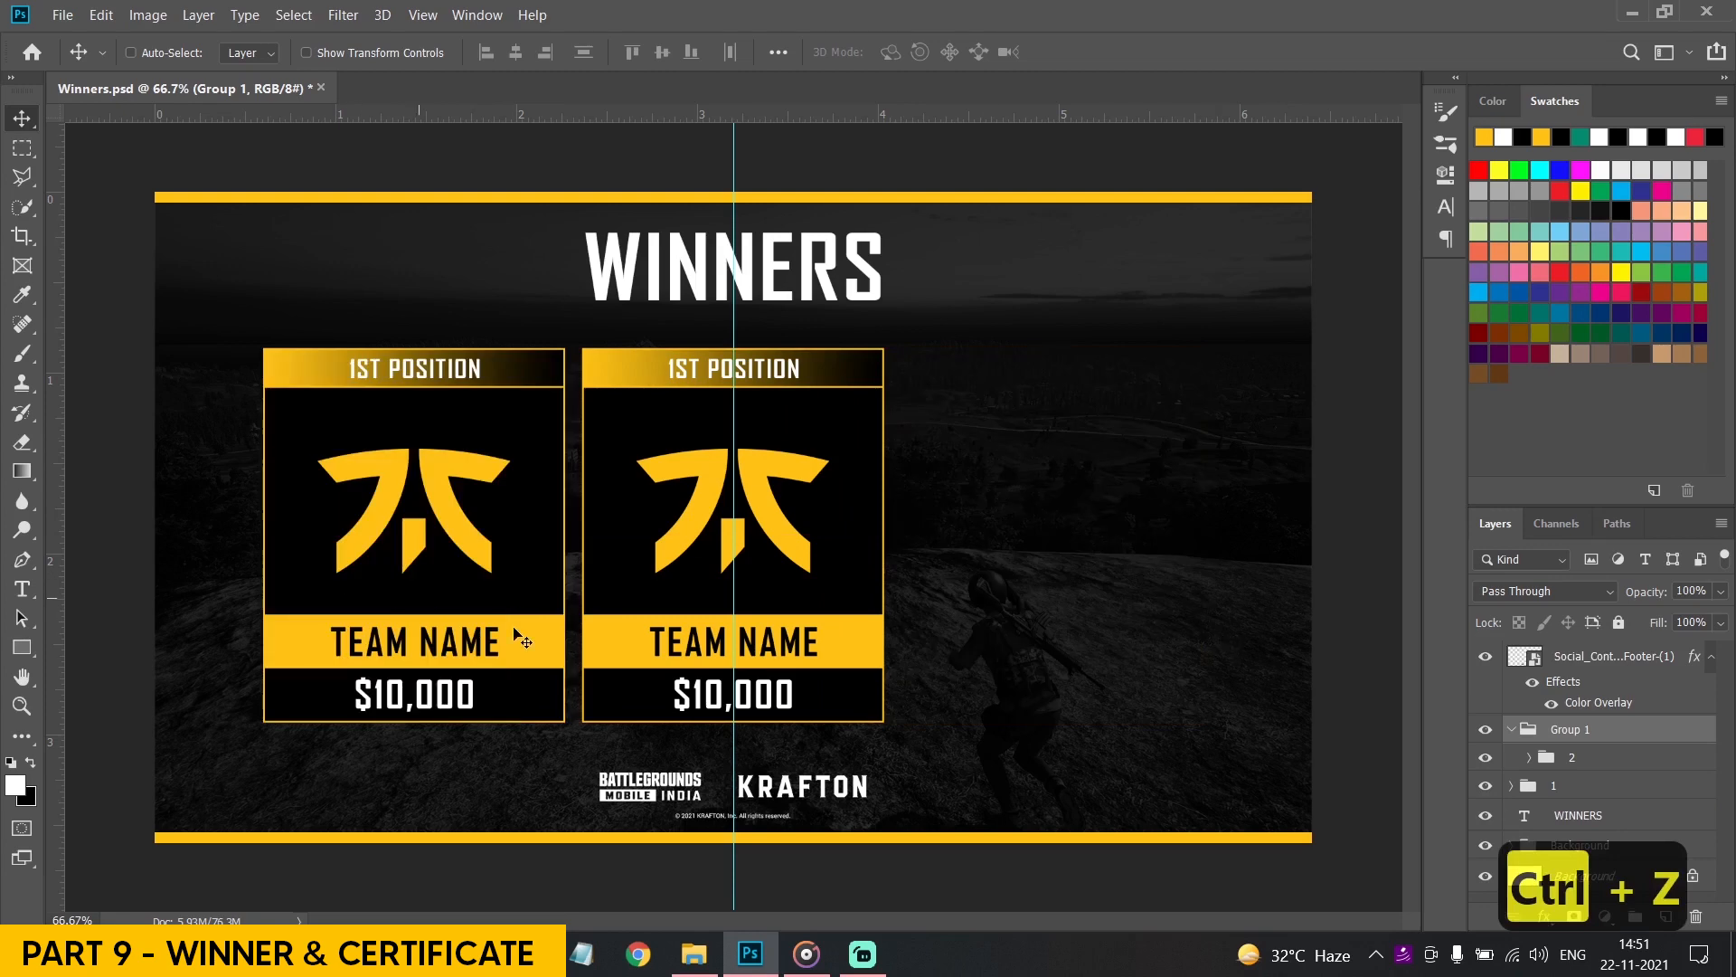
key(ctrl+z)
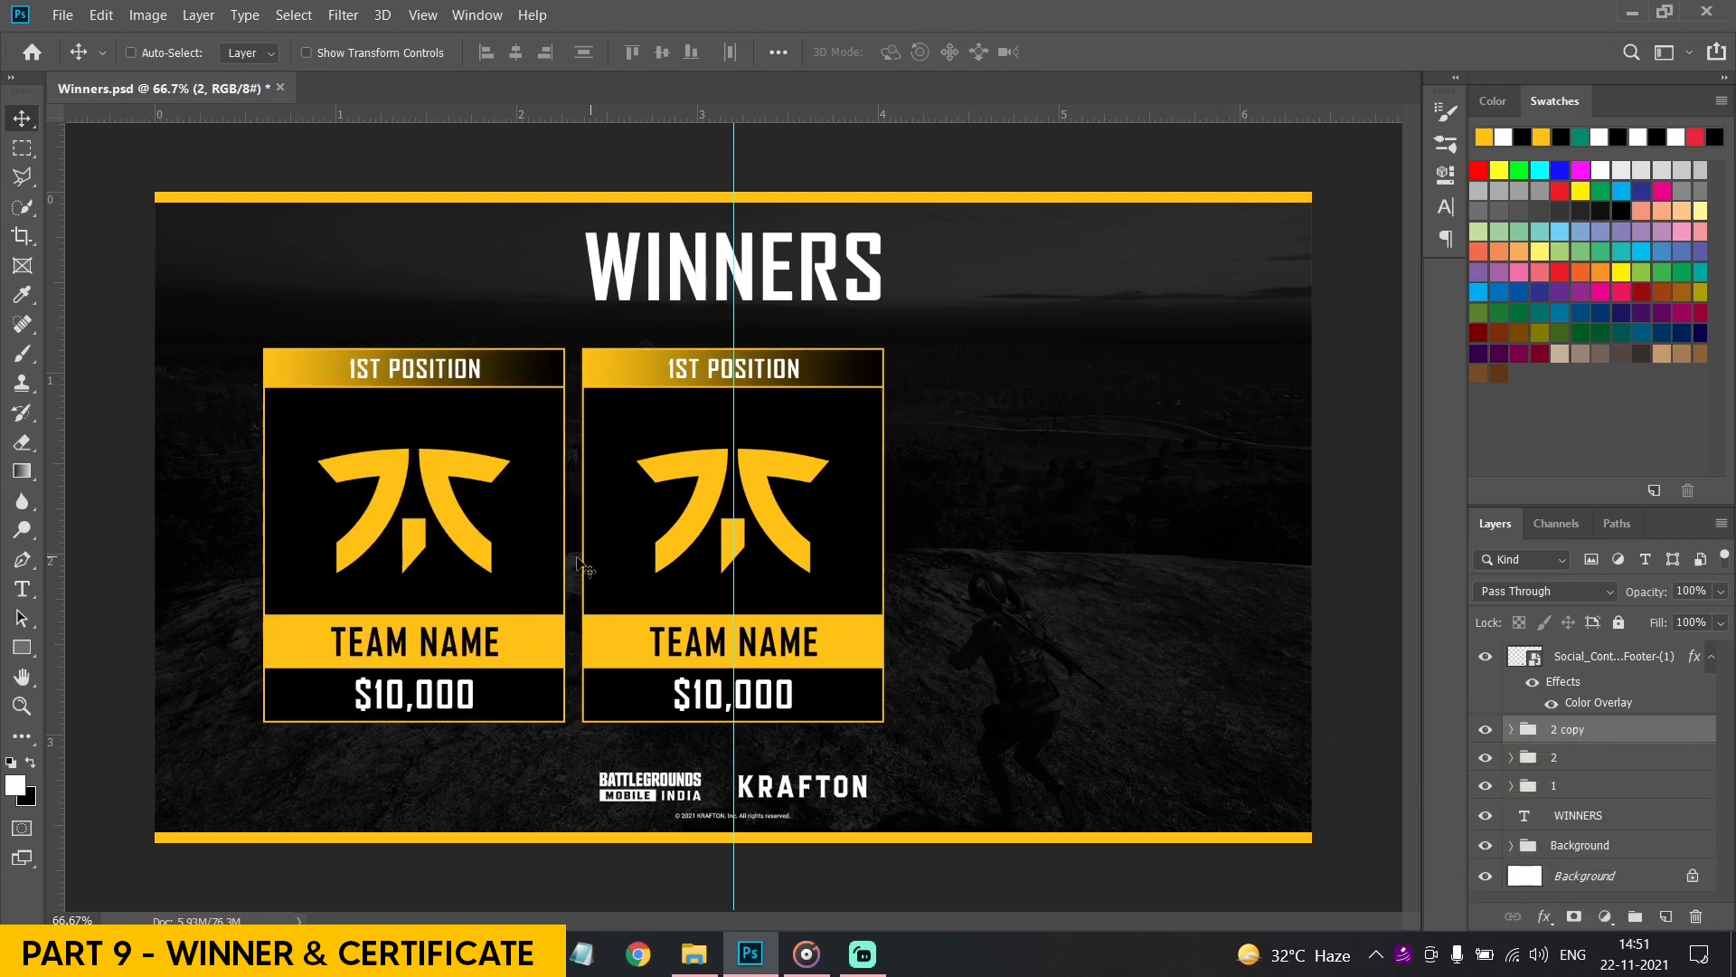
Duplicate group 2, place the copy just right of the centre card and rename it 3
drag(506, 597, 1132, 607)
double_click(1571, 729)
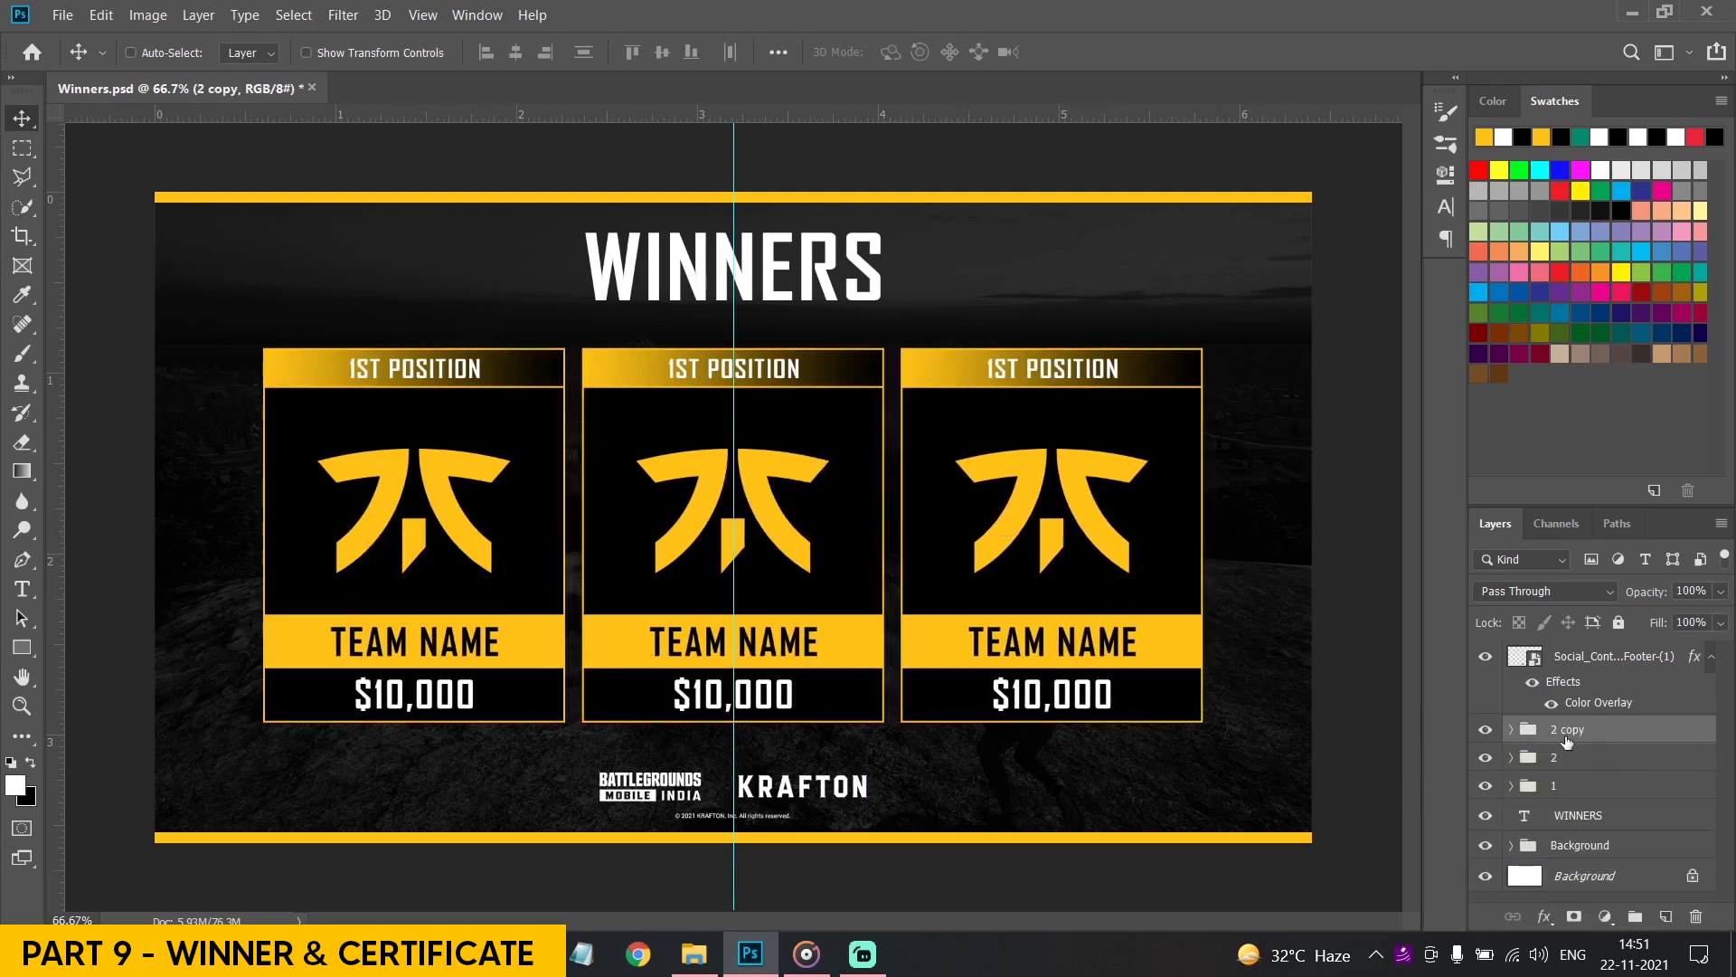
text(3)
key(Return)
Scale groups 2 and 3 together to 68.6%, keeping their upper edges level with the centre card's
ctrl+click(1603, 762)
key(ctrl+r)
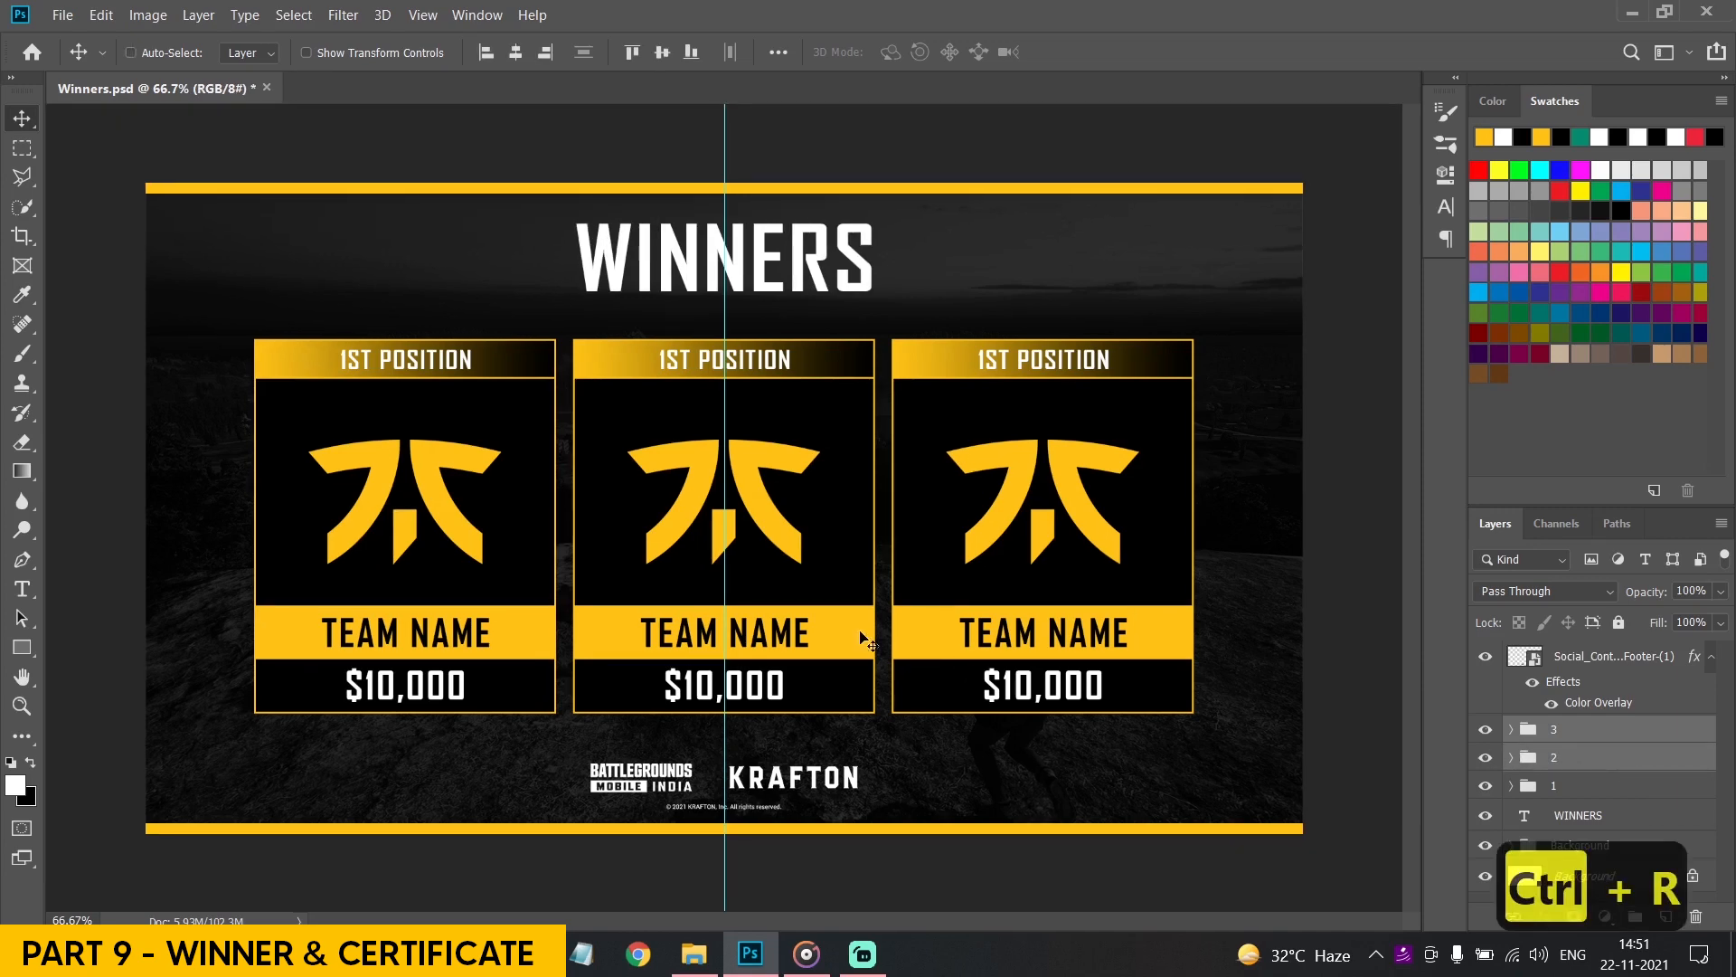
key(ctrl+r)
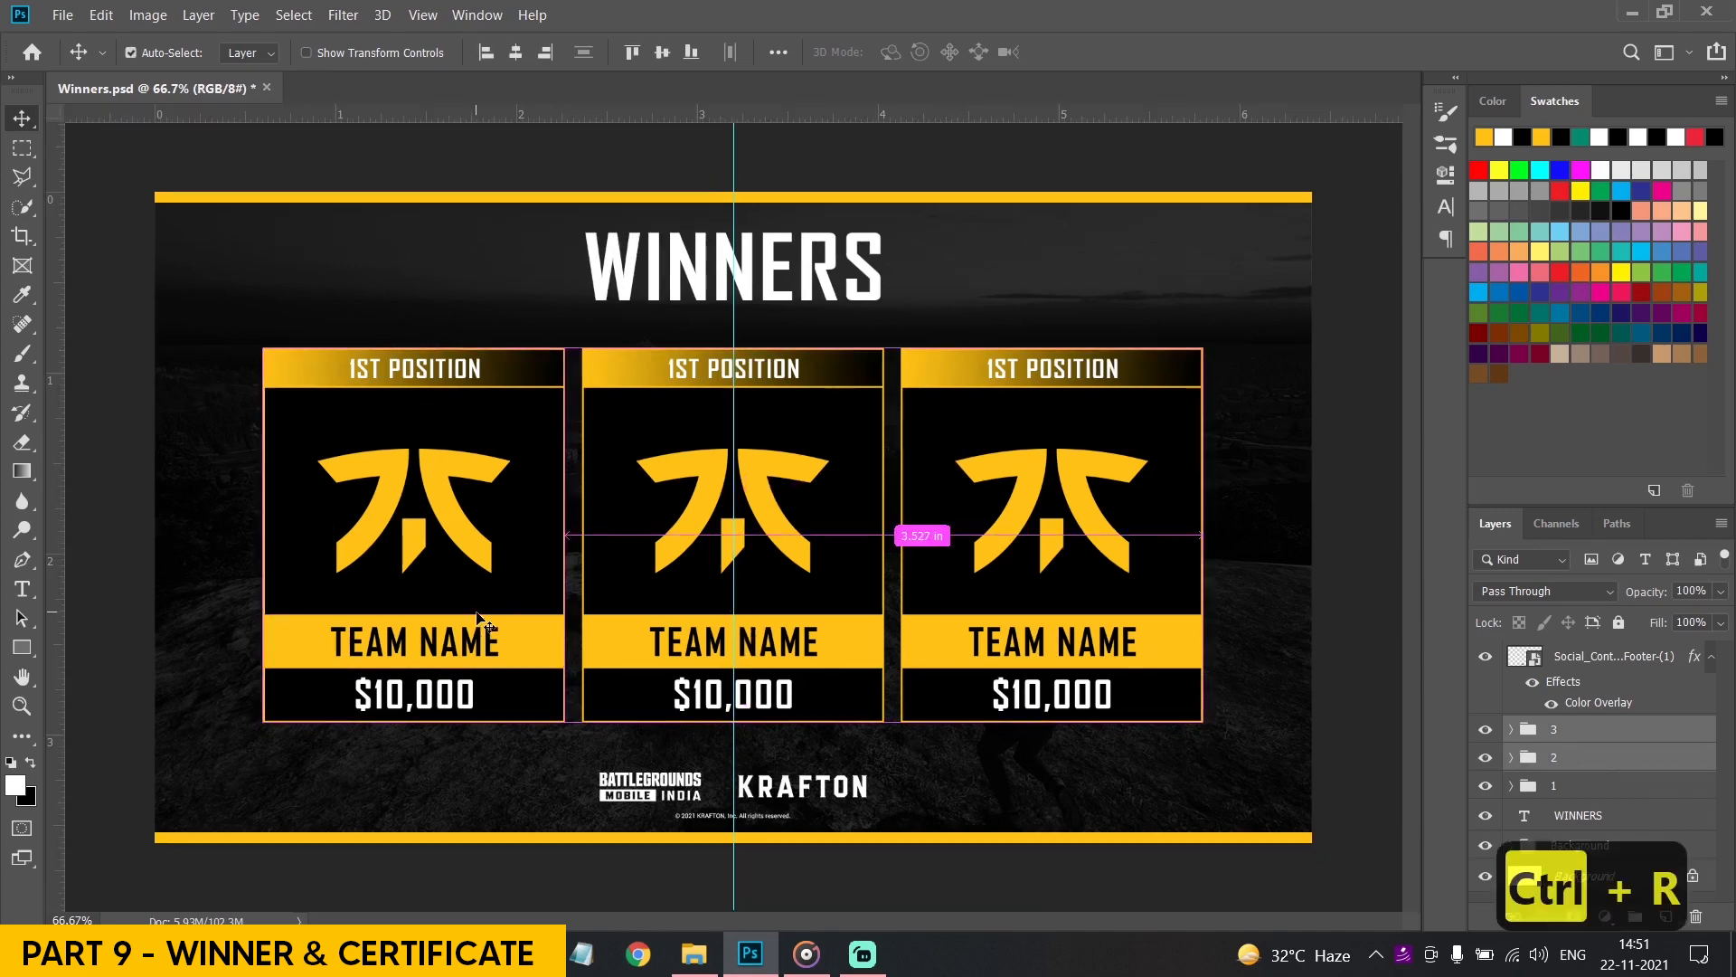
key(ctrl+t)
drag(733, 721, 717, 594)
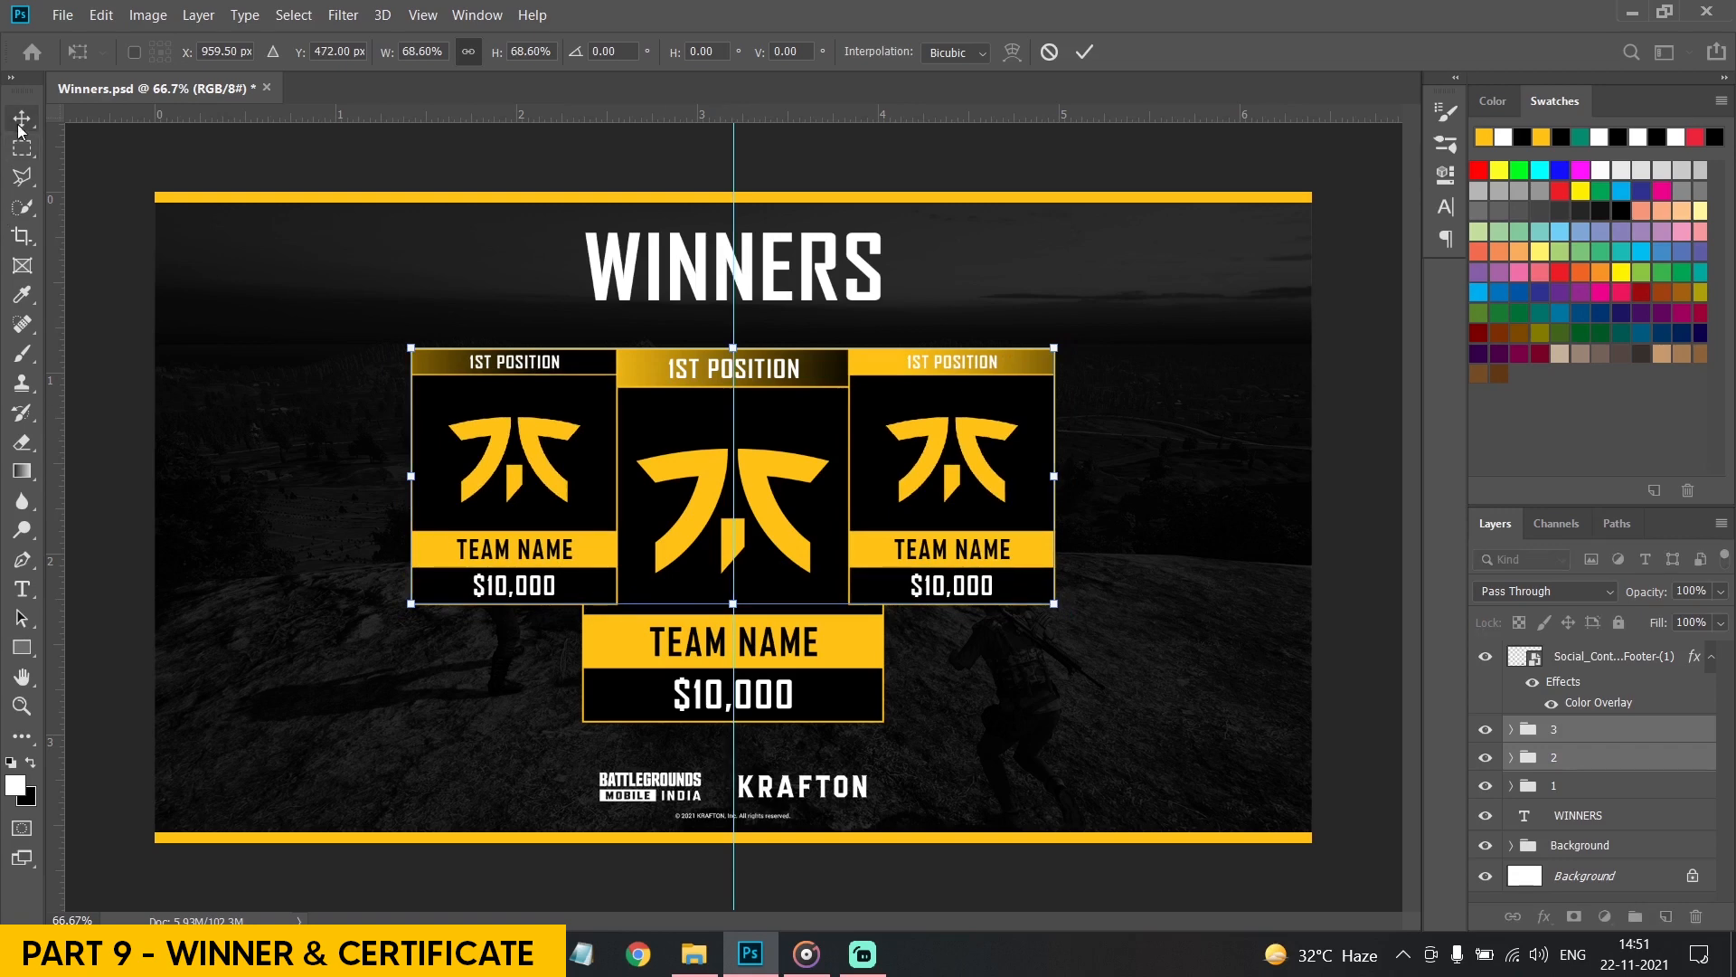
key(Return)
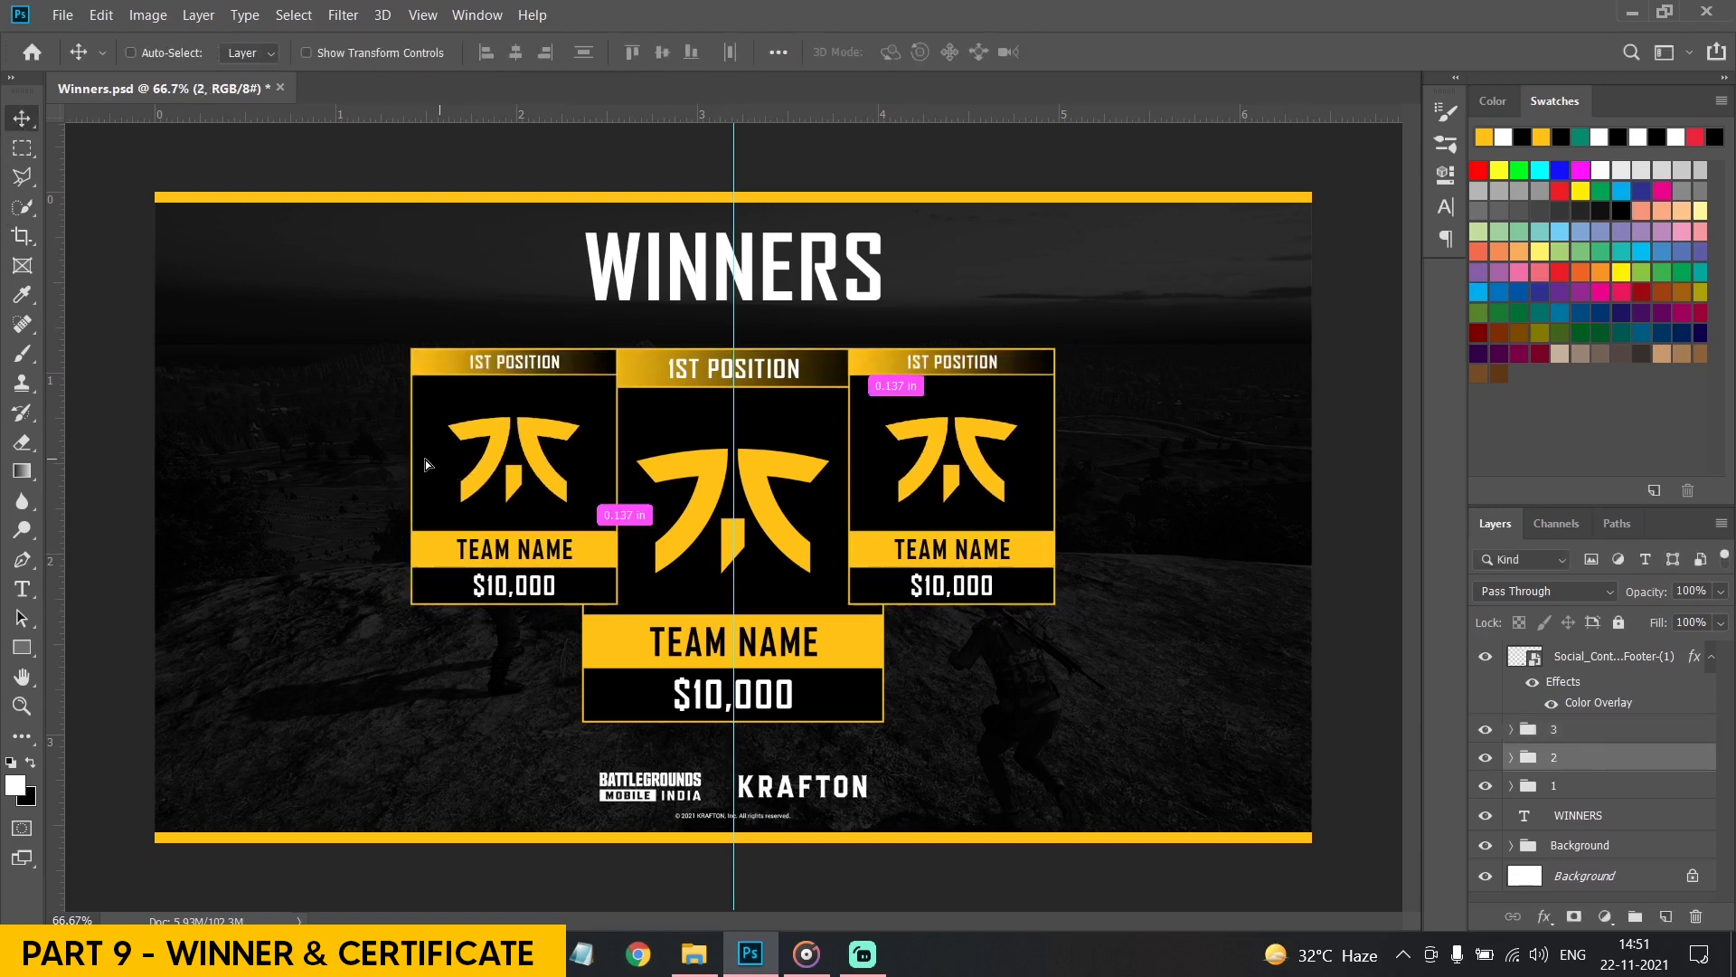
Move cards 2 and 3 outward clear of the centre card and distribute all three cards horizontally
drag(447, 456, 390, 454)
click(1628, 729)
drag(914, 484, 972, 484)
ctrl+click(1559, 762)
ctrl+click(1561, 786)
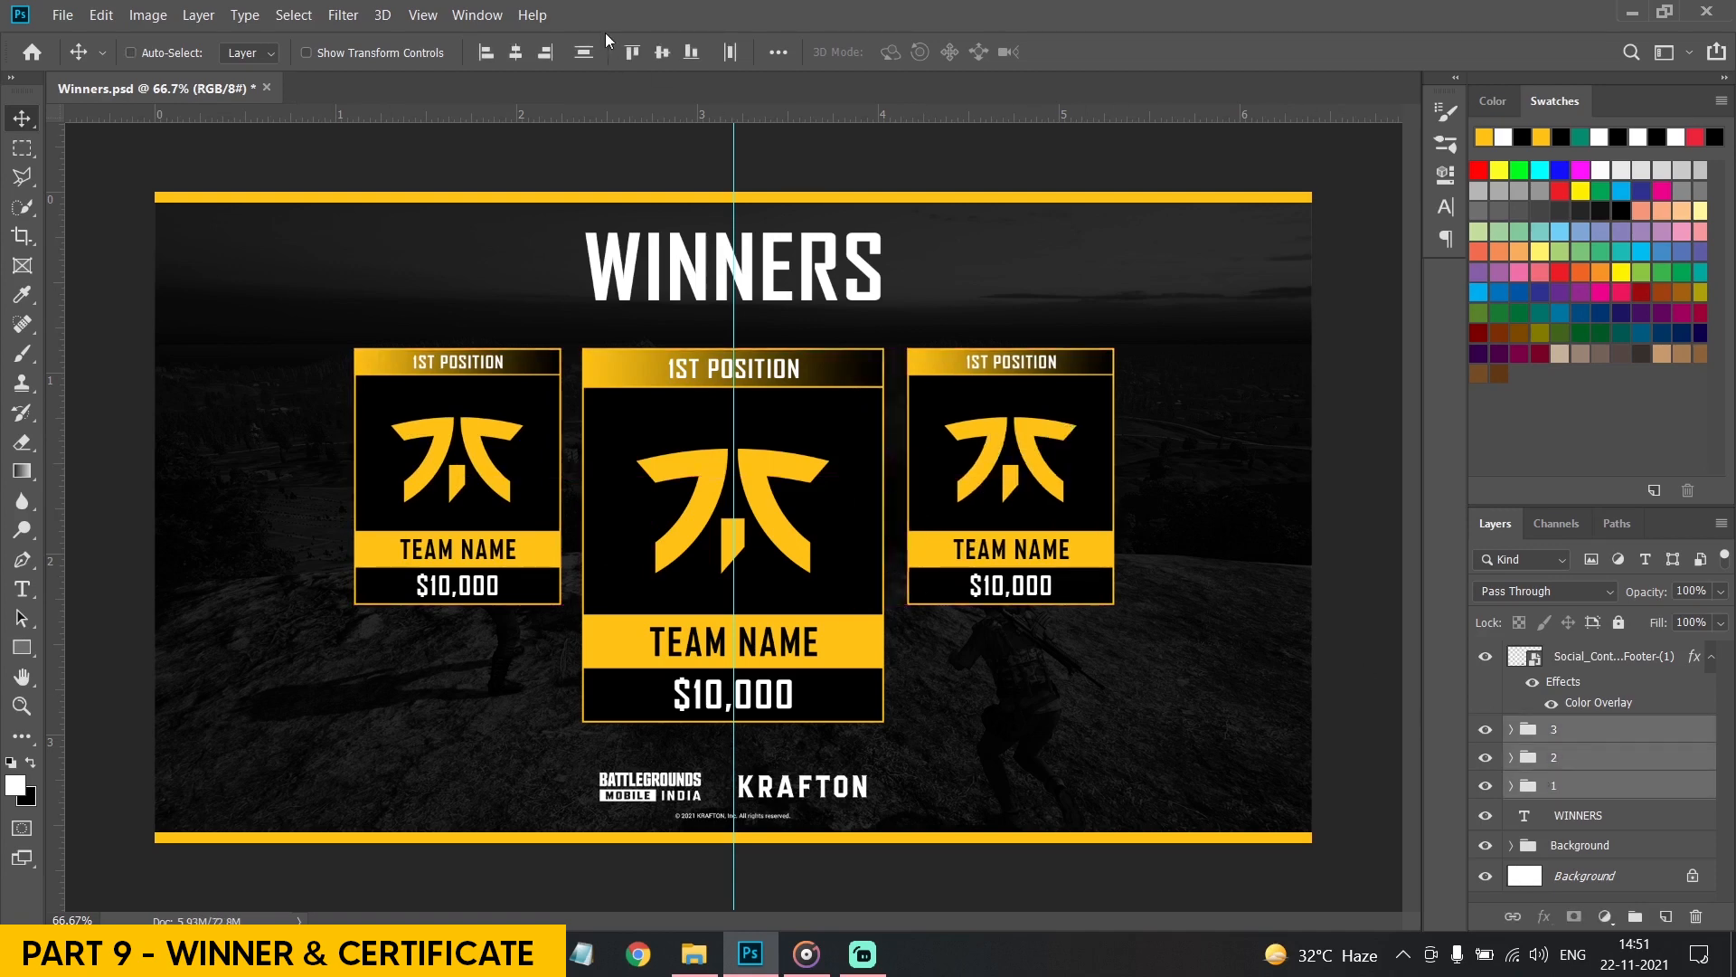
click(730, 51)
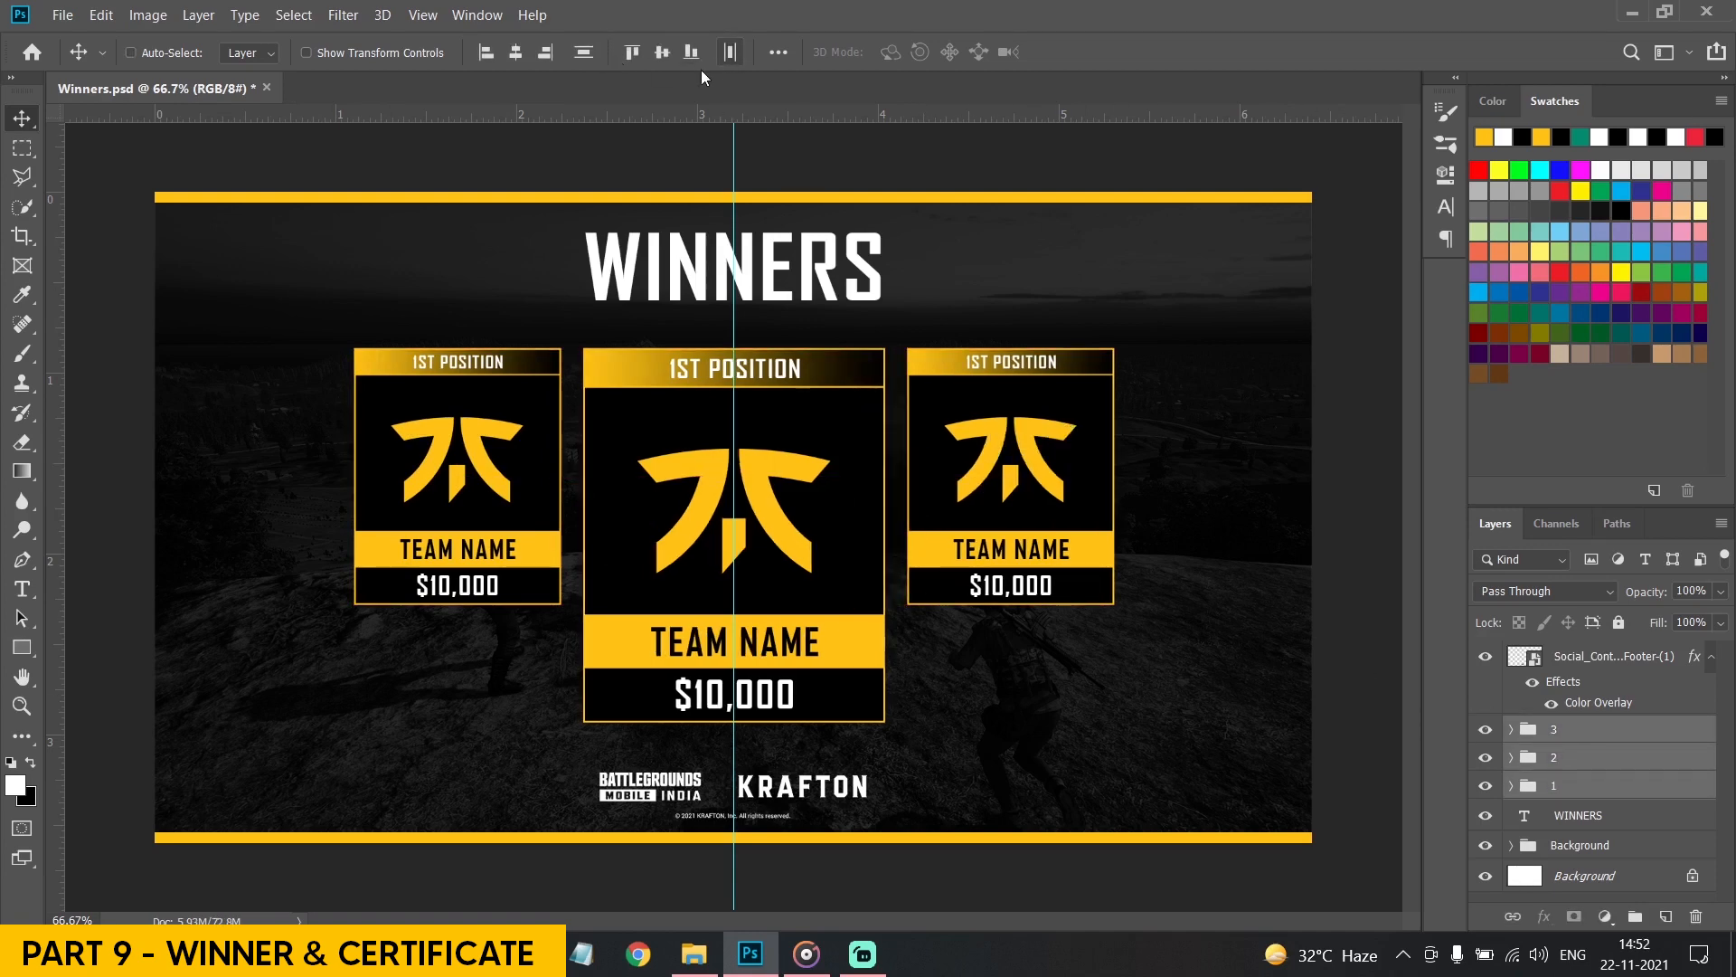
Change the left card's header text to 2ND POSITION and the right card's to 3RD POSITION
click(20, 590)
click(426, 360)
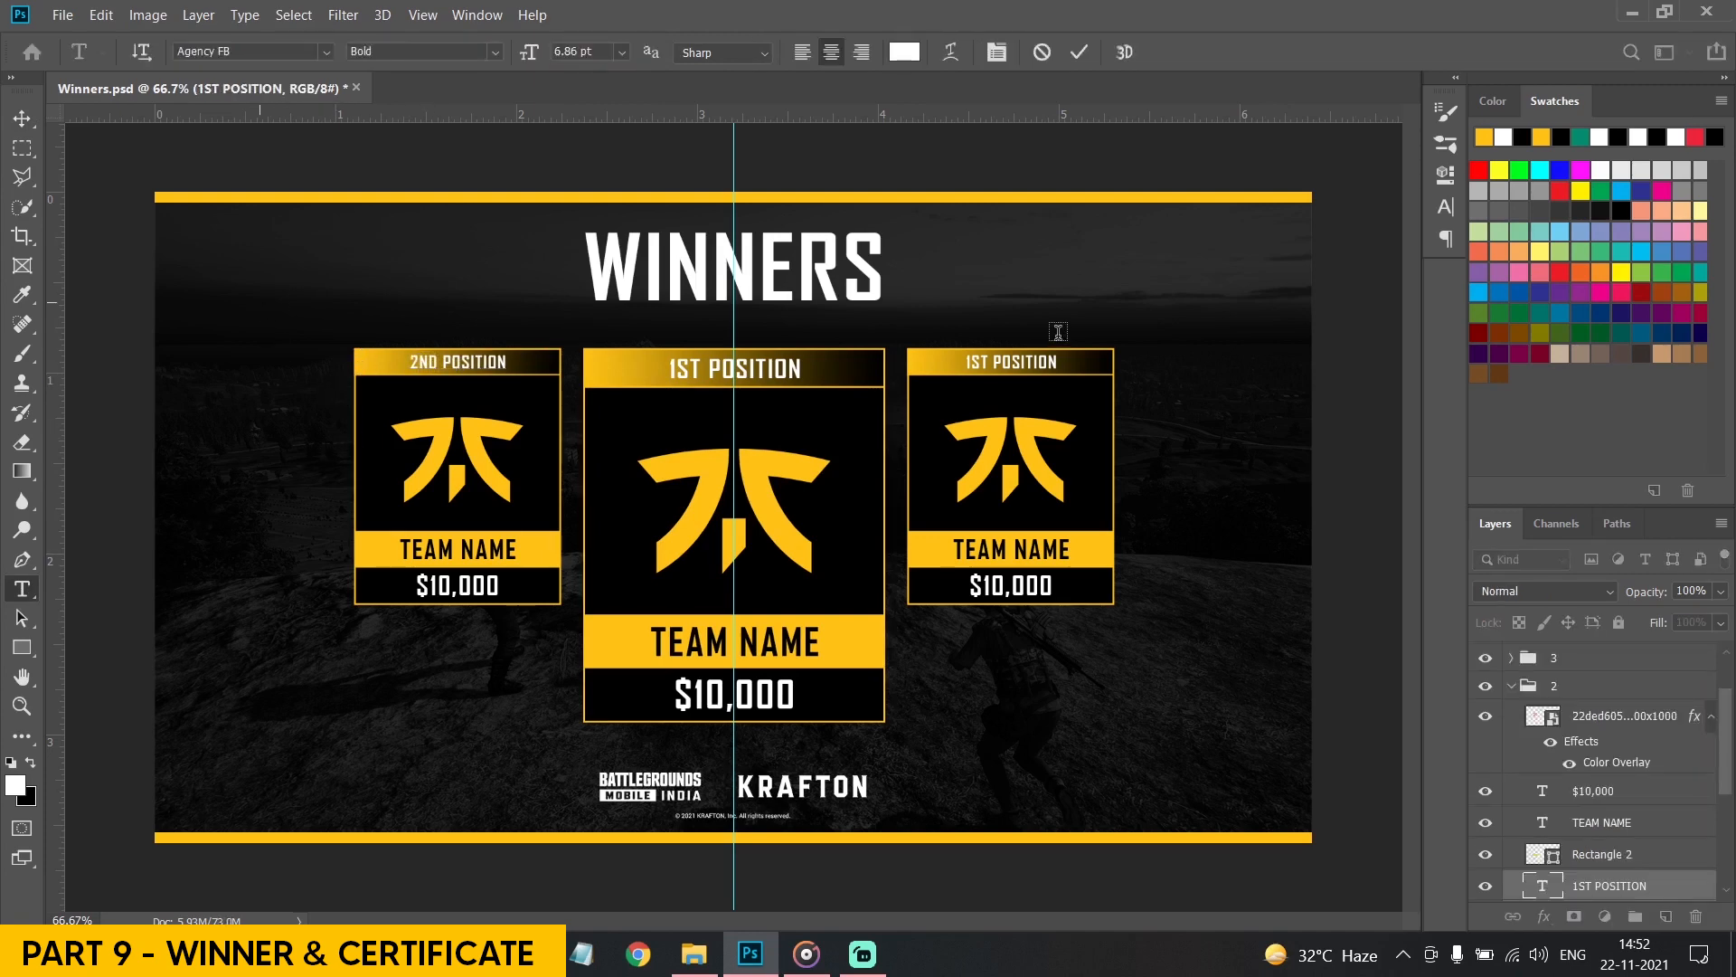
click(983, 362)
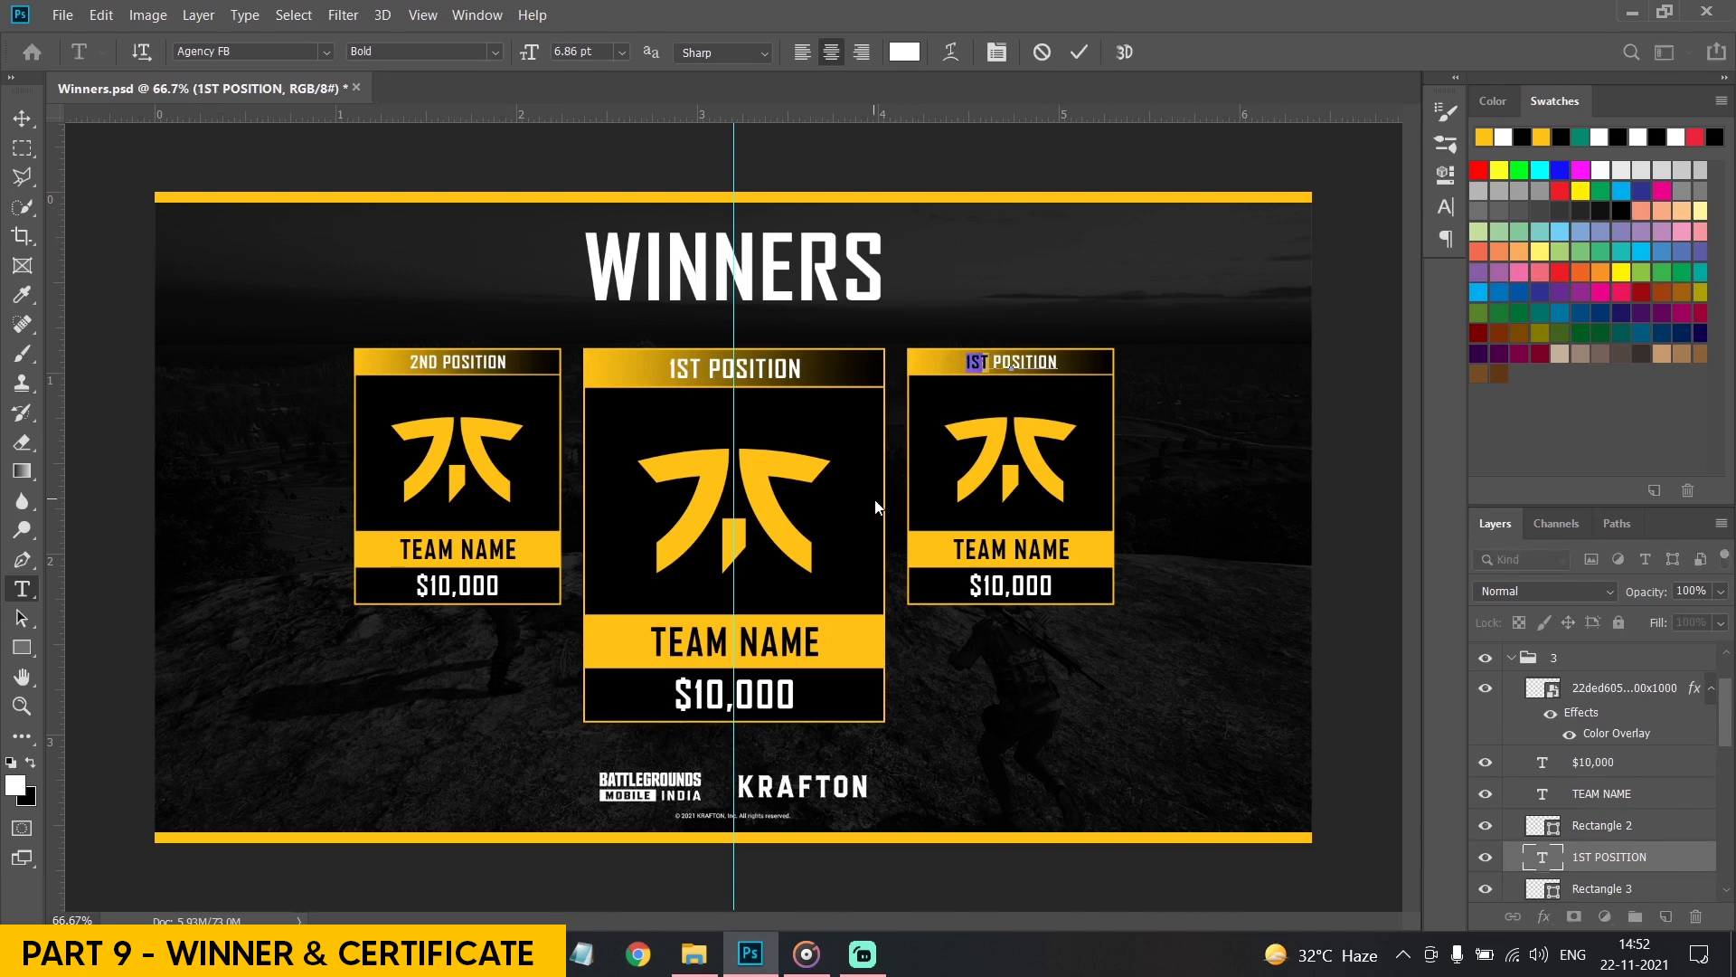
click(555, 443)
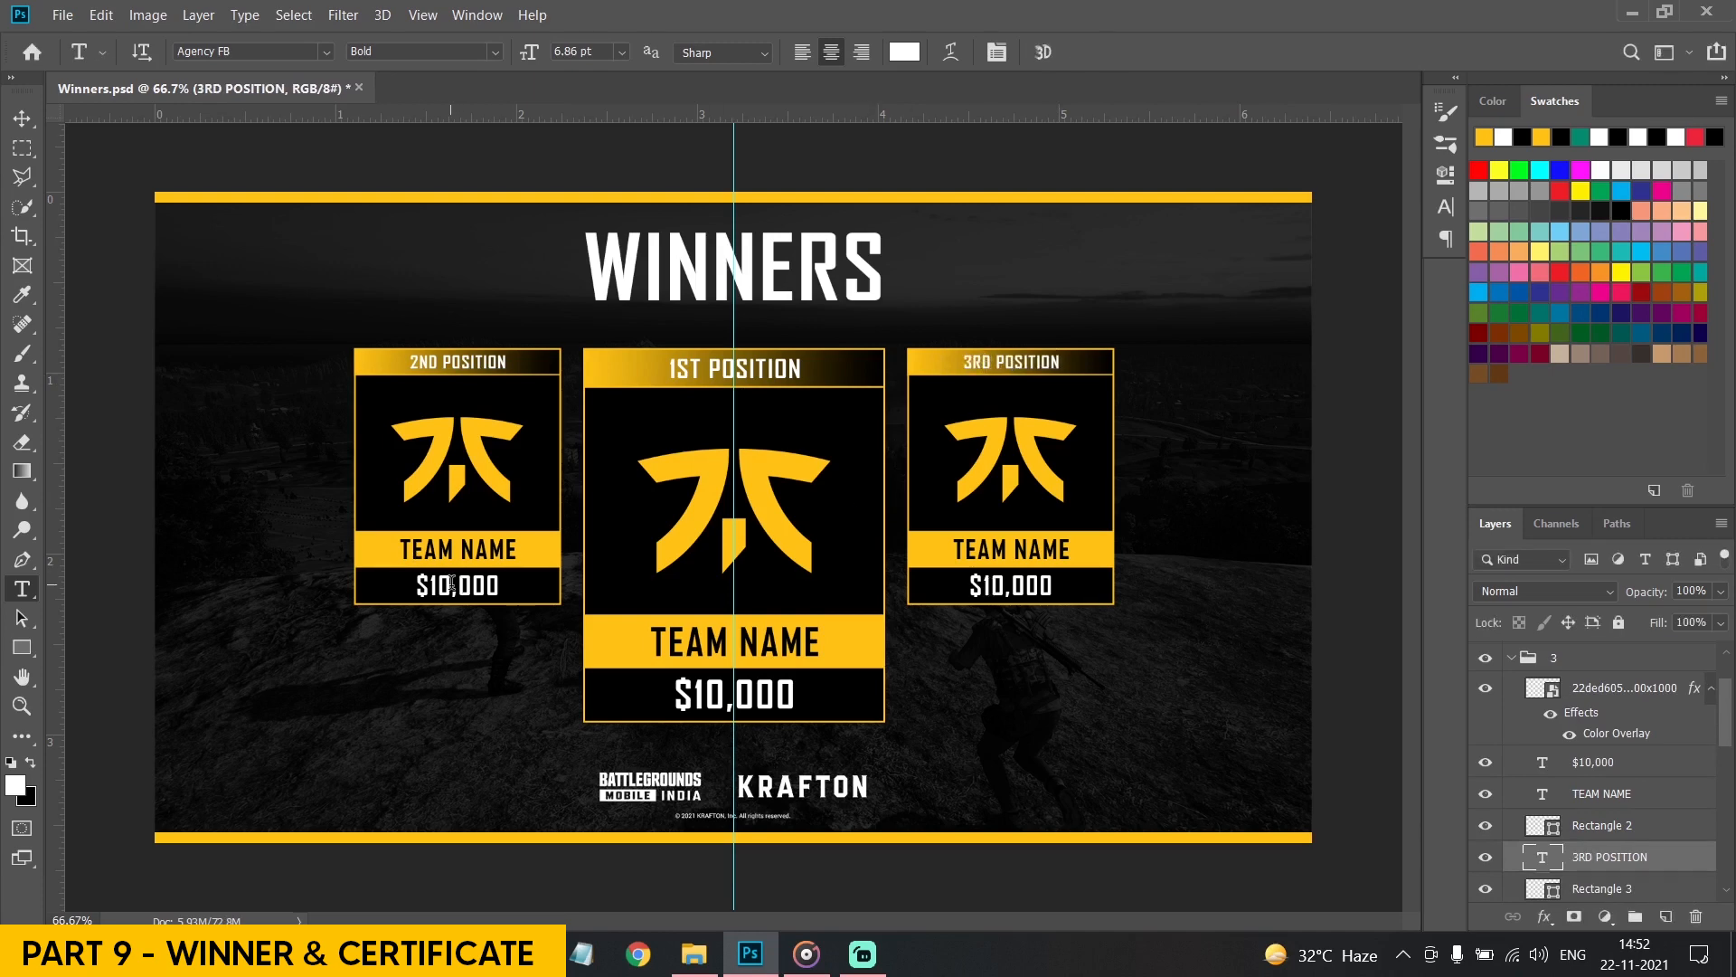
Set the prize amount to $8,000 on the second-position card and $6,000 on the third-position card
drag(452, 583, 426, 584)
text(8)
drag(1006, 586, 979, 585)
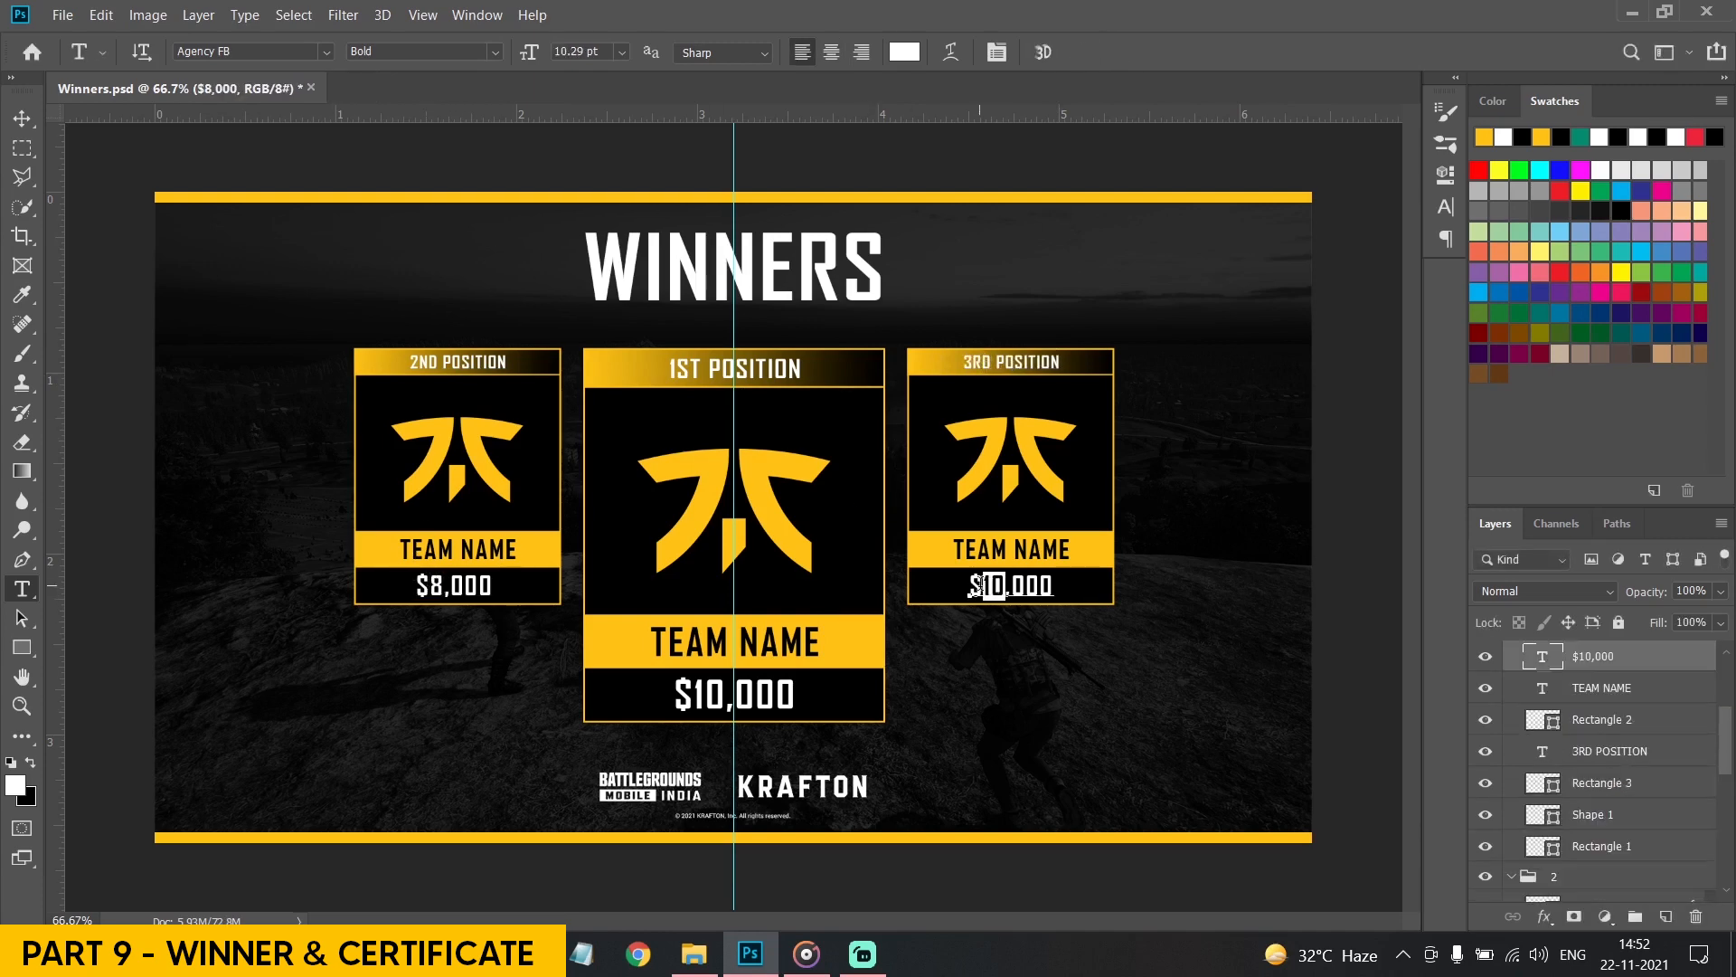
text(6)
click(563, 358)
Collapse the card groups, duplicate group 2 and place the copy directly below the second-position card
scroll(1649, 797, up, 3)
click(1518, 734)
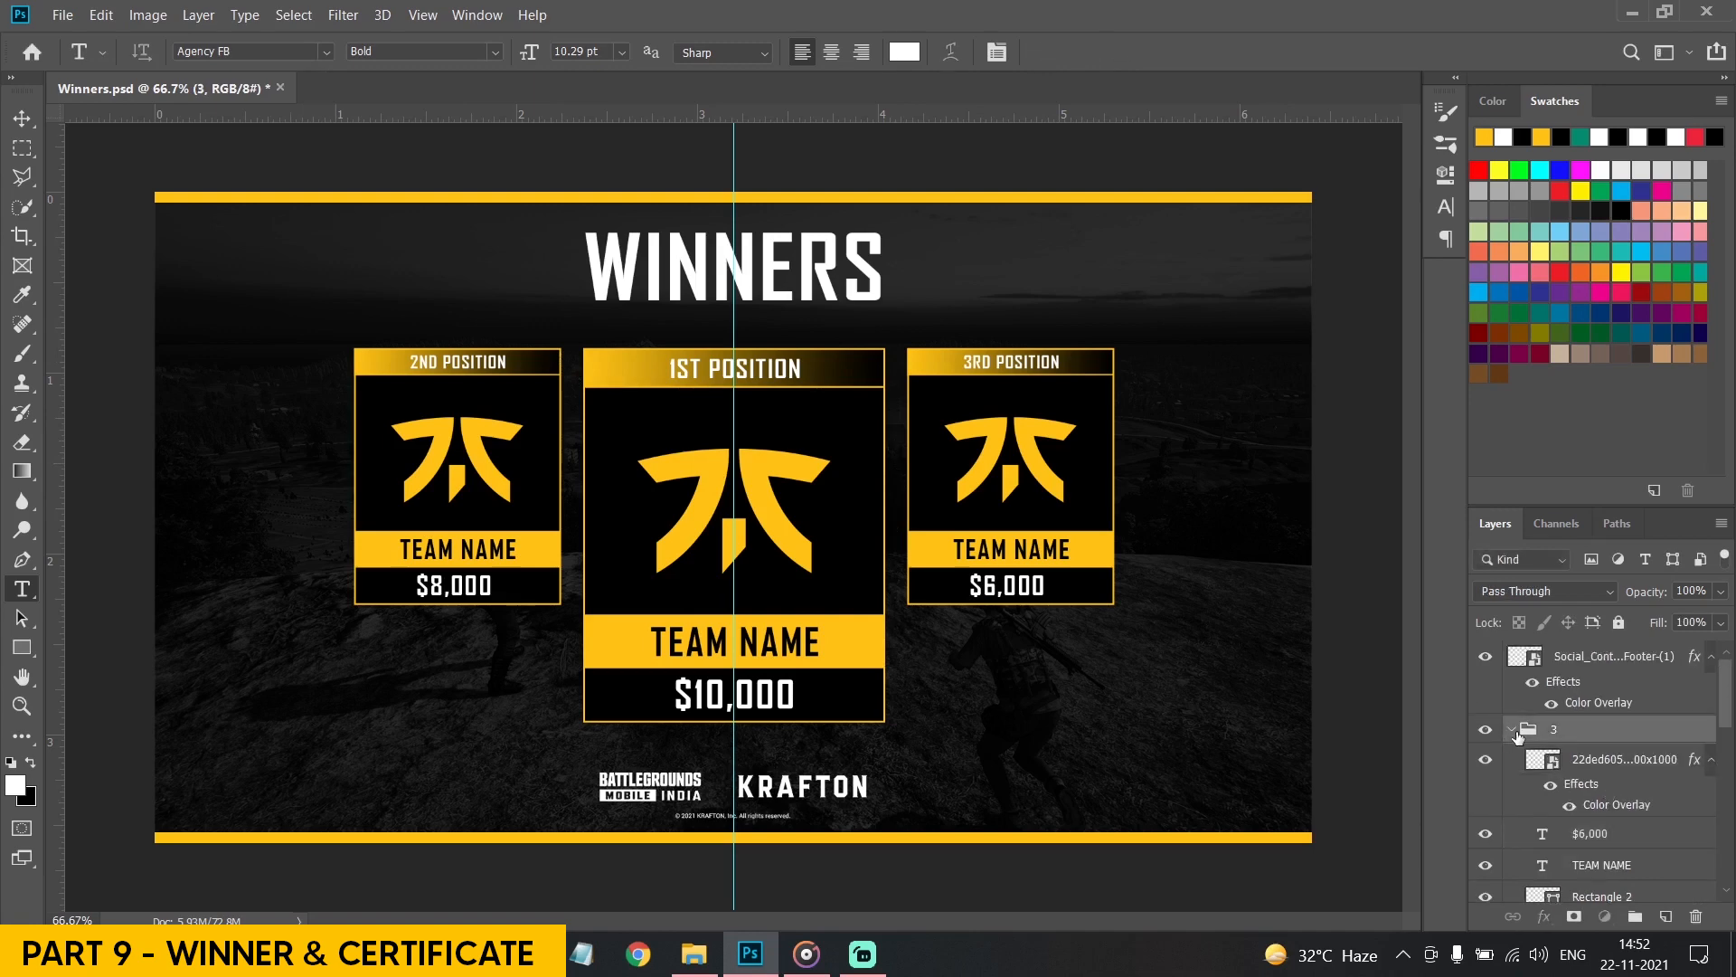
click(1512, 730)
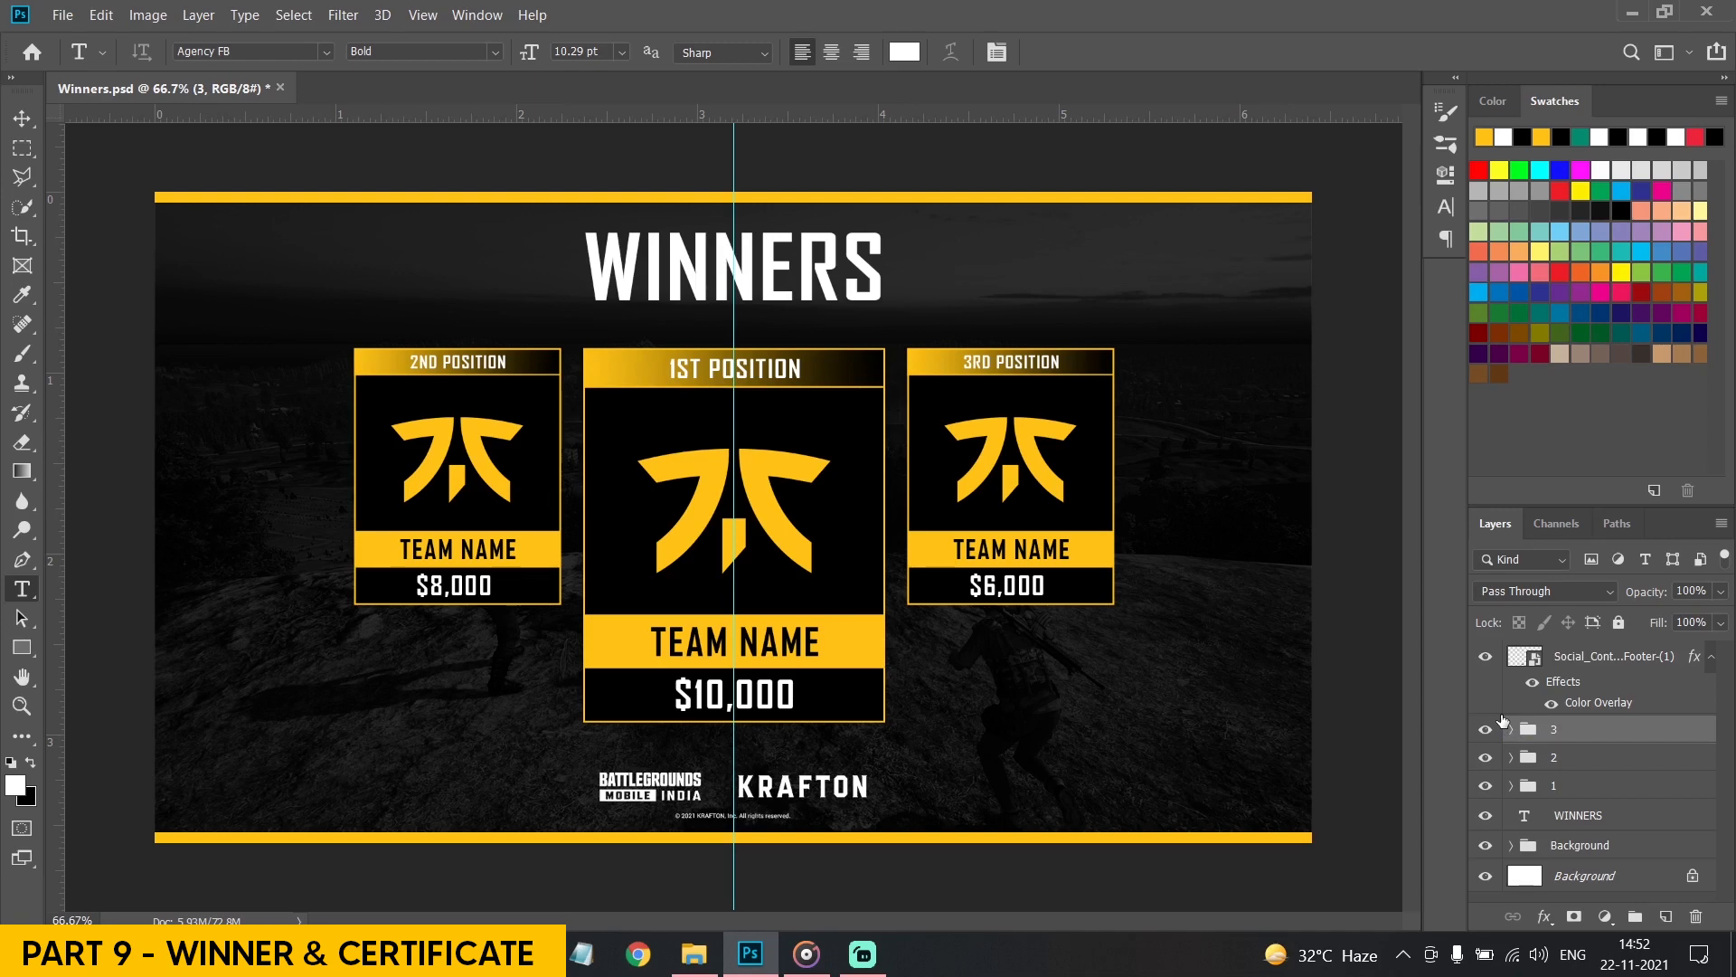
click(1553, 757)
key(ctrl+j)
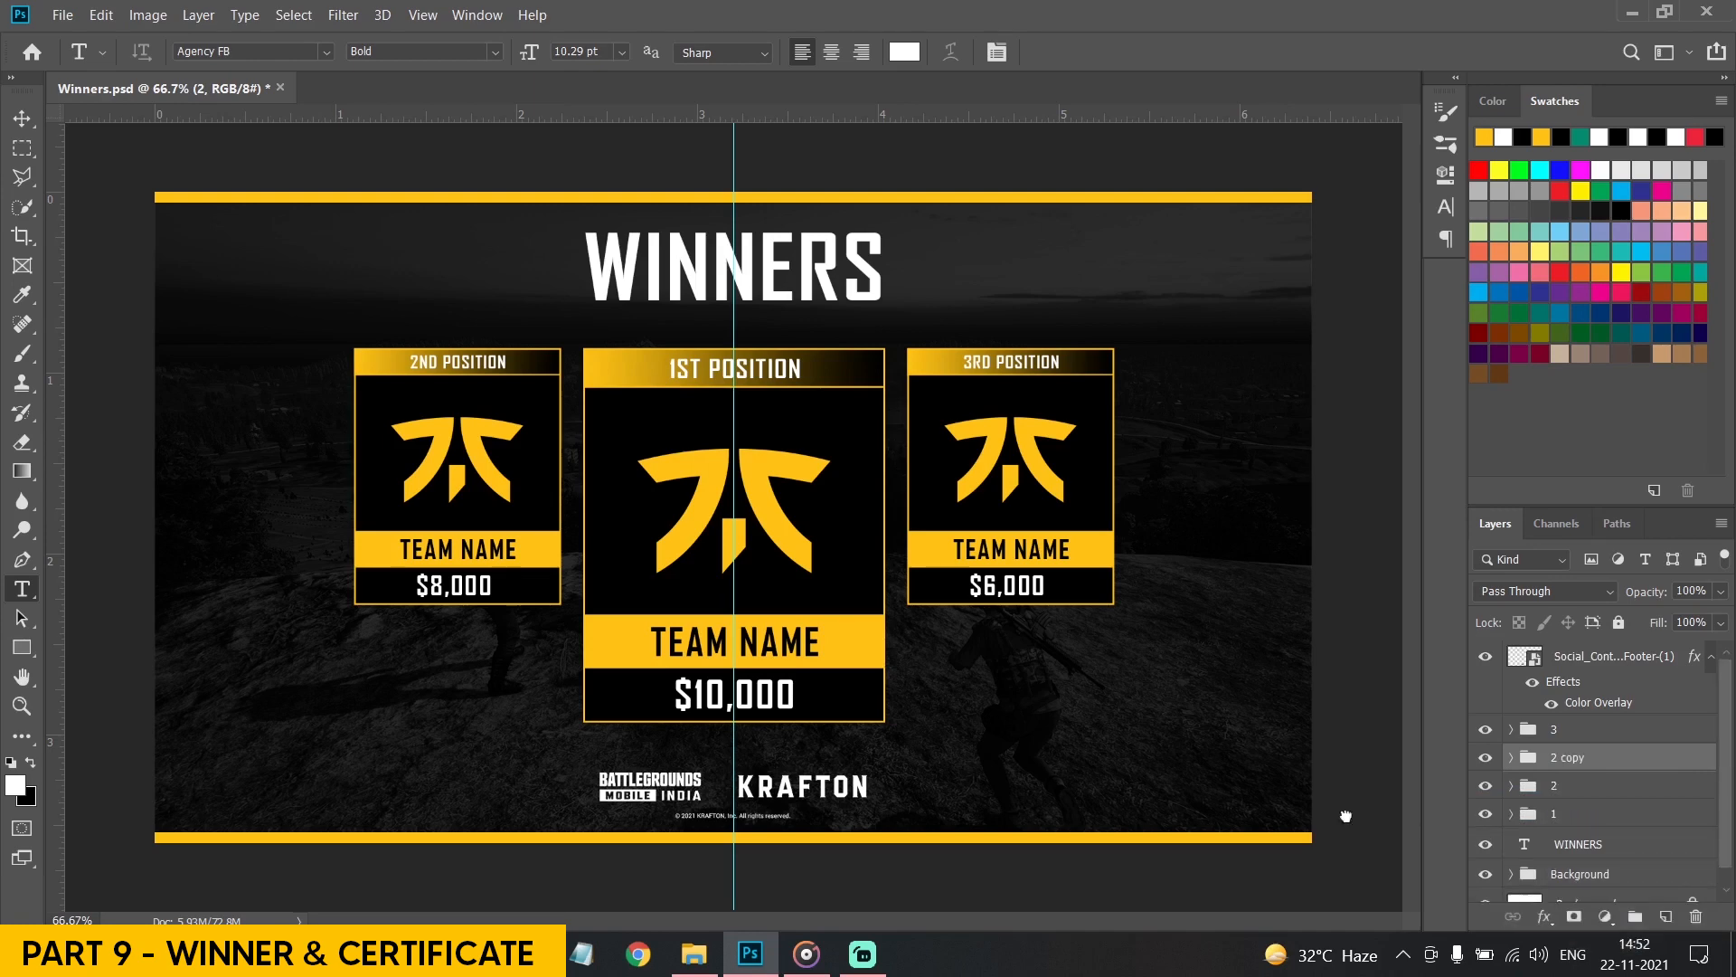
key(v)
drag(481, 564, 472, 831)
In the duplicated lower card, hide the logo and delete the text, header and band layers, keeping only Rectangle 1
click(1510, 757)
click(1600, 786)
scroll(1530, 767, down, 3)
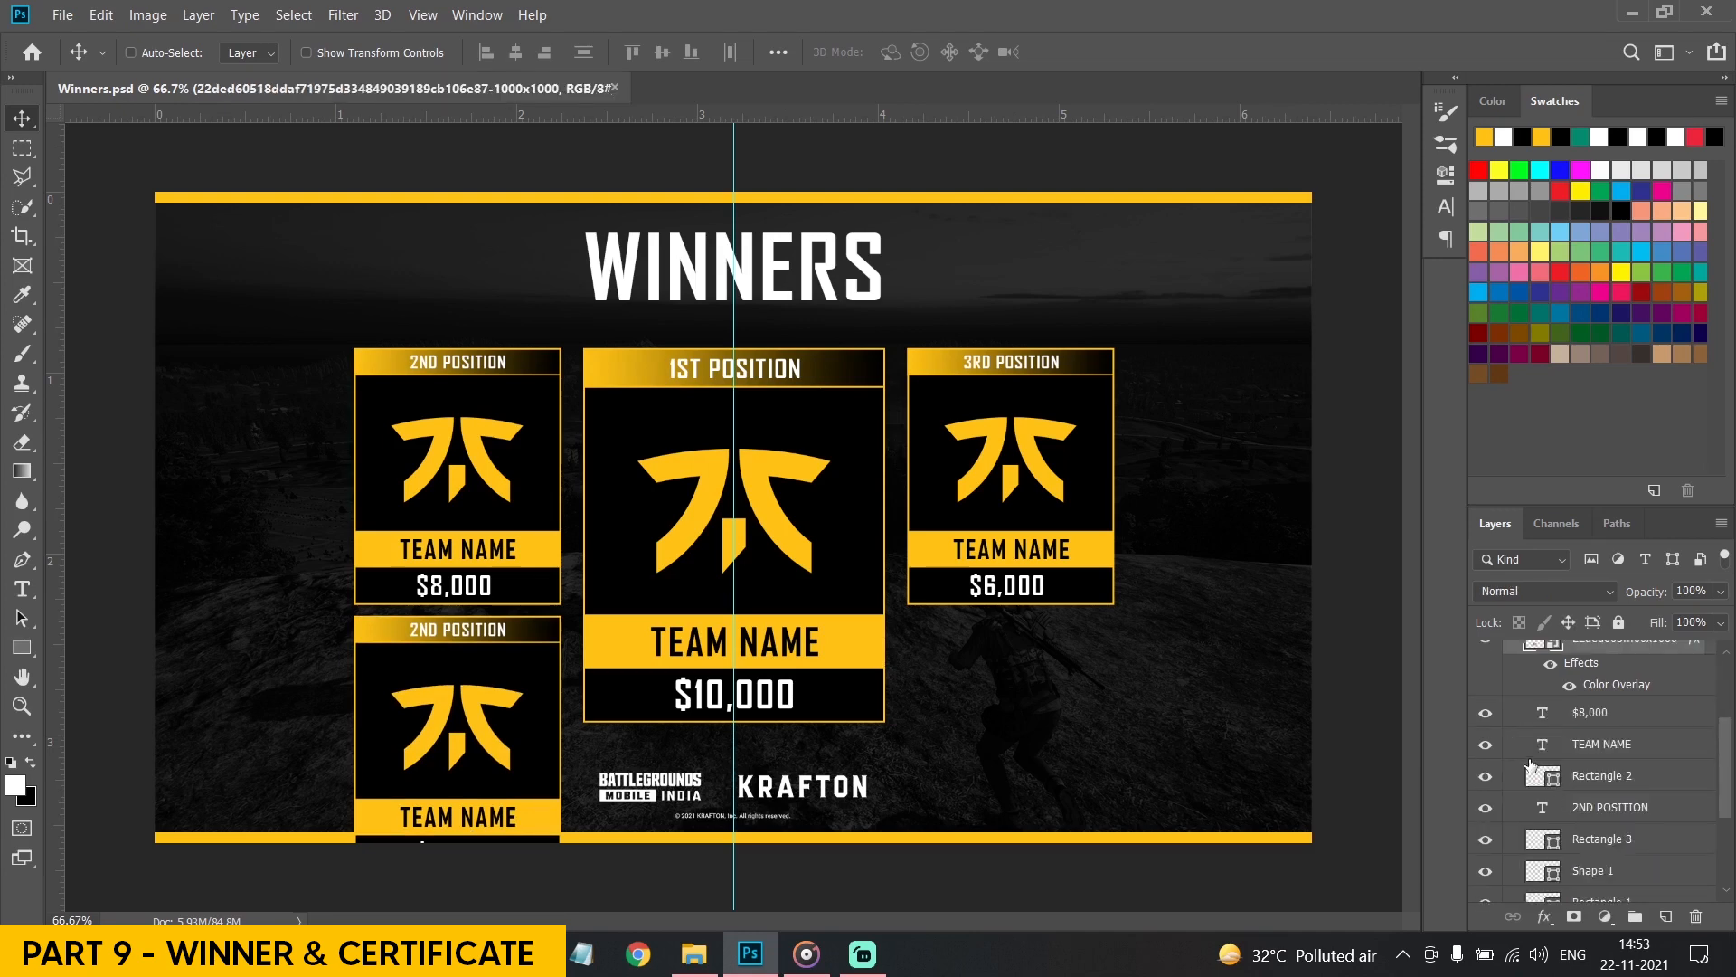
scroll(1530, 767, up, 2)
click(1485, 719)
click(1593, 794)
scroll(1593, 837, down, 3)
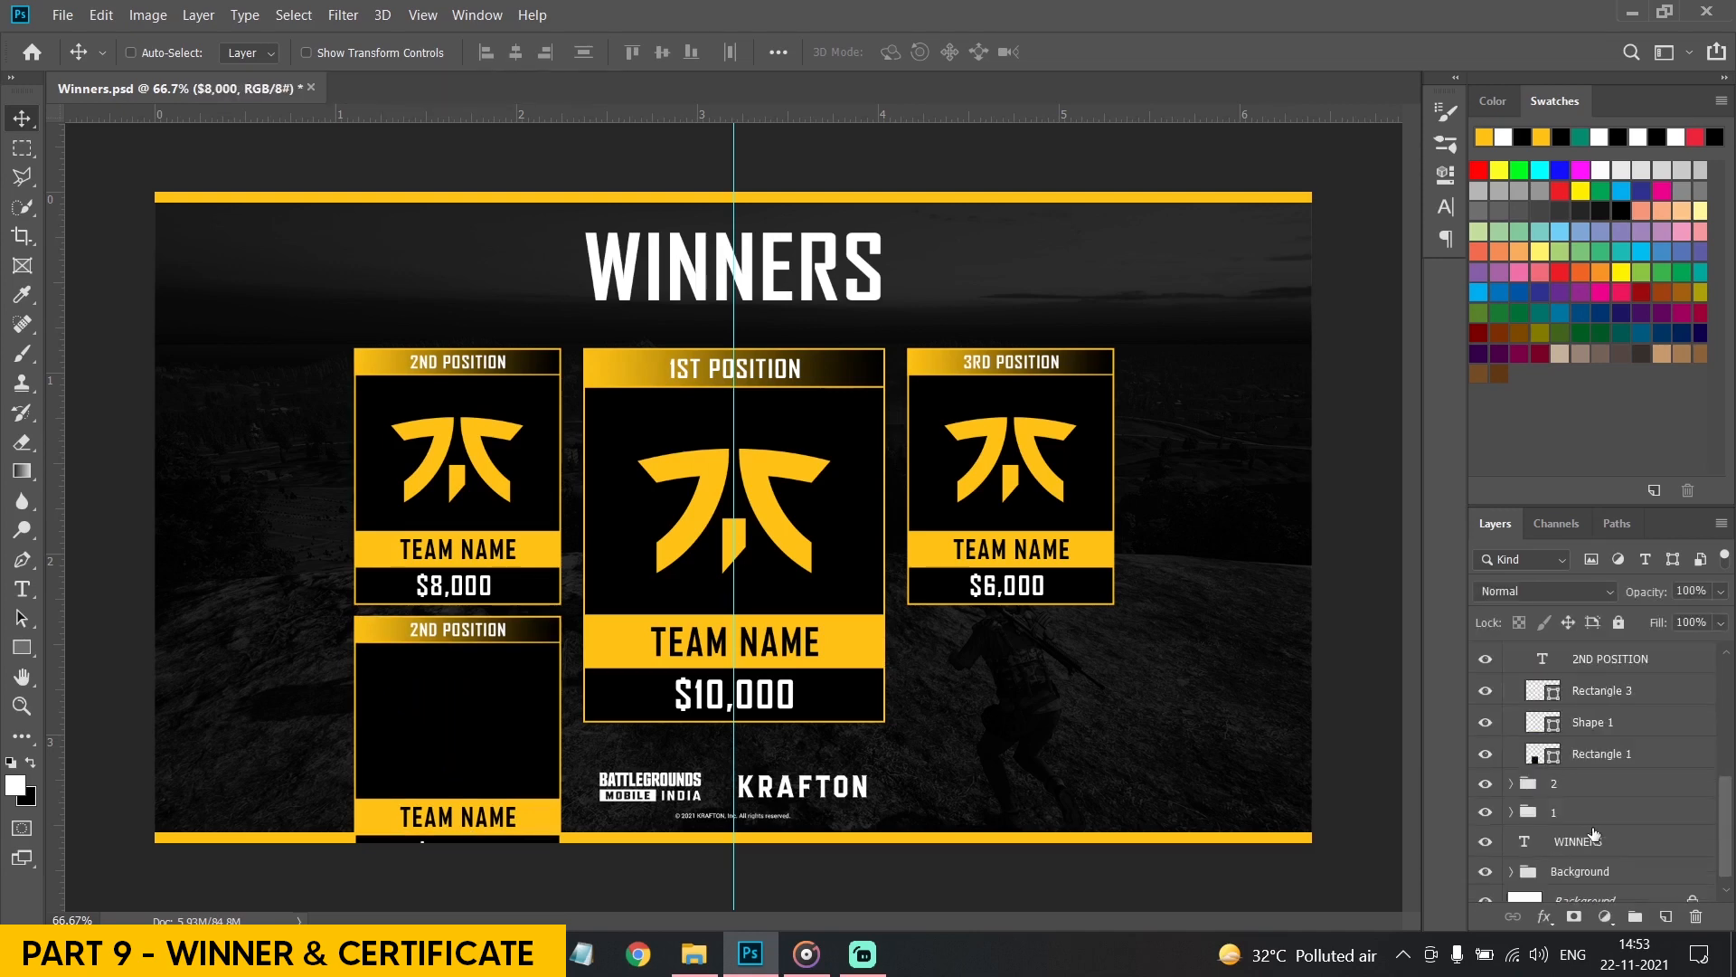
shift+click(1582, 733)
click(1696, 917)
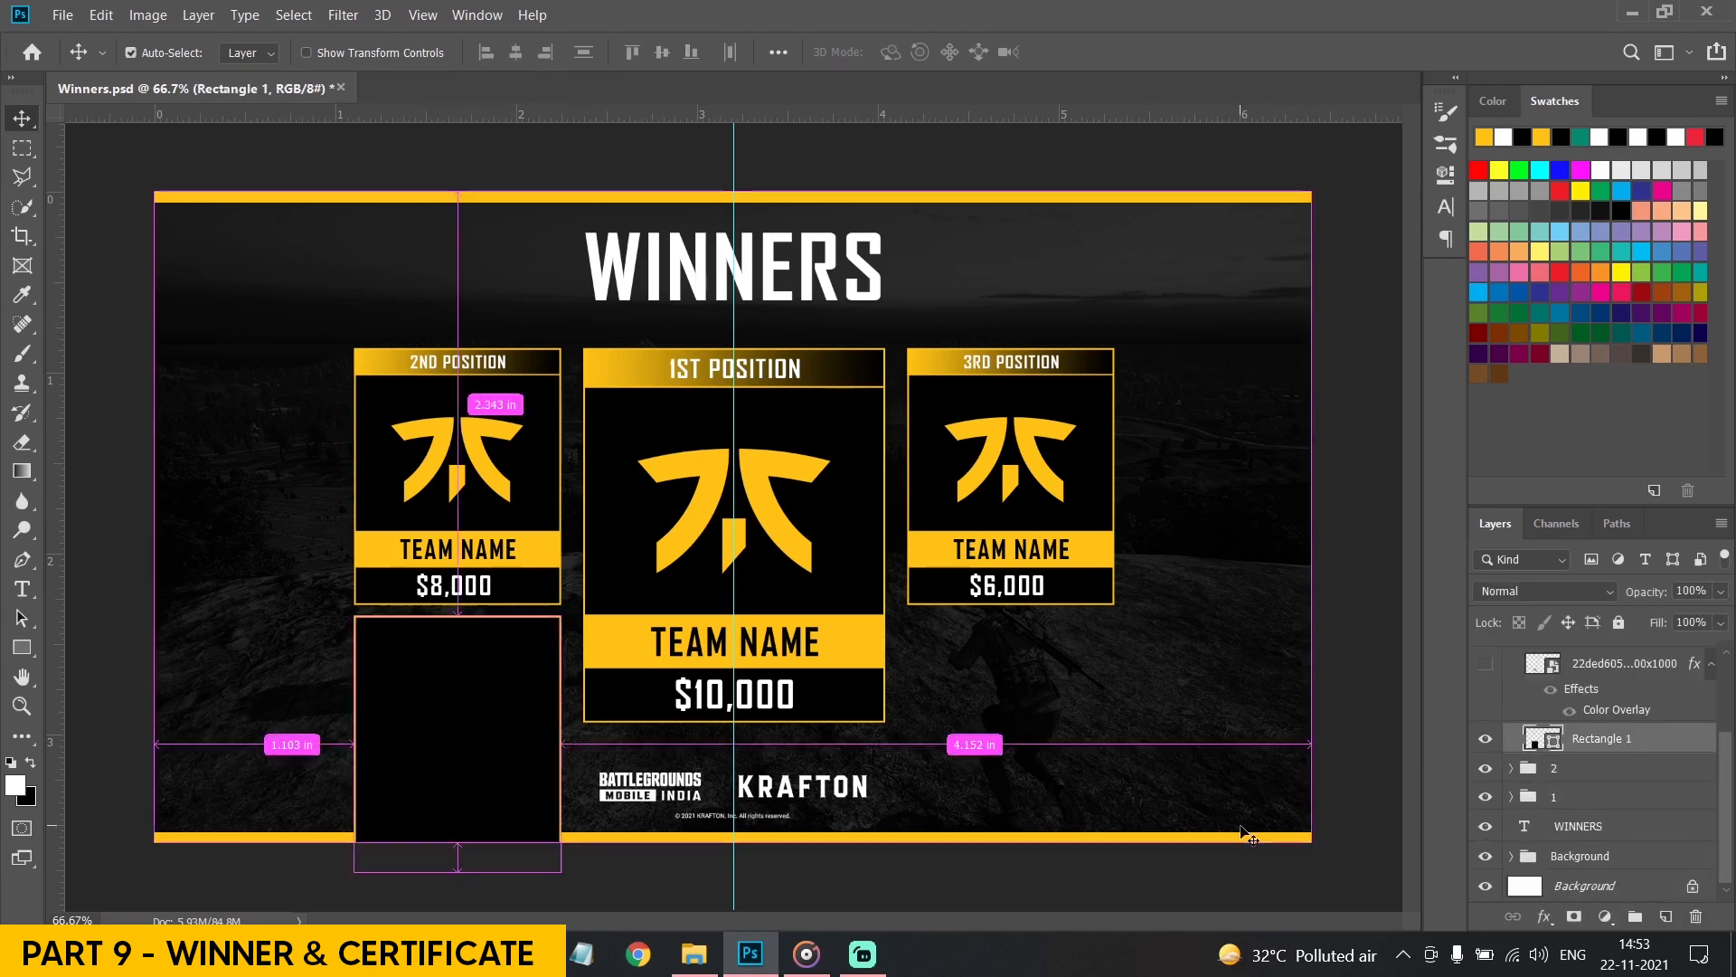
Shorten the lower box to about 41.55% of its height so its lower edge aligns with the first-position card's
key(ctrl+t)
drag(480, 872, 480, 720)
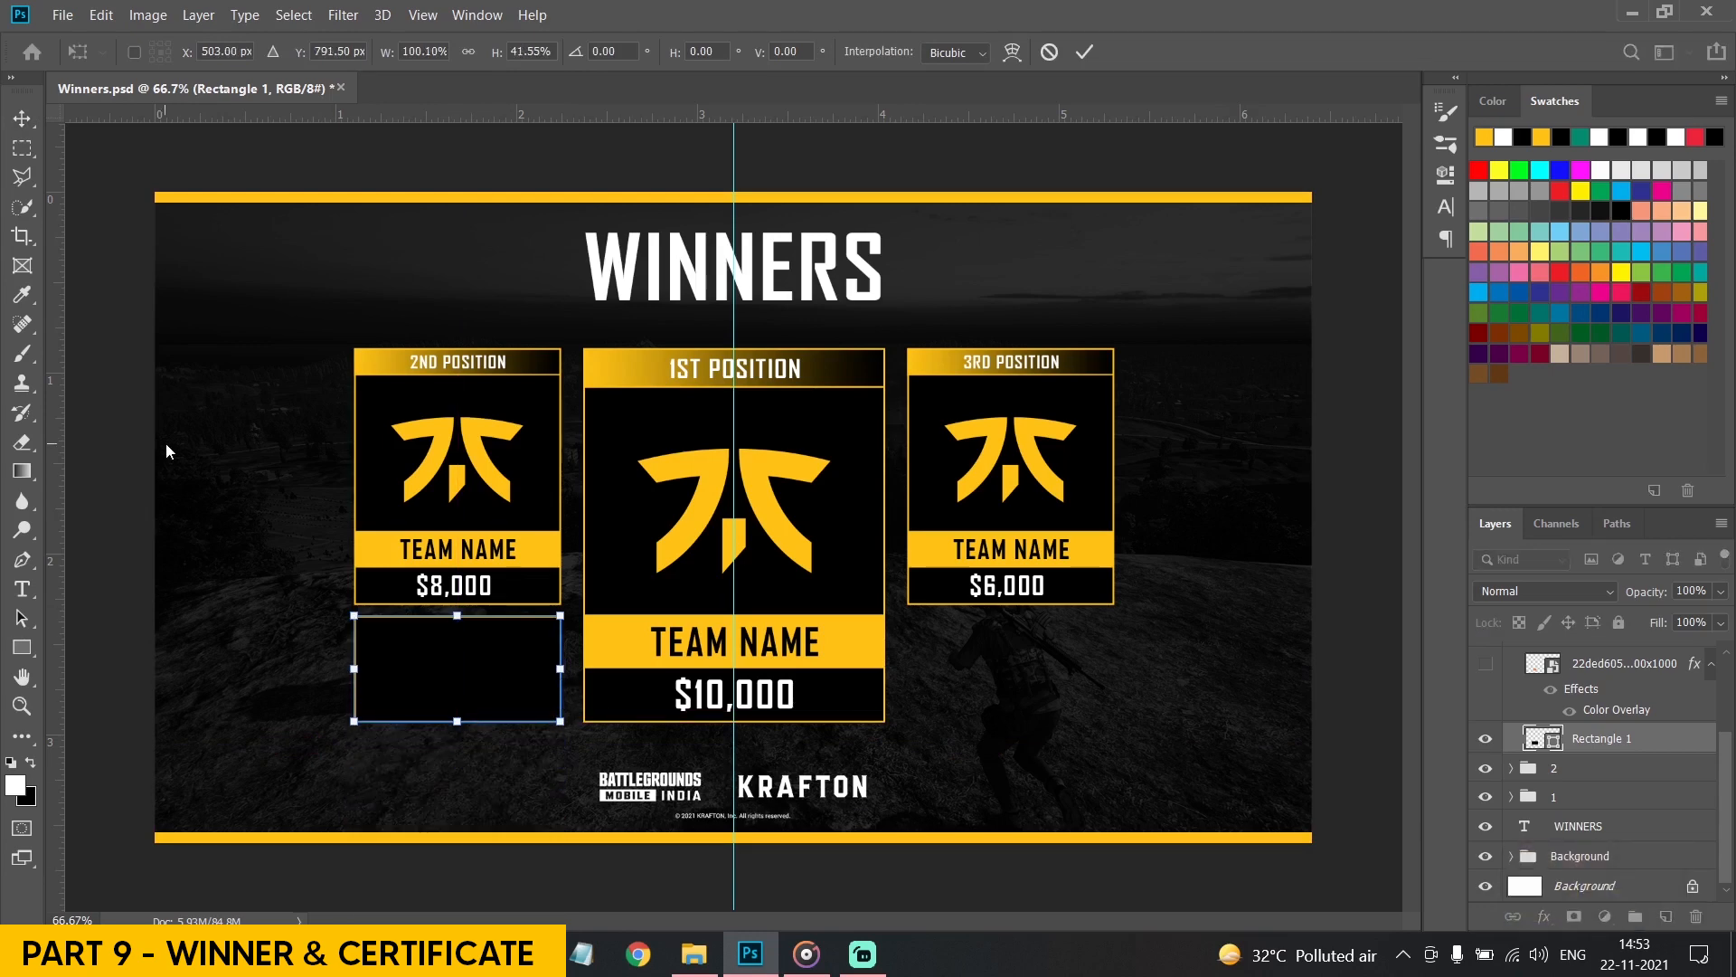
key(Return)
key(ctrl+equal)
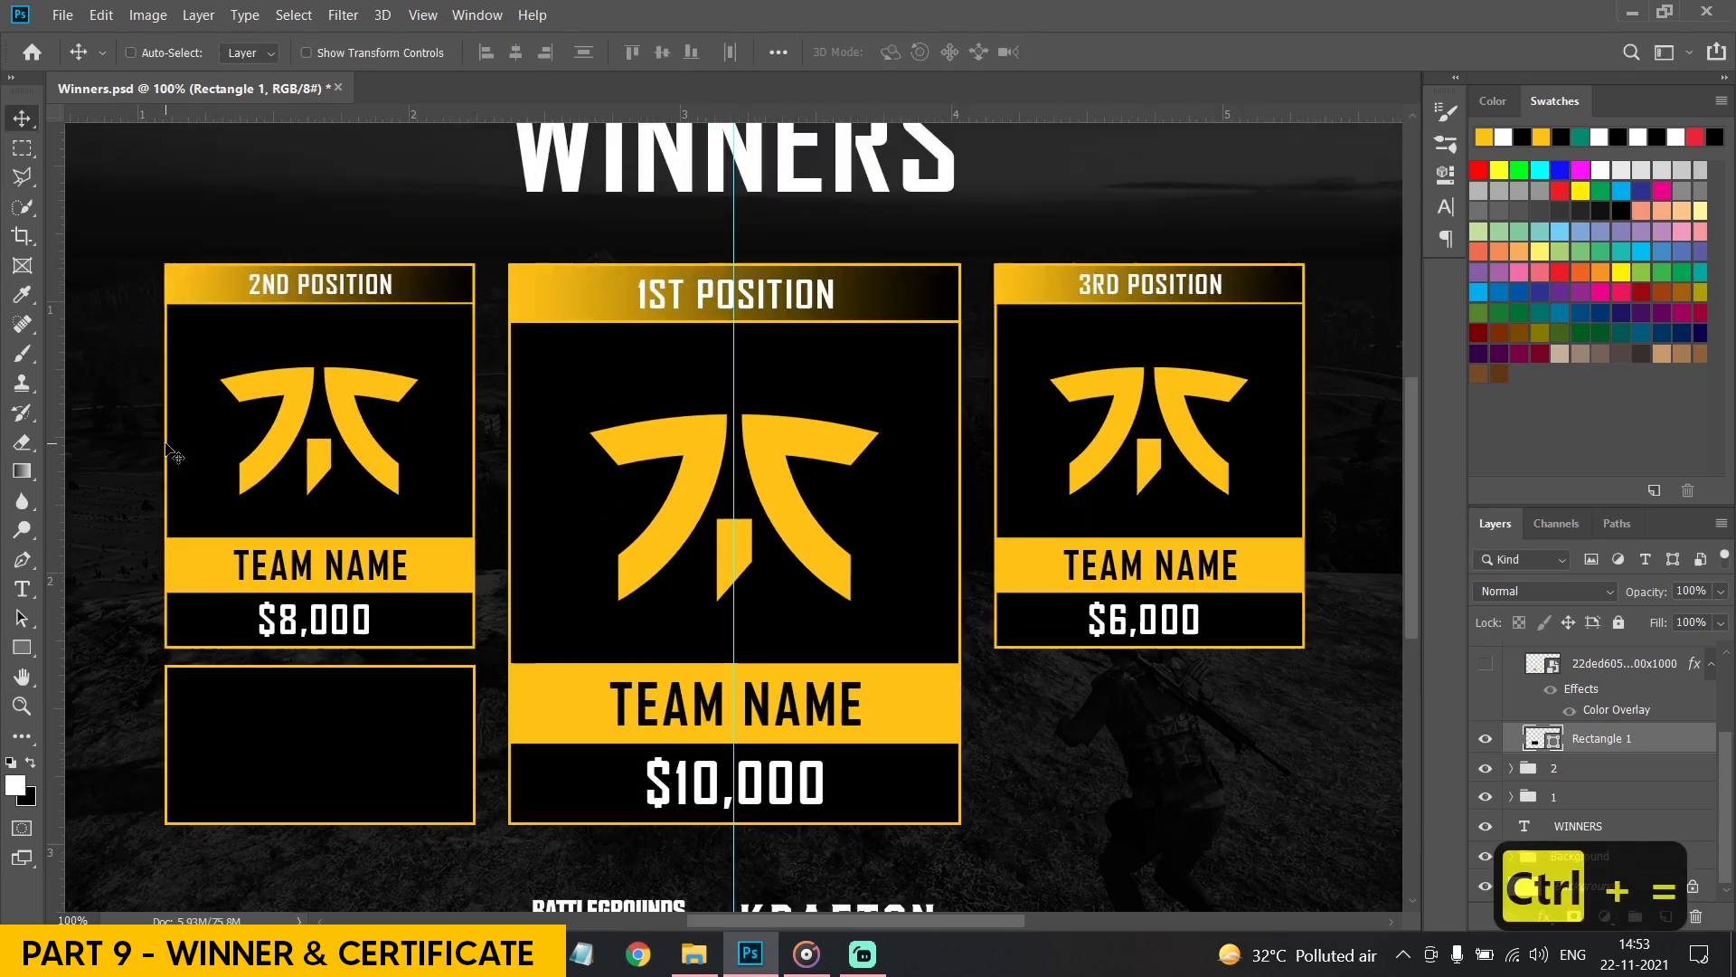
key(ctrl+equal)
scroll(586, 496, down, 3)
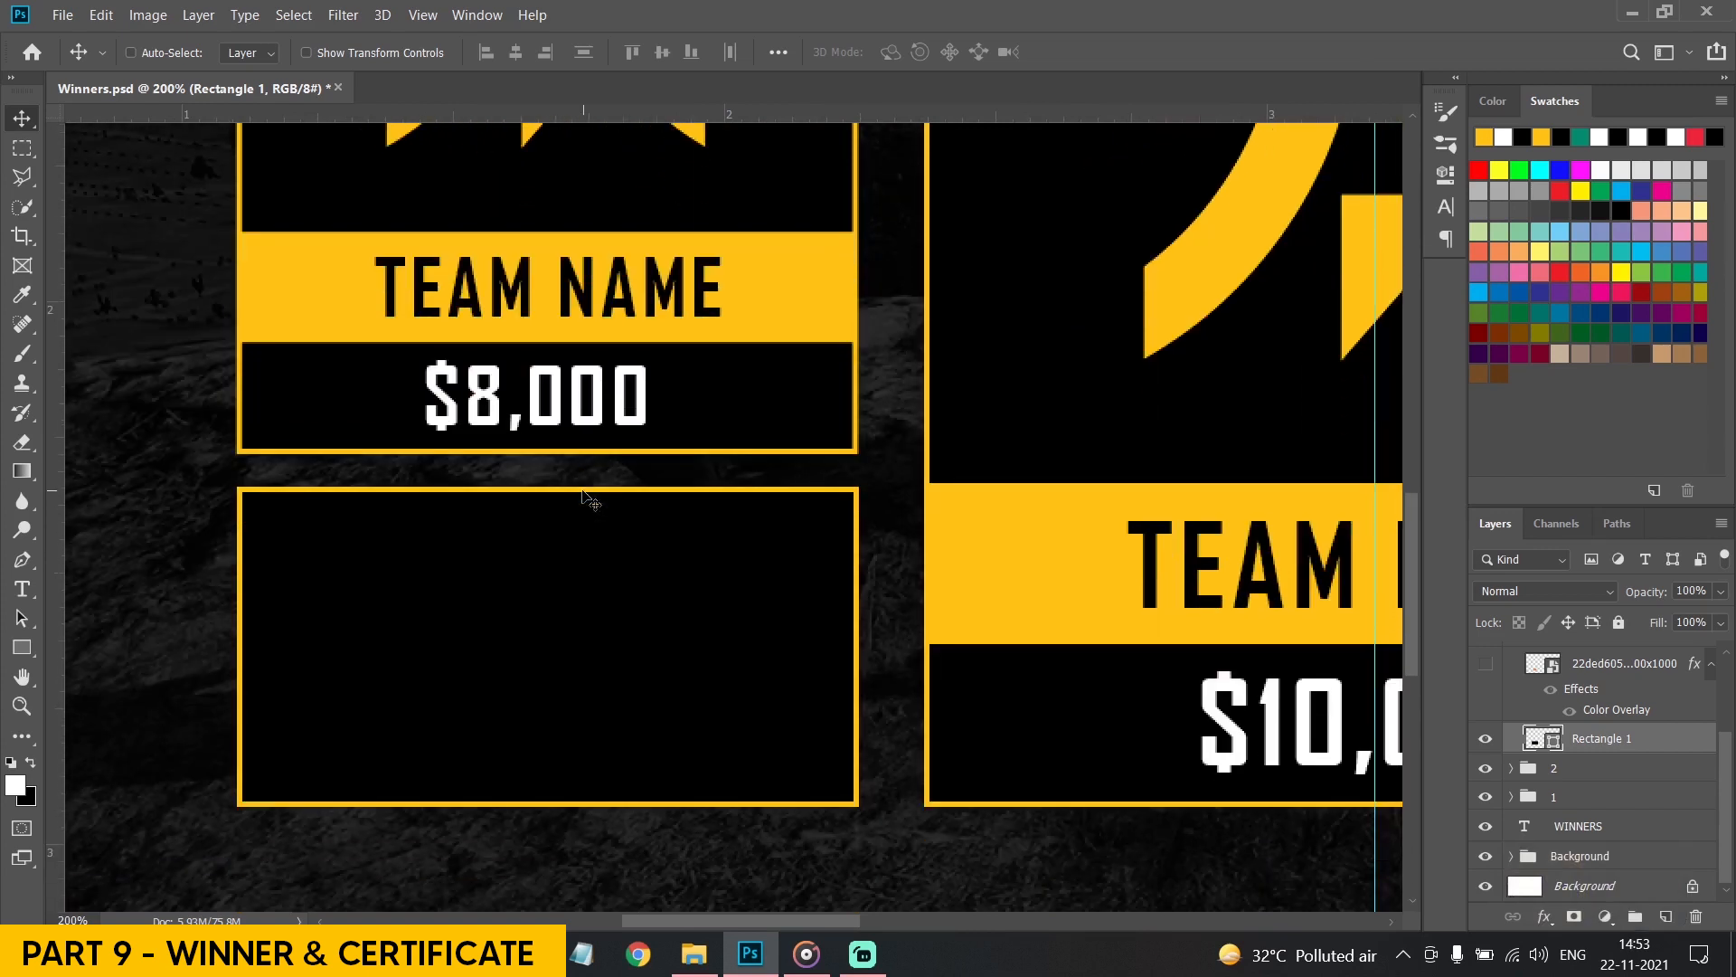
click(26, 650)
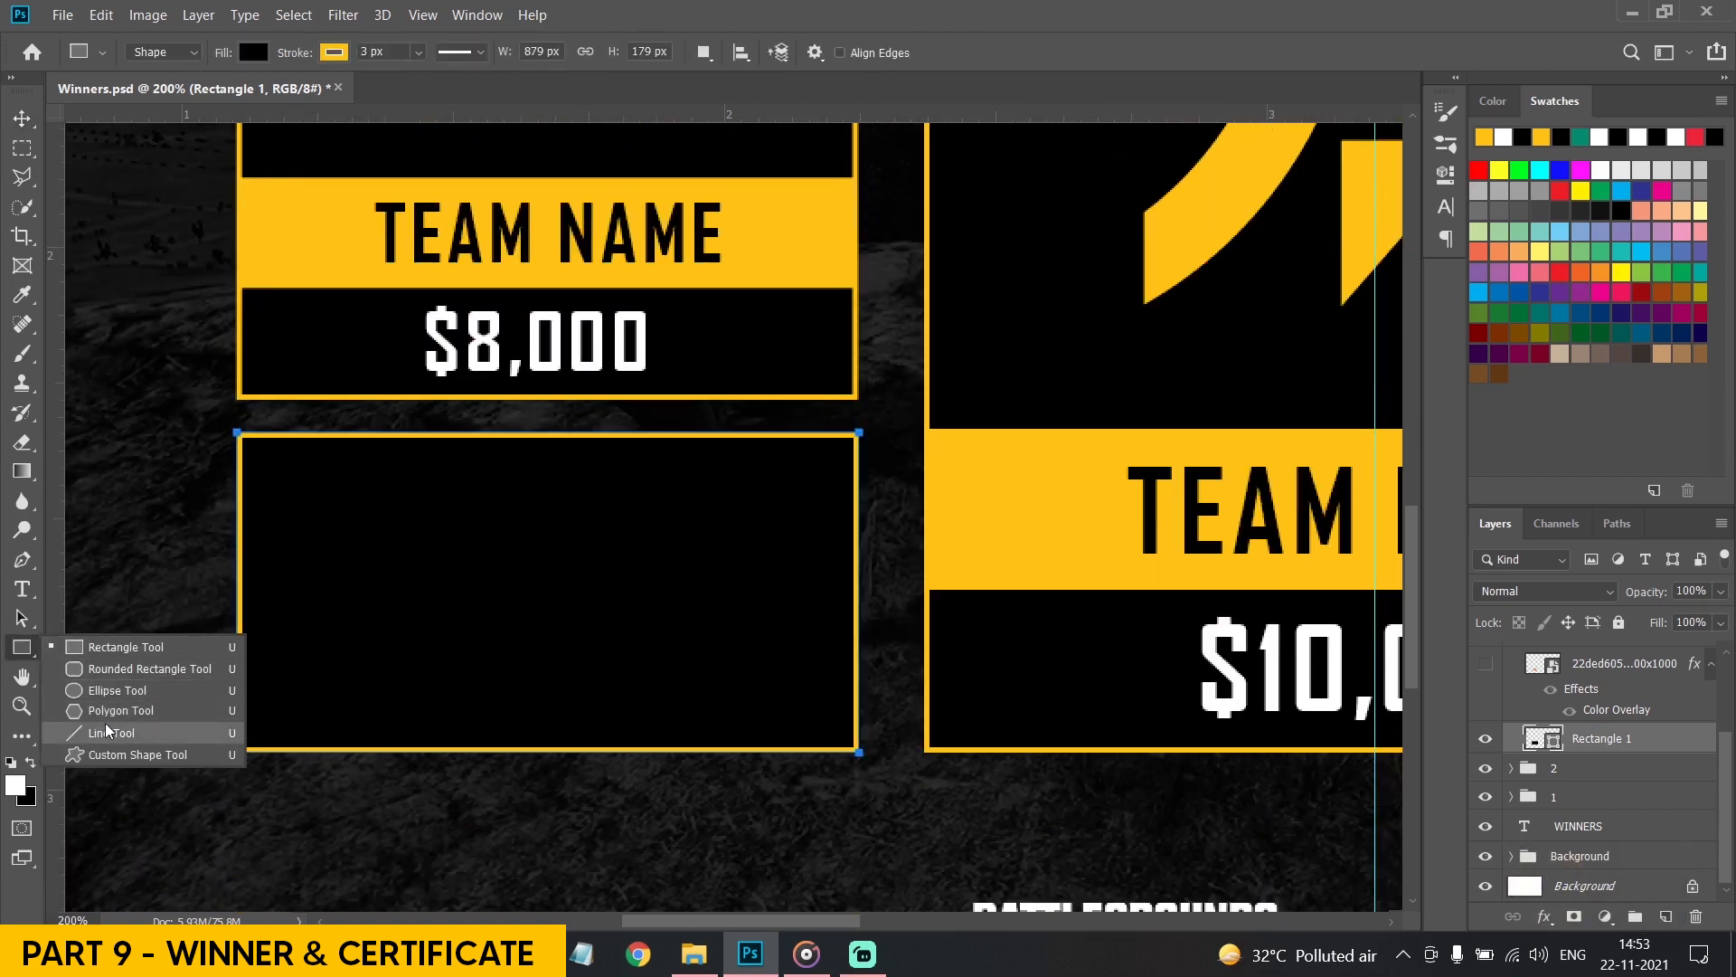
click(111, 732)
drag(454, 436, 455, 749)
click(253, 52)
click(146, 170)
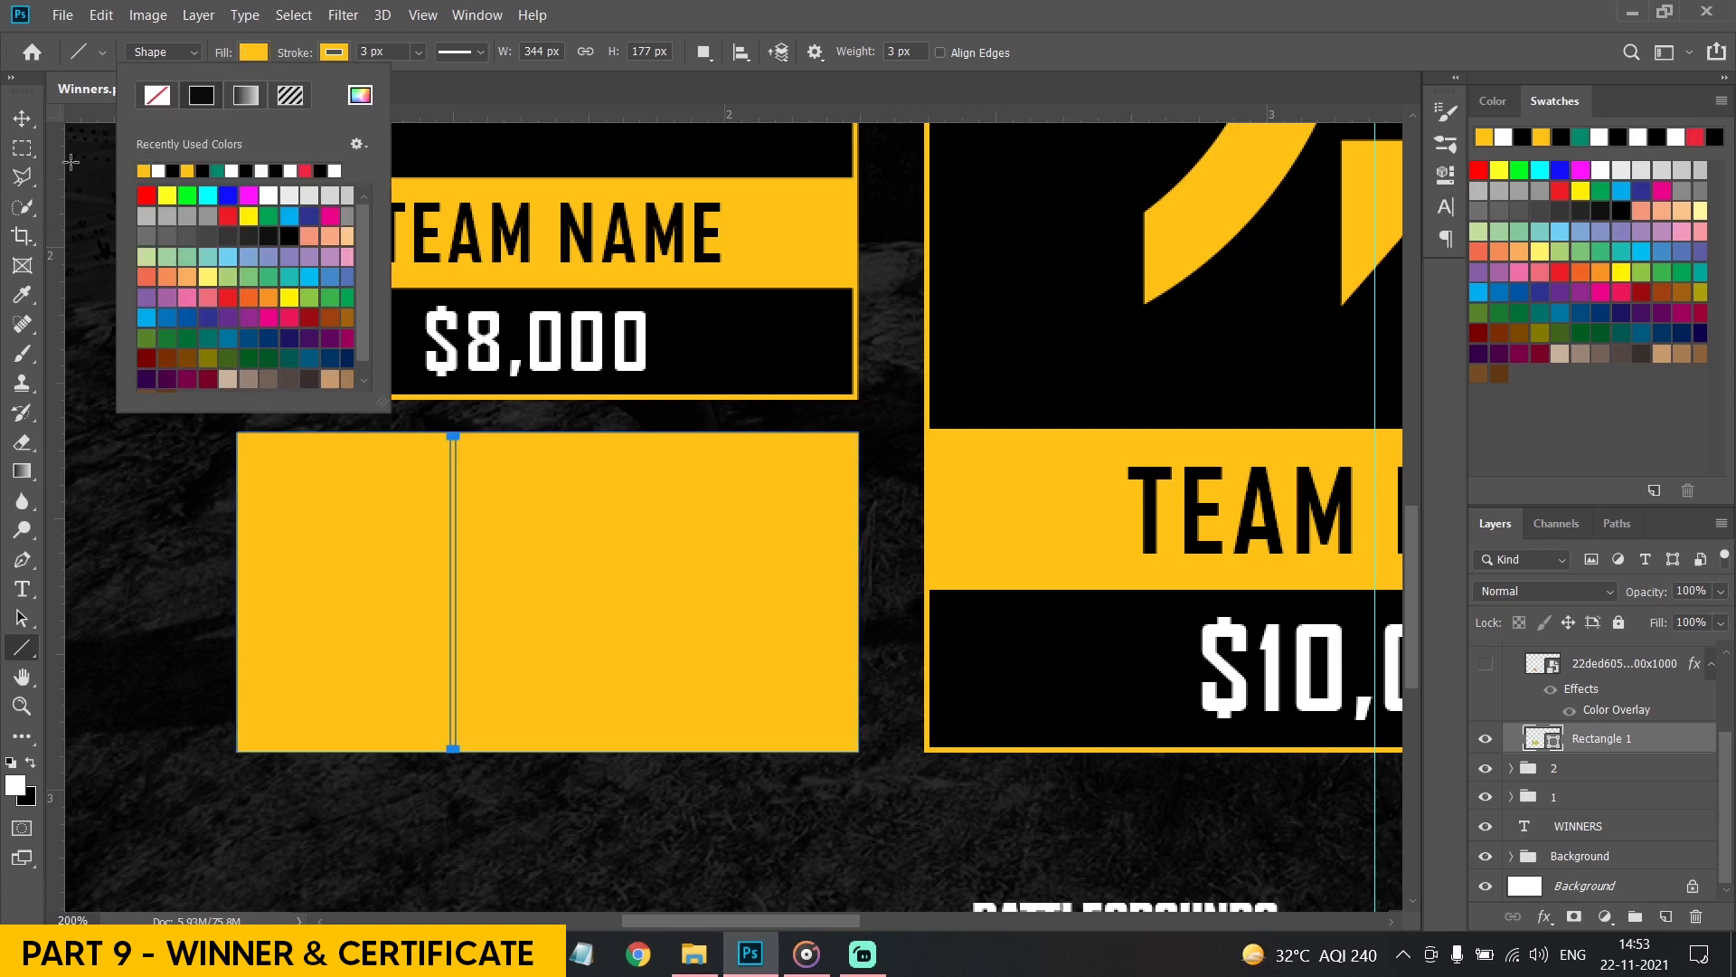
key(v)
key(ctrl+z)
click(22, 648)
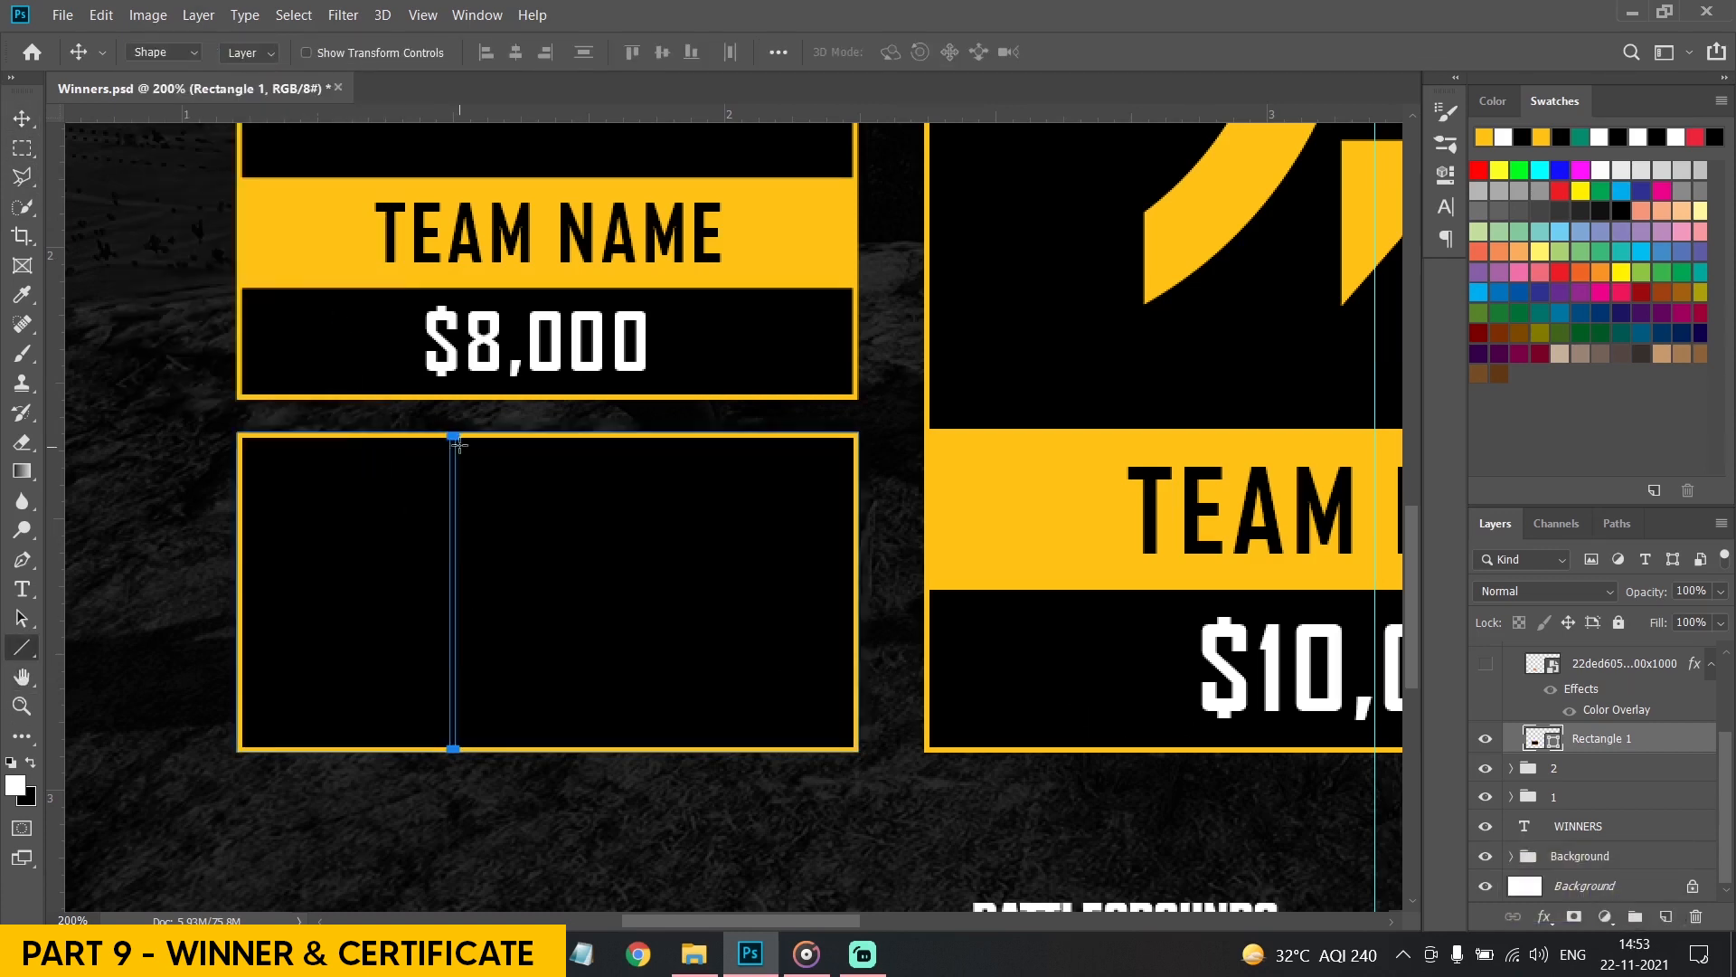
key(ctrl+z)
Draw a vertical divider line 3 px wide and 175 px tall across the empty box, about a third in from its left edge
drag(435, 435, 435, 749)
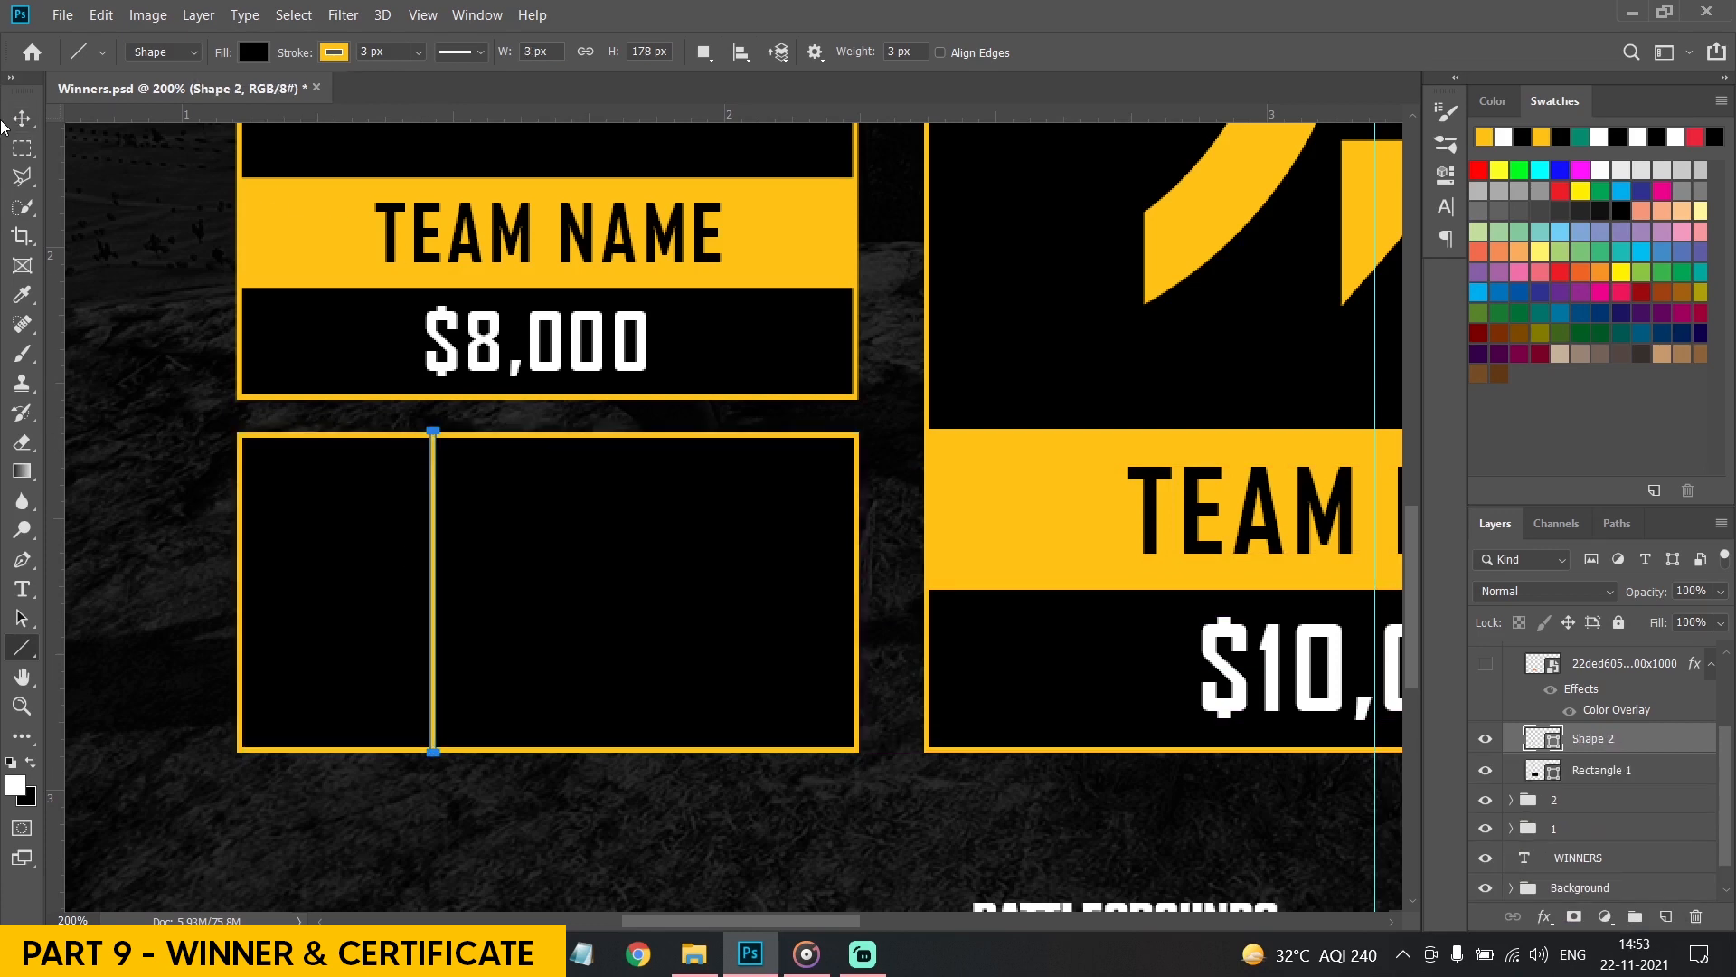
key(v)
drag(511, 529, 512, 529)
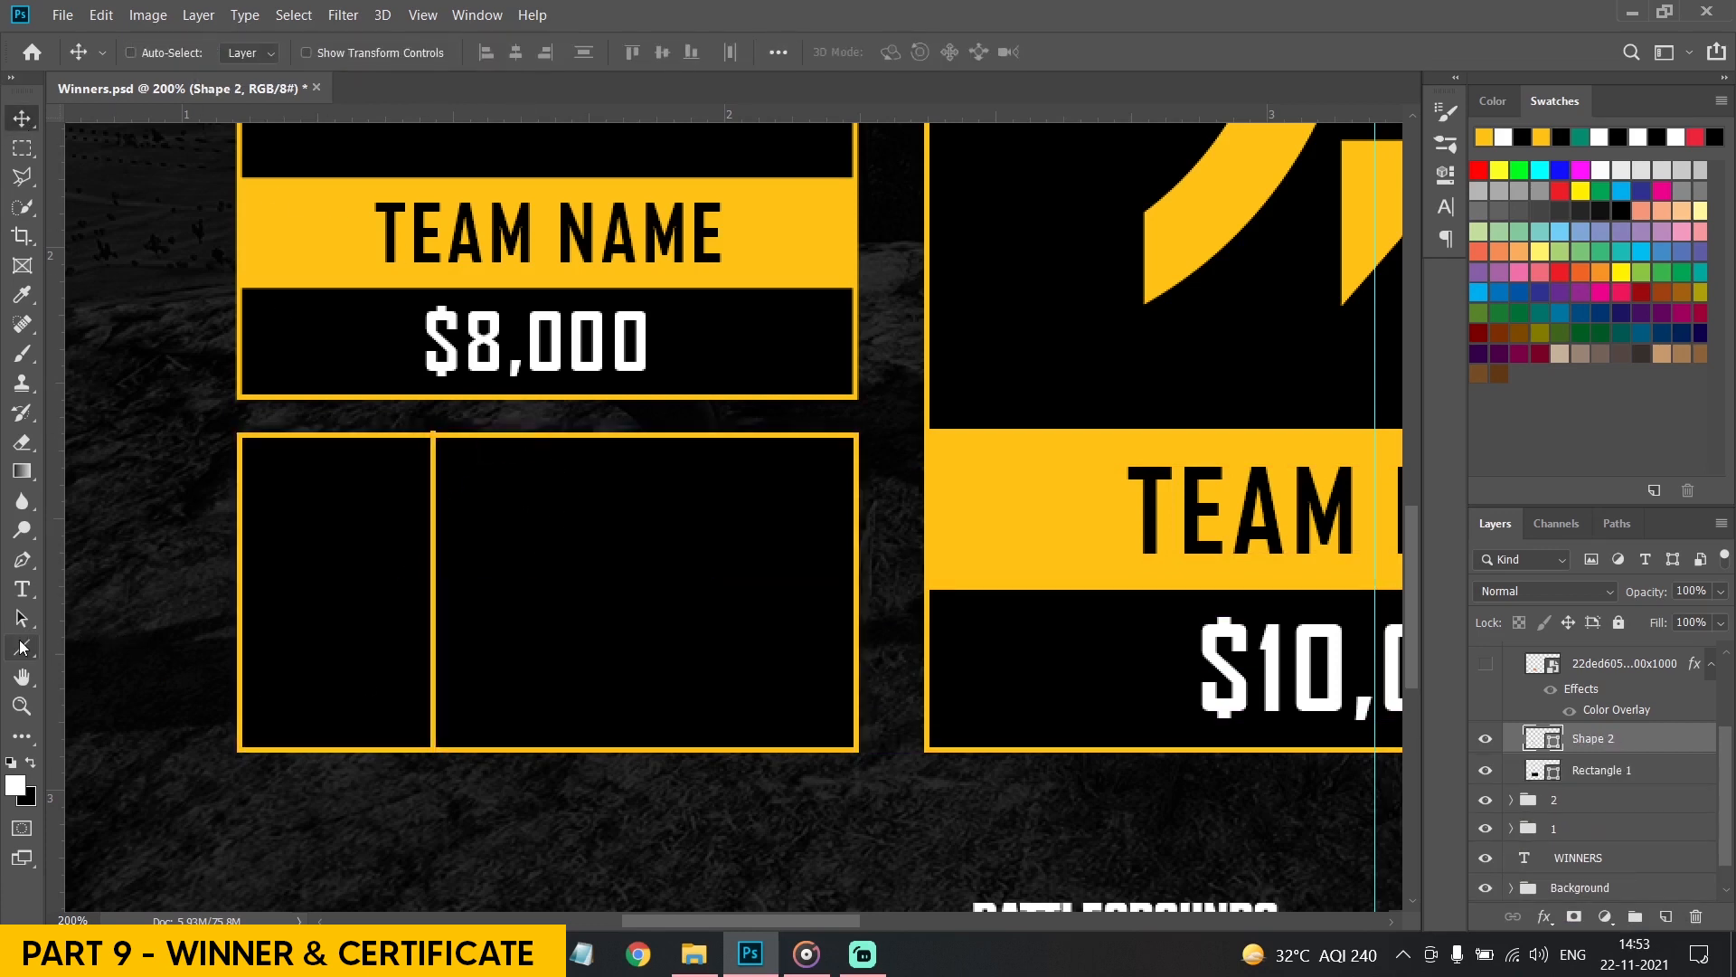
key(u)
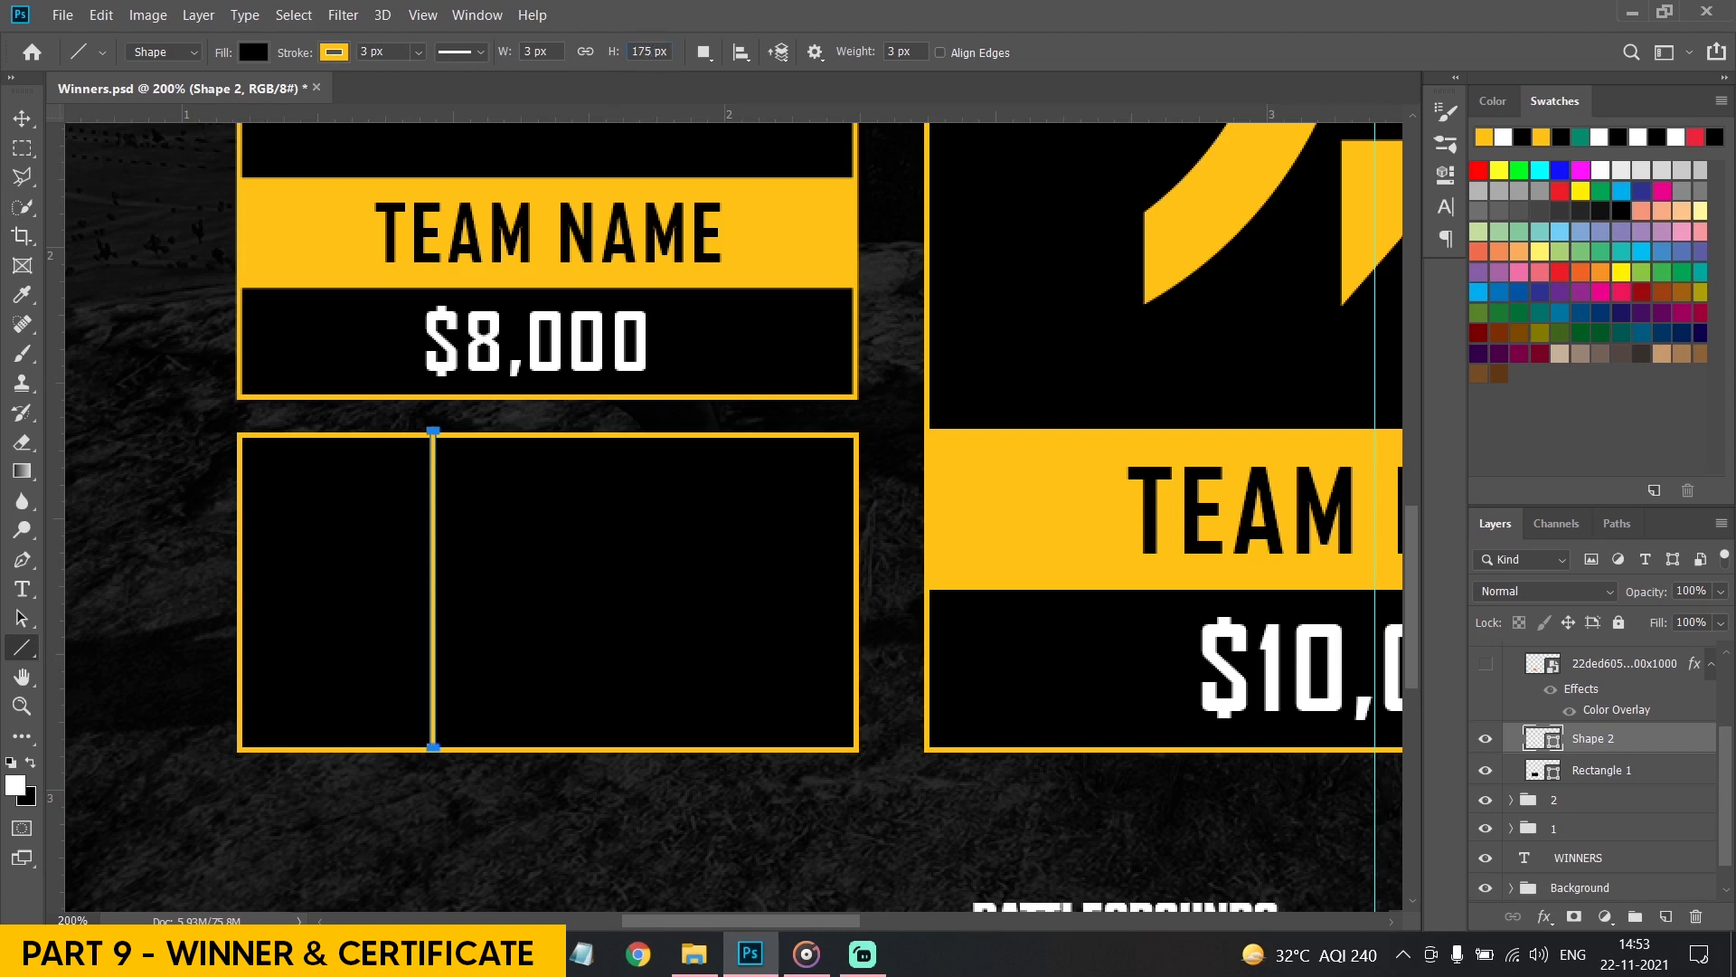
click(20, 118)
drag(604, 524, 633, 524)
click(20, 653)
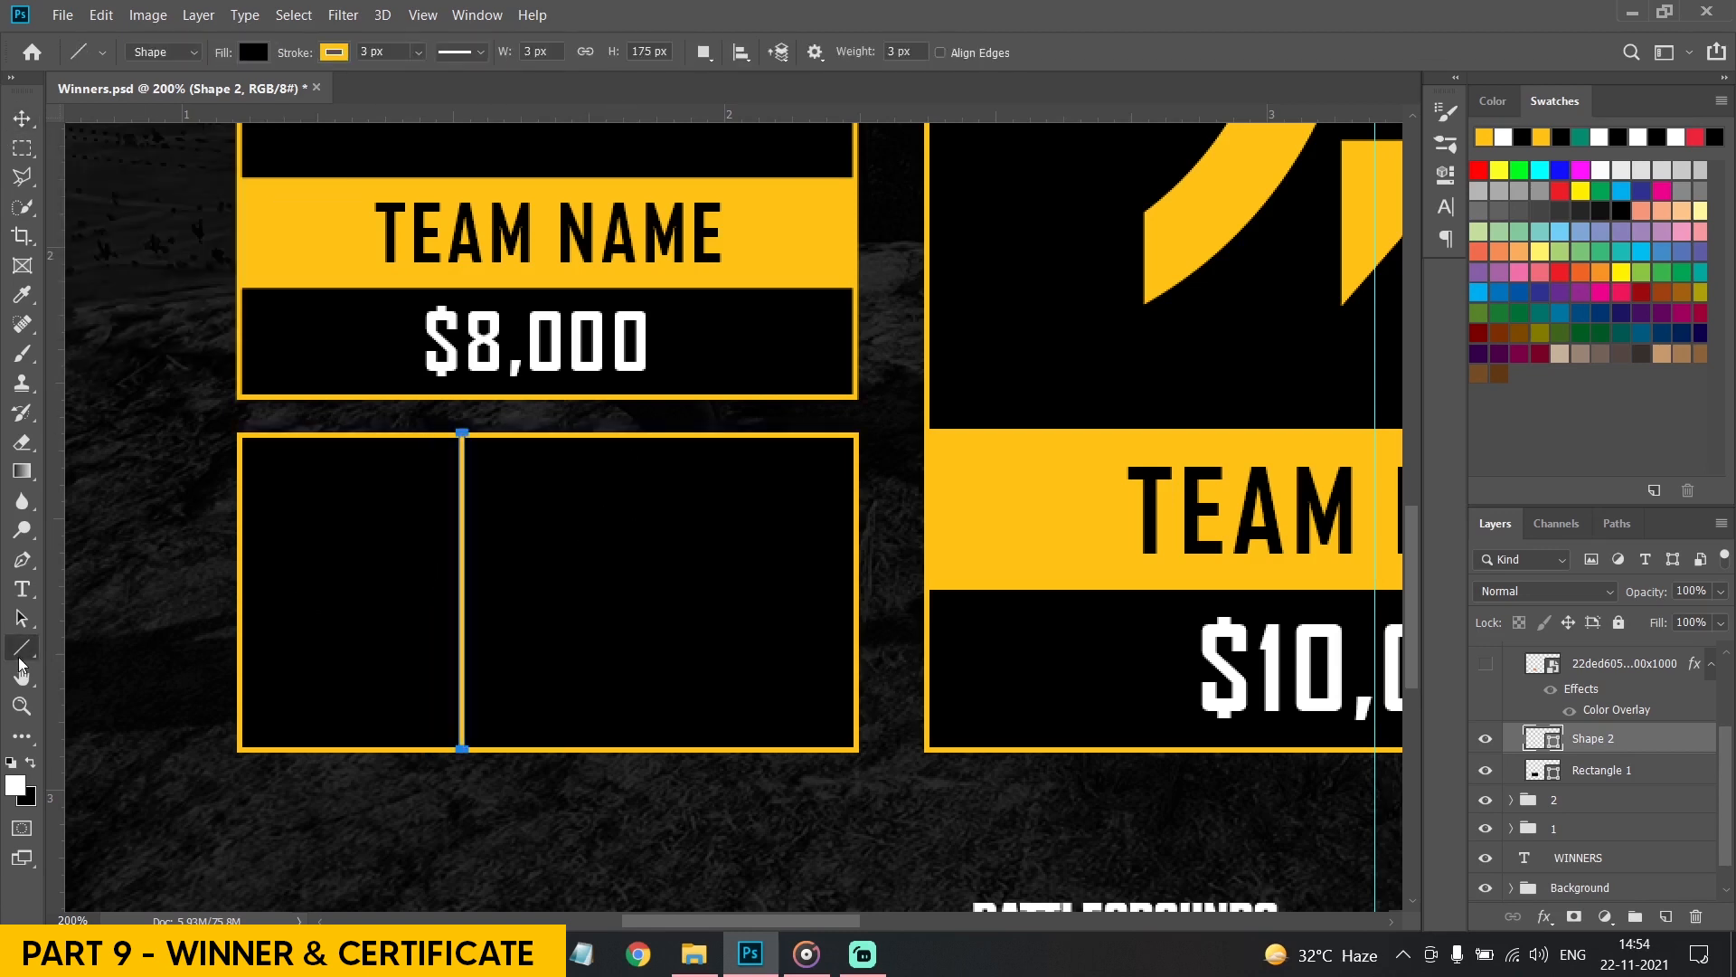
drag(240, 676, 418, 680)
key(ctrl+z)
Shift the divider line slightly further right, to about 39% of the empty box's width
key(v)
mouse_move(555, 508)
mouse_down()
mouse_move(586, 511)
mouse_move(571, 508)
mouse_up()
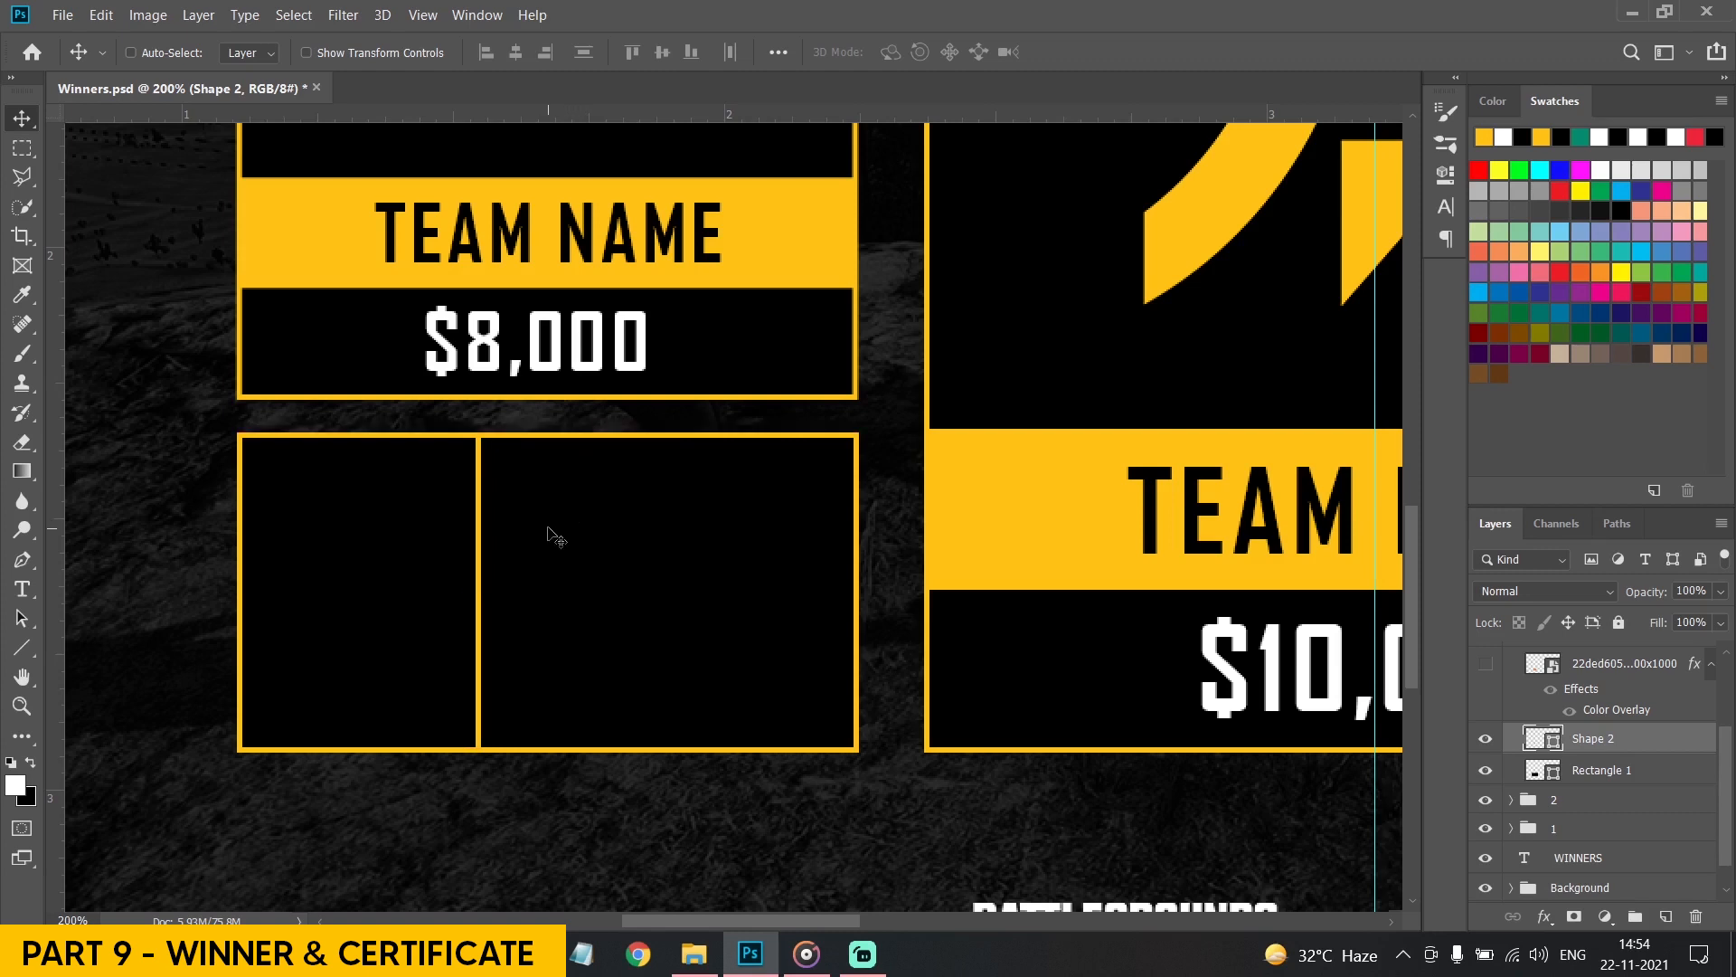
Nudge the divider slightly right and draw a horizontal line about 209 px wide from it to the box's right edge, near the top
drag(615, 644, 622, 646)
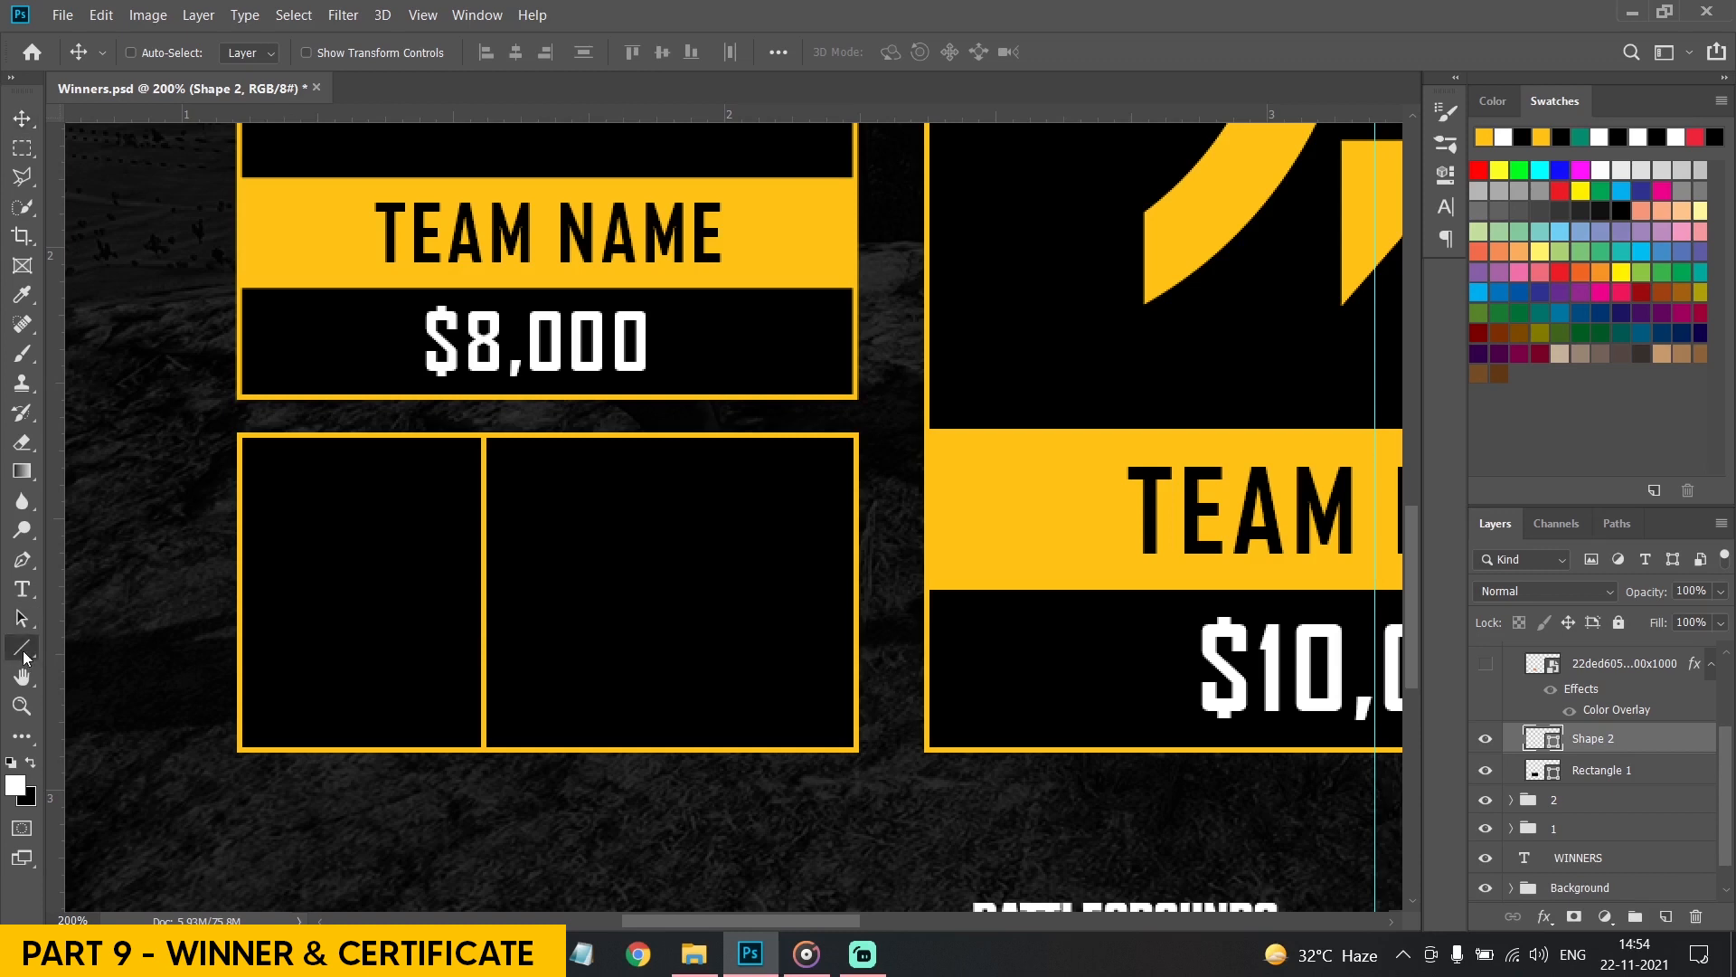
click(24, 650)
drag(484, 500, 857, 520)
Draw a rectangle about 208 x 36 px filling the space between the box's top edge and the horizontal line
right_click(22, 647)
click(117, 640)
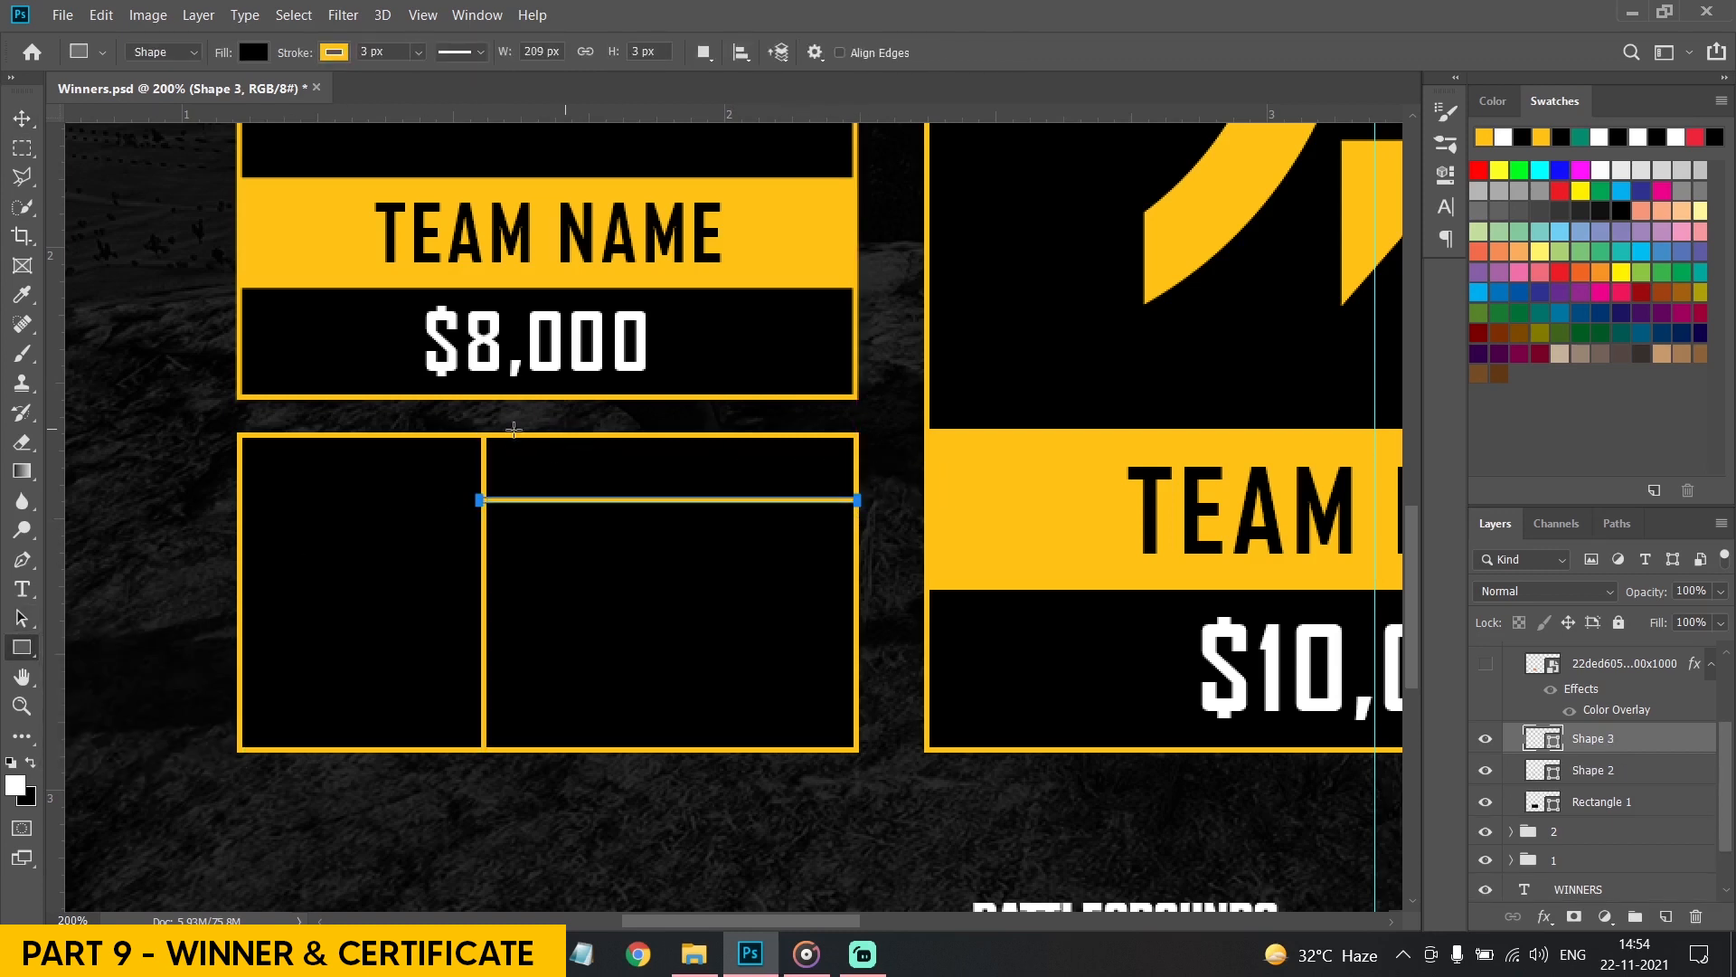
drag(482, 435, 857, 500)
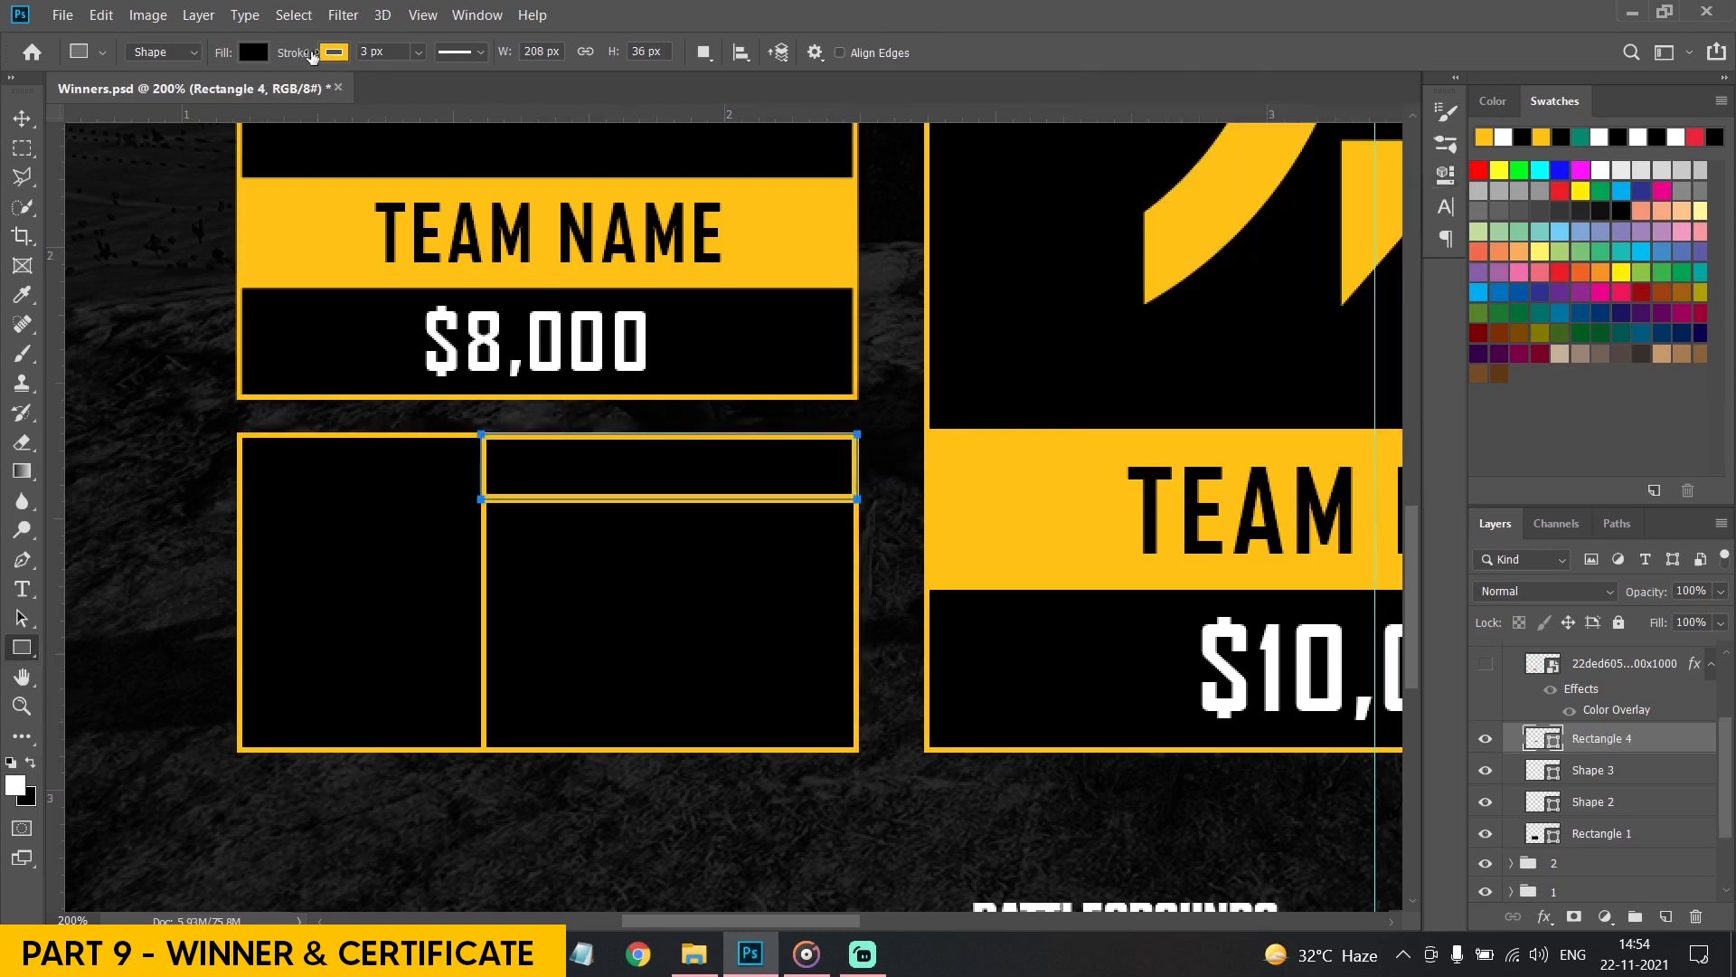
Remove the new rectangle's stroke and fill it with a fade-to-transparent gradient whose starting colour is yellow ffc300
click(253, 52)
click(325, 95)
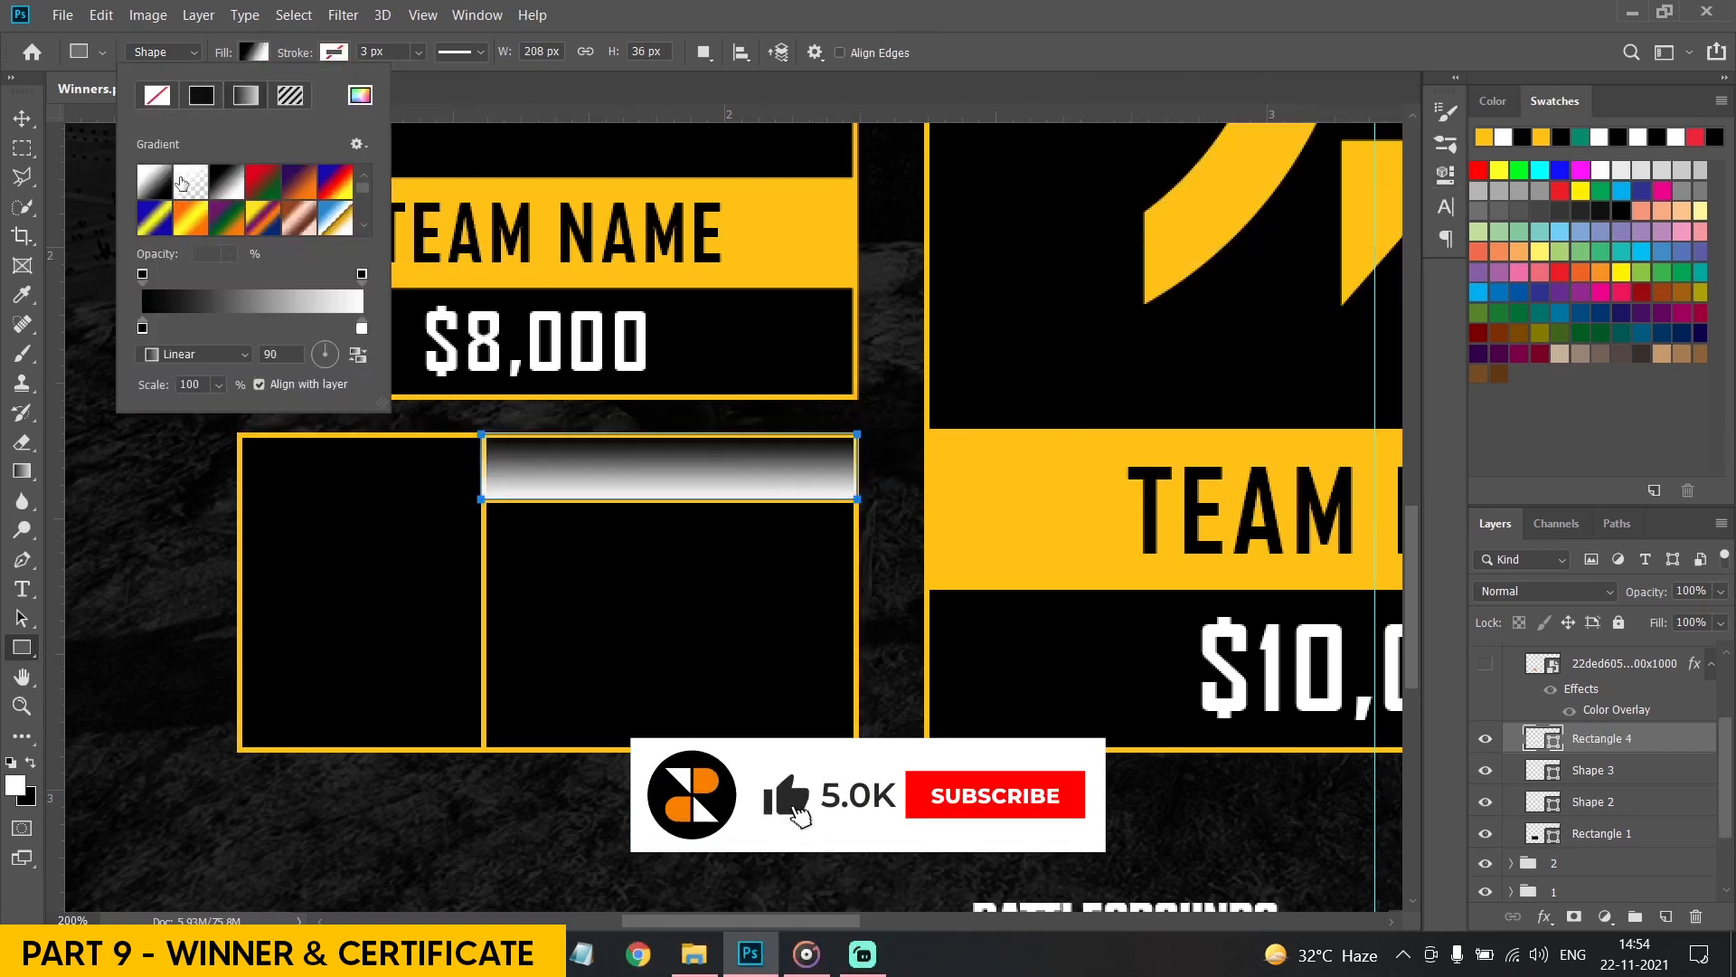
double_click(144, 330)
click(1614, 486)
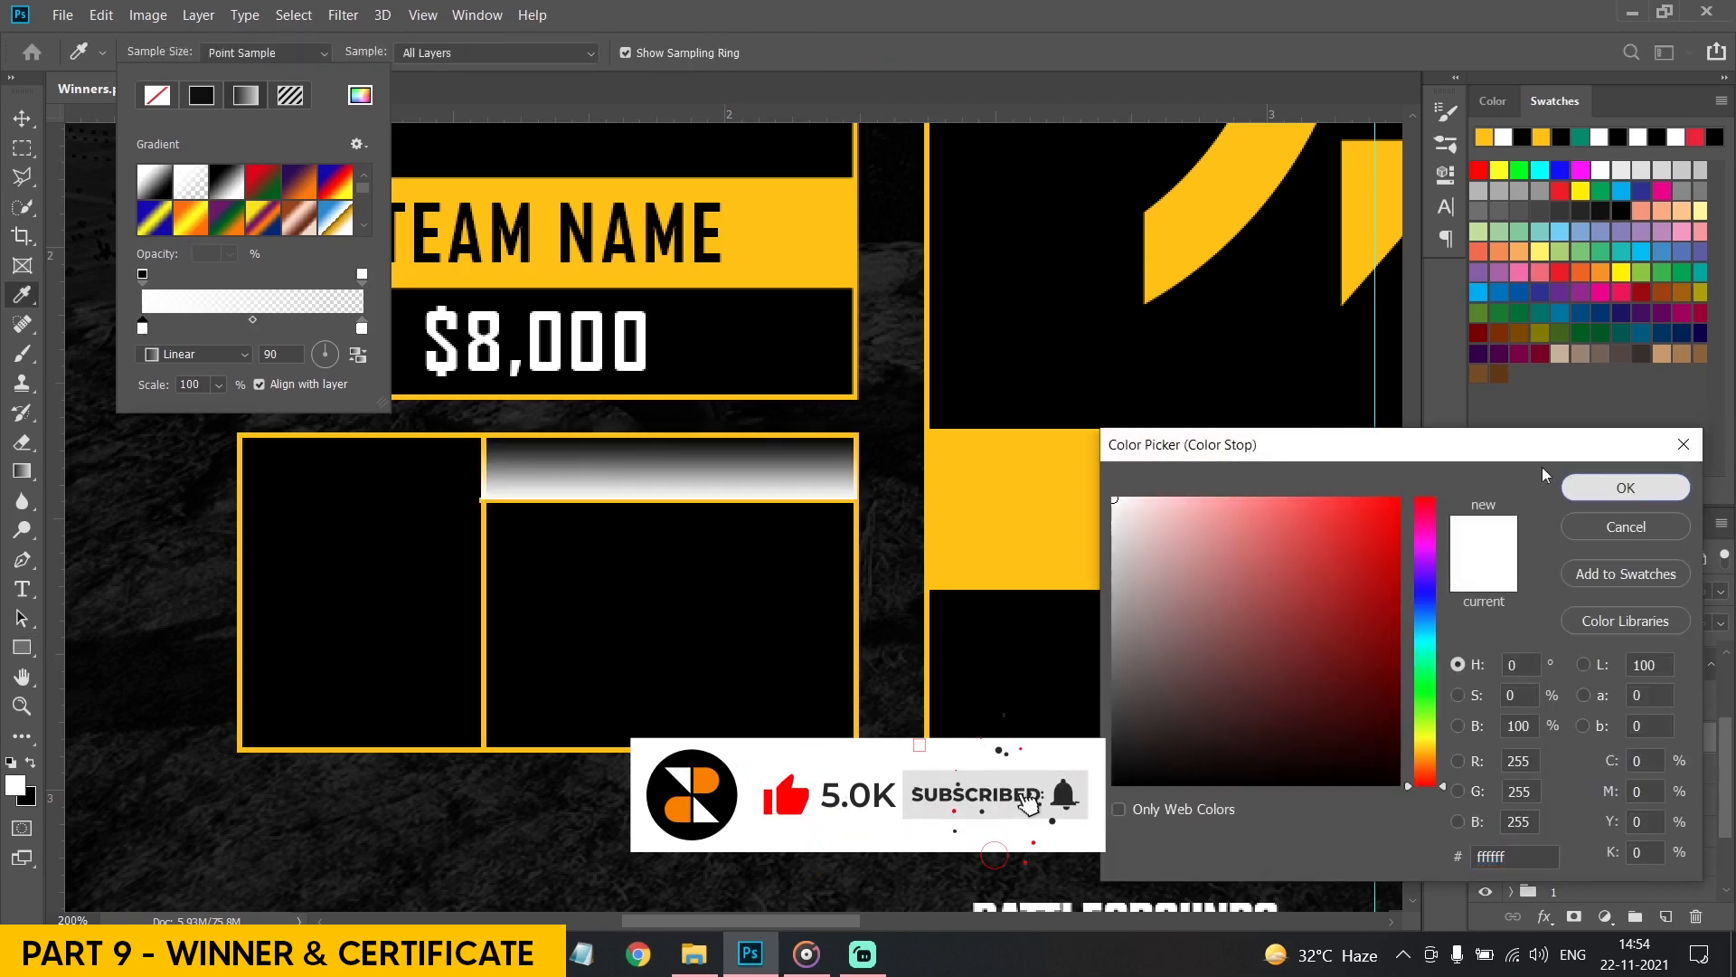
double_click(143, 329)
click(1484, 137)
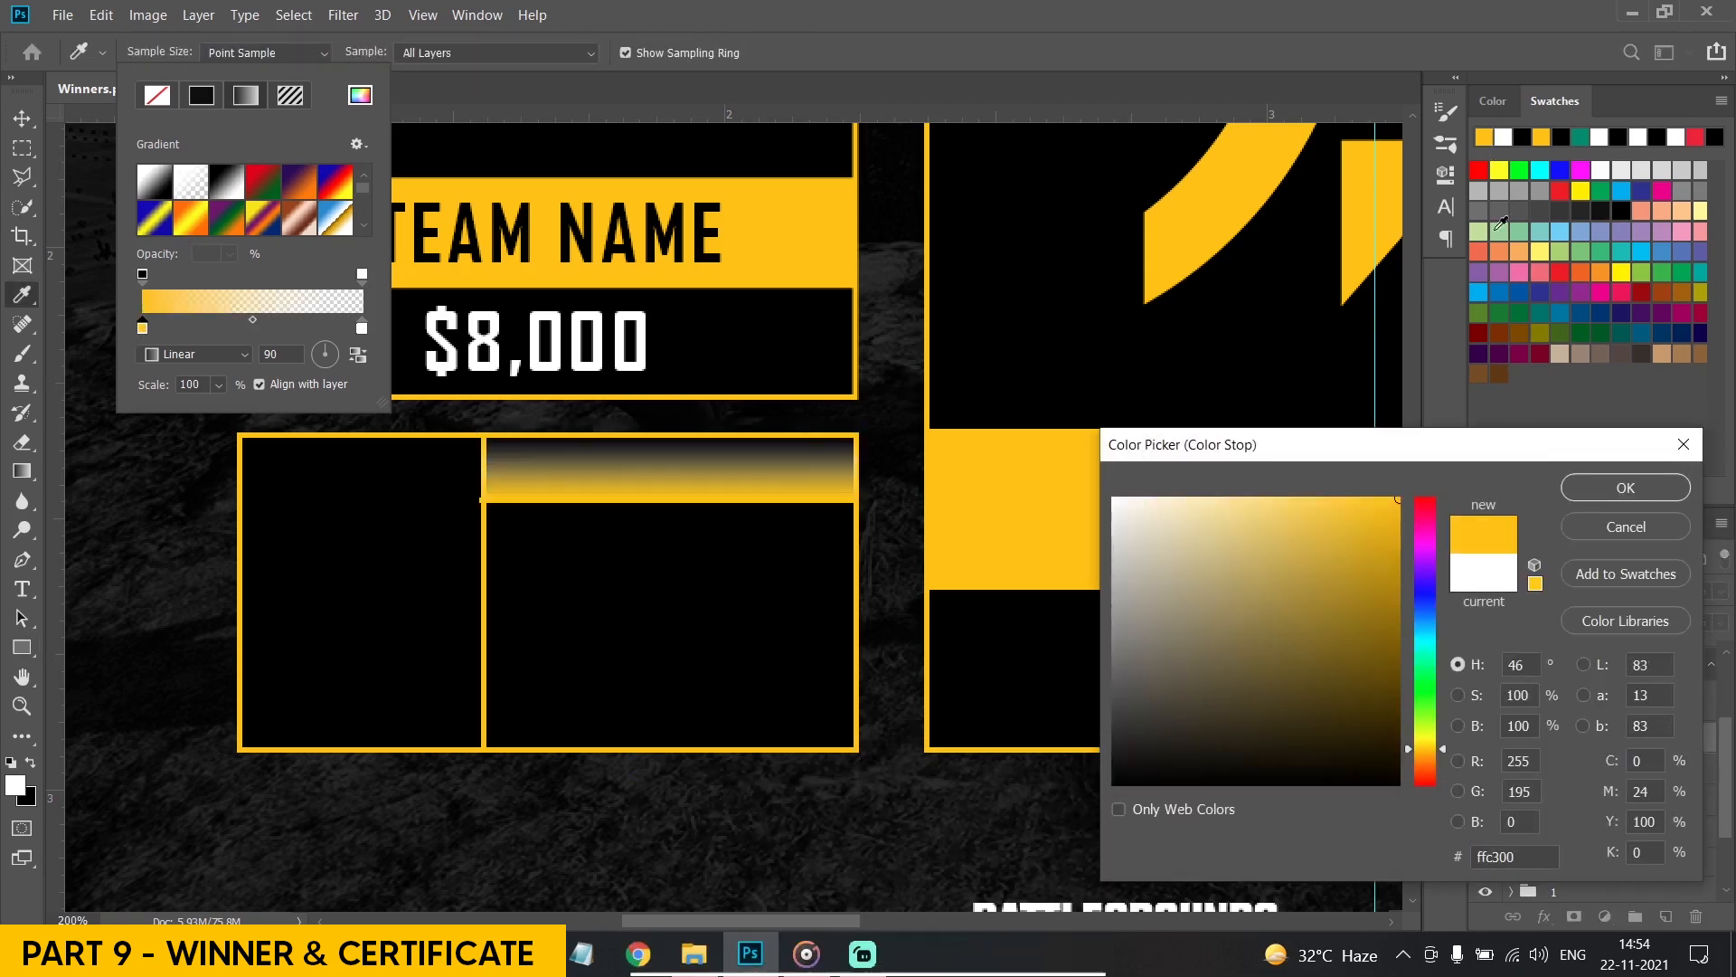
click(1614, 489)
Set the gradient's end colour stop to yellow ffc300 and the gradient angle to 0
double_click(362, 328)
click(1484, 137)
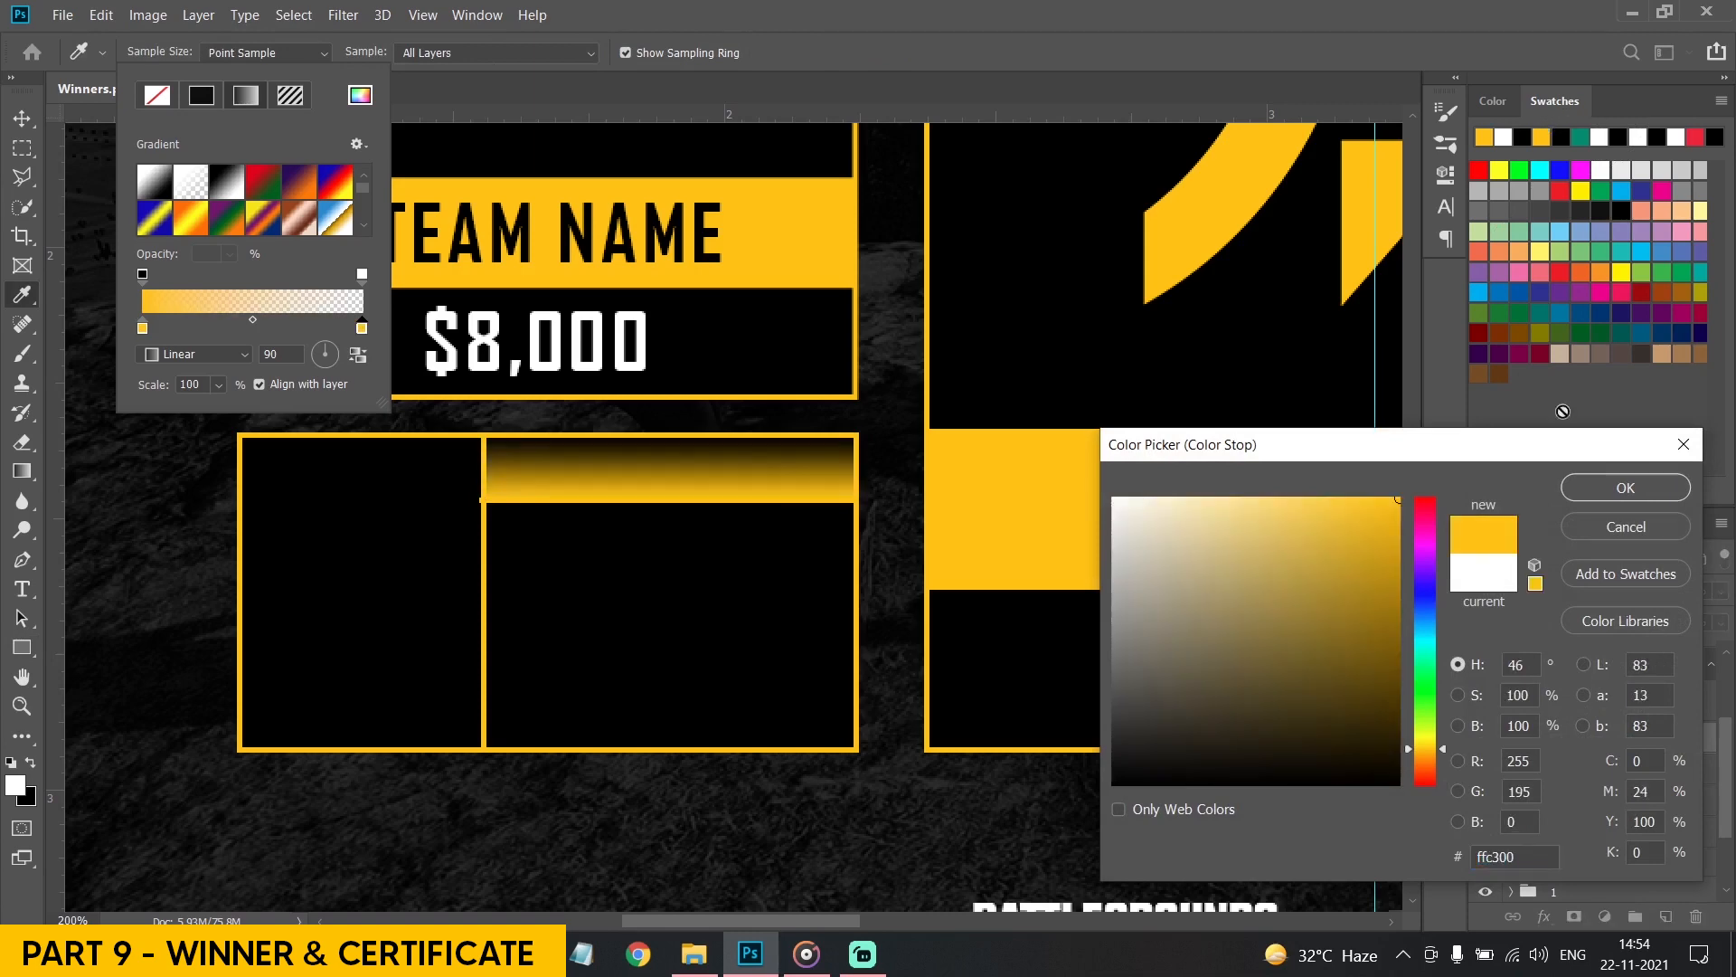
click(1623, 489)
text(0)
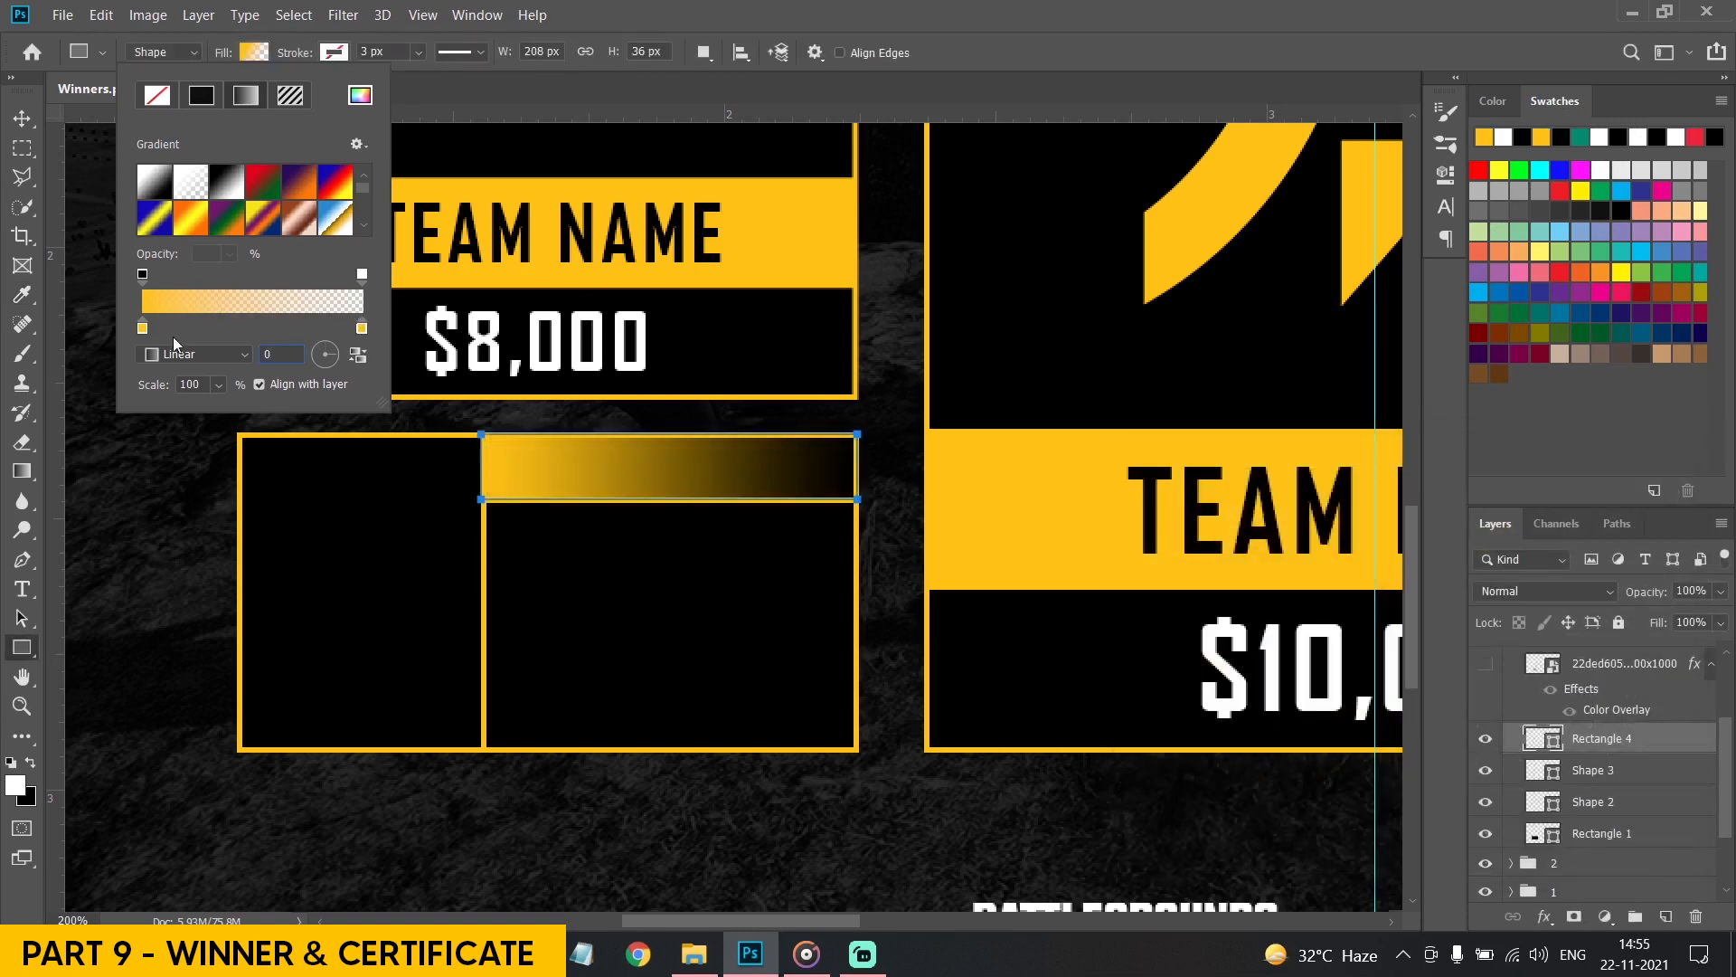
key(Return)
Trim the left end of the gradient strip and the horizontal line so they start just right of the divider
key(ctrl+t)
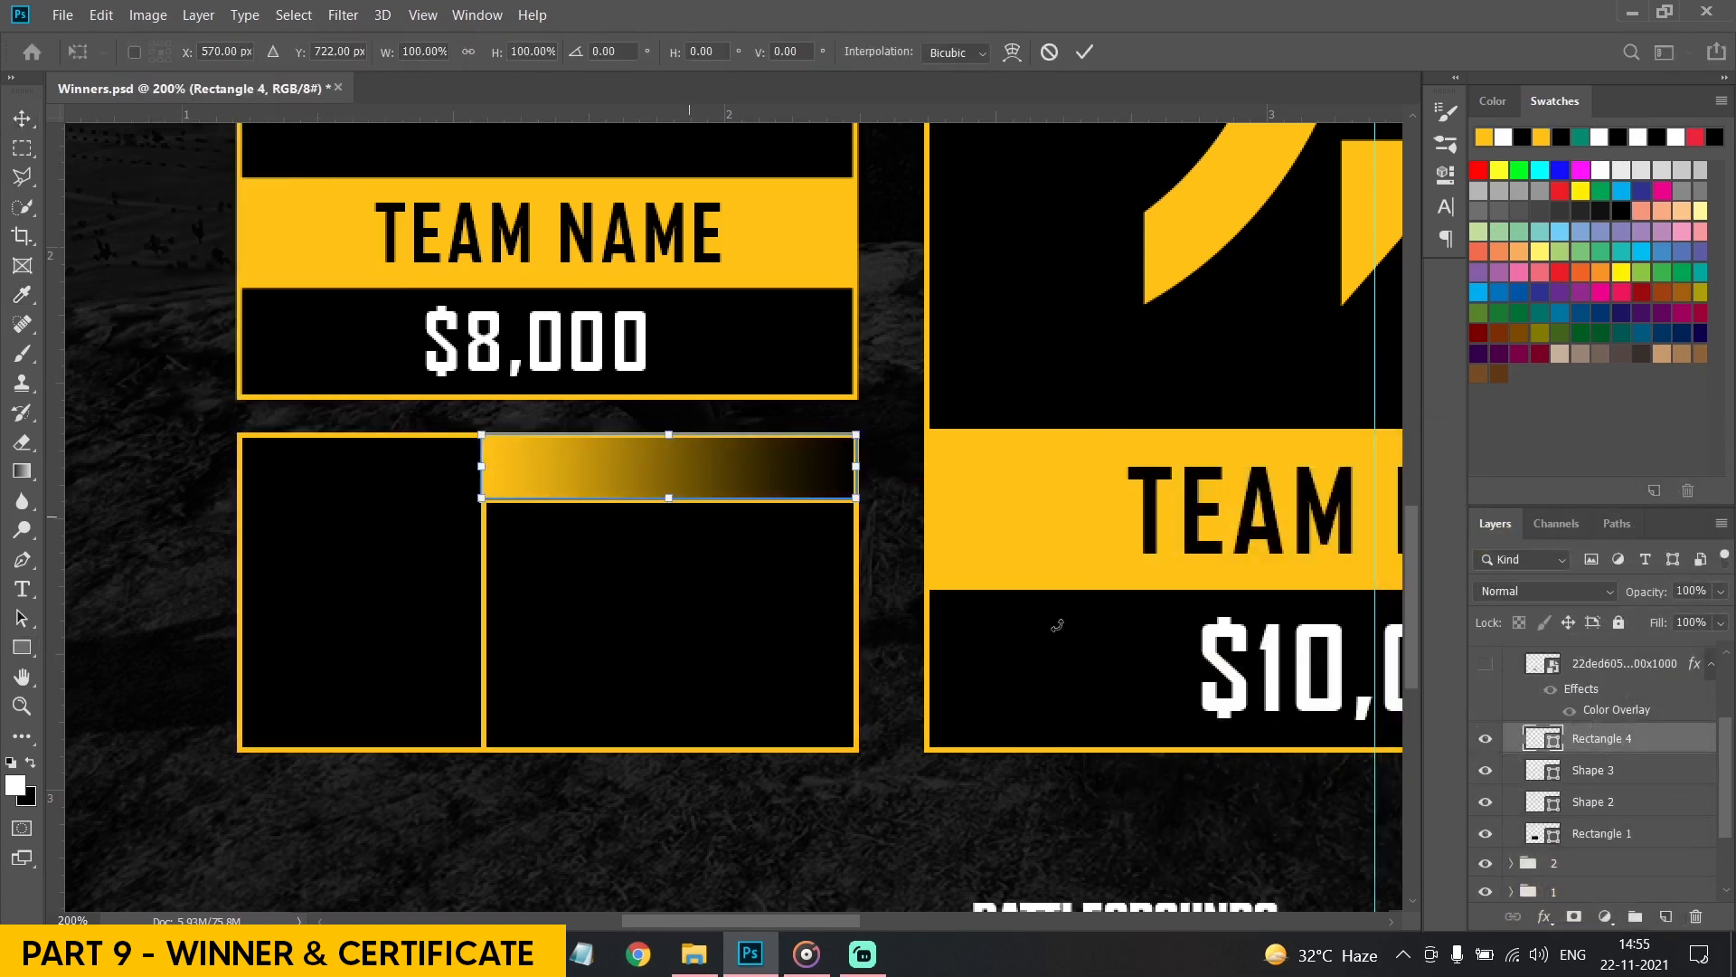
shift+click(1604, 773)
key(ctrl+t)
drag(481, 467, 486, 466)
key(Return)
Trim the gradient strip's top and right edges so it fits inside the box's yellow border
click(1593, 748)
key(ctrl+t)
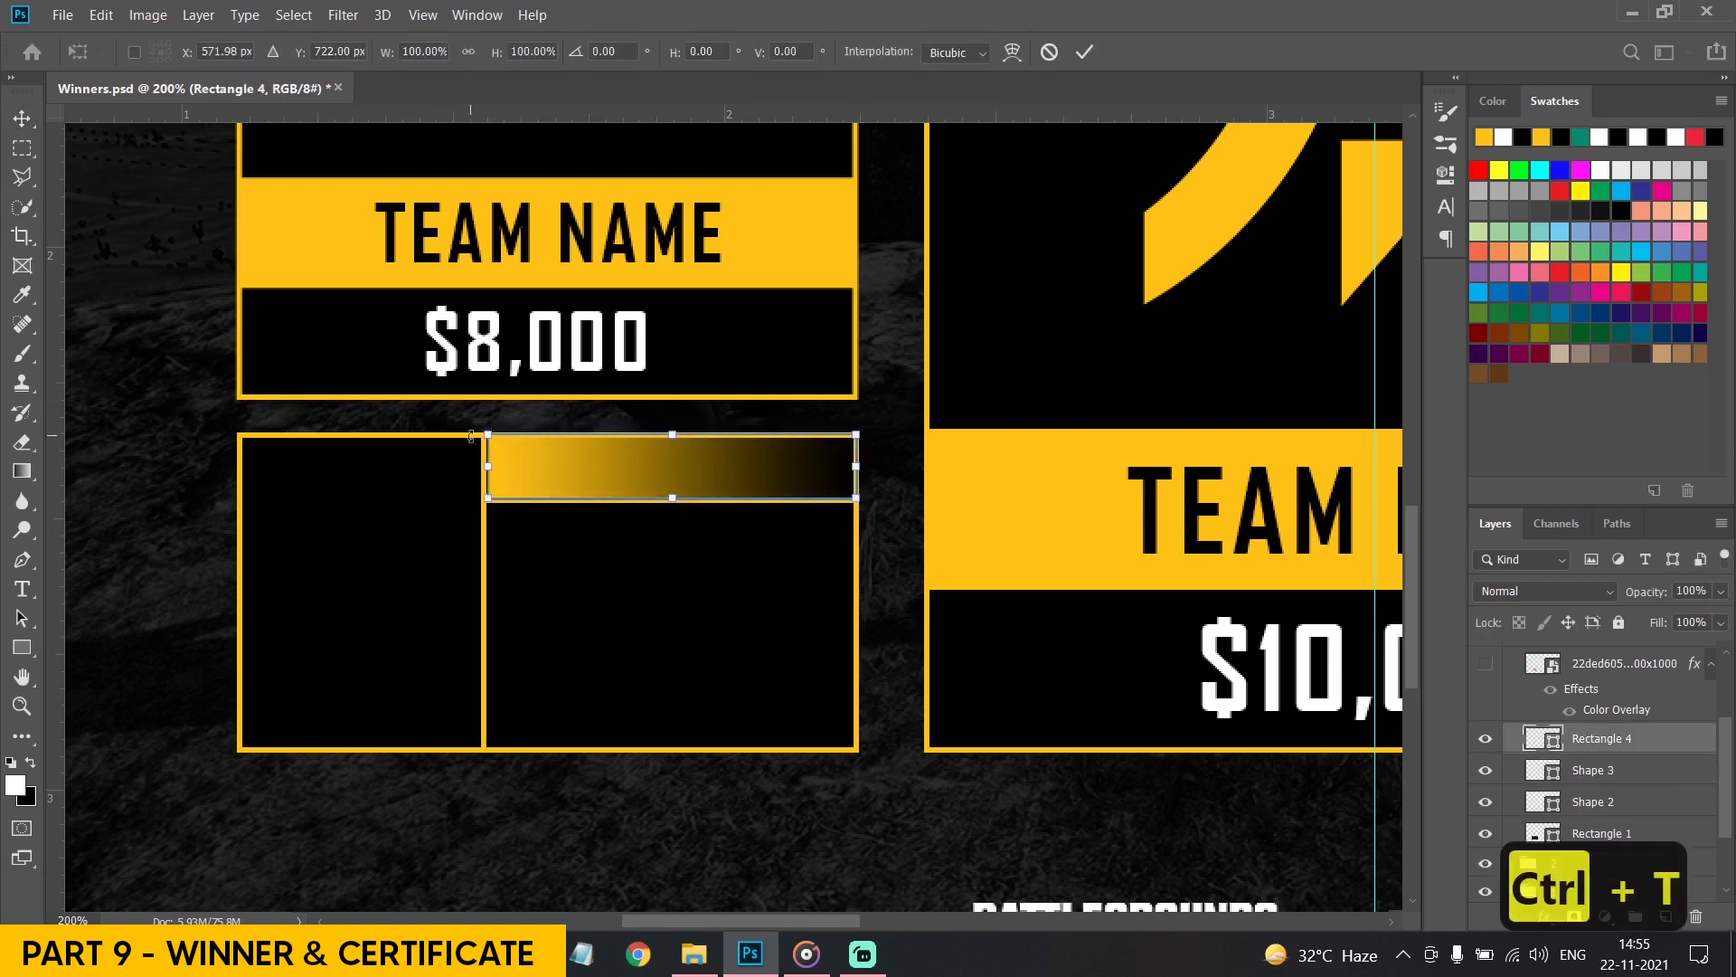
drag(671, 433, 685, 435)
drag(859, 465, 856, 465)
key(Return)
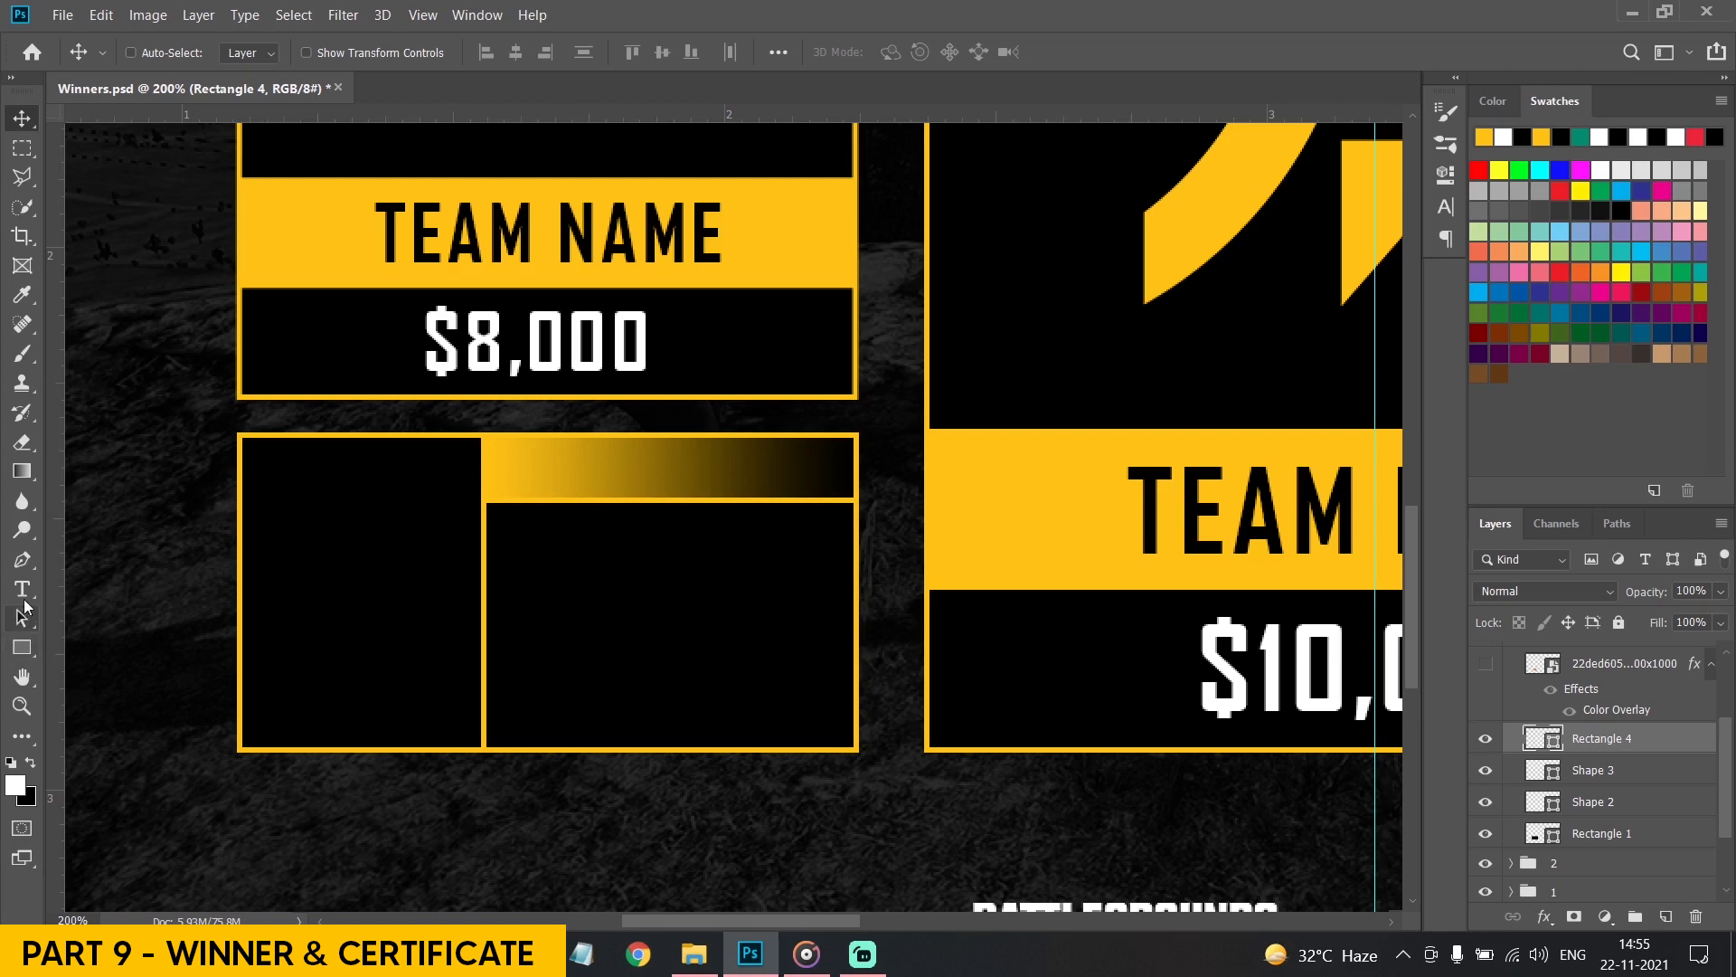
Add the text "4TH PLACE" in the compartment to the right of the divider
key(t)
click(577, 615)
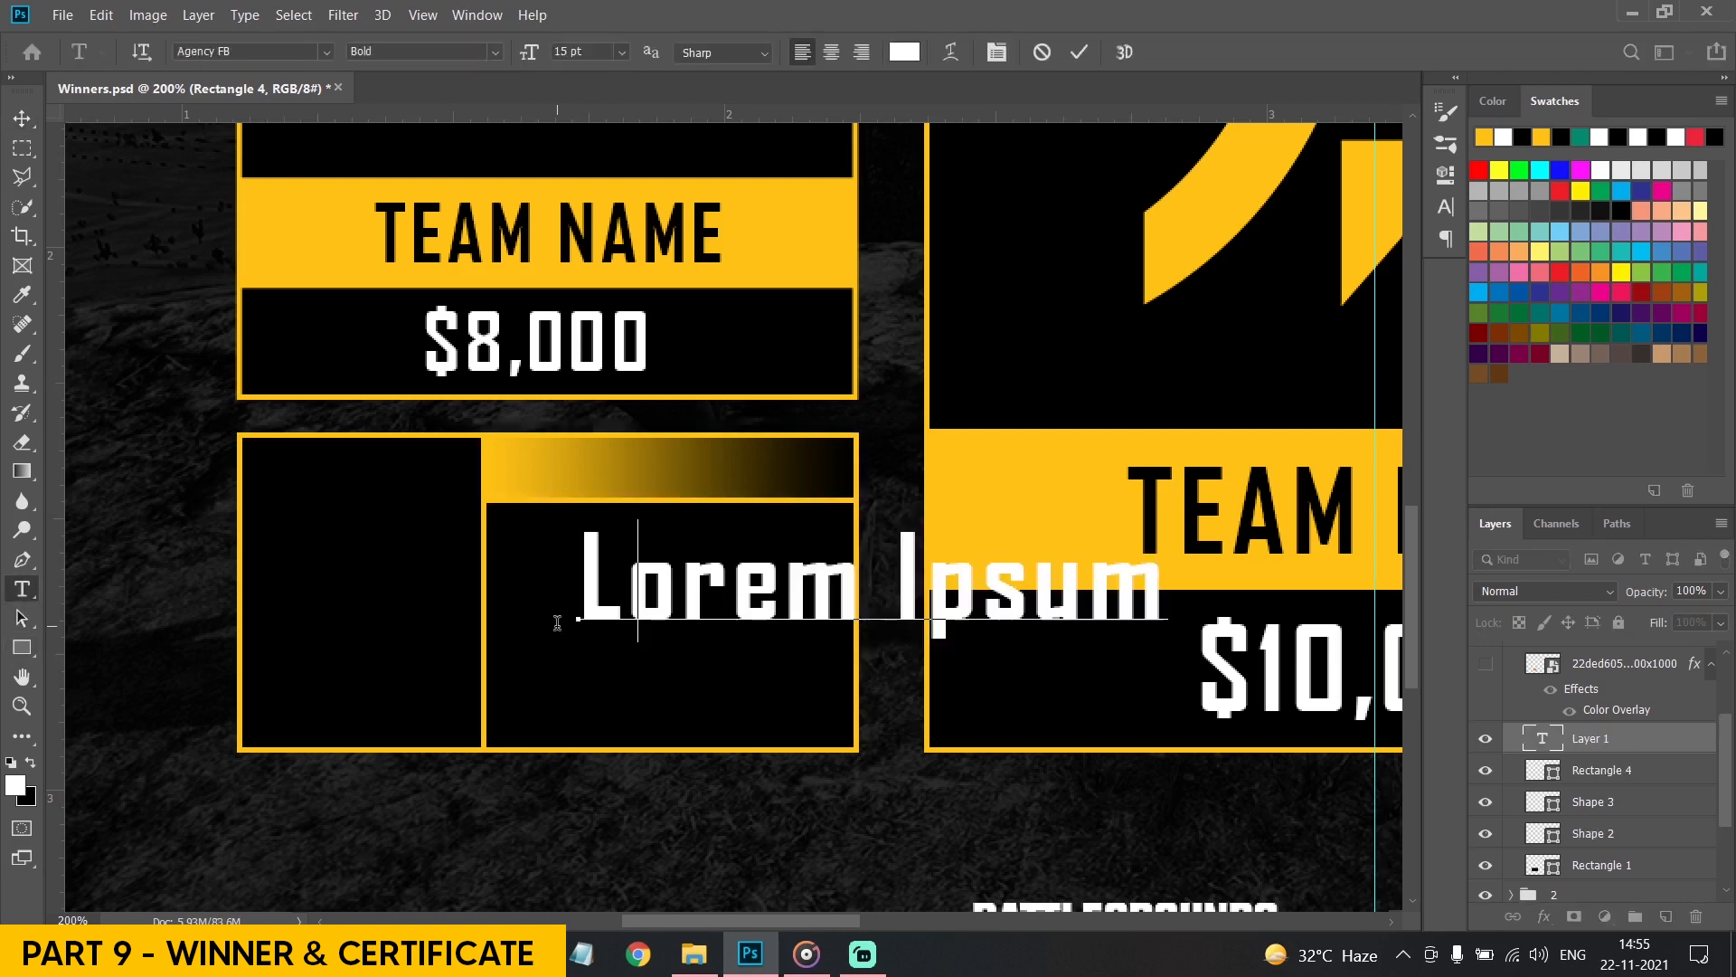
text(4TH OKAC)
key(BackSpace)
key(BackSpace)
key(BackSpace)
key(BackSpace)
key(BackSpace)
text(PLACV)
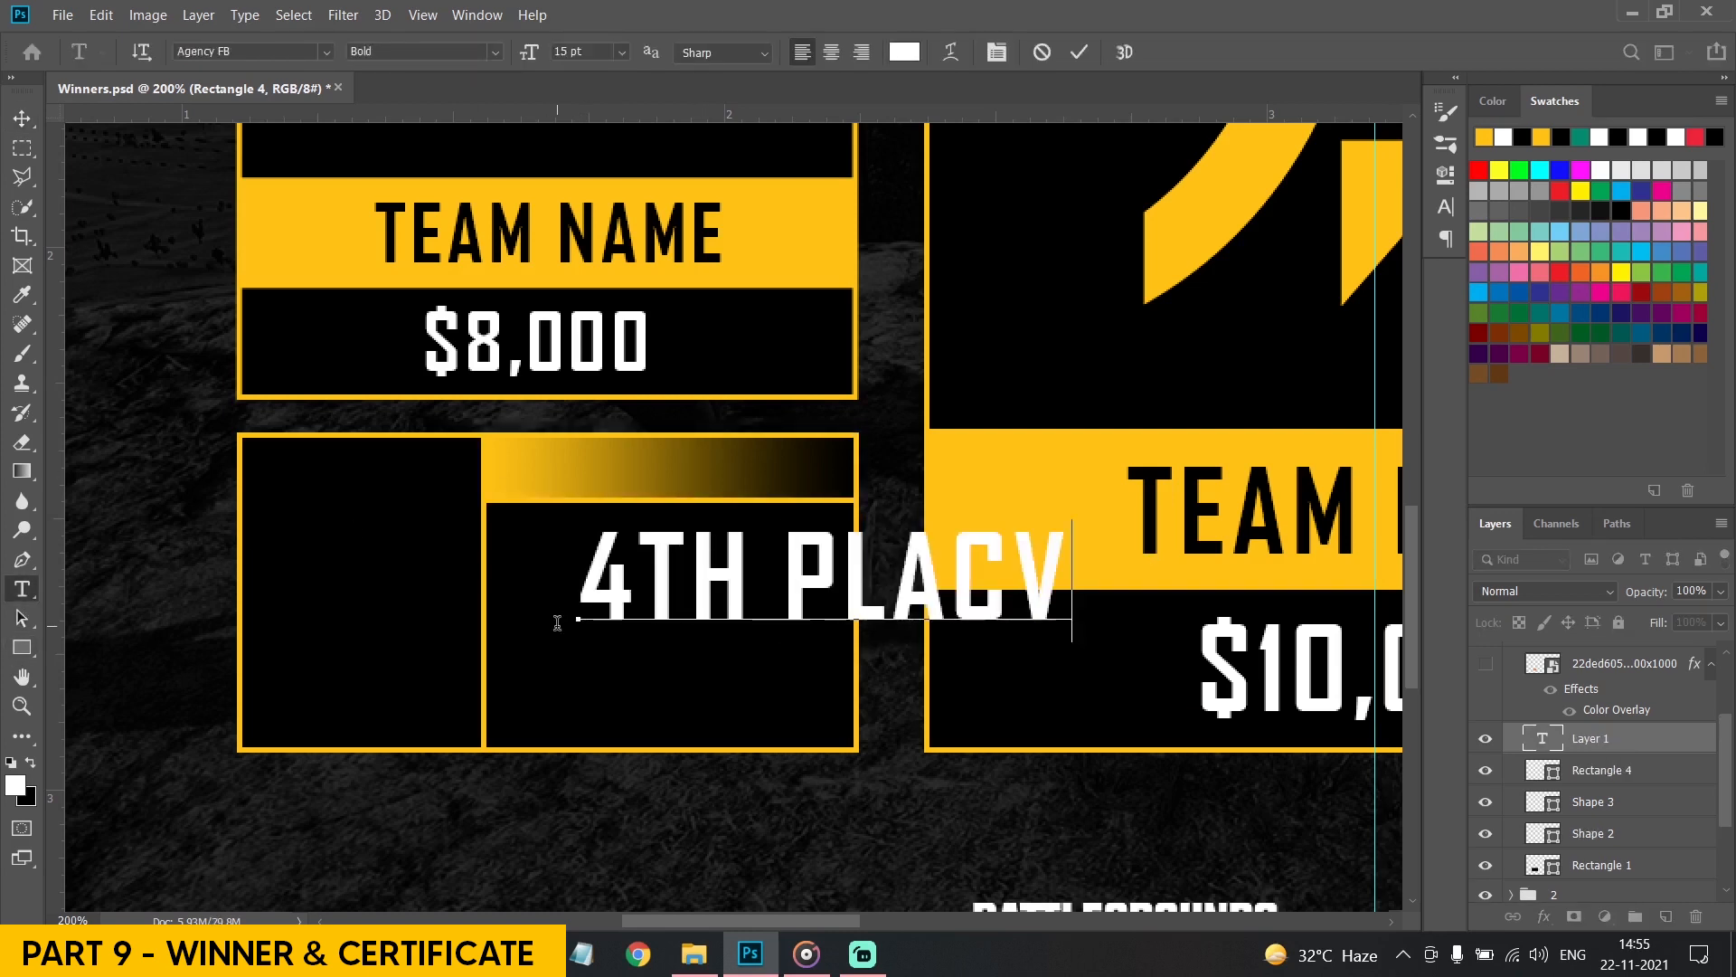
key(BackSpace)
text(E)
Reduce the "4TH PLACE" text size to 6 pt
key(ctrl+a)
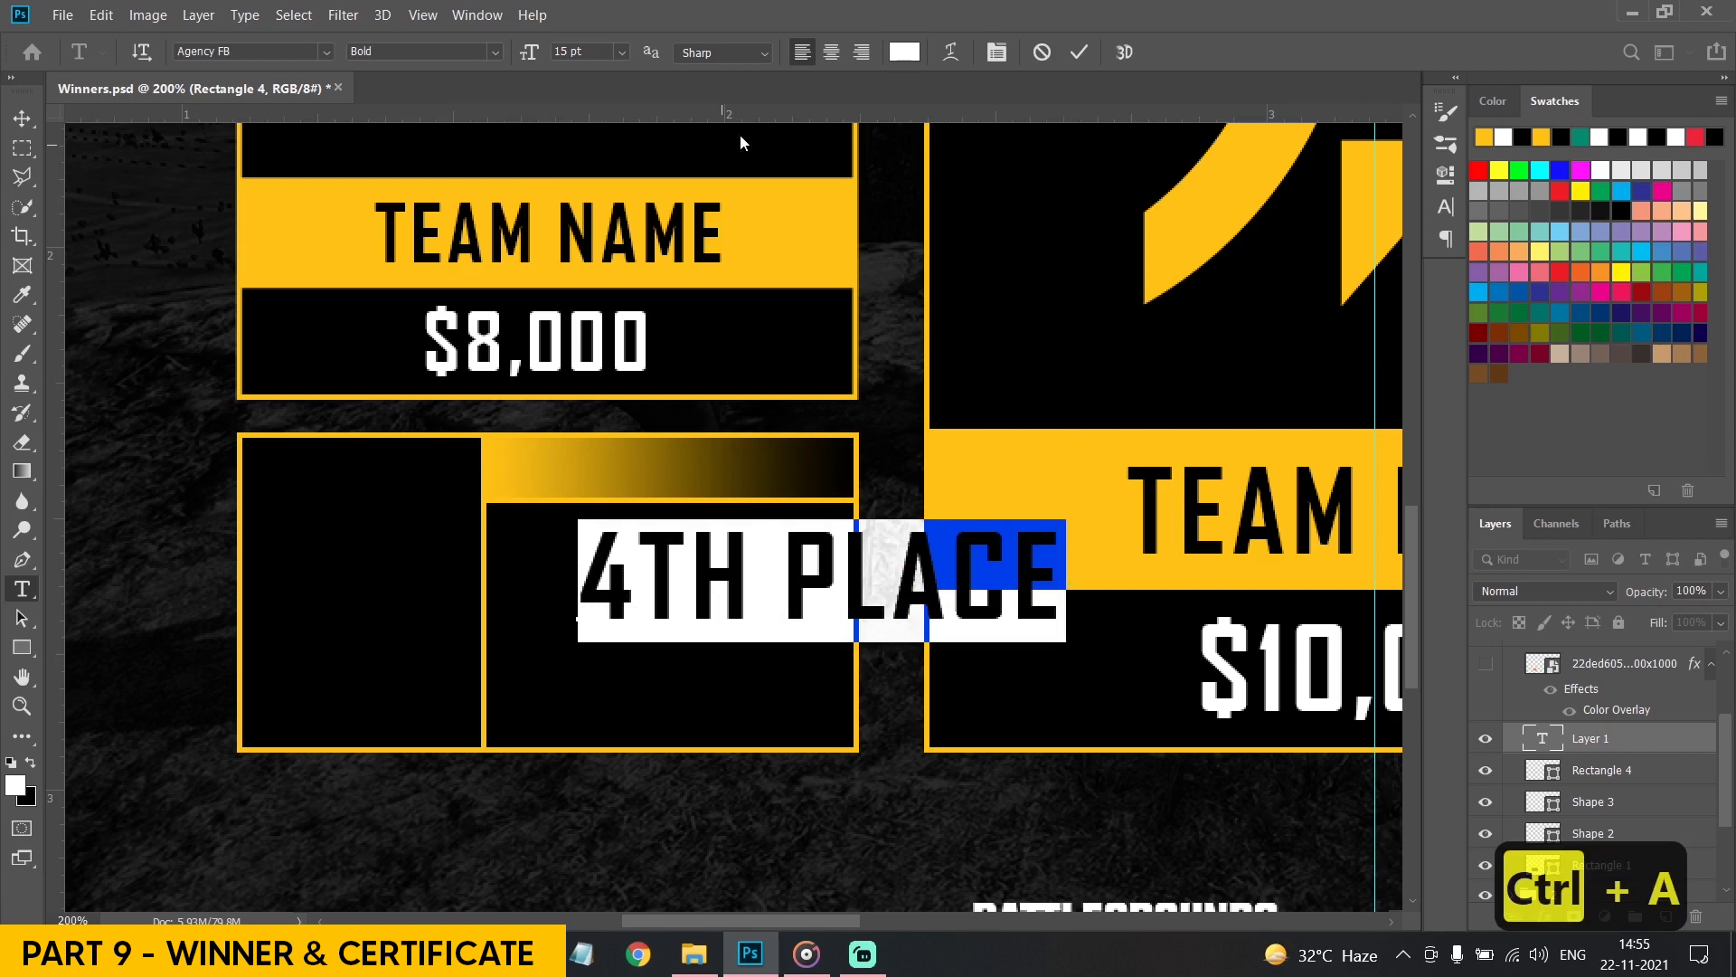
click(621, 52)
click(591, 155)
click(621, 52)
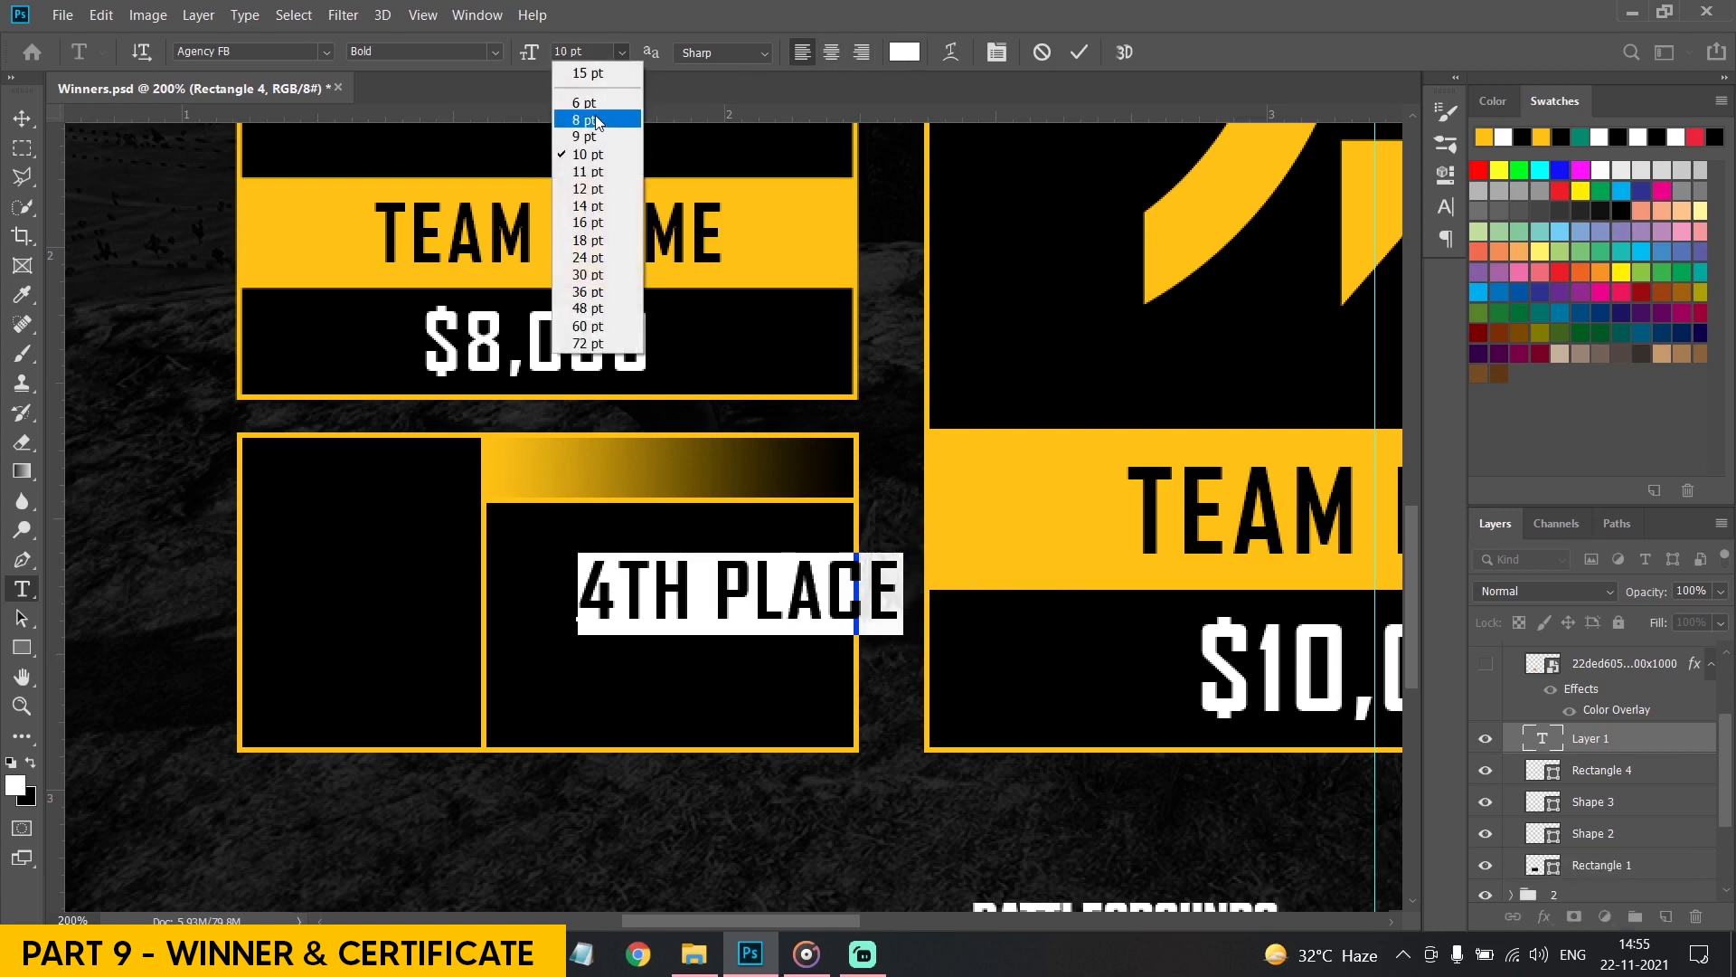
click(594, 112)
click(621, 52)
click(594, 69)
Centre-align the "4TH PLACE" text and position it in the middle of the gradient strip
click(22, 118)
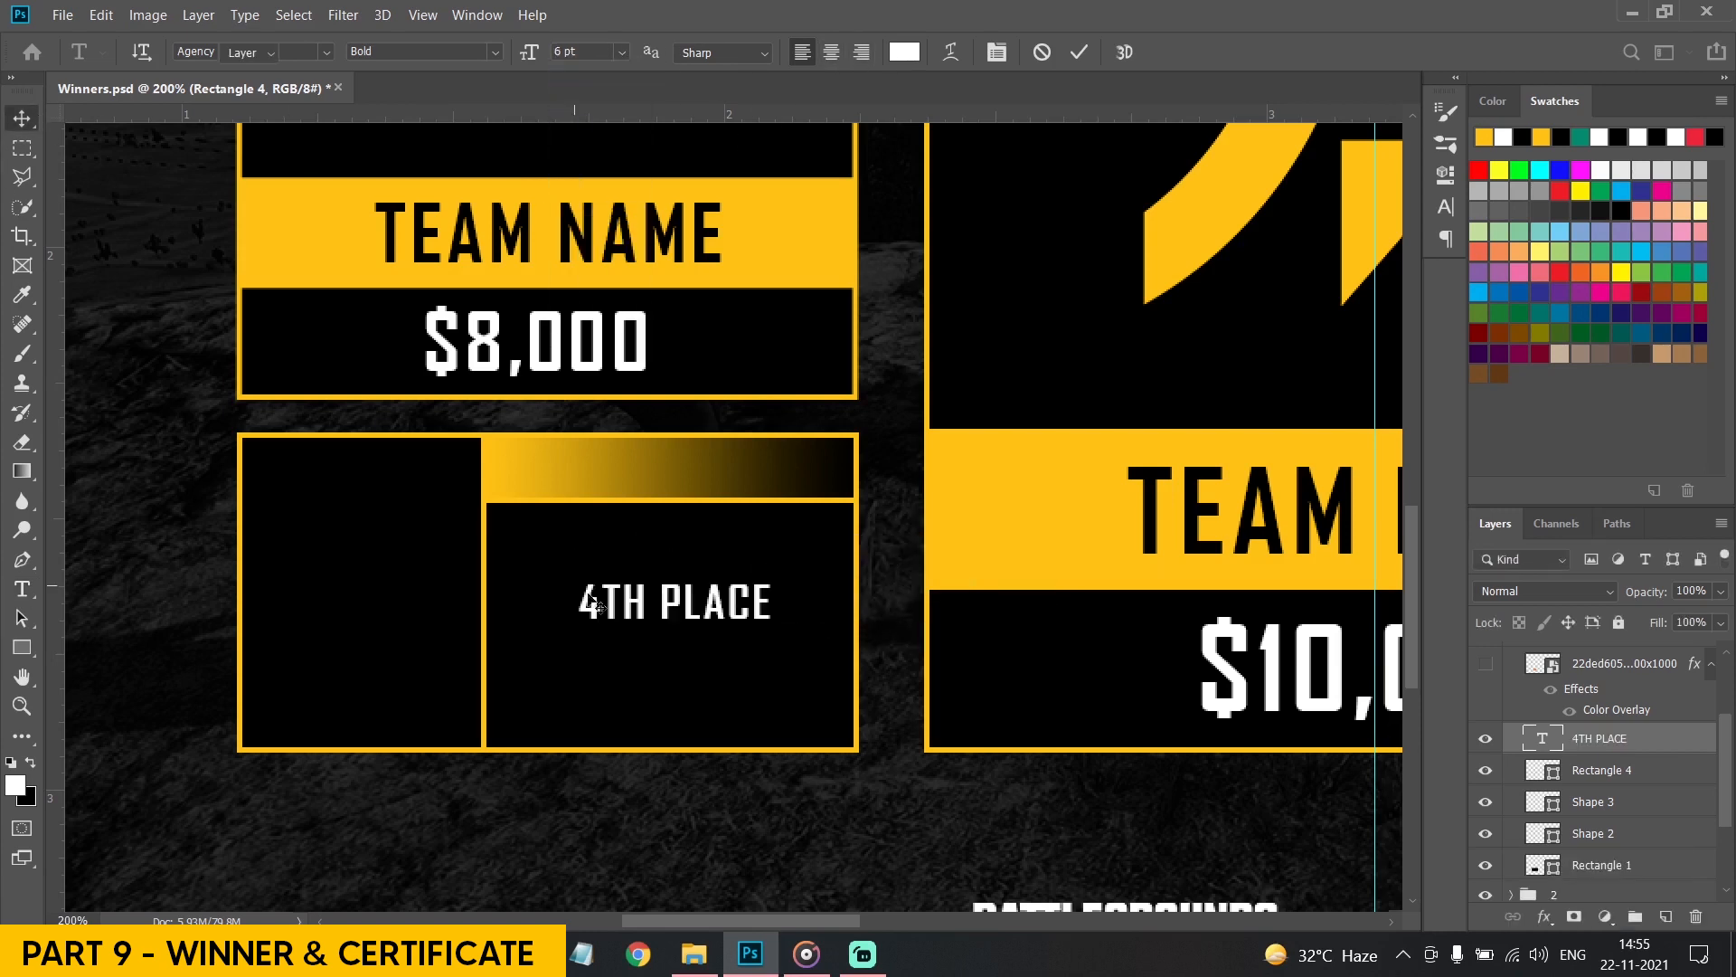
drag(686, 633, 681, 513)
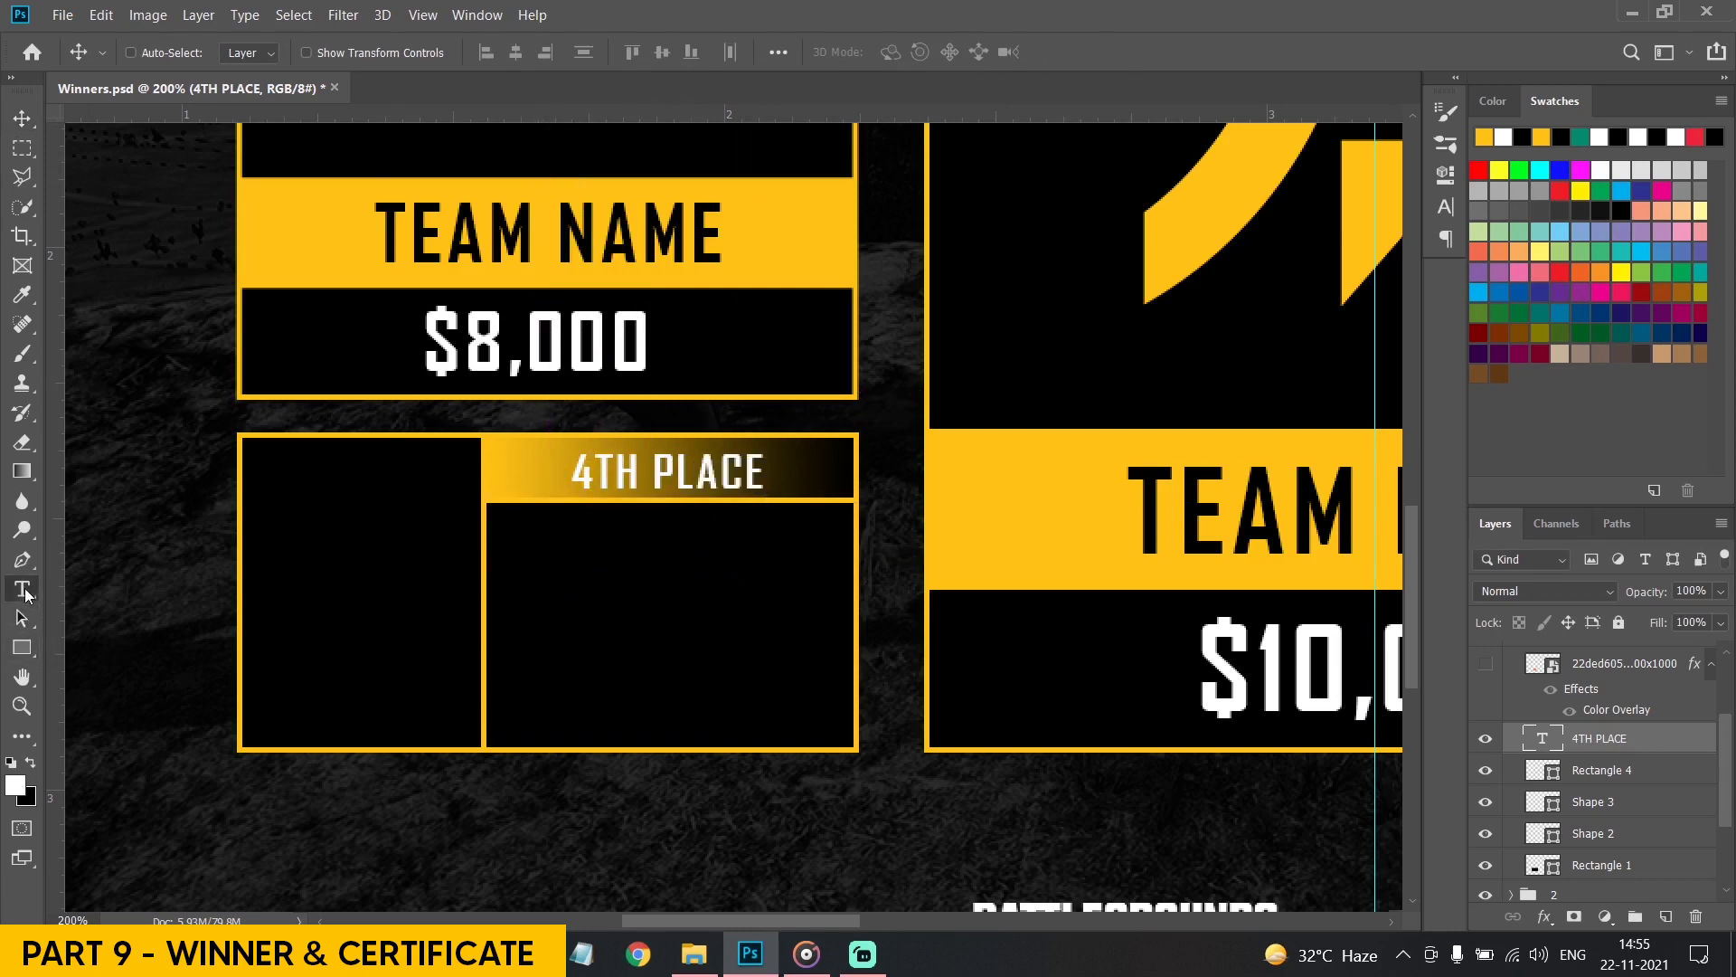
click(21, 588)
key(ctrl+shift+c)
click(22, 118)
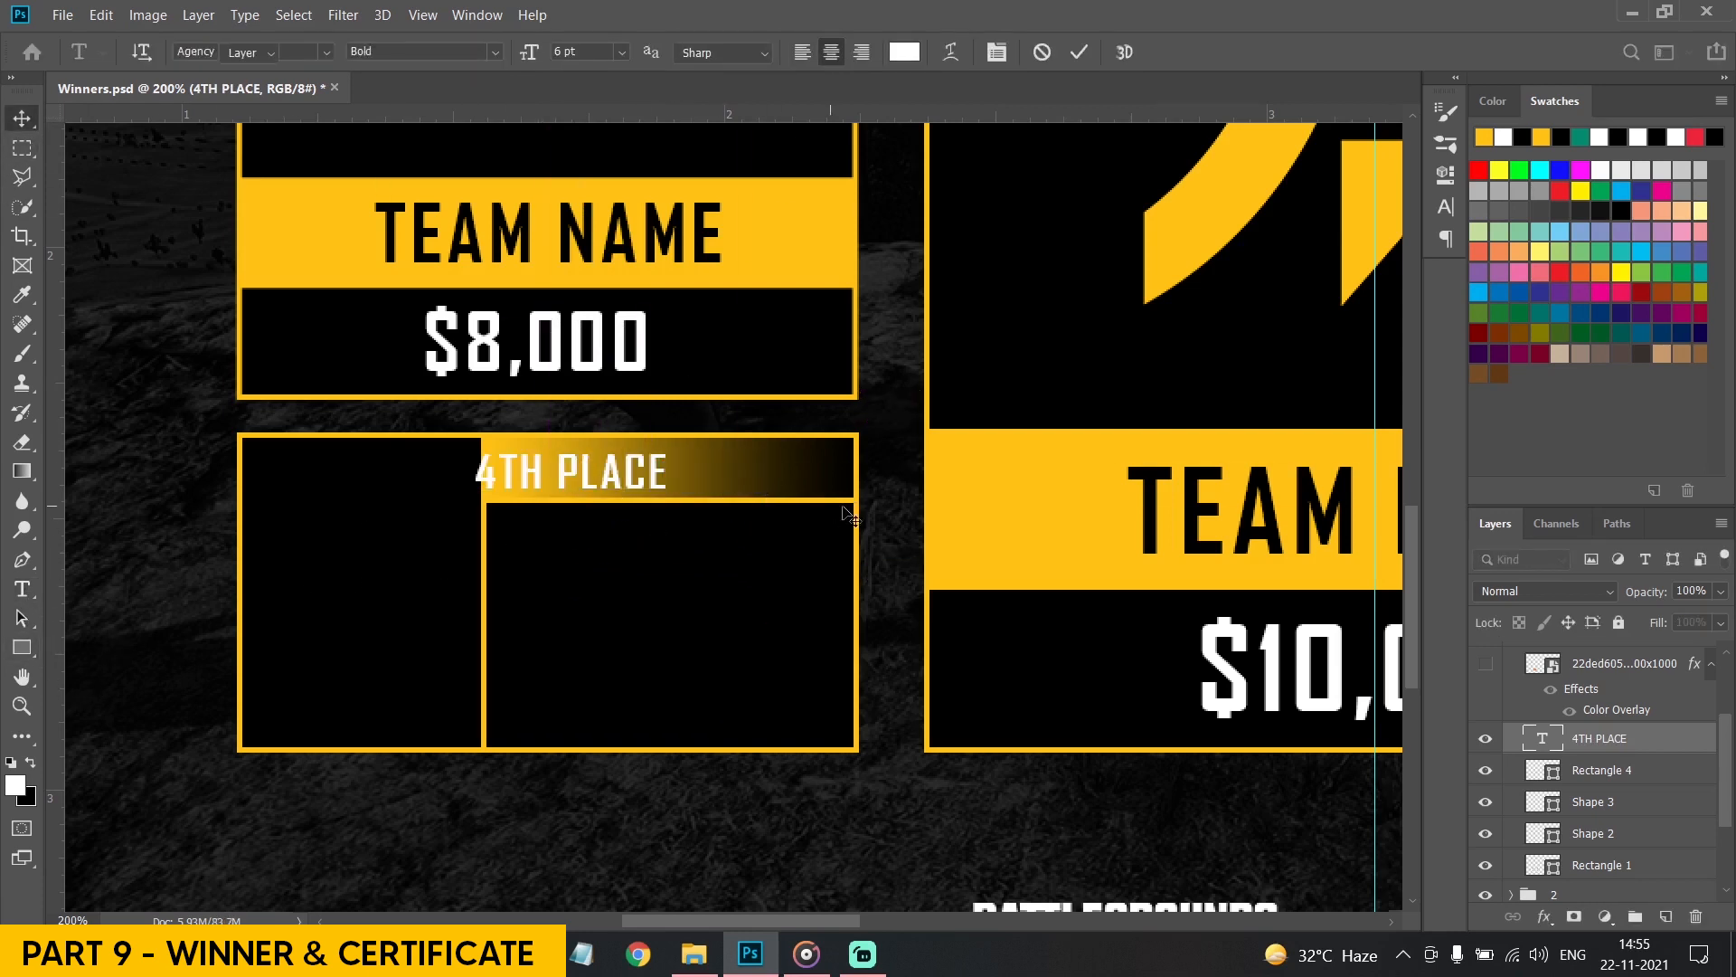
drag(841, 513, 925, 513)
Add the text "TEAM NAME" below the gradient strip in the right-hand compartment
click(22, 588)
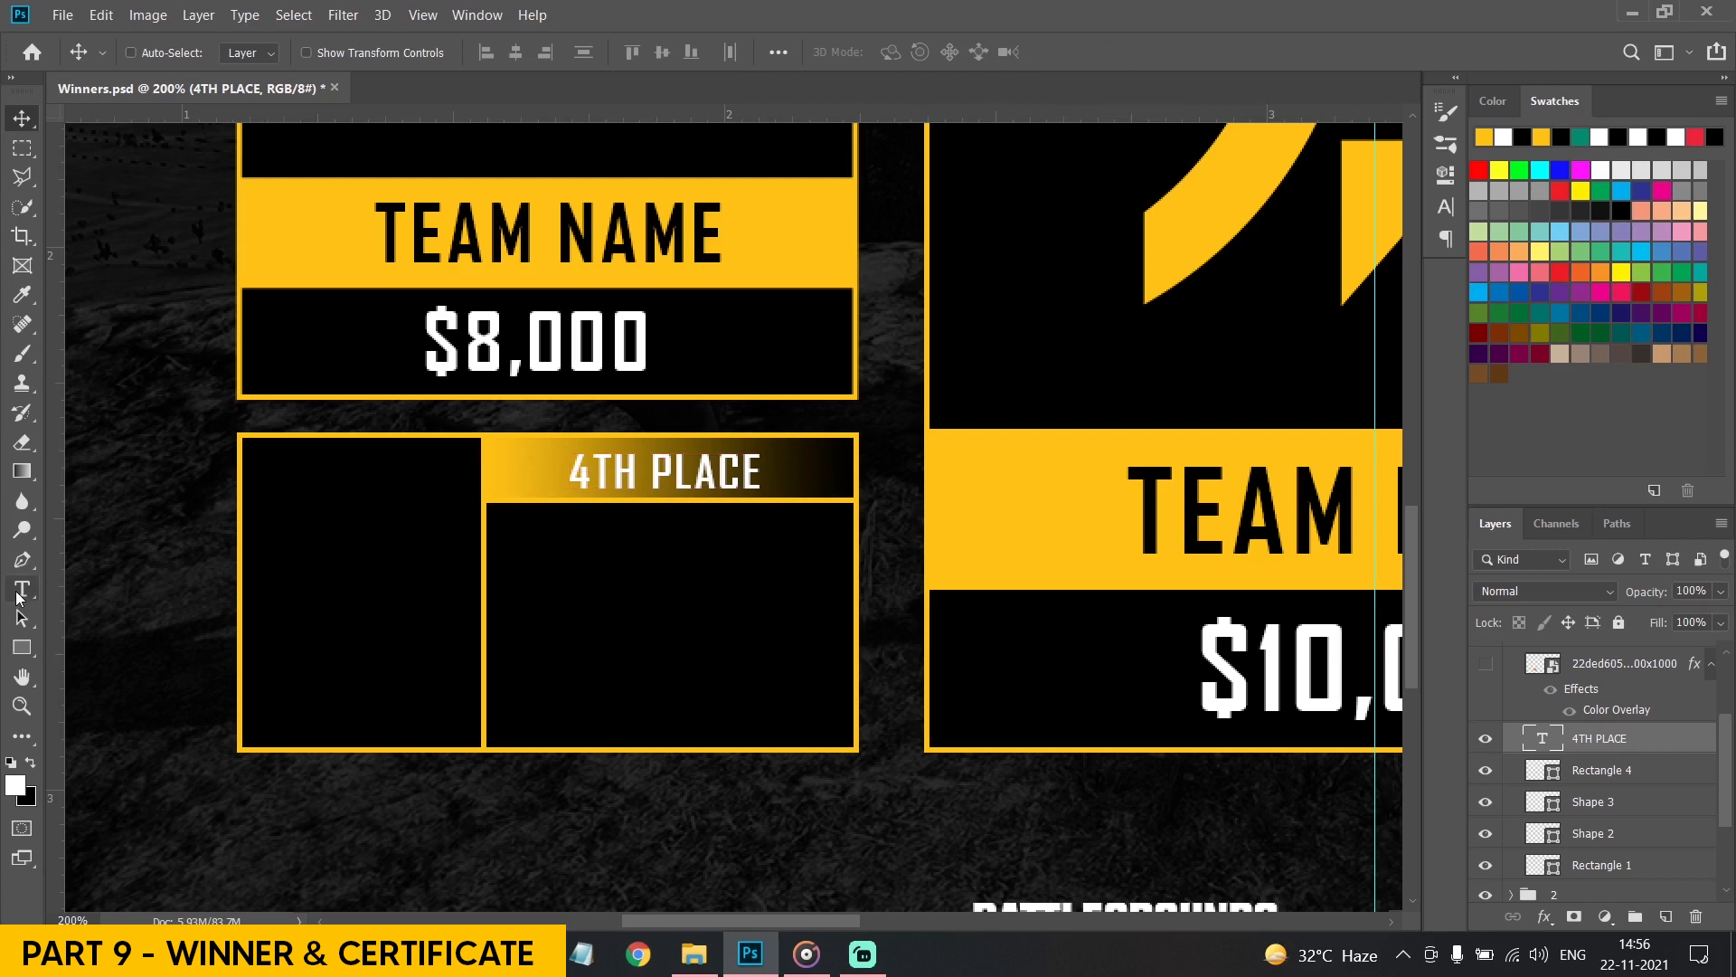
click(524, 592)
text(TEAM NAME)
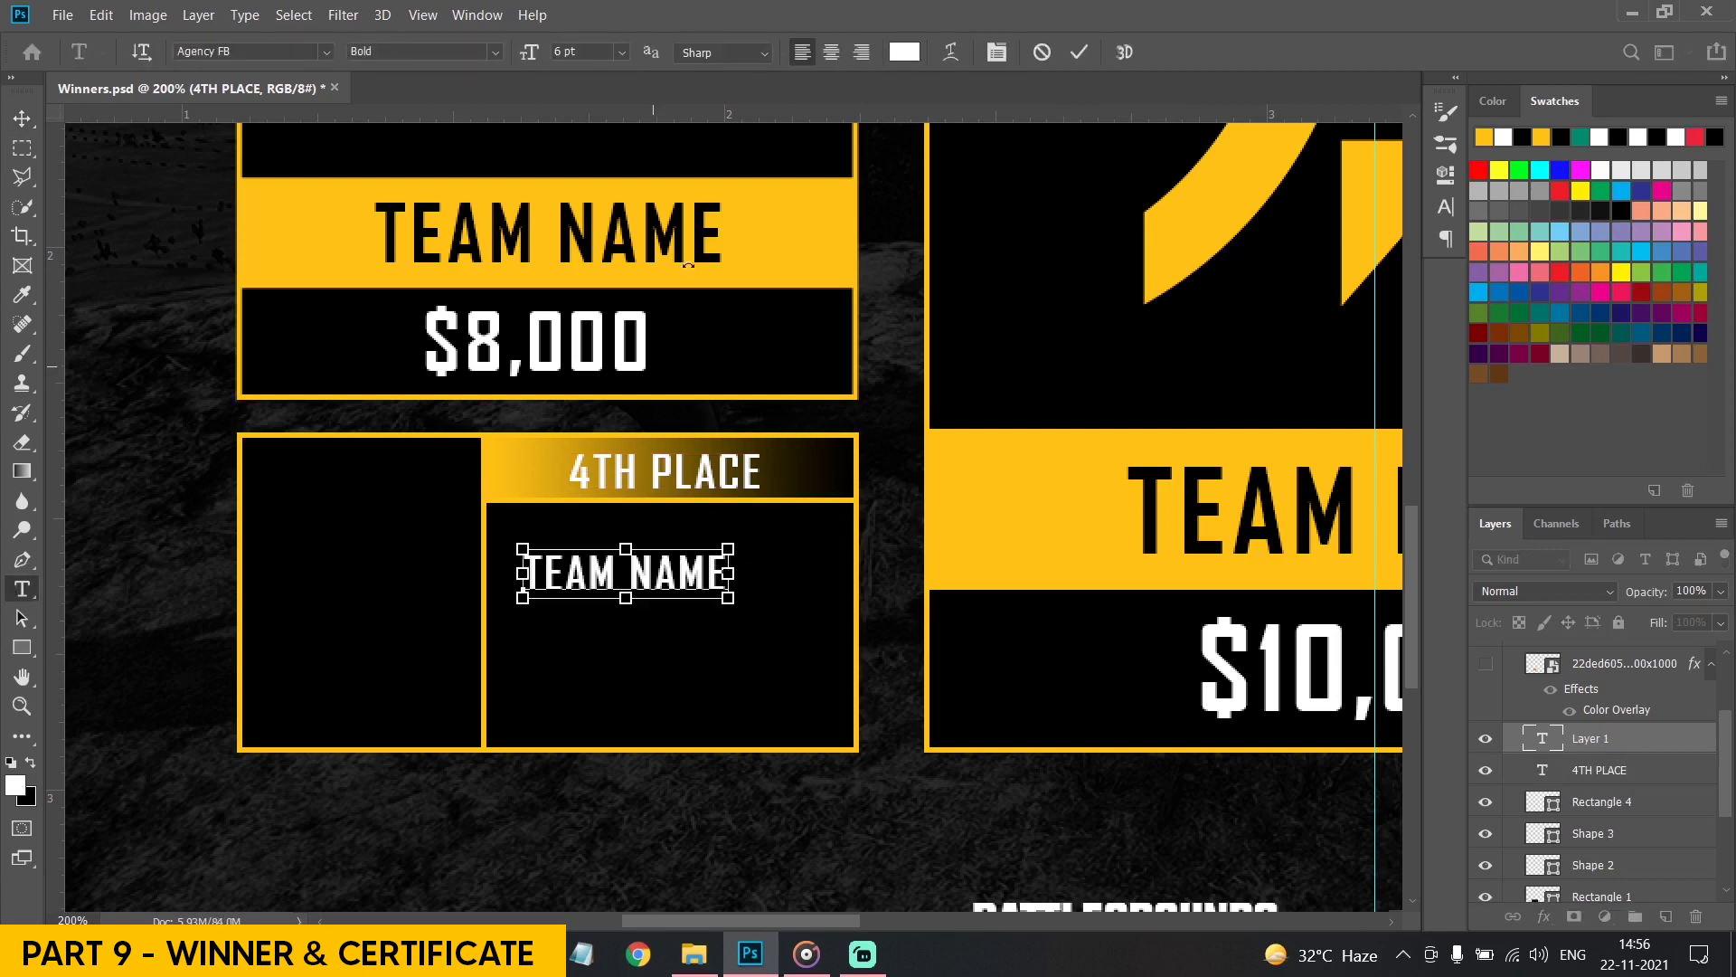
Enlarge the new TEAM NAME text to 12 pt and break it onto two lines
key(ctrl+a)
click(622, 51)
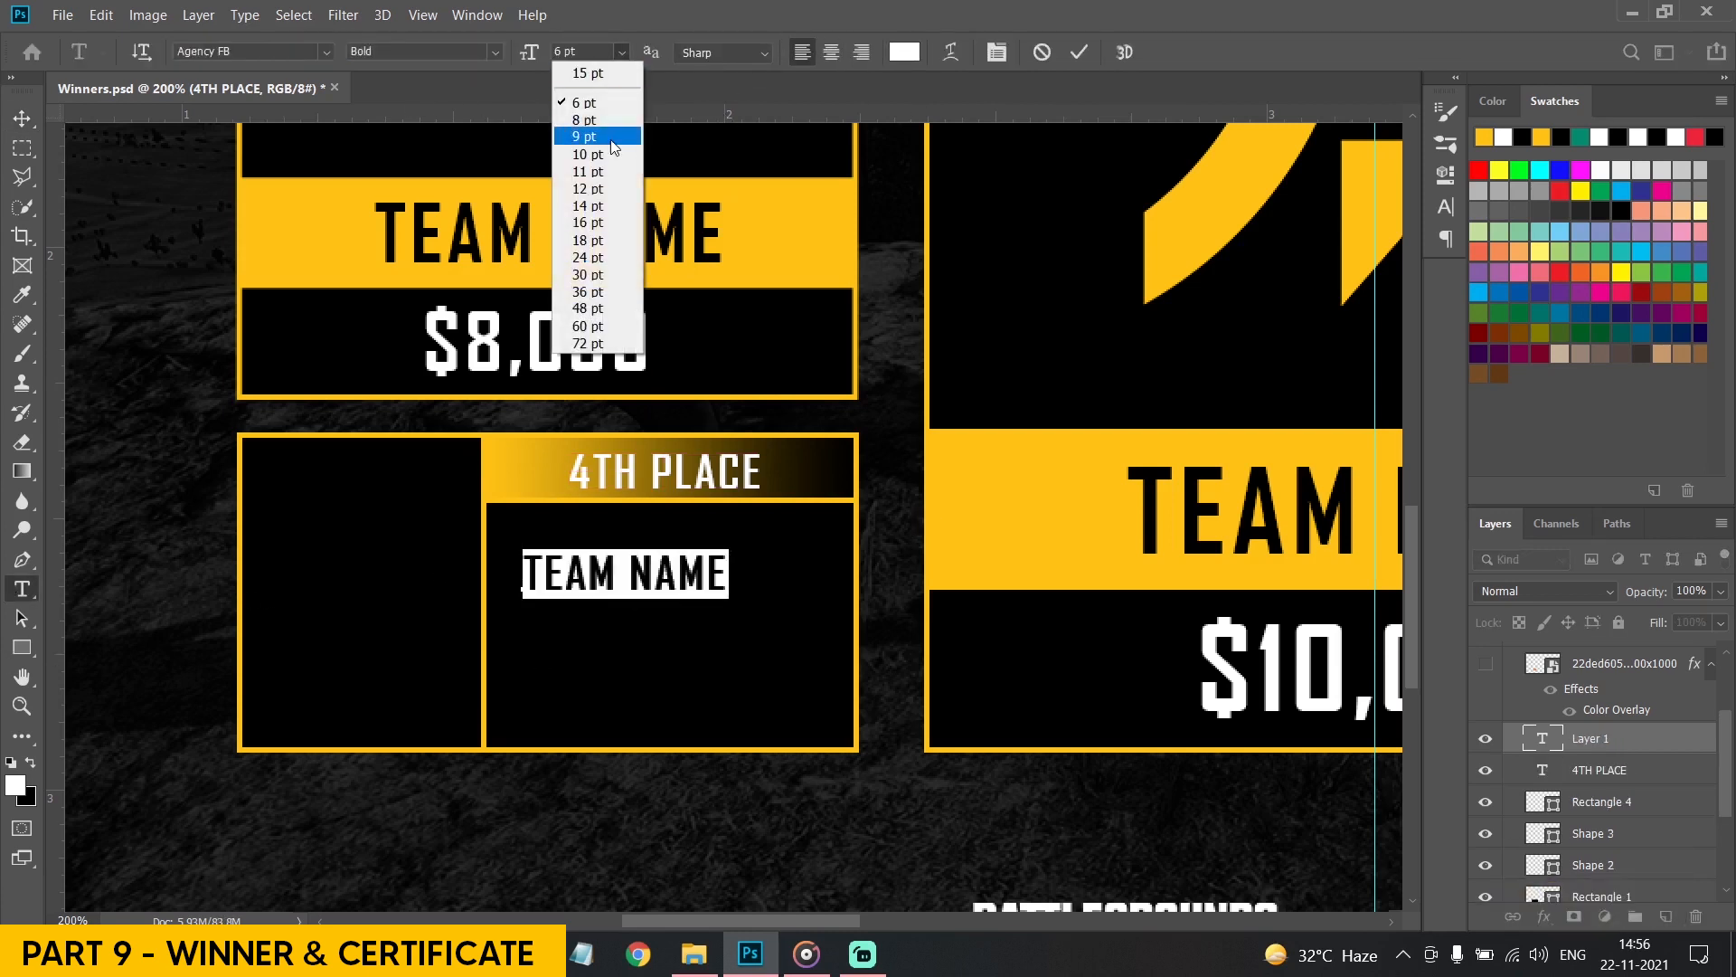
click(587, 185)
click(740, 542)
key(Return)
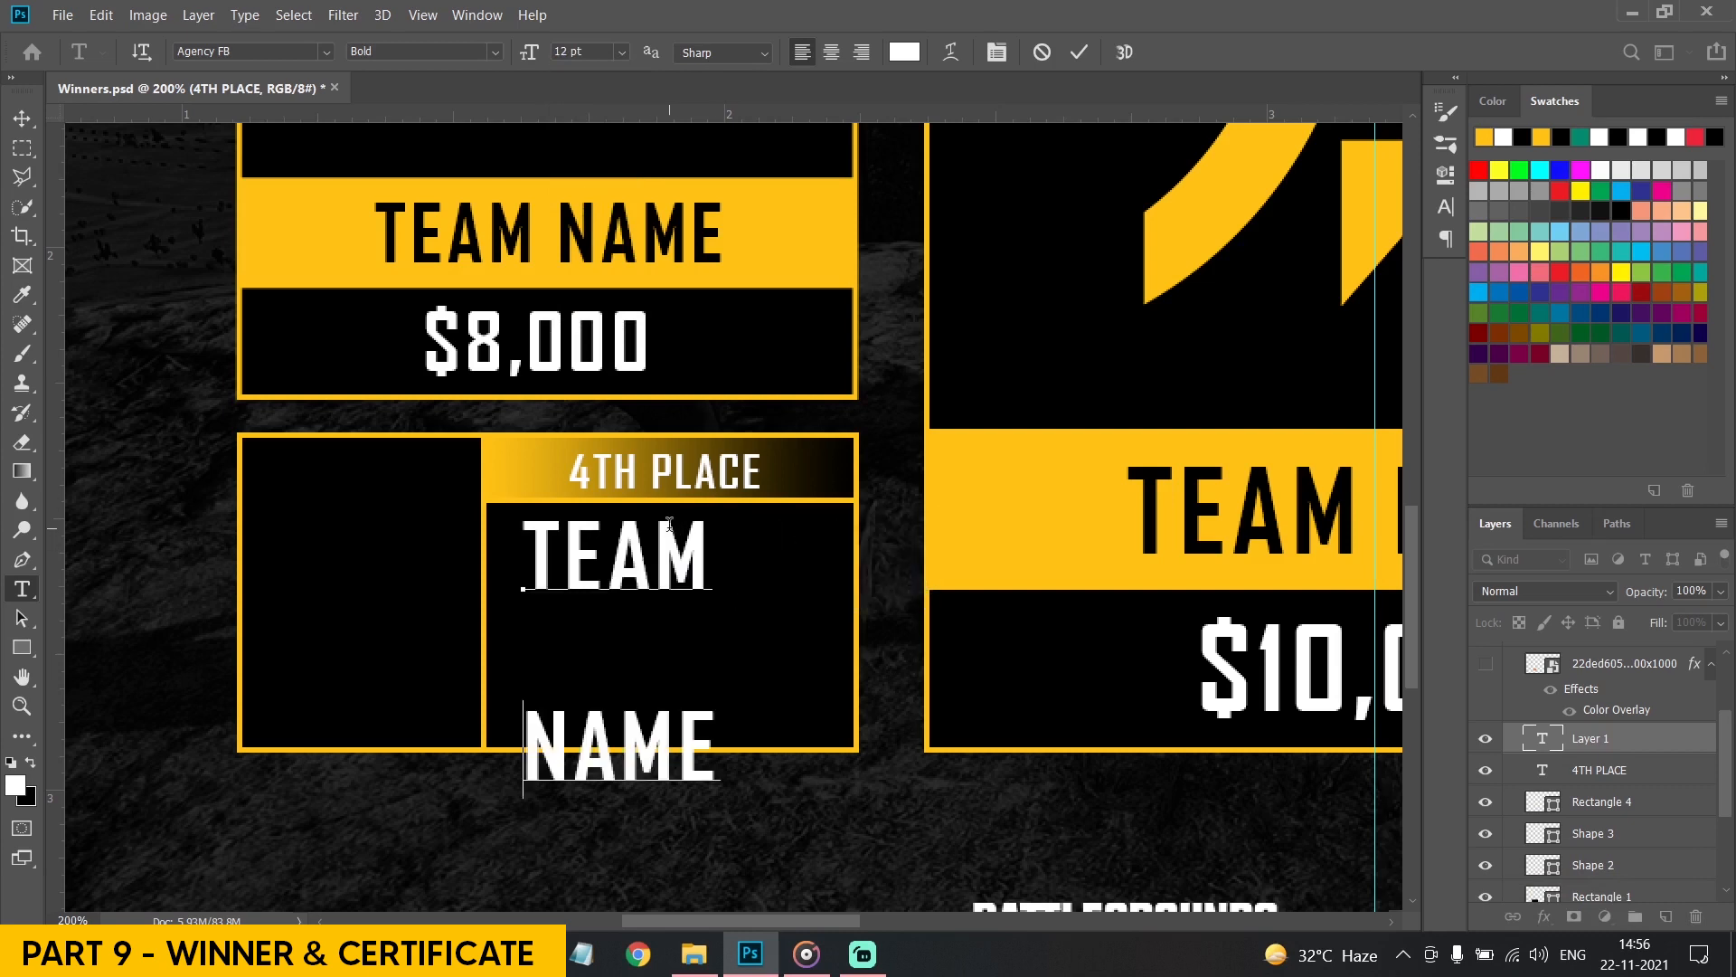
Set the leading of the two-line TEAM NAME text to Auto
key(ctrl+a)
click(996, 52)
click(1407, 169)
click(1372, 192)
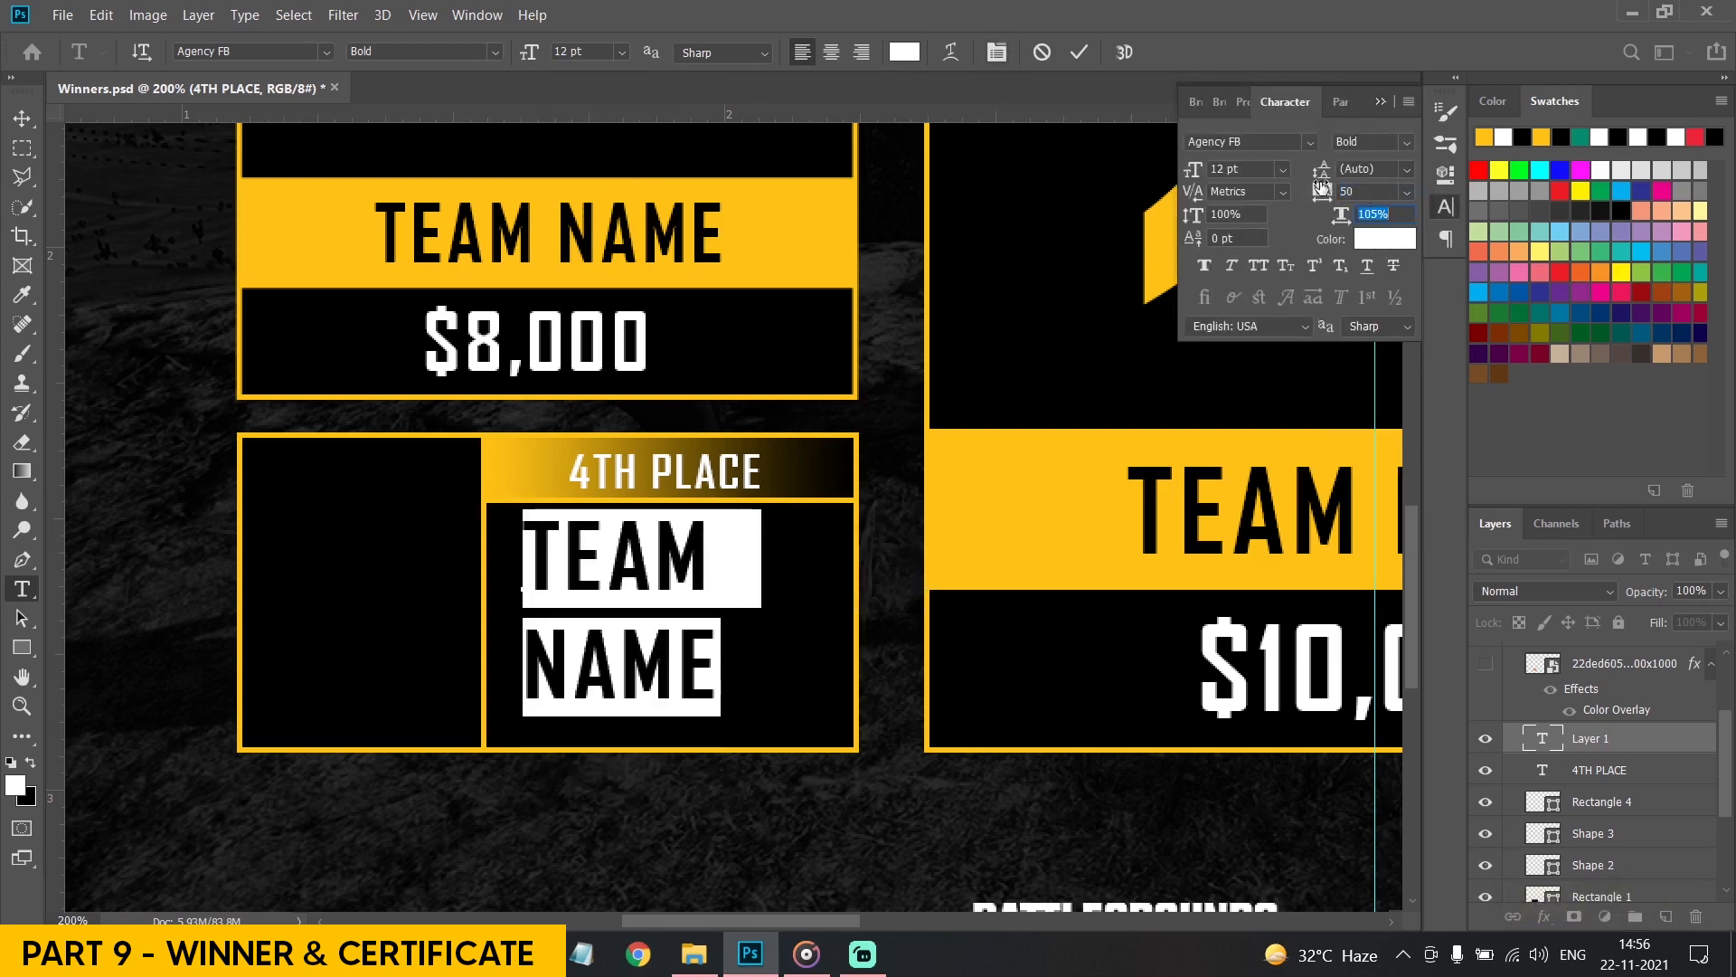
click(1381, 102)
Rejoin TEAM NAME on a single line and set its size to 9 pt
click(571, 664)
key(BackSpace)
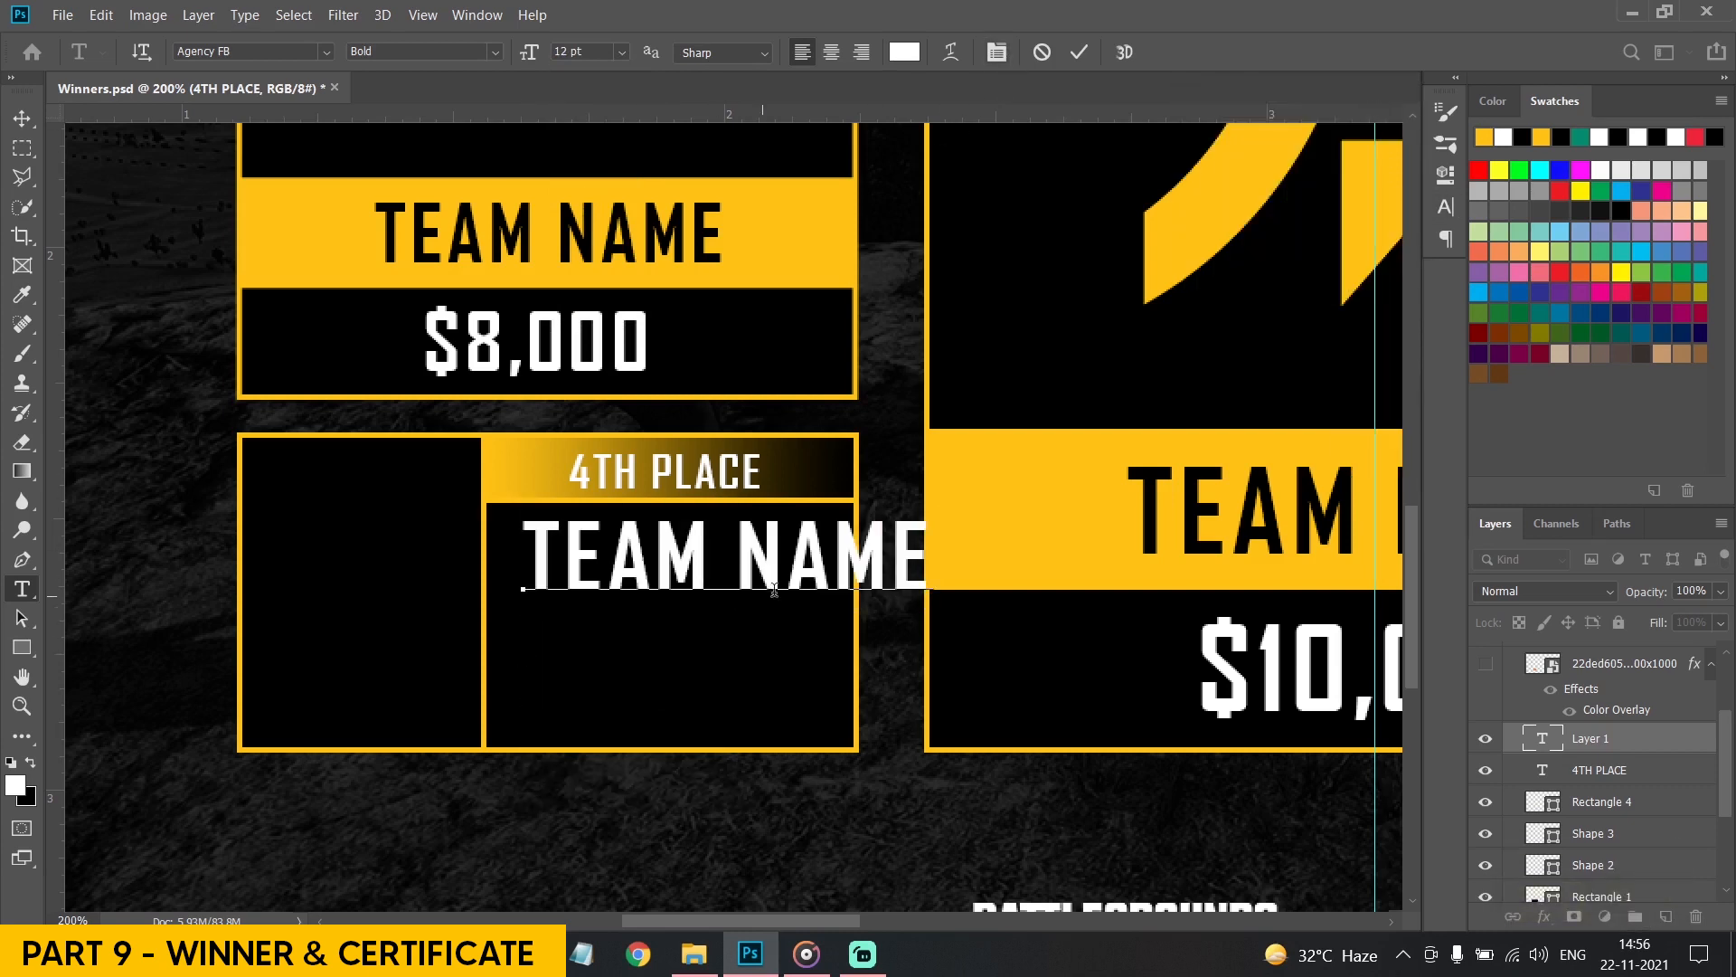
key(ctrl+a)
click(622, 51)
click(586, 134)
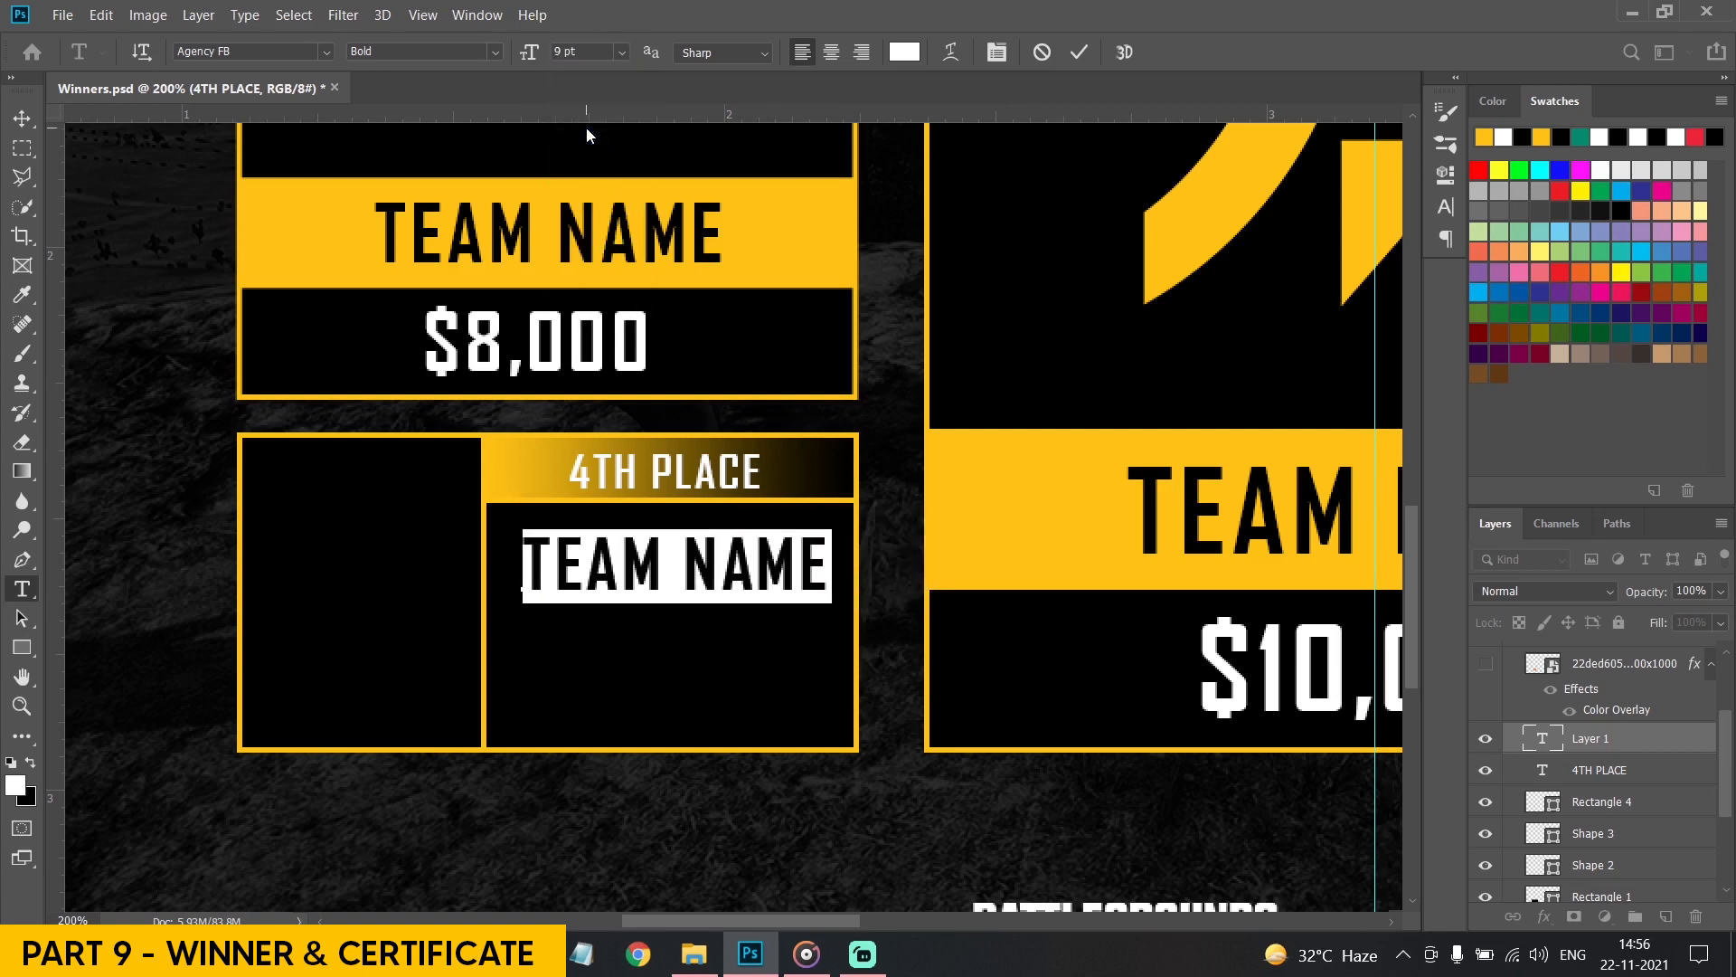
Move TEAM NAME left, close to the divider, and reduce its size to 8 pt
click(20, 118)
drag(697, 624, 677, 624)
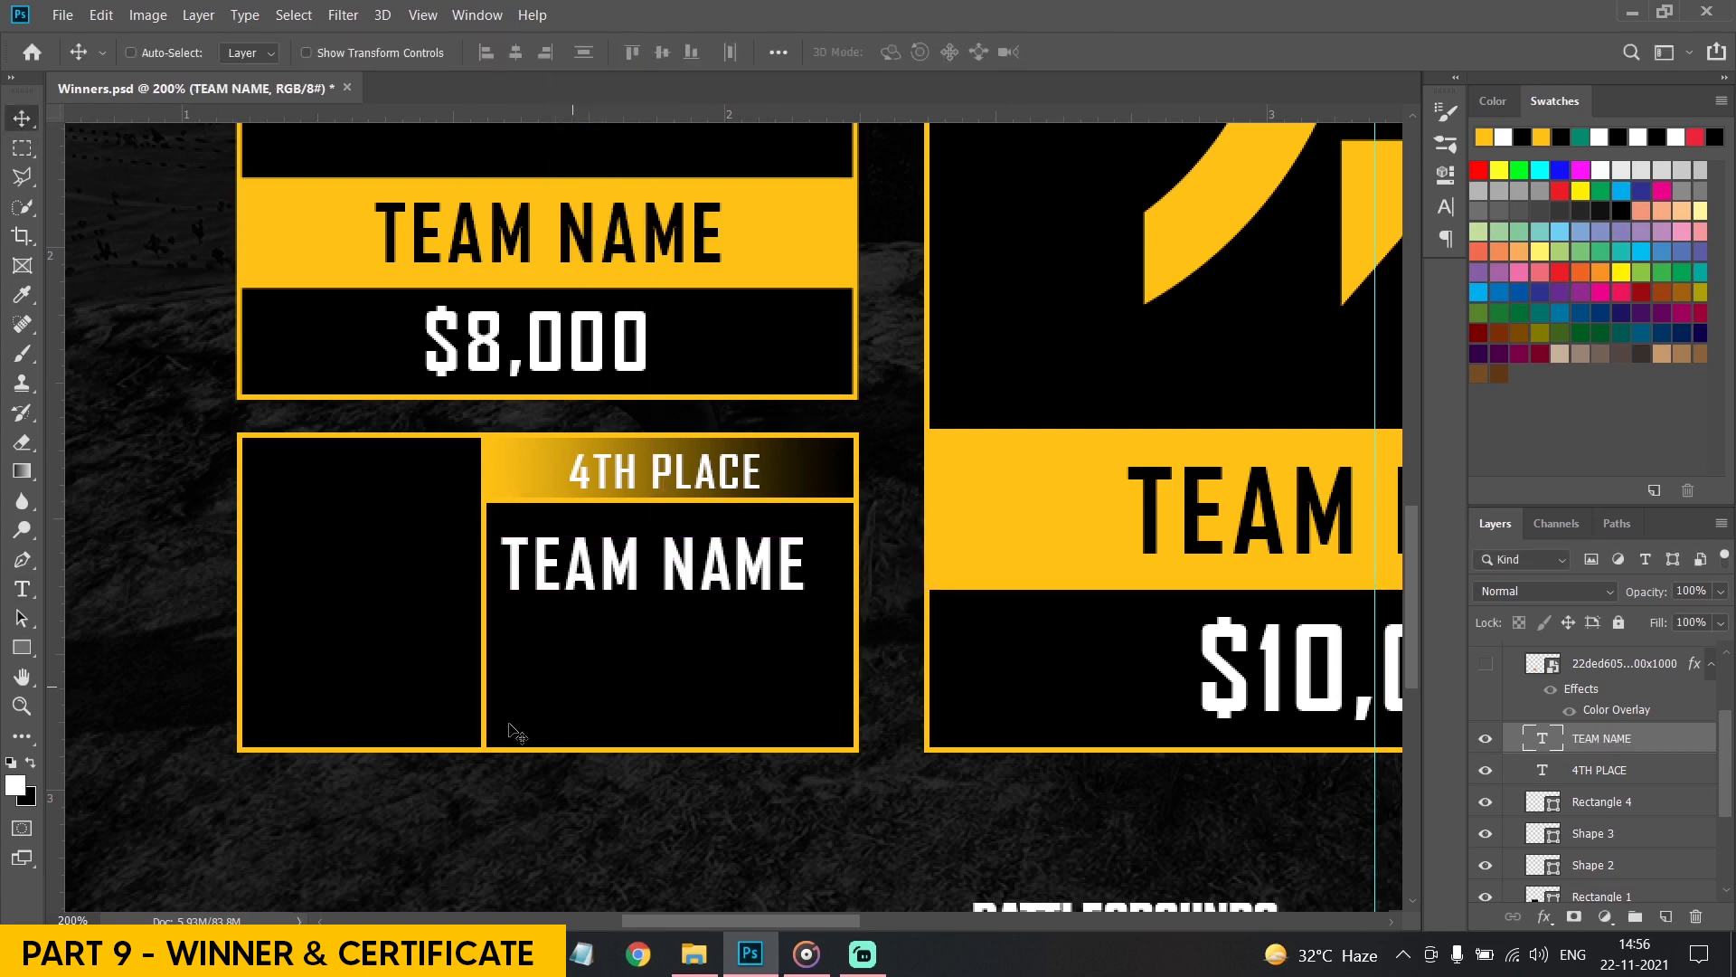
click(22, 590)
drag(502, 565, 810, 568)
key(Return)
click(316, 405)
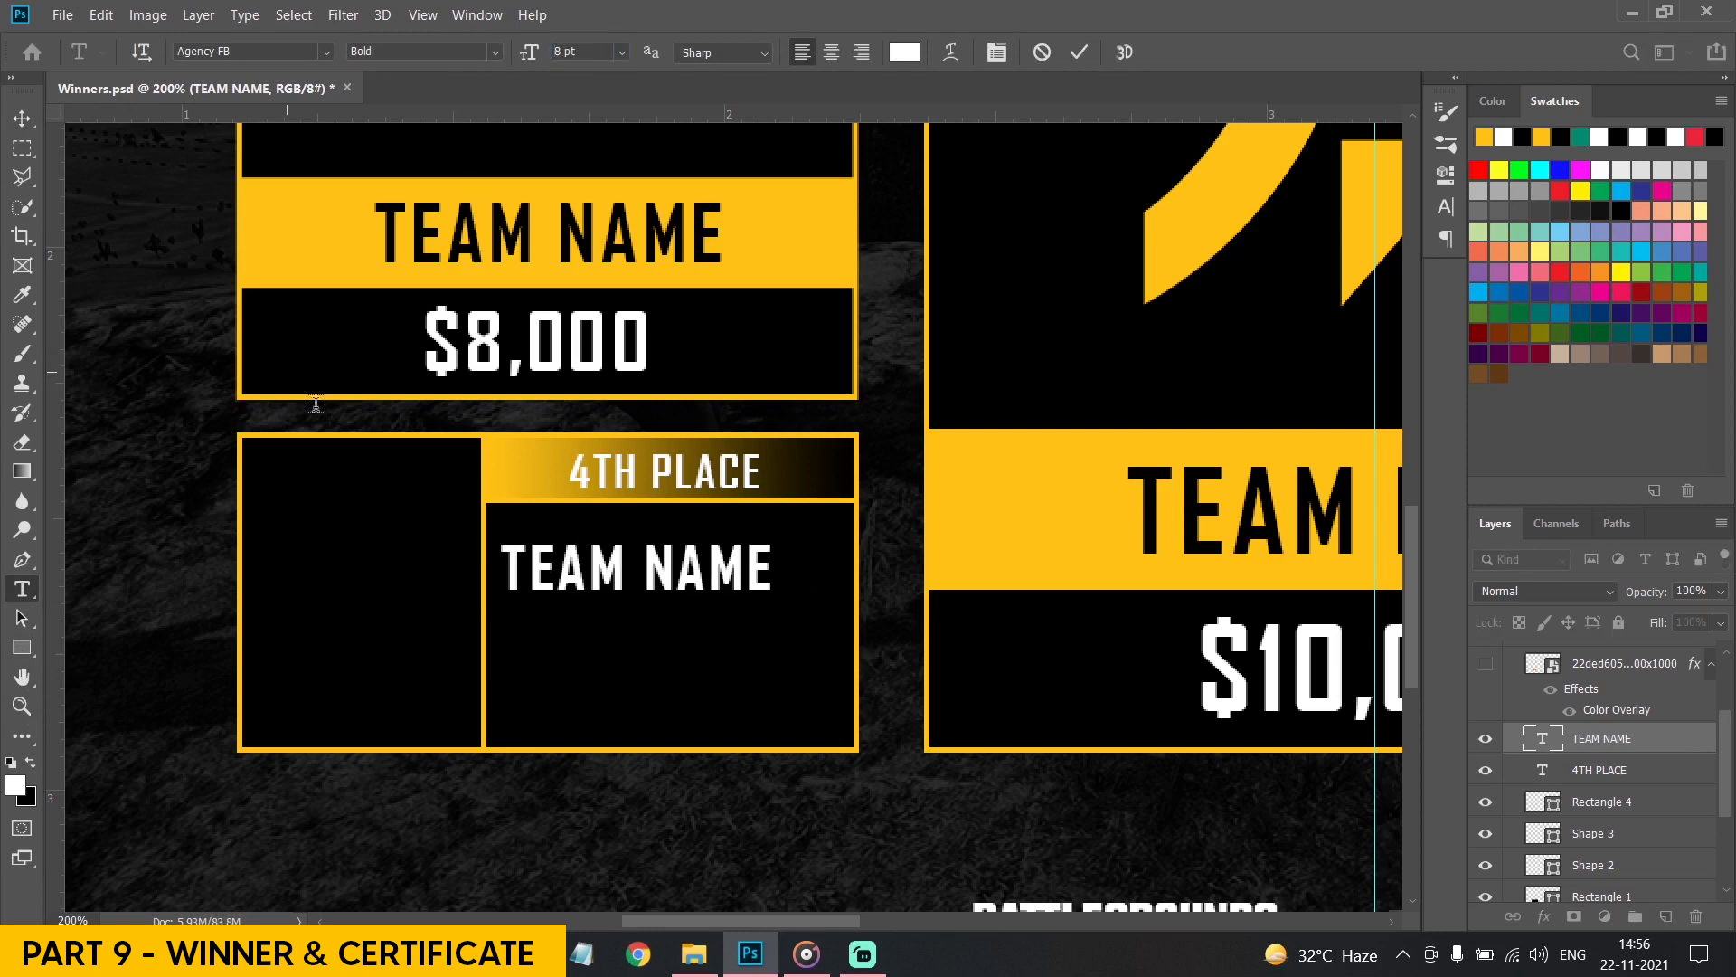
Add the prize text "$4,000" below TEAM NAME, near the bottom of the compartment
click(518, 701)
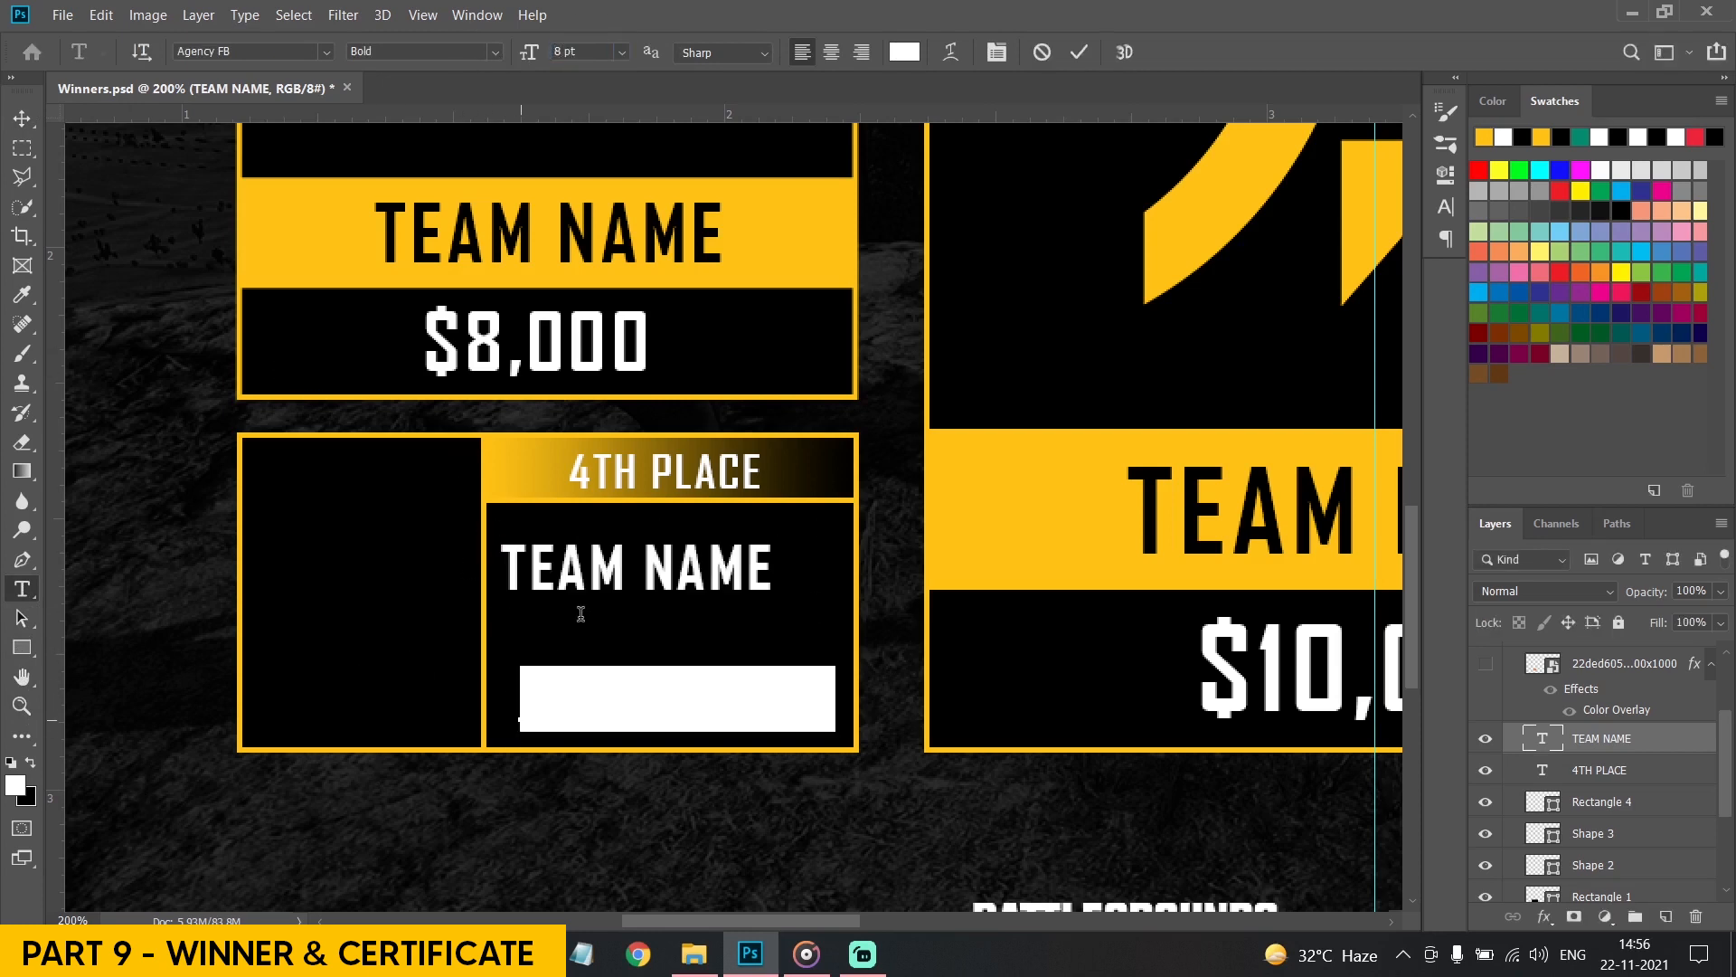
text($5,000)
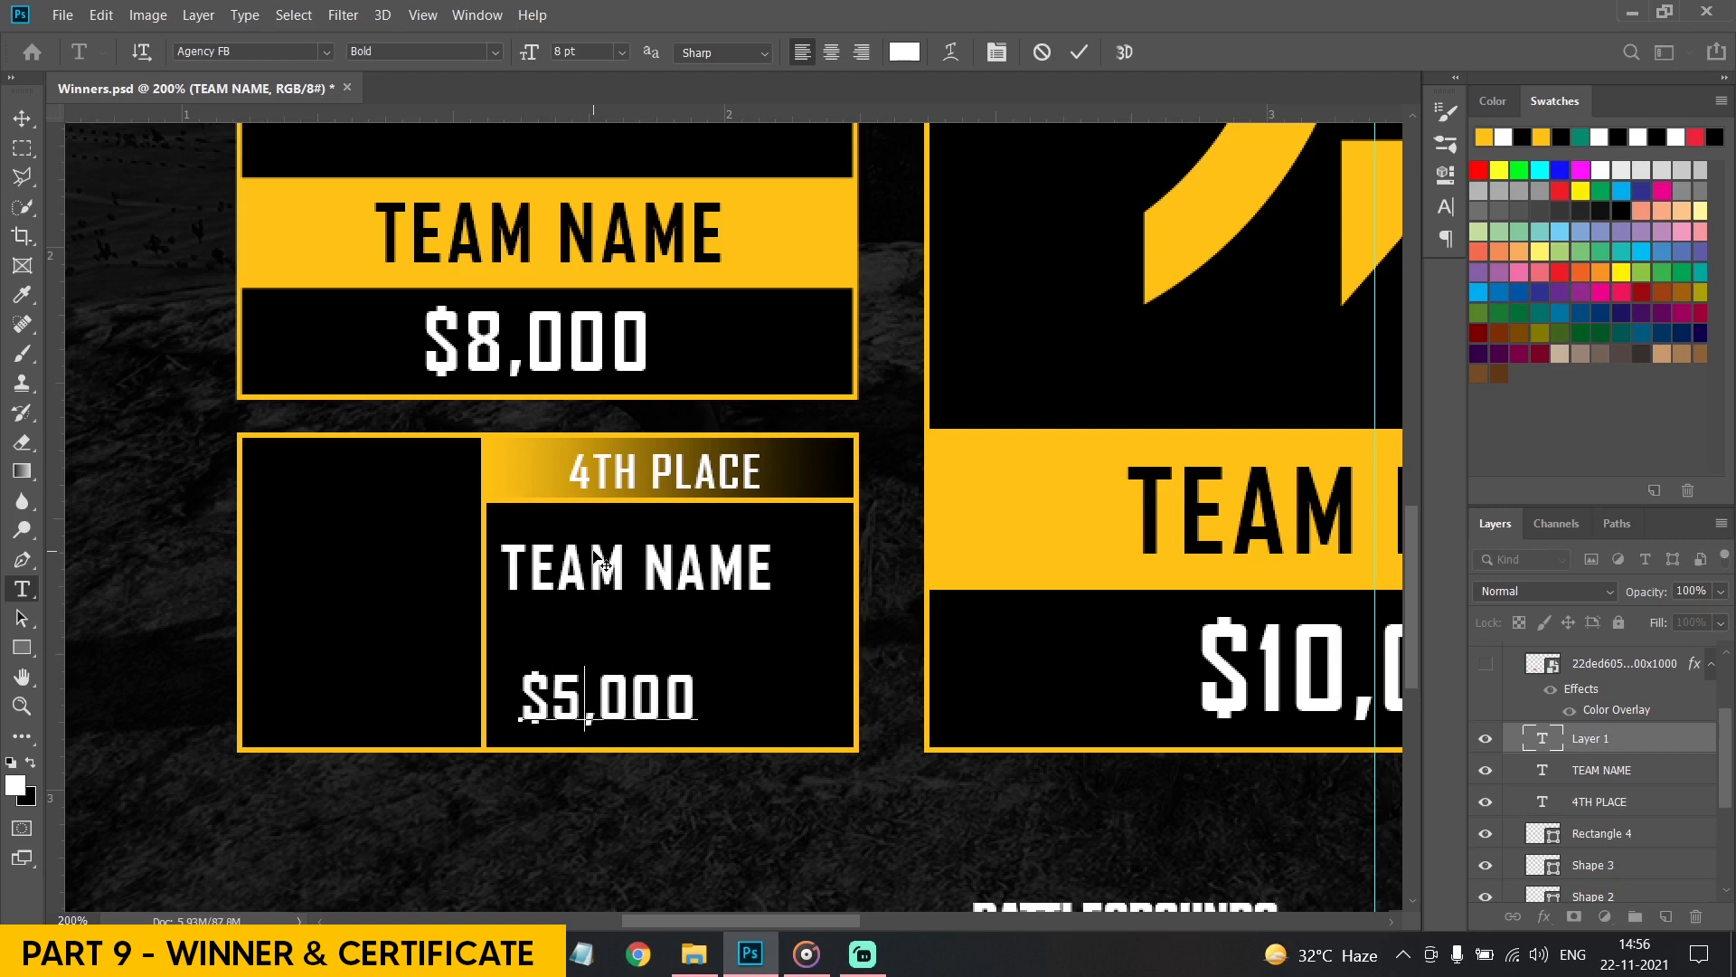
key(BackSpace)
text(4)
Reduce the $4,000 text to 6 pt and align its left edge with TEAM NAME above
key(ctrl+a)
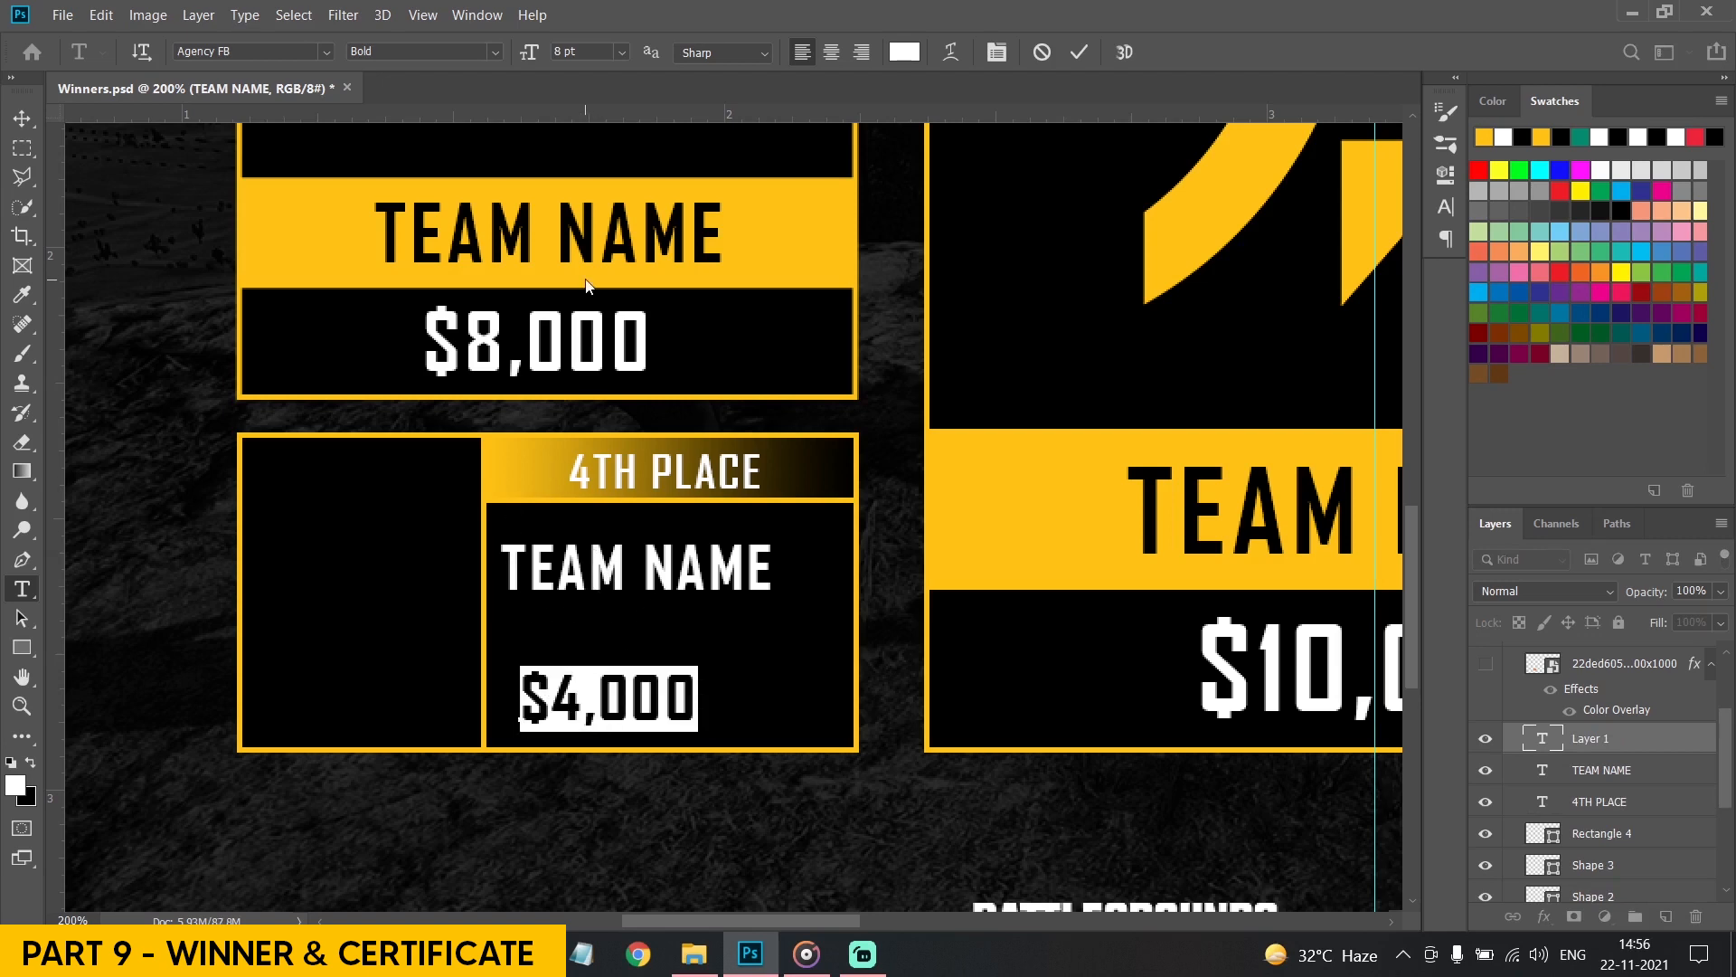
text(7)
key(Return)
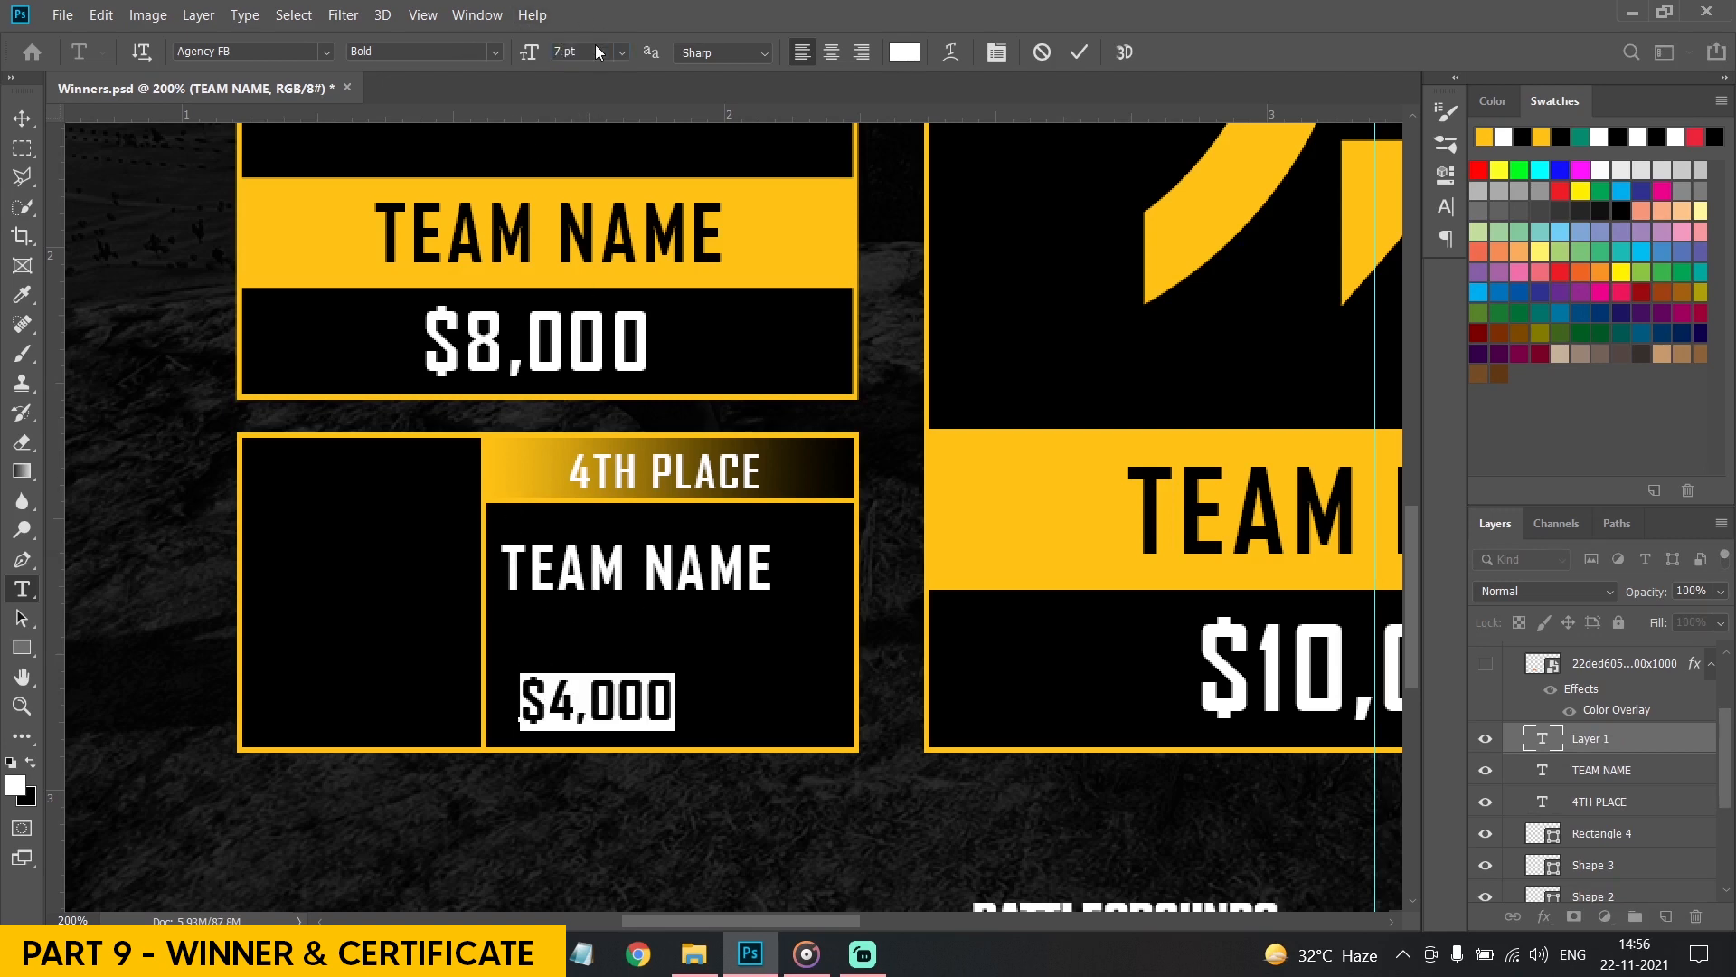
key(Return)
click(22, 119)
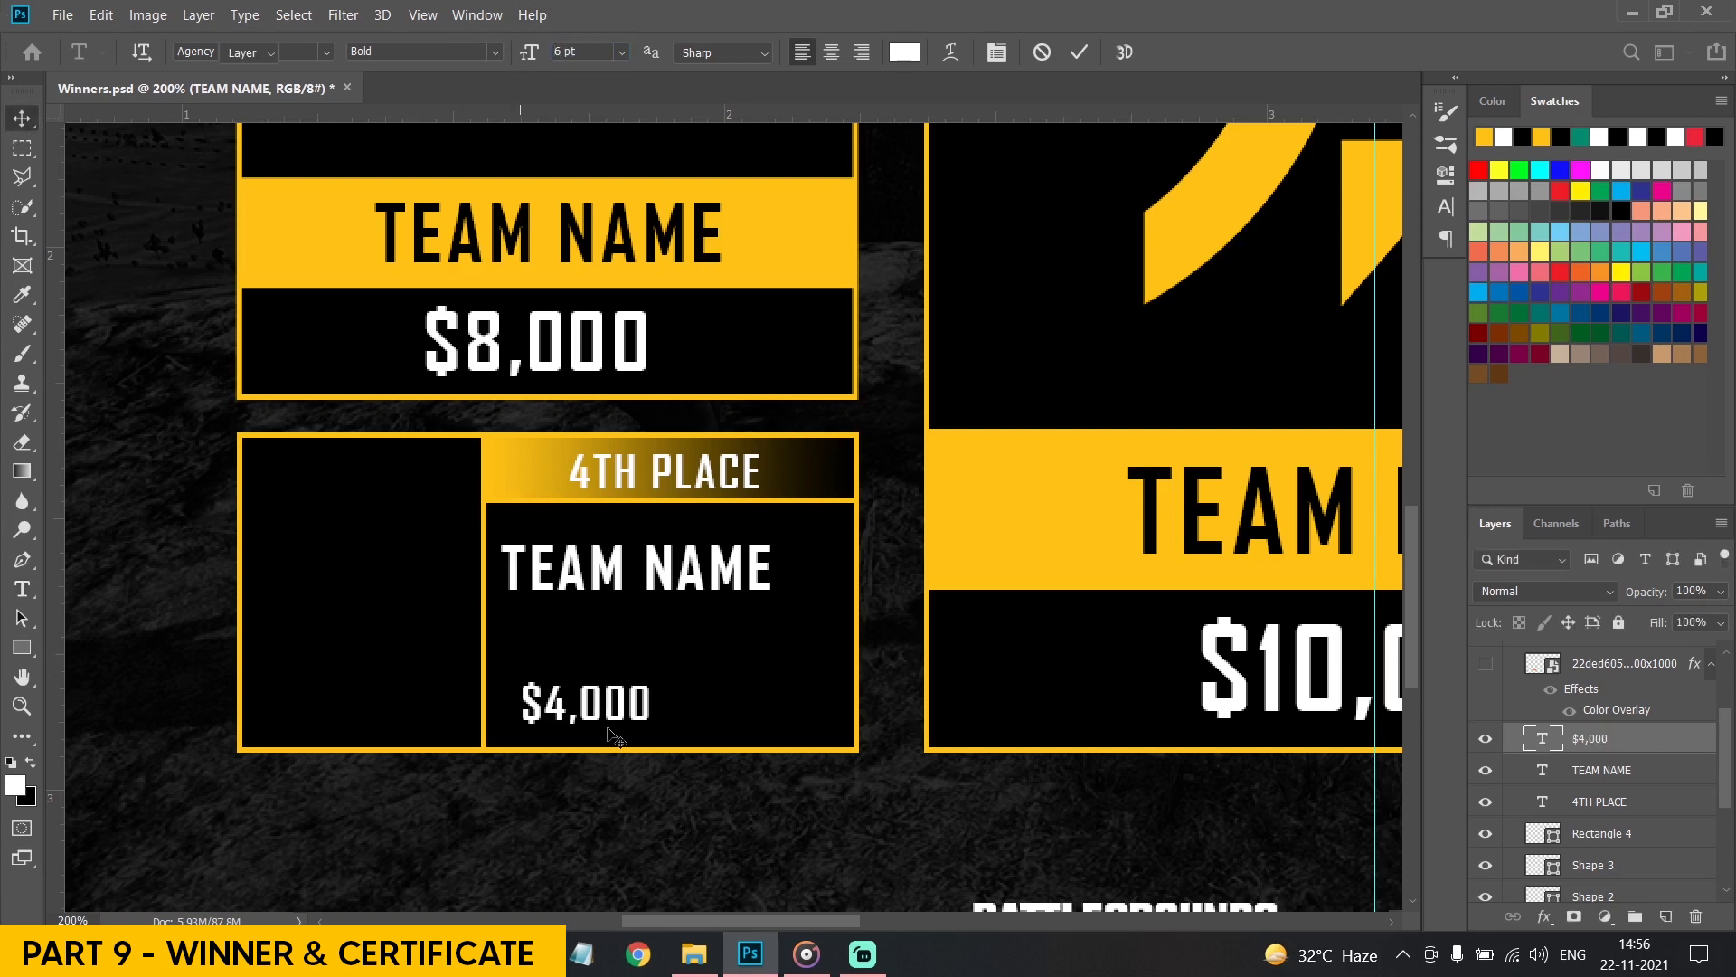
drag(656, 714, 638, 717)
click(23, 589)
click(637, 581)
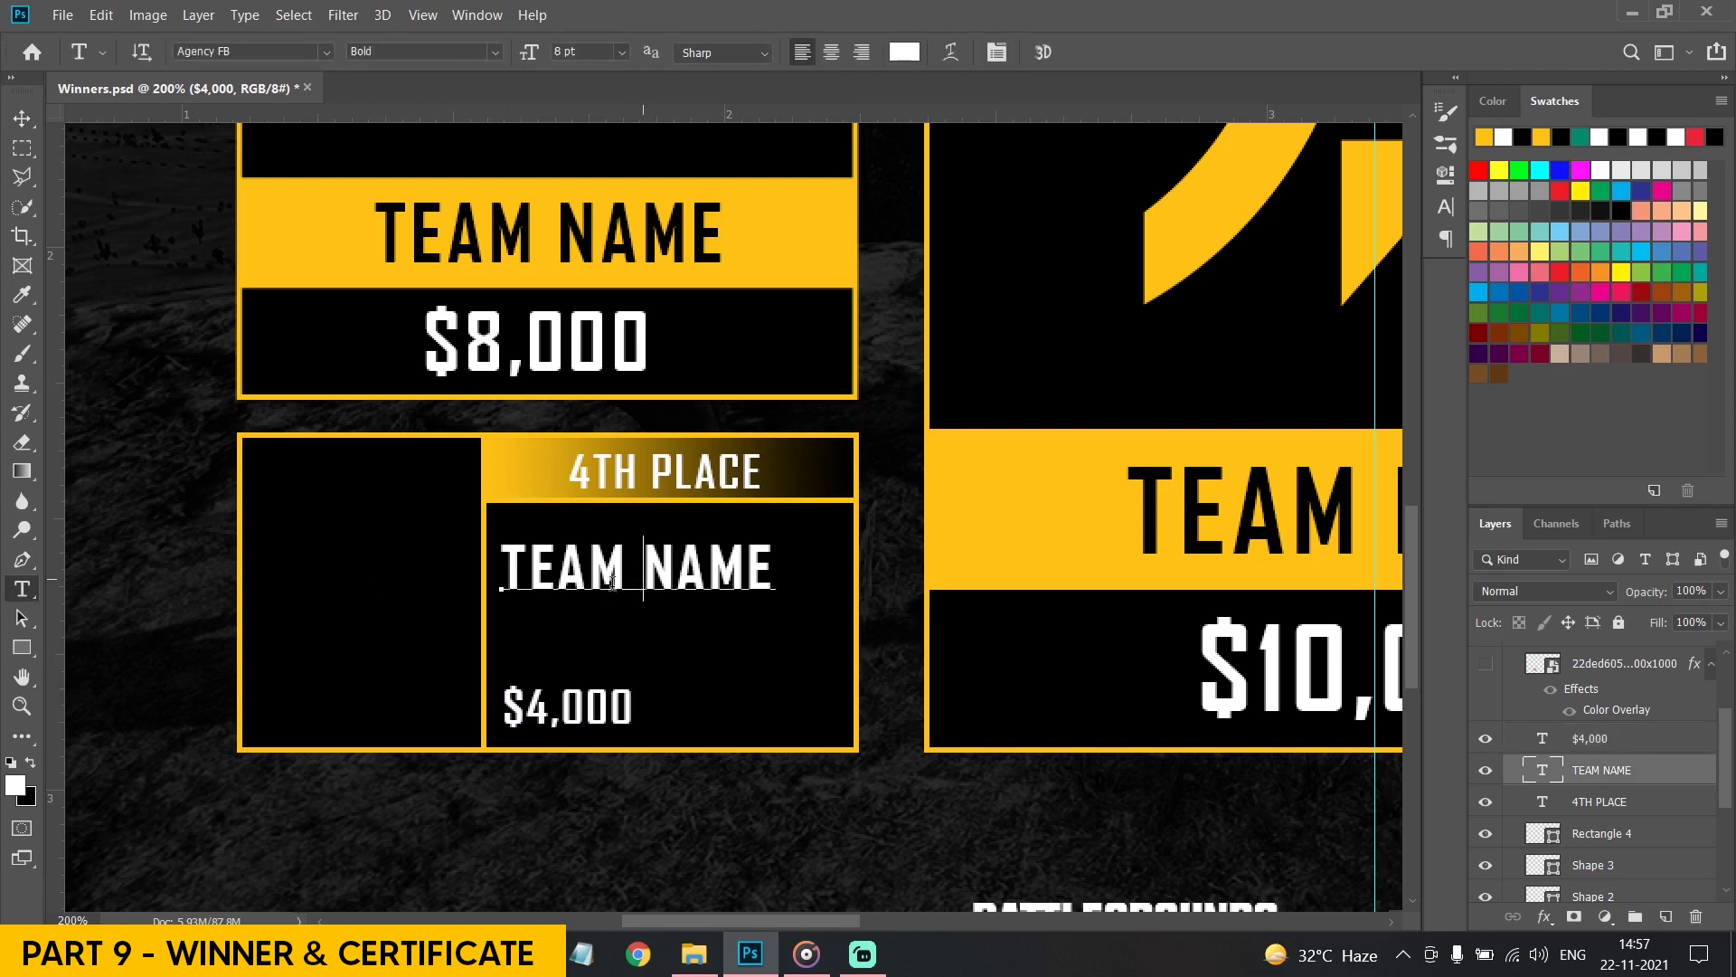
key(ctrl+a)
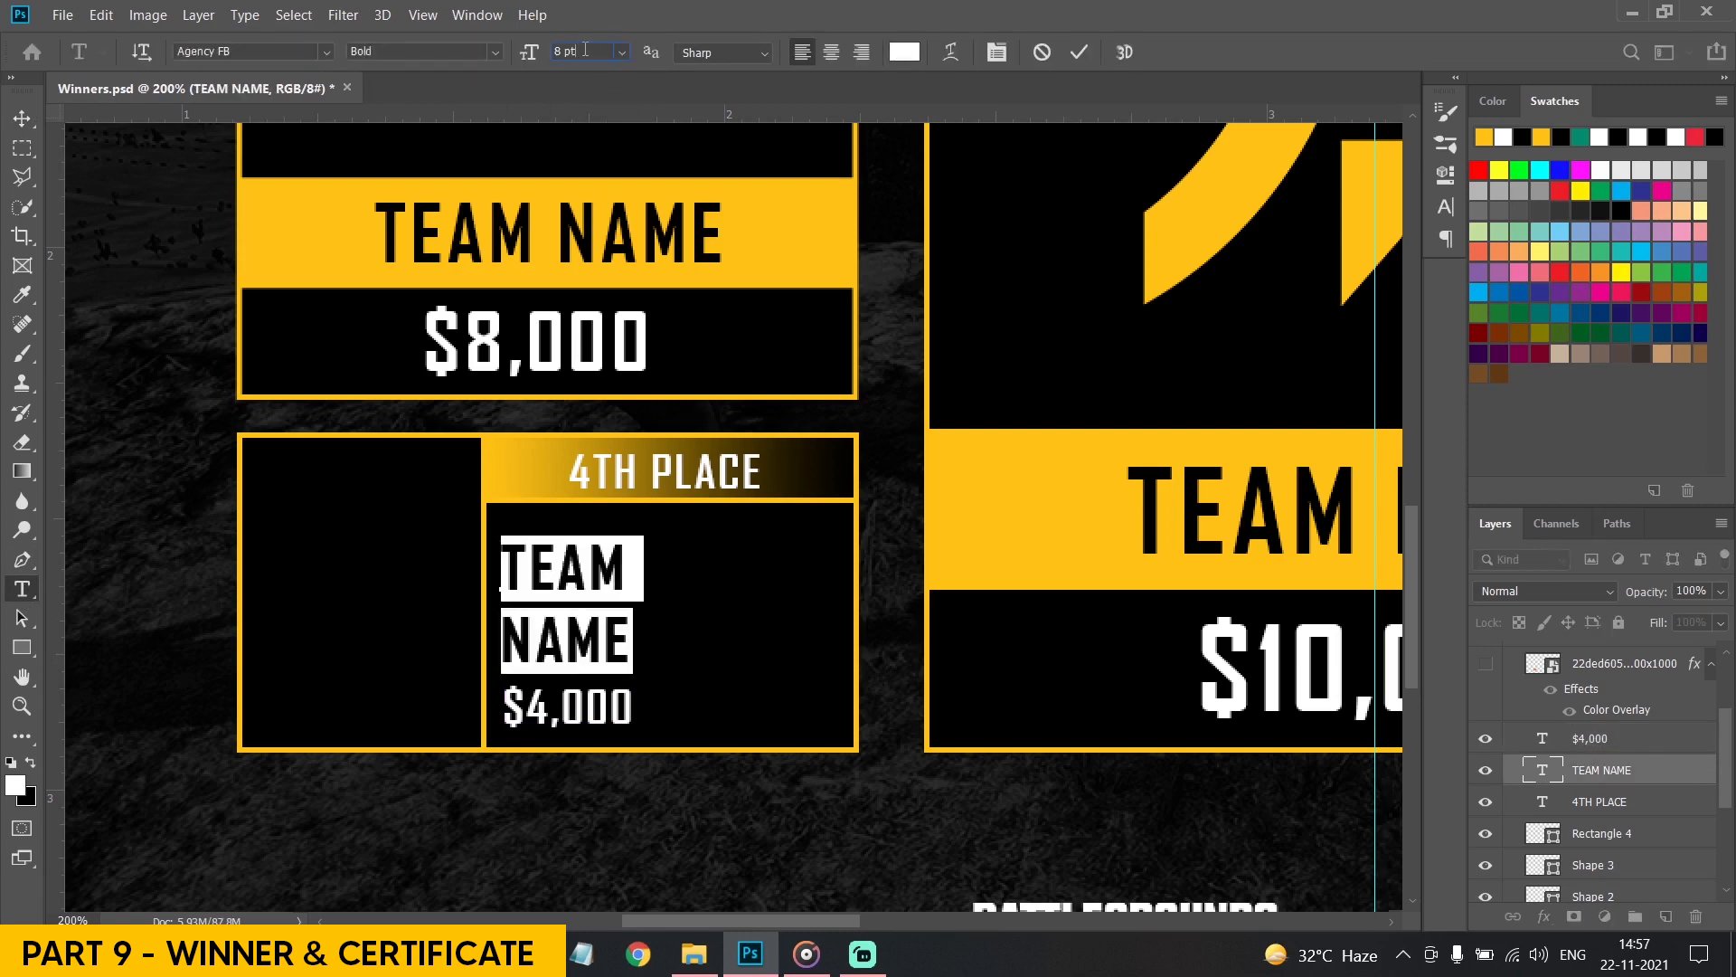
key(Return)
key(Escape)
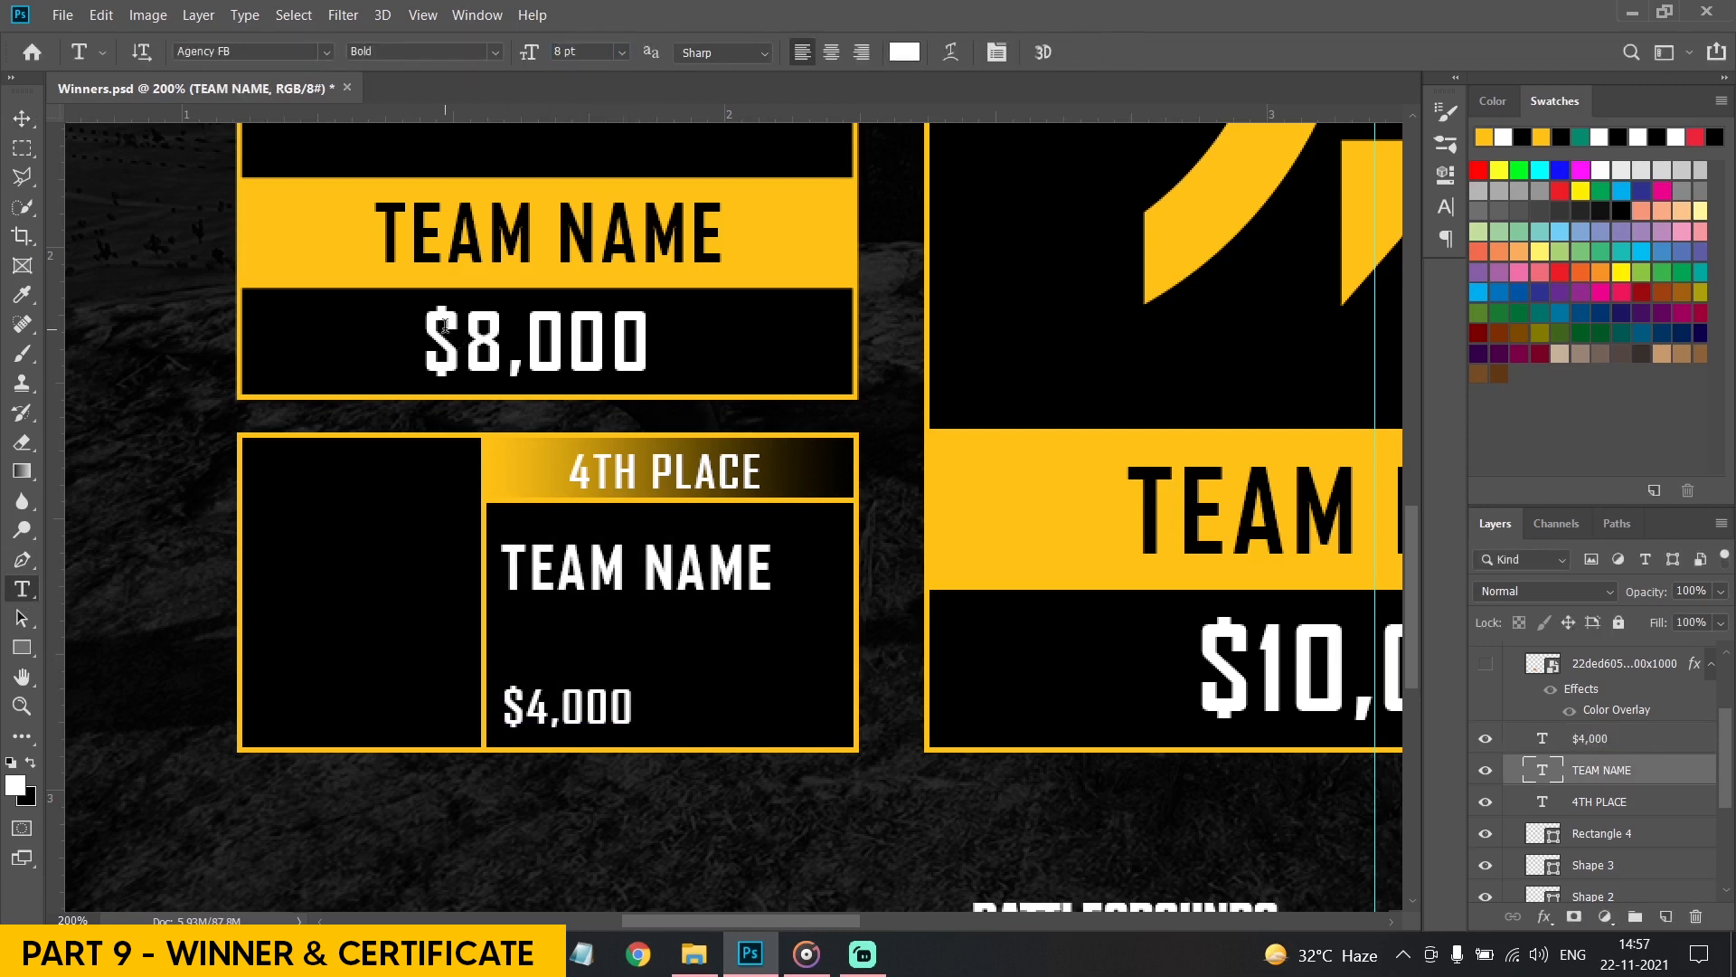
Set TEAM NAME in the 4TH PLACE box to 9 pt and nudge the text slightly down
click(624, 569)
key(ctrl+a)
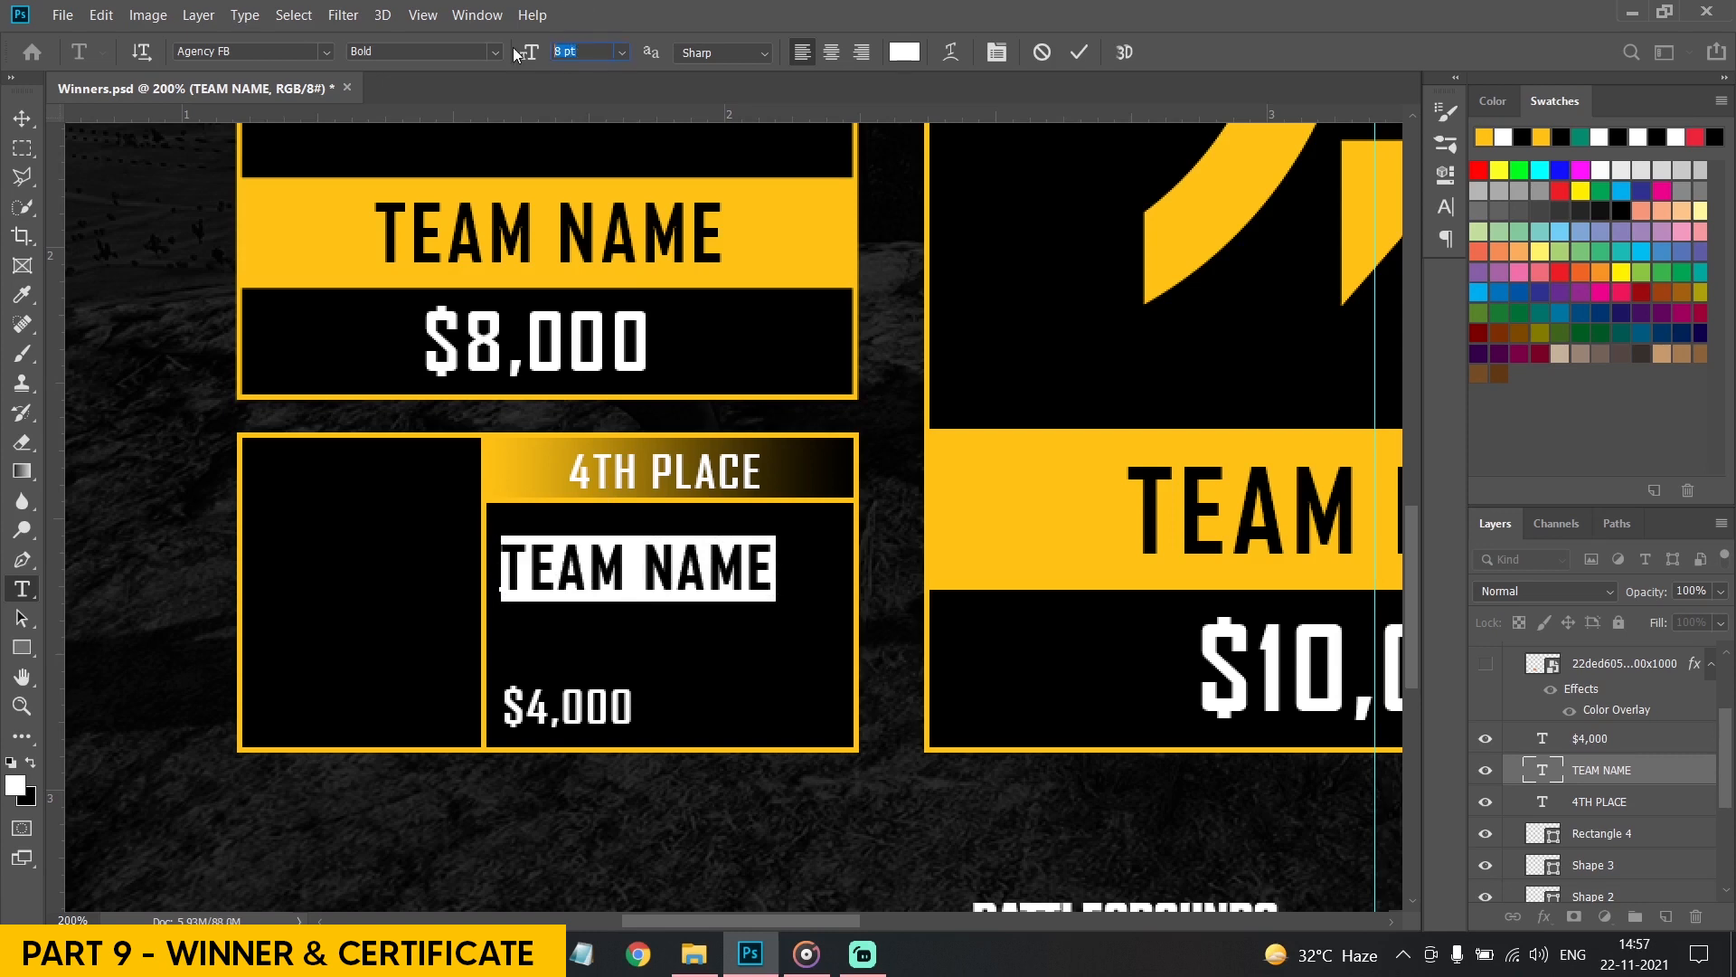
text(9)
key(Return)
click(21, 118)
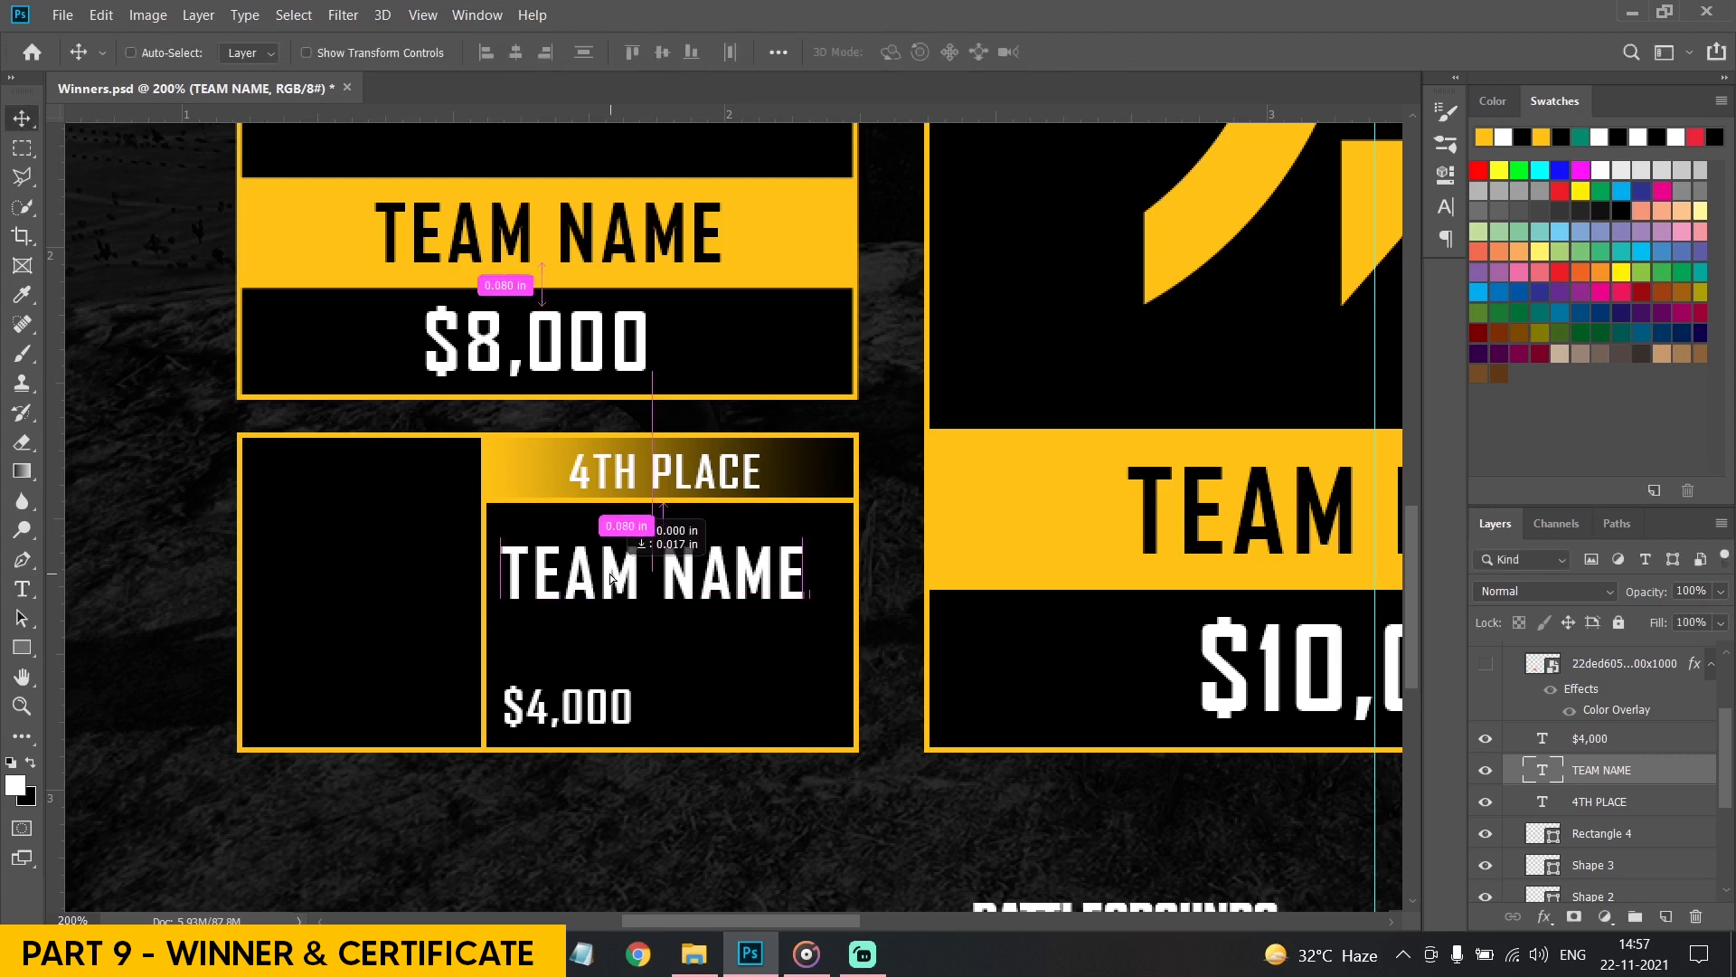
Show the hidden team logo layer, then scale the logo down and place it in the empty left compartment of the 4TH PLACE box
scroll(610, 573, up, 1)
click(1486, 663)
key(ctrl+t)
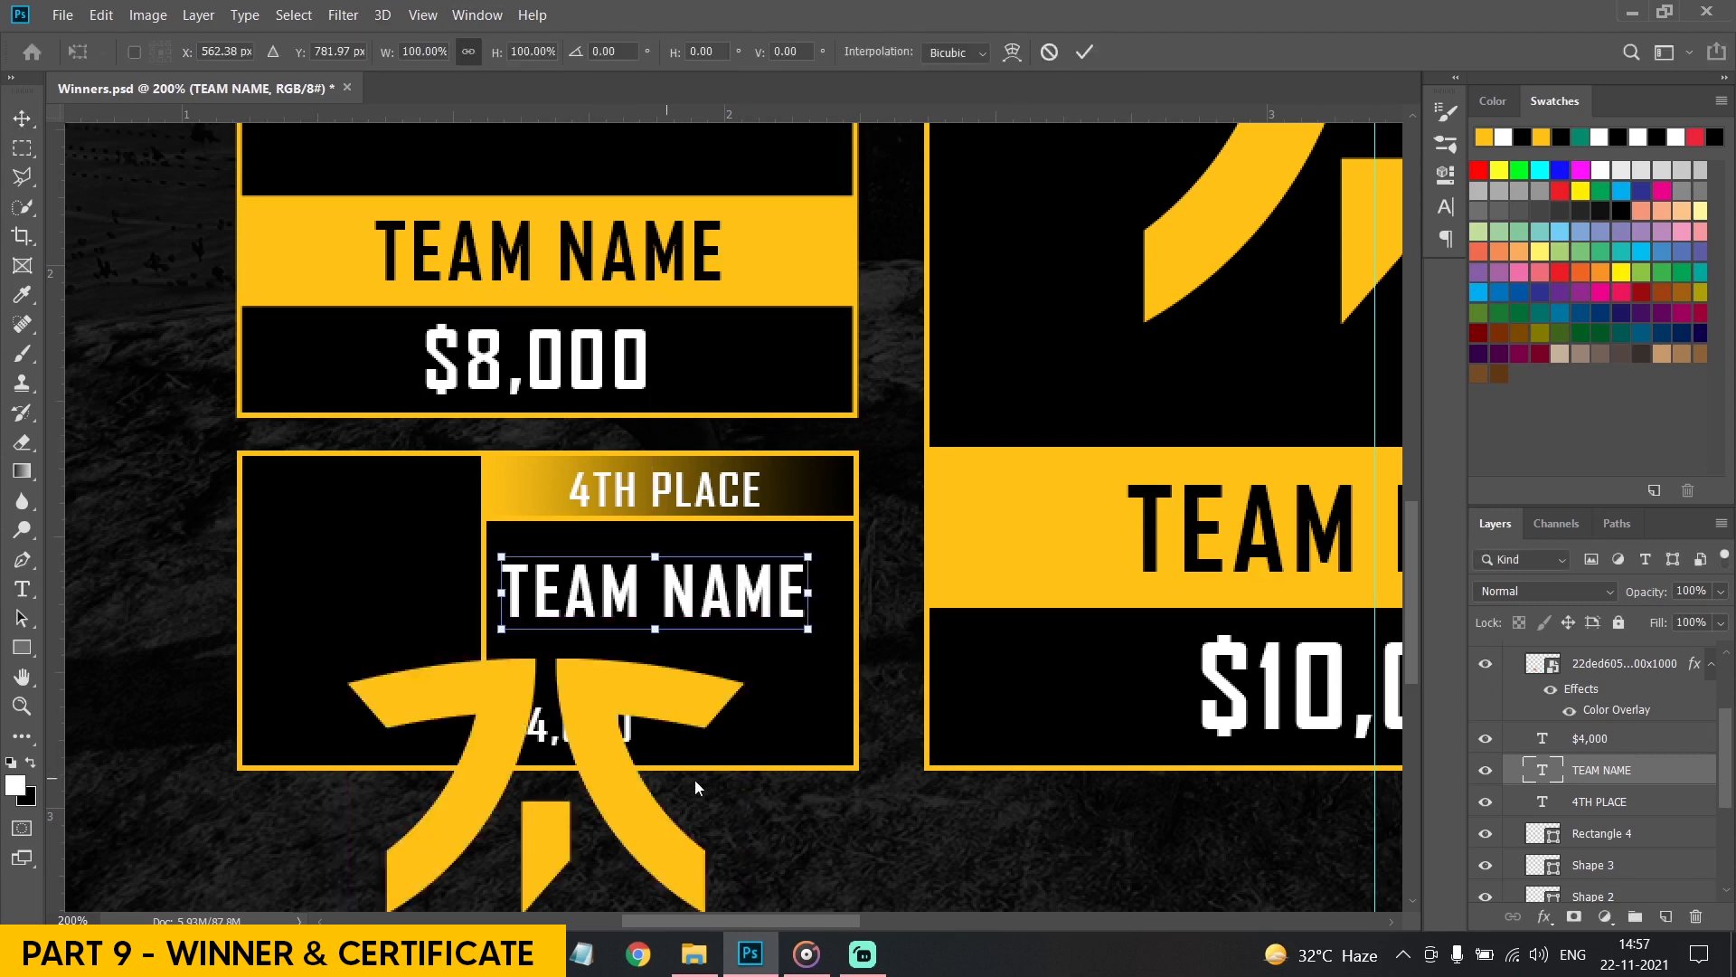
click(1604, 666)
drag(804, 780, 412, 586)
key(Return)
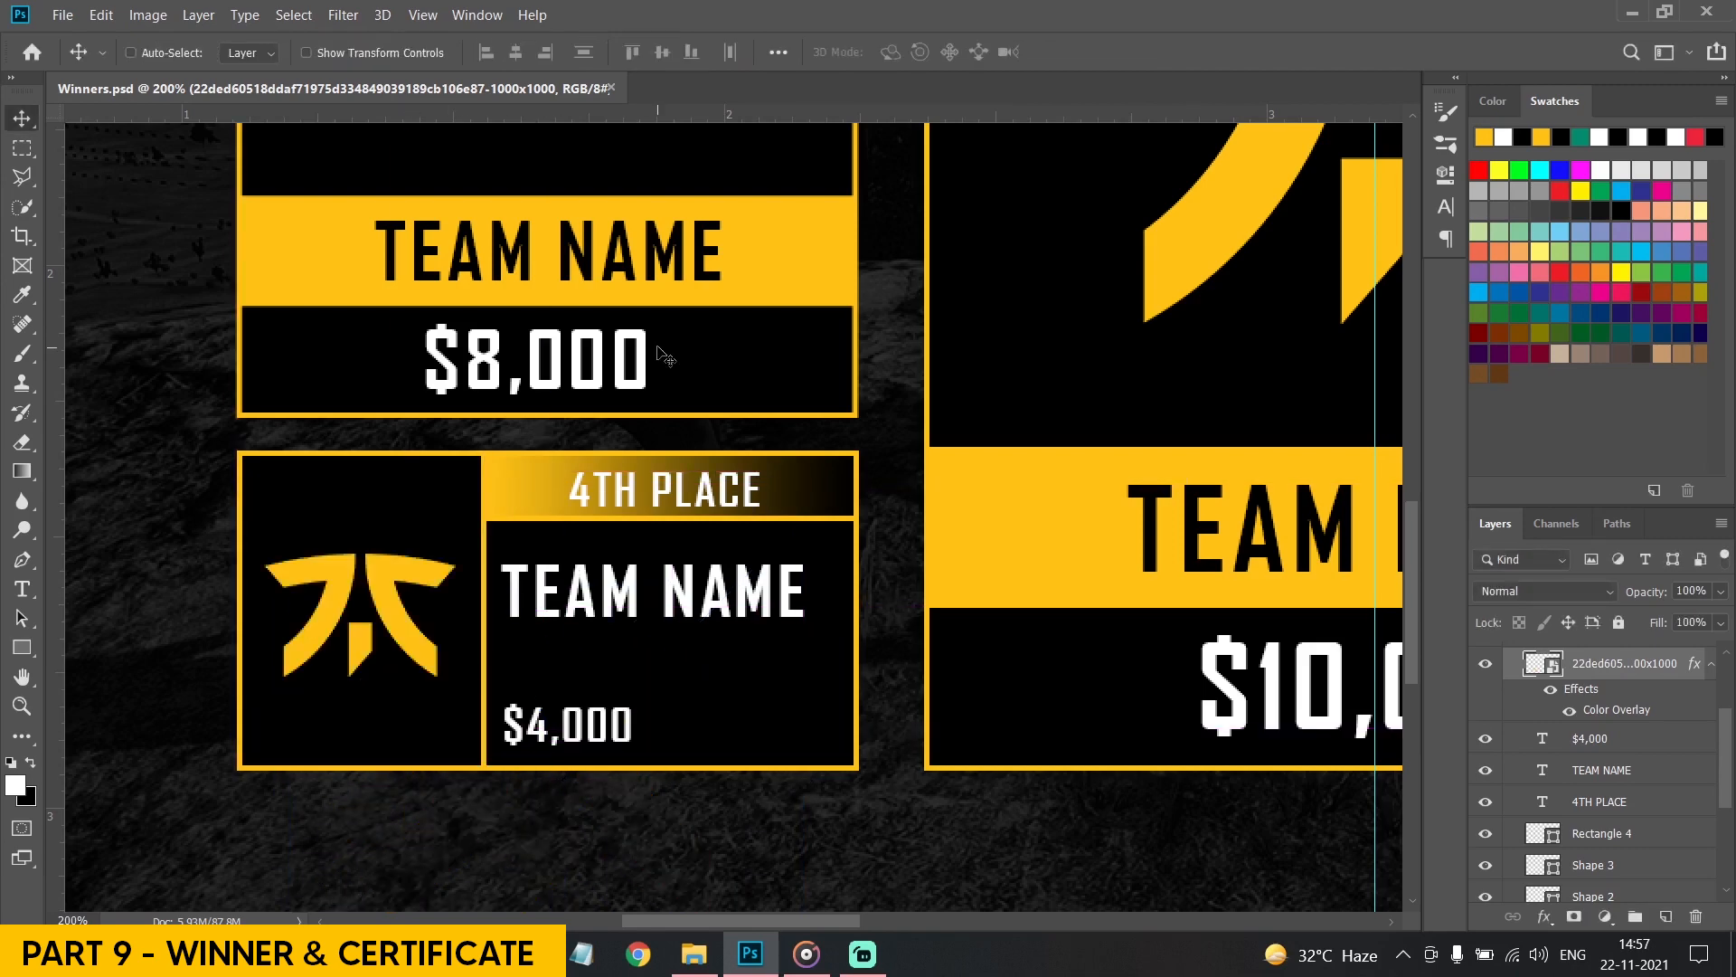
Collapse the "2 copy" layer group that holds the 4TH PLACE box and rename it "4"
key(ctrl+minus)
key(ctrl+minus)
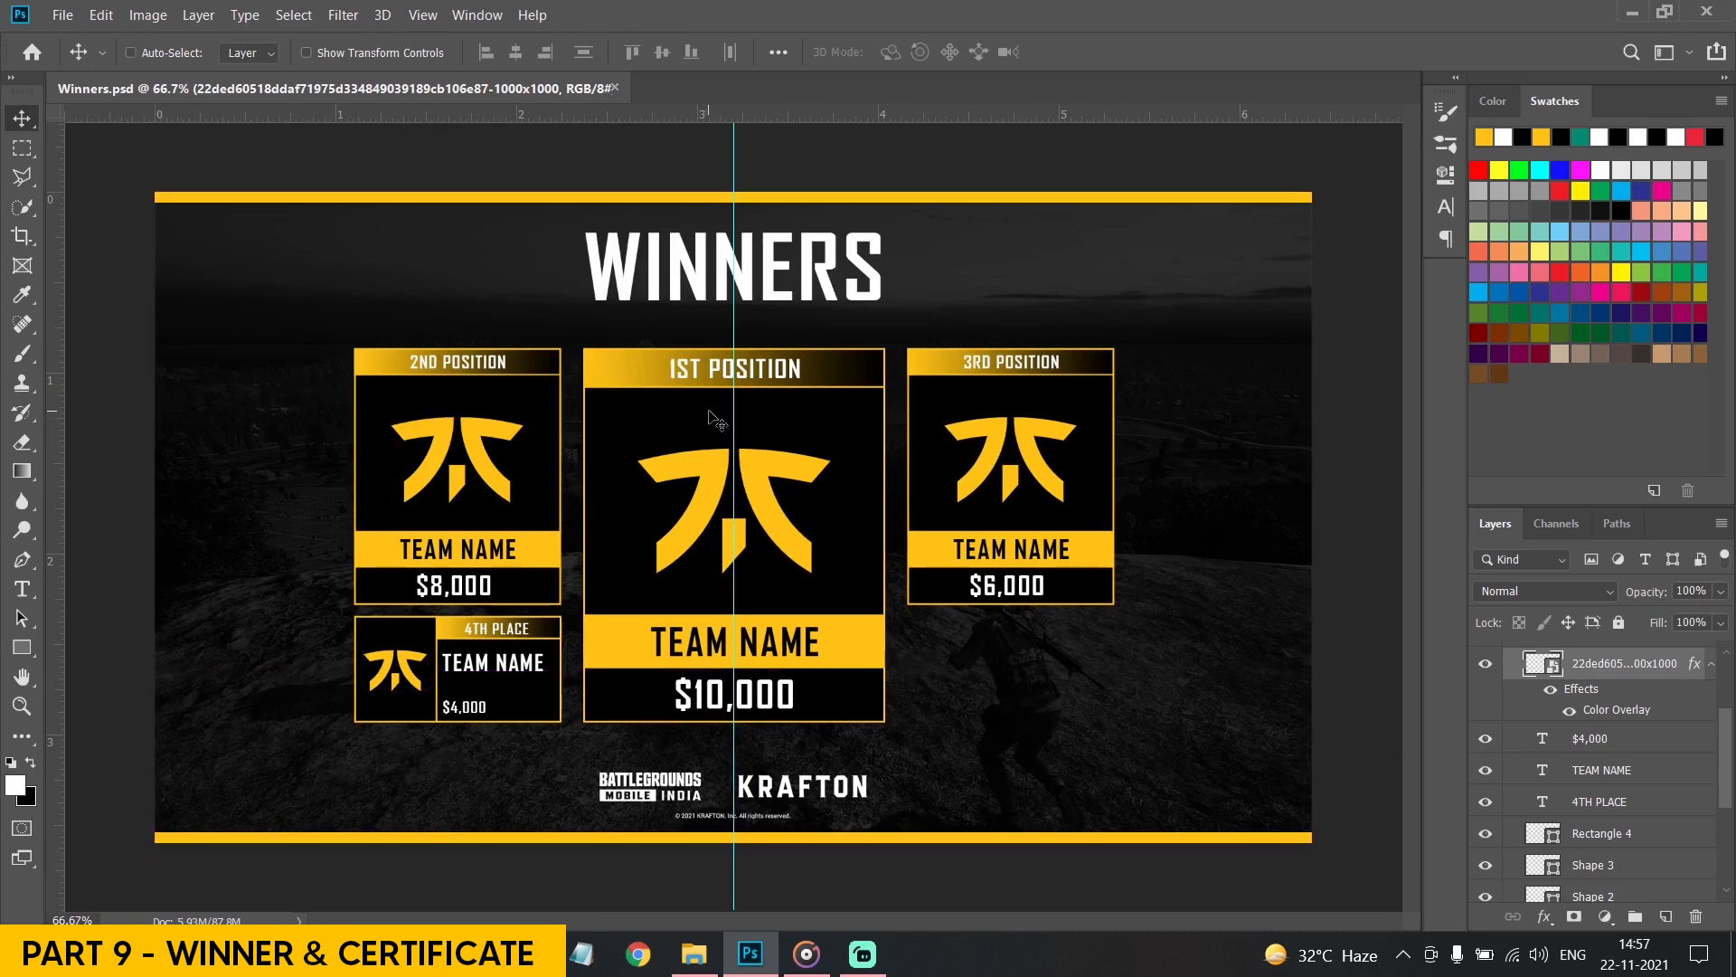
scroll(1554, 685, up, 3)
click(1512, 756)
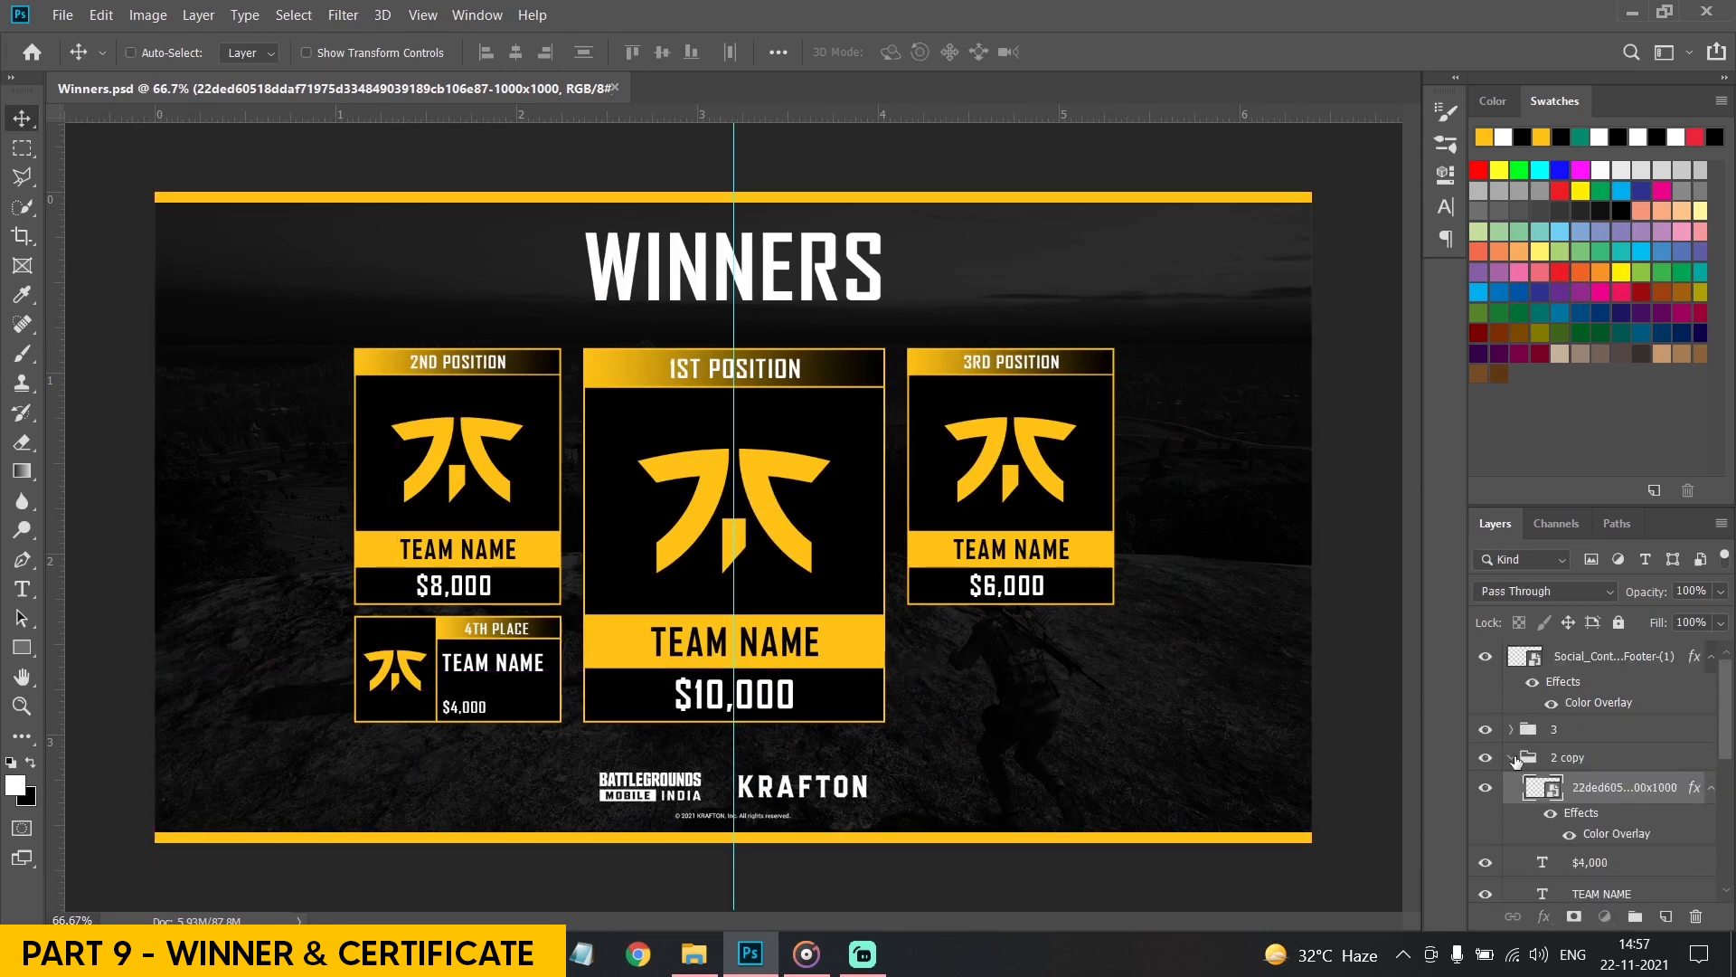
double_click(1564, 757)
text(4)
key(Return)
Duplicate group 4, place the copy below the 3RD POSITION card and change its heading to "MVP"
drag(1630, 761, 1666, 916)
drag(422, 671, 722, 648)
click(21, 589)
key(ctrl+plus)
triple_click(908, 691)
text(MVP)
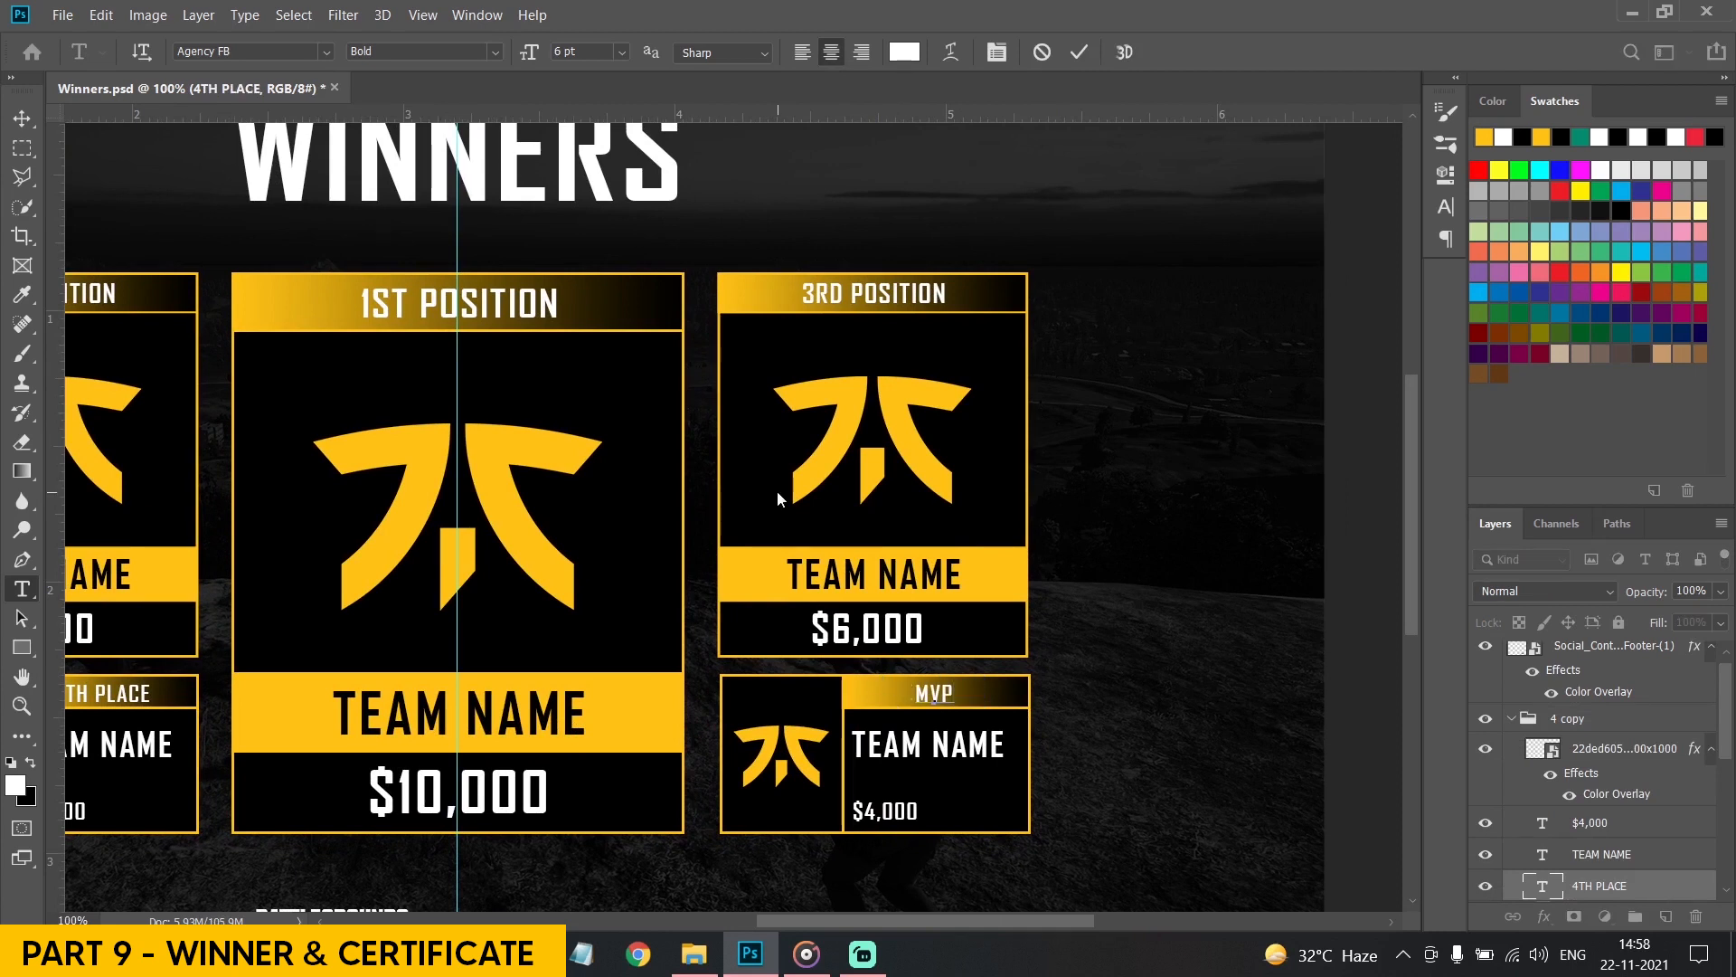
Replace TEAM NAME in the MVP box with "PLAYER NAME" and set its size to 8 pt
triple_click(891, 744)
text(PLAYER NAME)
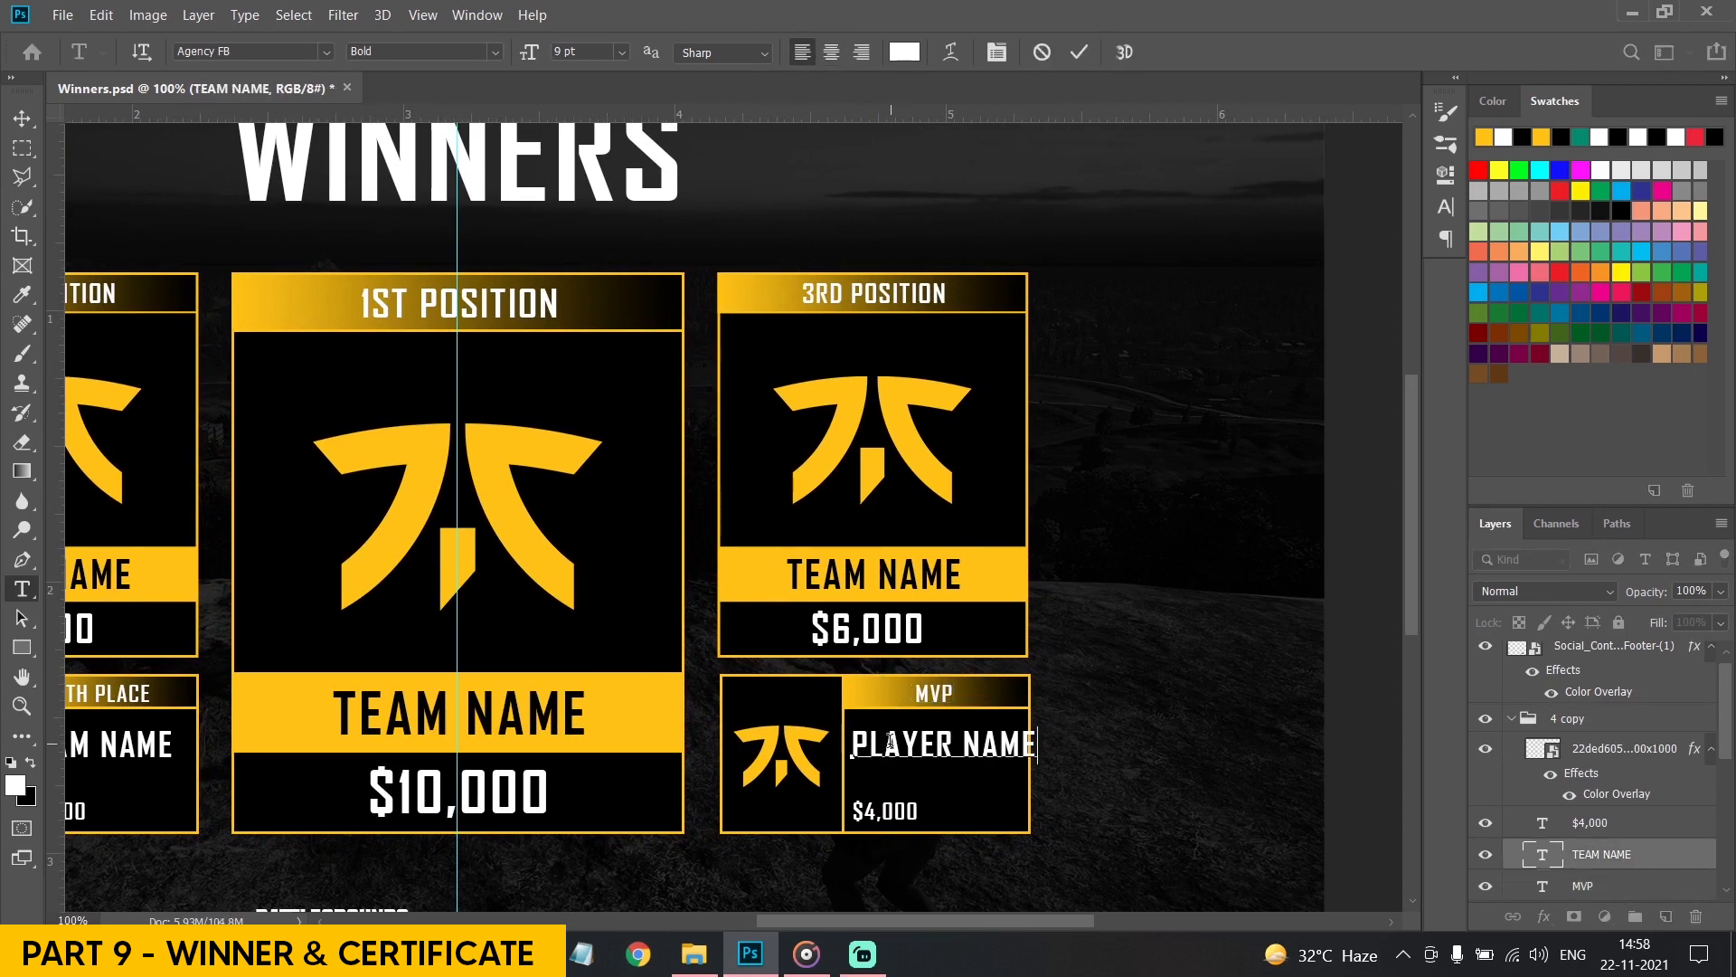
triple_click(979, 756)
click(566, 51)
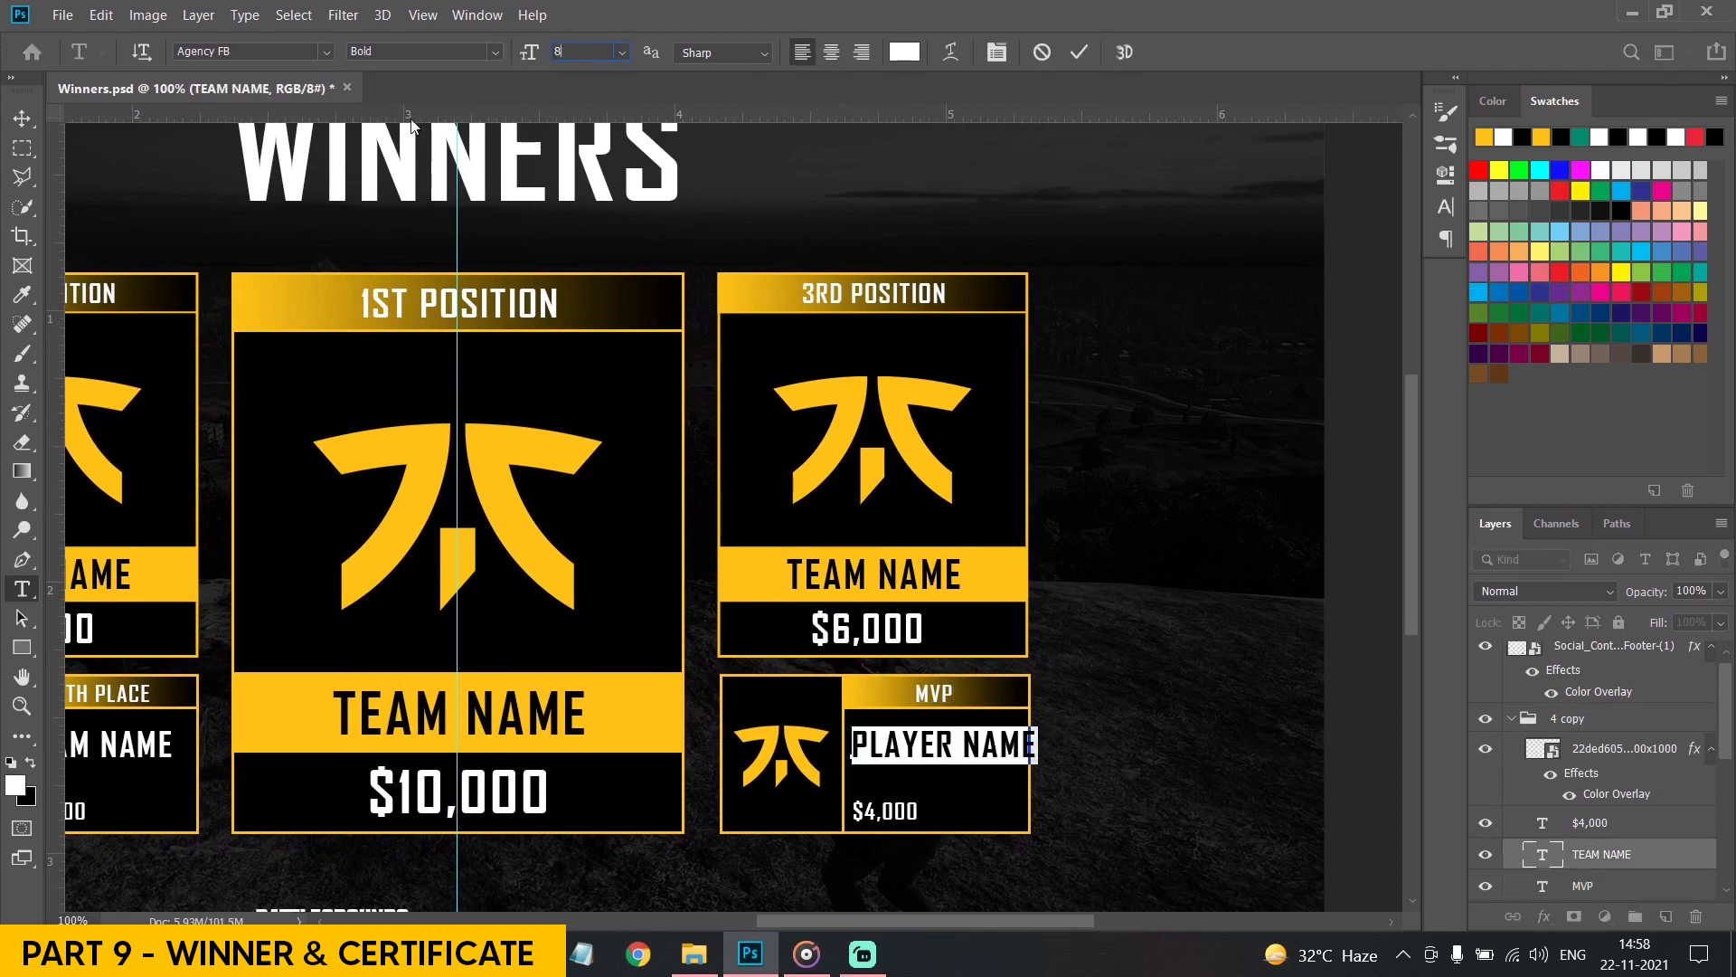
text(8)
key(Return)
click(756, 709)
Add a yellow "TEAM NAME" text line between PLAYER NAME and $4,000 in the MVP box
triple_click(865, 813)
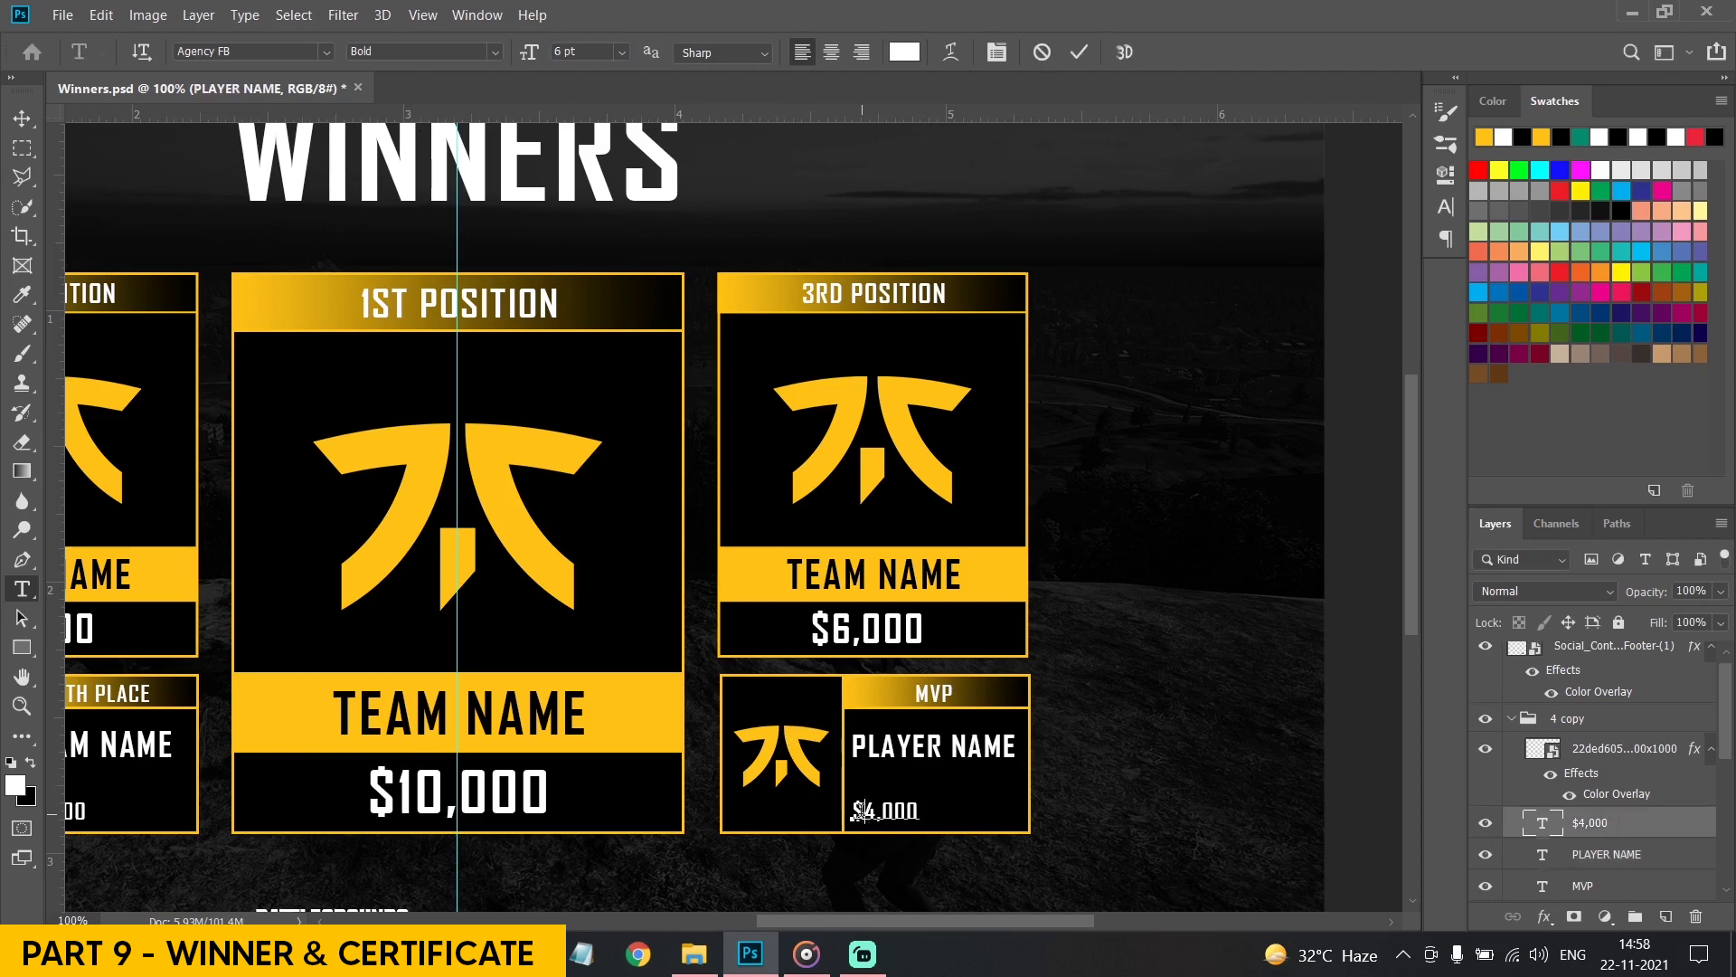
click(757, 717)
click(859, 781)
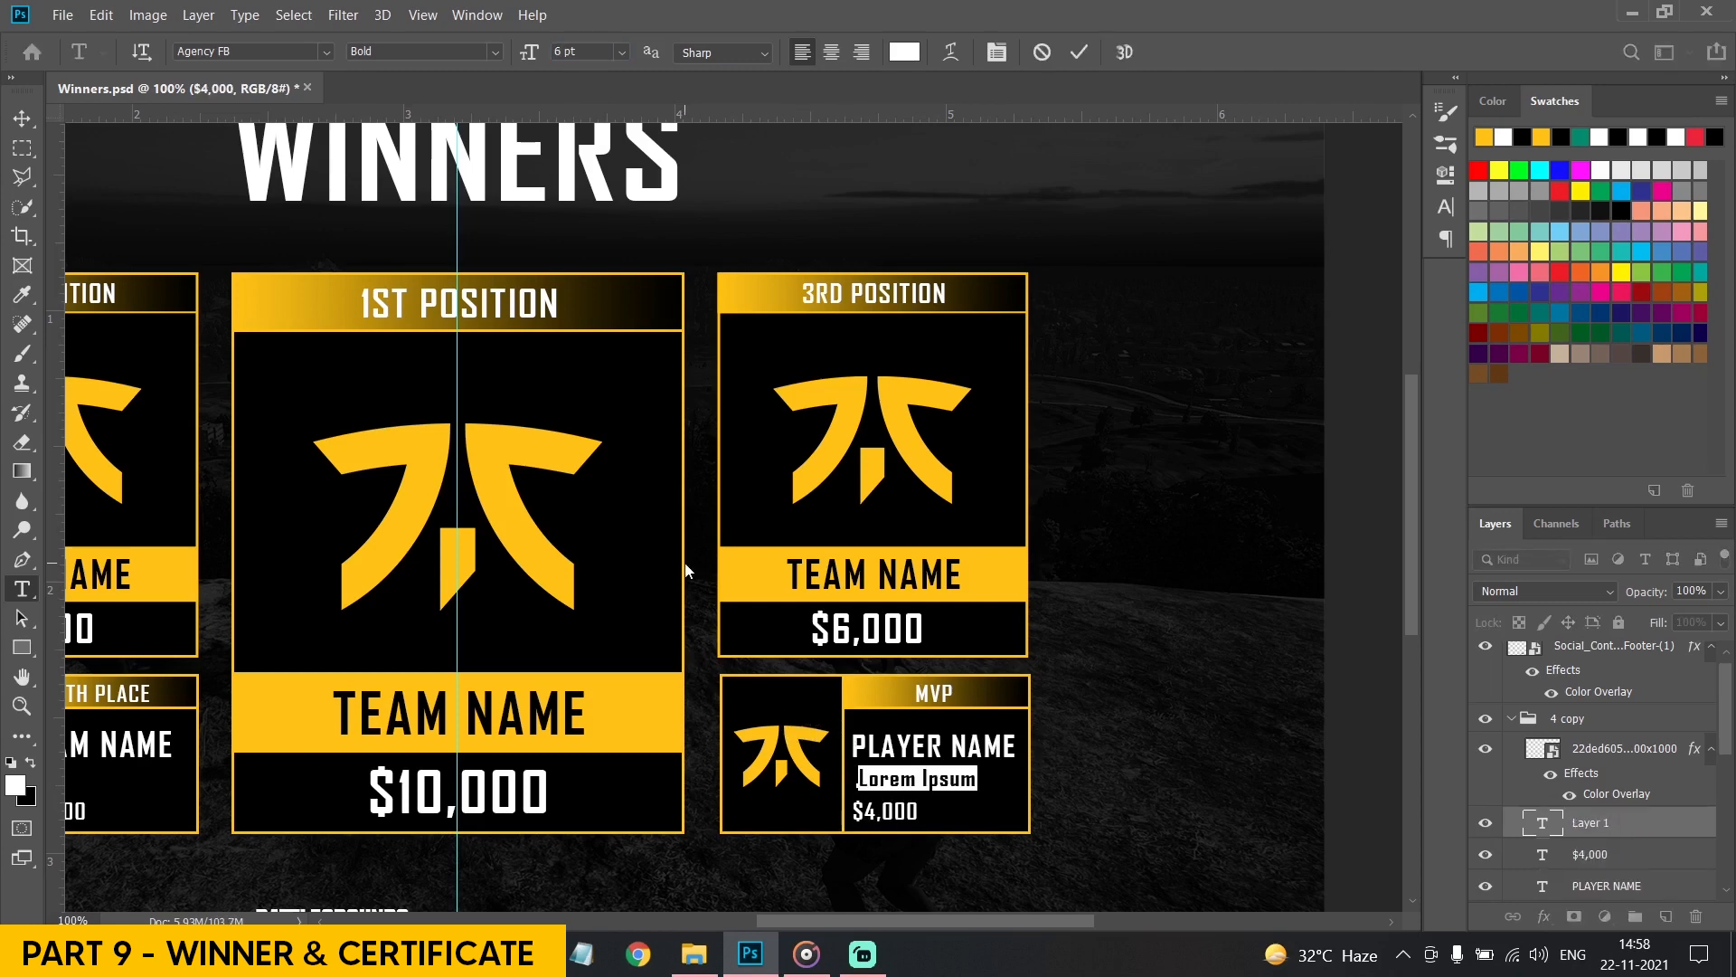
text(TEAM NAME)
key(ctrl+a)
click(1487, 138)
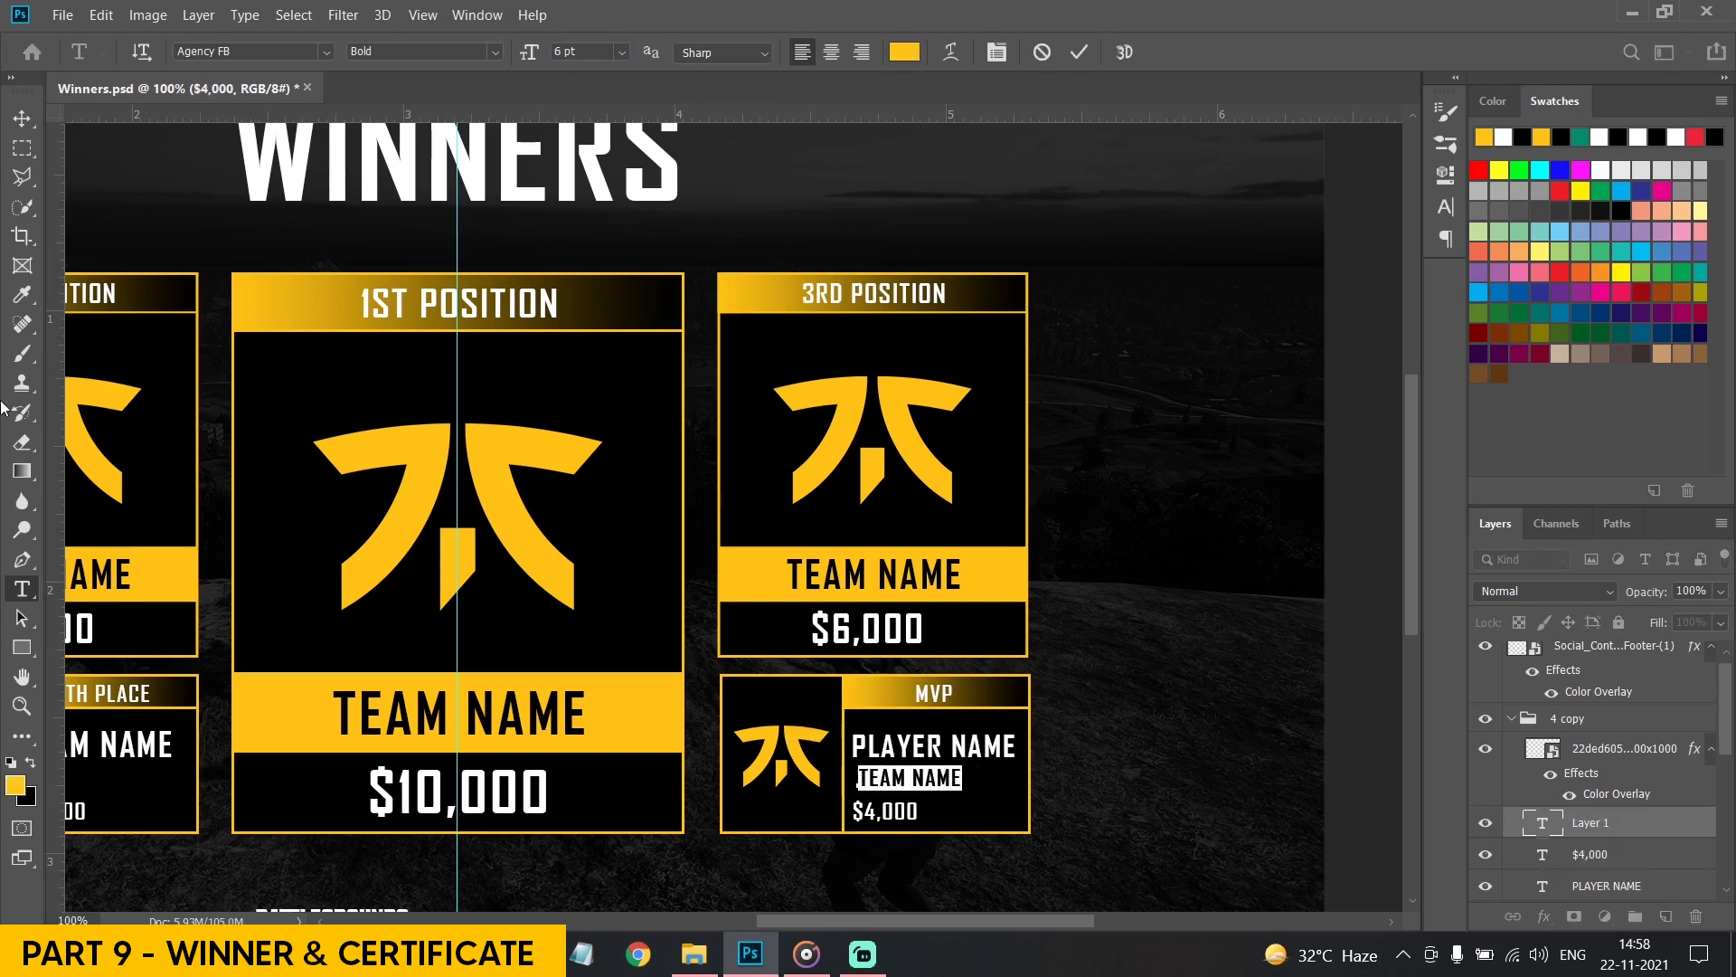
Align the left edges of PLAYER NAME, TEAM NAME and $4,000 in the MVP box and distribute them evenly vertically
click(23, 118)
shift+click(1587, 866)
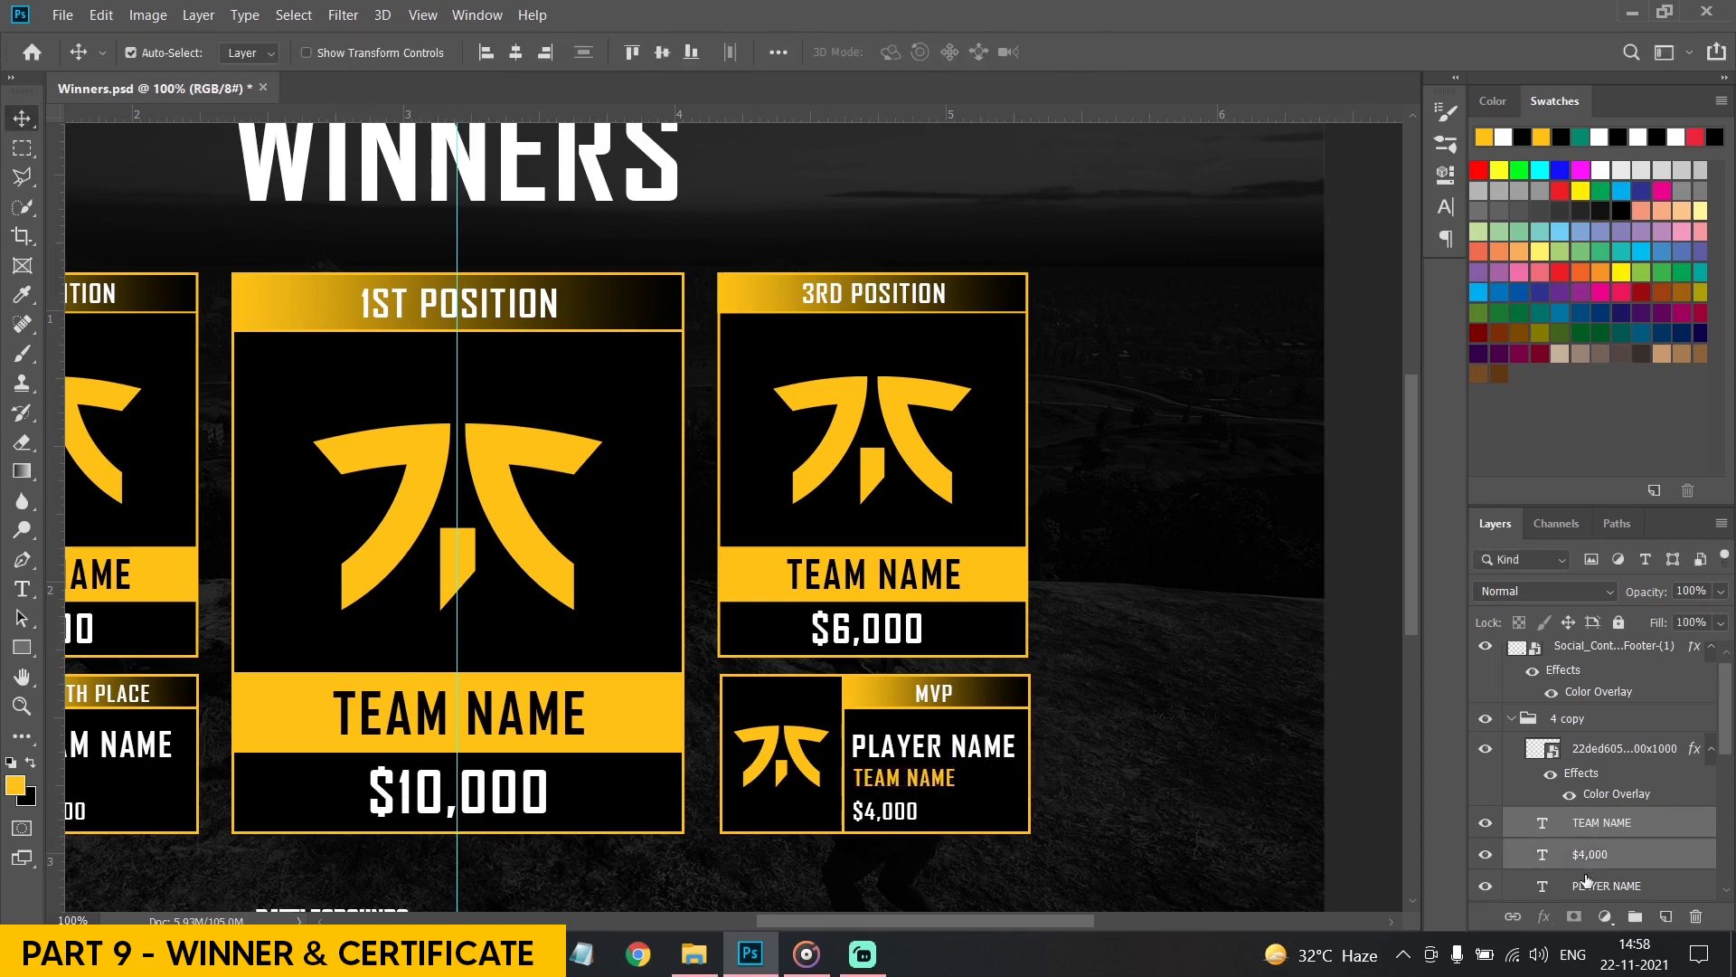
shift+click(1585, 879)
click(486, 53)
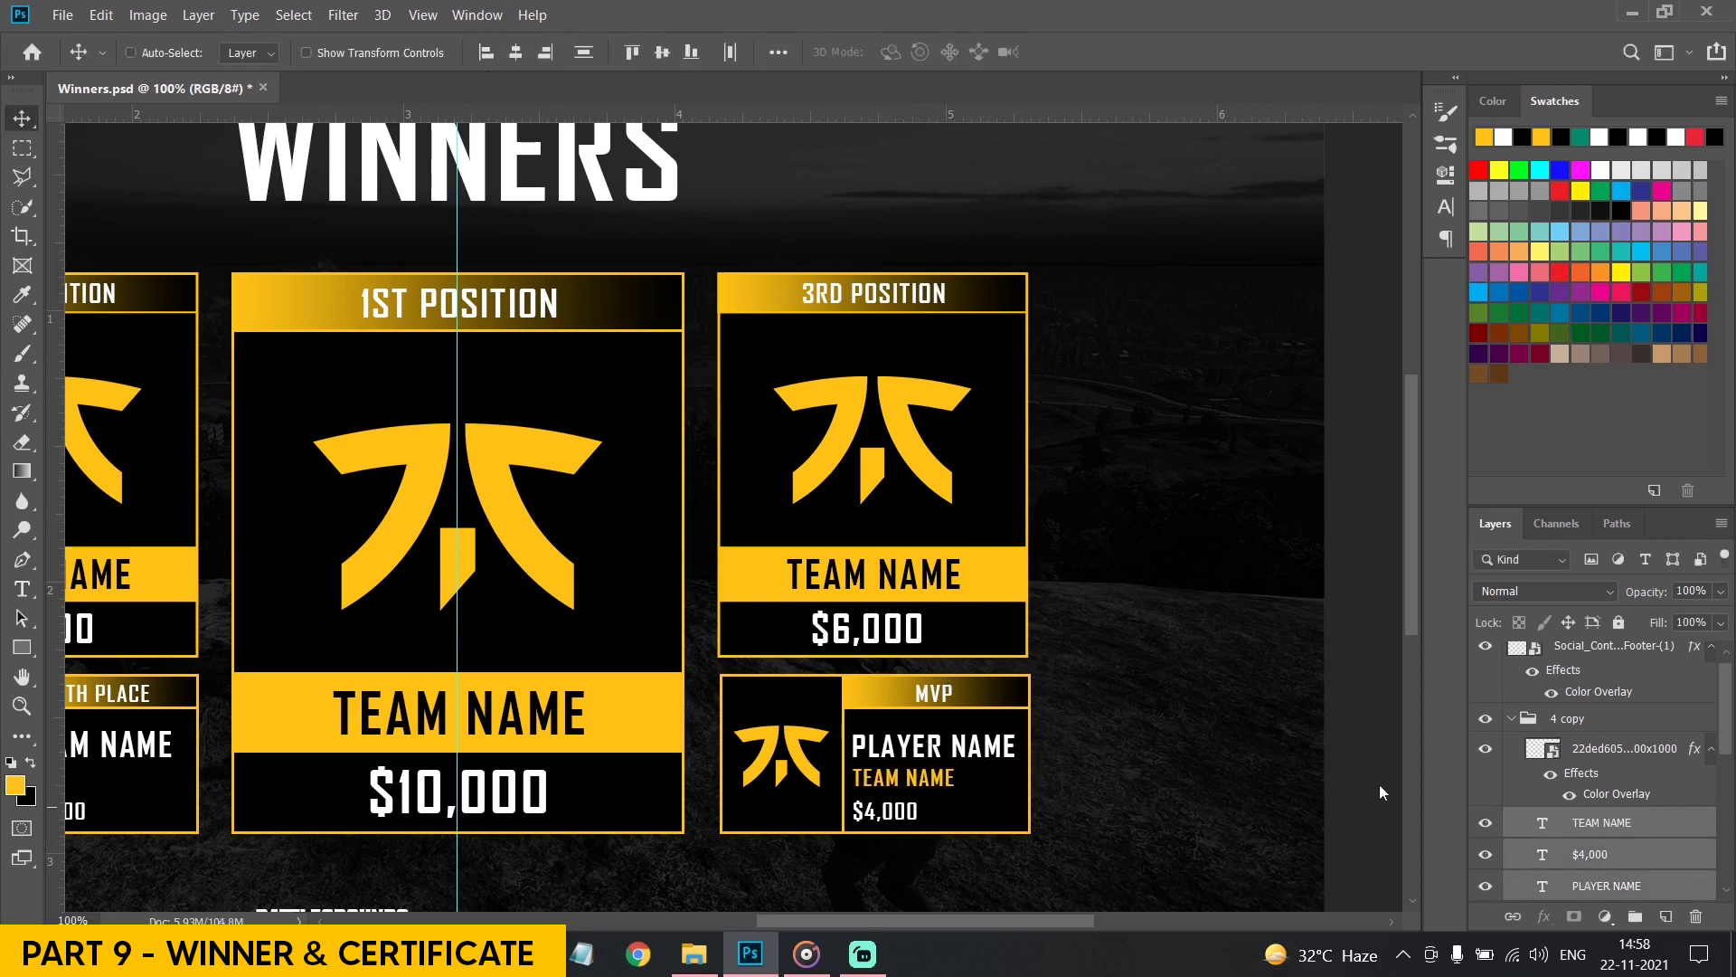
click(583, 53)
Hide the guides, collapse the "4 copy" group and rename it "MVP"
key(ctrl+minus)
key(ctrl+semicolon)
click(1511, 718)
double_click(1567, 717)
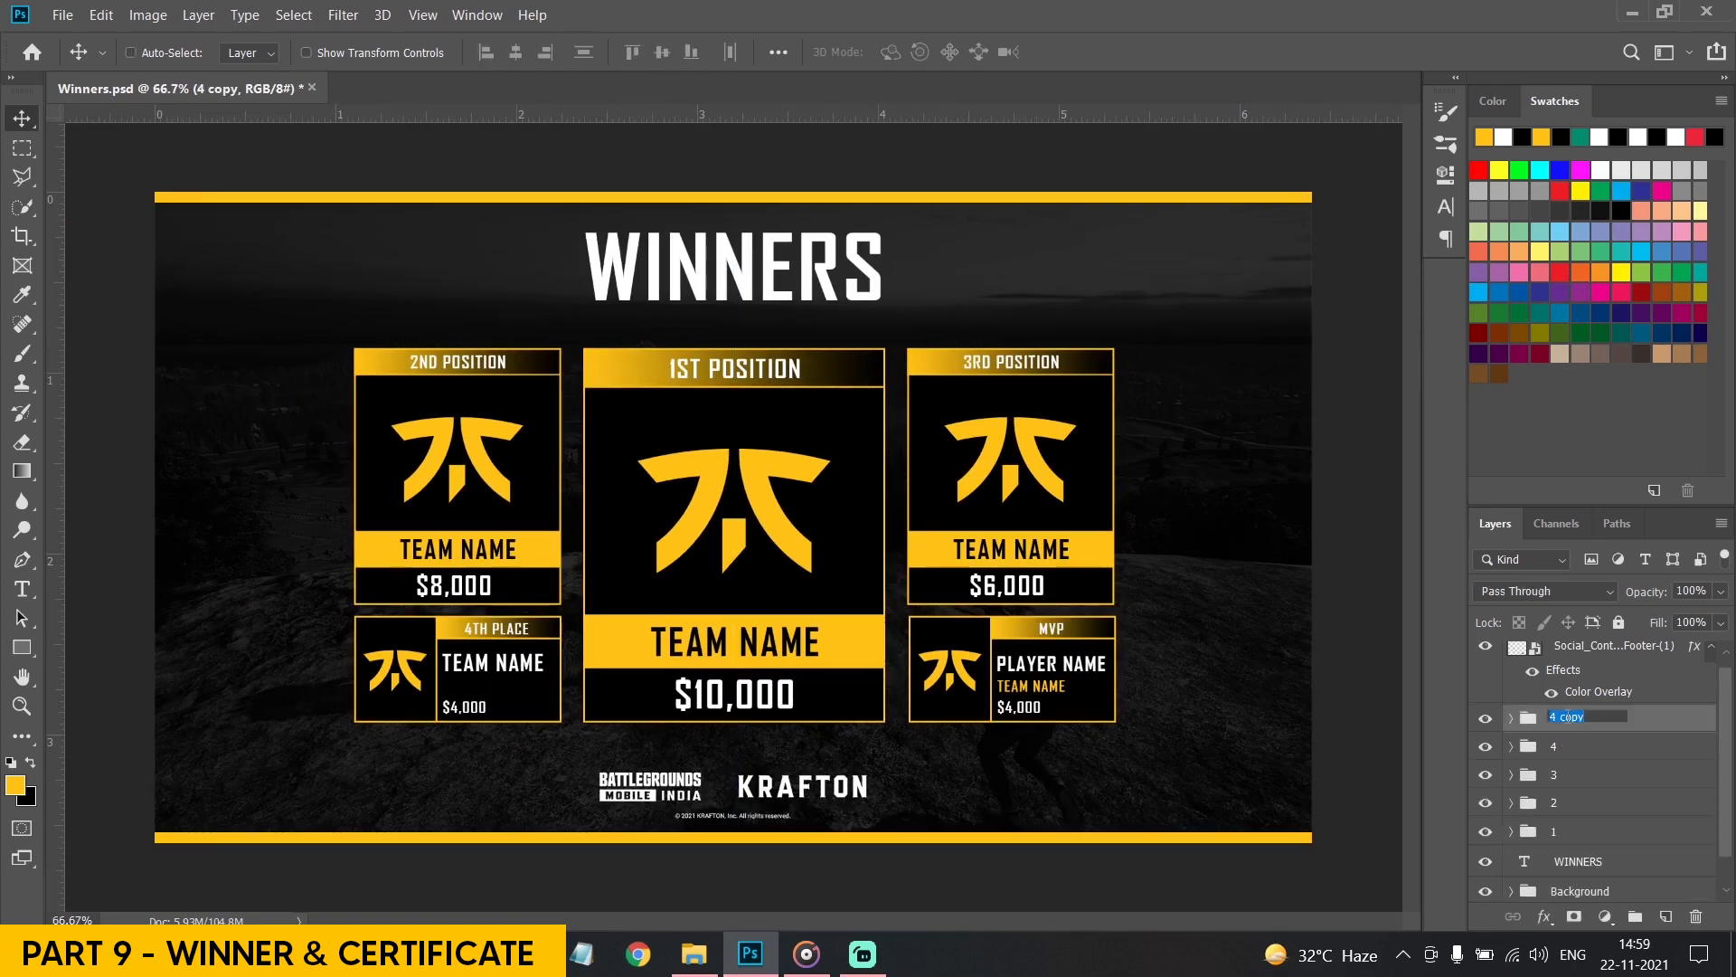
text(MVP)
key(Return)
Nudge groups MVP, 4, 3, 2 and 1 slightly down and centre them horizontally on the canvas using a temporary group
shift+click(1554, 831)
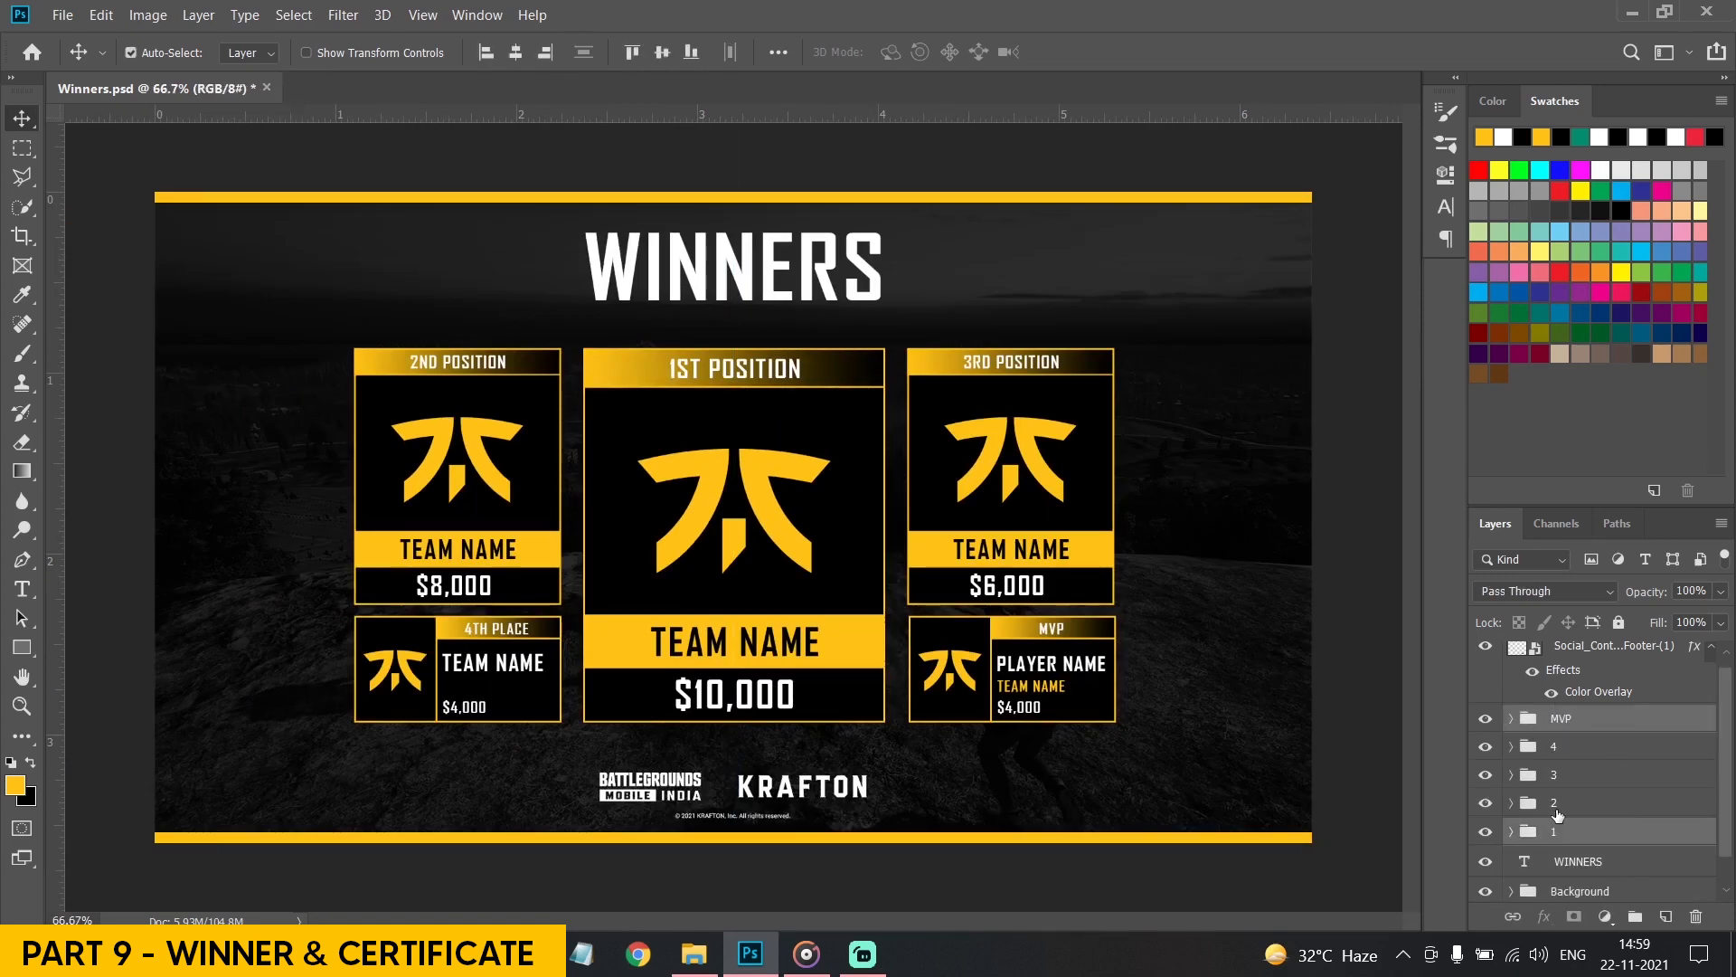
drag(731, 441, 731, 445)
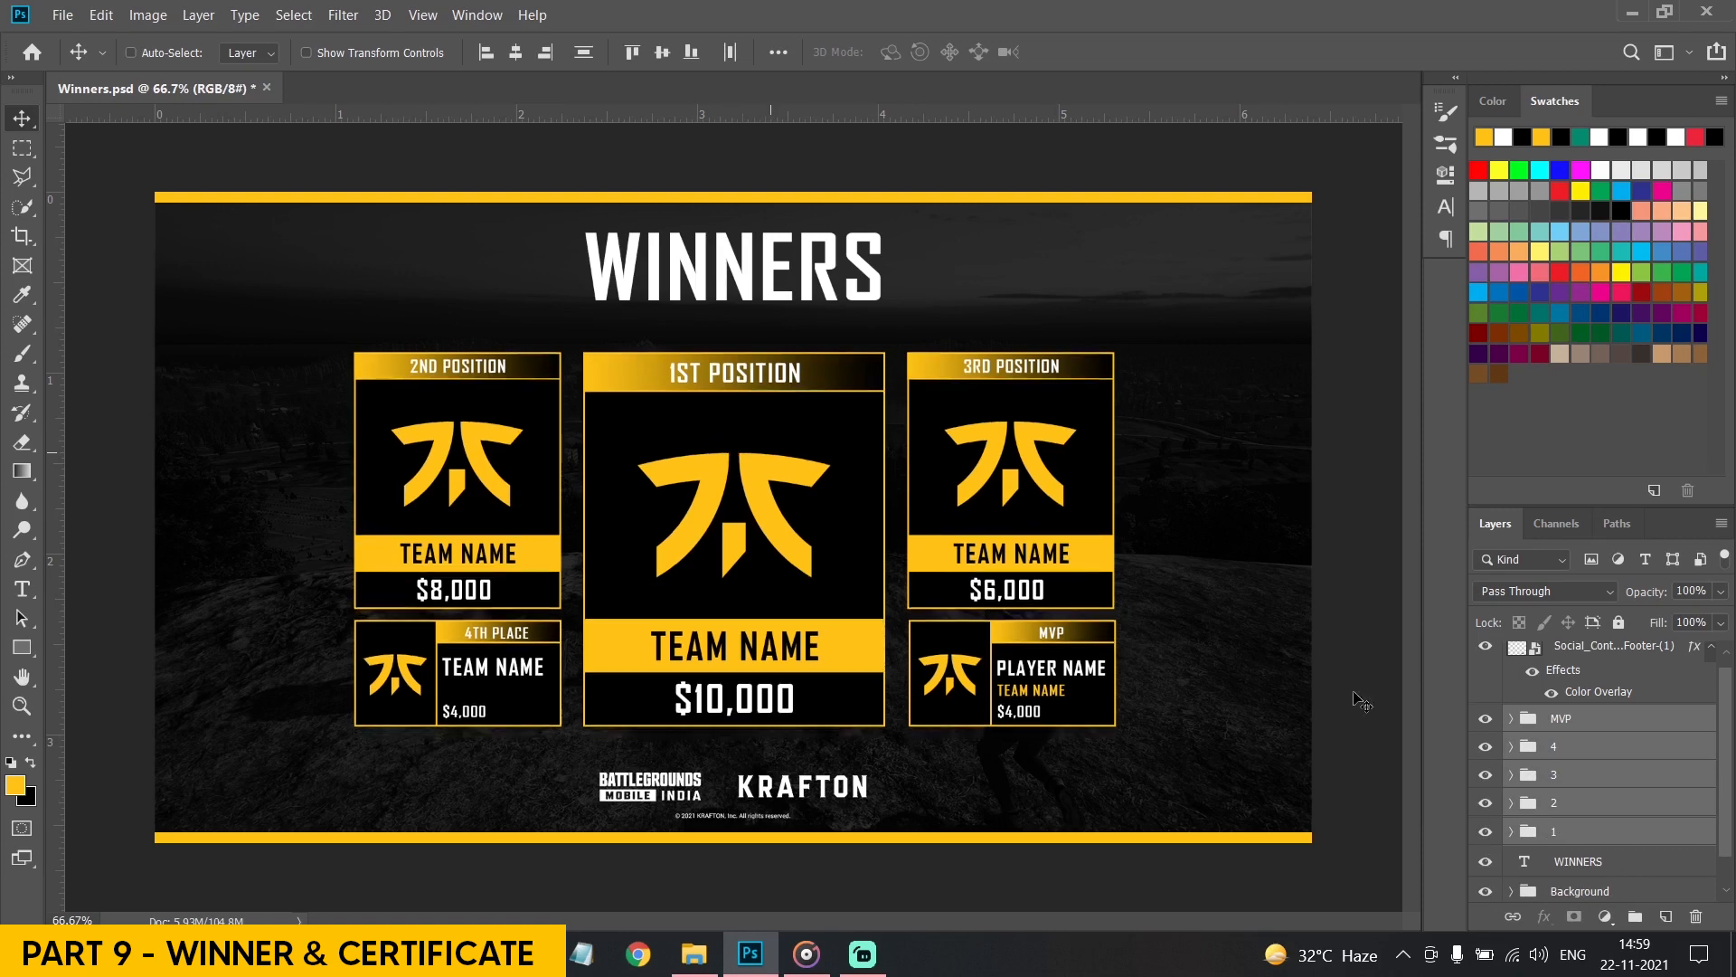
key(ctrl+g)
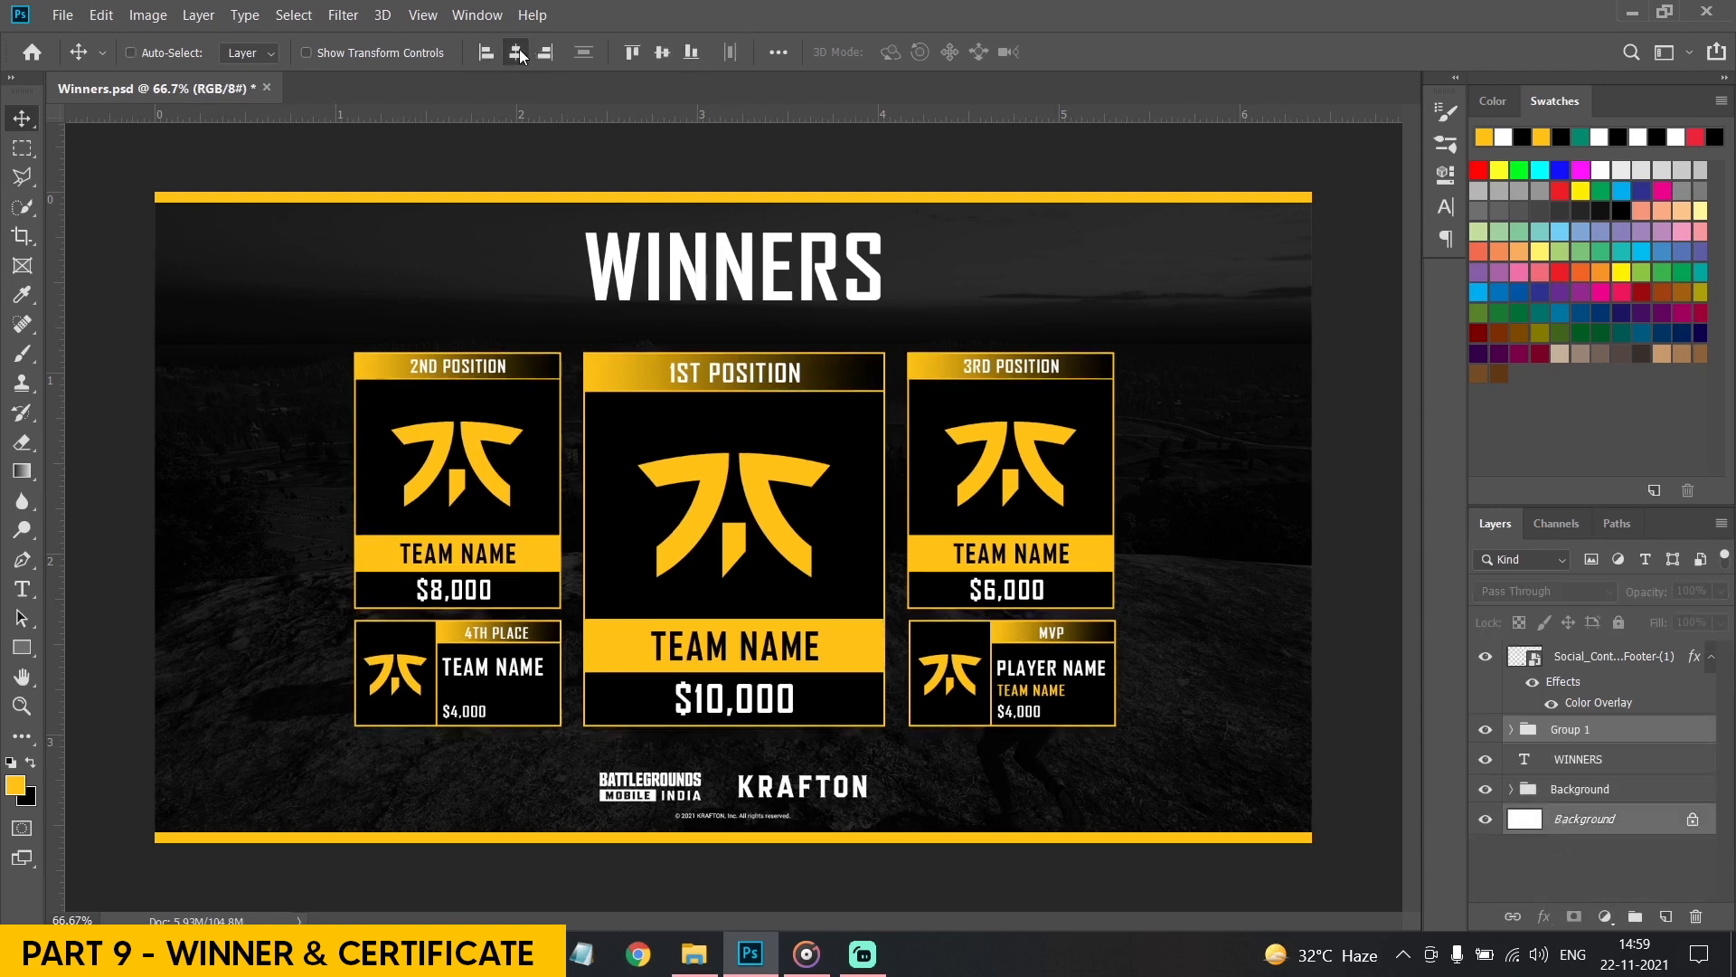
click(1696, 916)
click(1049, 373)
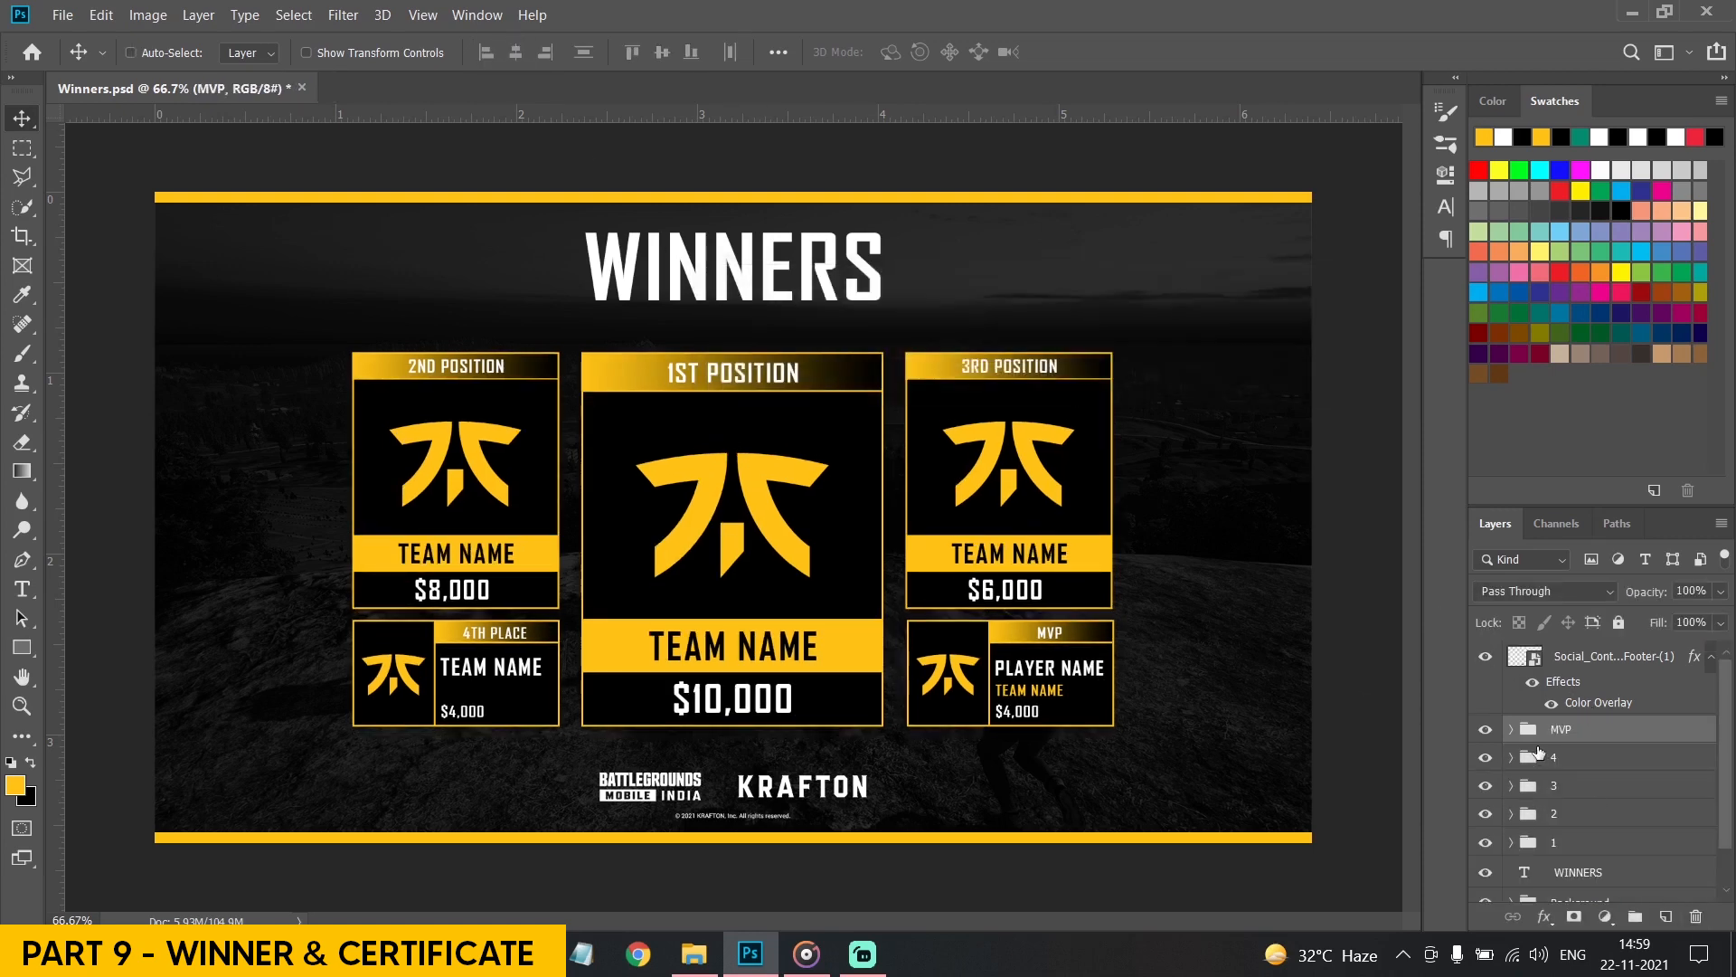
Centre the WINNERS title horizontally on the Background layer and nudge it slightly down
scroll(1567, 830, down, 1)
click(1577, 826)
ctrl+click(1584, 885)
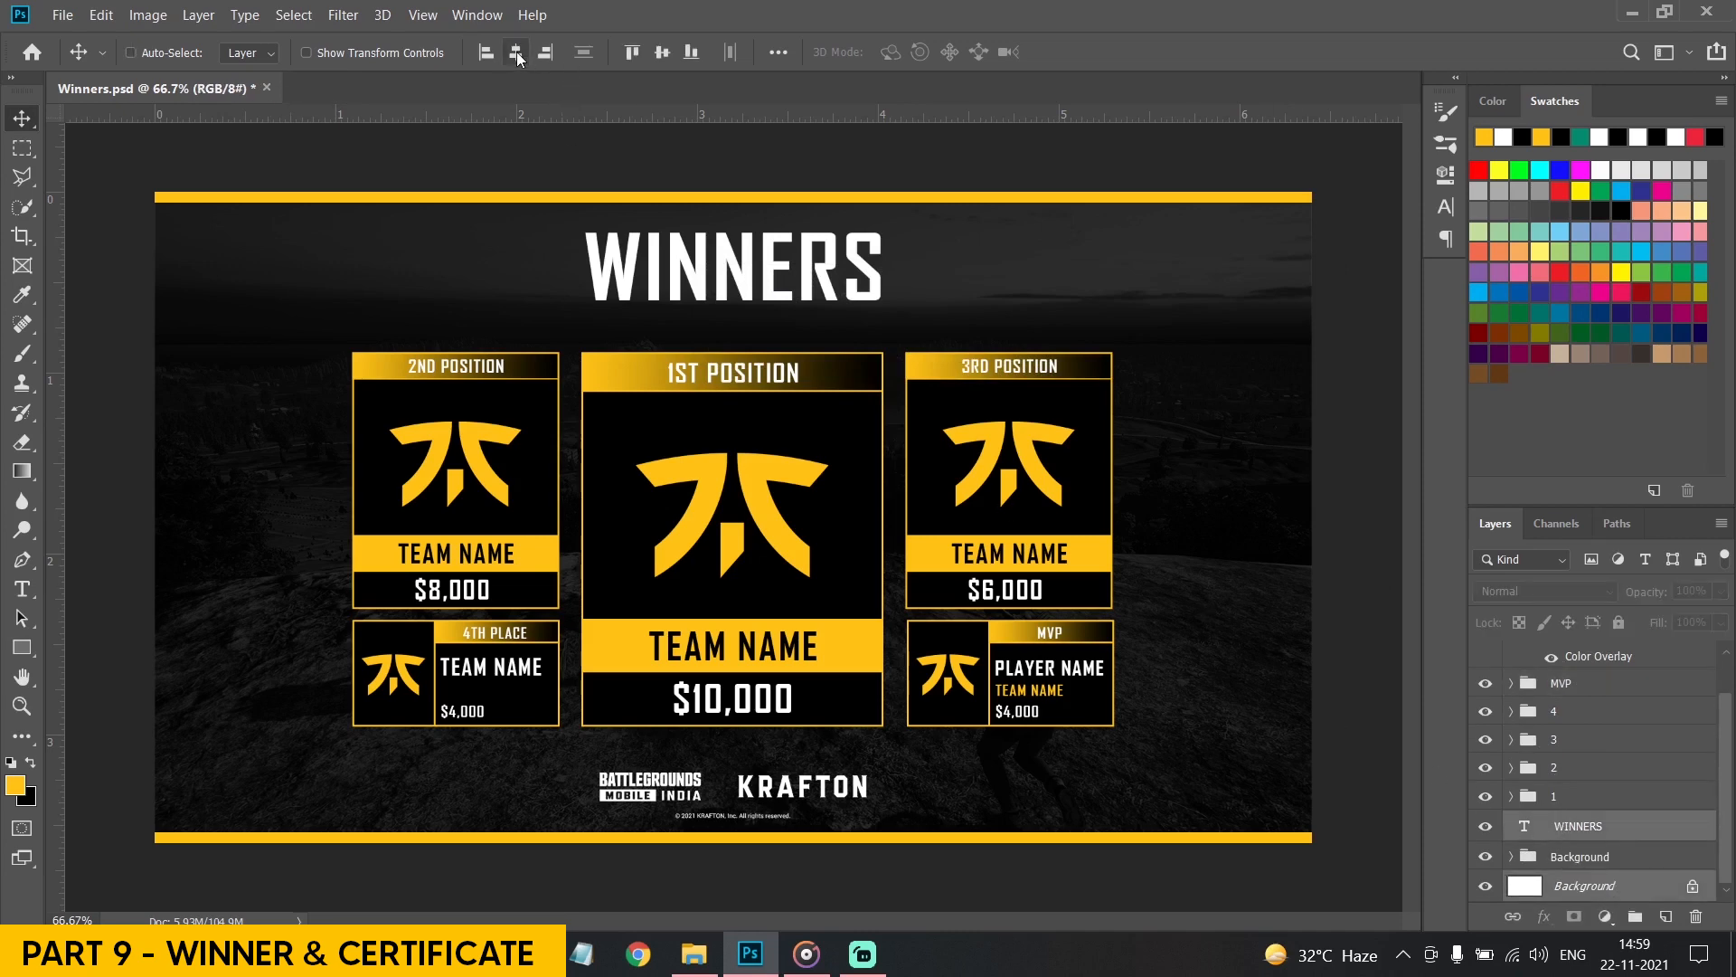
click(515, 51)
click(1591, 826)
drag(740, 273, 739, 286)
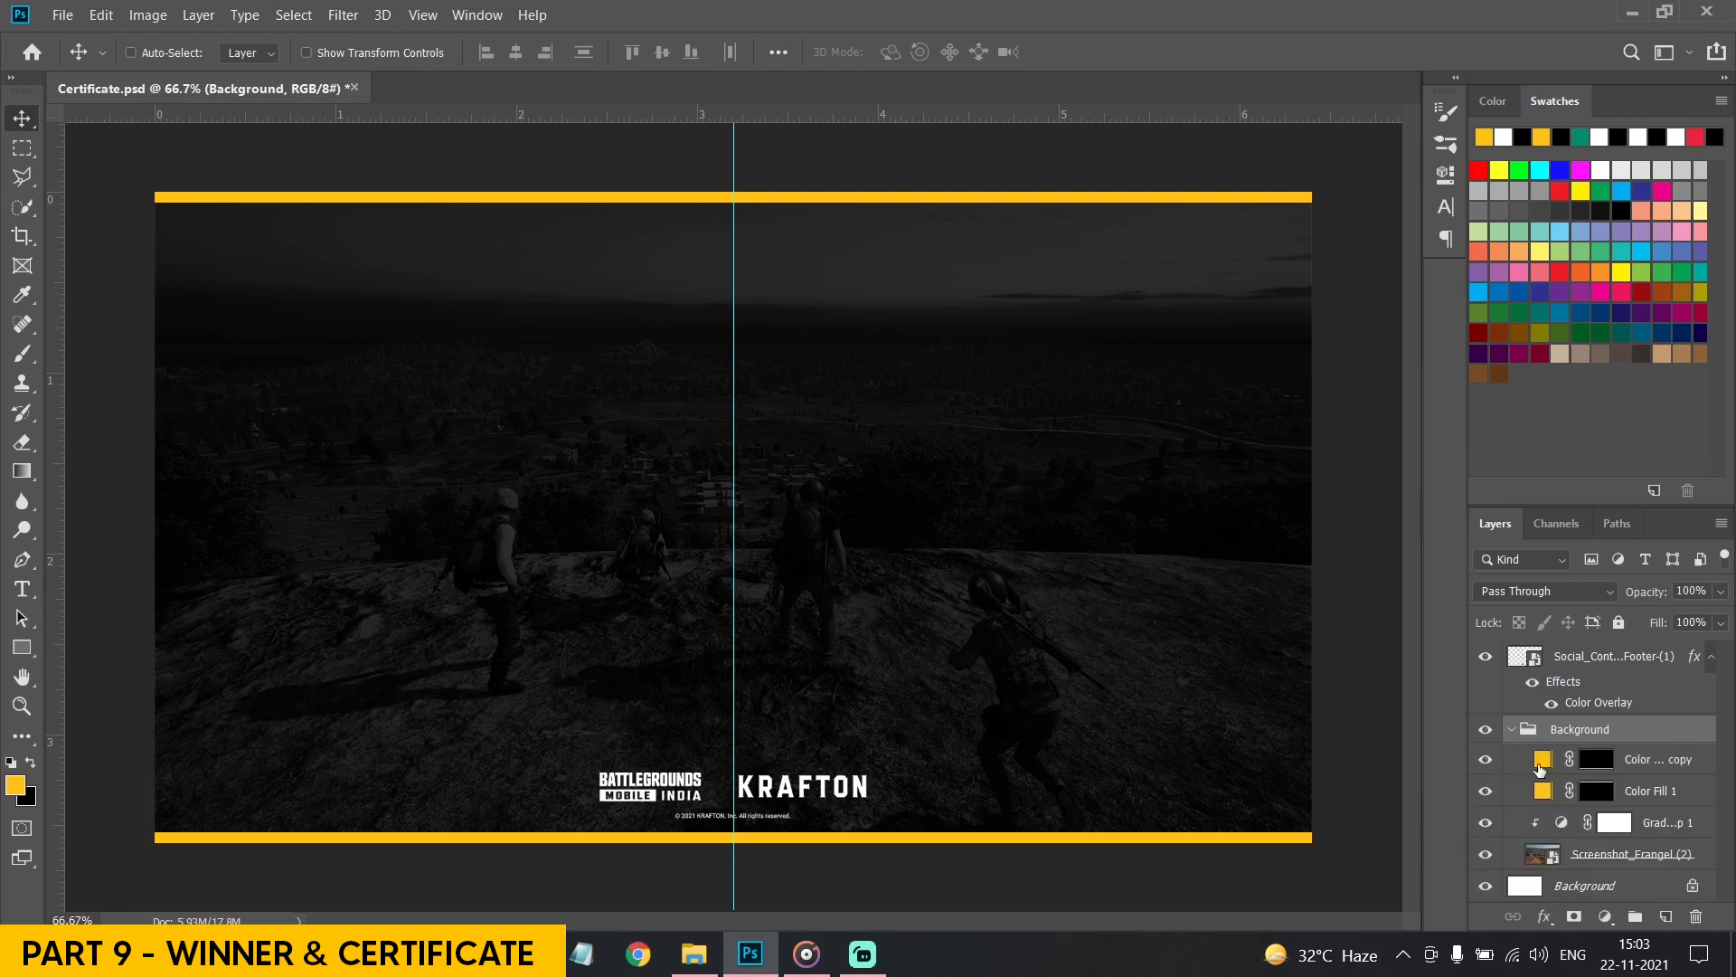
In Certificate.psd, delete the two yellow Color Fill bar layers from the Background group and collapse the group
click(1635, 765)
shift+click(1641, 791)
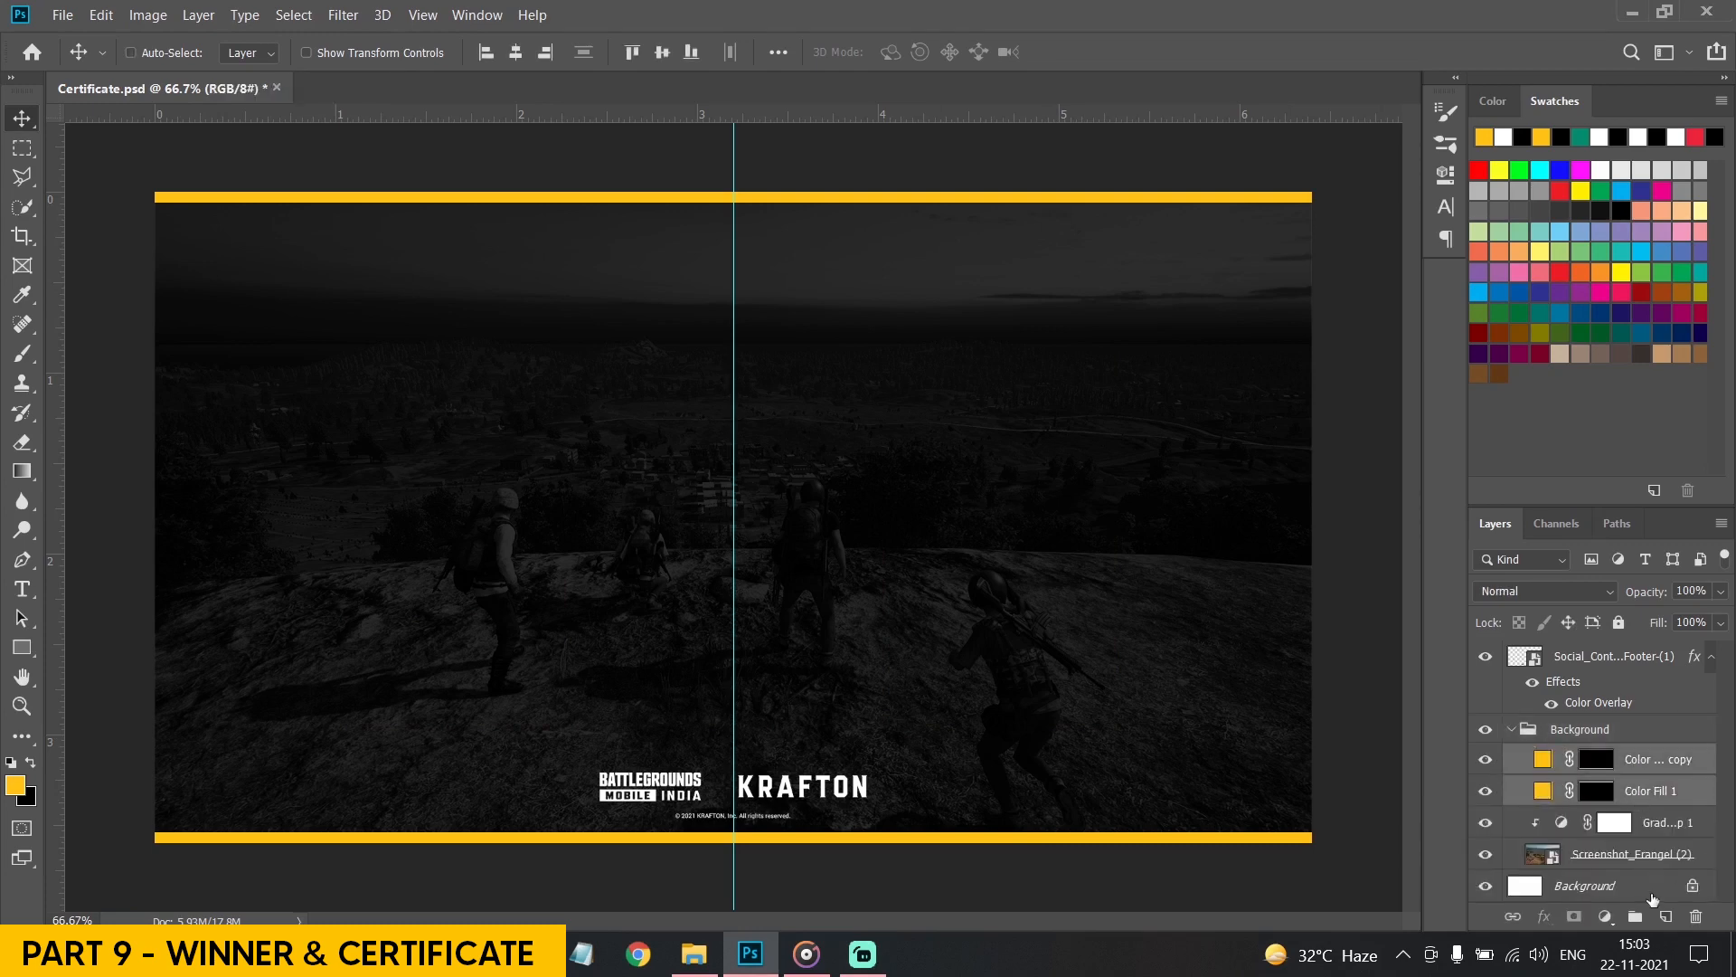
click(1696, 916)
click(1515, 728)
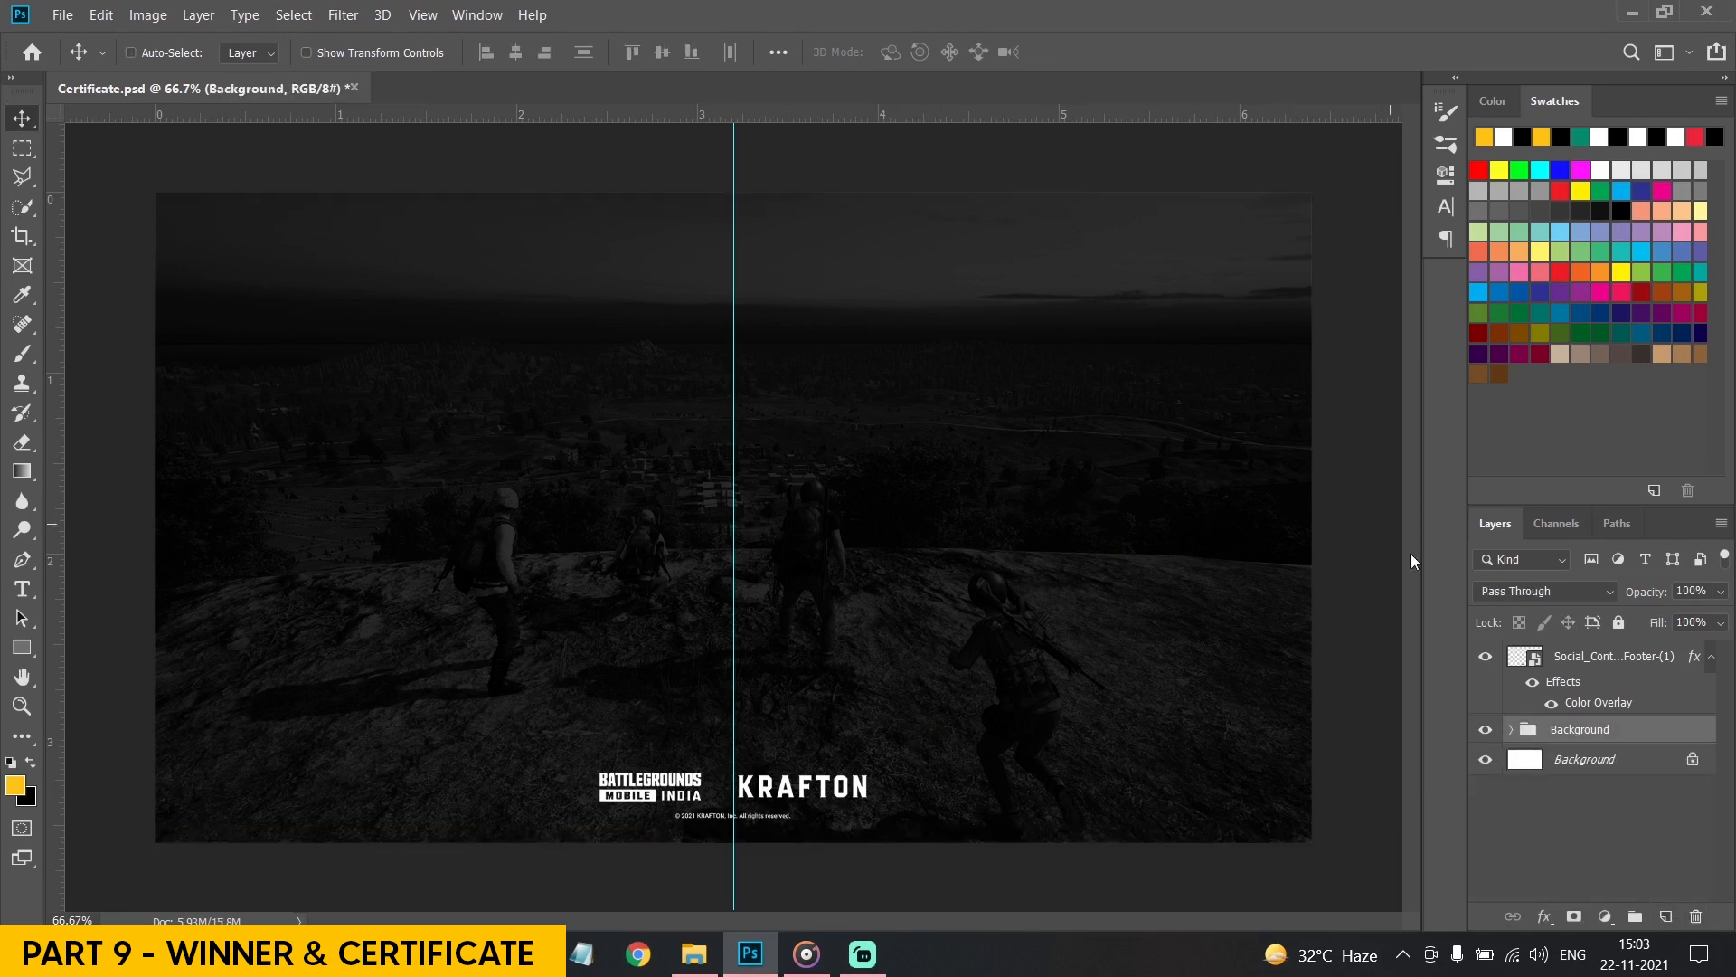
Hide the footer logo layer and draw a closed triangular path across the canvas's upper-left corner with the Pen tool
click(1481, 658)
key(p)
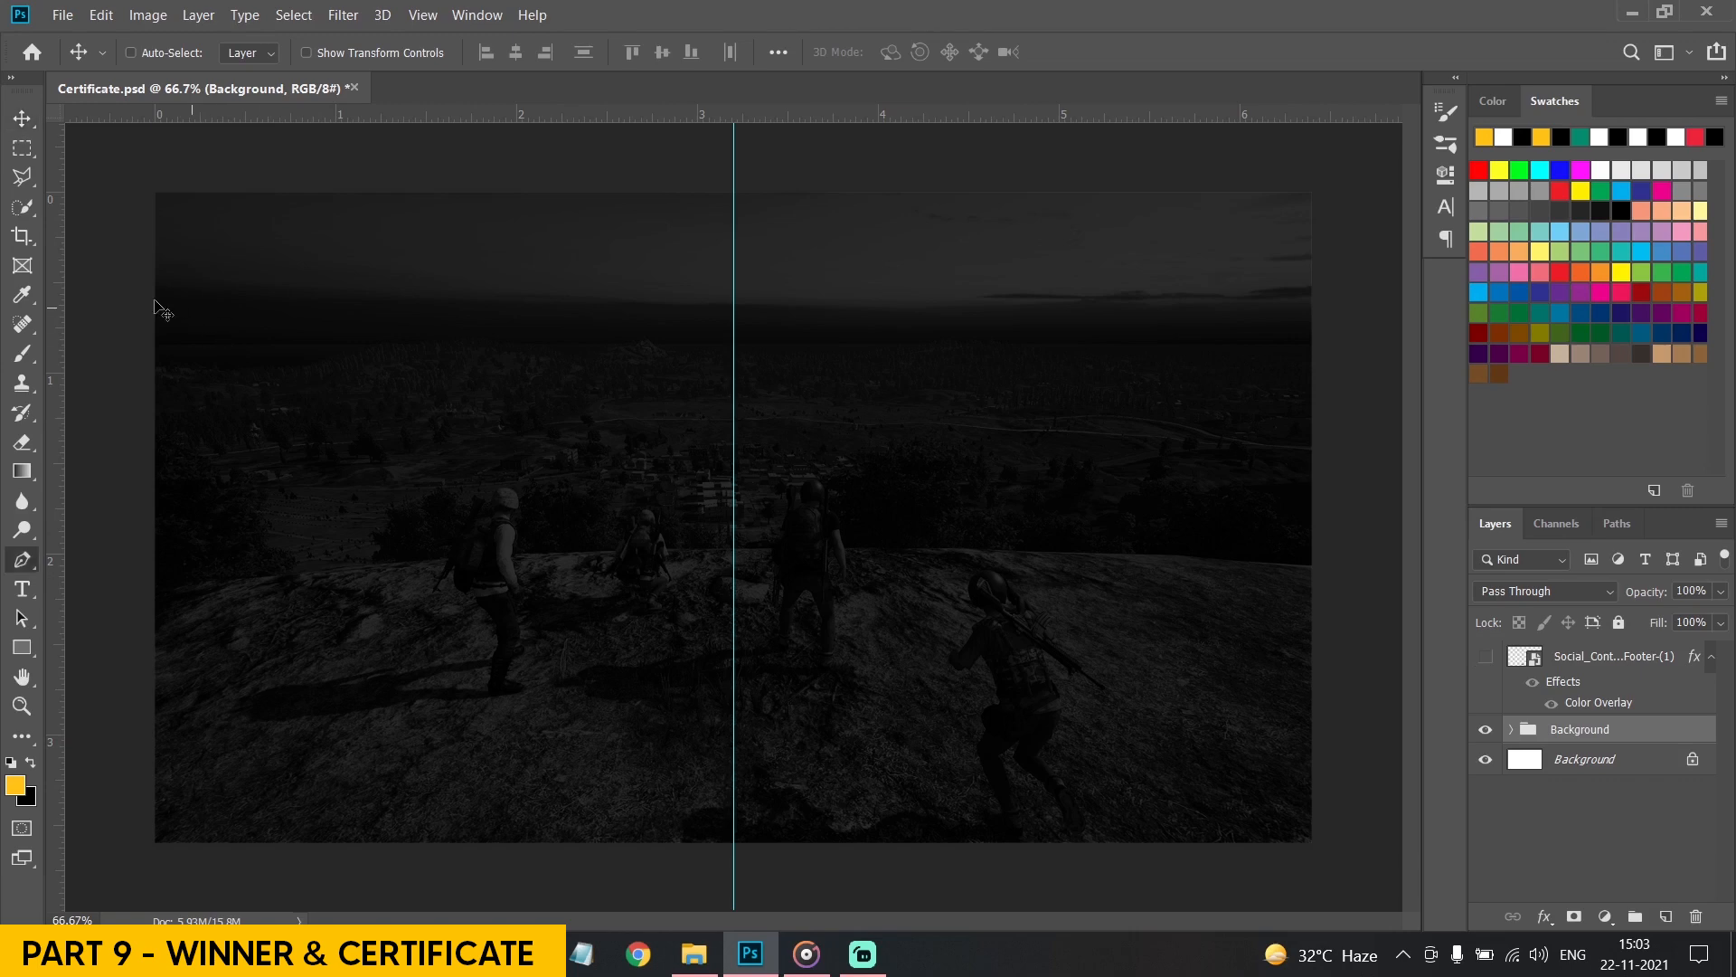
click(140, 351)
key(ctrl+z)
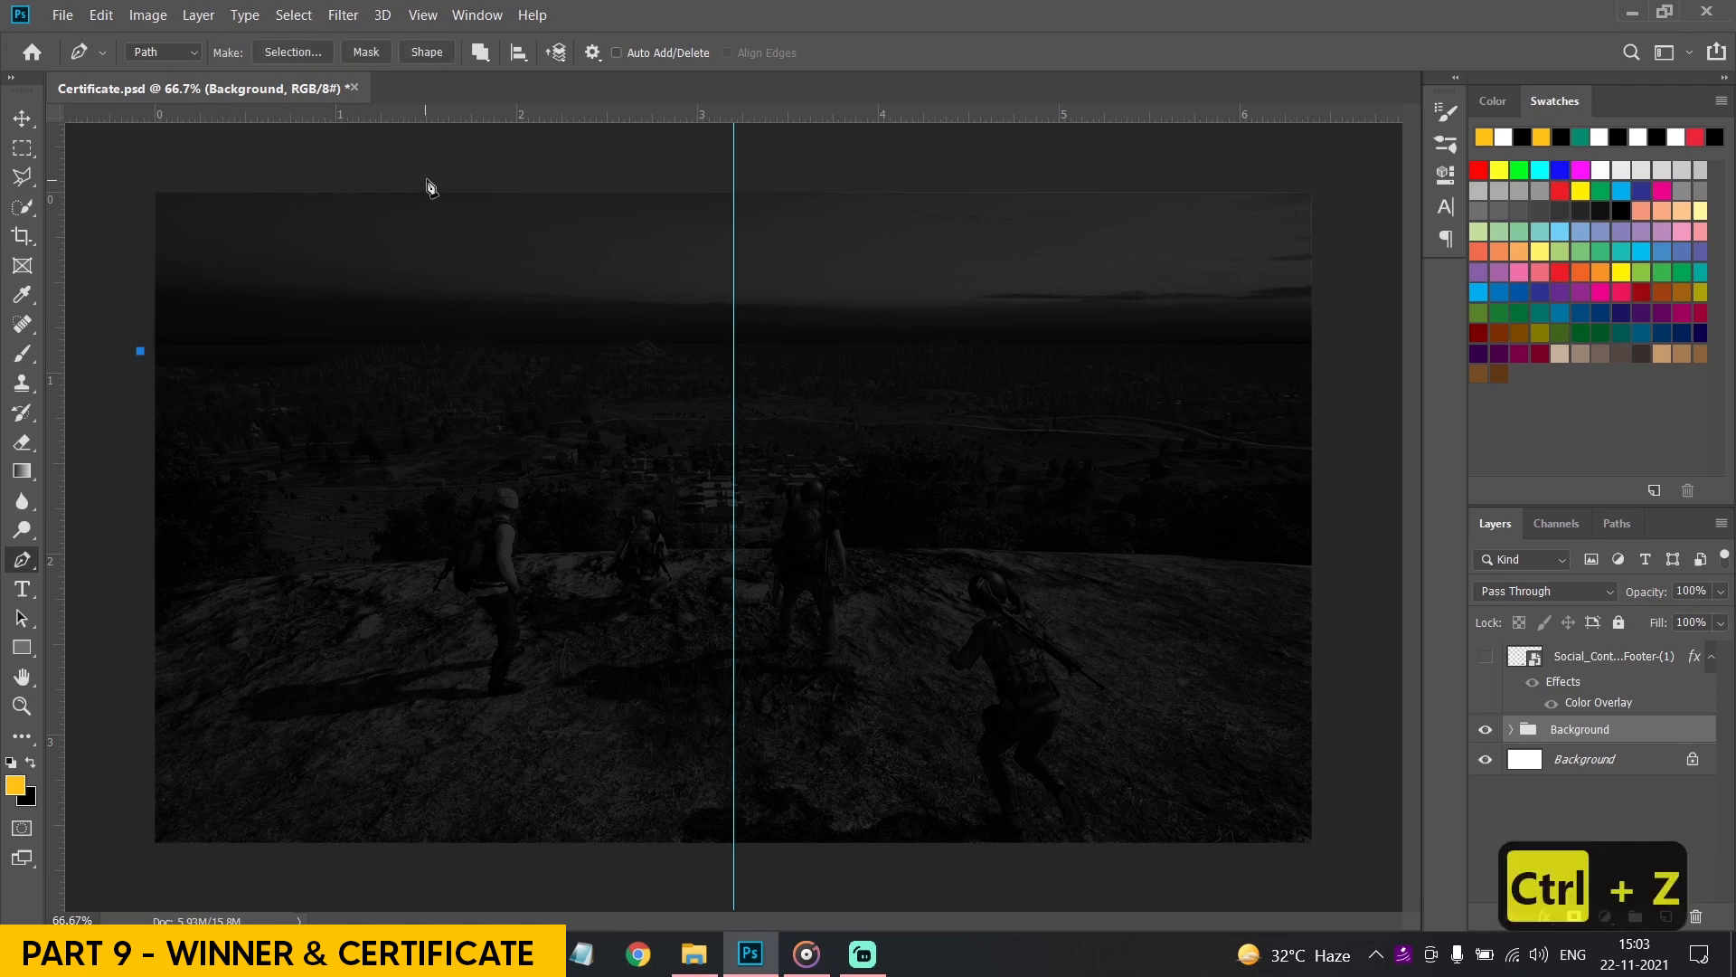
click(440, 173)
click(130, 172)
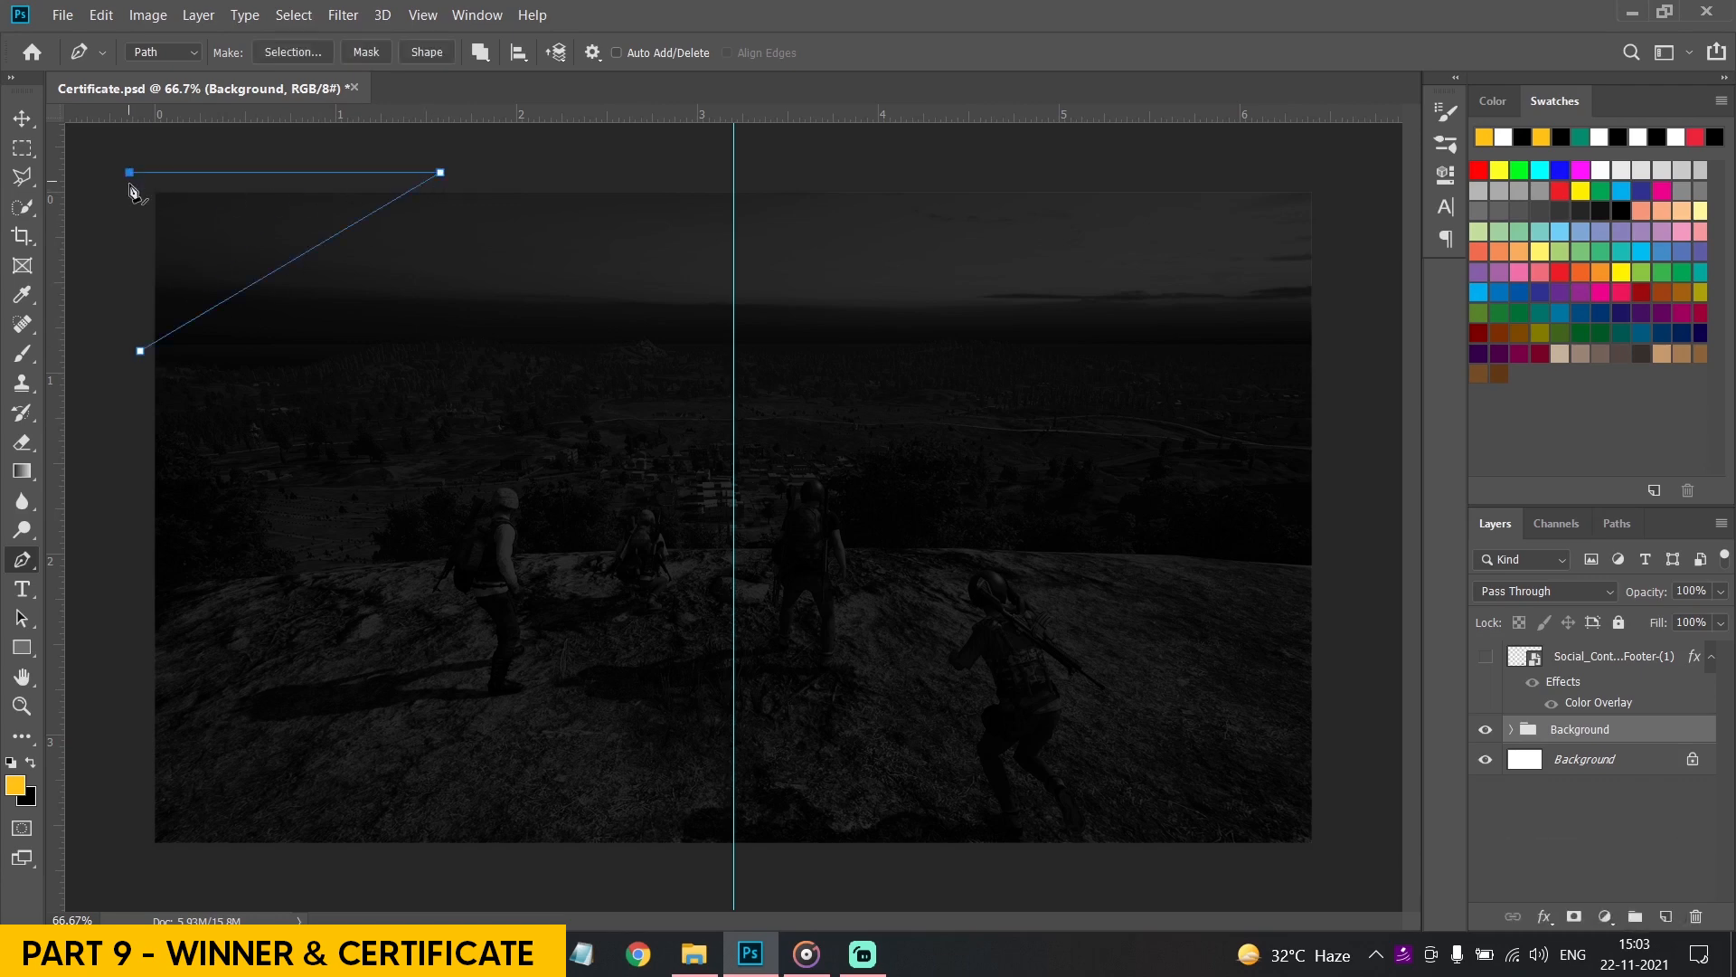
click(140, 352)
Fill the triangular path with a Solid Color layer in yellow ffc300
click(1605, 916)
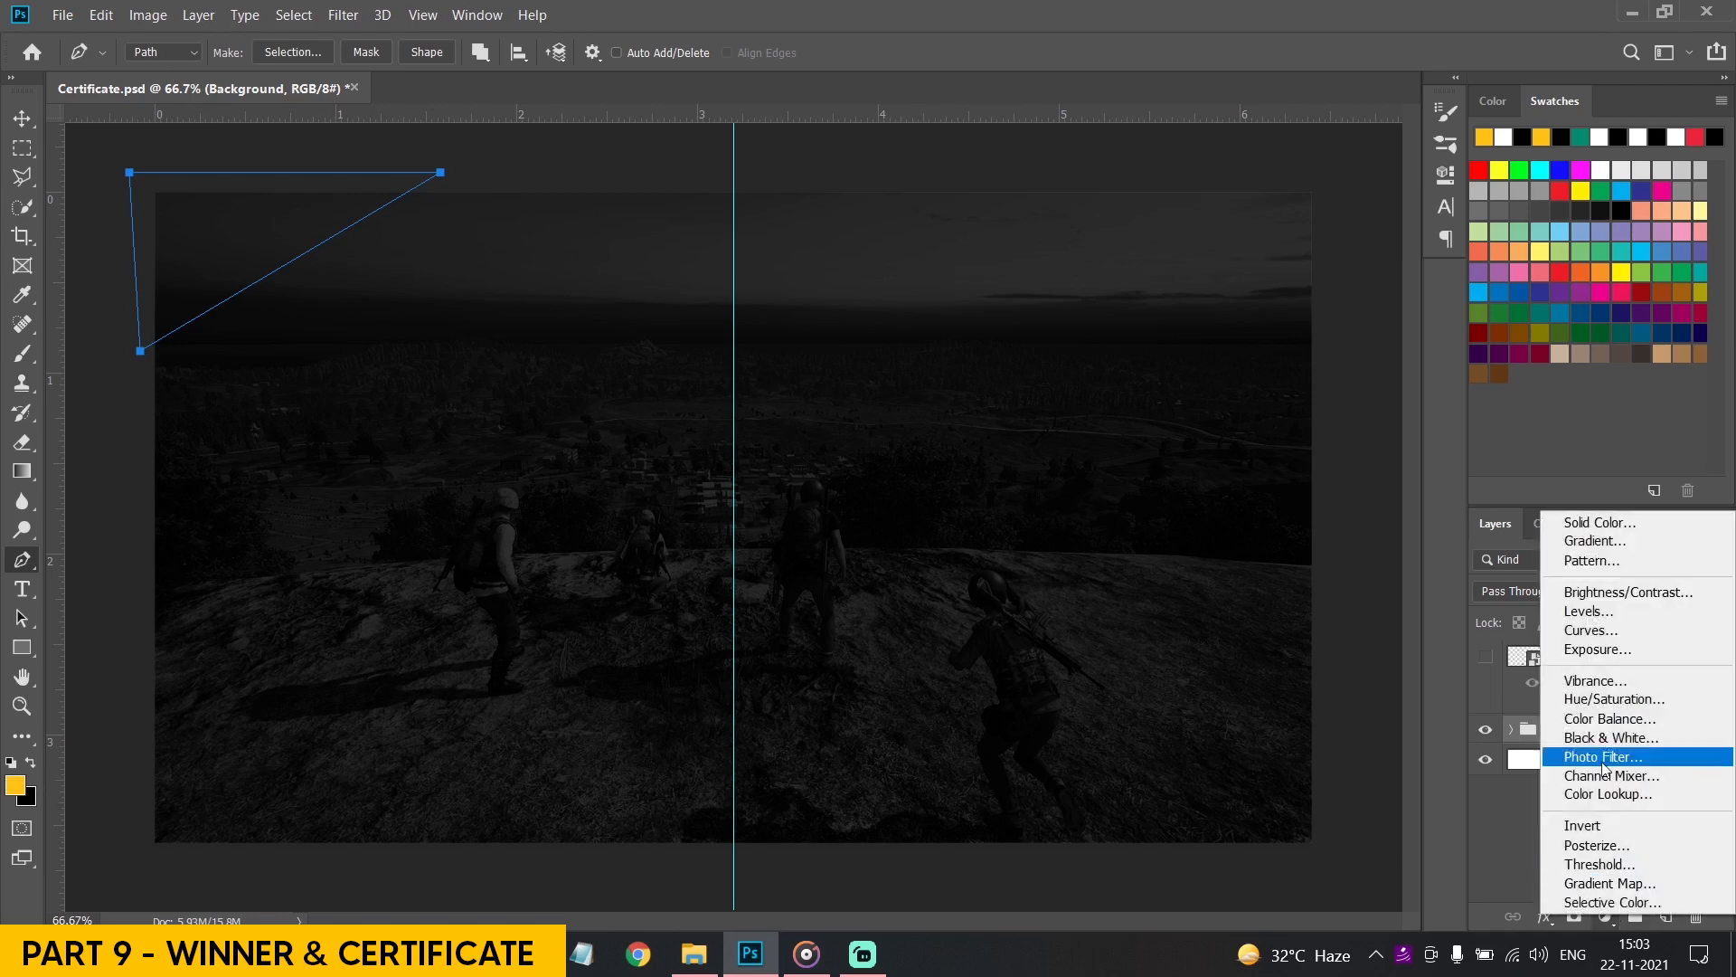
click(1578, 526)
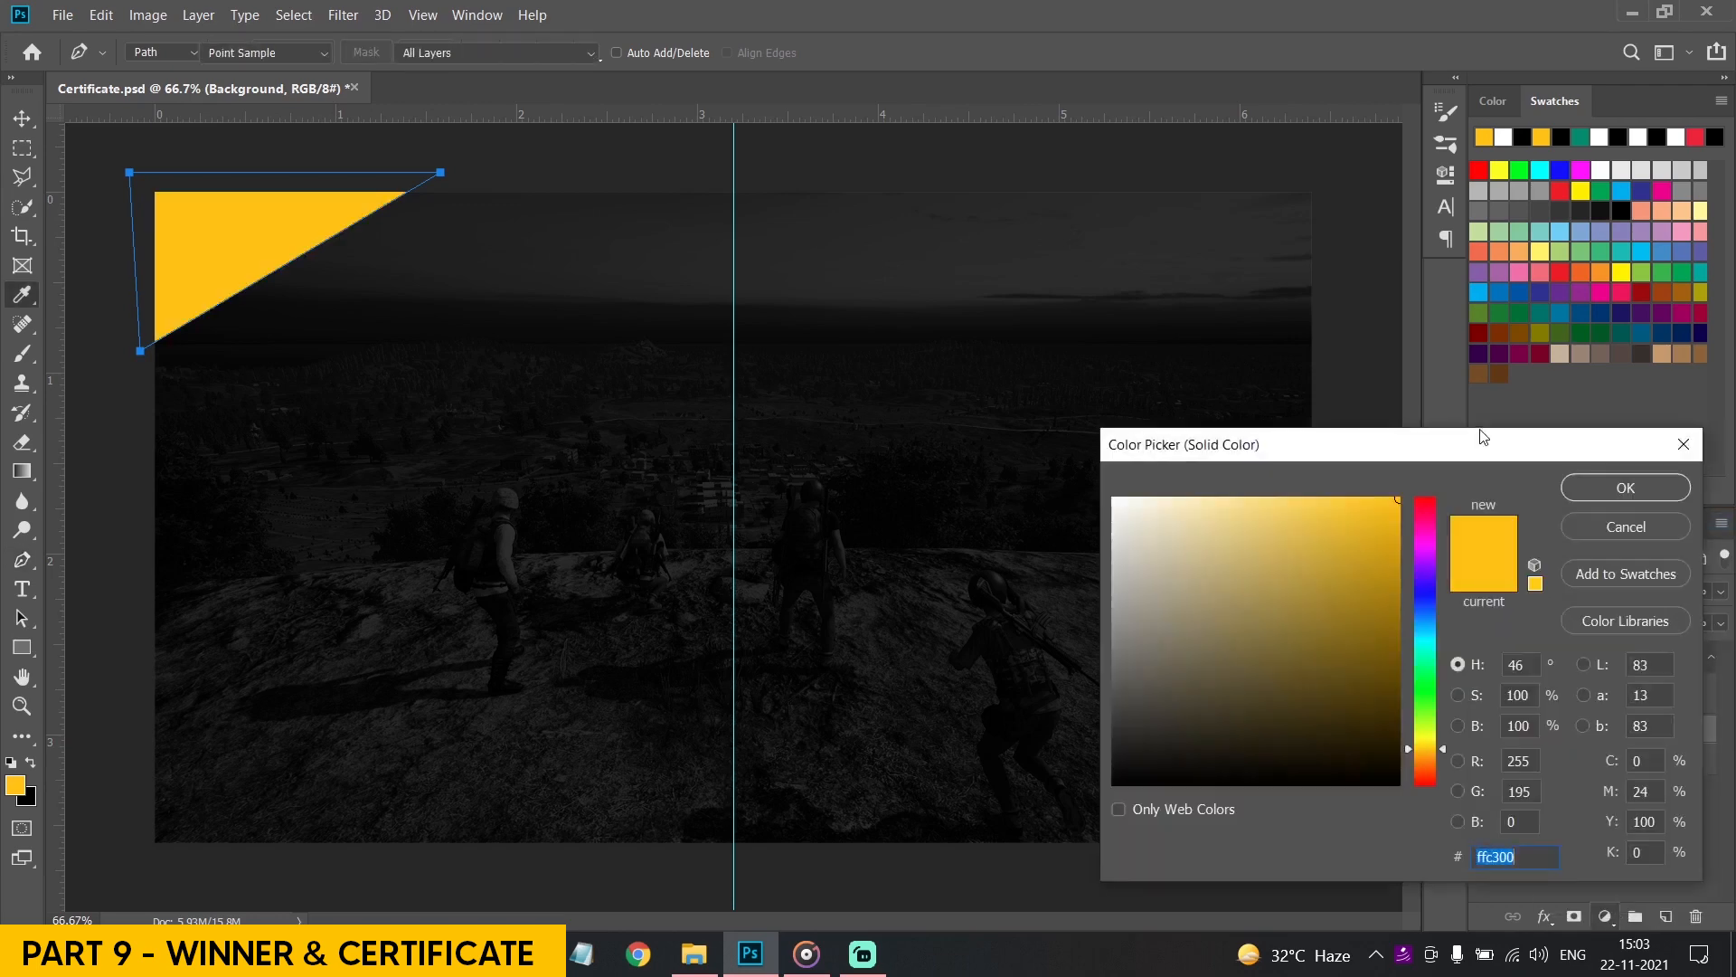
click(1591, 489)
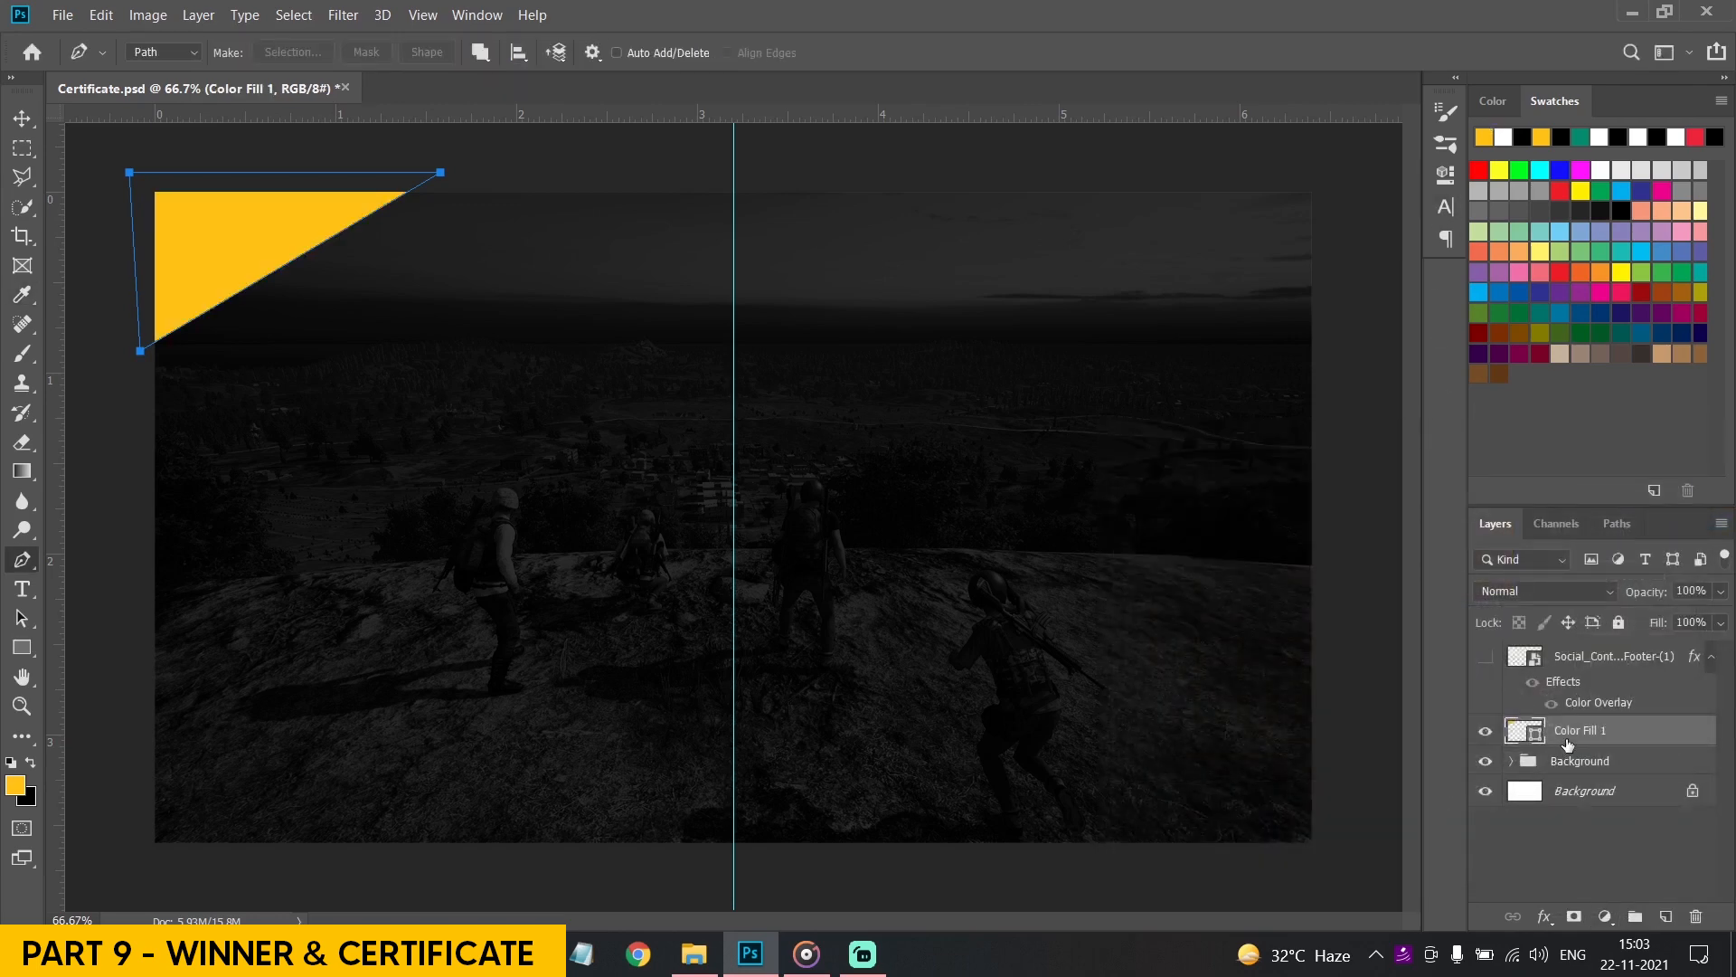
Duplicate the yellow triangle layer and recolour the lower triangle, Color Fill 1, to white ffffff
drag(1567, 743, 1665, 916)
click(1519, 768)
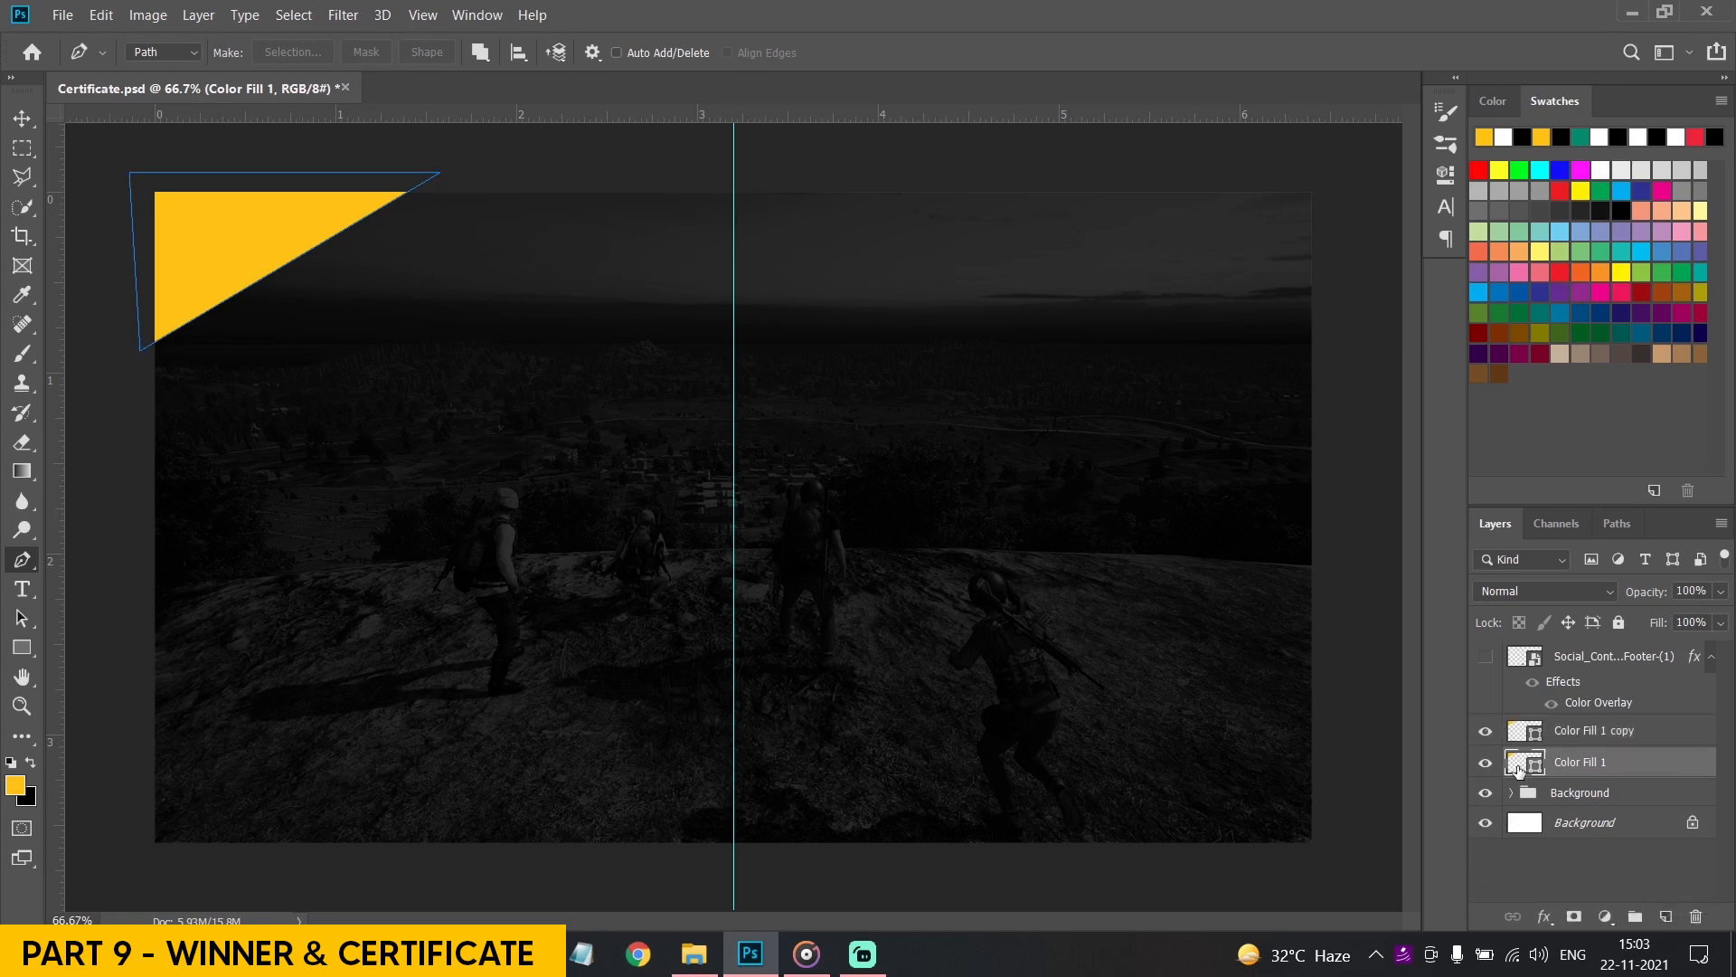
double_click(1519, 768)
text(ffffff)
click(1627, 493)
Rotate the white triangle slightly clockwise so it forms a thin edge beside the yellow one, then deselect the layers
key(ctrl+t)
drag(473, 162, 480, 174)
key(Return)
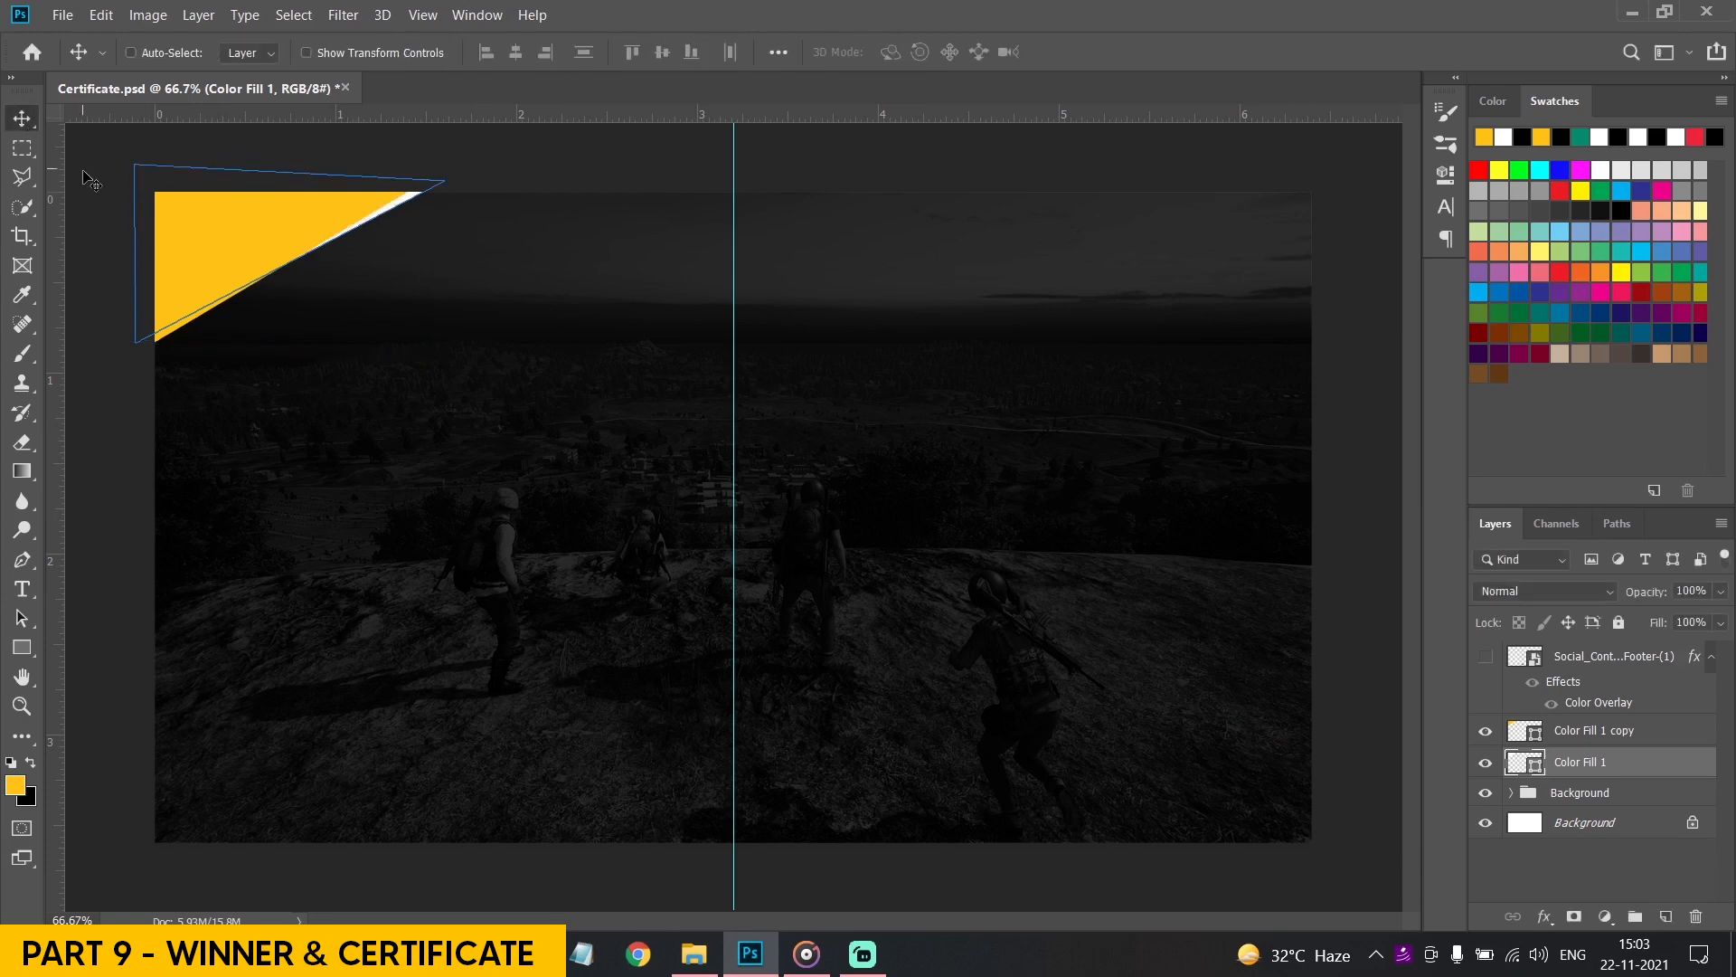
click(1580, 733)
click(1655, 882)
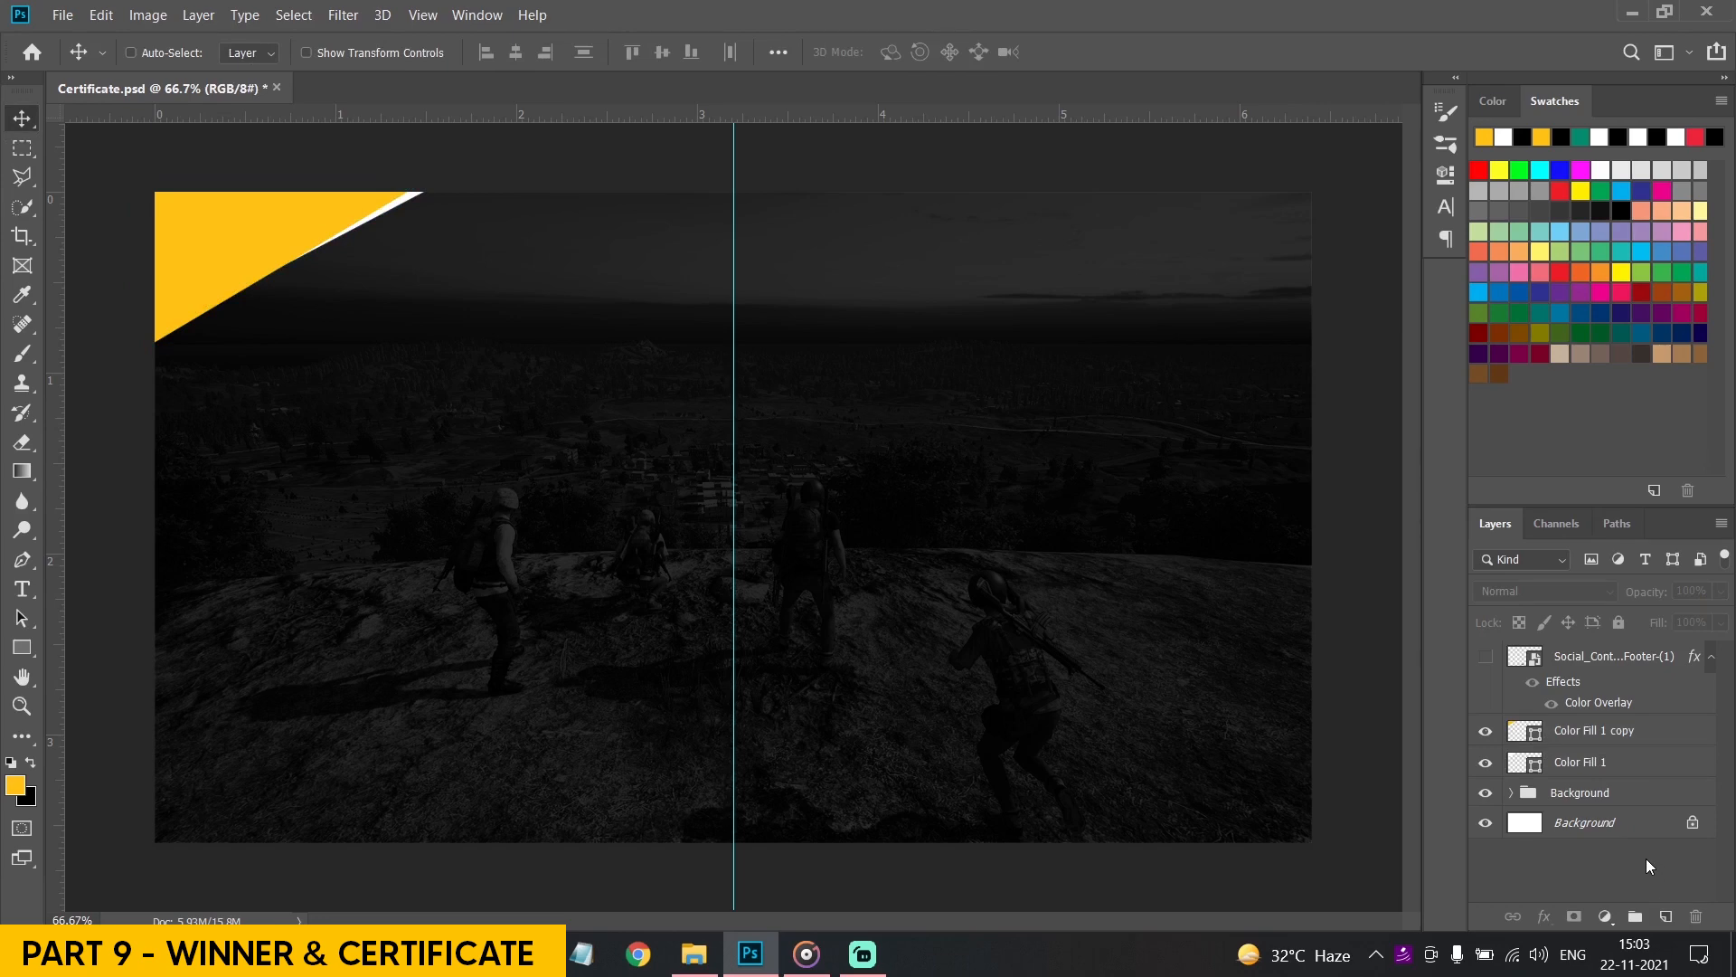
Group the yellow and white triangle layers and name the group Corner
click(1565, 758)
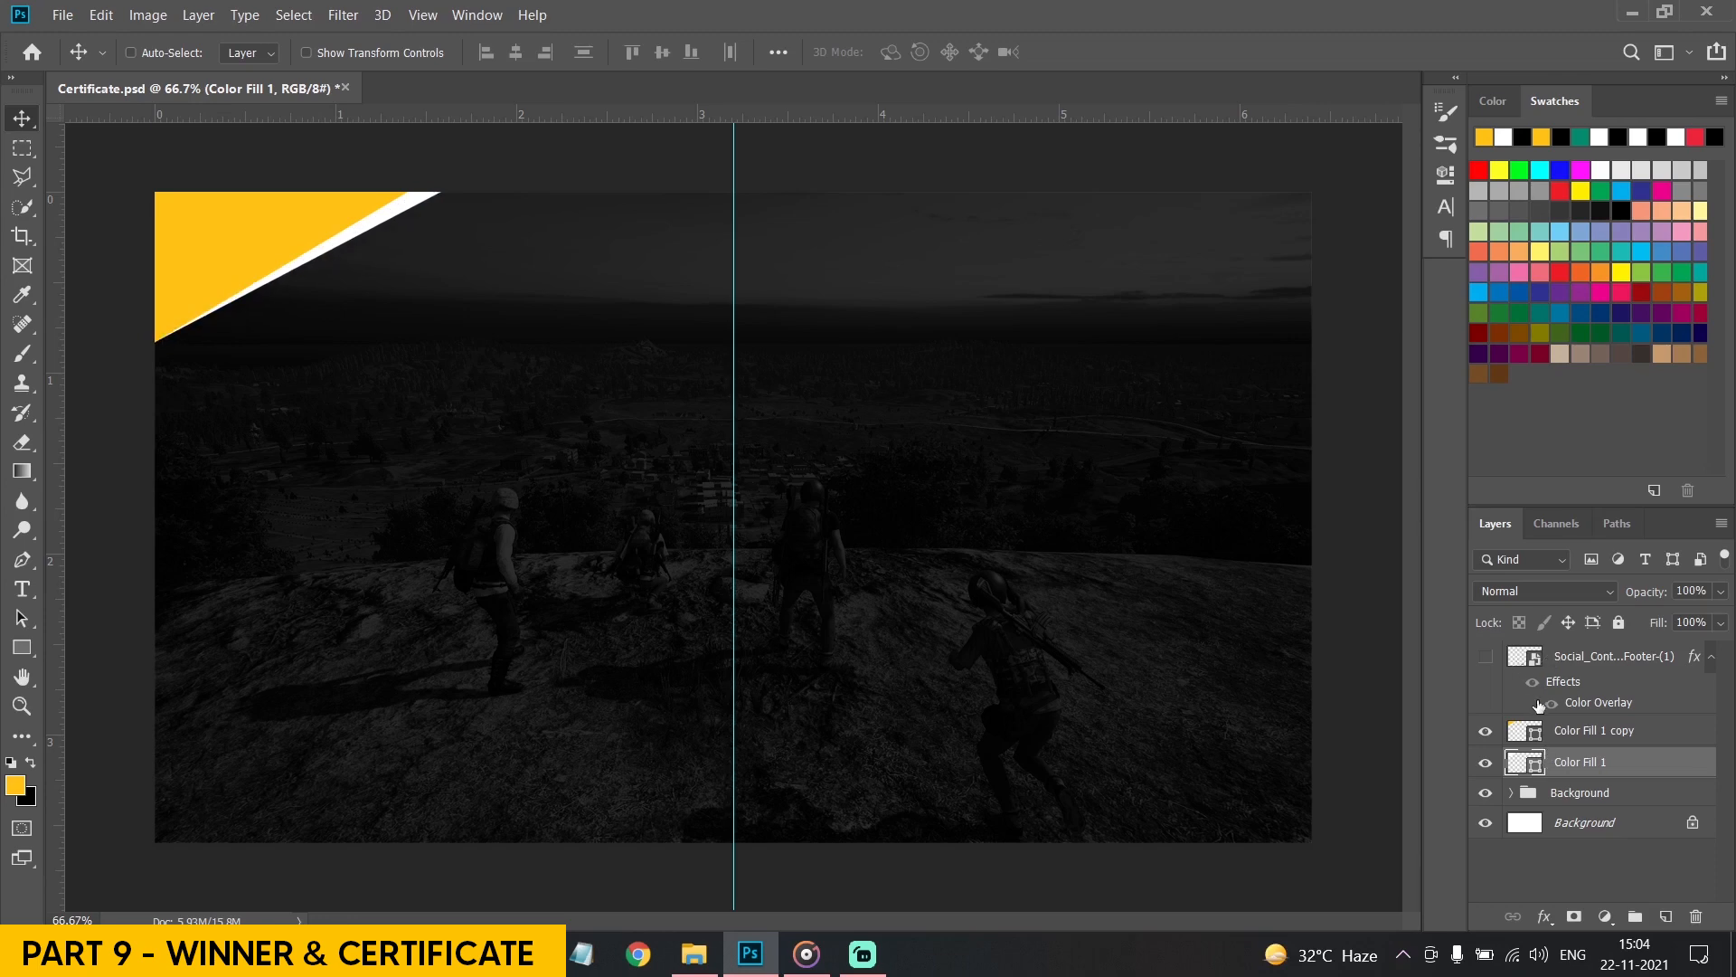
shift+click(1627, 731)
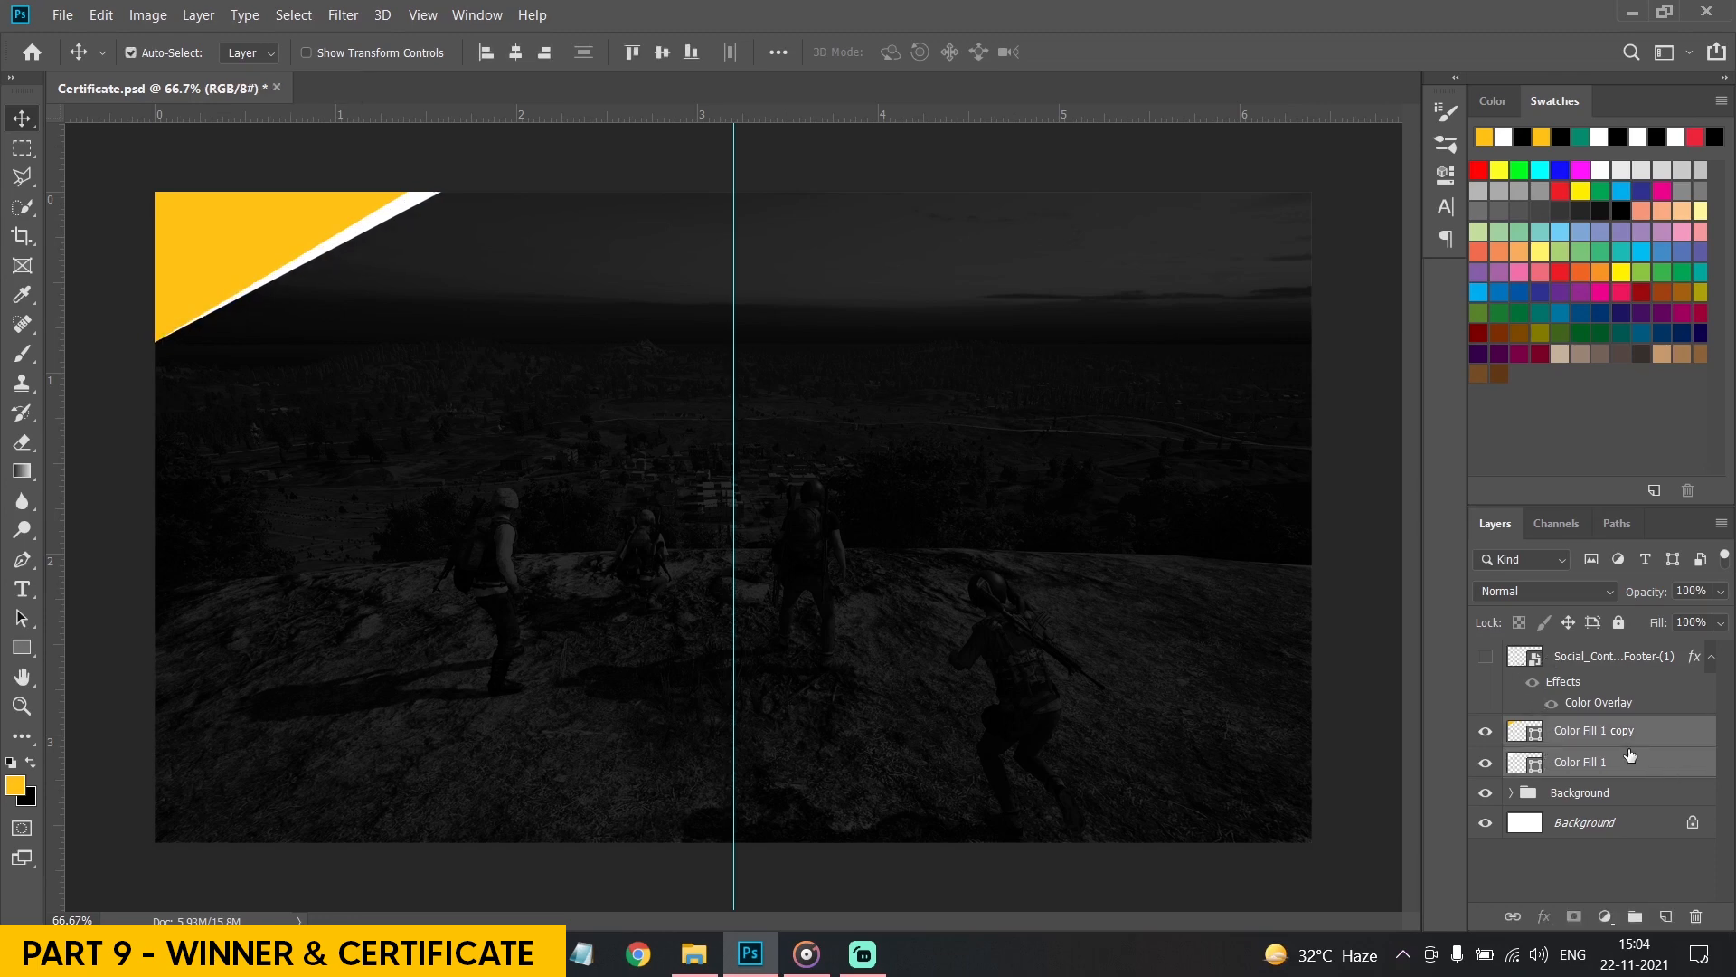
key(ctrl+g)
double_click(1591, 729)
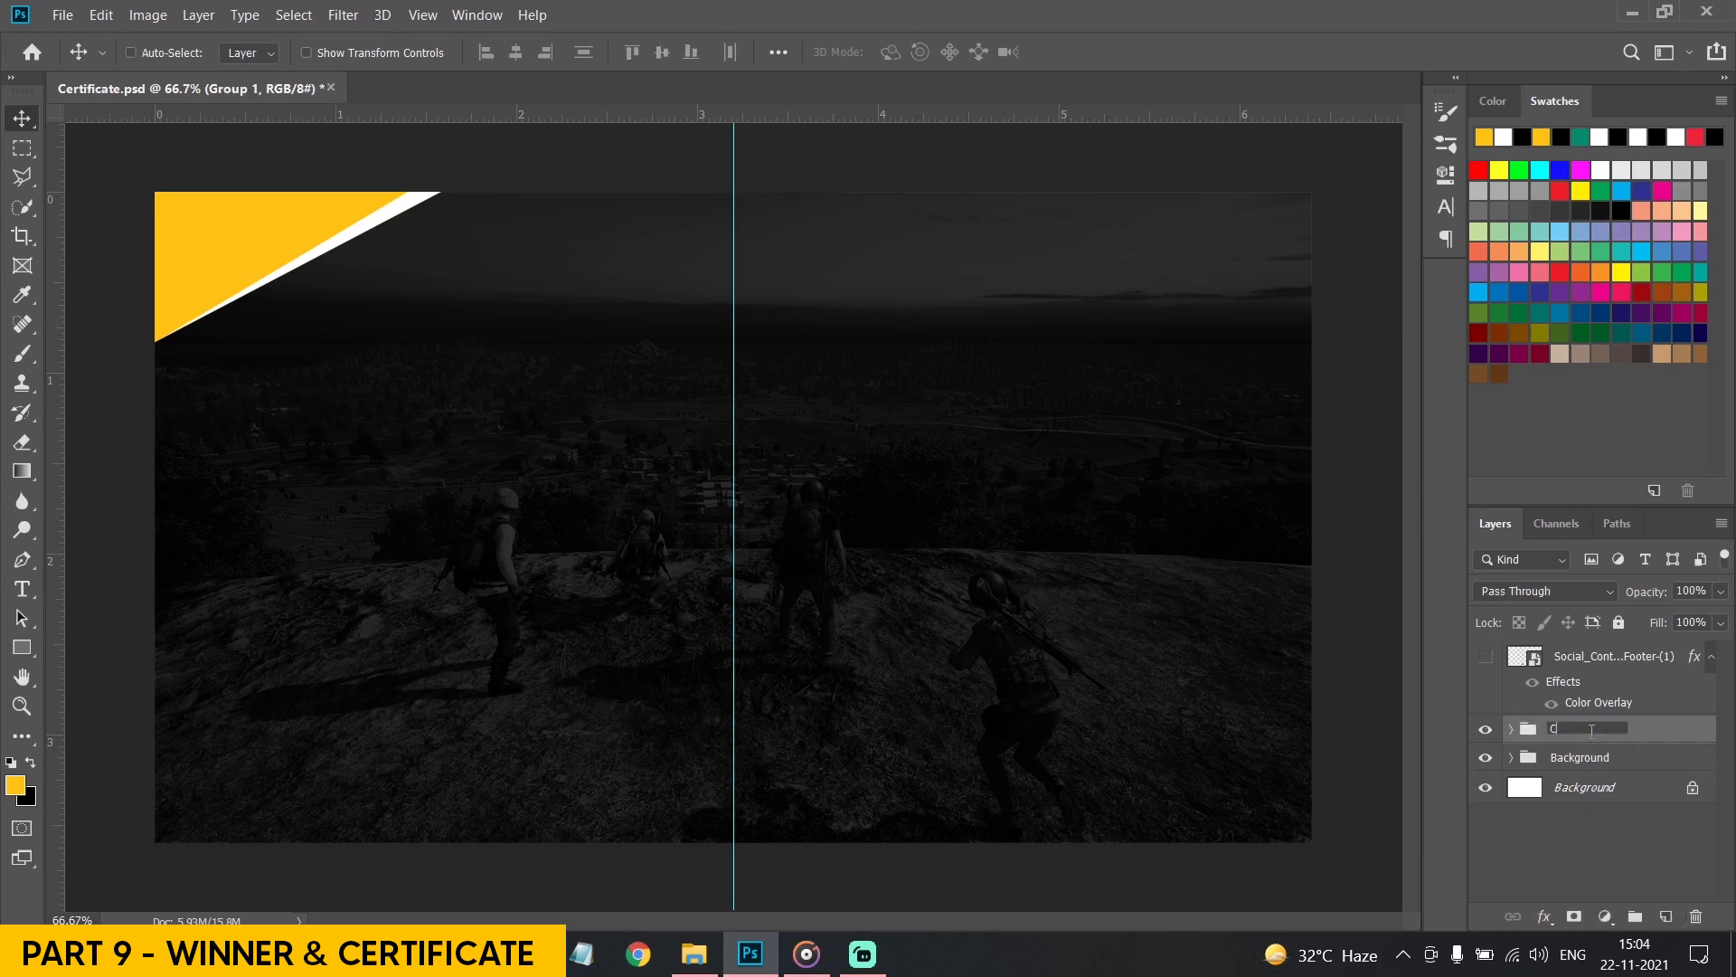
text(Corner)
key(Return)
Duplicate the Corner group, flip the copy horizontally and vertically, and place it in the canvas's lower-right corner
drag(1592, 729, 1666, 916)
key(ctrl+t)
right_click(274, 237)
click(335, 516)
right_click(315, 246)
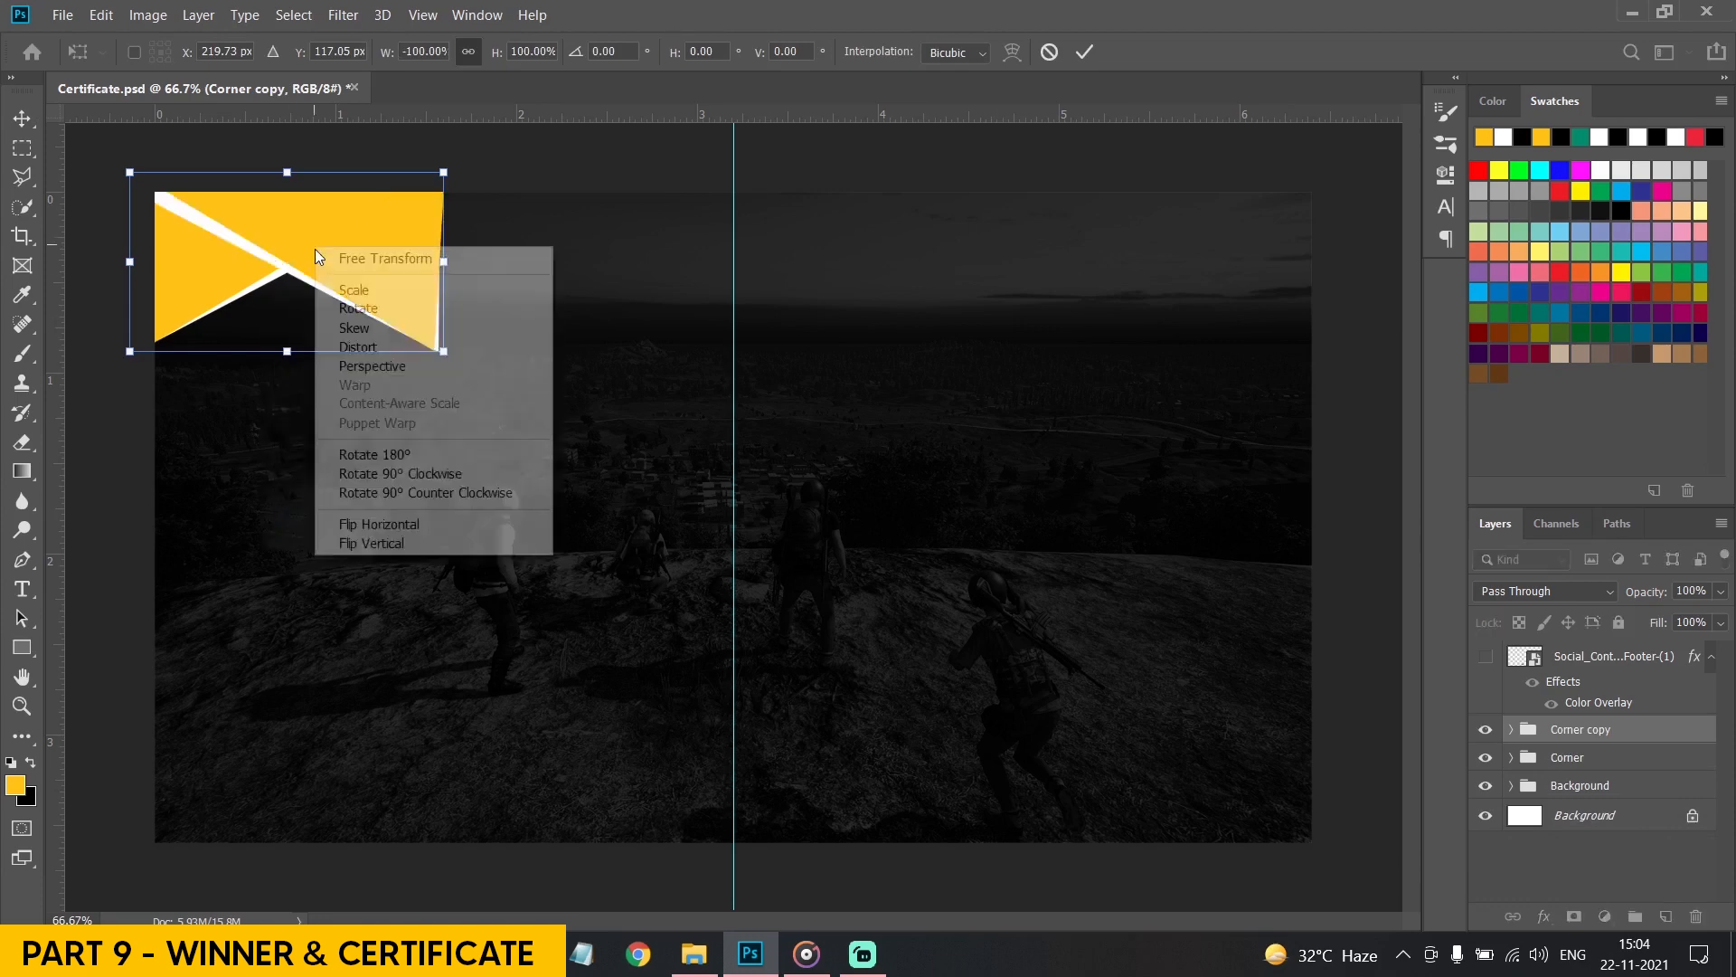
click(371, 542)
drag(349, 271, 1229, 413)
drag(1227, 329, 1215, 841)
key(Return)
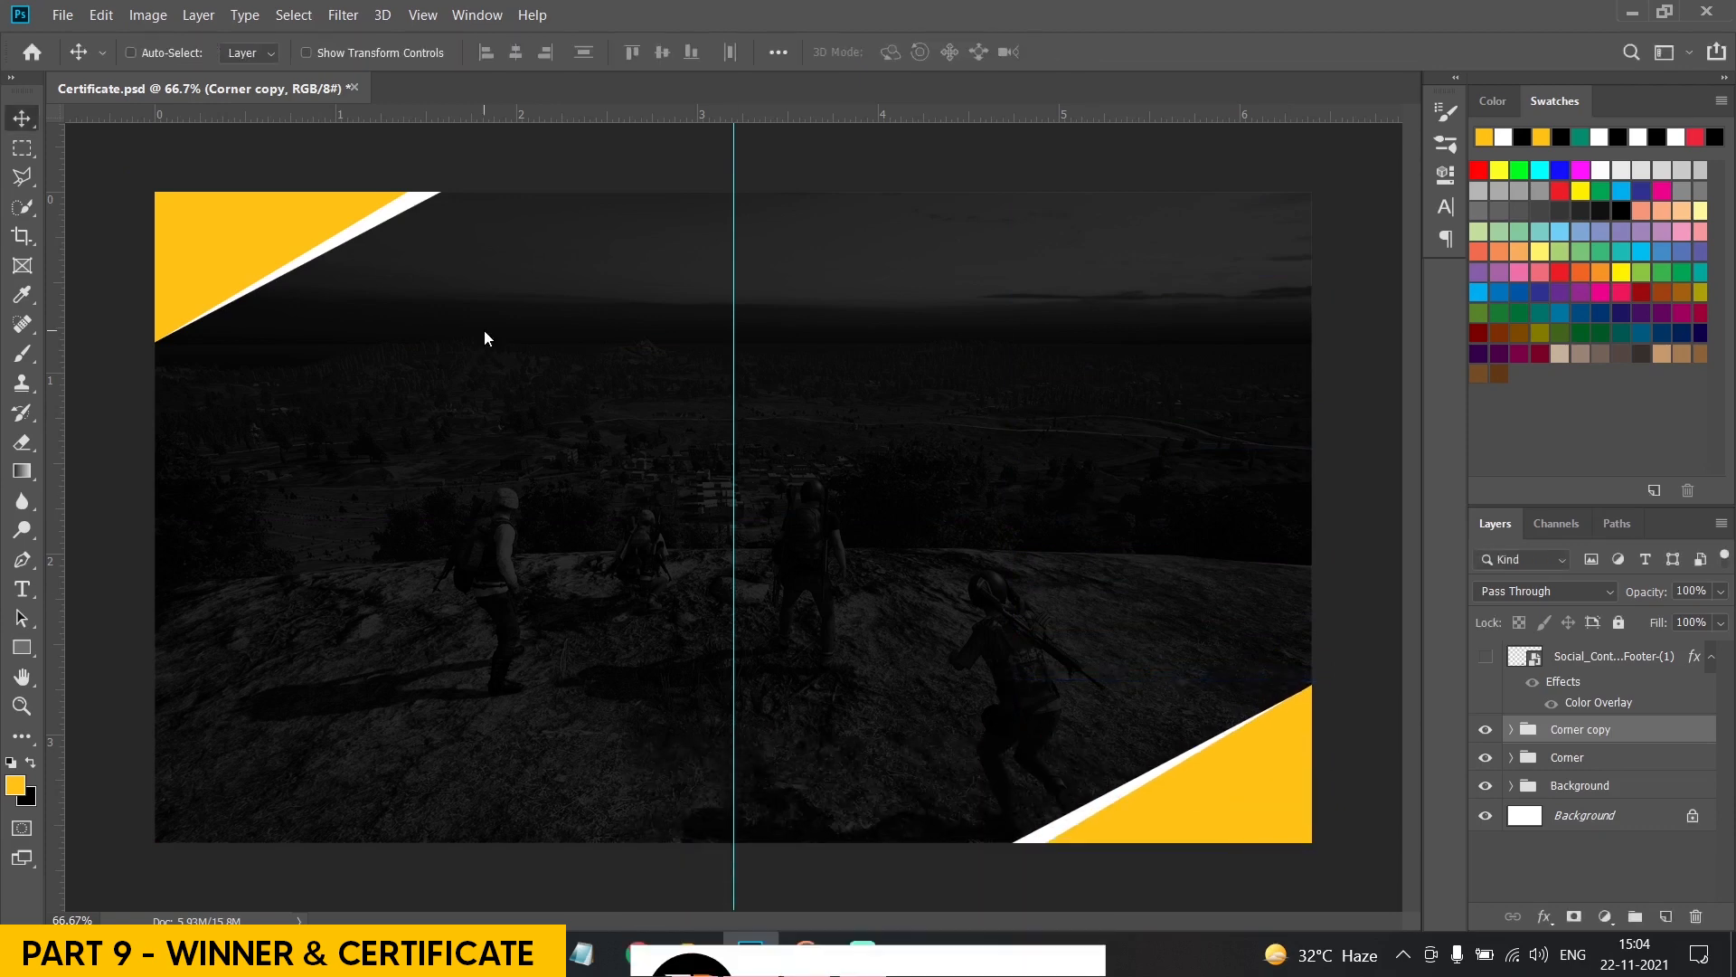
Create a rectangle shape sized to 95% of 1920 × 1080, giving 1824 × 1026 px
key(u)
click(322, 546)
text(1920*0.95)
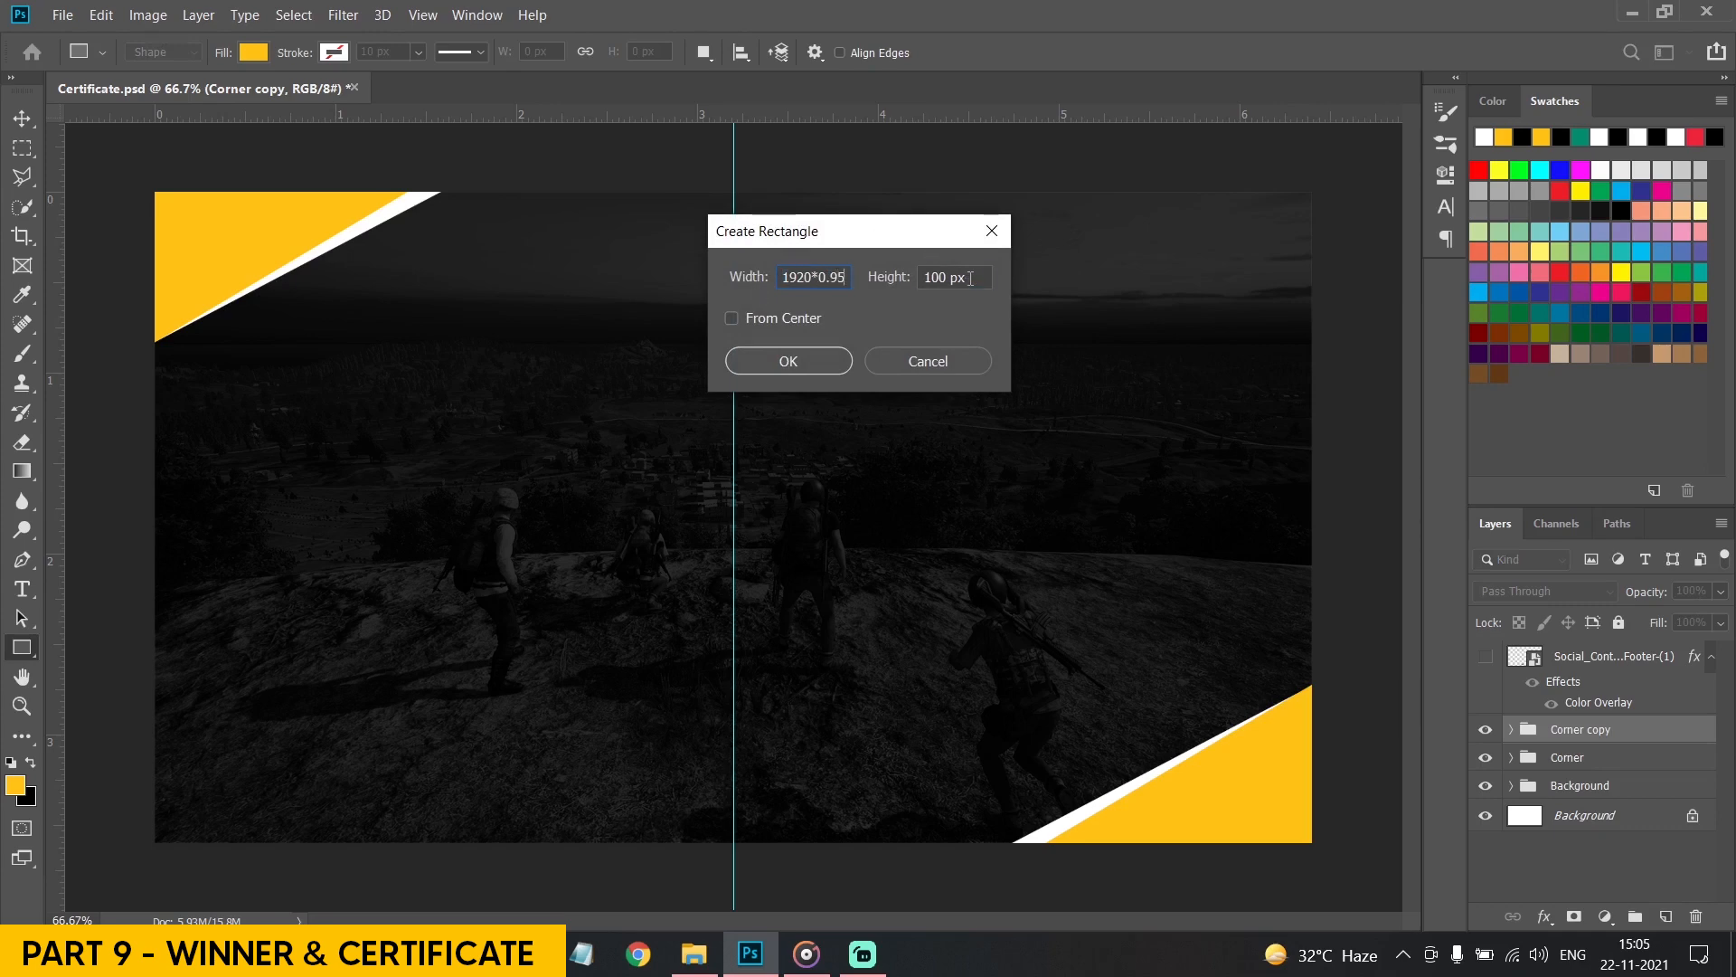
key(Tab)
text(1080)
click(788, 360)
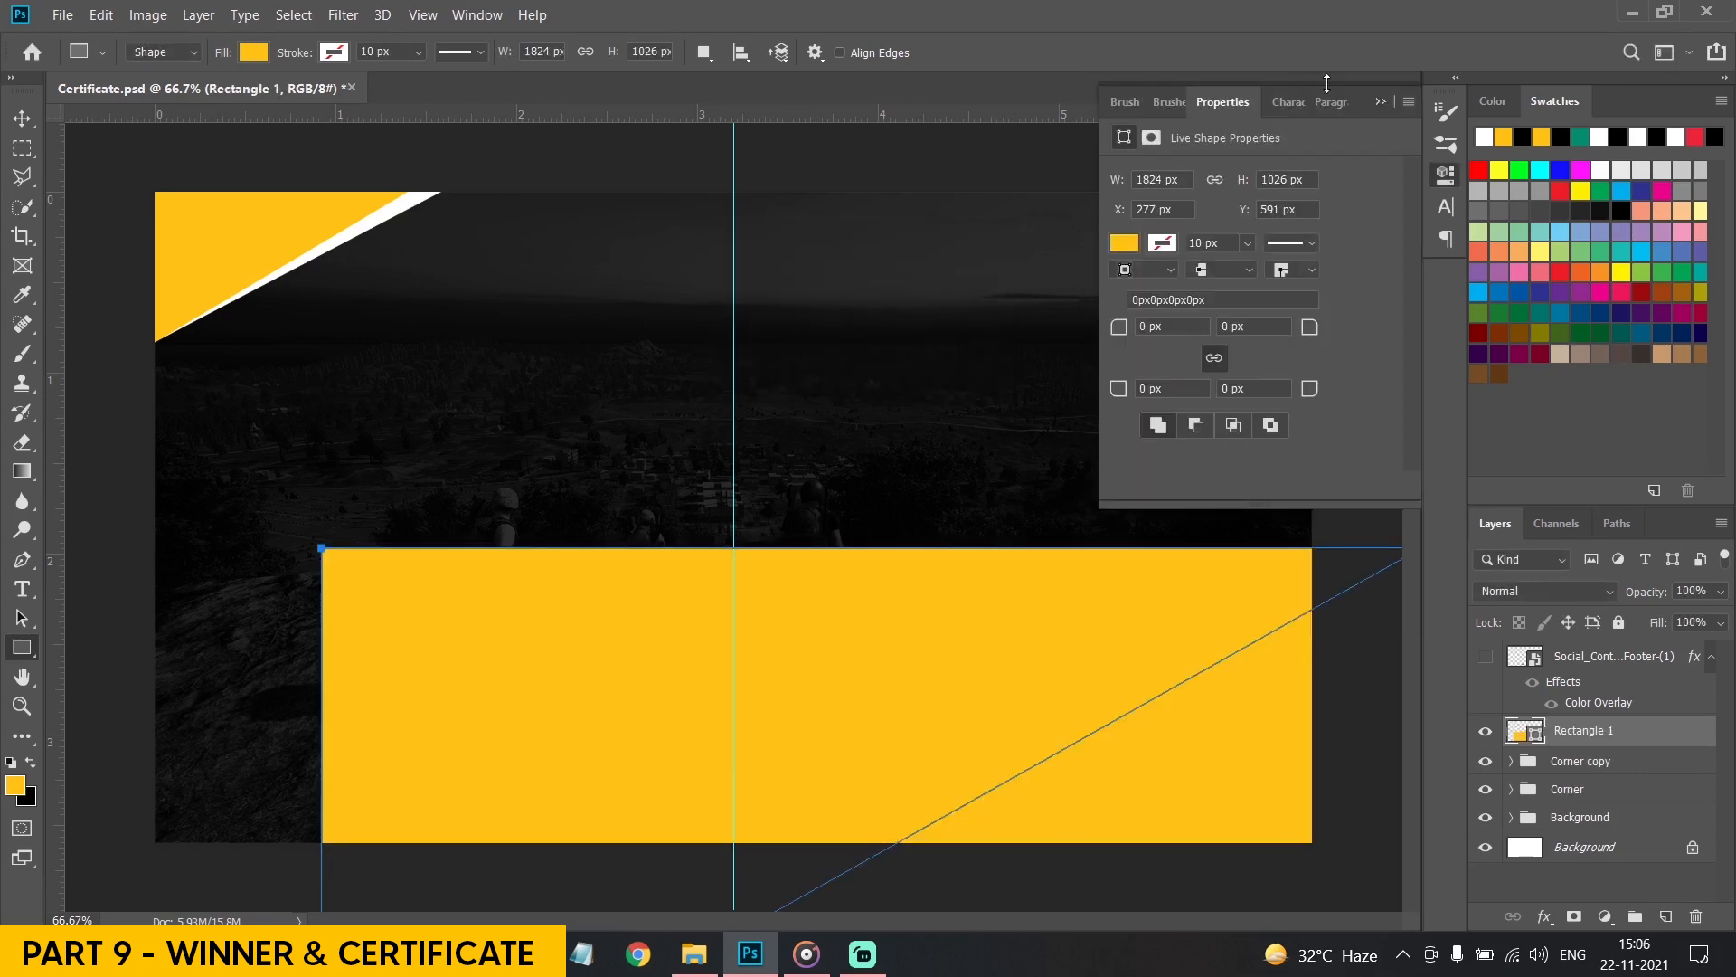
Remove the rectangle's fill, give it a white 10 px stroke, and deselect the layer
click(254, 51)
click(155, 95)
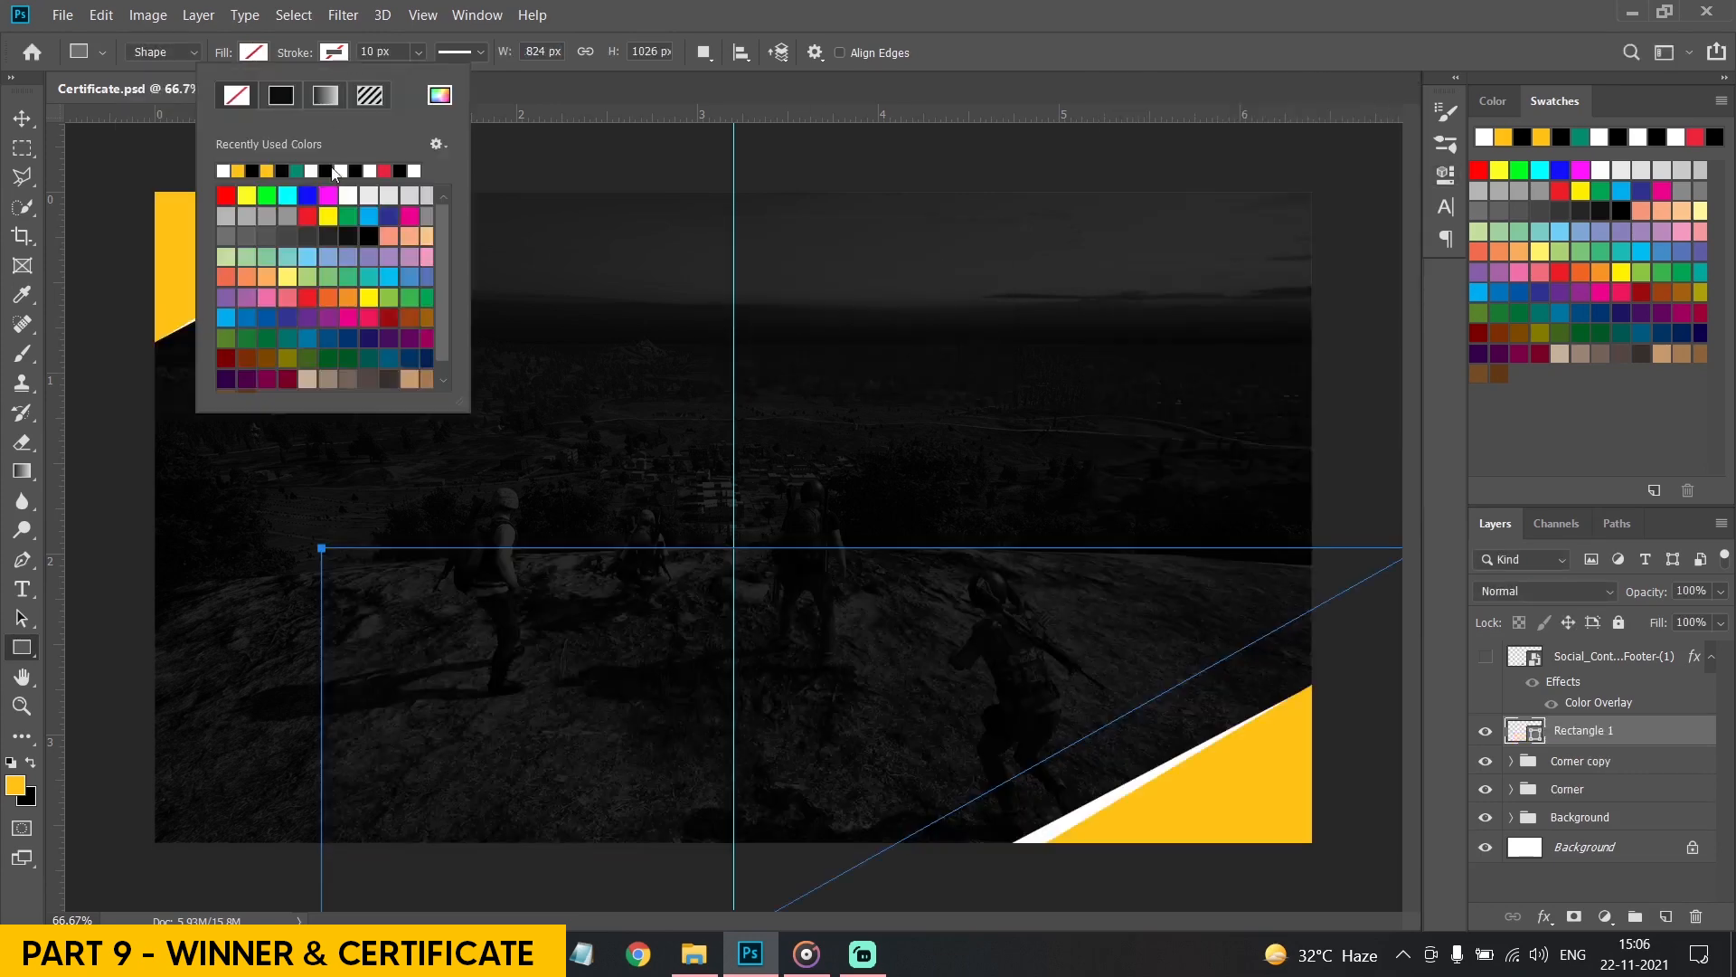
click(223, 171)
key(Return)
click(1600, 884)
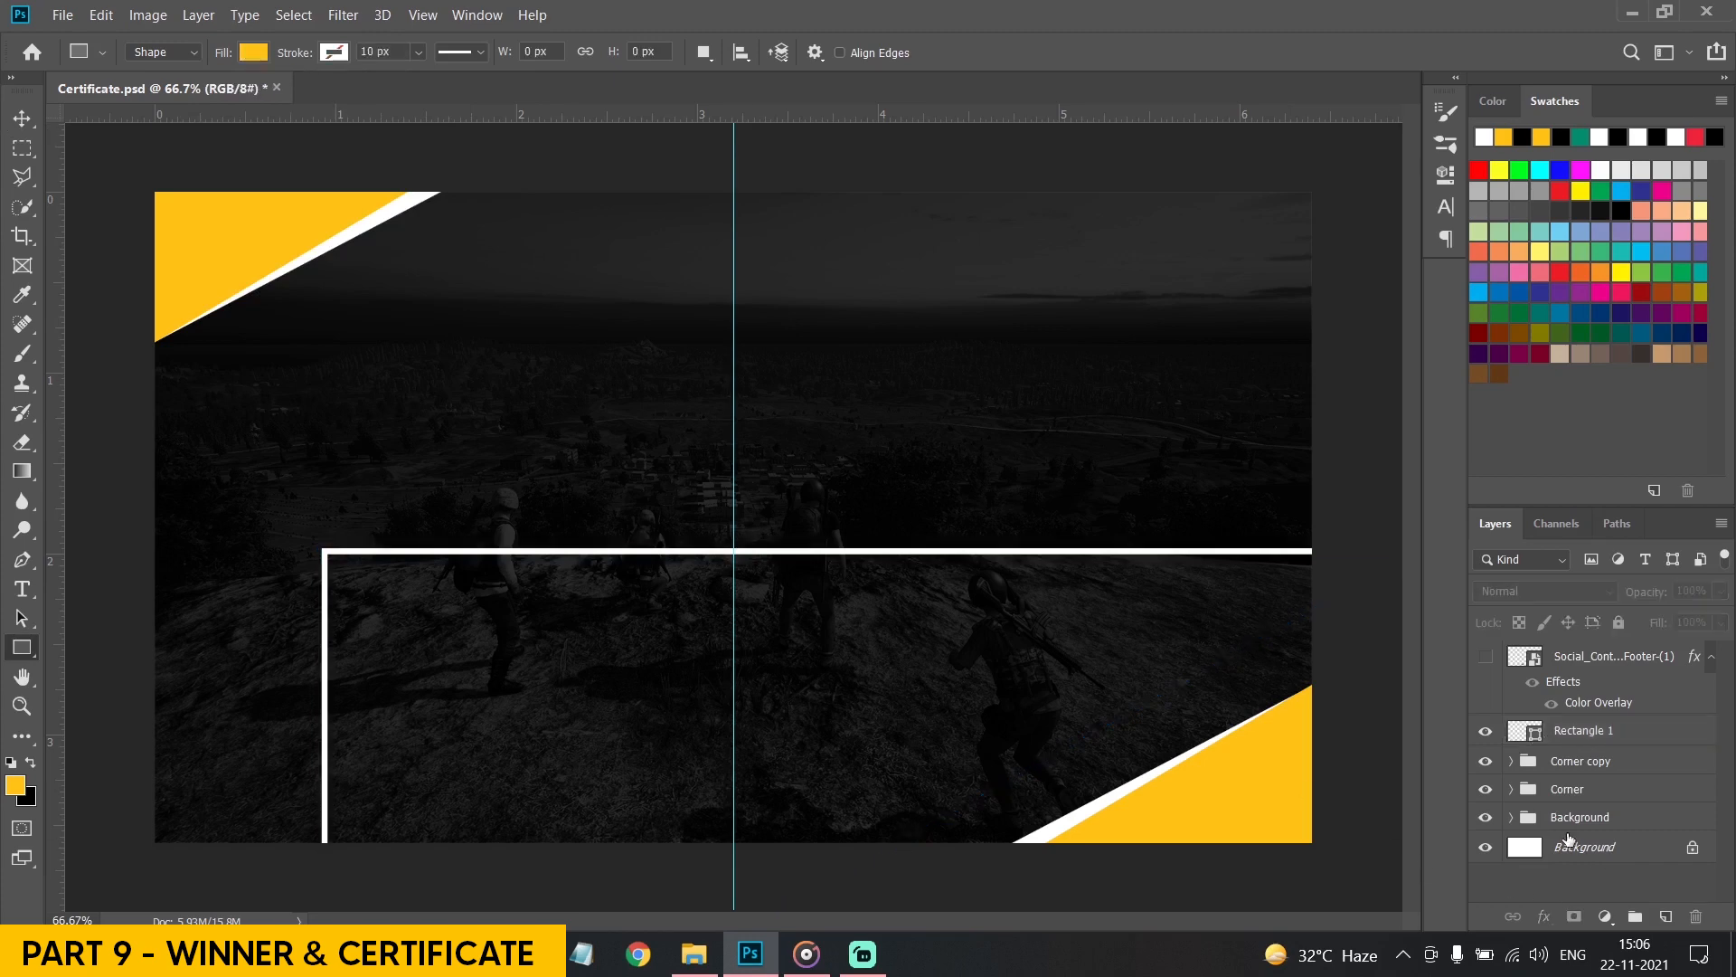
Centre the white frame horizontally and vertically on the canvas by aligning it with the Background layer
click(1578, 846)
key(v)
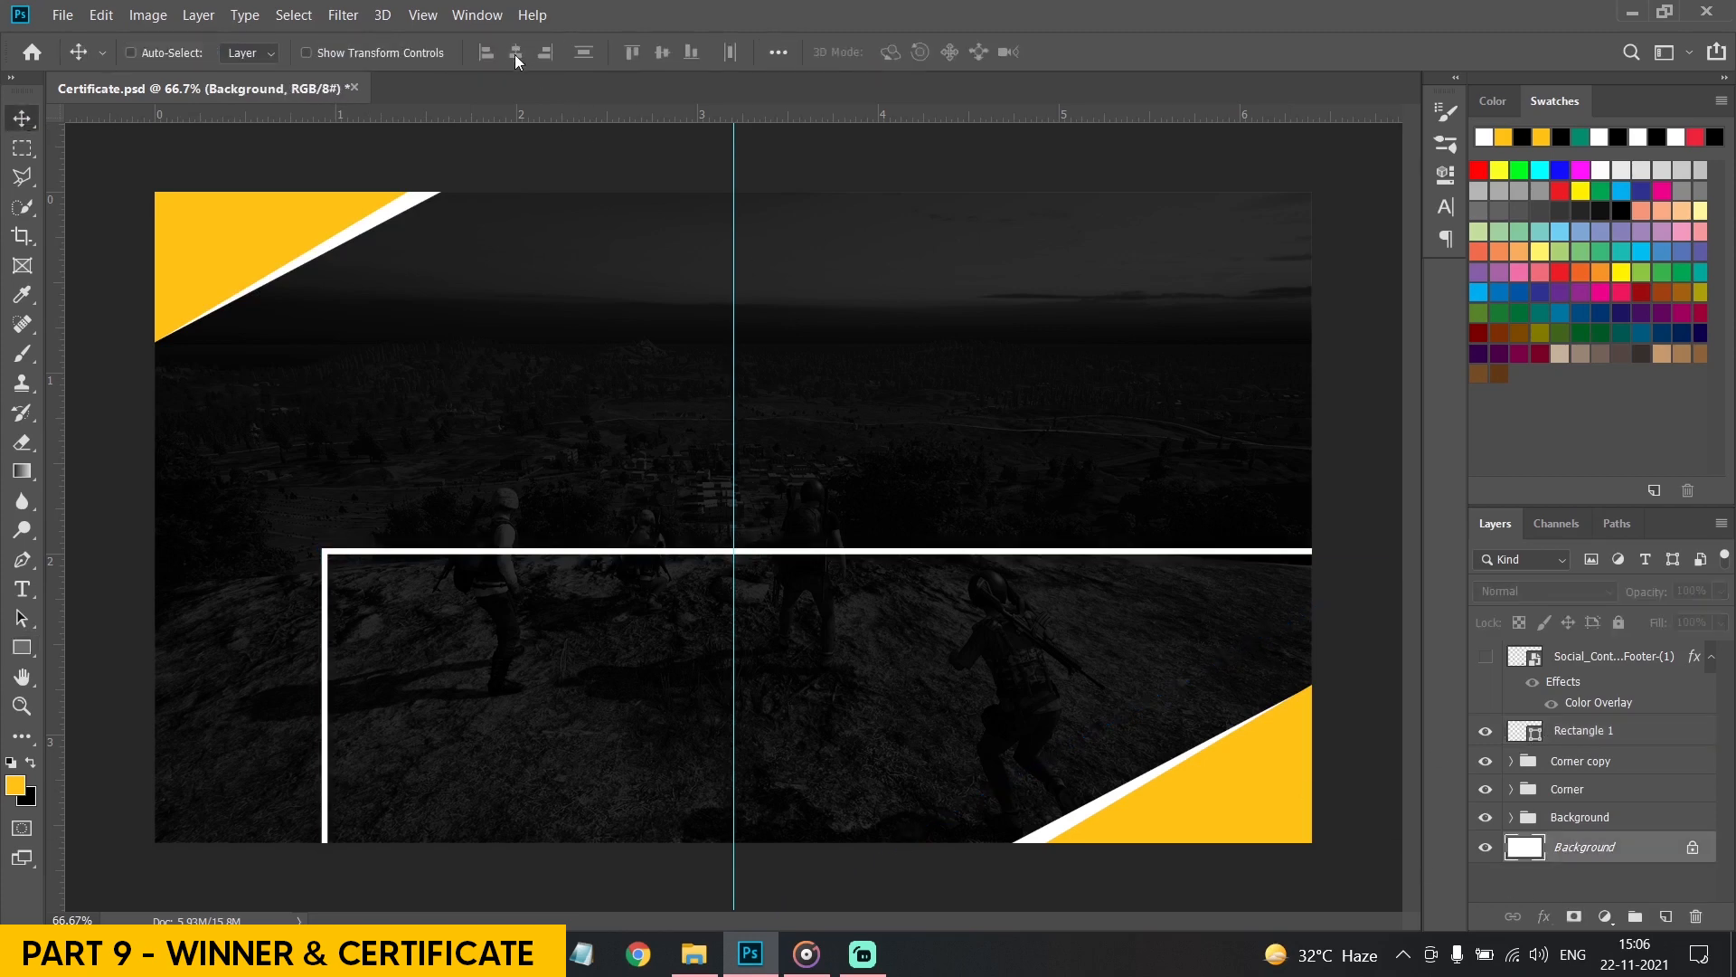
ctrl+click(1603, 739)
click(515, 51)
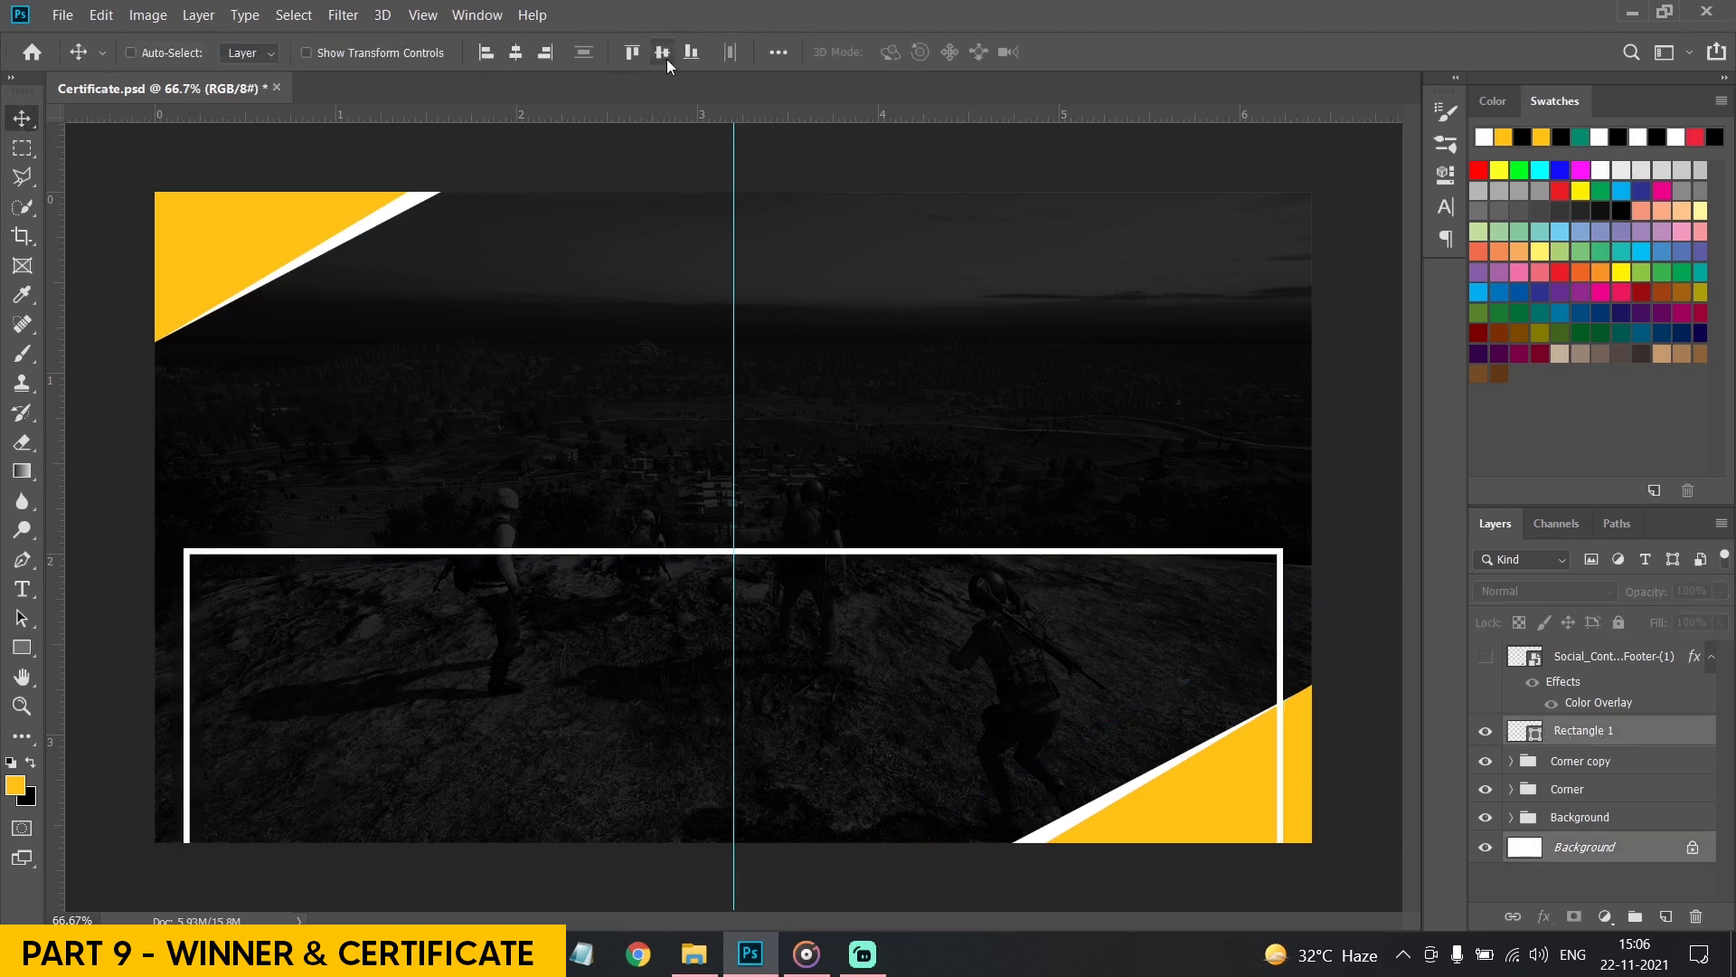
click(662, 52)
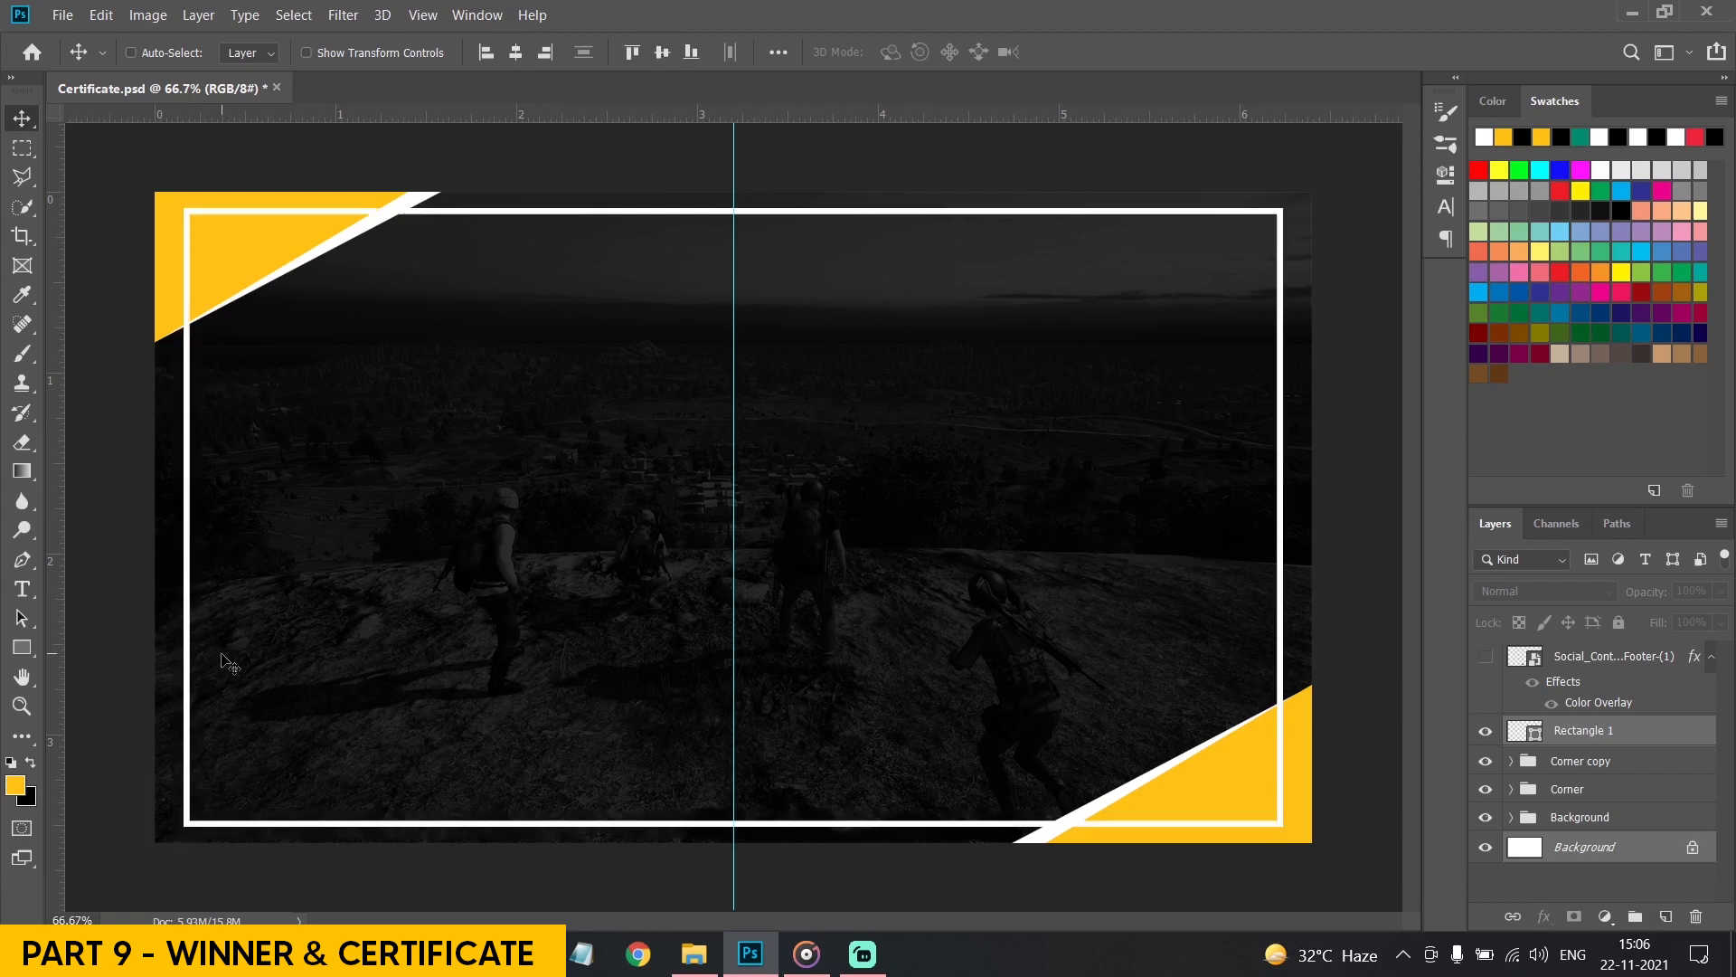
Reduce the white frame's stroke width to a thin line
click(22, 648)
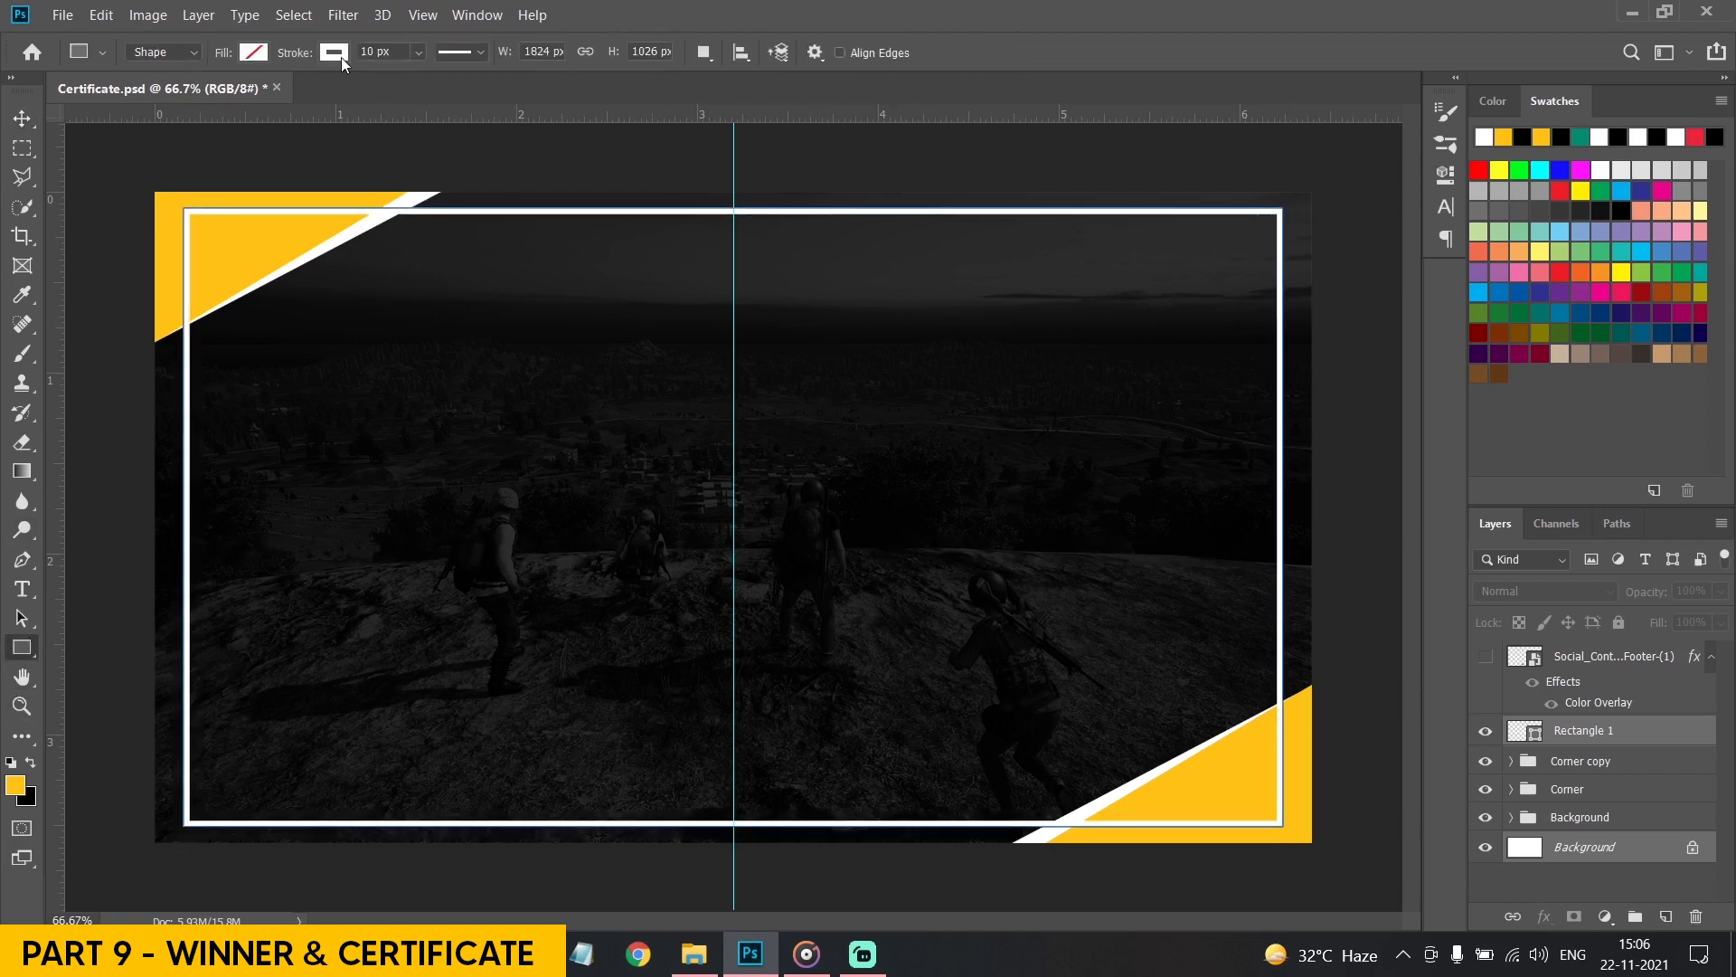
click(403, 50)
key(v)
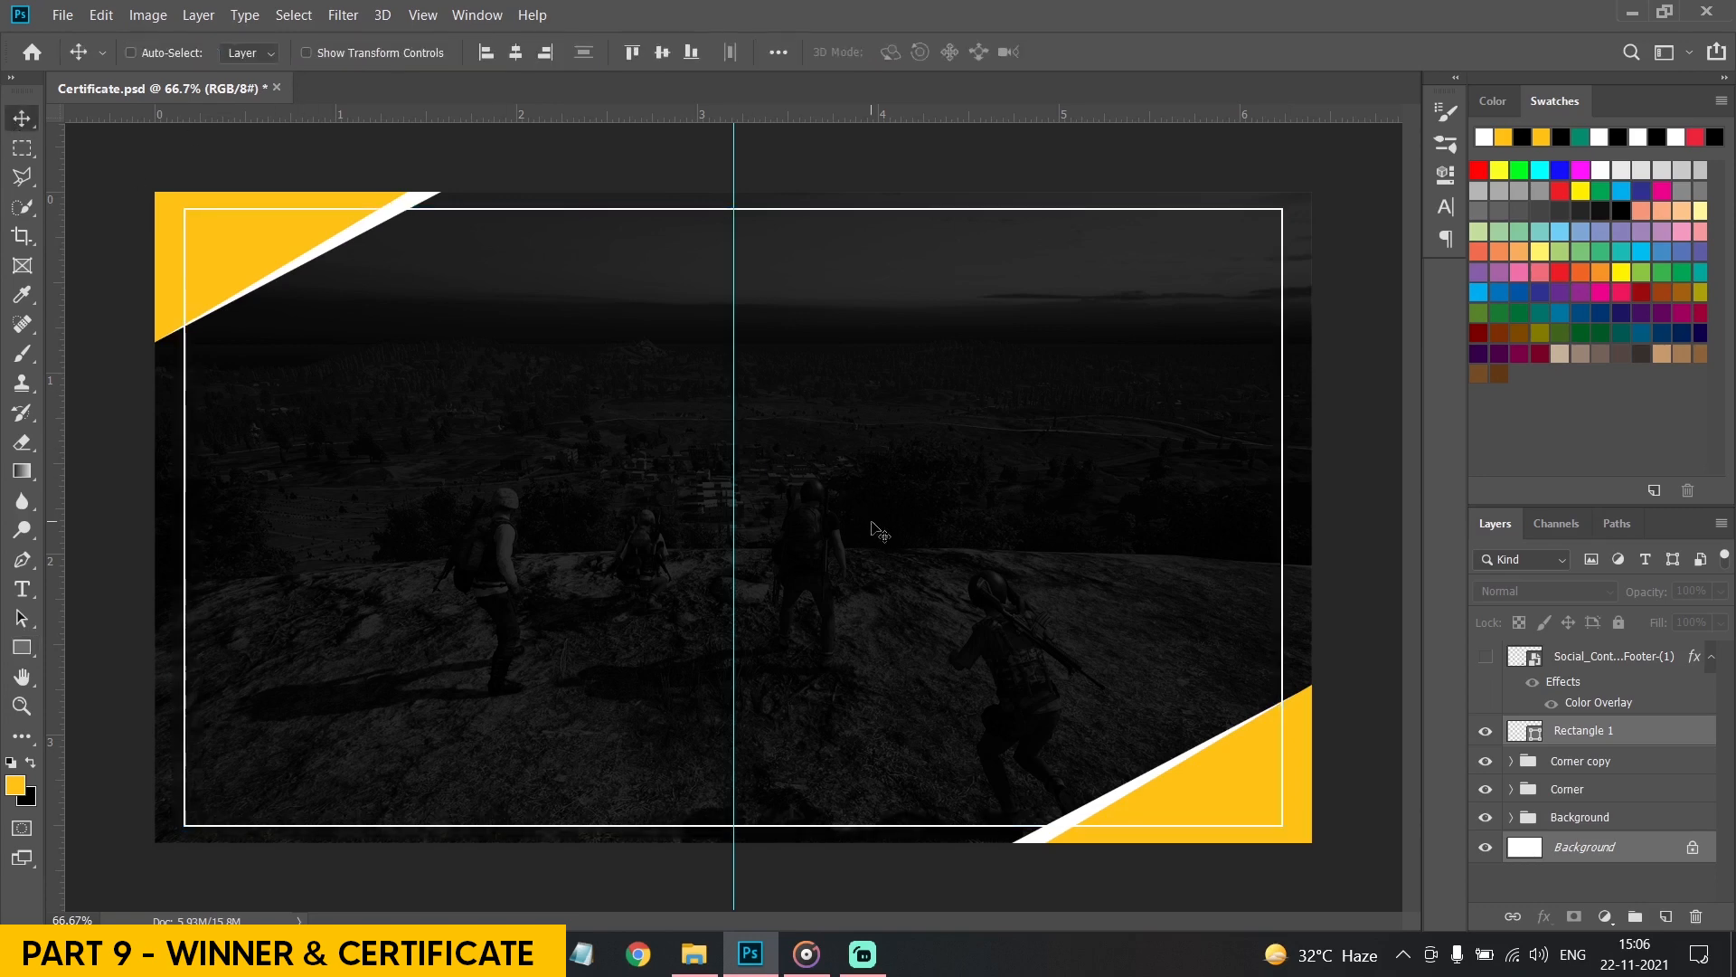
Transform only the Rectangle 1 frame, shrinking its height slightly to about 96.7% from its upper and lower edges
key(ctrl+t)
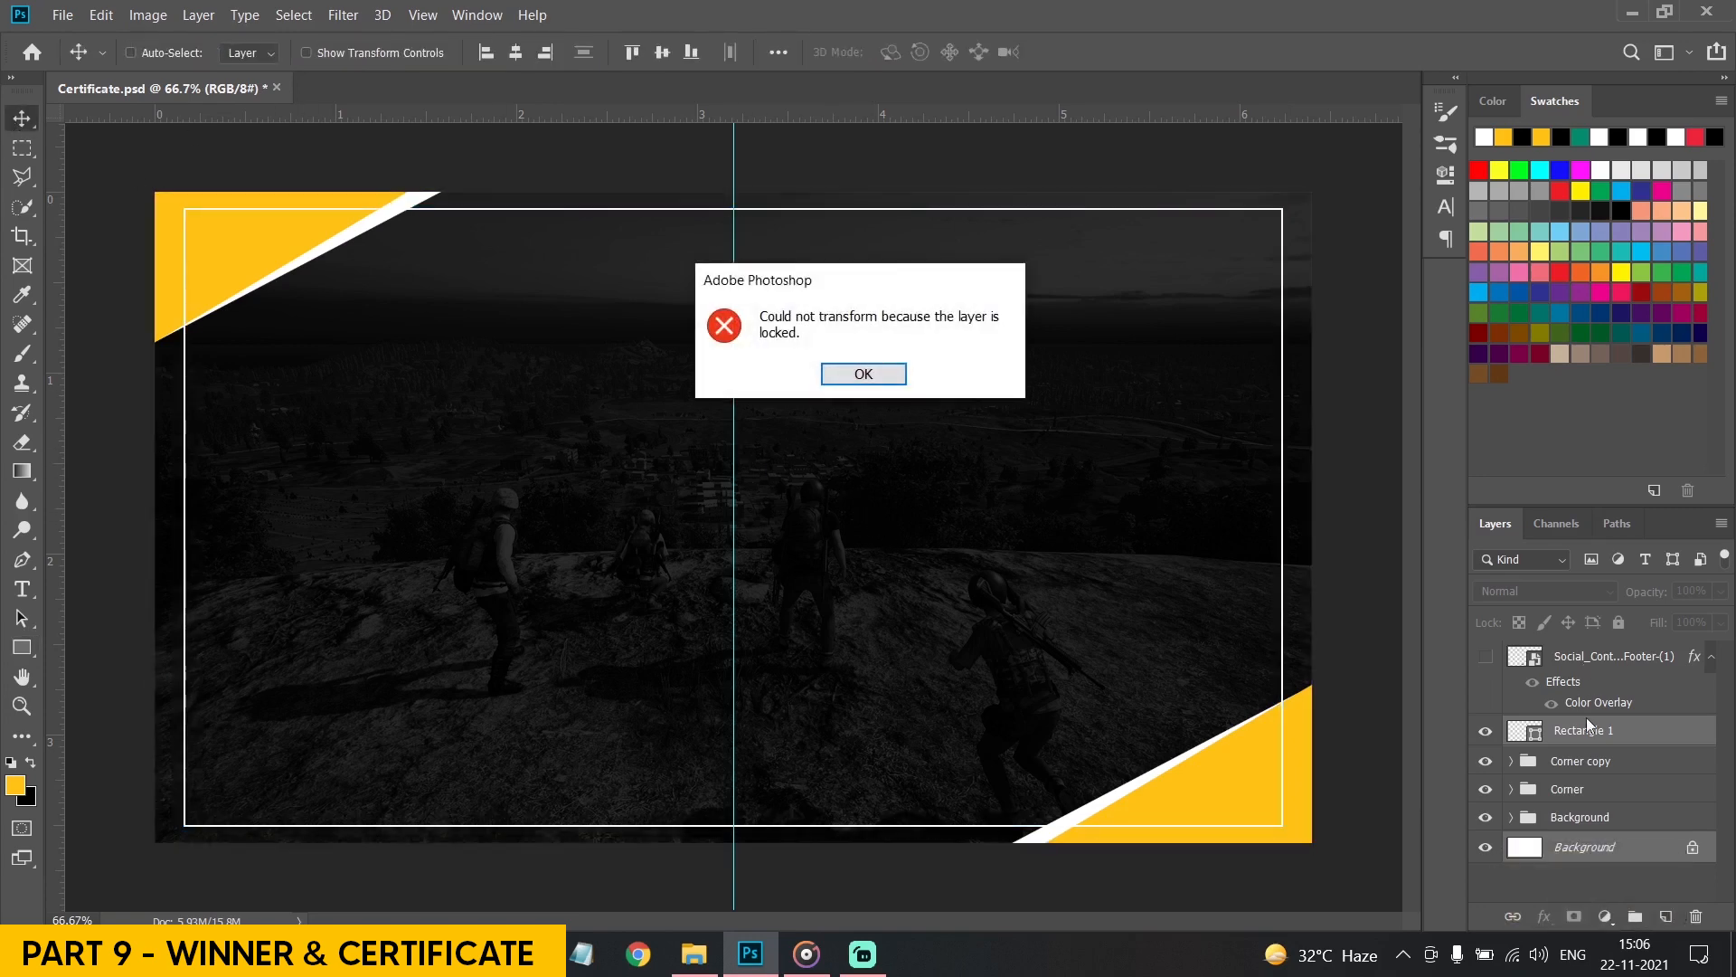
click(868, 373)
click(1596, 730)
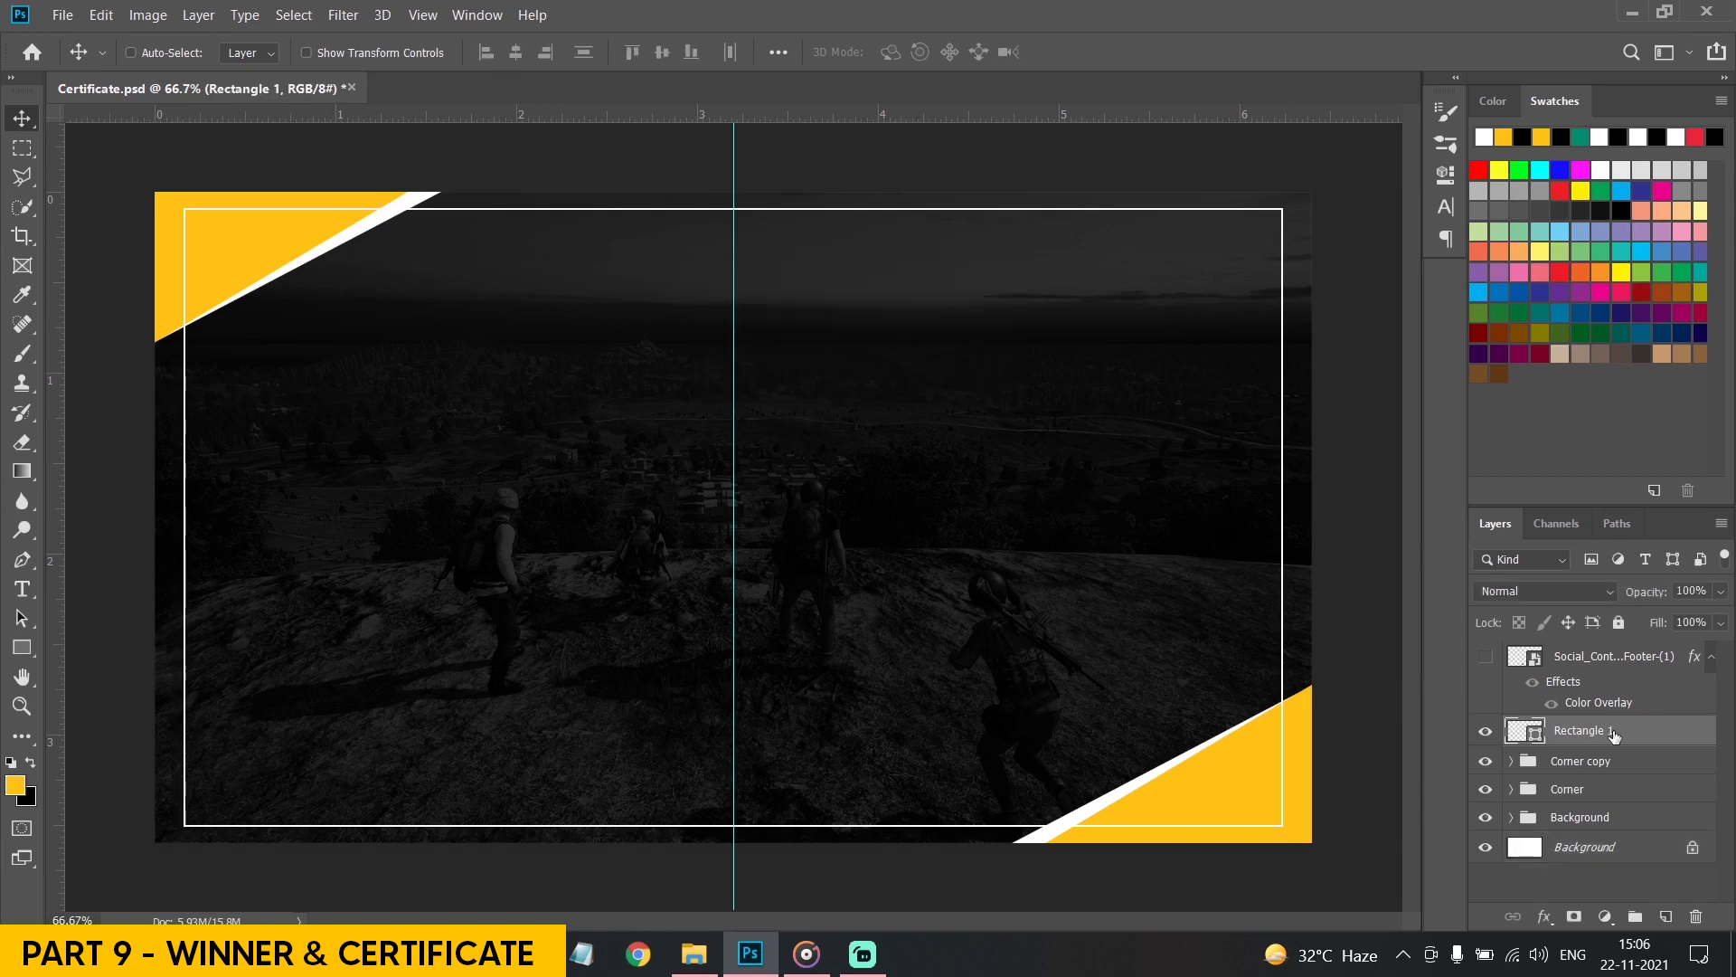
key(ctrl+t)
drag(733, 207, 732, 215)
drag(732, 824, 733, 813)
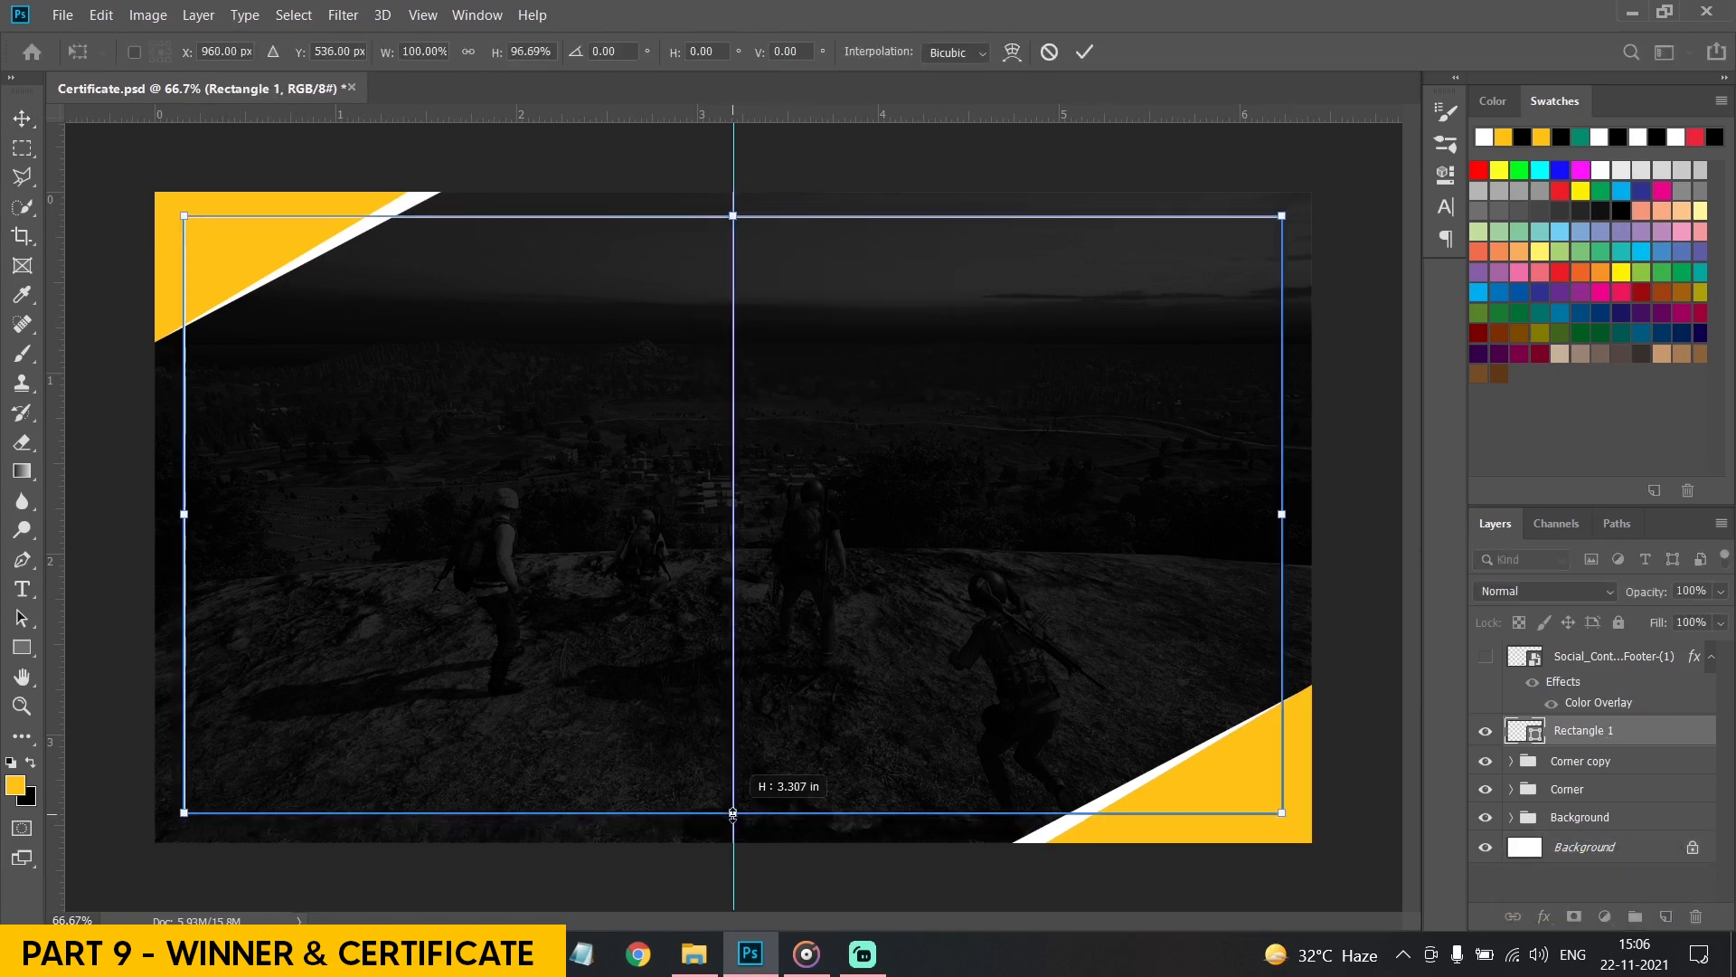
key(Return)
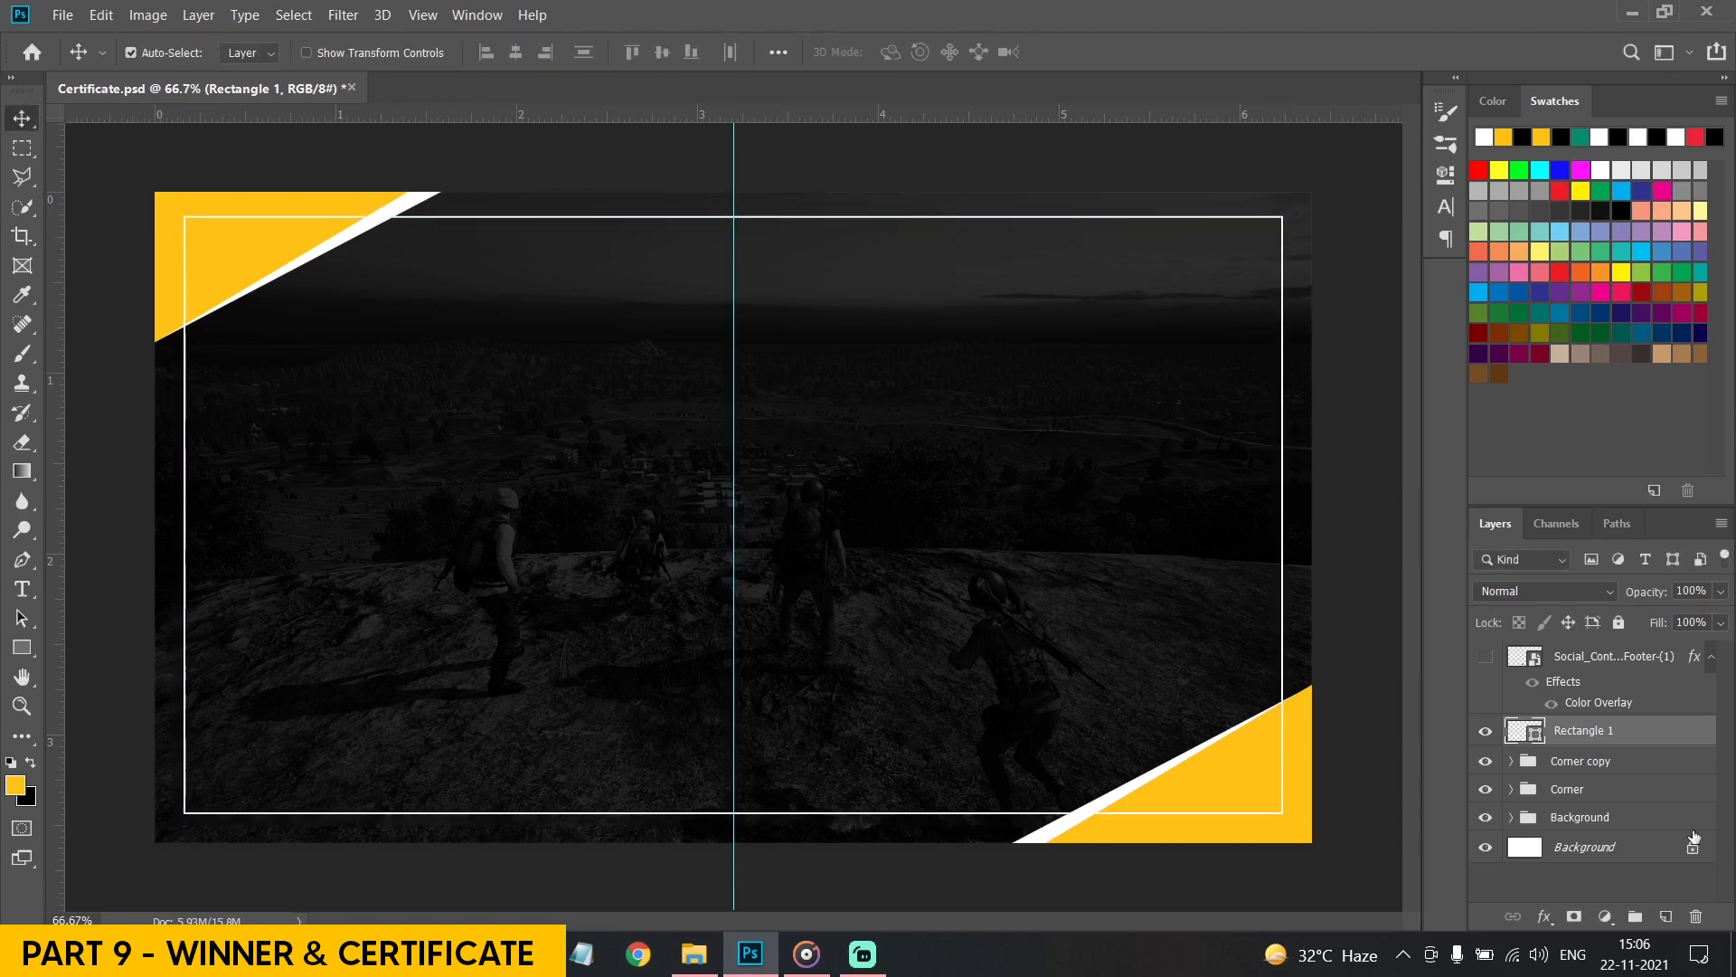
Centre the frame vertically against the Background layer and move its layer below both Corner groups
ctrl+click(1598, 848)
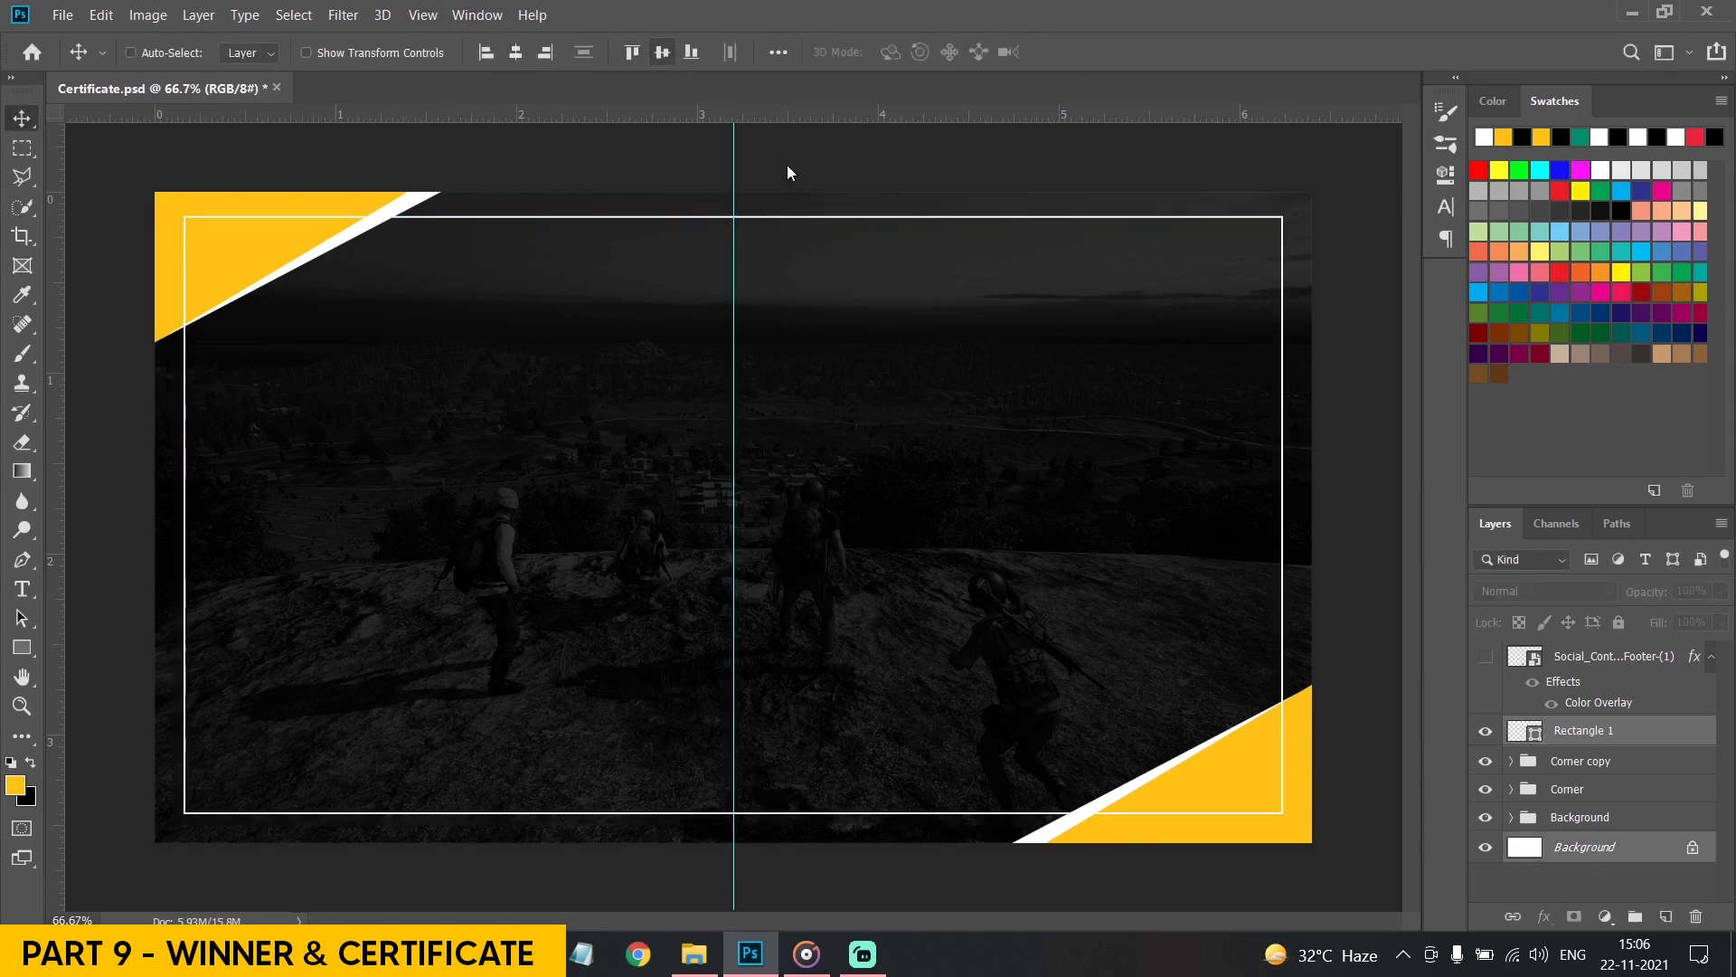
click(662, 52)
drag(1576, 732, 1589, 780)
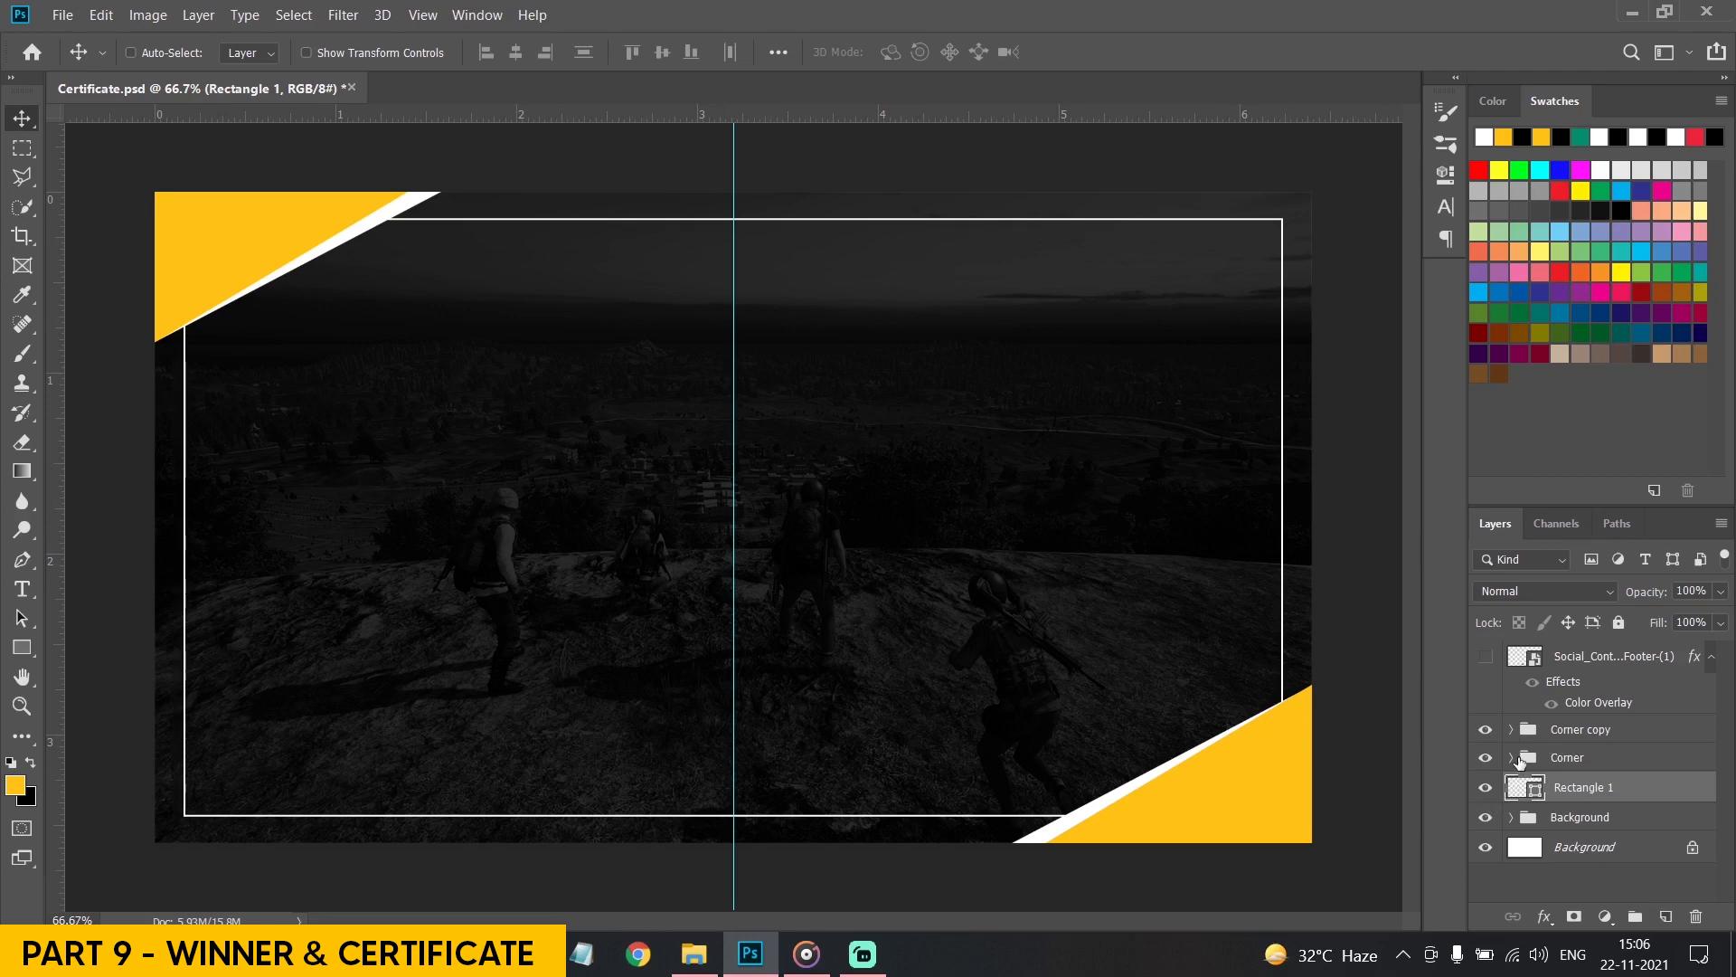
Mask out the frame around the upper-left triangle using a polygonal lasso selection and an inverted layer mask
click(22, 176)
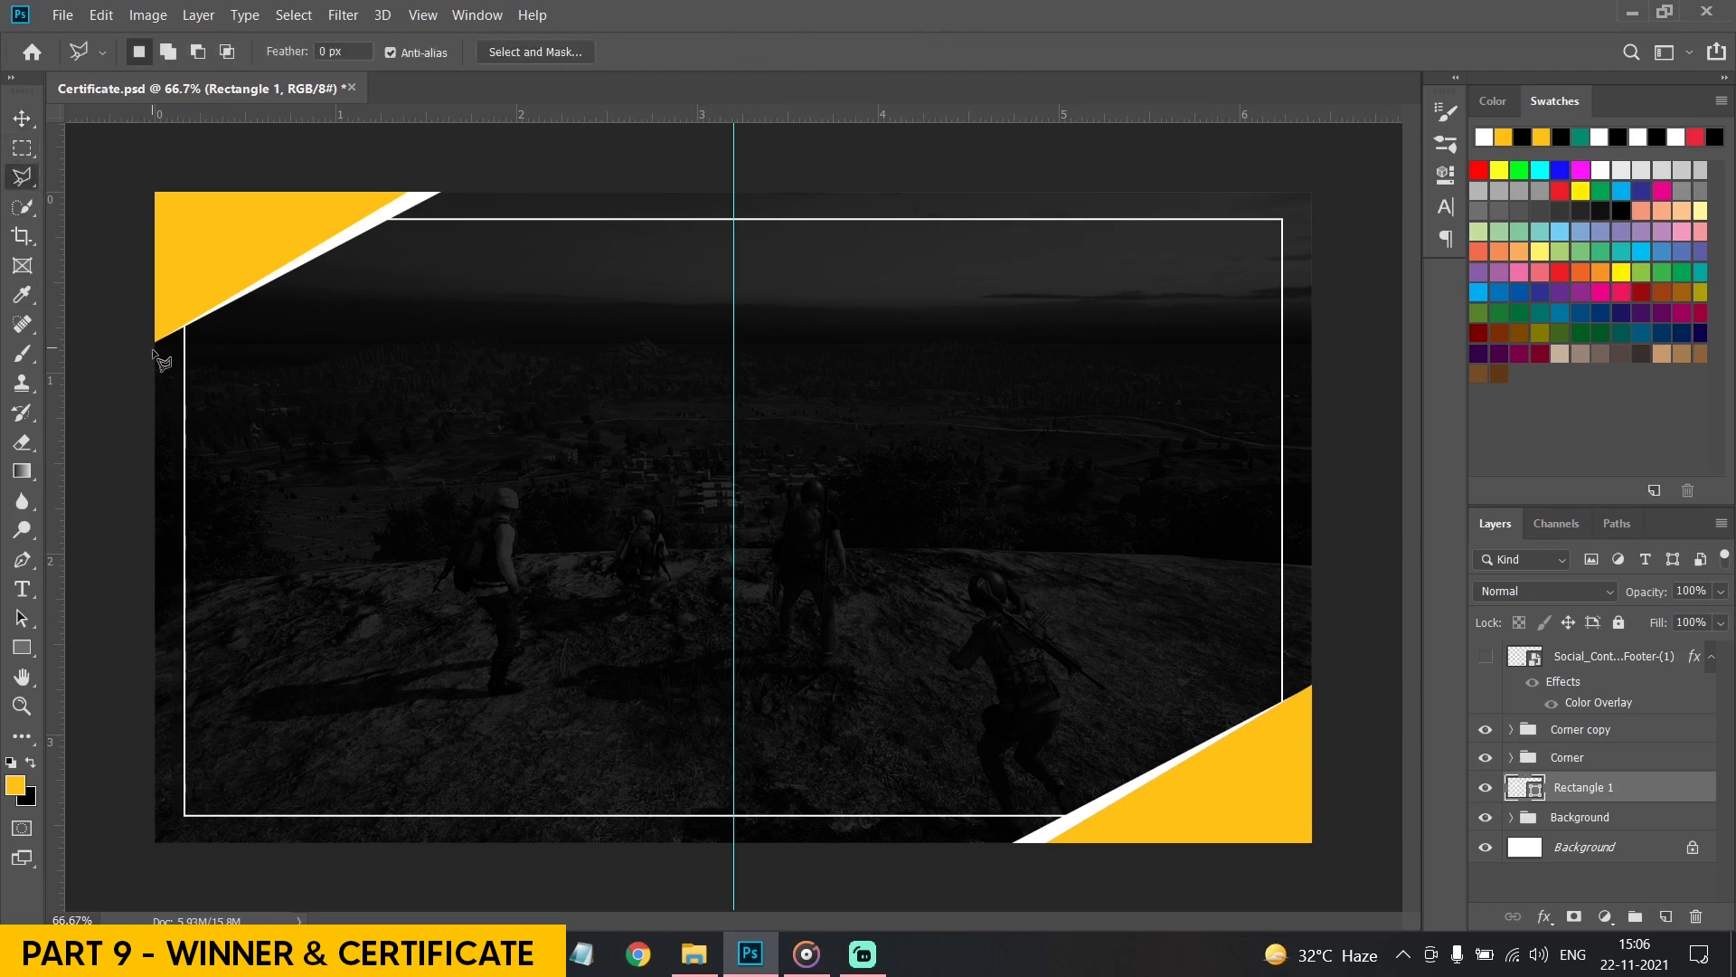
click(492, 181)
click(143, 186)
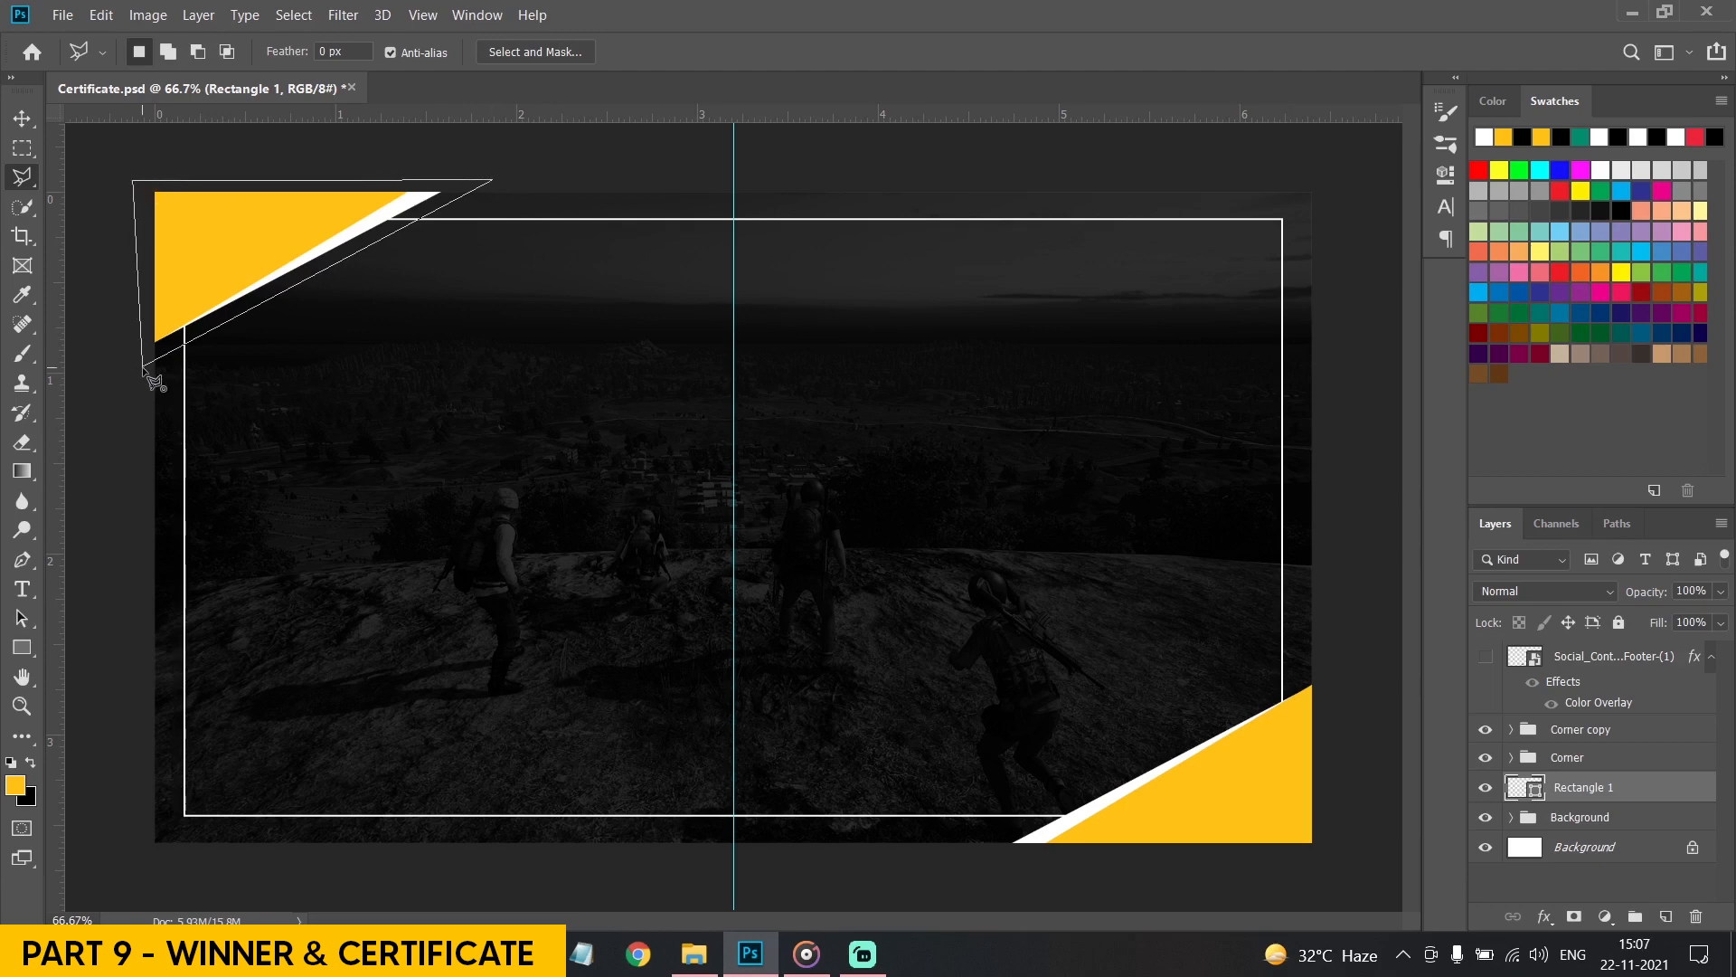
click(143, 366)
click(1575, 916)
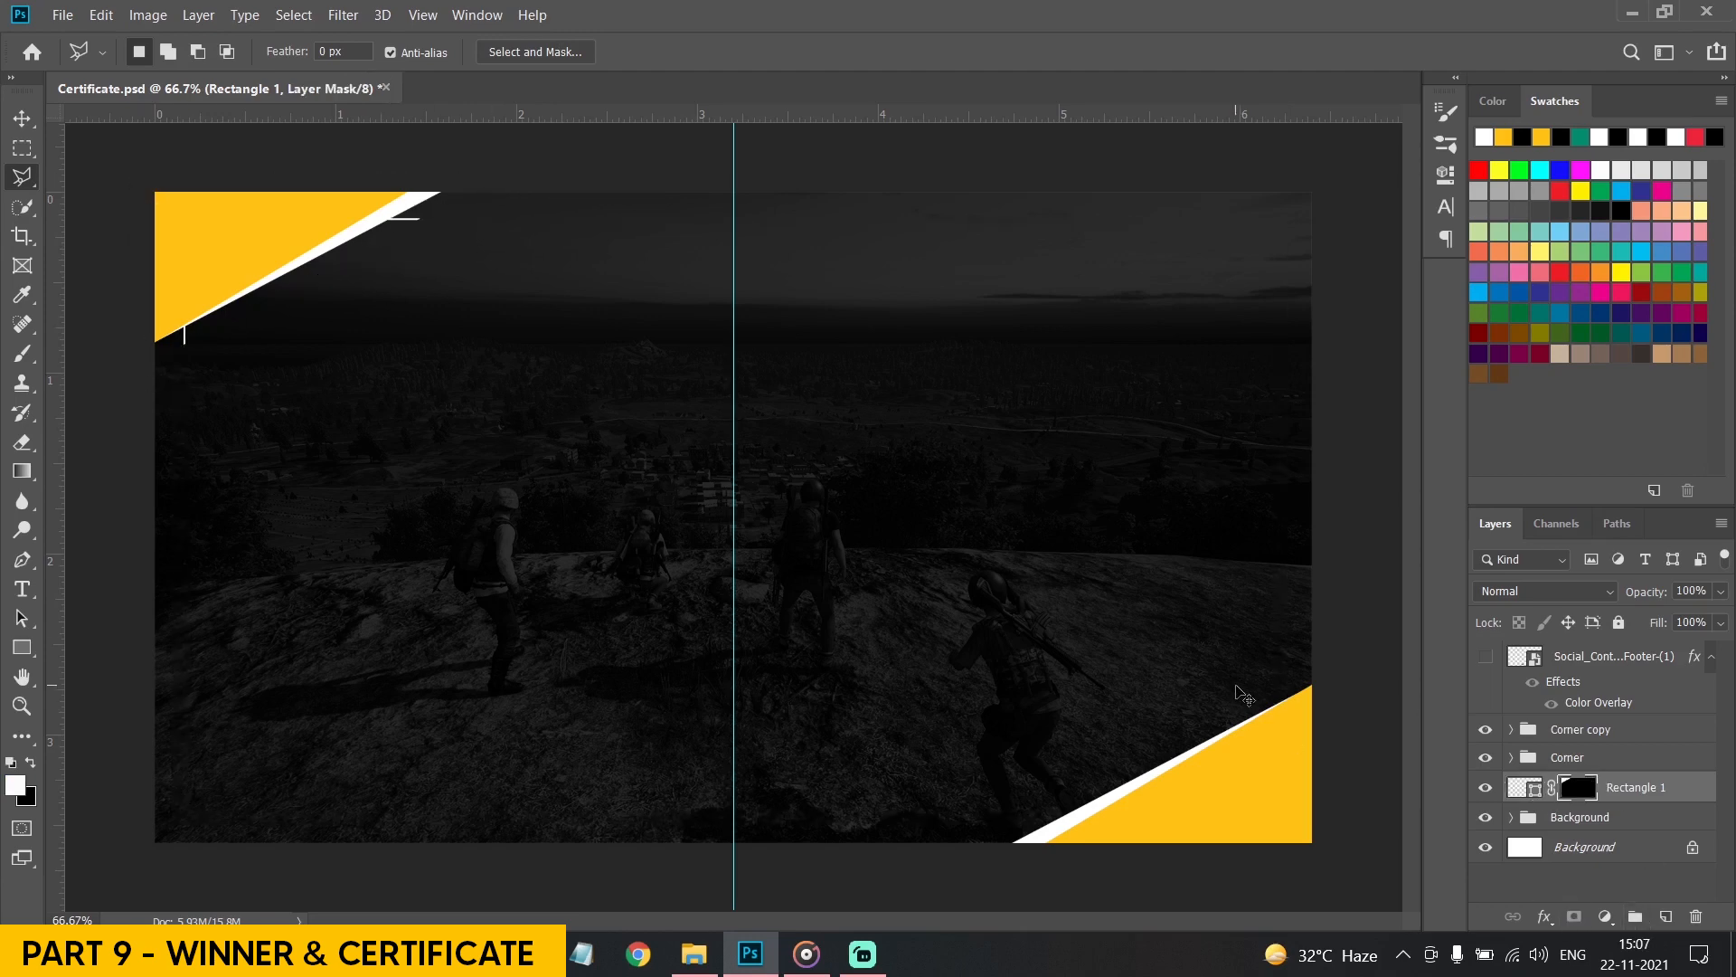
key(ctrl+i)
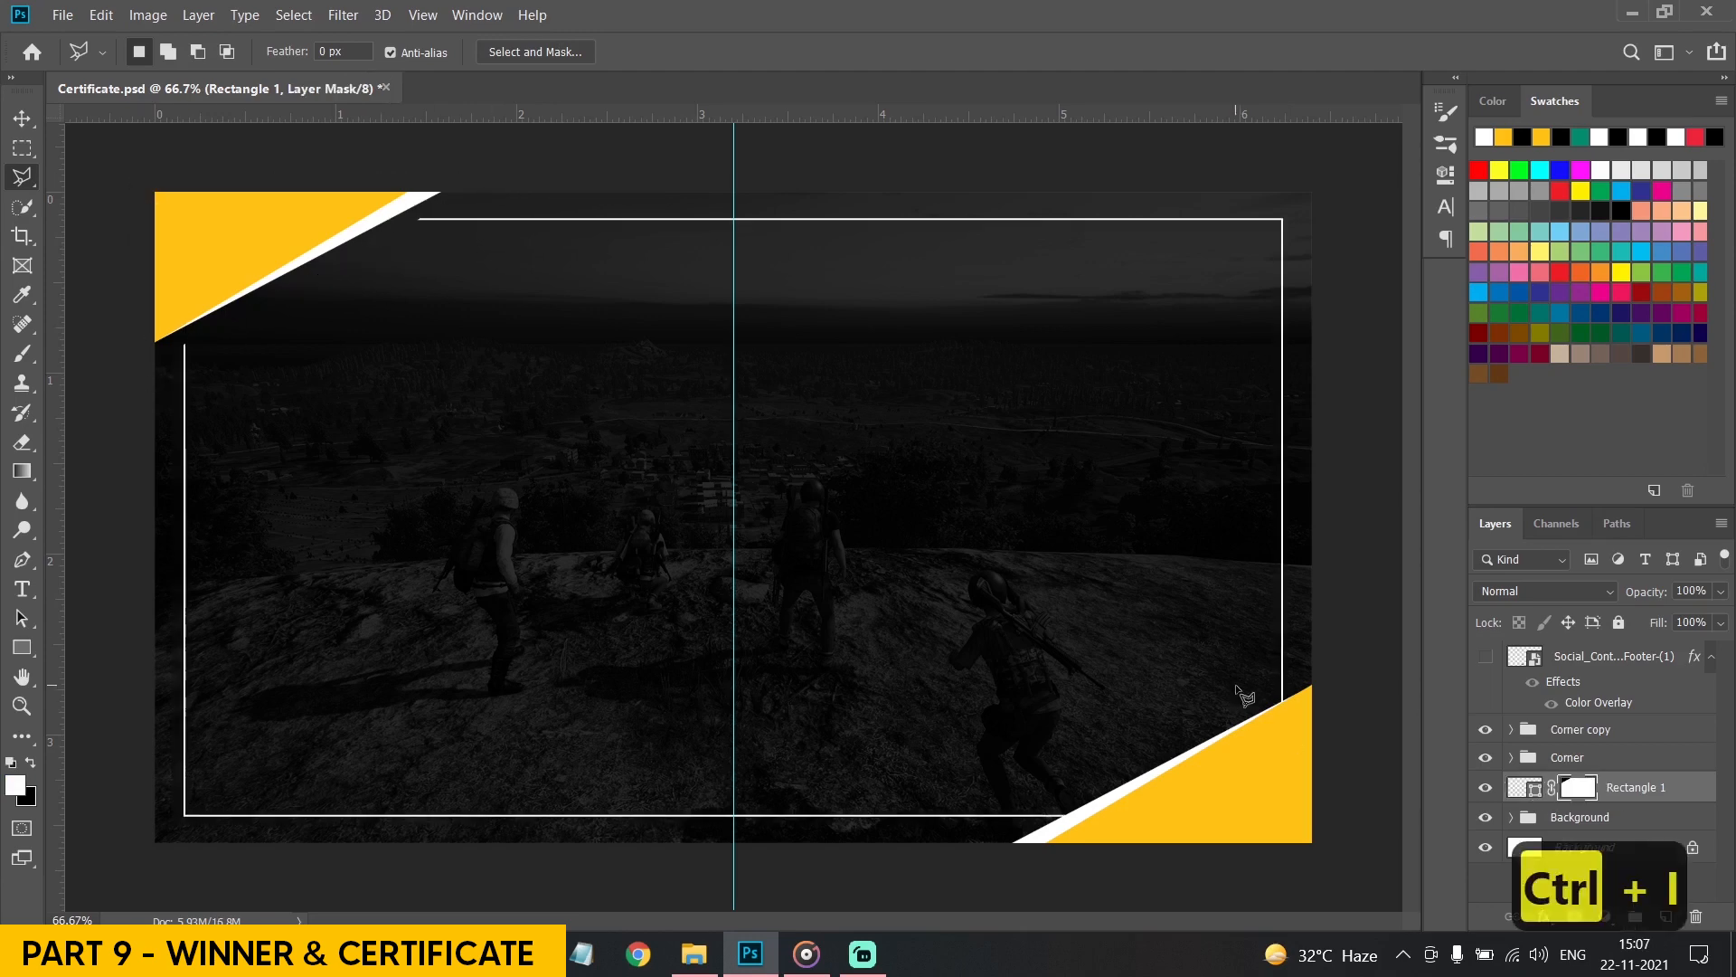
Select a polygon around the lower-right triangle, fill it with black on the frame's mask, and deselect
click(971, 848)
click(1336, 651)
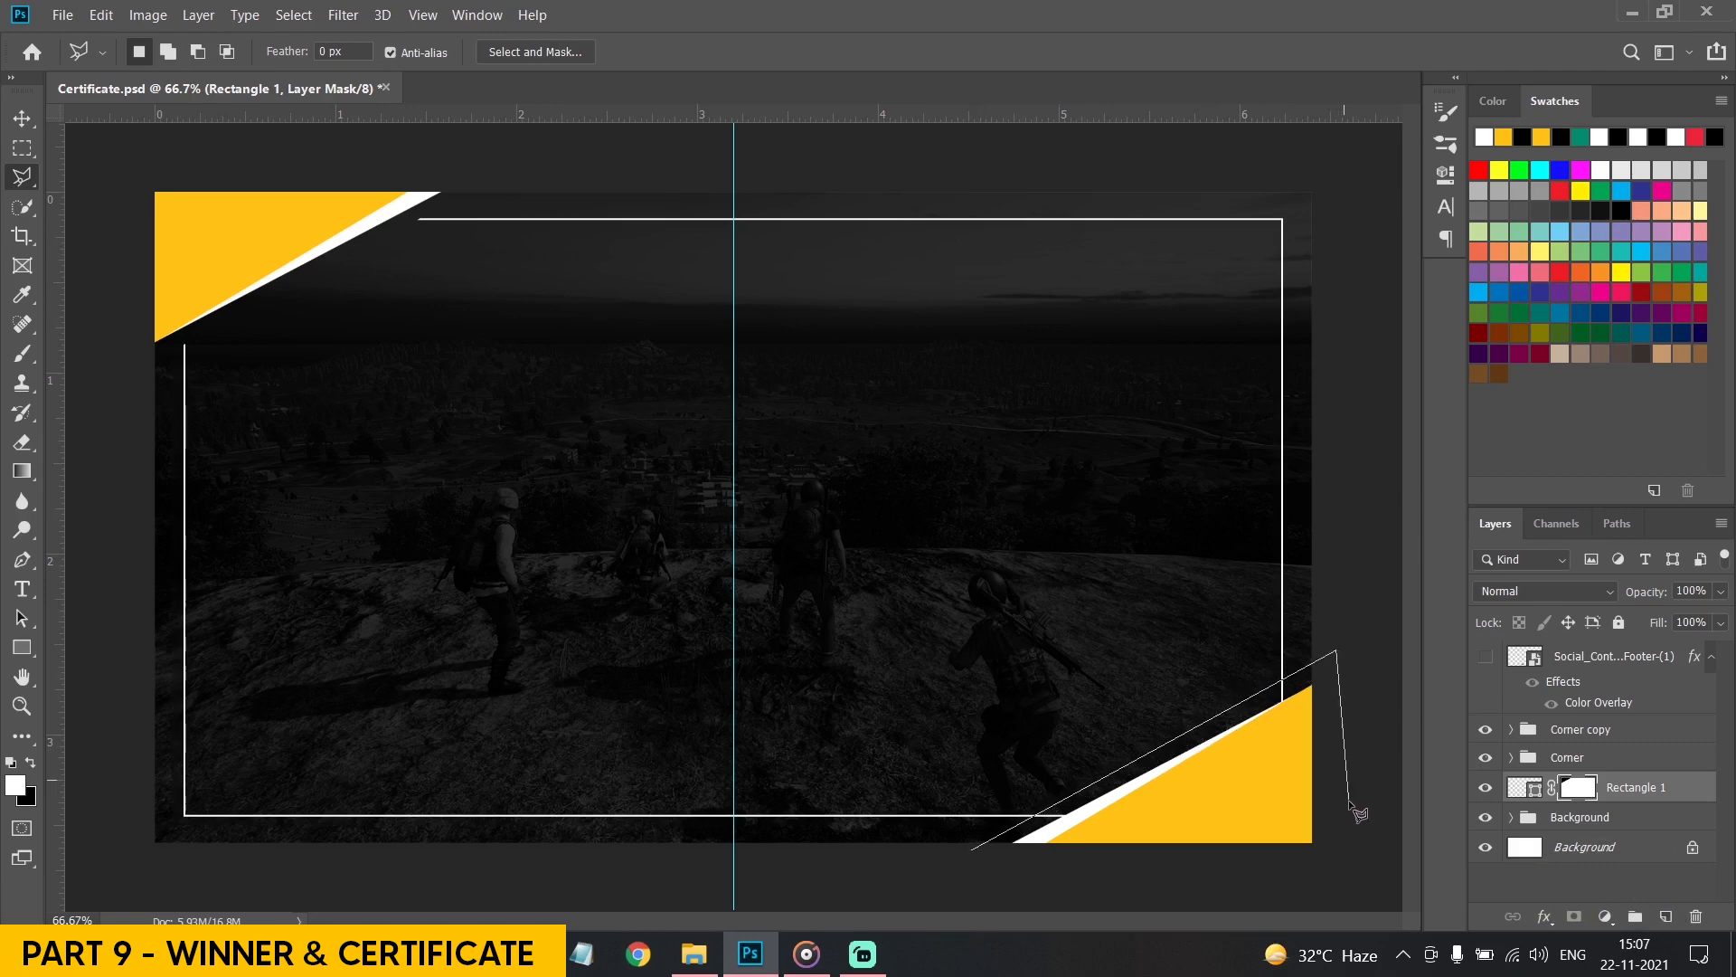
click(1334, 885)
click(974, 851)
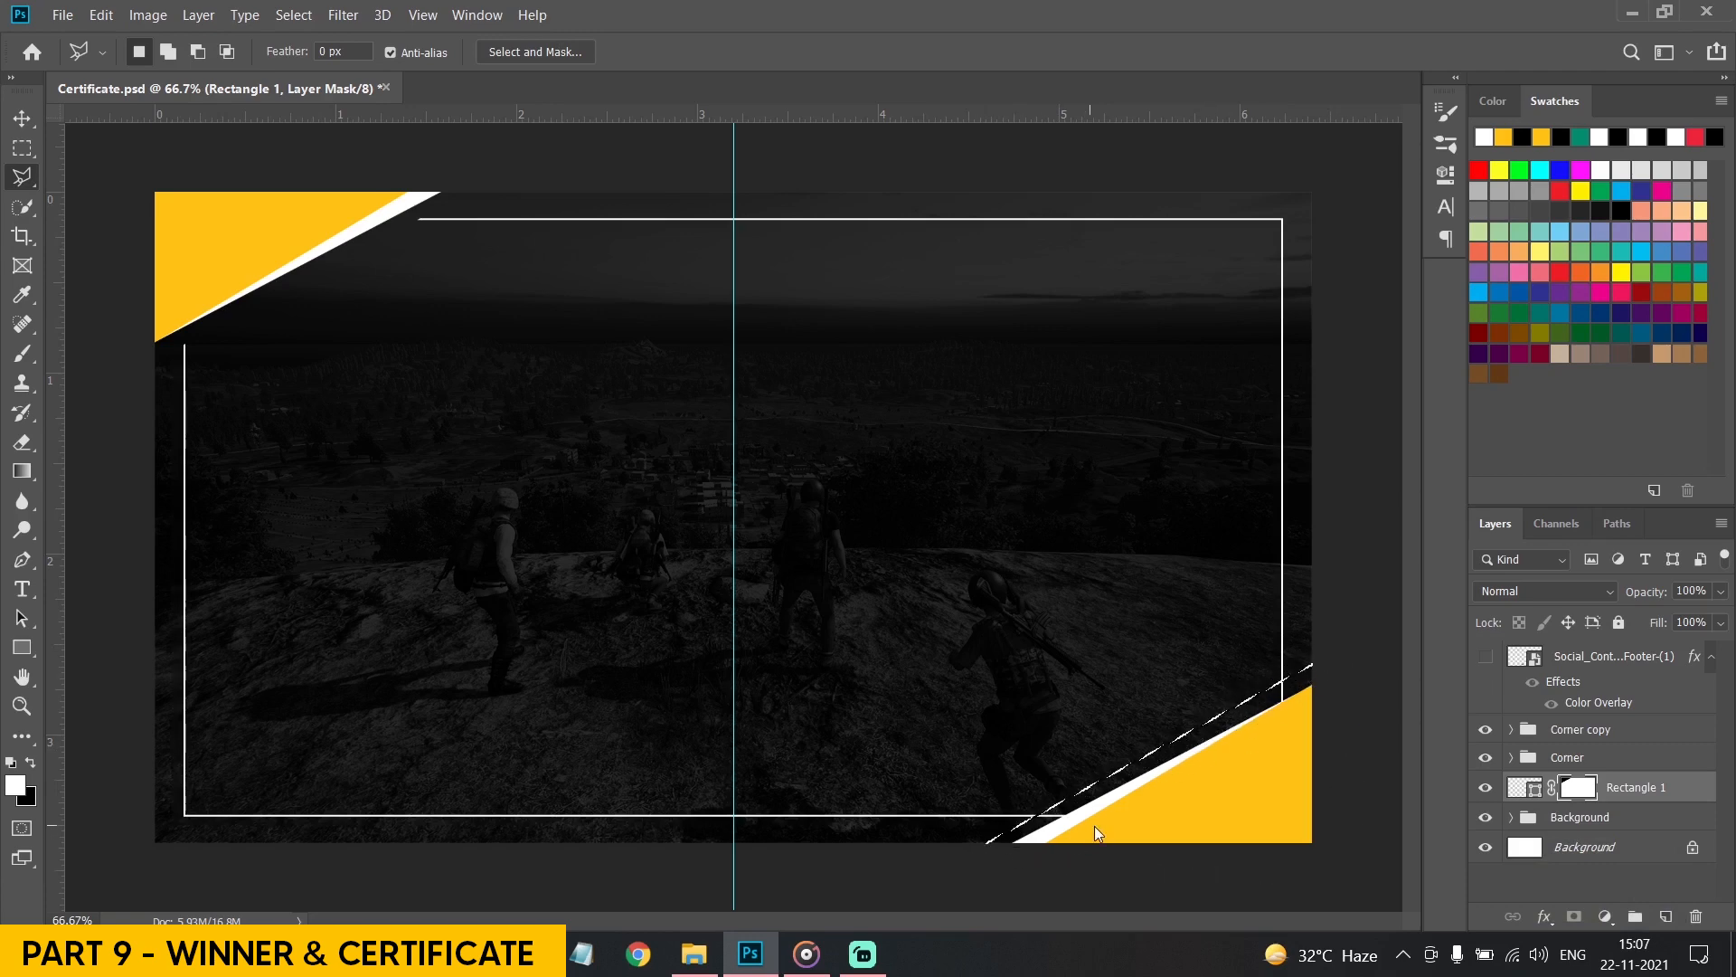
right_click(1094, 826)
click(1126, 693)
click(875, 234)
click(817, 415)
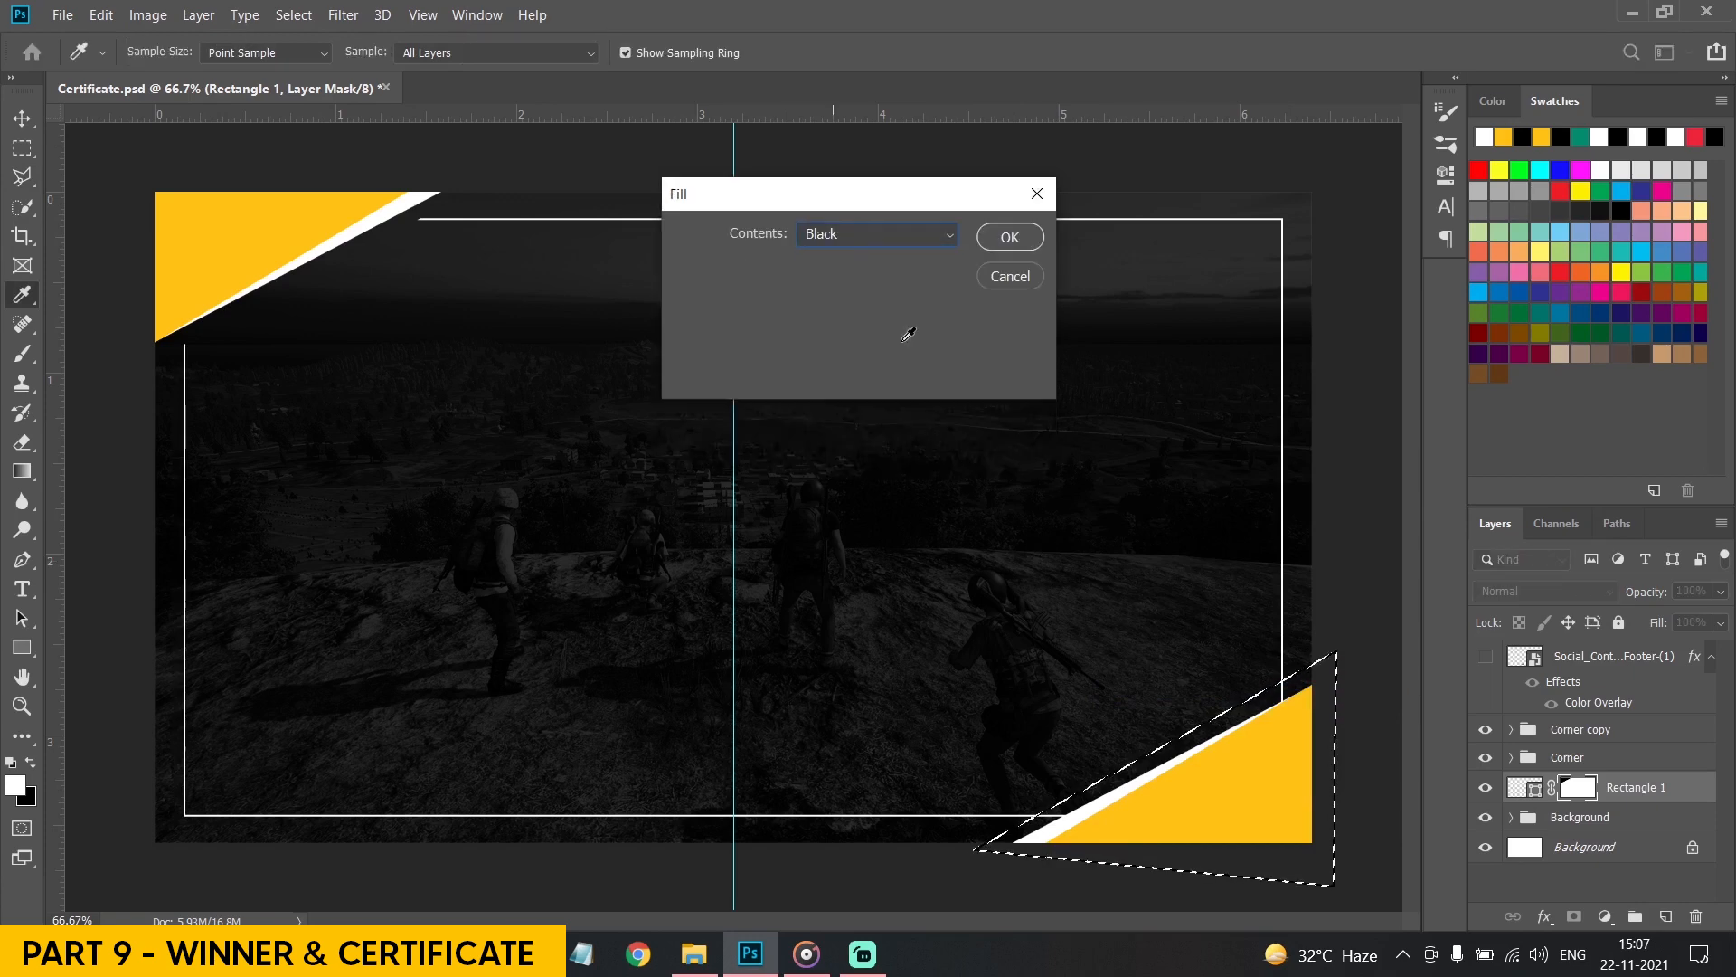
click(1010, 237)
key(ctrl+d)
Above the Corner copy group, add the centre-aligned title CERTIFICATE on the vertical guide near the canvas's upper edge
key(alt+bracketright)
key(alt+bracketright)
click(26, 593)
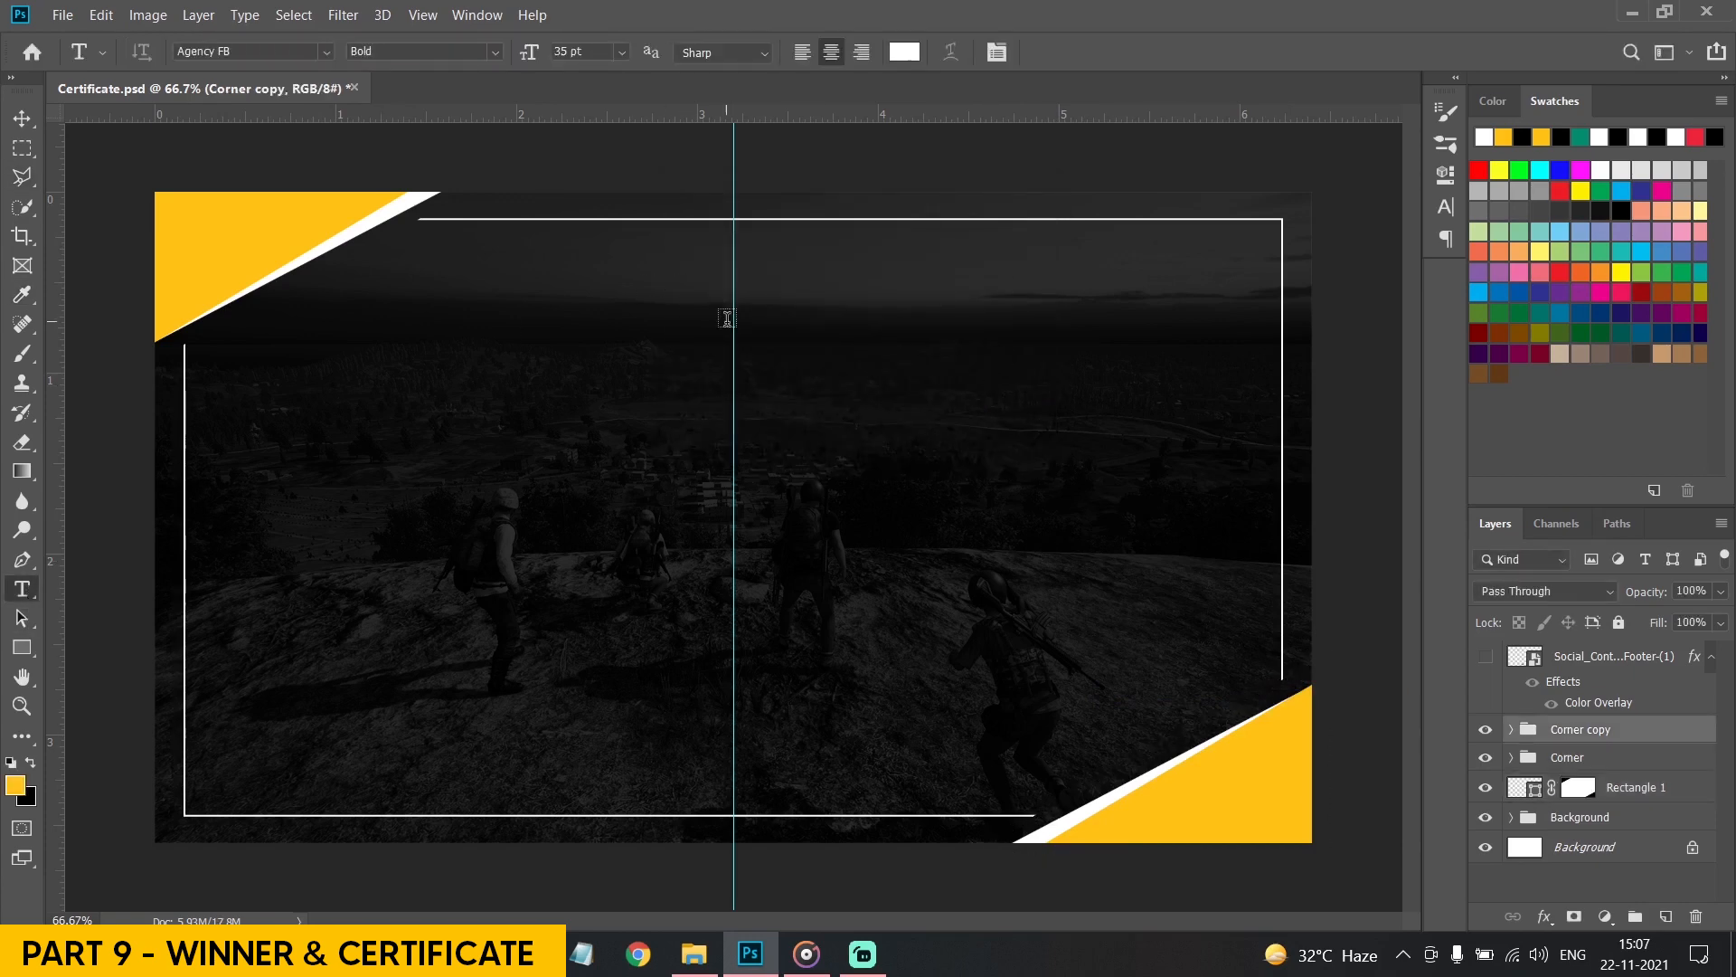
click(734, 324)
click(831, 52)
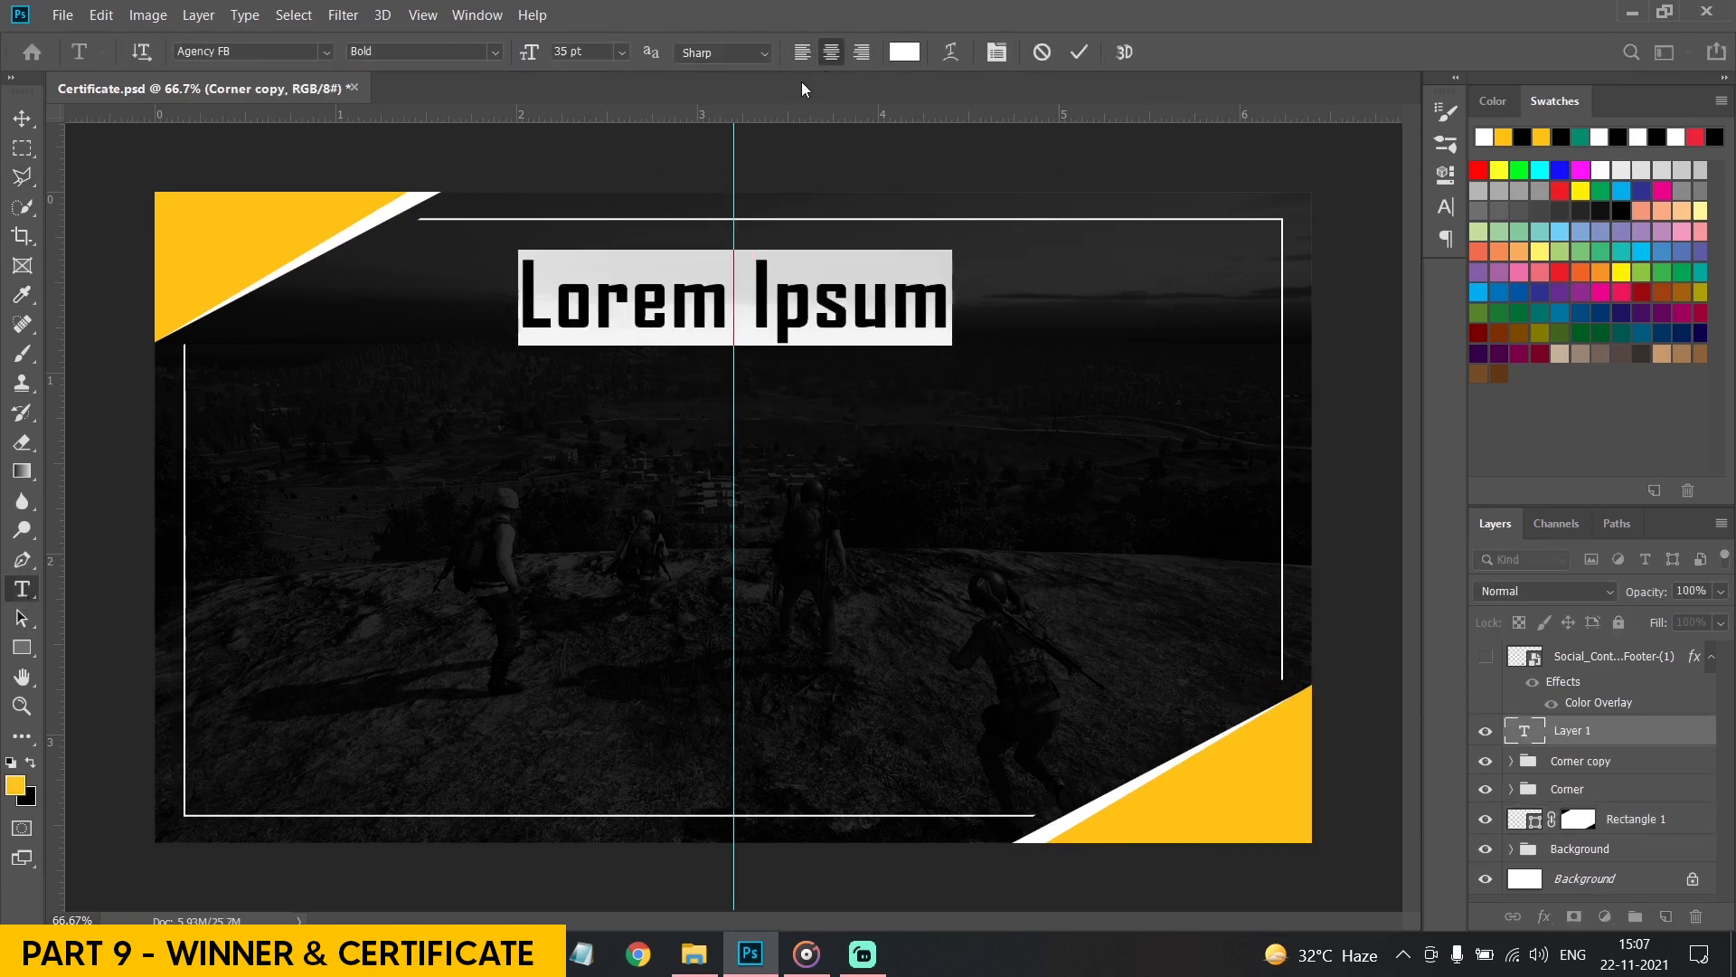
text(CERTIFICATE)
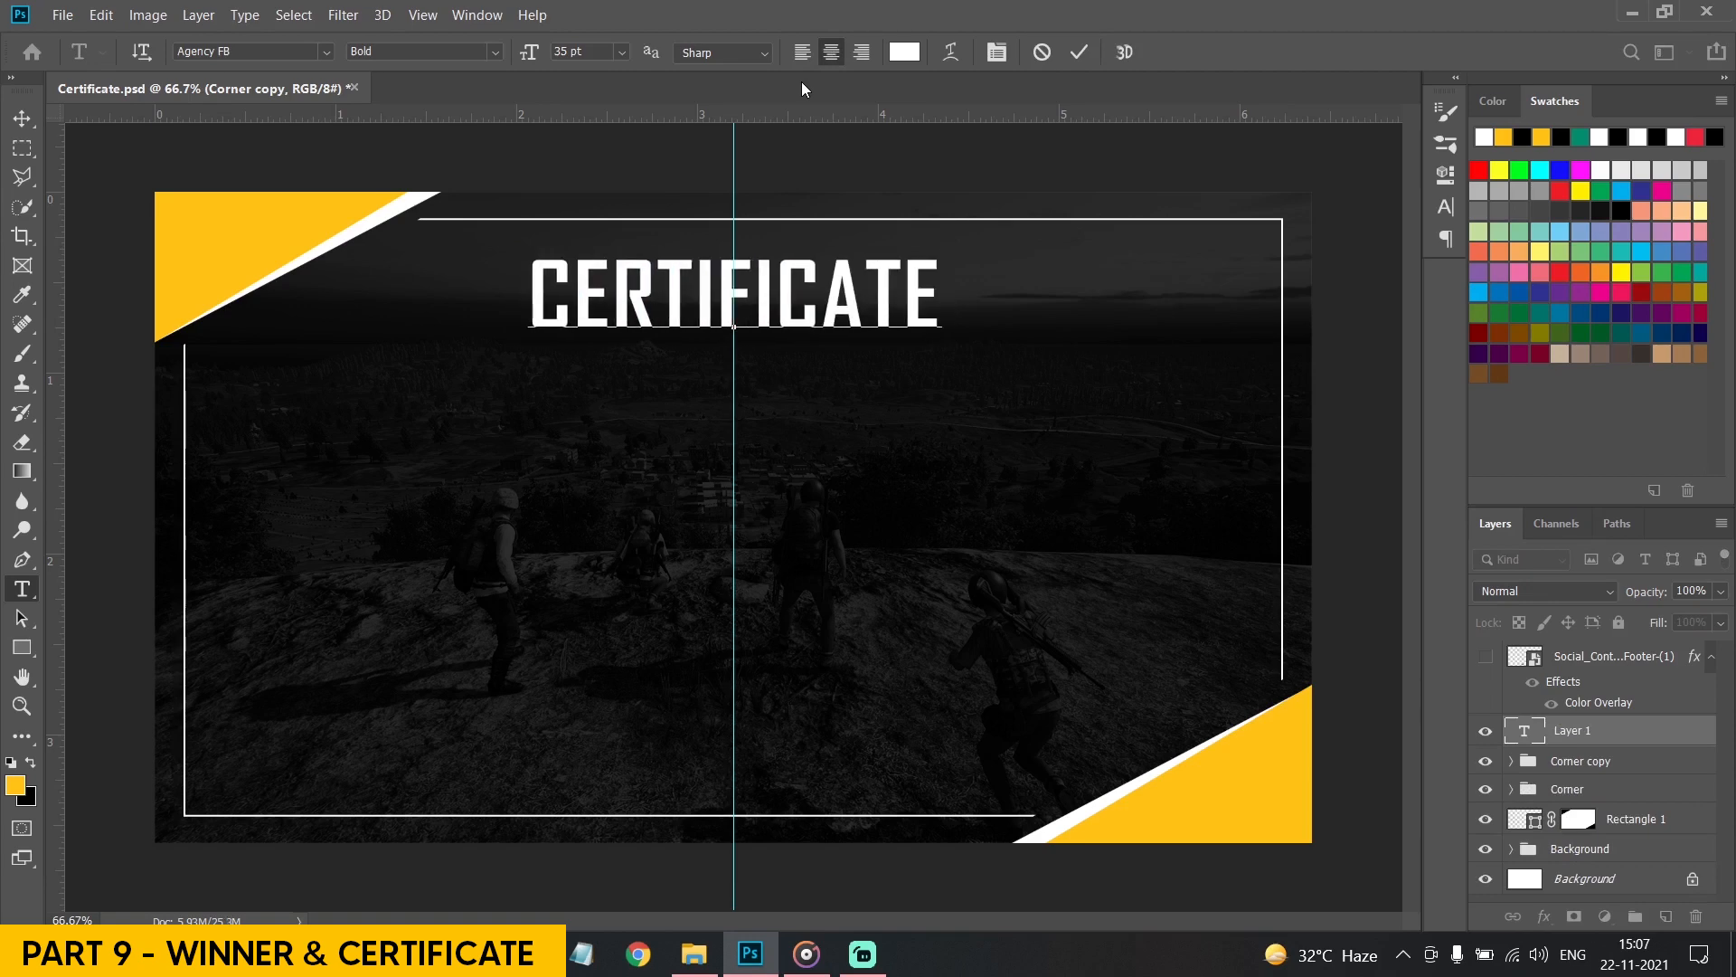
Set the CERTIFICATE title's font size to 30 pt and nudge it slightly upward
key(ctrl+a)
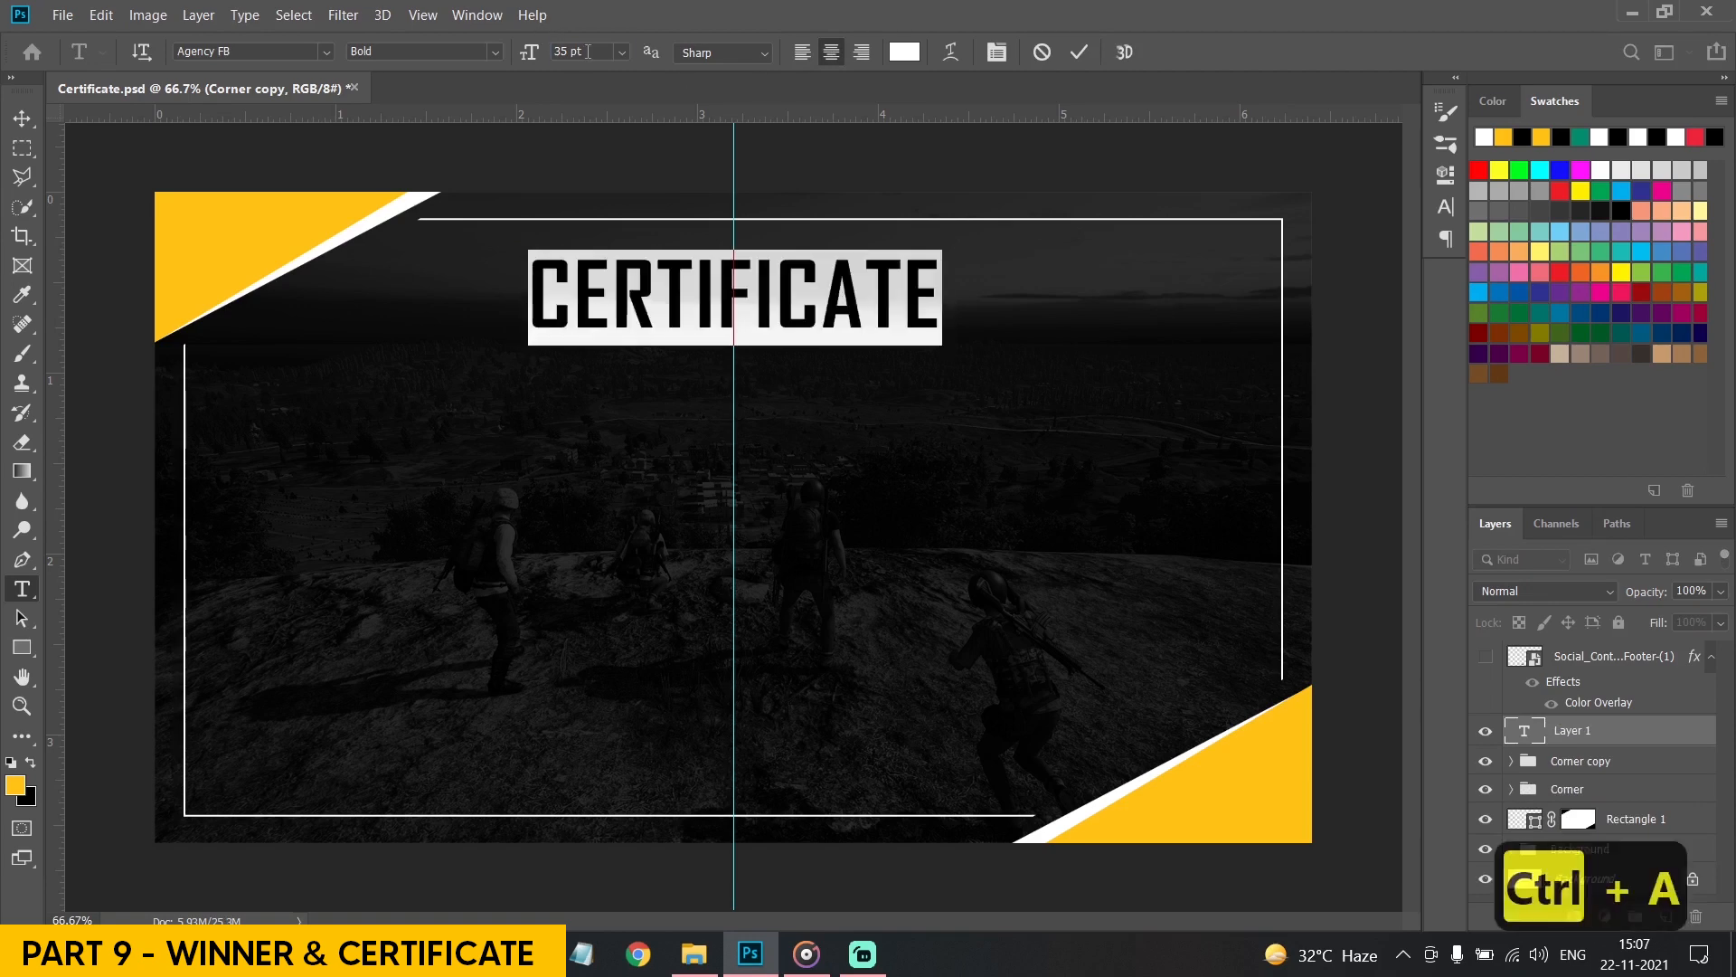
drag(529, 53, 513, 54)
click(22, 119)
drag(771, 388, 772, 380)
Draw a thin yellow rectangle directly beneath the CERTIFICATE title, matching the title's width
click(24, 646)
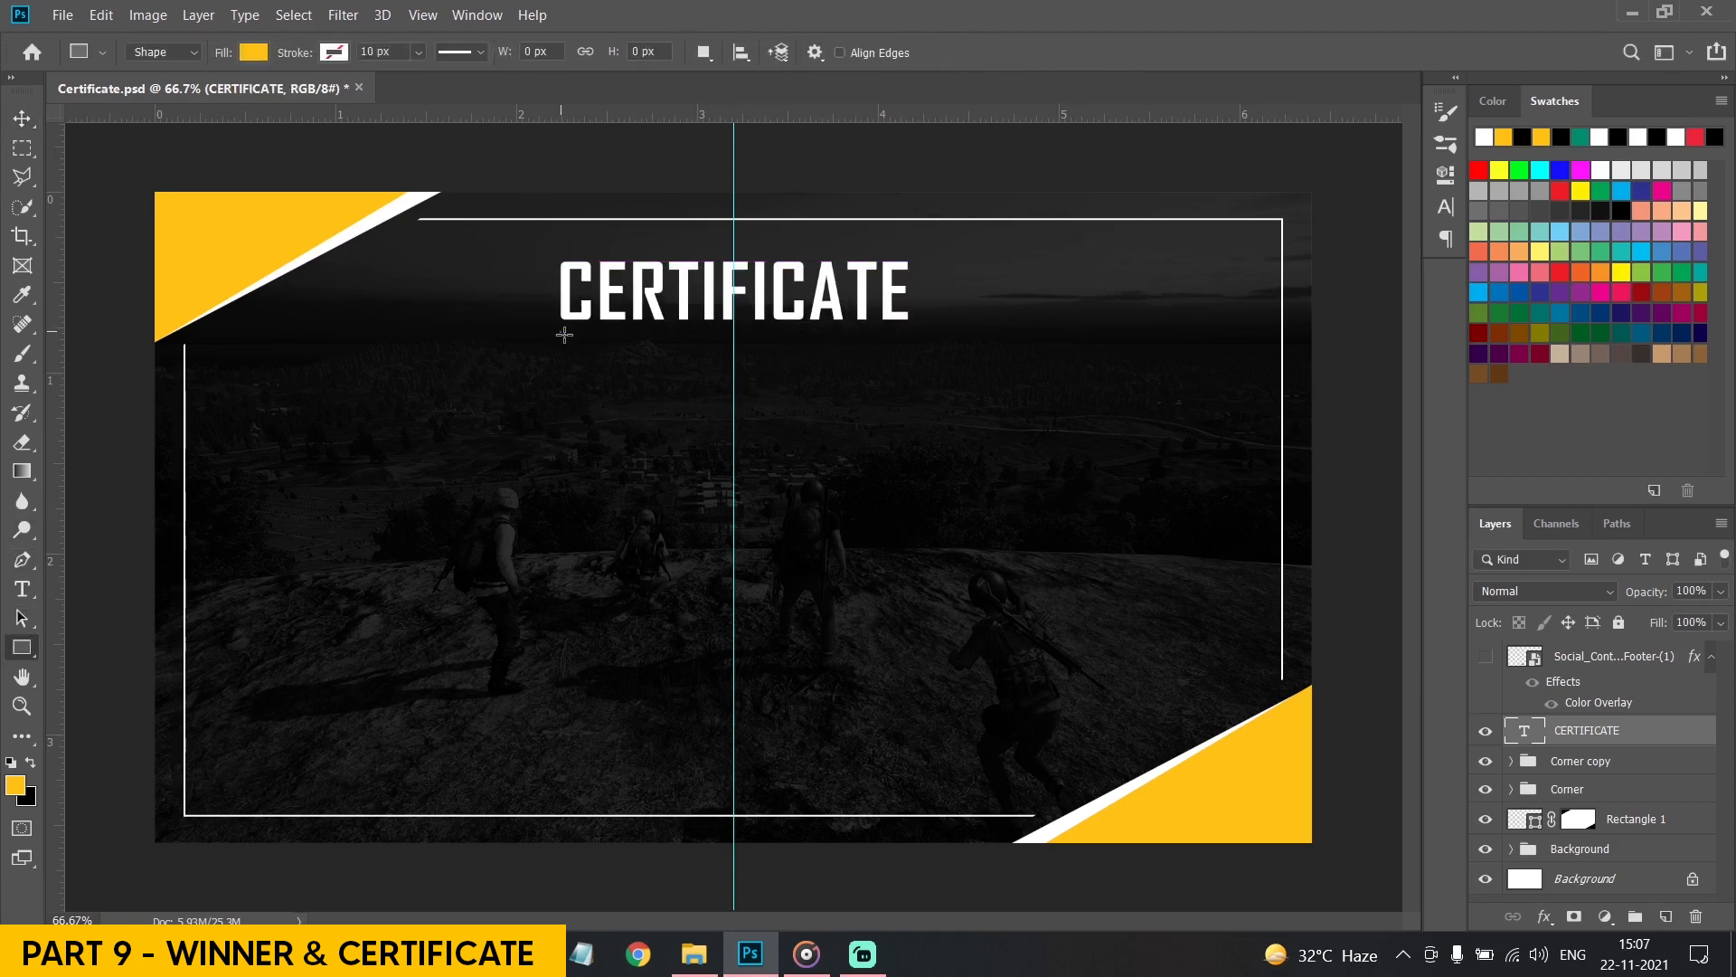
drag(561, 332, 907, 371)
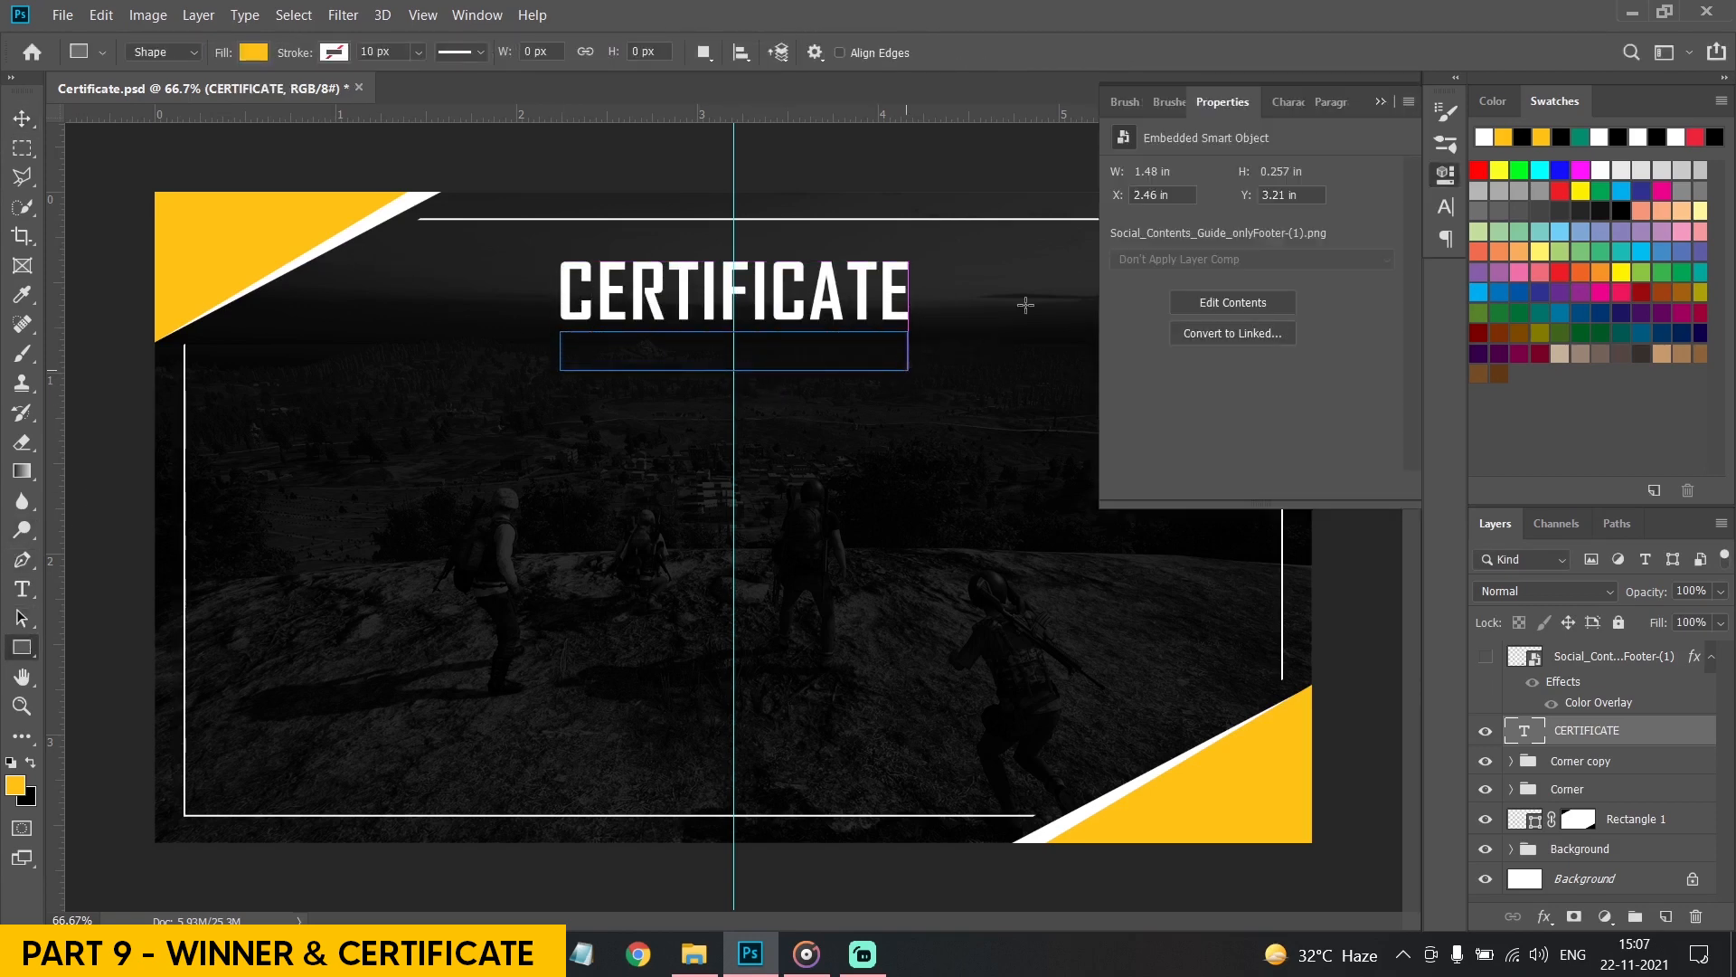
click(1379, 101)
Add the centre-aligned black 14 pt text OF ACHIEVEMENT on the vertical guide and move it onto the yellow bar
key(t)
click(733, 416)
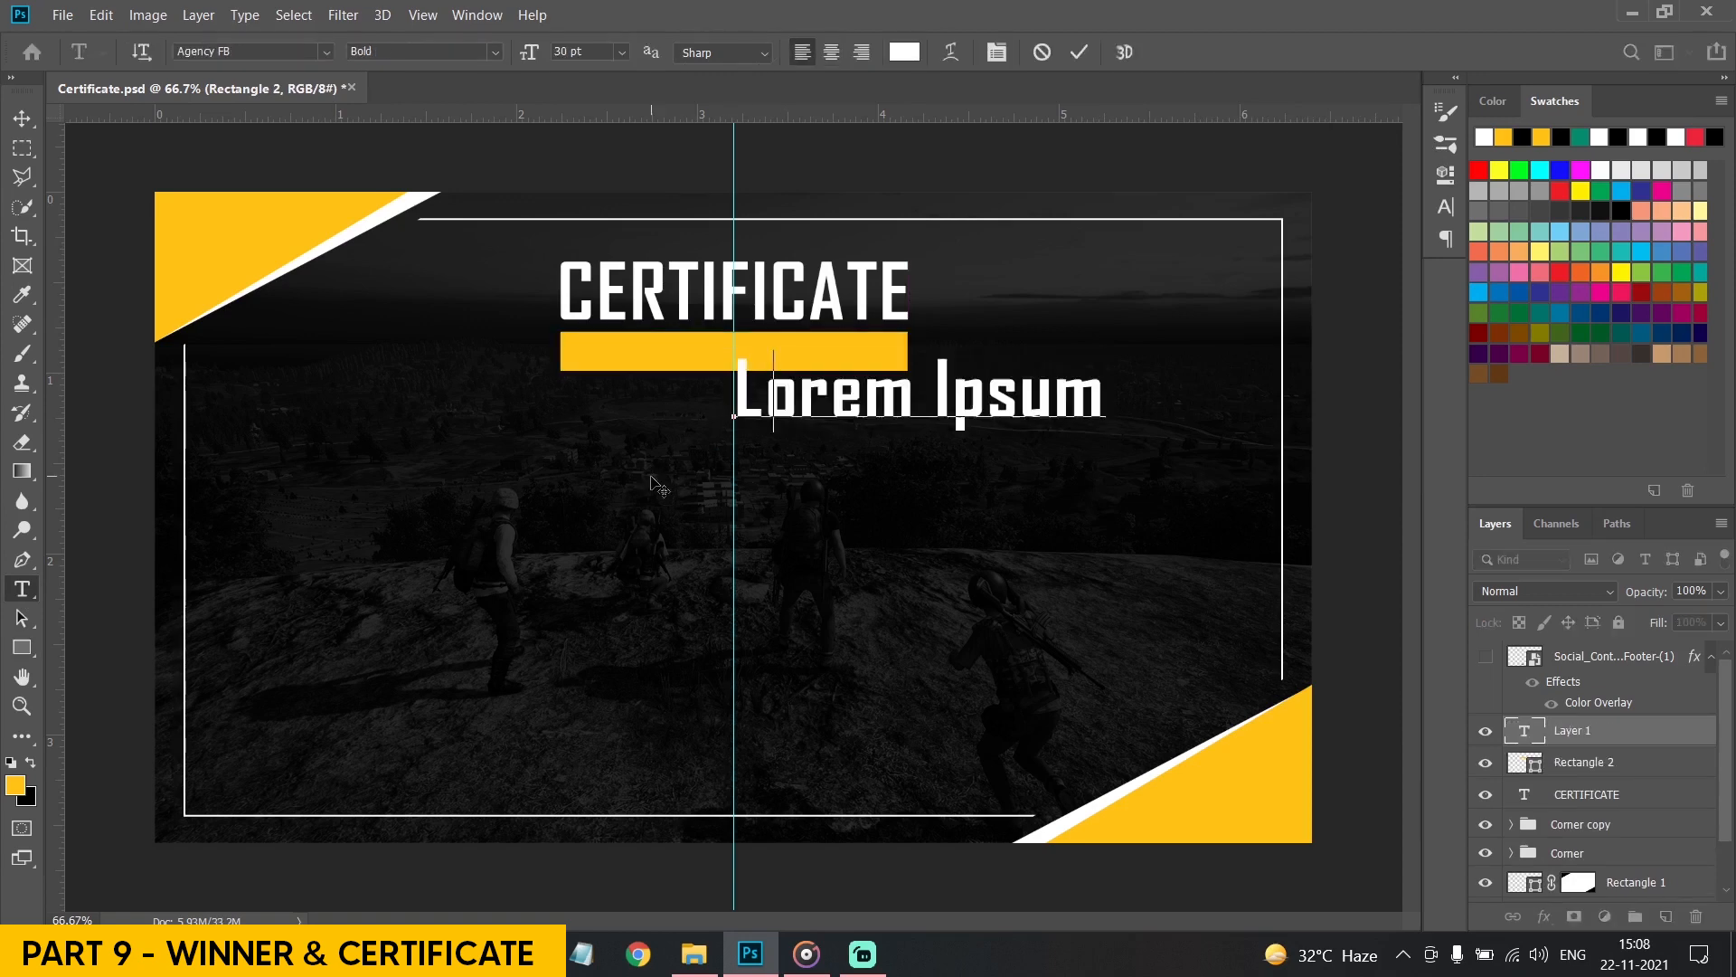
text(OF ACHIEVEMENT)
key(ctrl+a)
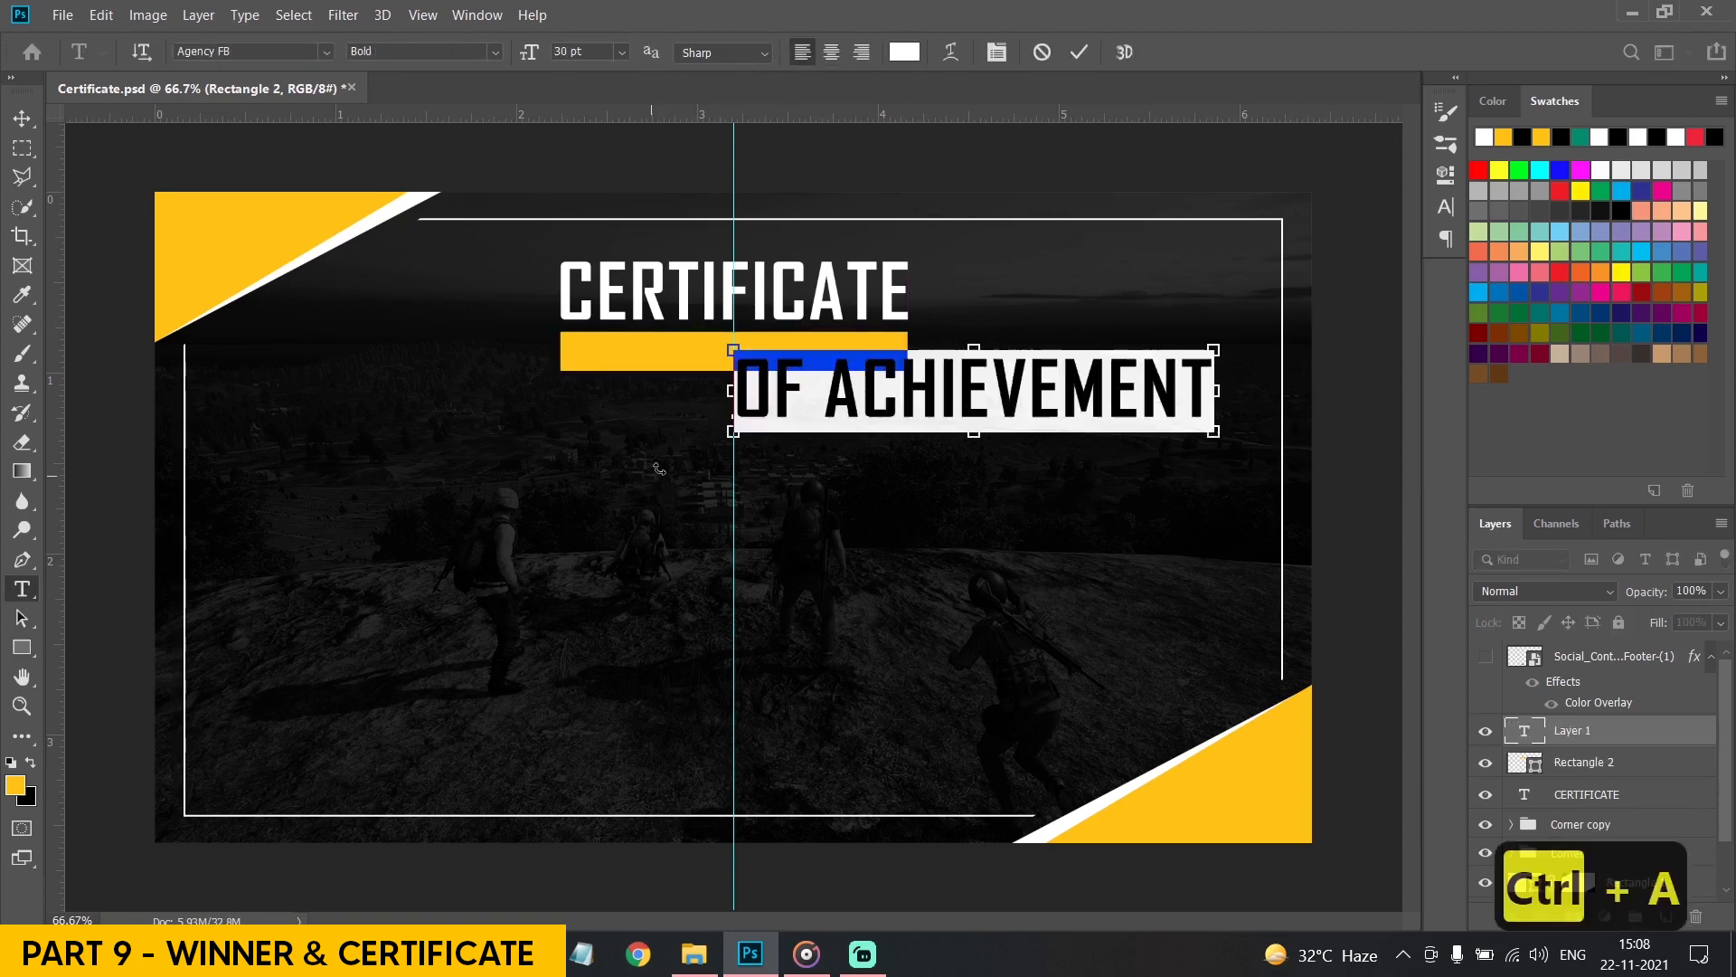
click(831, 51)
click(621, 51)
click(599, 209)
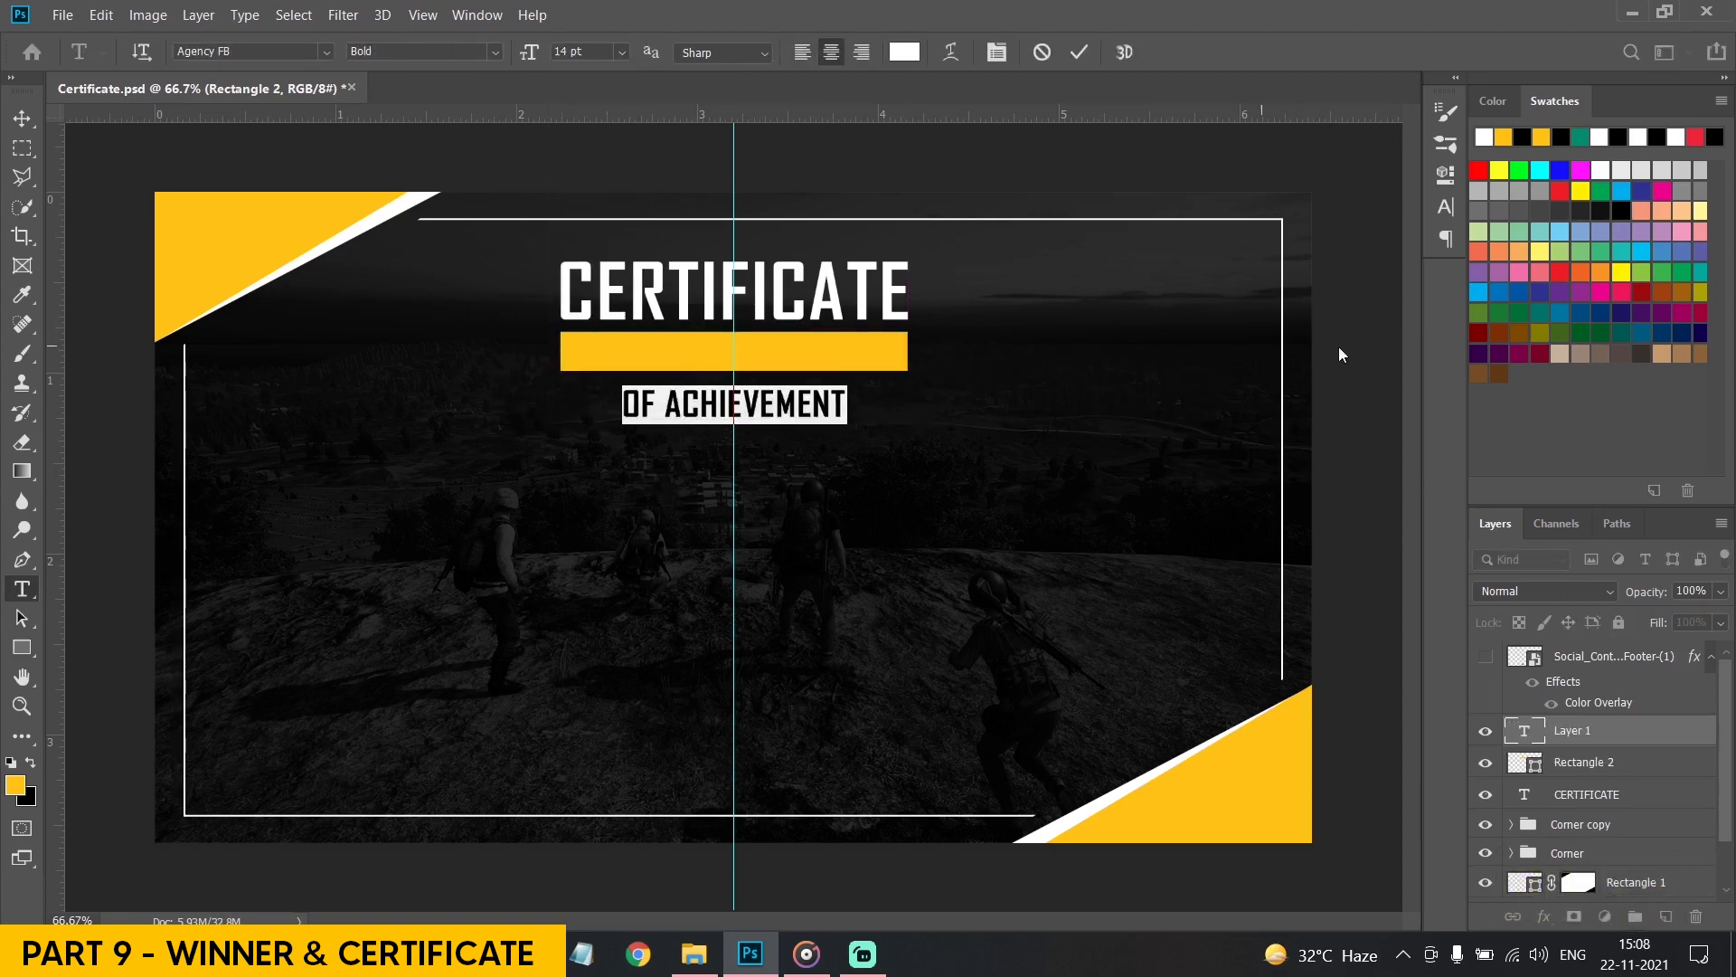
click(1622, 210)
click(22, 118)
drag(893, 521, 897, 471)
Set the OF ACHIEVEMENT text's horizontal scale to 105% and its tracking to 200
click(21, 589)
click(733, 351)
key(ctrl+a)
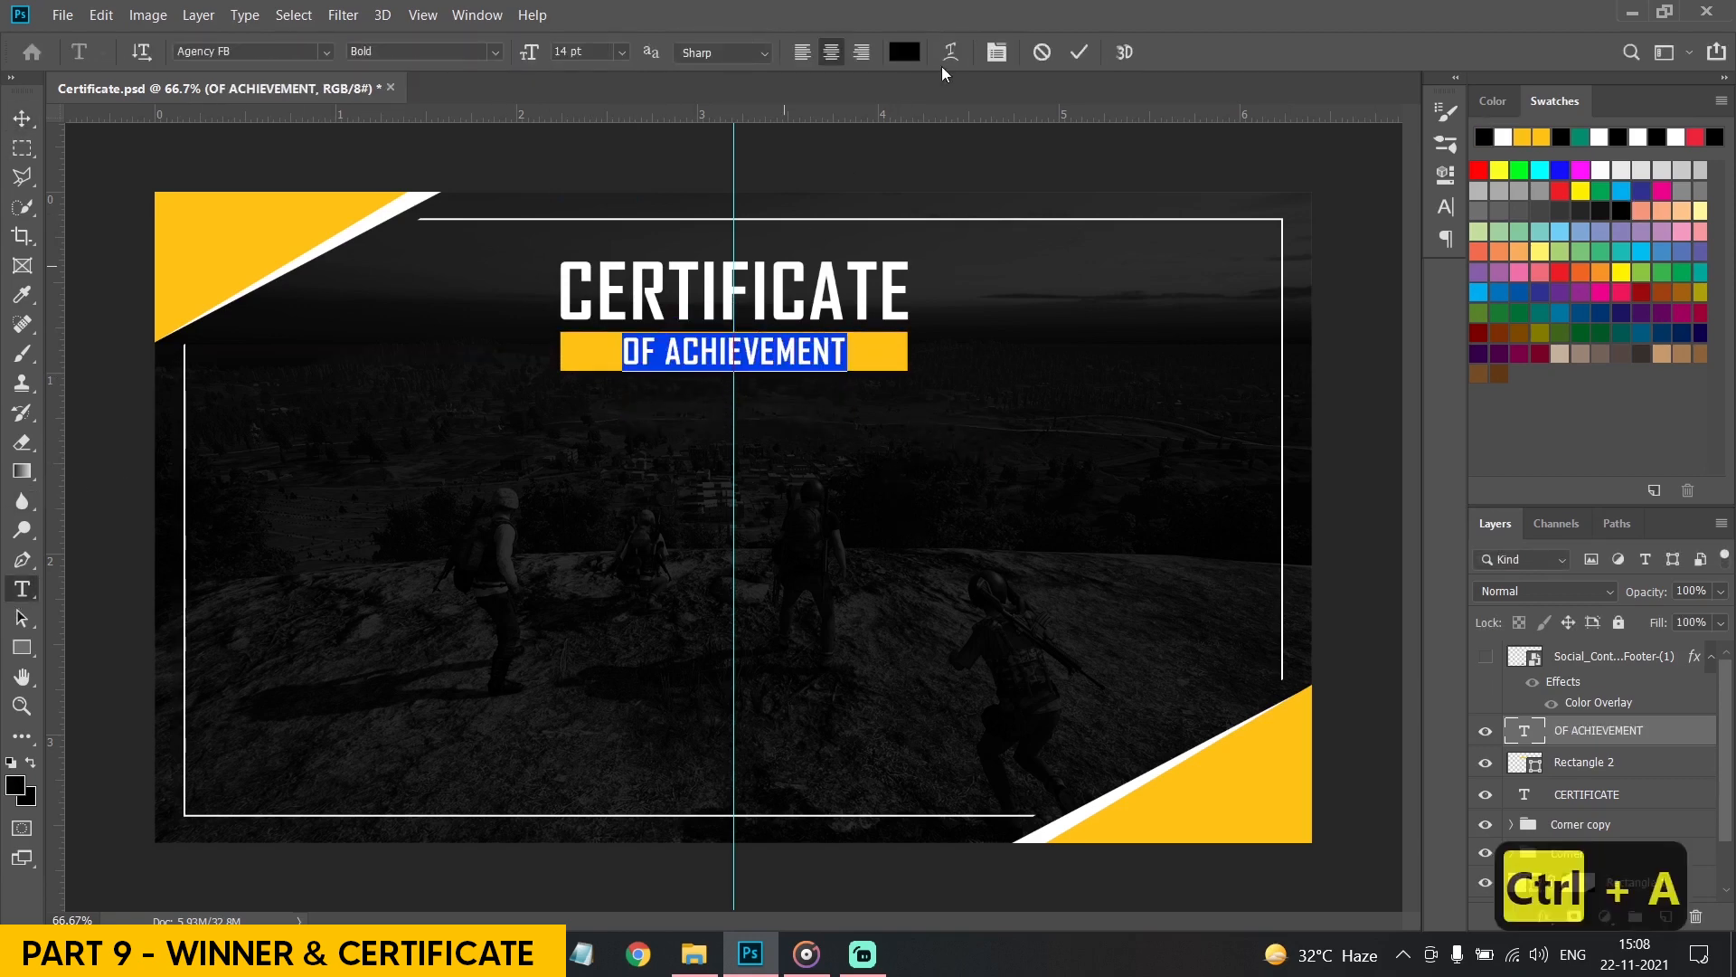
click(996, 52)
key(Return)
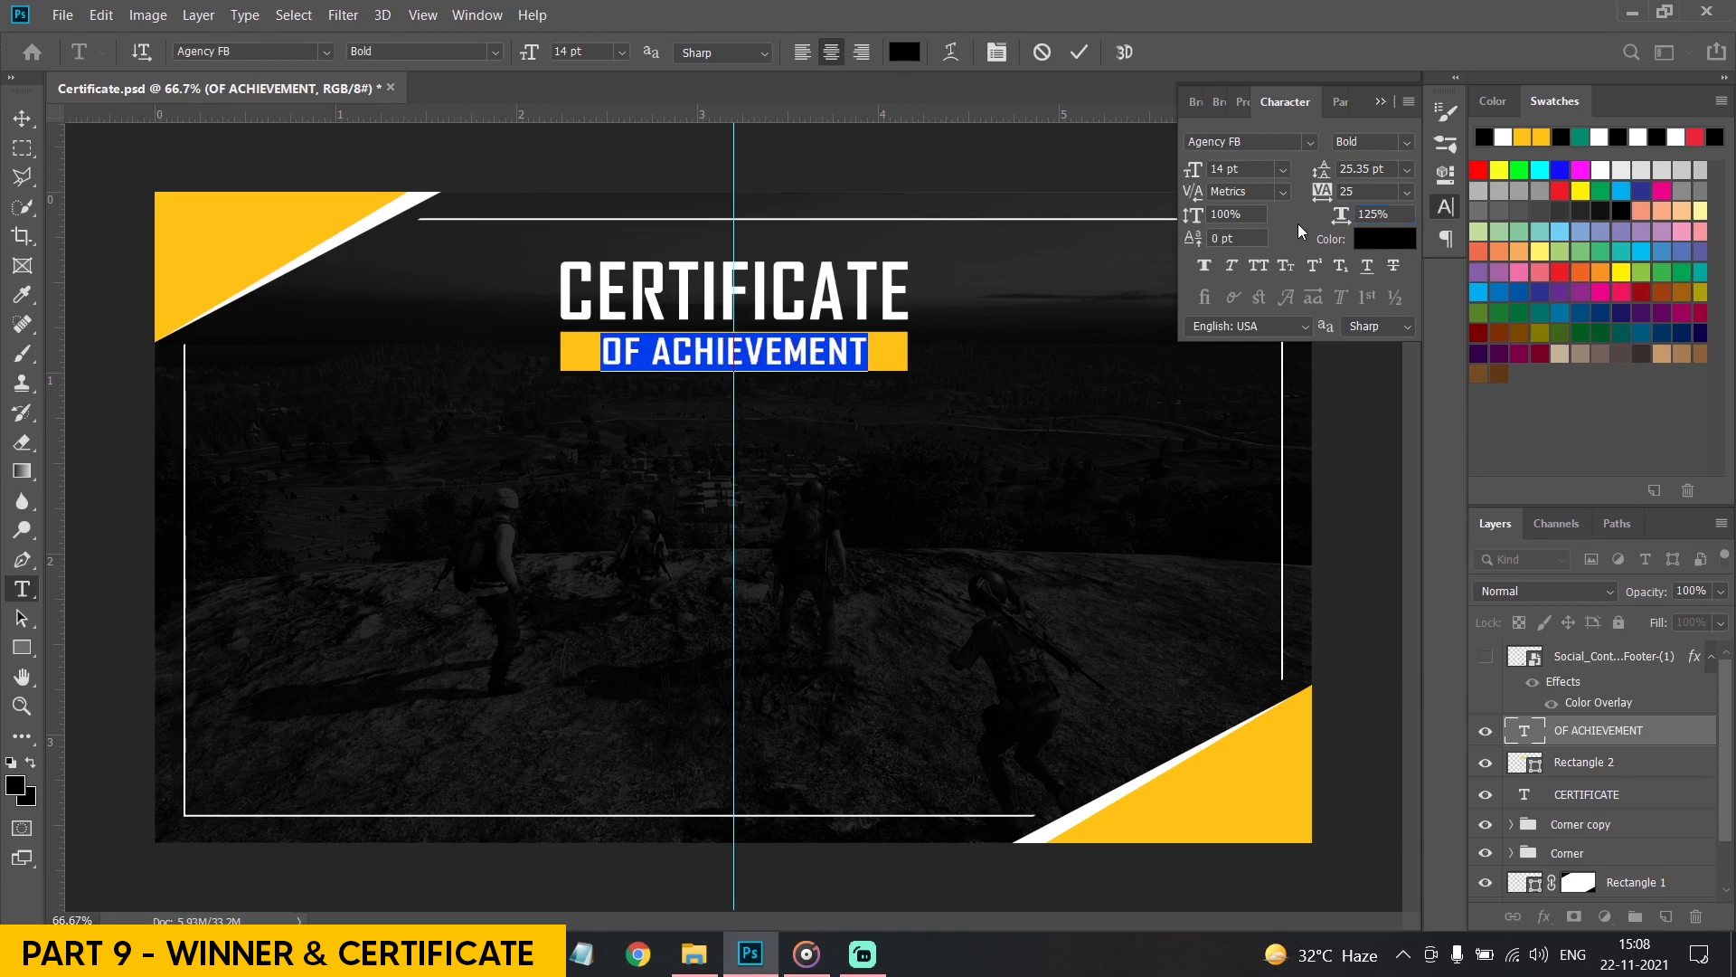
text(105)
key(Return)
drag(1359, 192, 1268, 192)
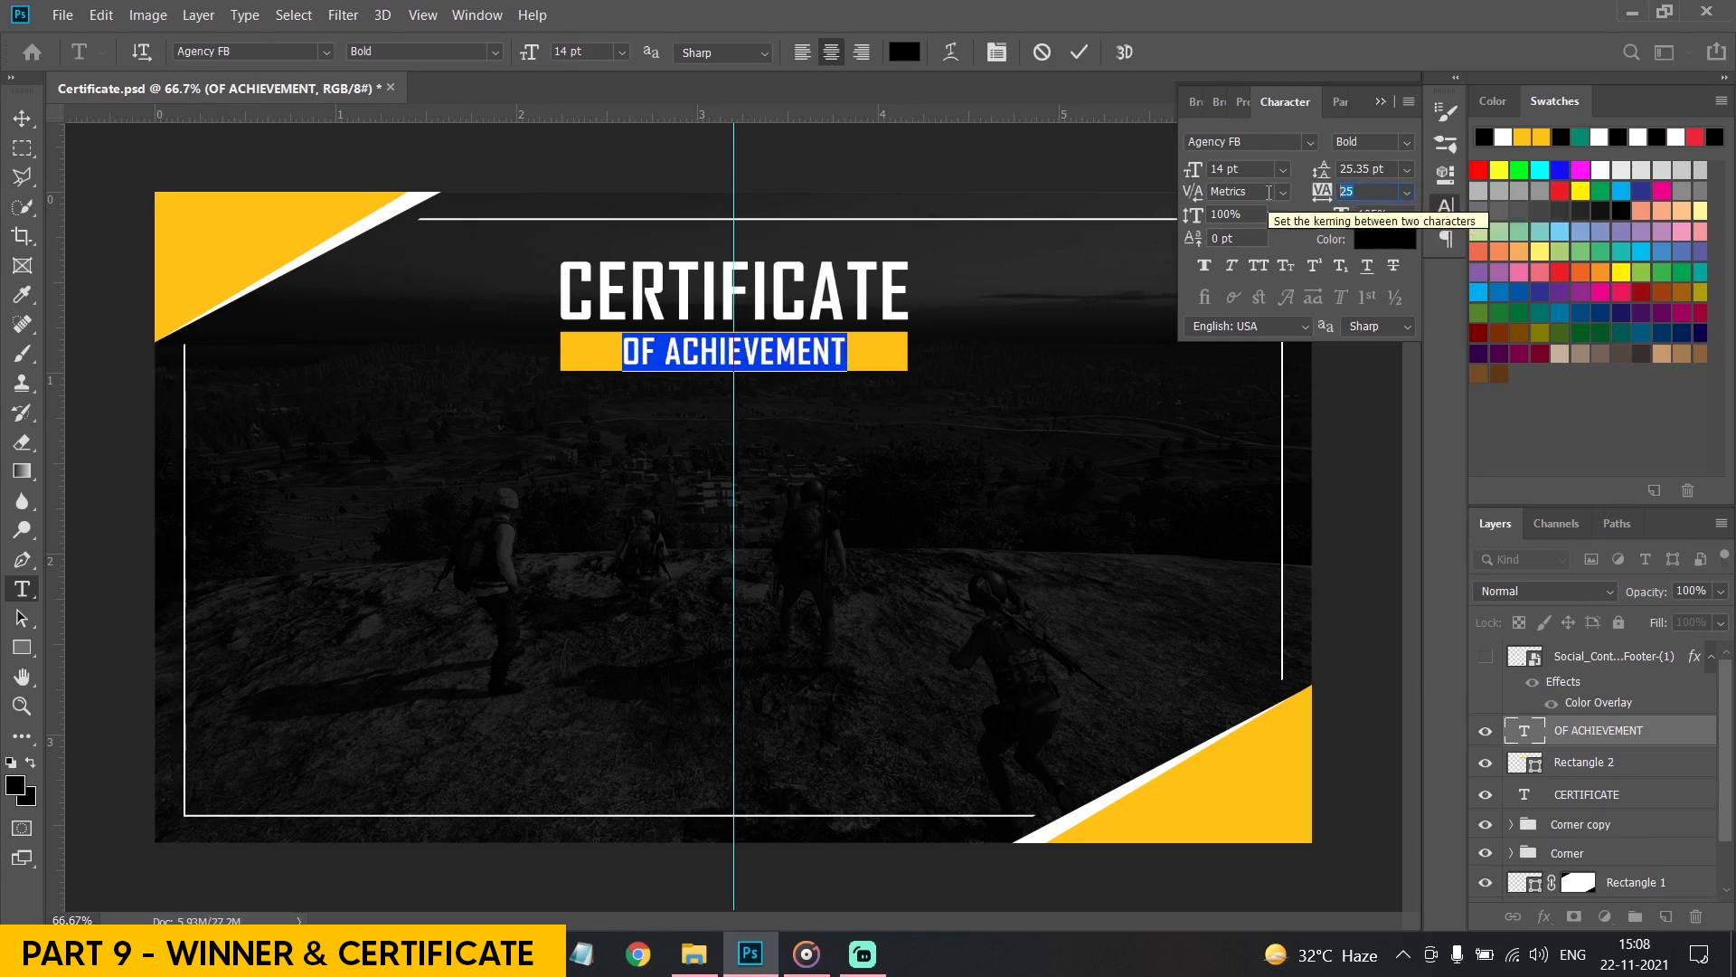
text(200)
key(Return)
click(1078, 411)
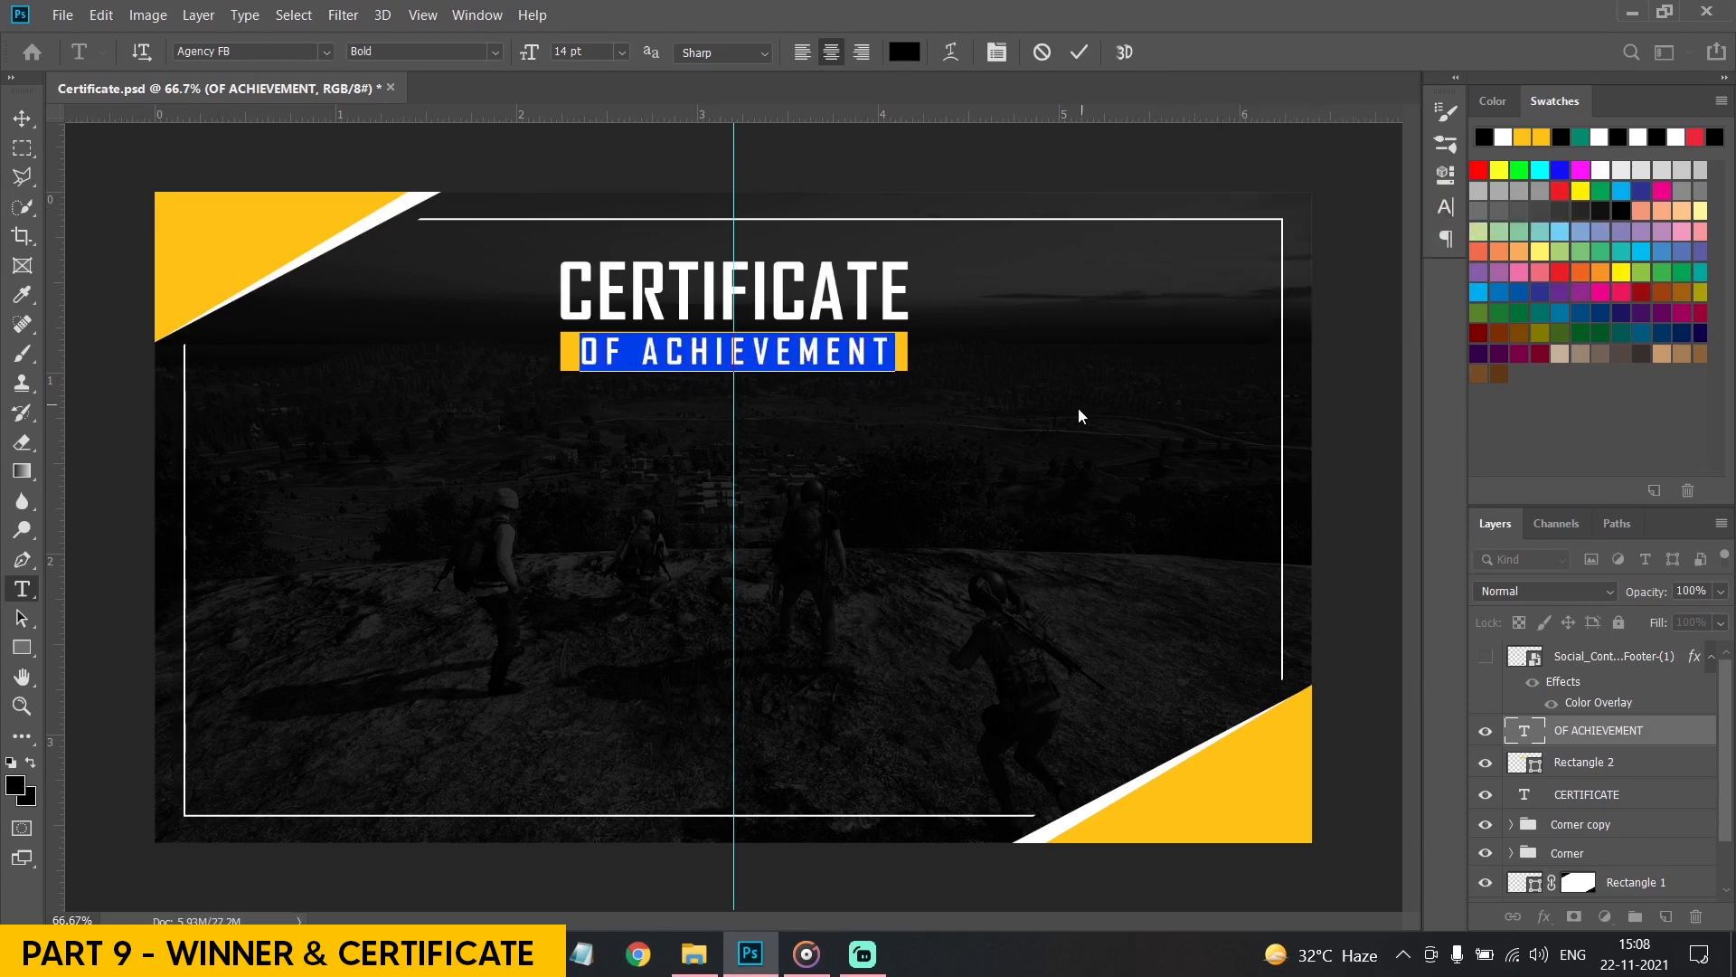
key(ctrl+h)
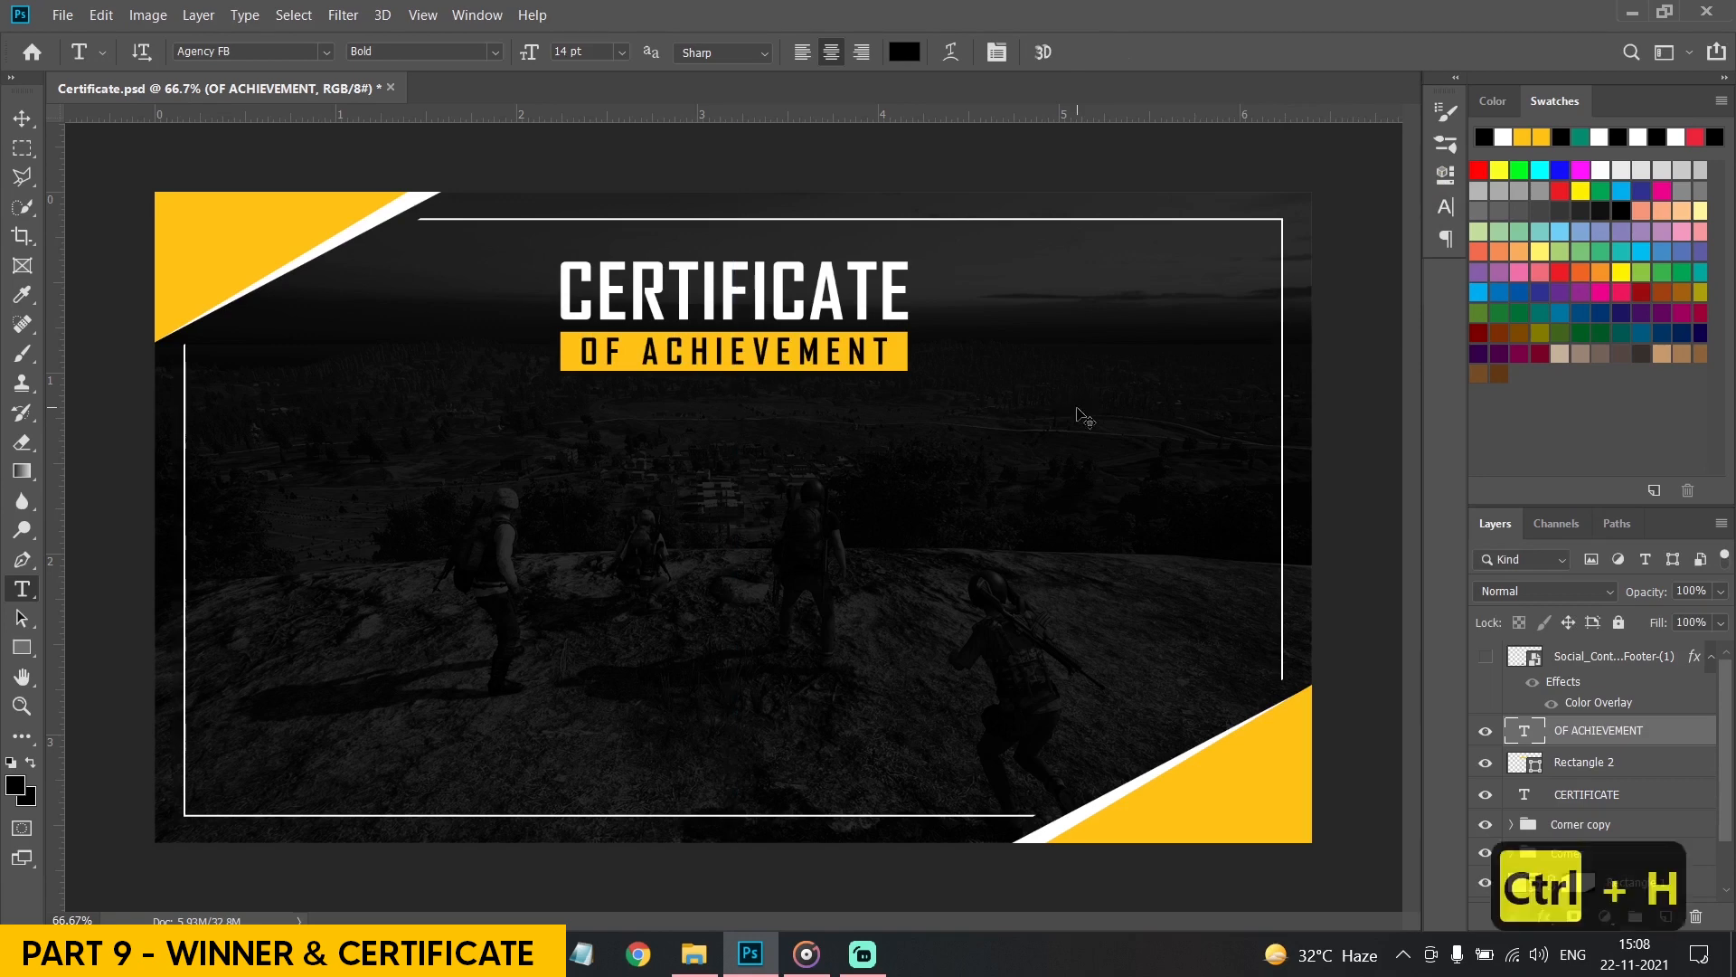
key(ctrl+h)
Add the centre-aligned white line THIS CERTIFICATE IS AWARDED TO on the guide beneath the yellow bar
click(733, 417)
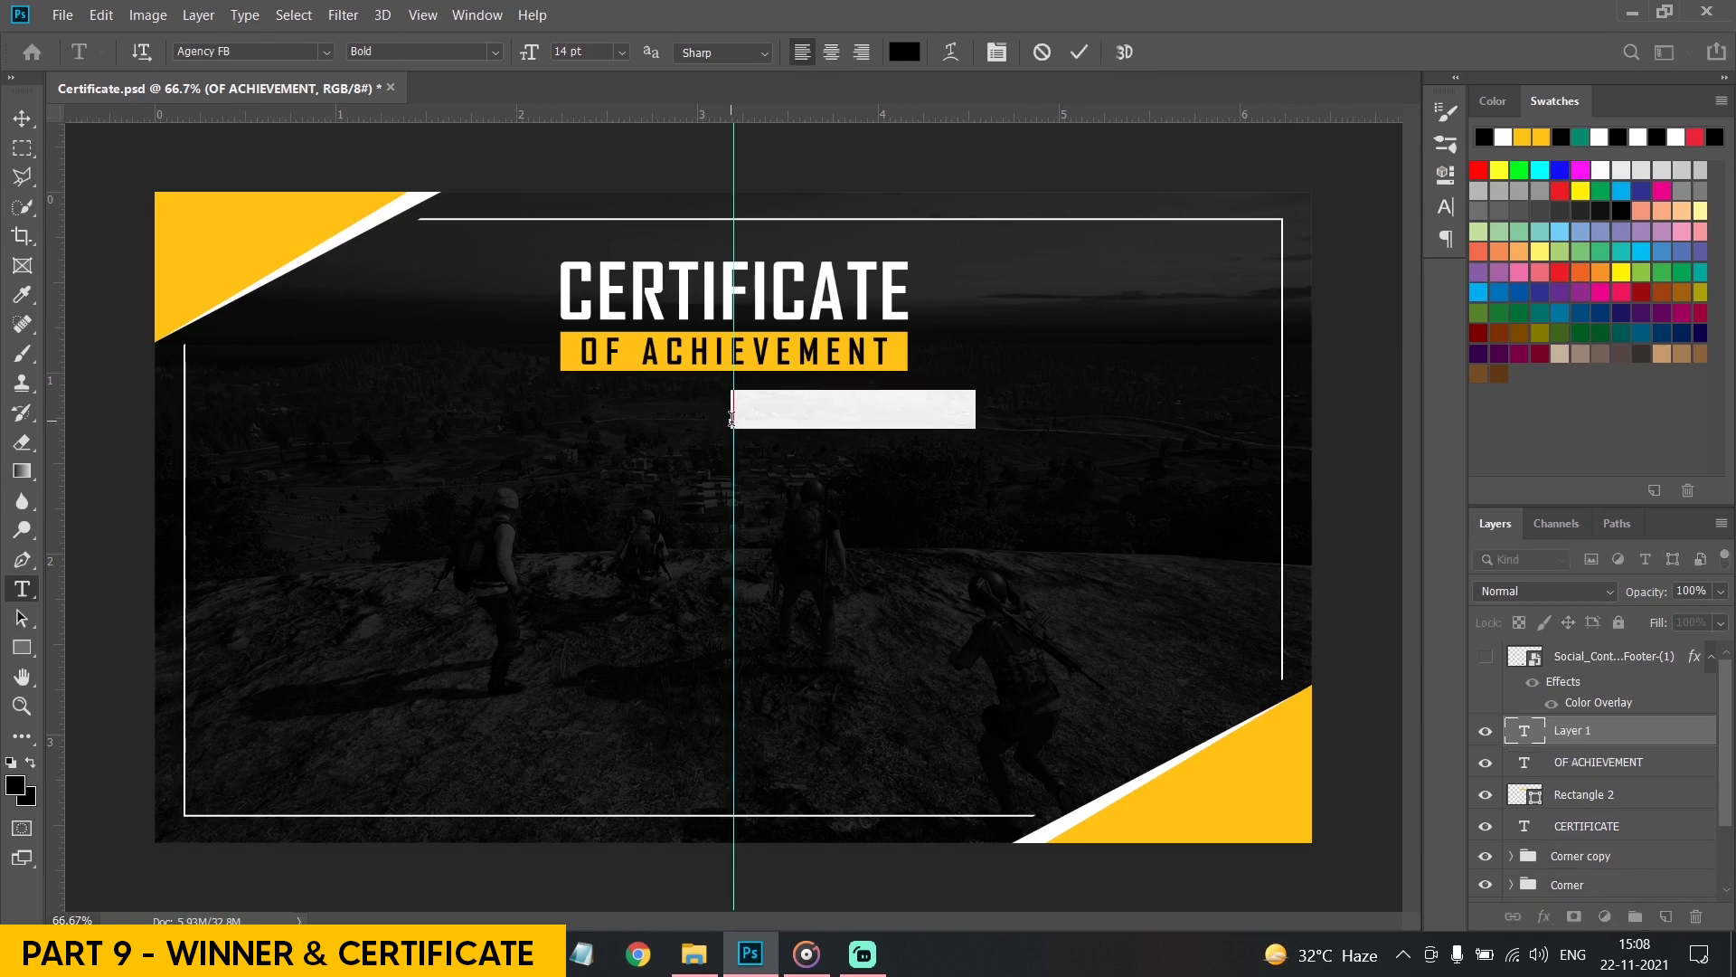
click(831, 52)
click(1602, 169)
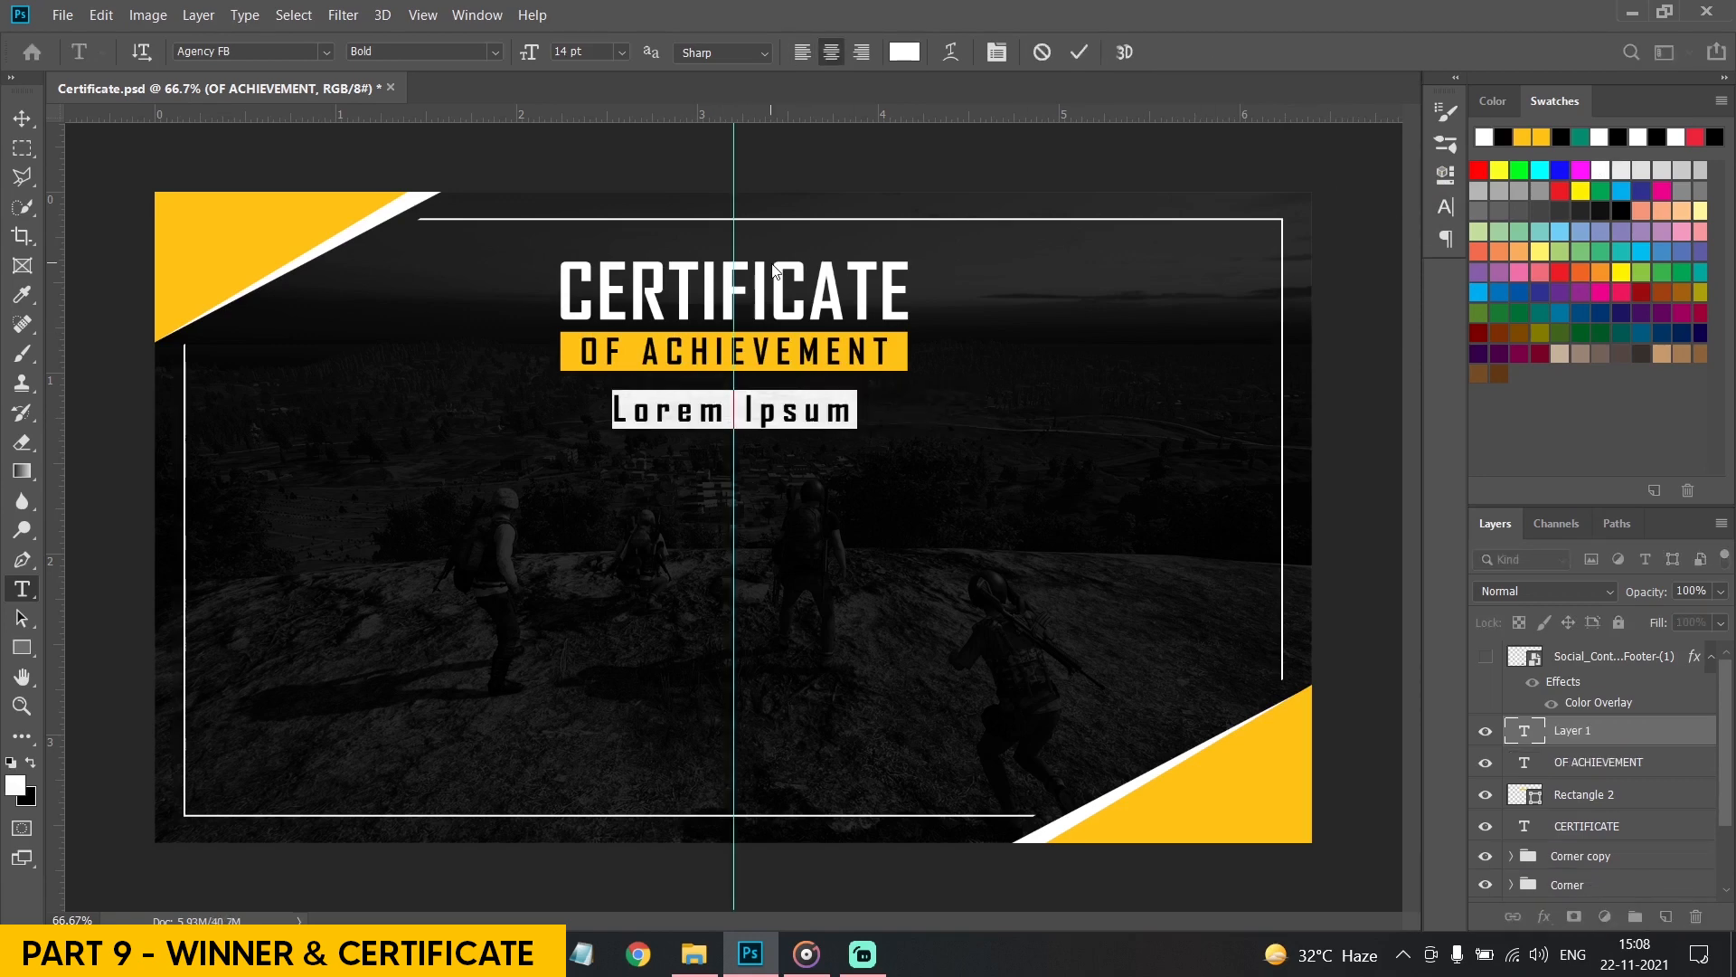
text(This Certificate is)
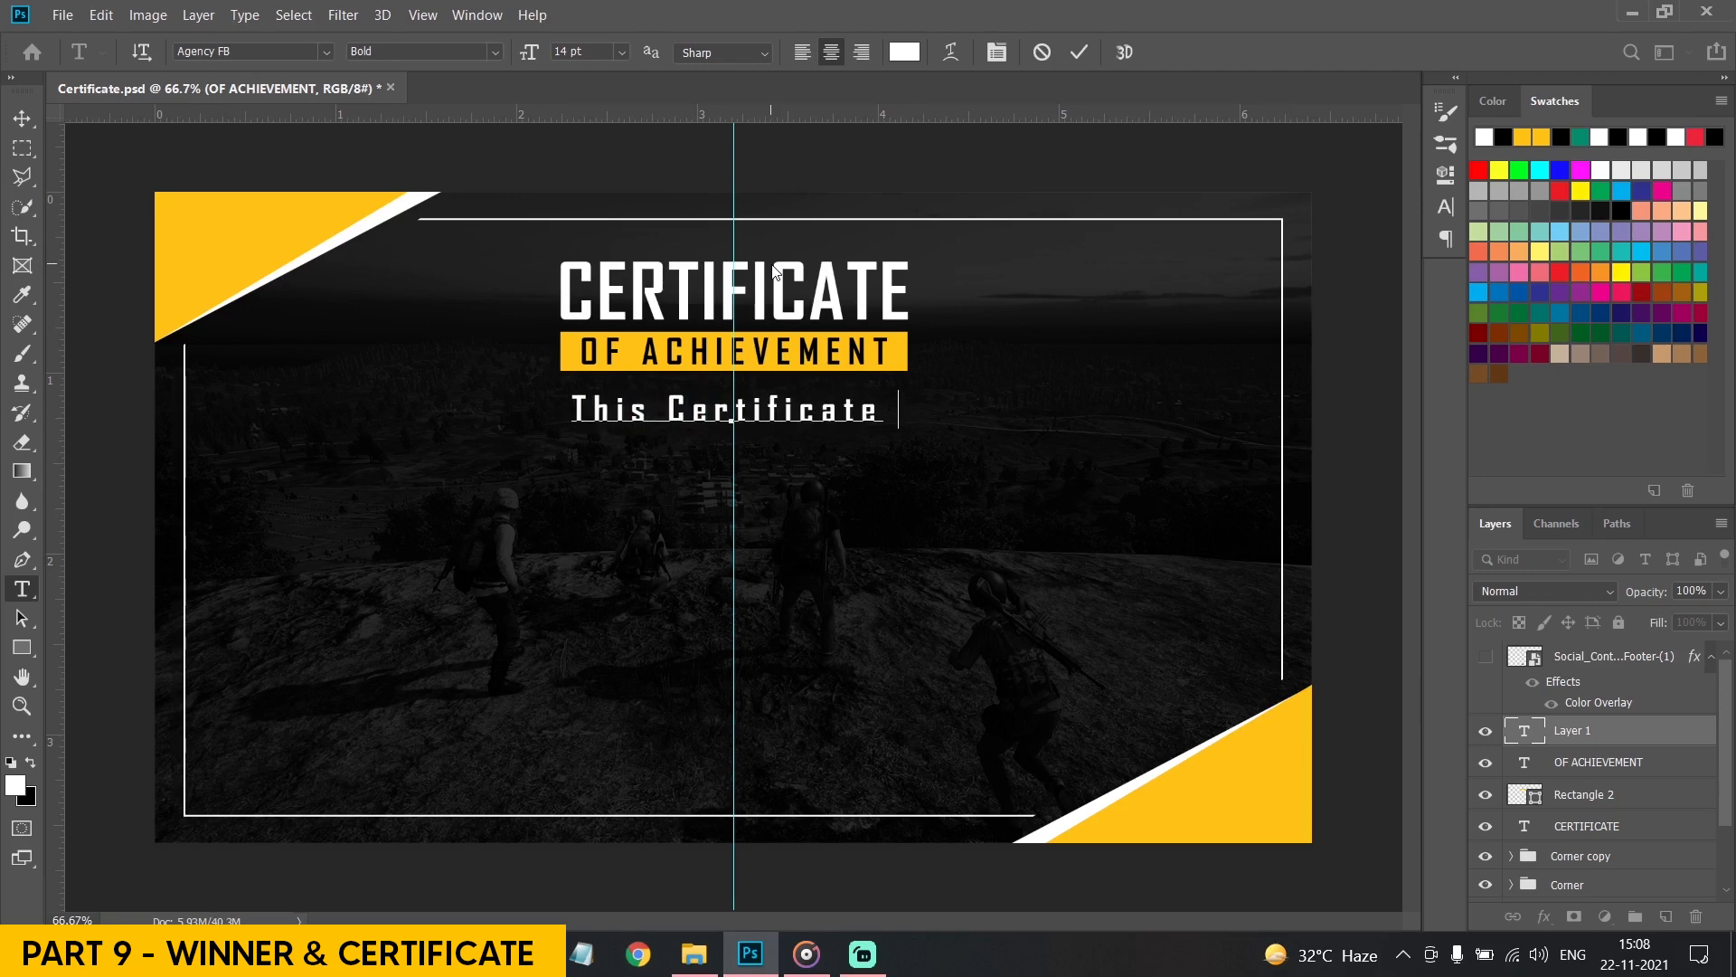
key(ctrl+a)
text(THIS CERTIFI)
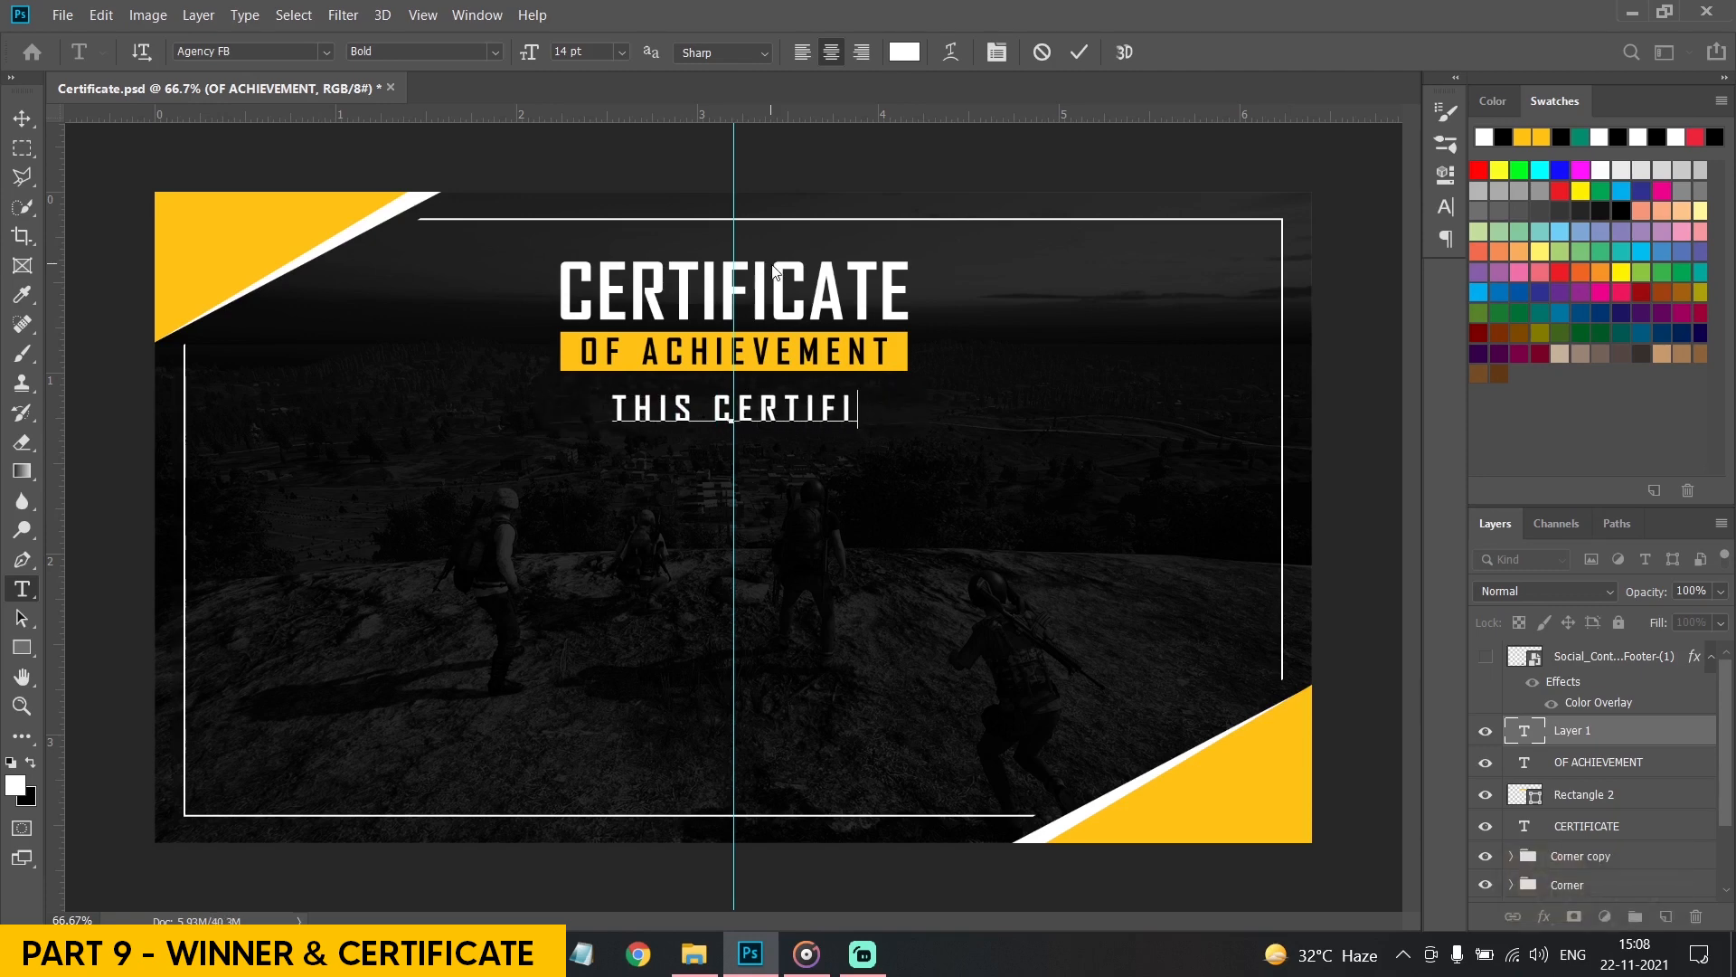
text(CATE IS AWARDED TO)
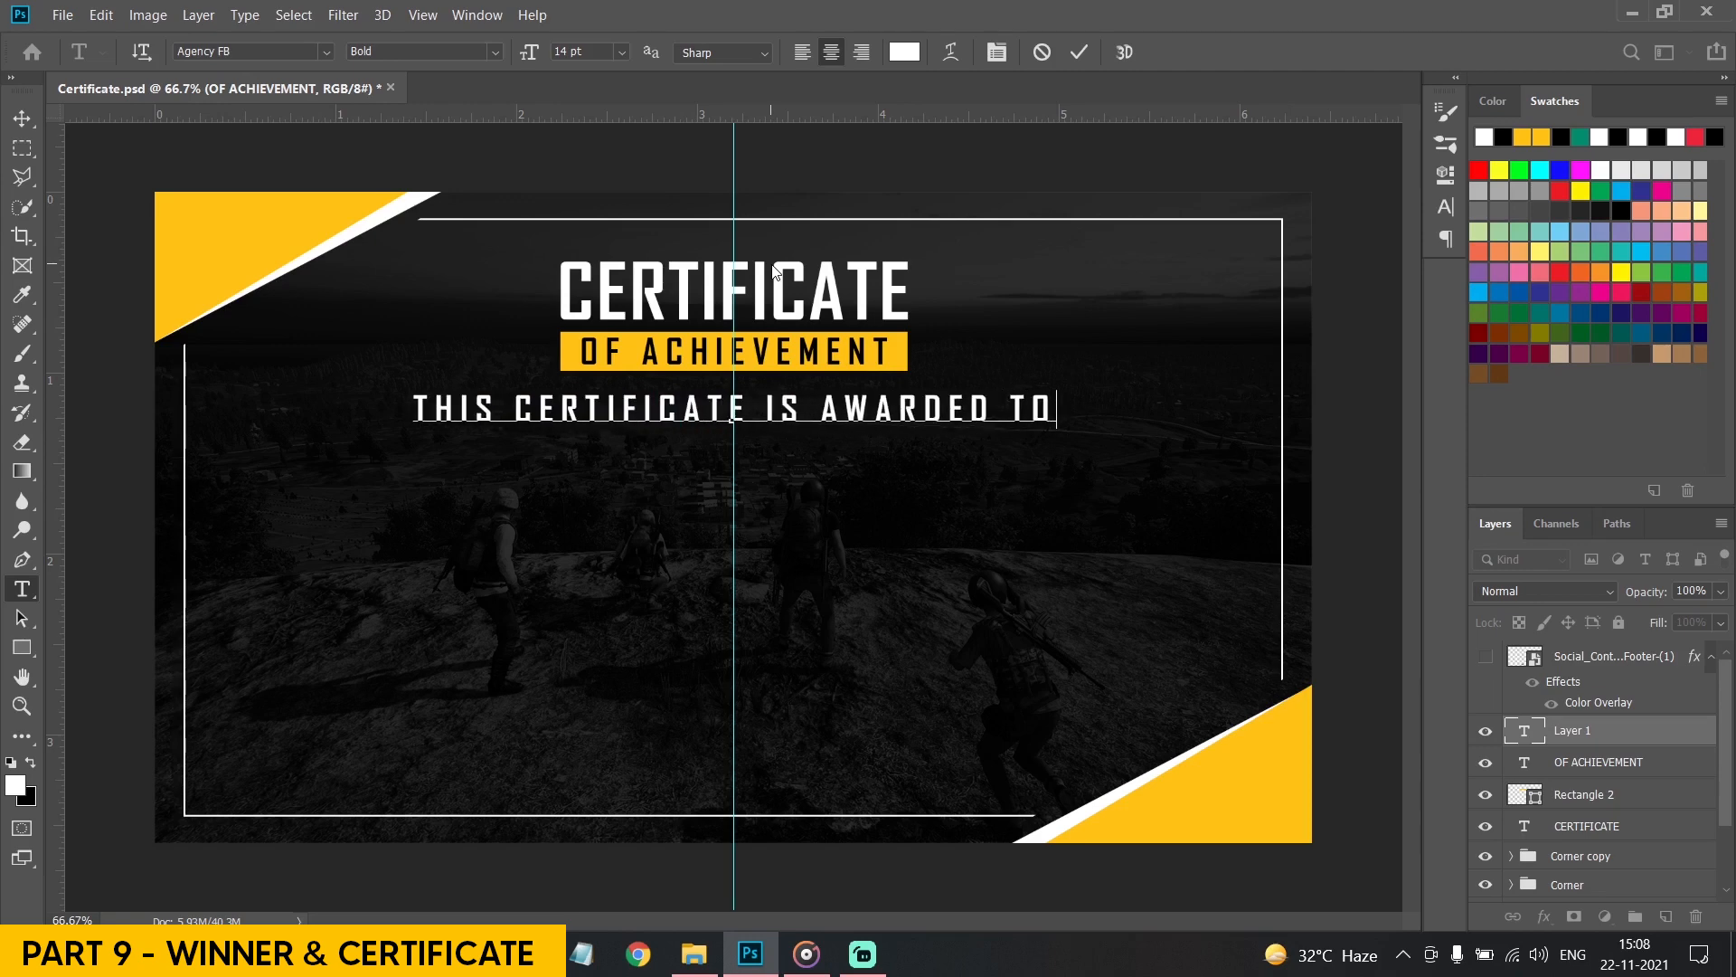
Set the THIS CERTIFICATE IS AWARDED TO line to Regular style, Auto leading and tracking 25
key(ctrl+a)
click(996, 51)
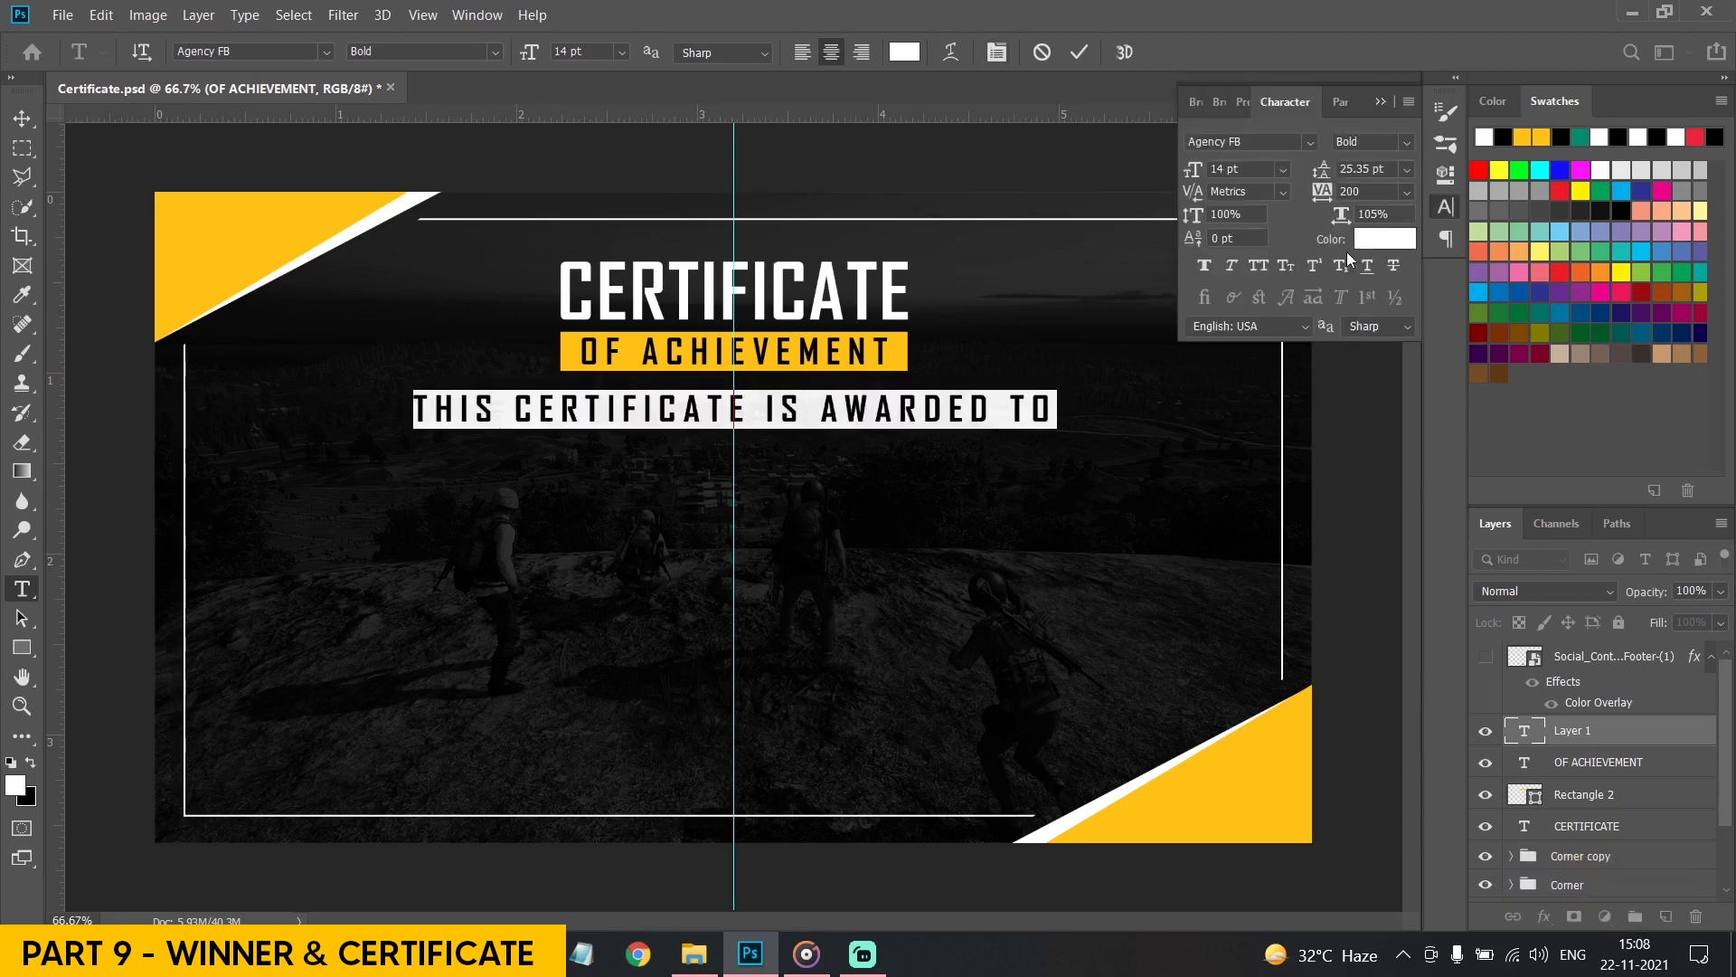
click(1405, 168)
click(1385, 190)
click(1404, 143)
click(1365, 167)
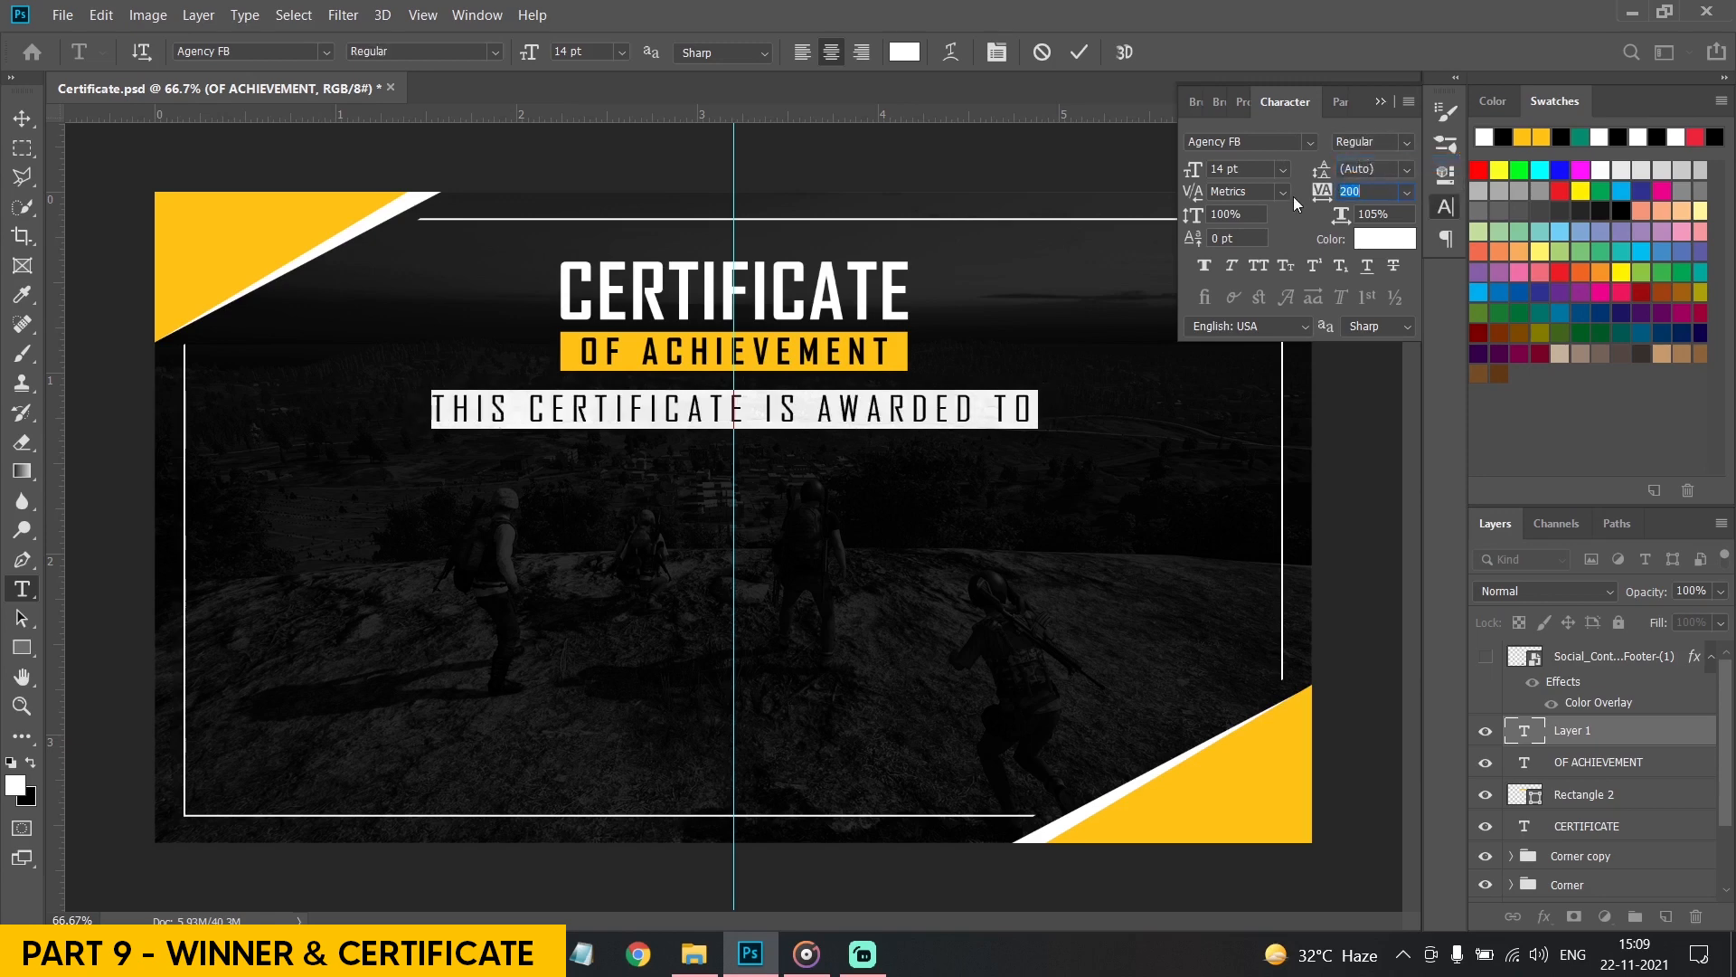
click(1405, 192)
click(1365, 388)
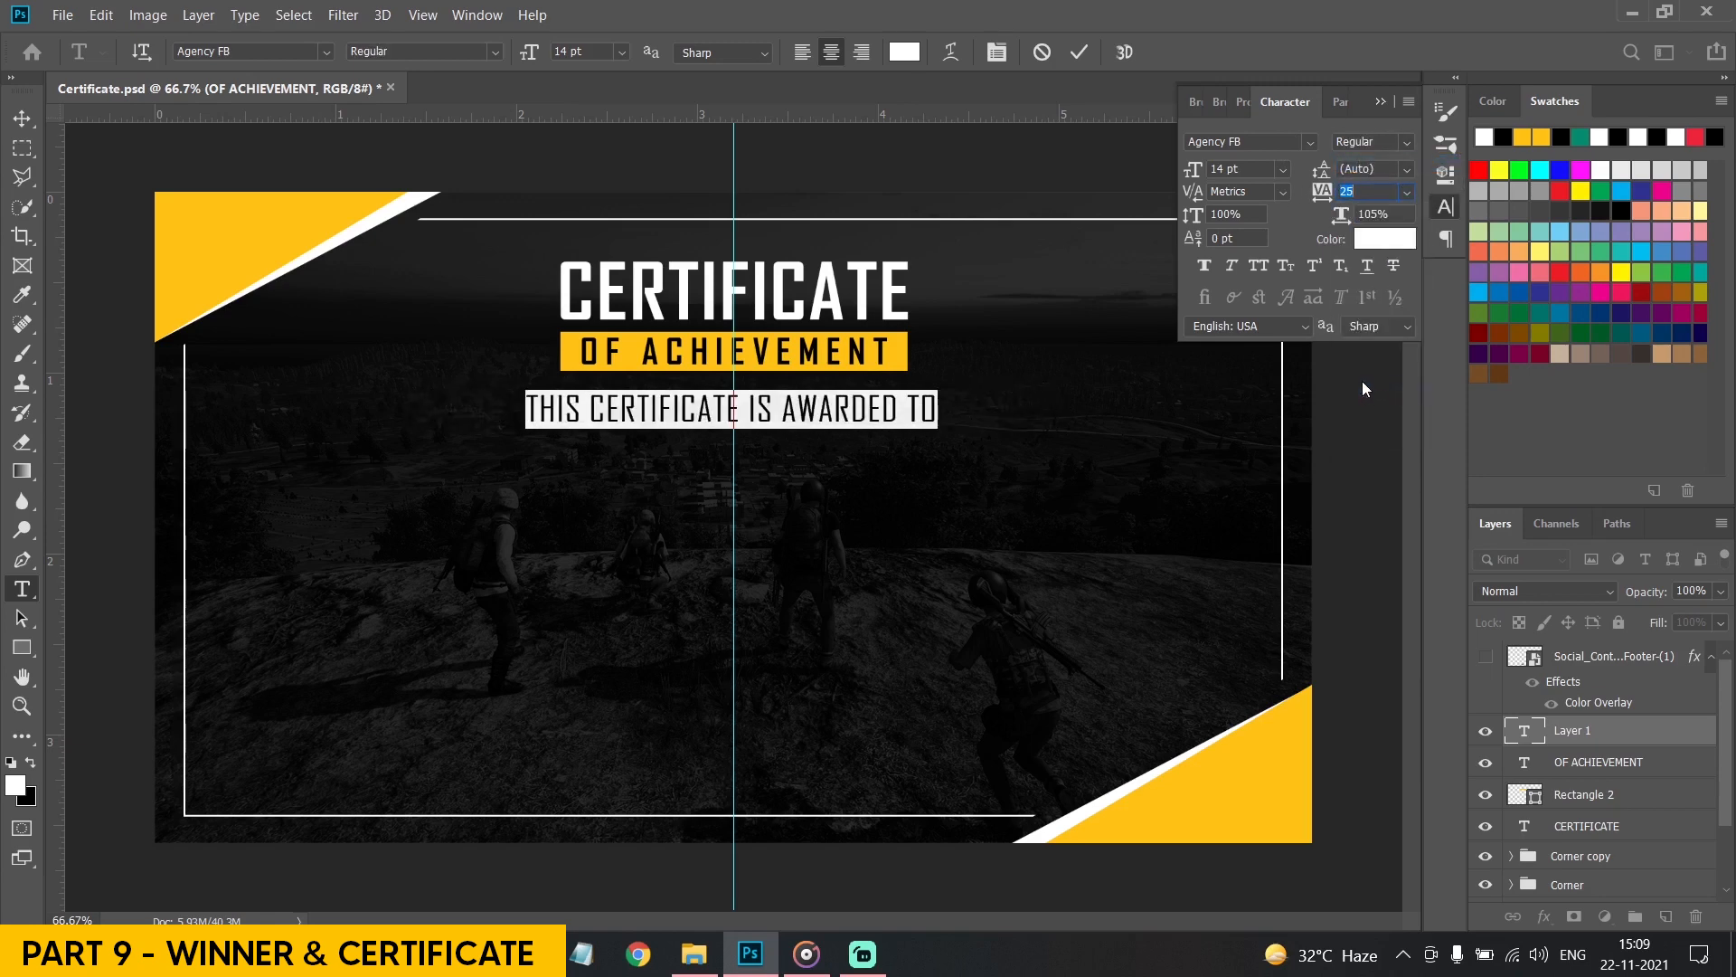
click(1385, 103)
Set the awarded-to line's font size to 10 pt and nudge it slightly upward
click(621, 52)
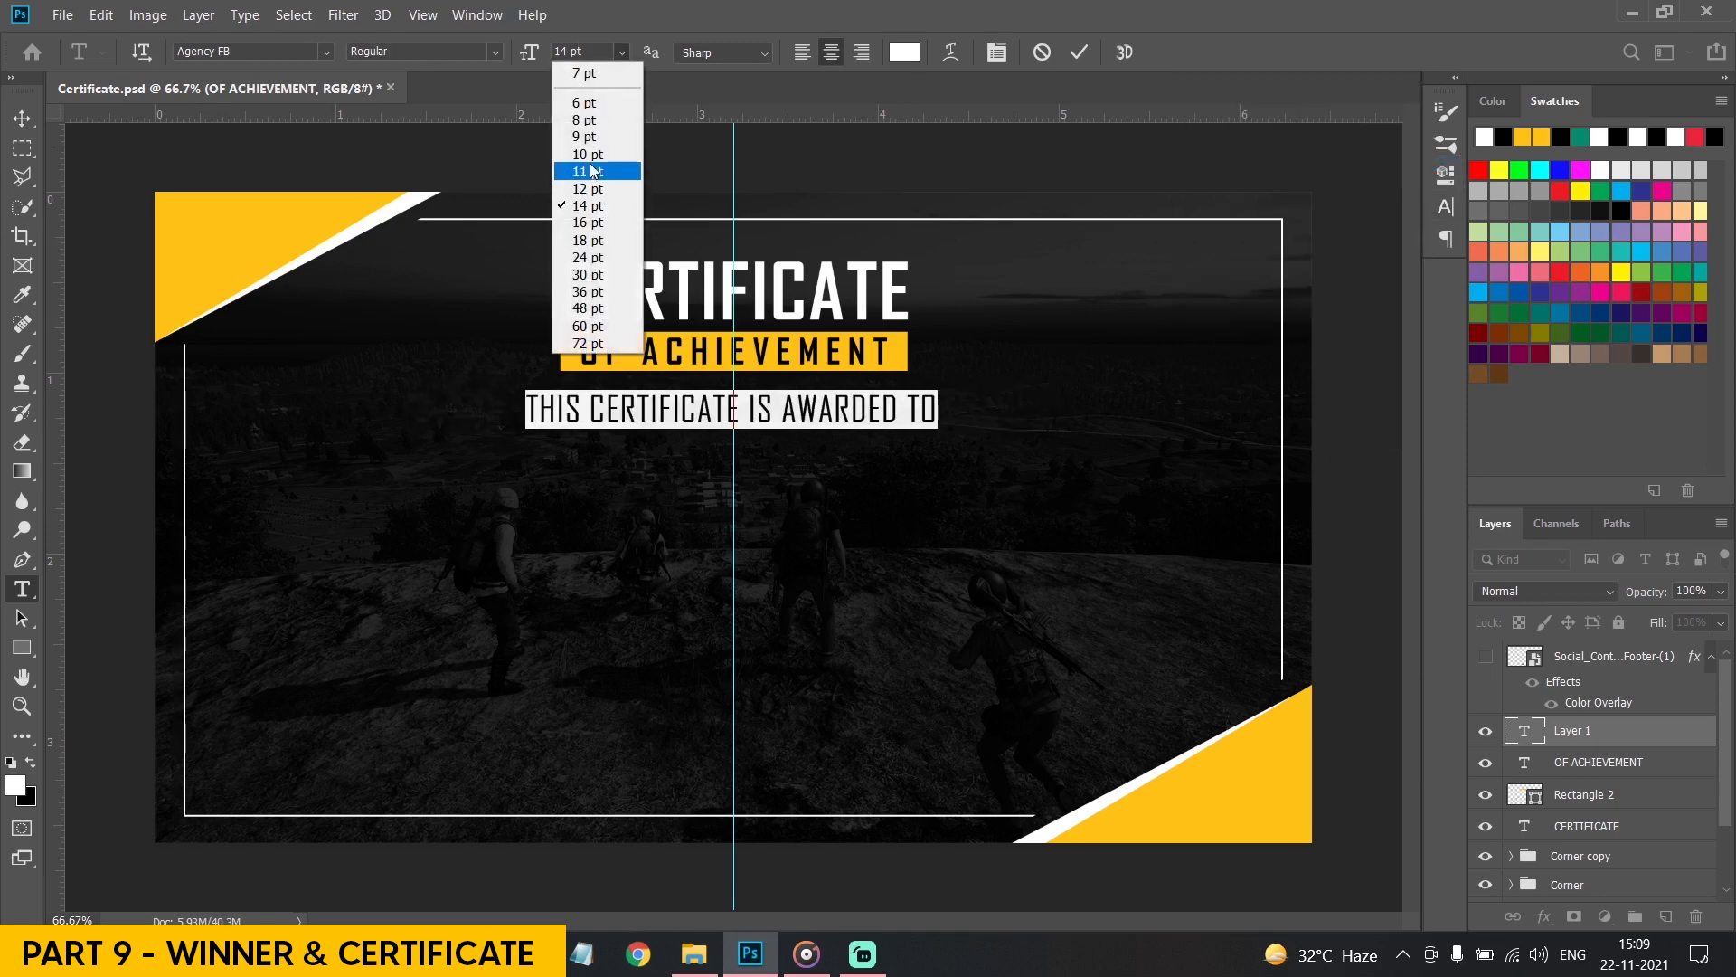
click(589, 155)
click(22, 118)
drag(854, 478, 852, 468)
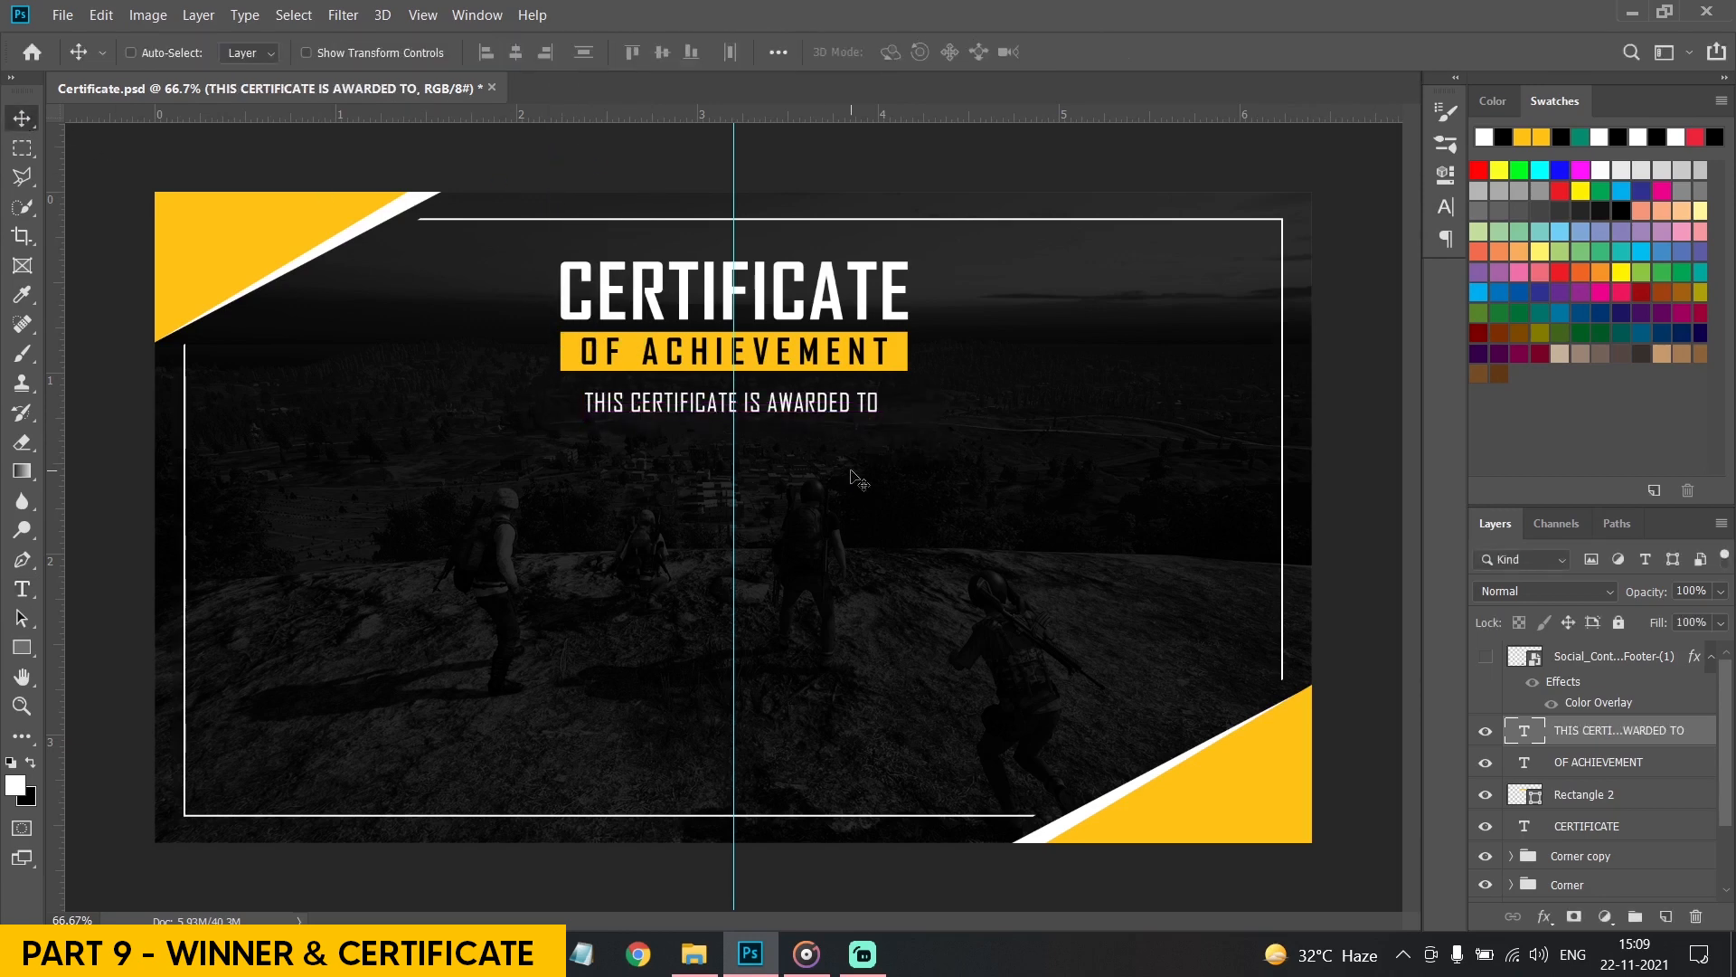
Set the awarded-to line's tracking to 50 and commit the text
key(t)
click(852, 398)
key(ctrl+a)
click(1445, 207)
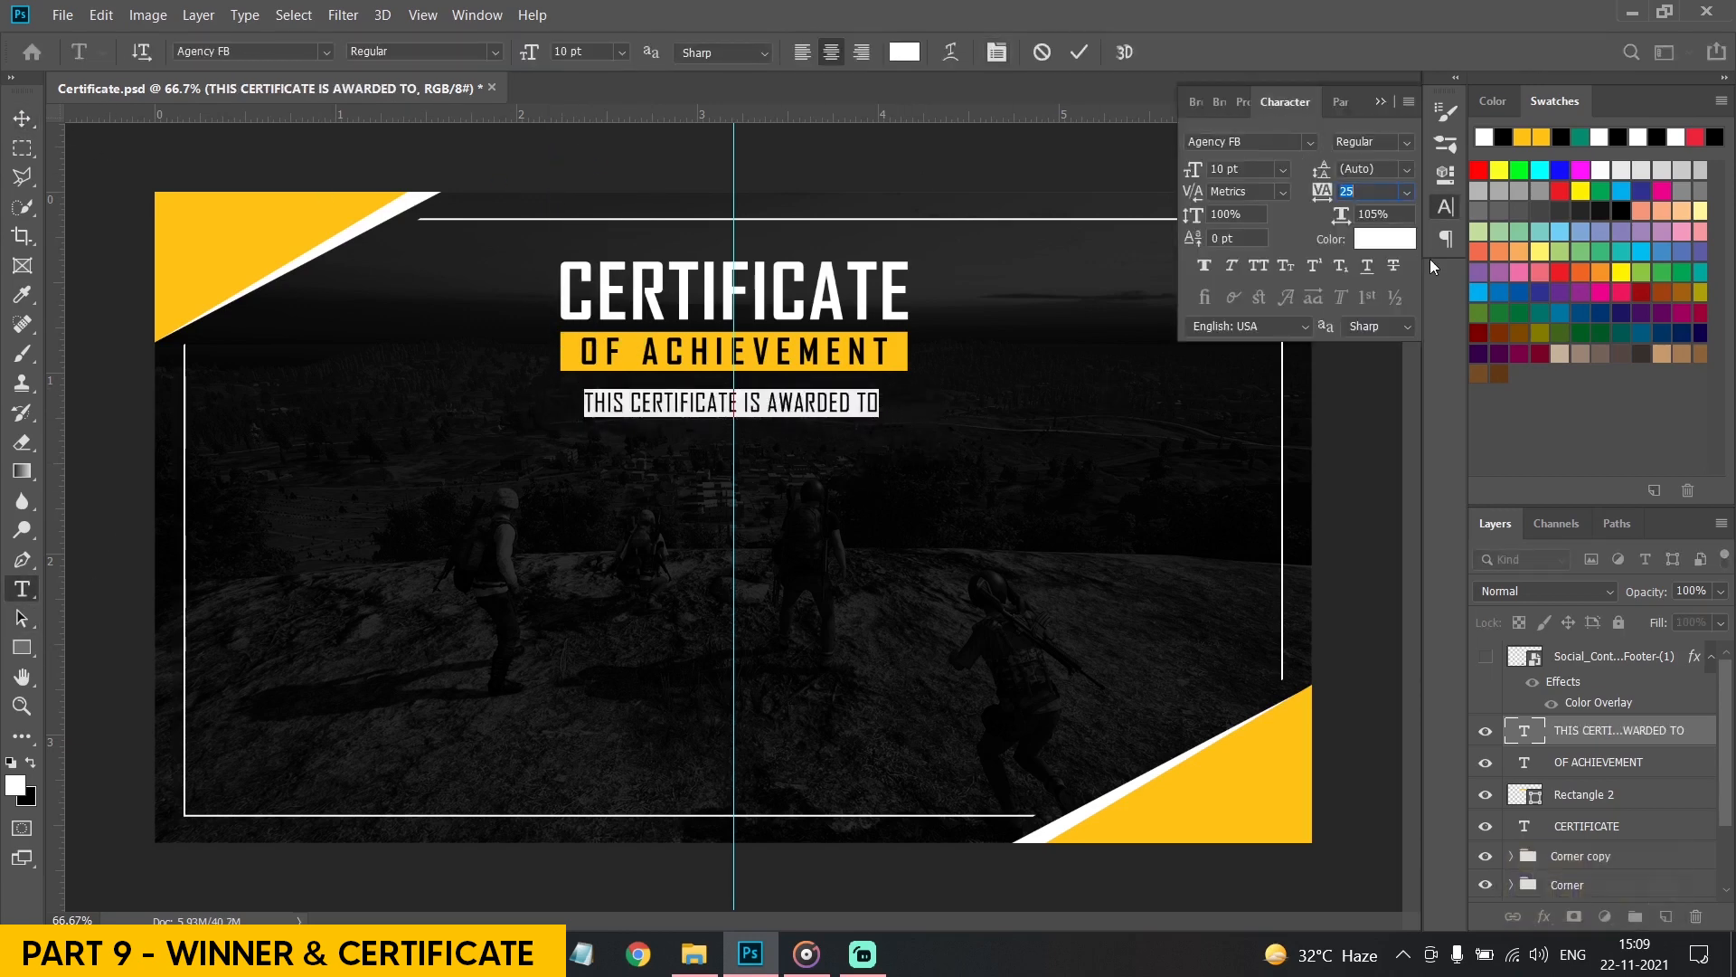
click(1405, 191)
click(1384, 410)
click(1381, 103)
click(1169, 399)
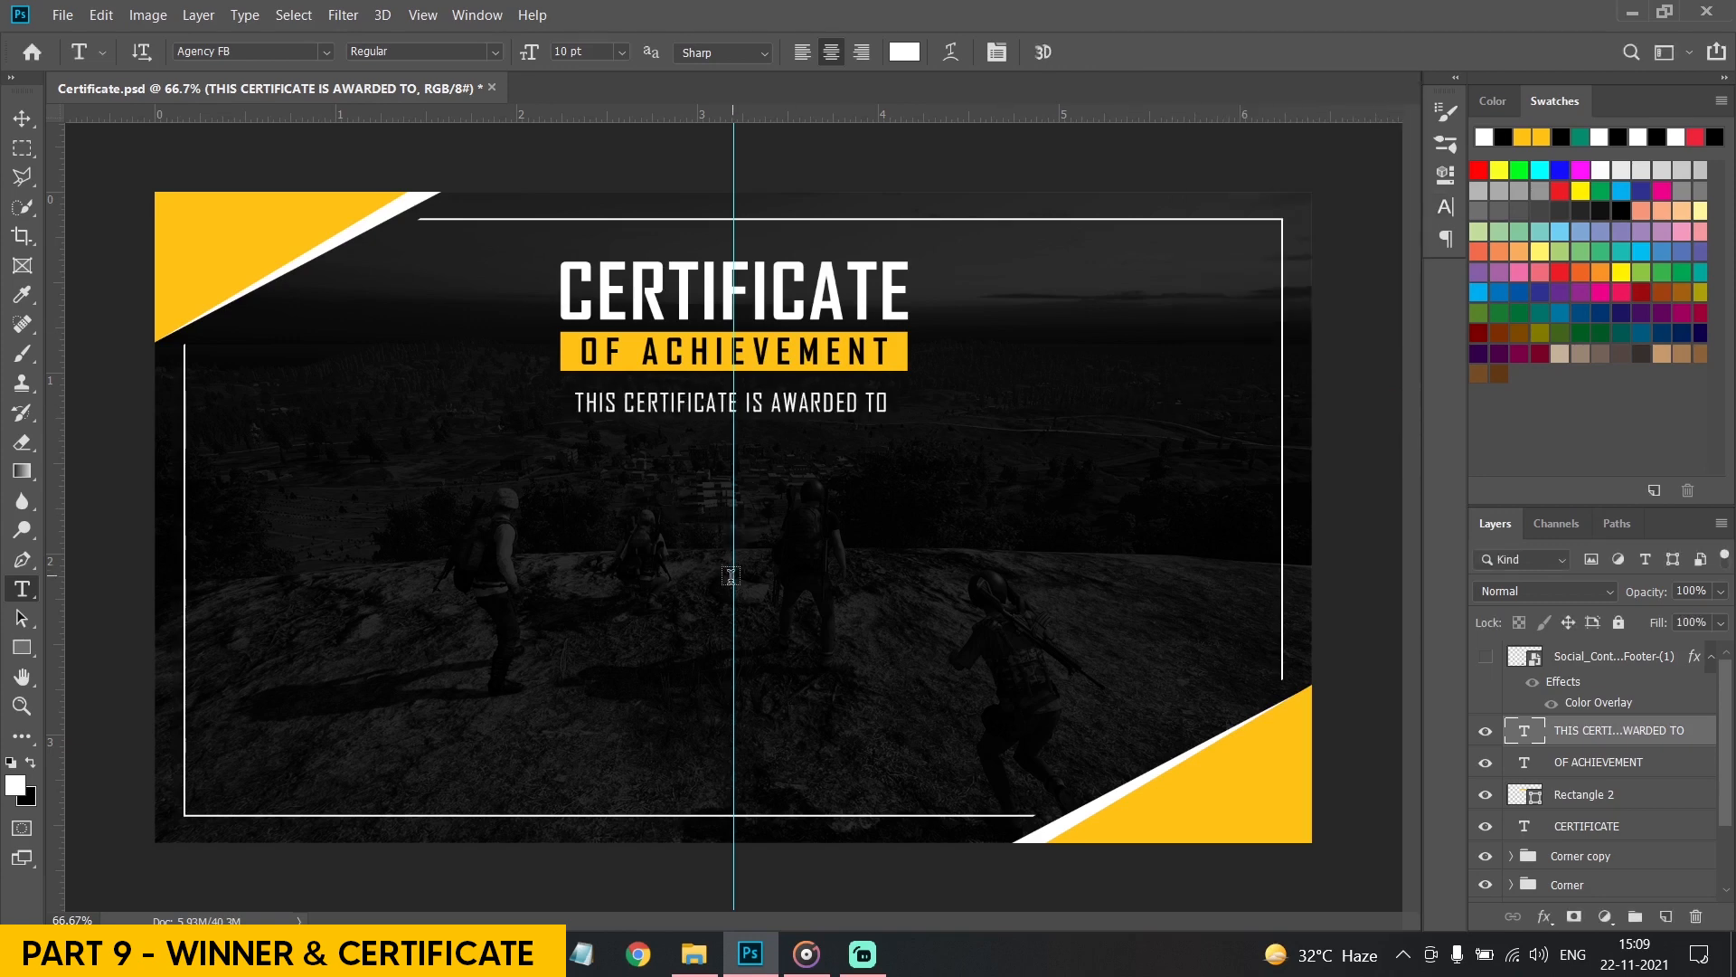
In a wide lower text box, write "for securing the .................. position in Tournament Name Organized by This Organization held between this time to that time."
drag(346, 598, 1146, 717)
text(for s)
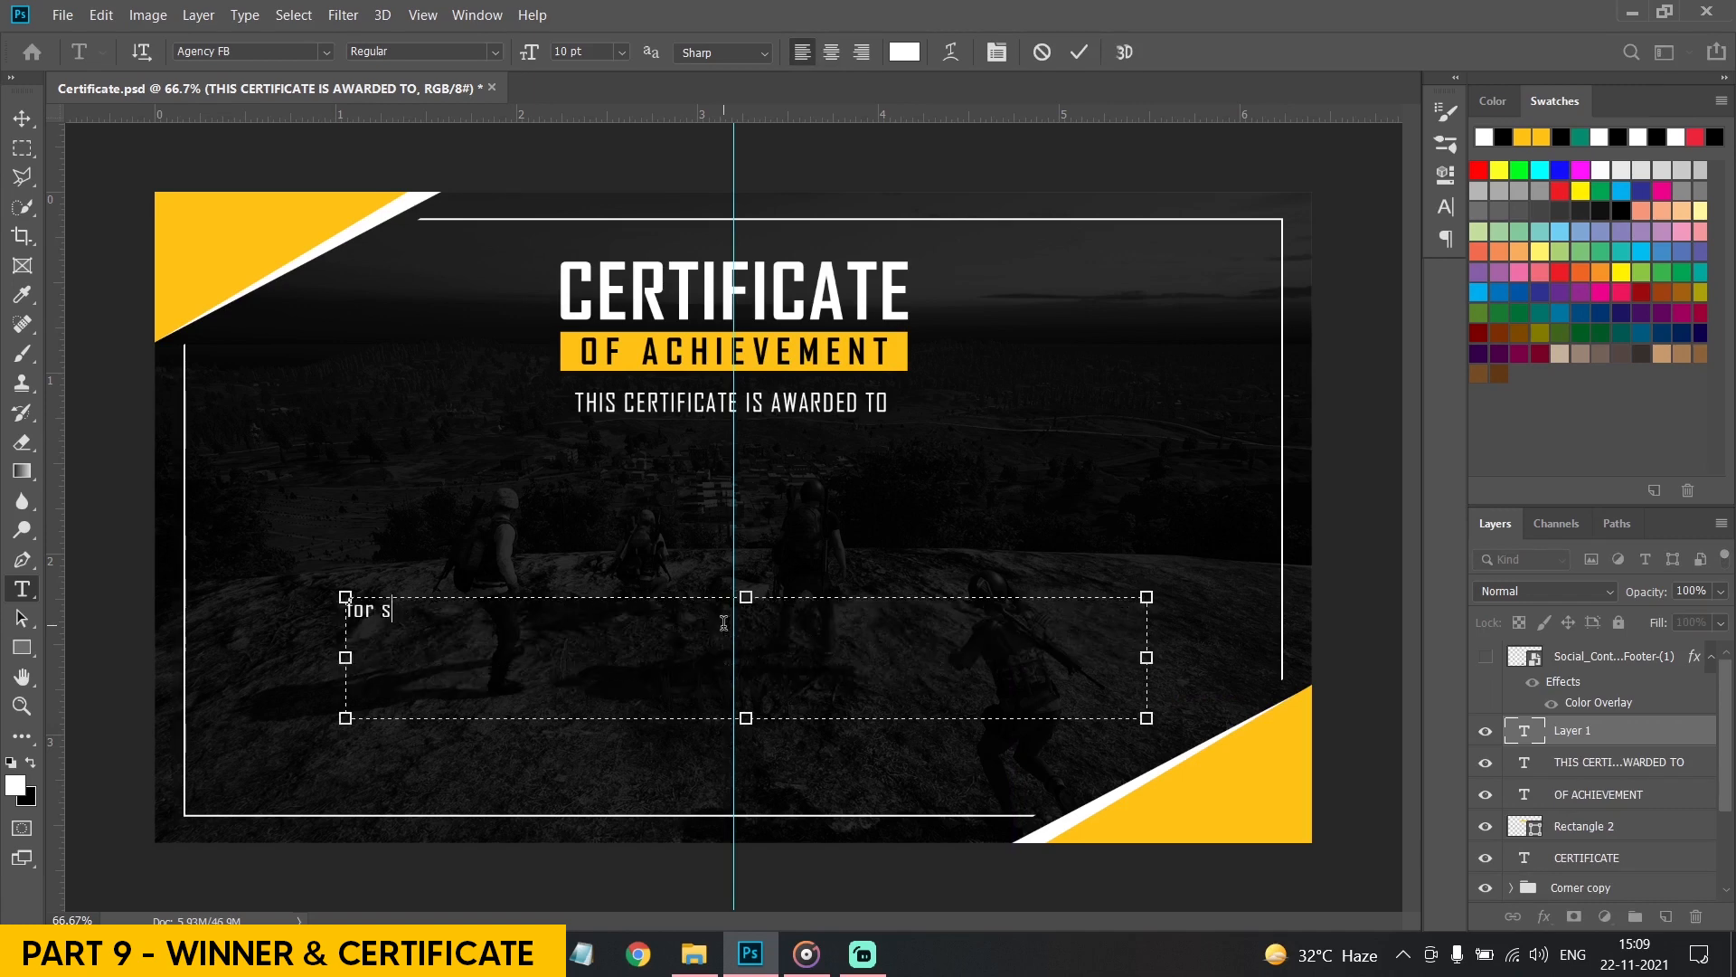
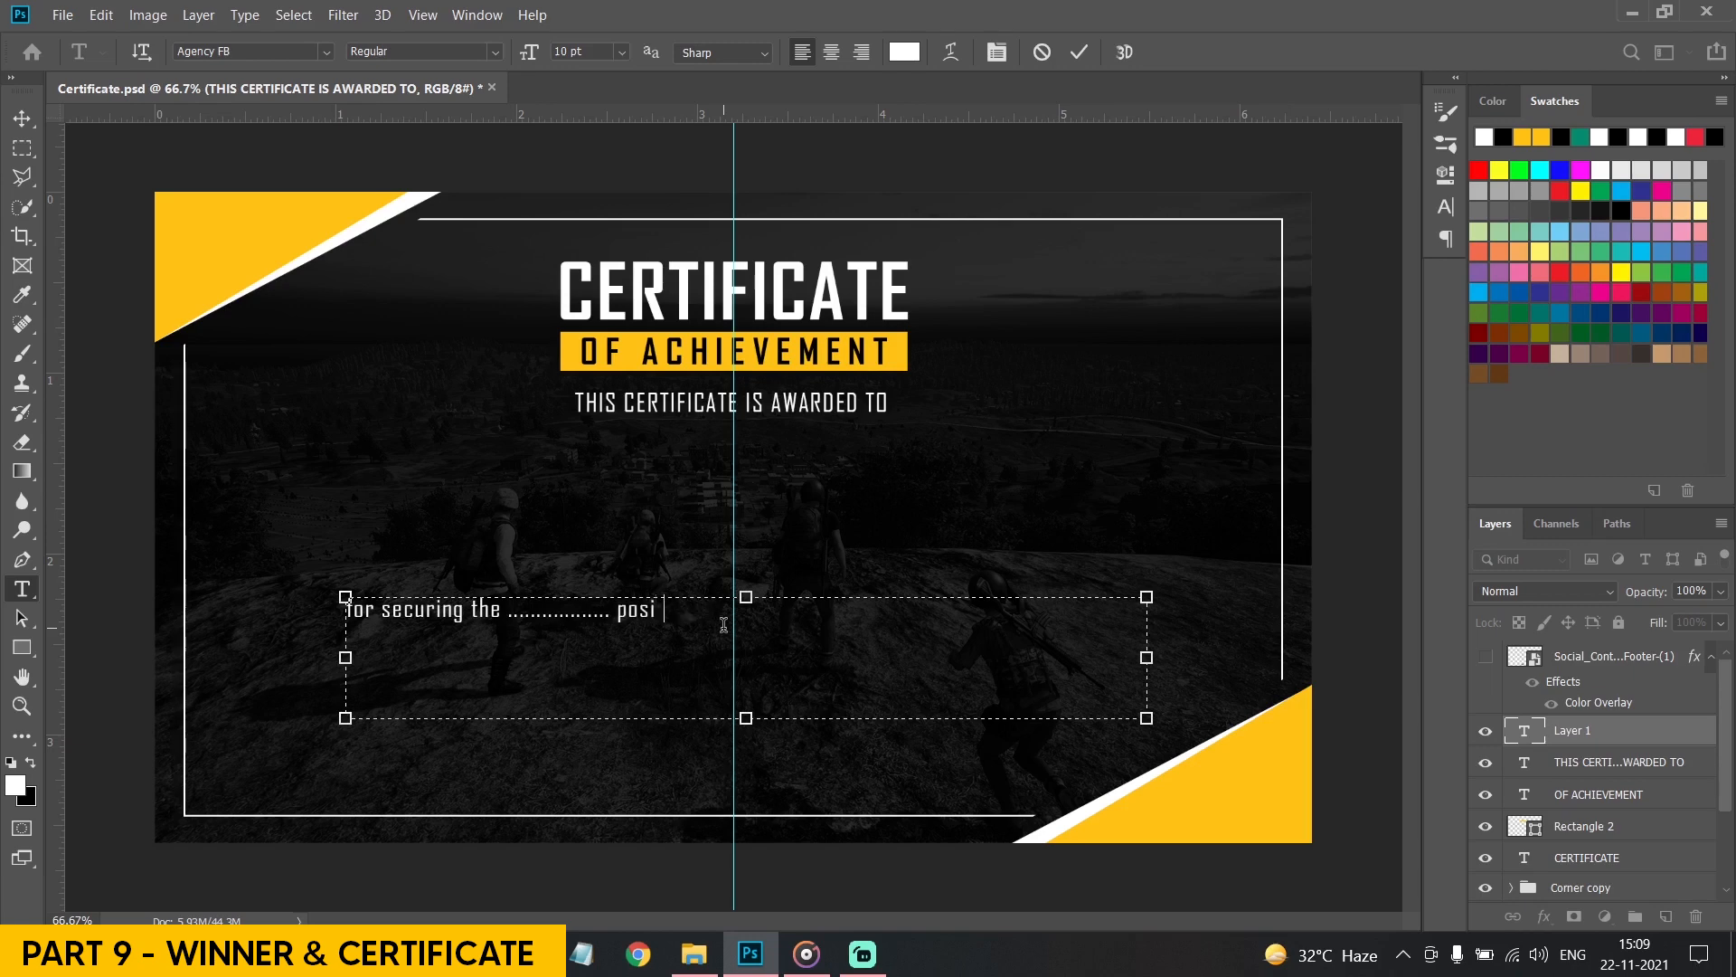
text(ournament Name Organized by This Organi-)
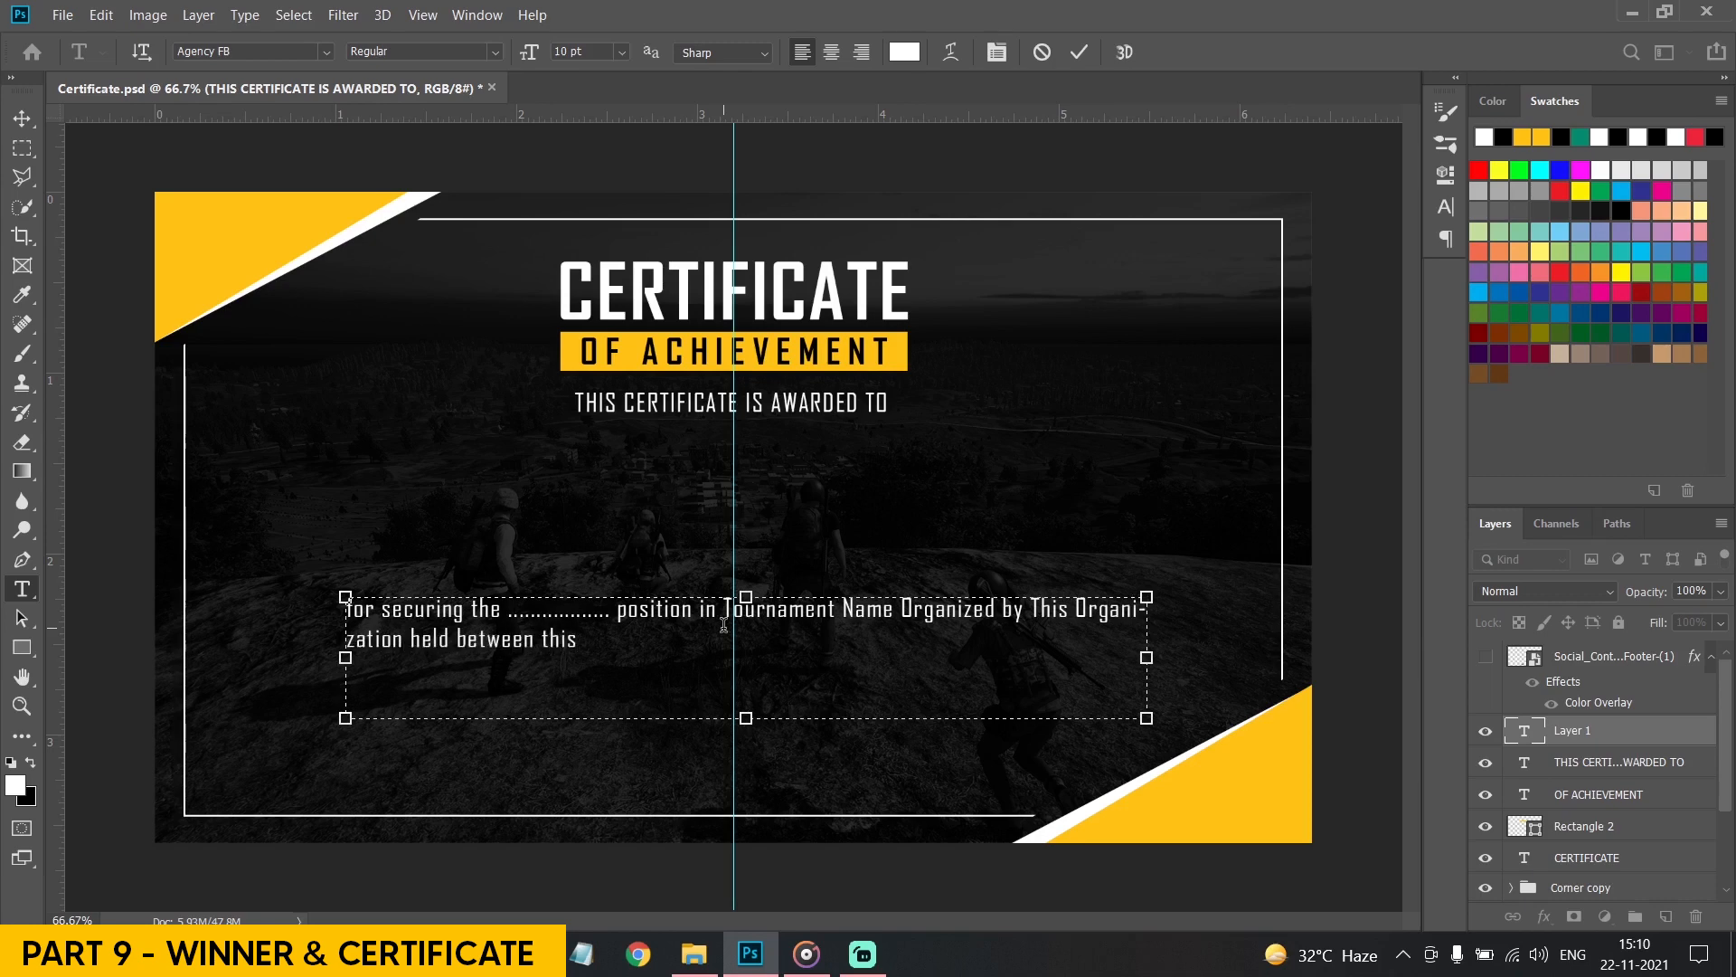
text(time to that time.)
Centre-align the paragraph and narrow its text box slightly from both sides
key(ctrl+a)
click(831, 52)
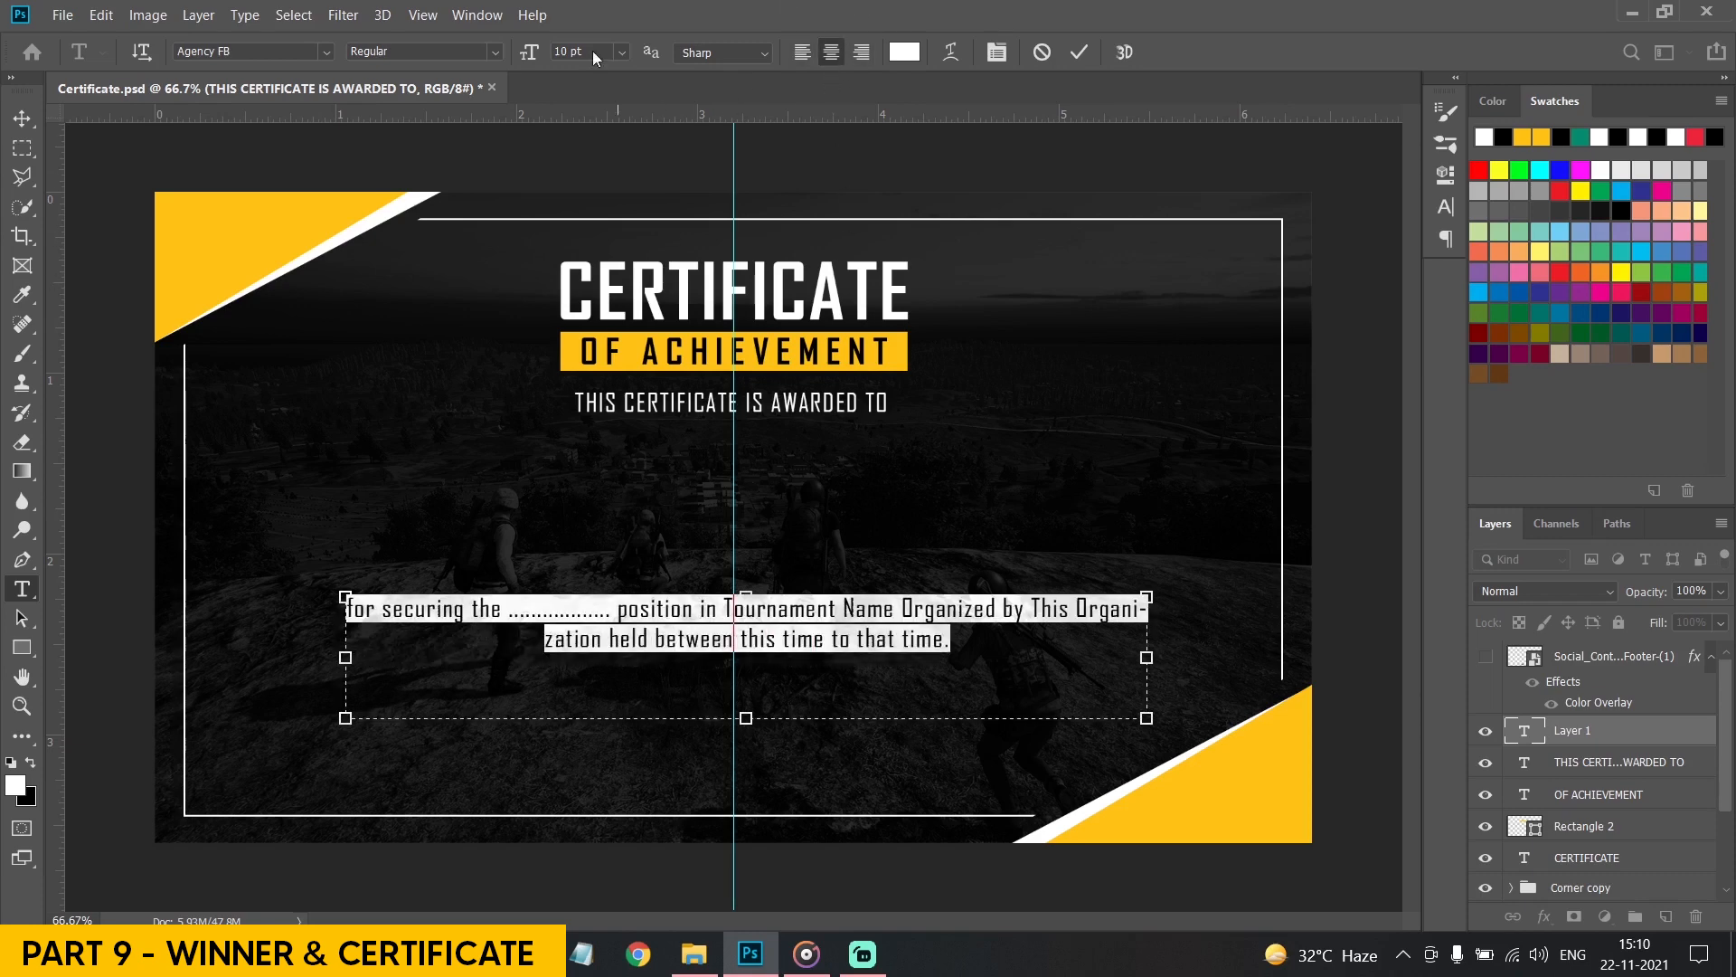
drag(1147, 657, 1102, 658)
drag(345, 658, 392, 655)
Make "Tournament Name", "This Organization" and "this time to that time." Bold in the paragraph
drag(783, 608, 954, 608)
click(490, 51)
click(407, 86)
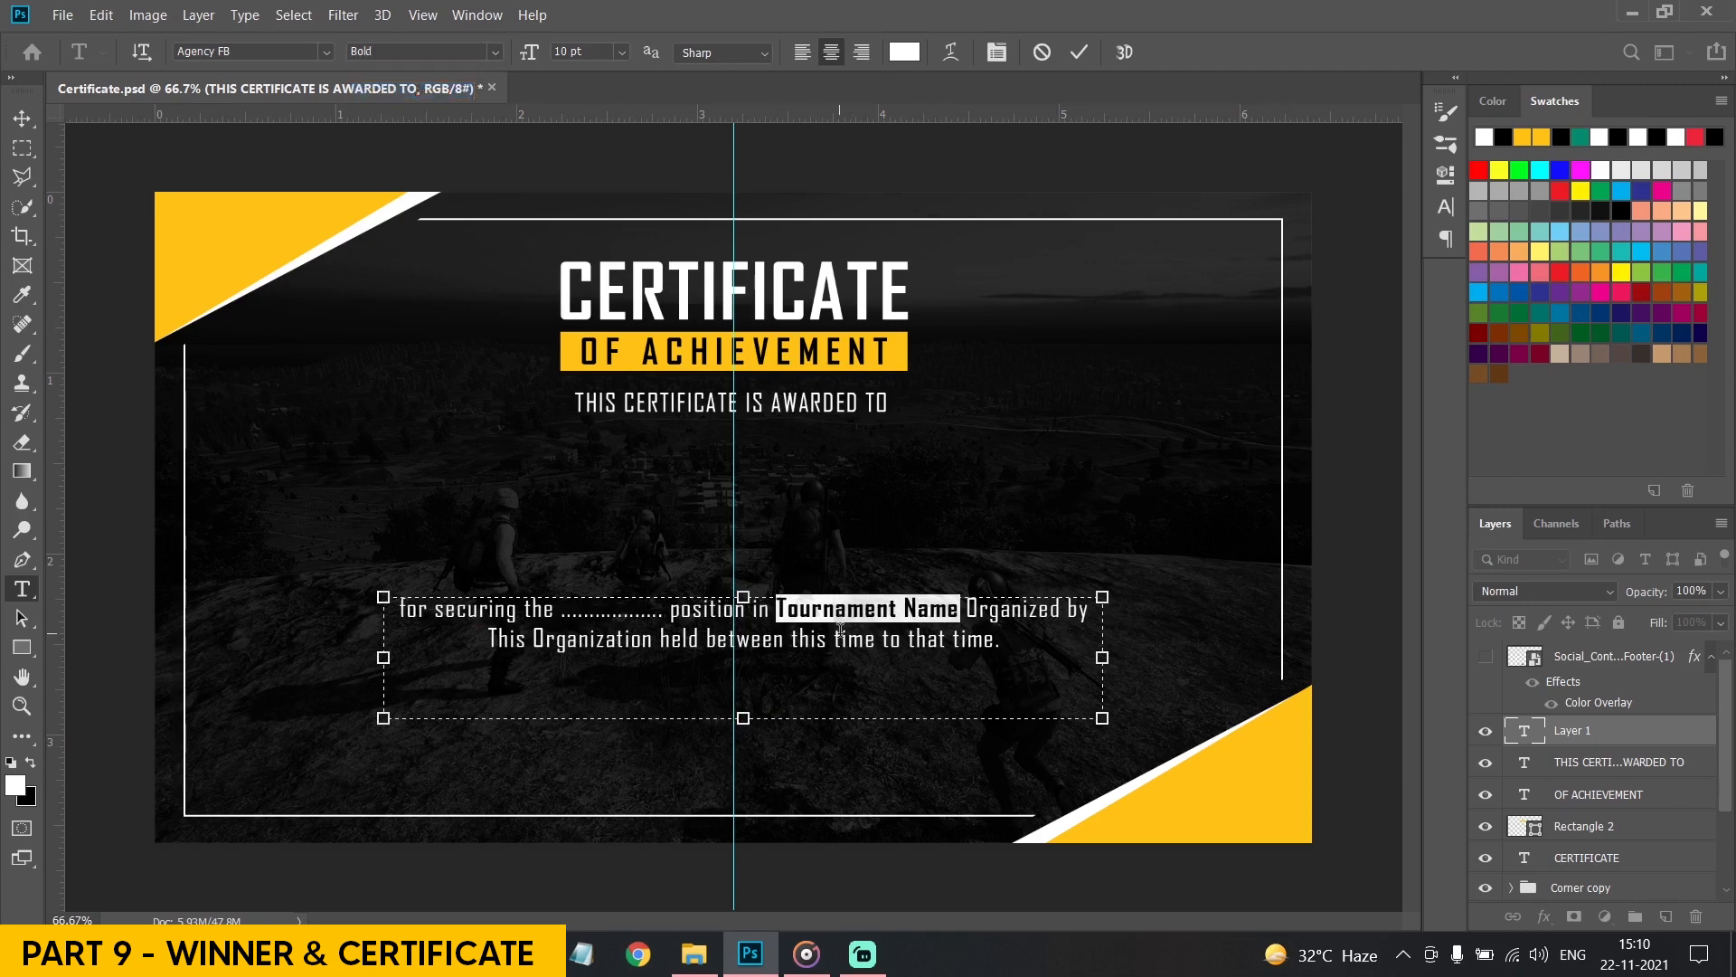
click(843, 635)
drag(488, 638, 648, 630)
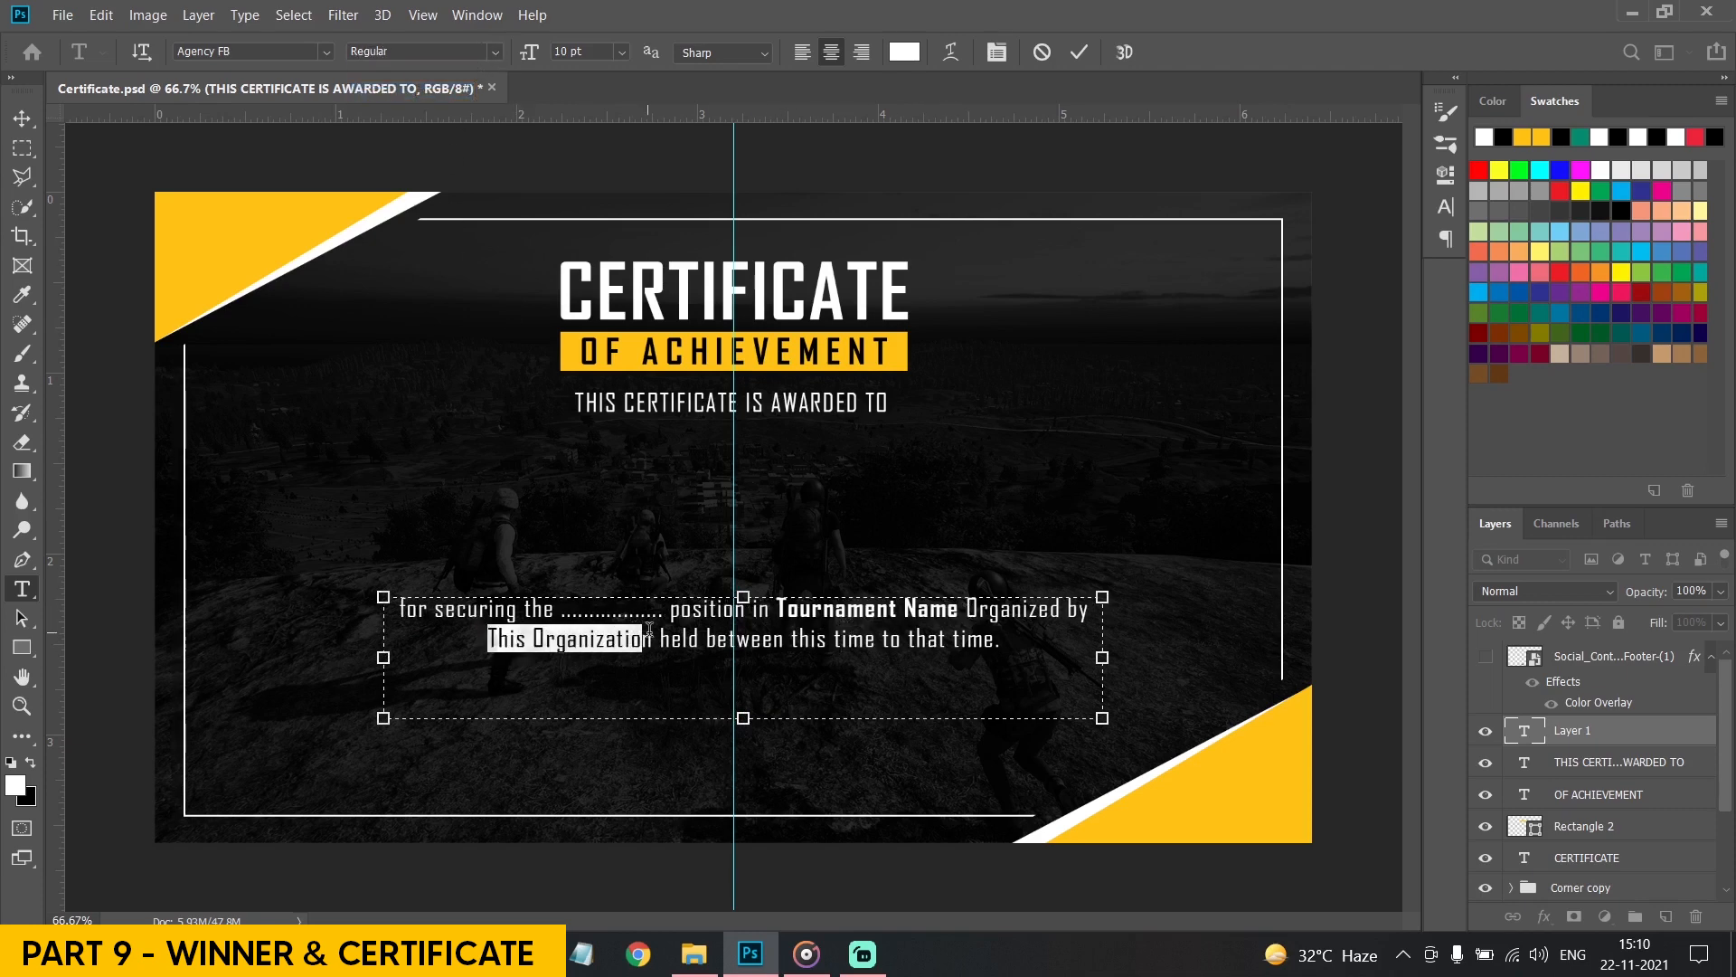
click(495, 51)
click(407, 86)
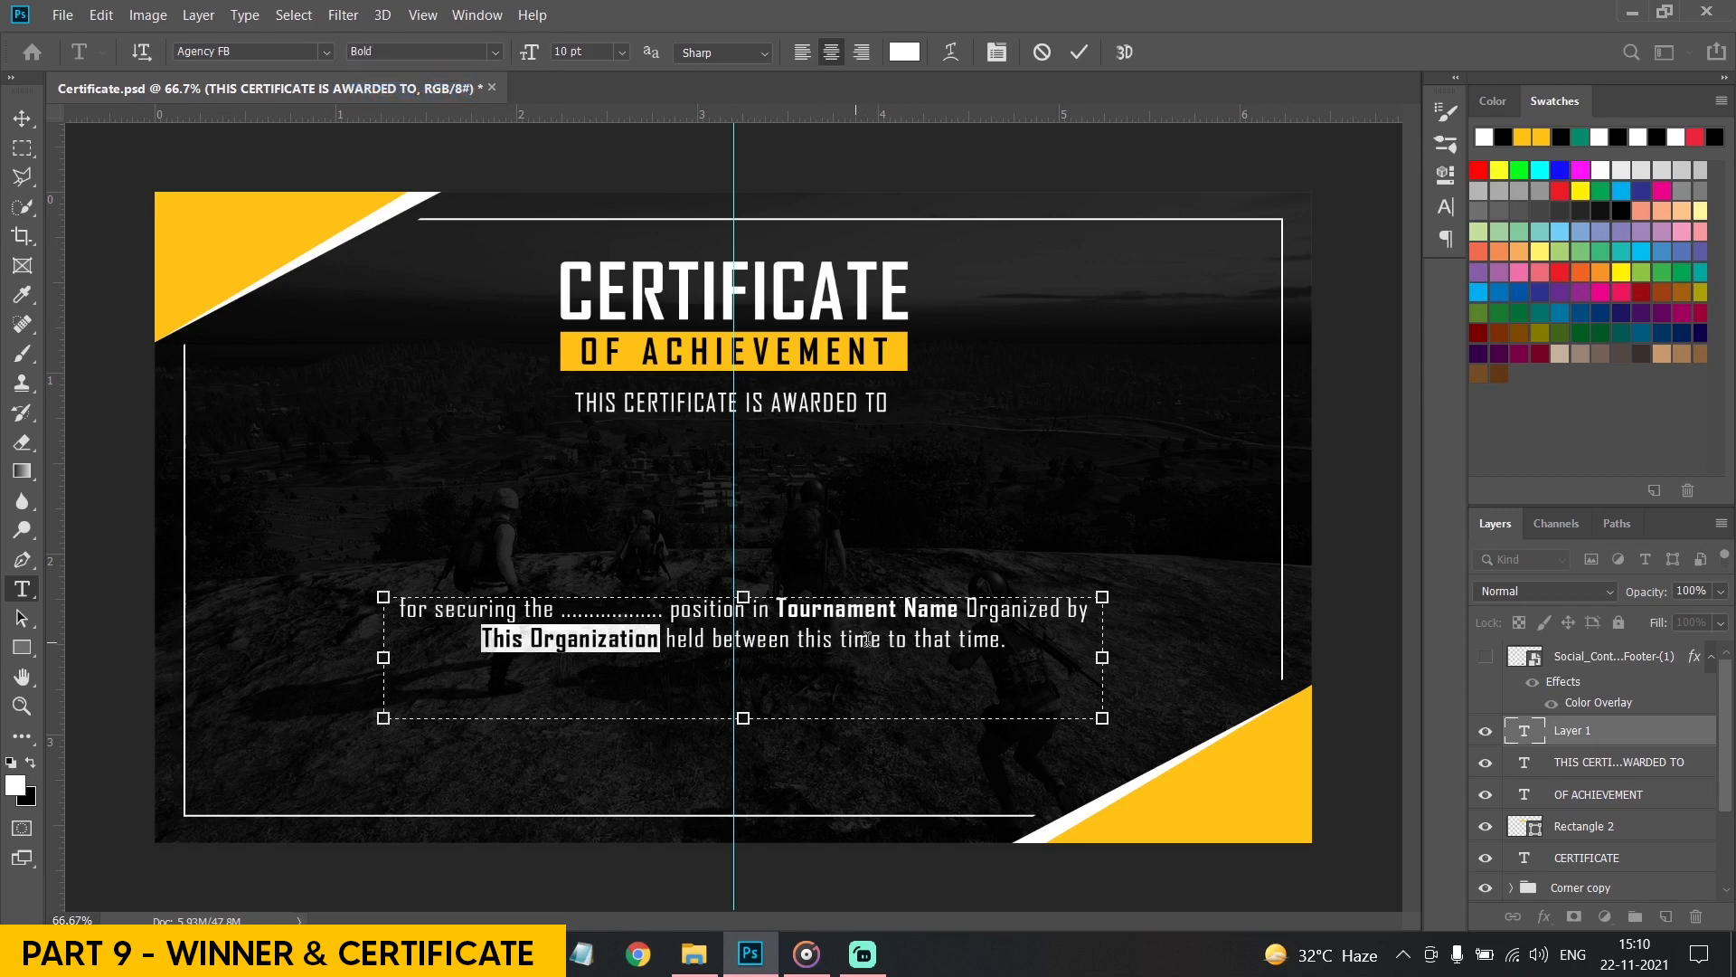
drag(1007, 639, 810, 631)
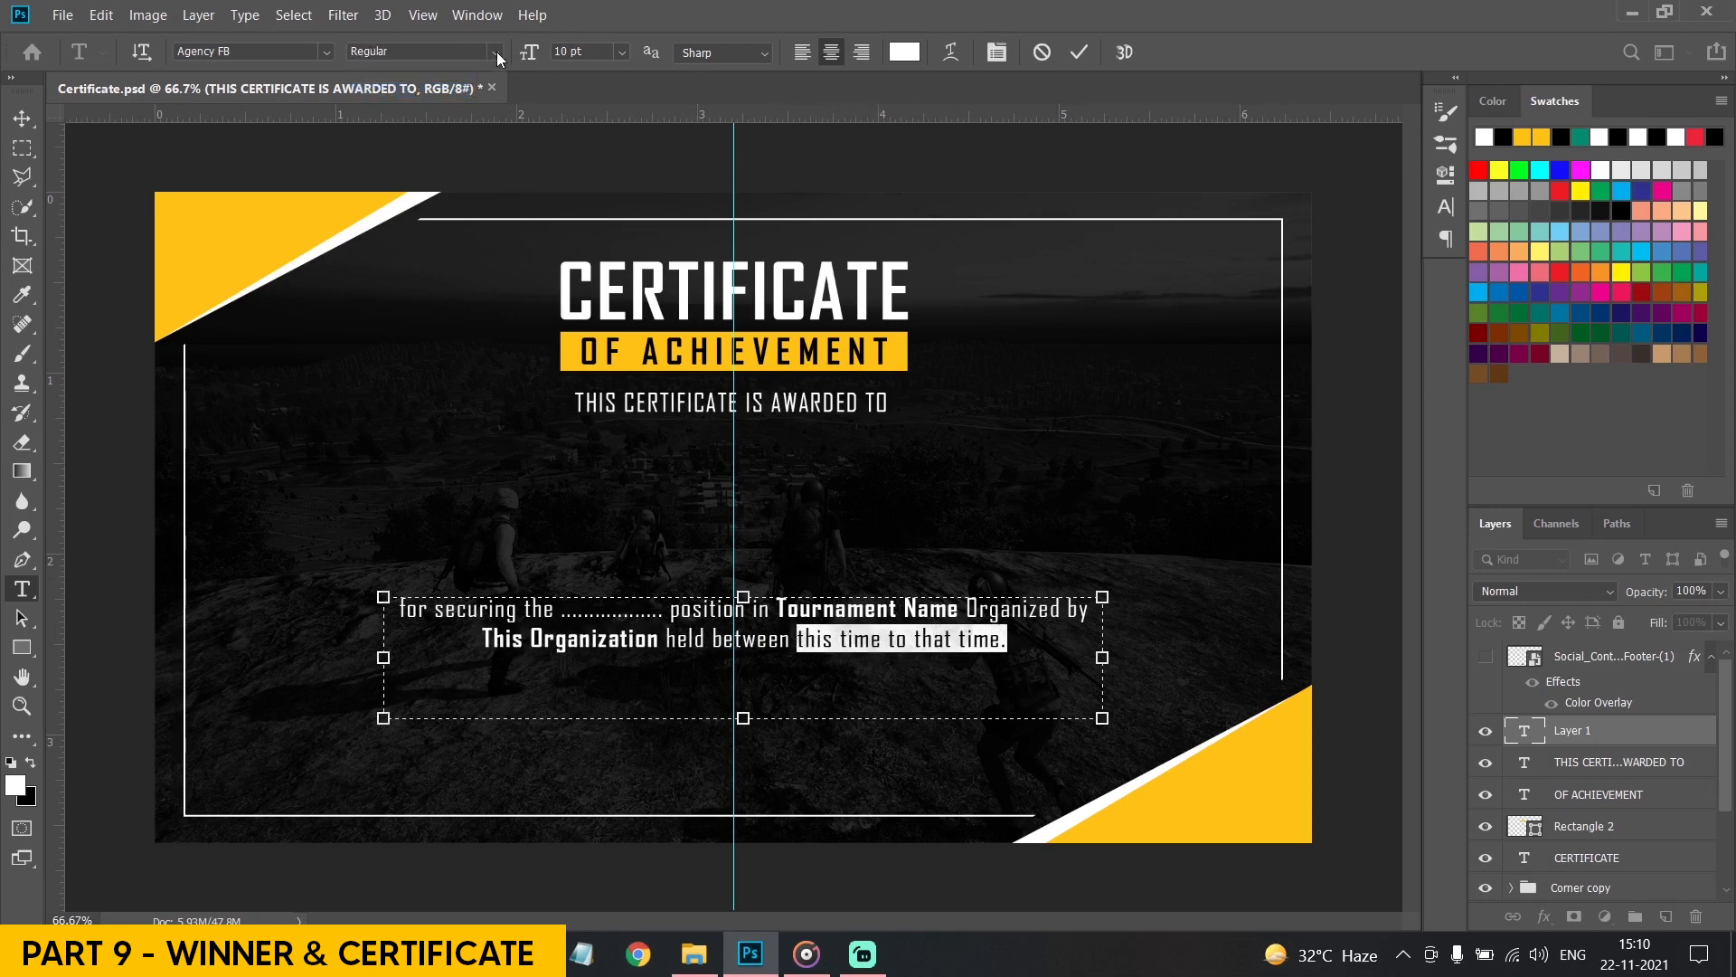
click(494, 51)
click(407, 86)
Colour the three bold phrases in the paragraph yellow, matching the corner accents
click(873, 606)
drag(778, 608, 958, 604)
click(1523, 137)
drag(474, 639, 664, 639)
click(1483, 137)
drag(791, 638, 274, 600)
click(1484, 137)
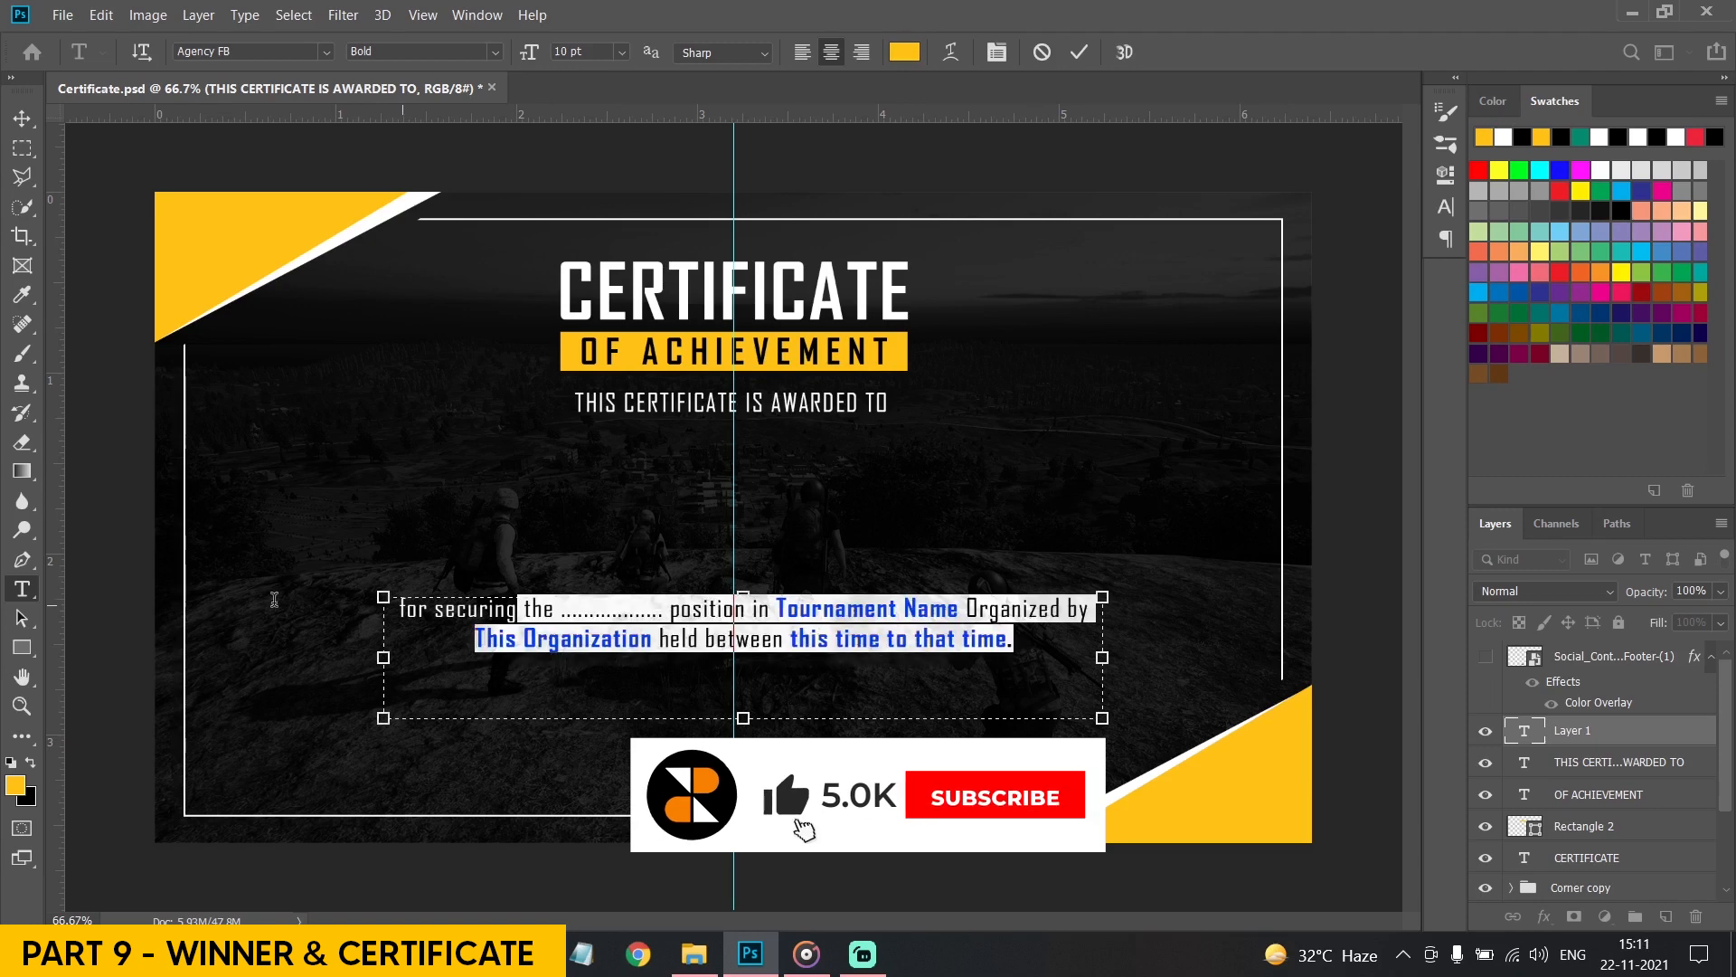
Apply All Caps to the whole paragraph, commit the text and save the document
click(997, 52)
click(1258, 264)
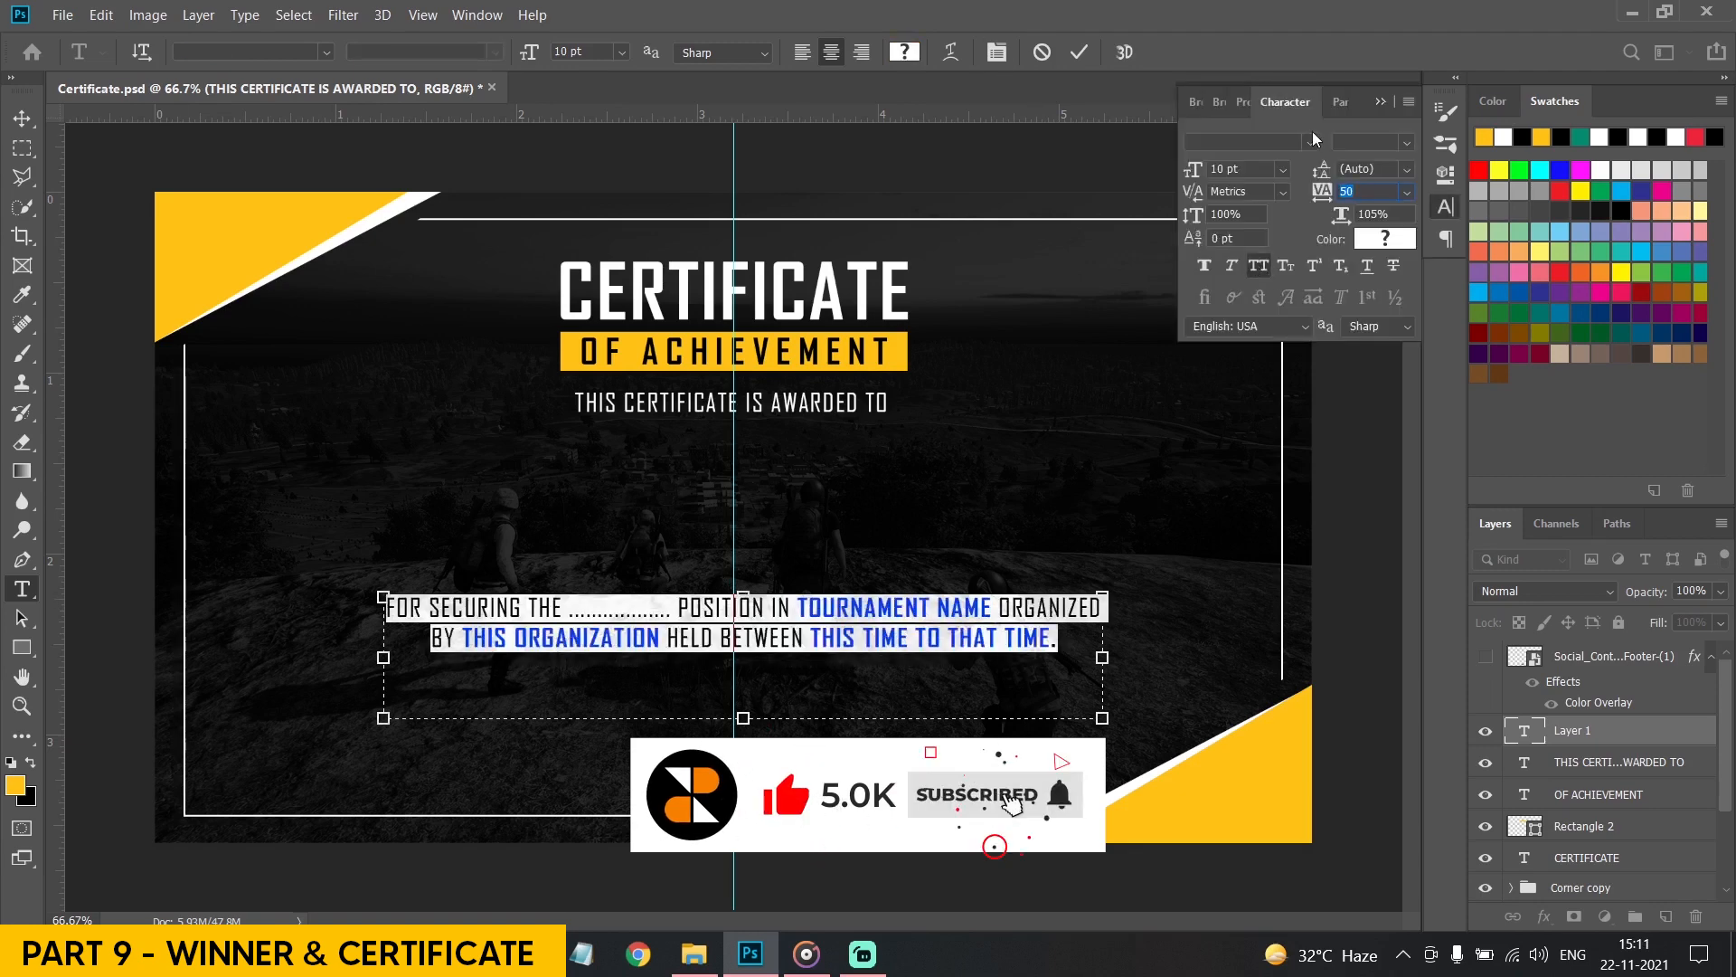
click(1381, 102)
click(411, 335)
key(ctrl+s)
Set the paragraph's font size to 9 pt and shorten its text box to about 0.35 in high
click(701, 617)
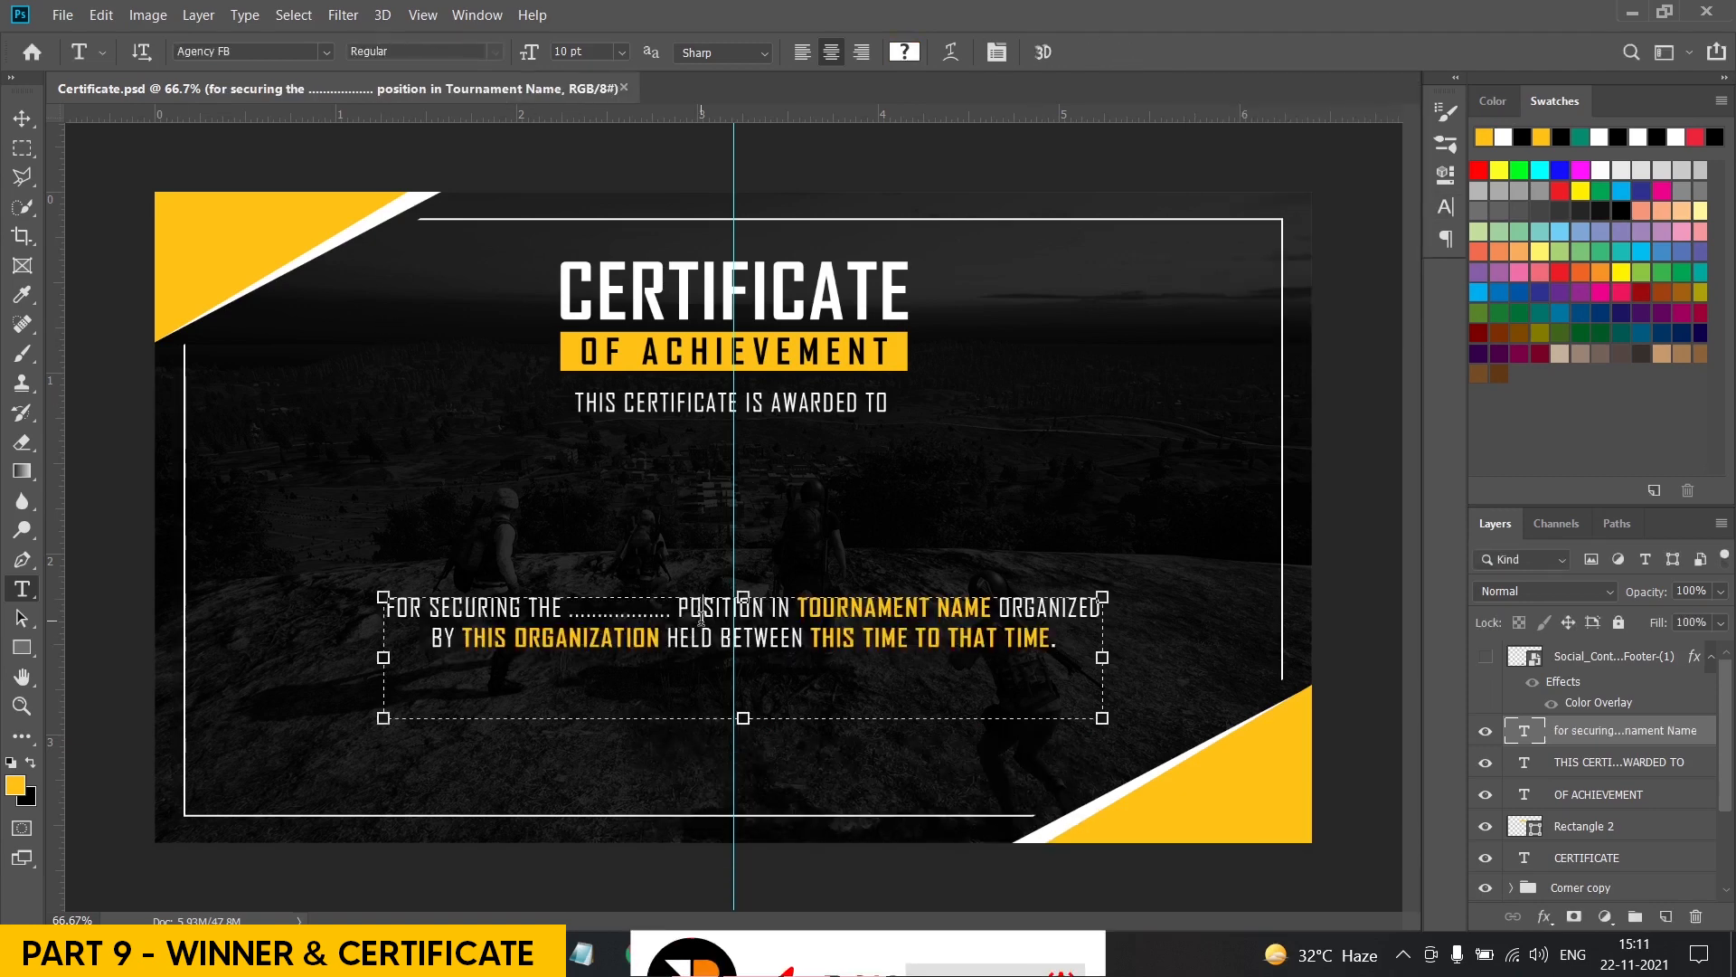
key(ctrl+a)
text(9)
key(Return)
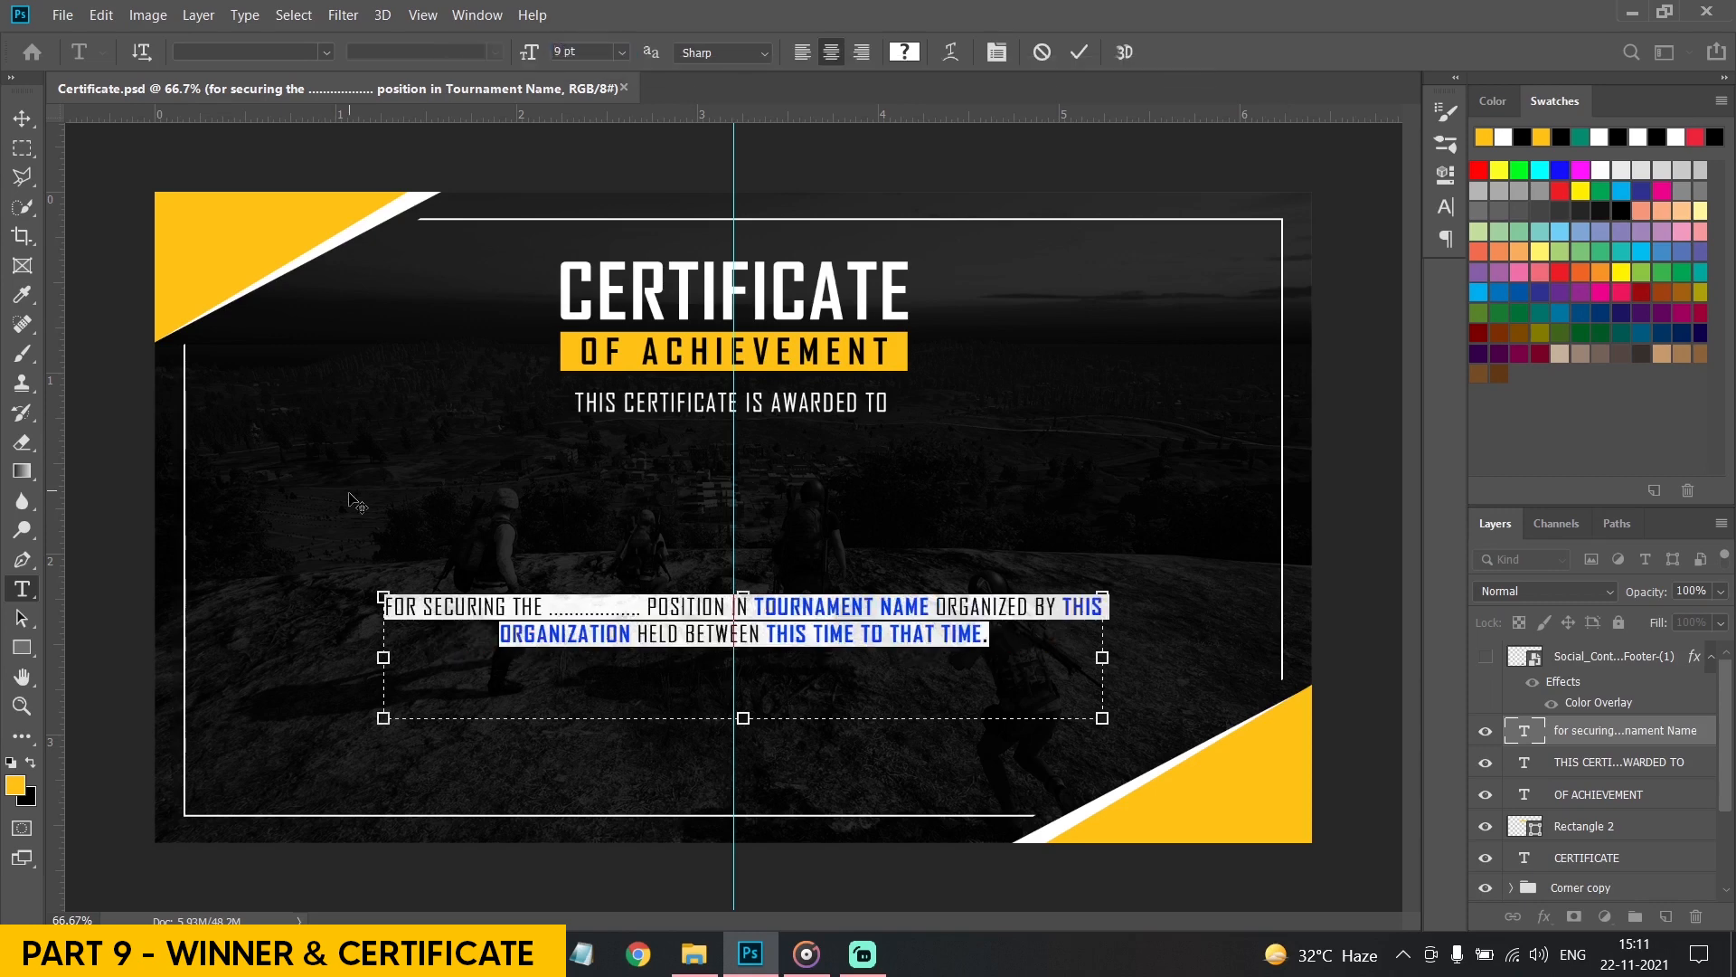
click(737, 692)
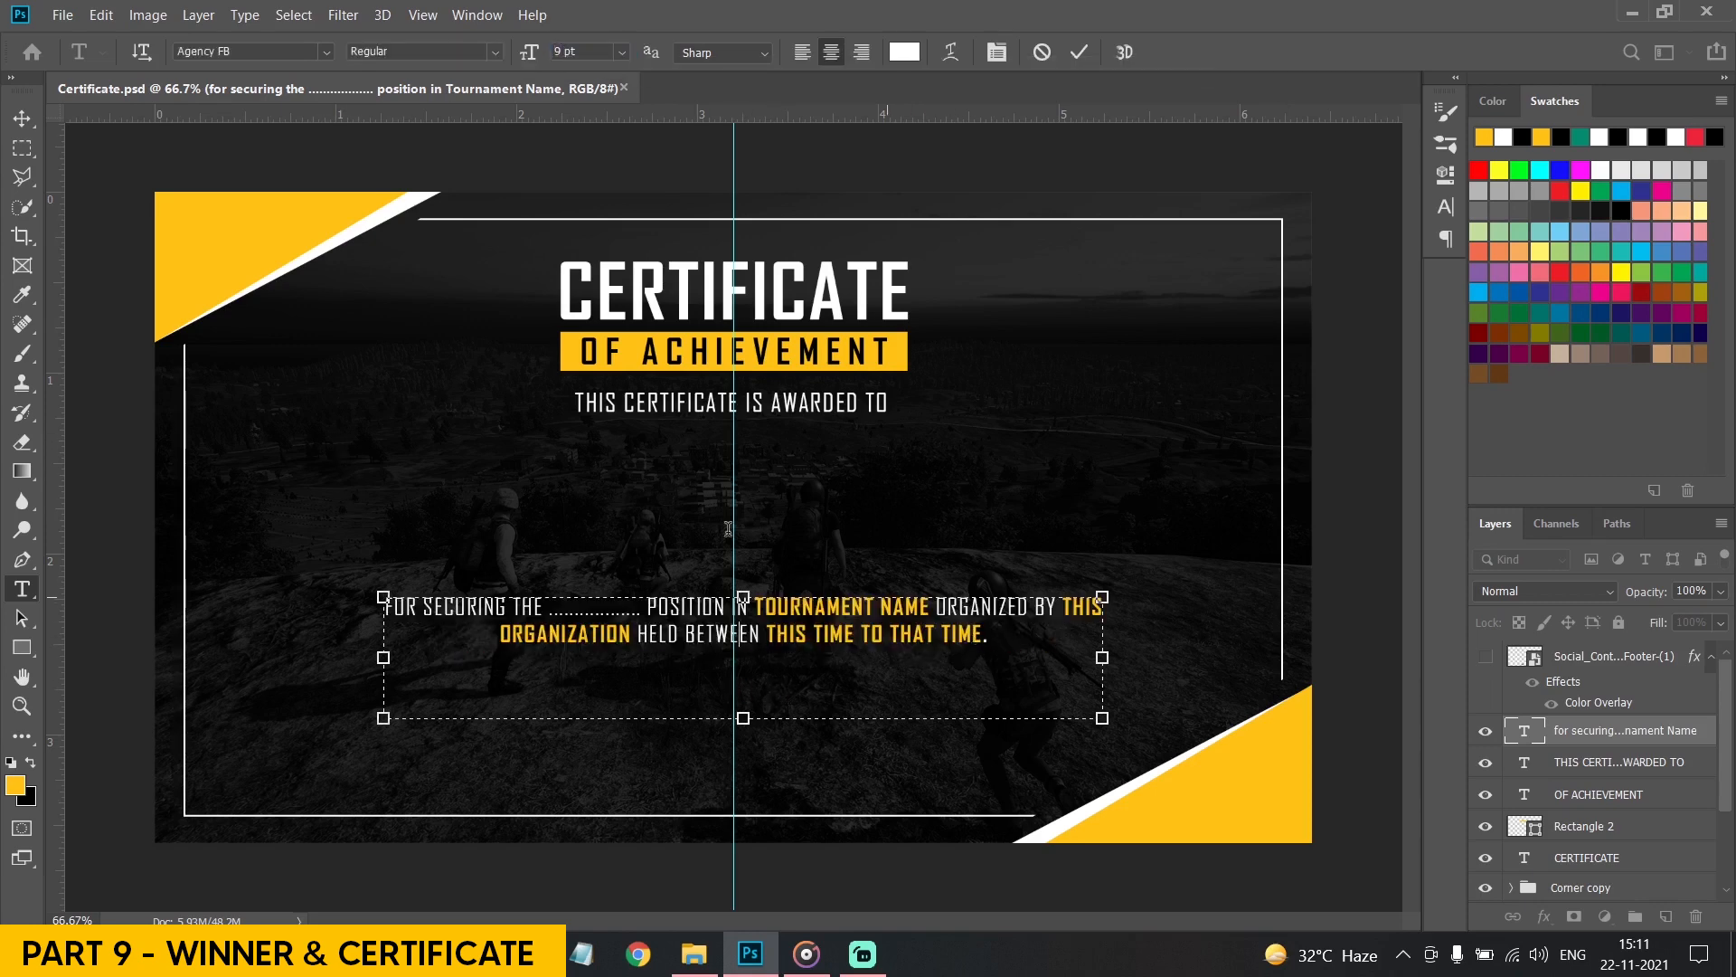
drag(743, 717, 743, 658)
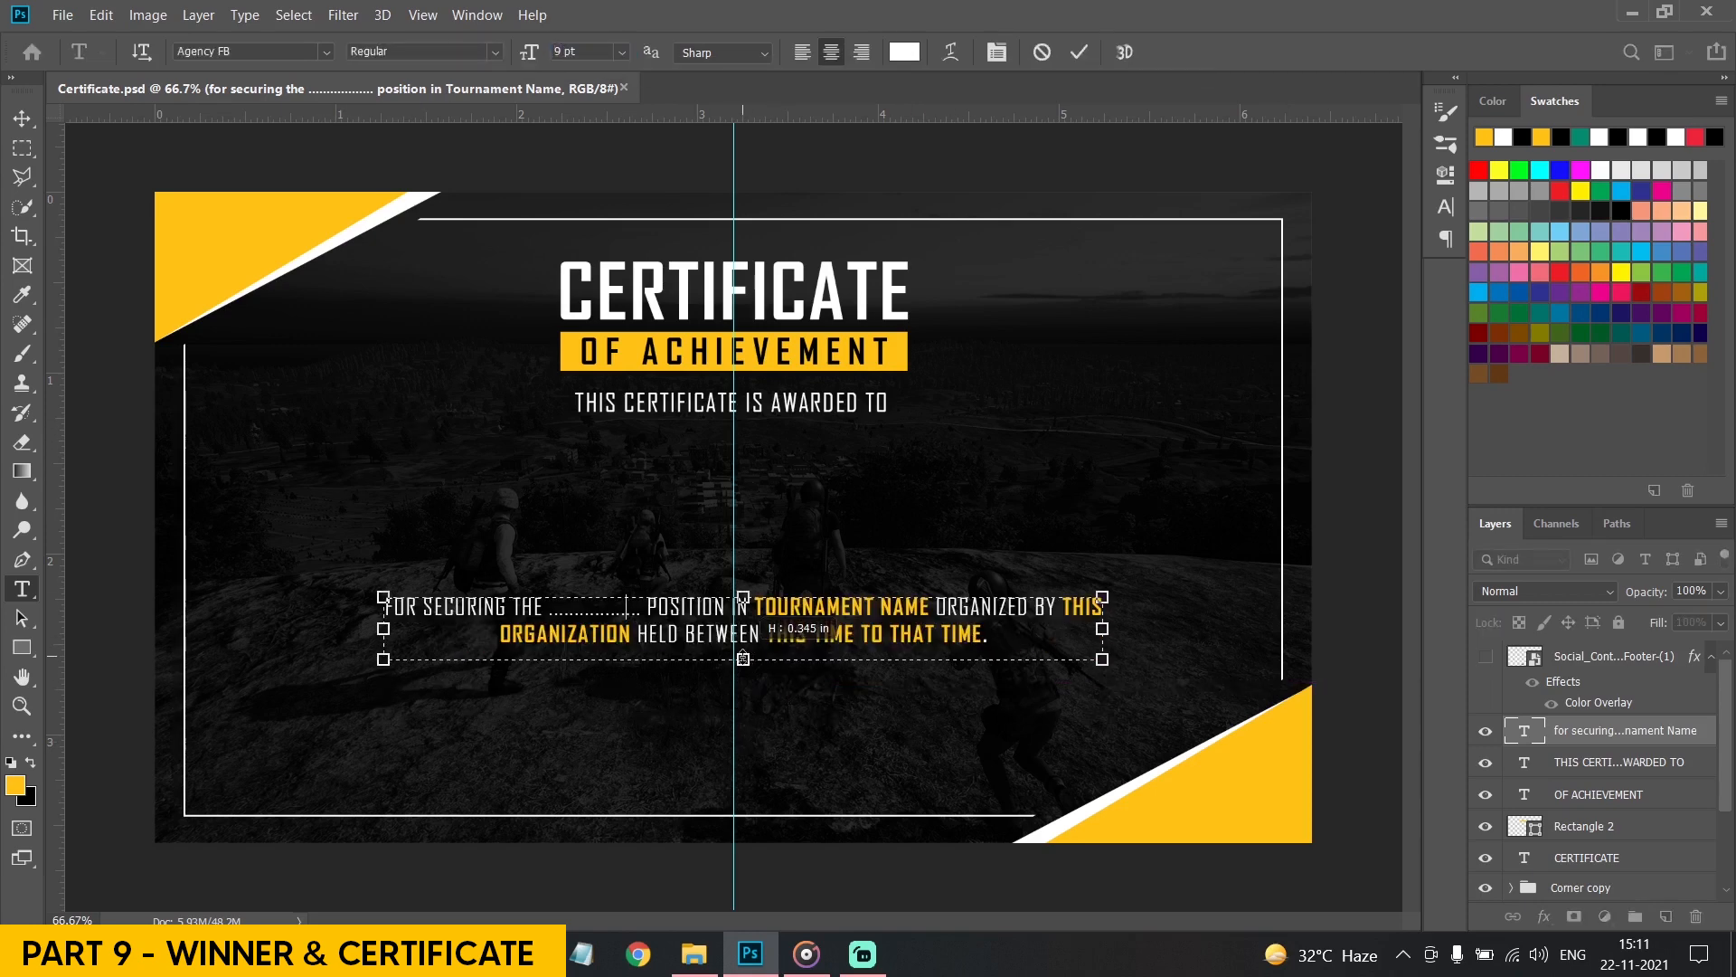
click(330, 439)
Add a white, centred line of dots above the award paragraph in Agency FB Bold
click(733, 569)
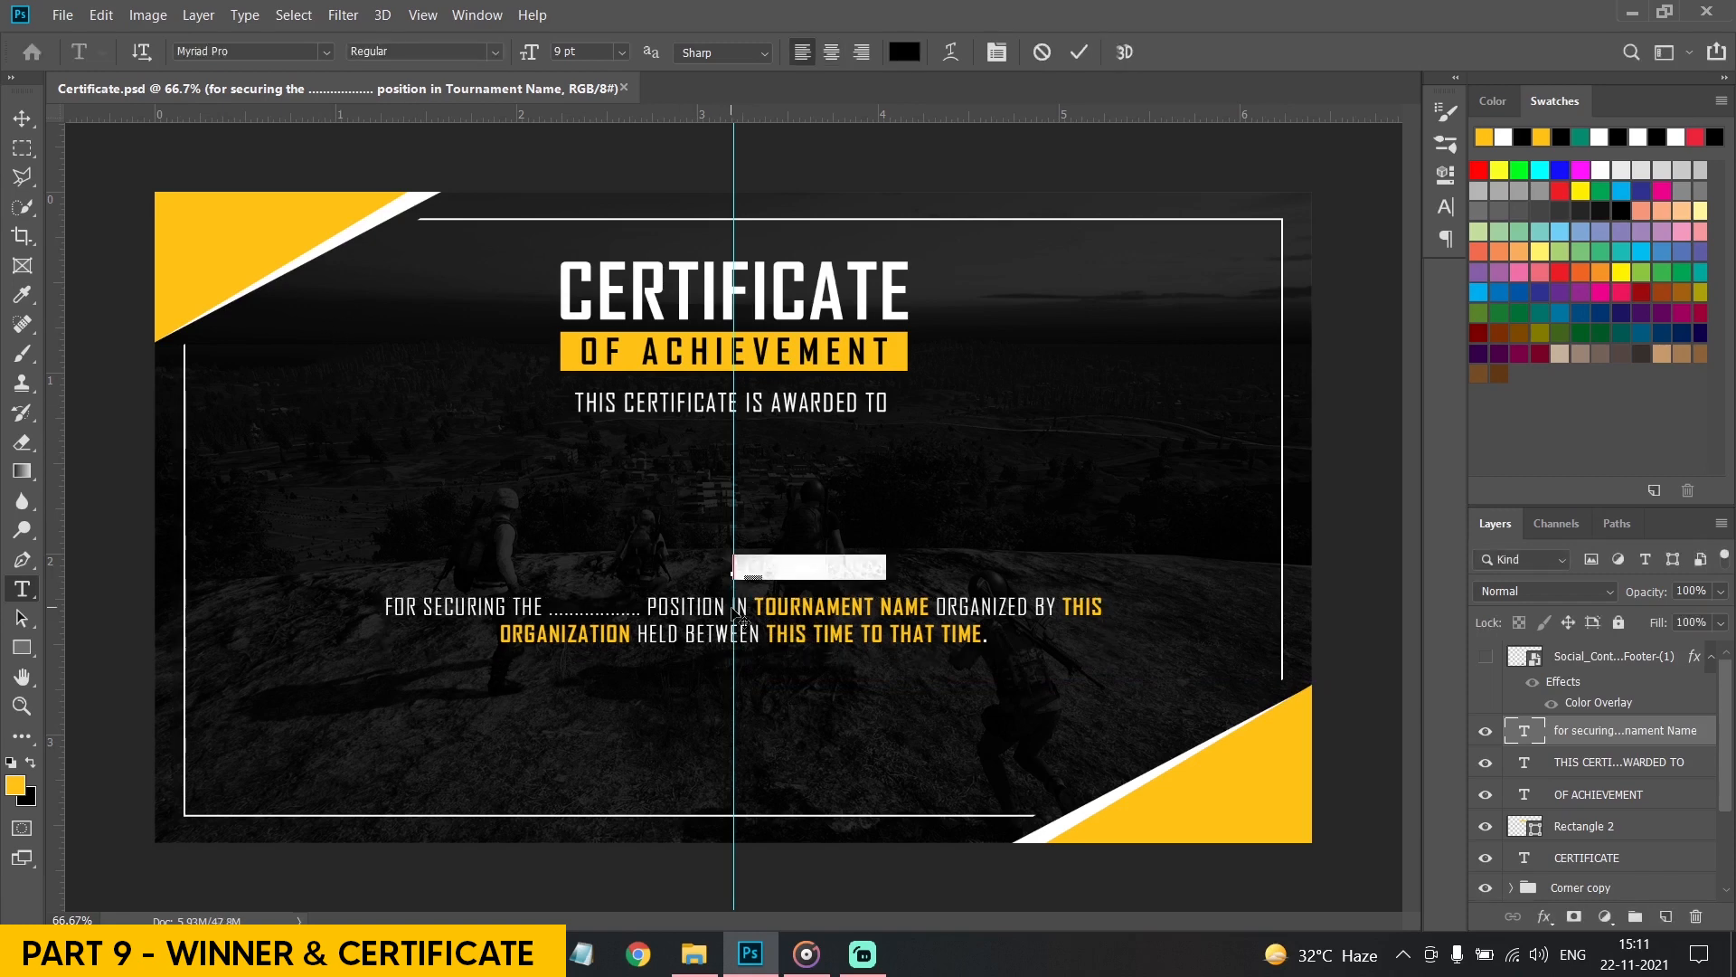
click(1599, 166)
key(BackSpace)
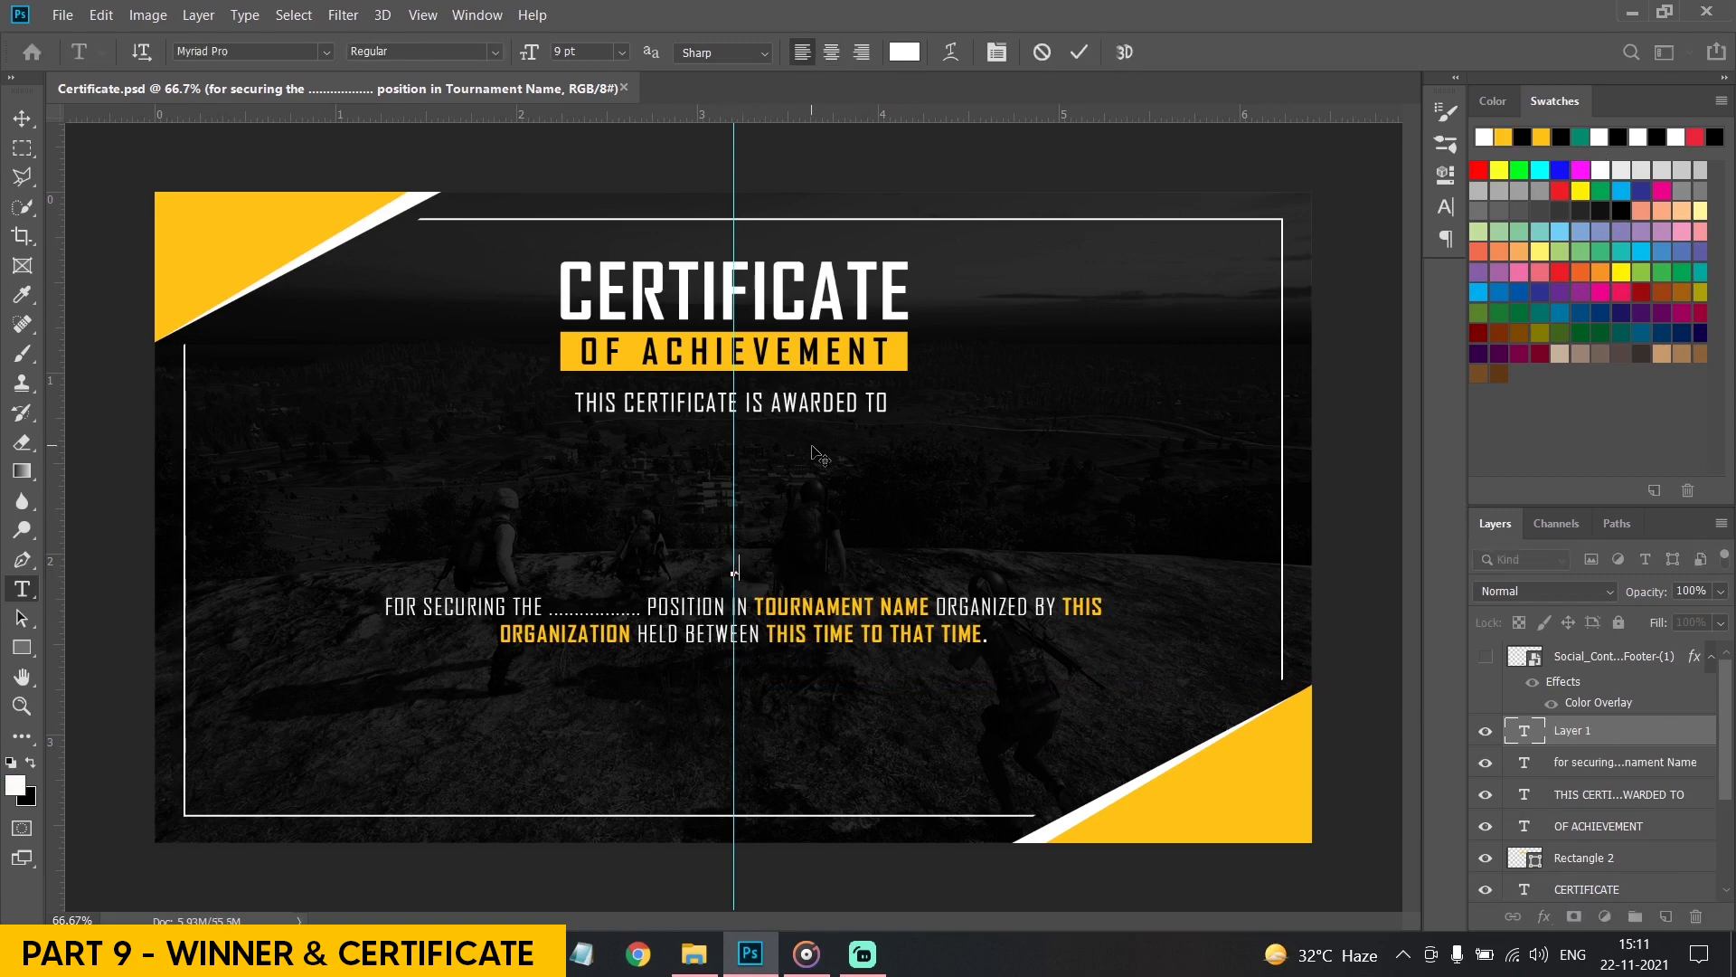
text(..........................................)
key(ctrl+a)
click(831, 51)
click(226, 52)
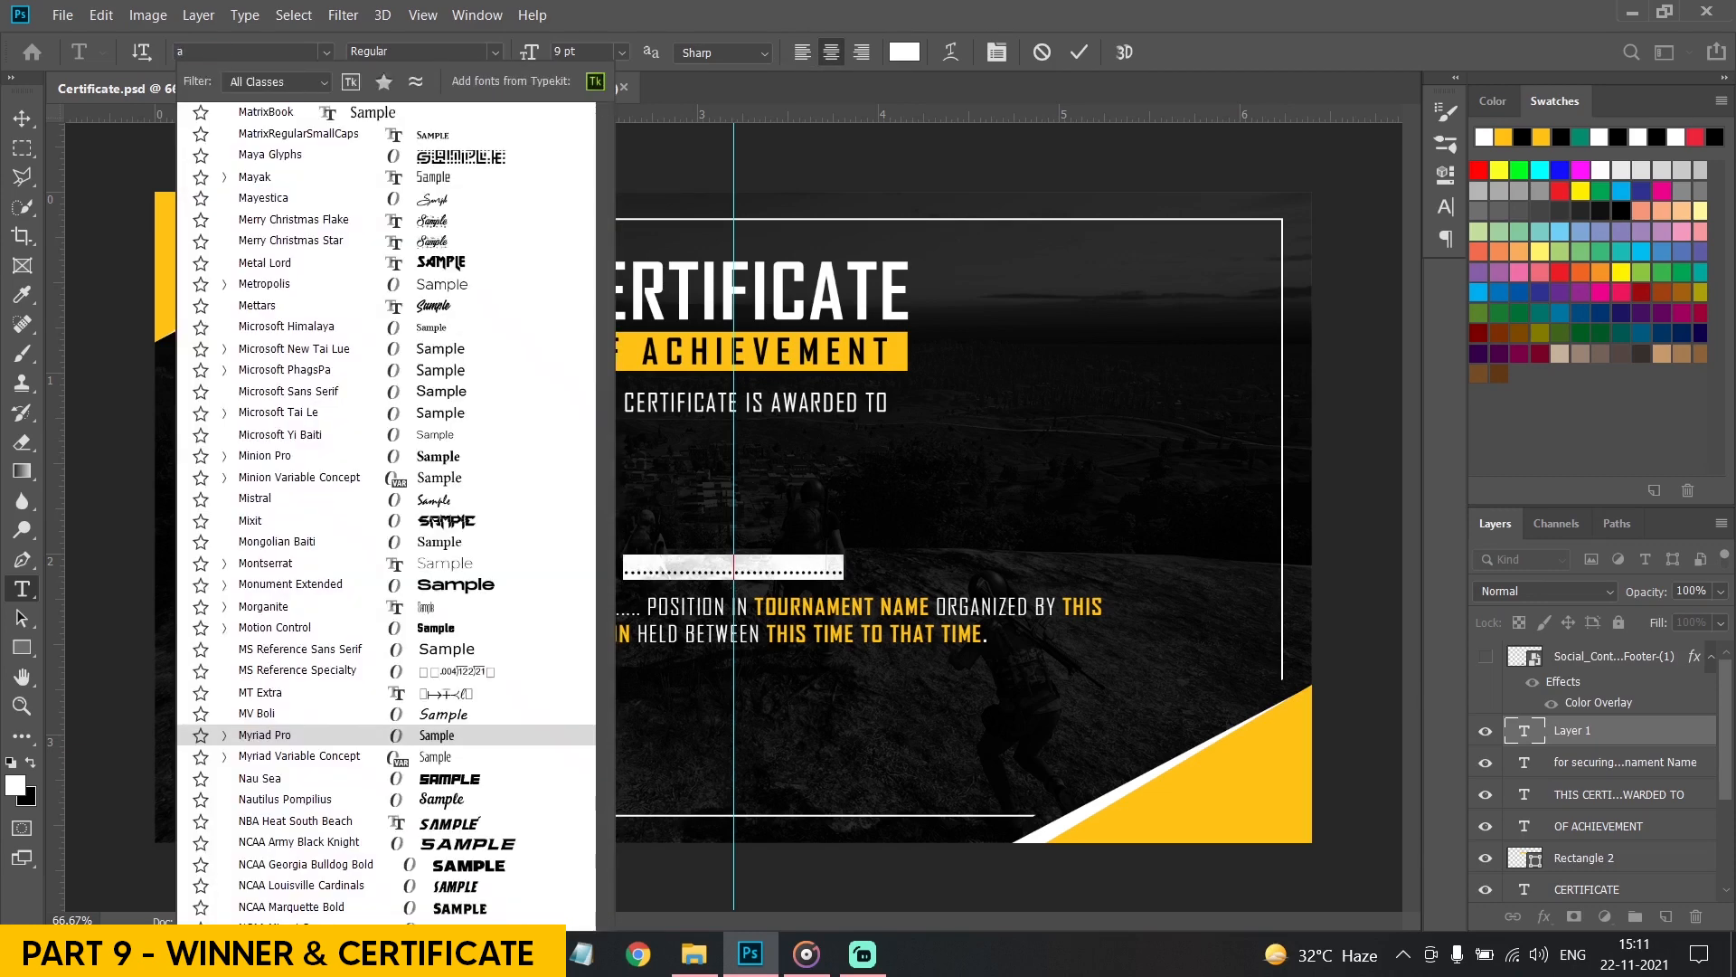
text(agen)
click(298, 142)
Lengthen the dotted line by pasting two copies of its dots and trimming the excess from the end
key(ctrl+c)
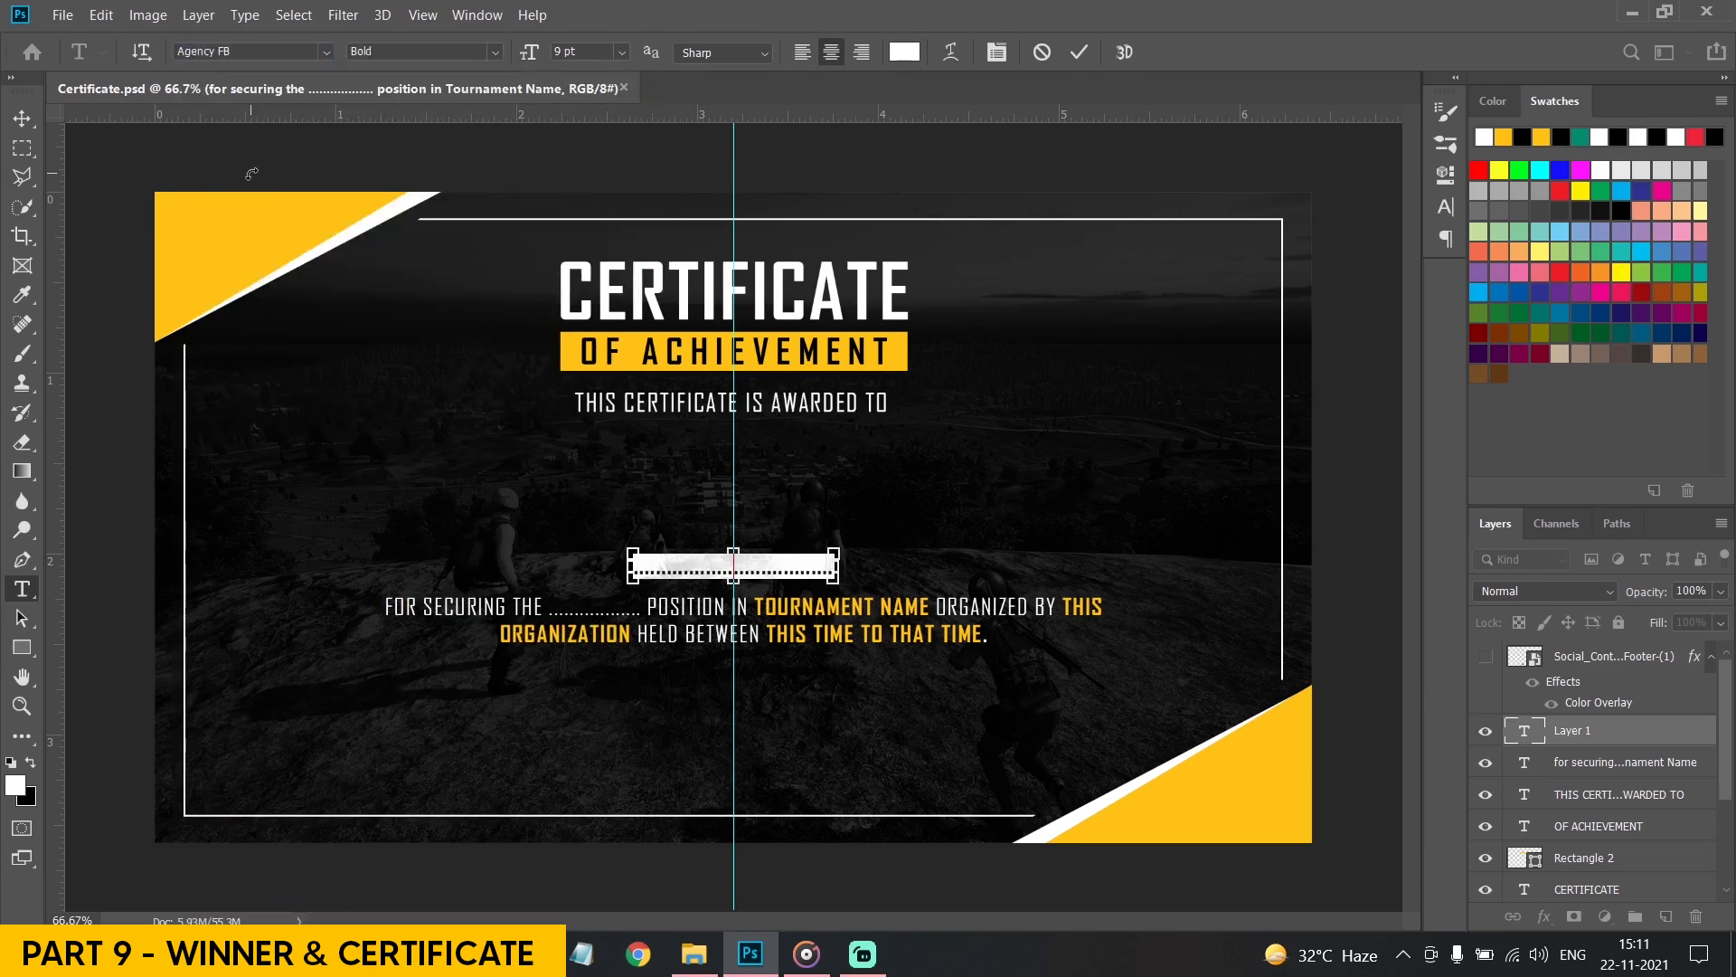
key(Right)
key(ctrl+v)
key(ctrl+v)
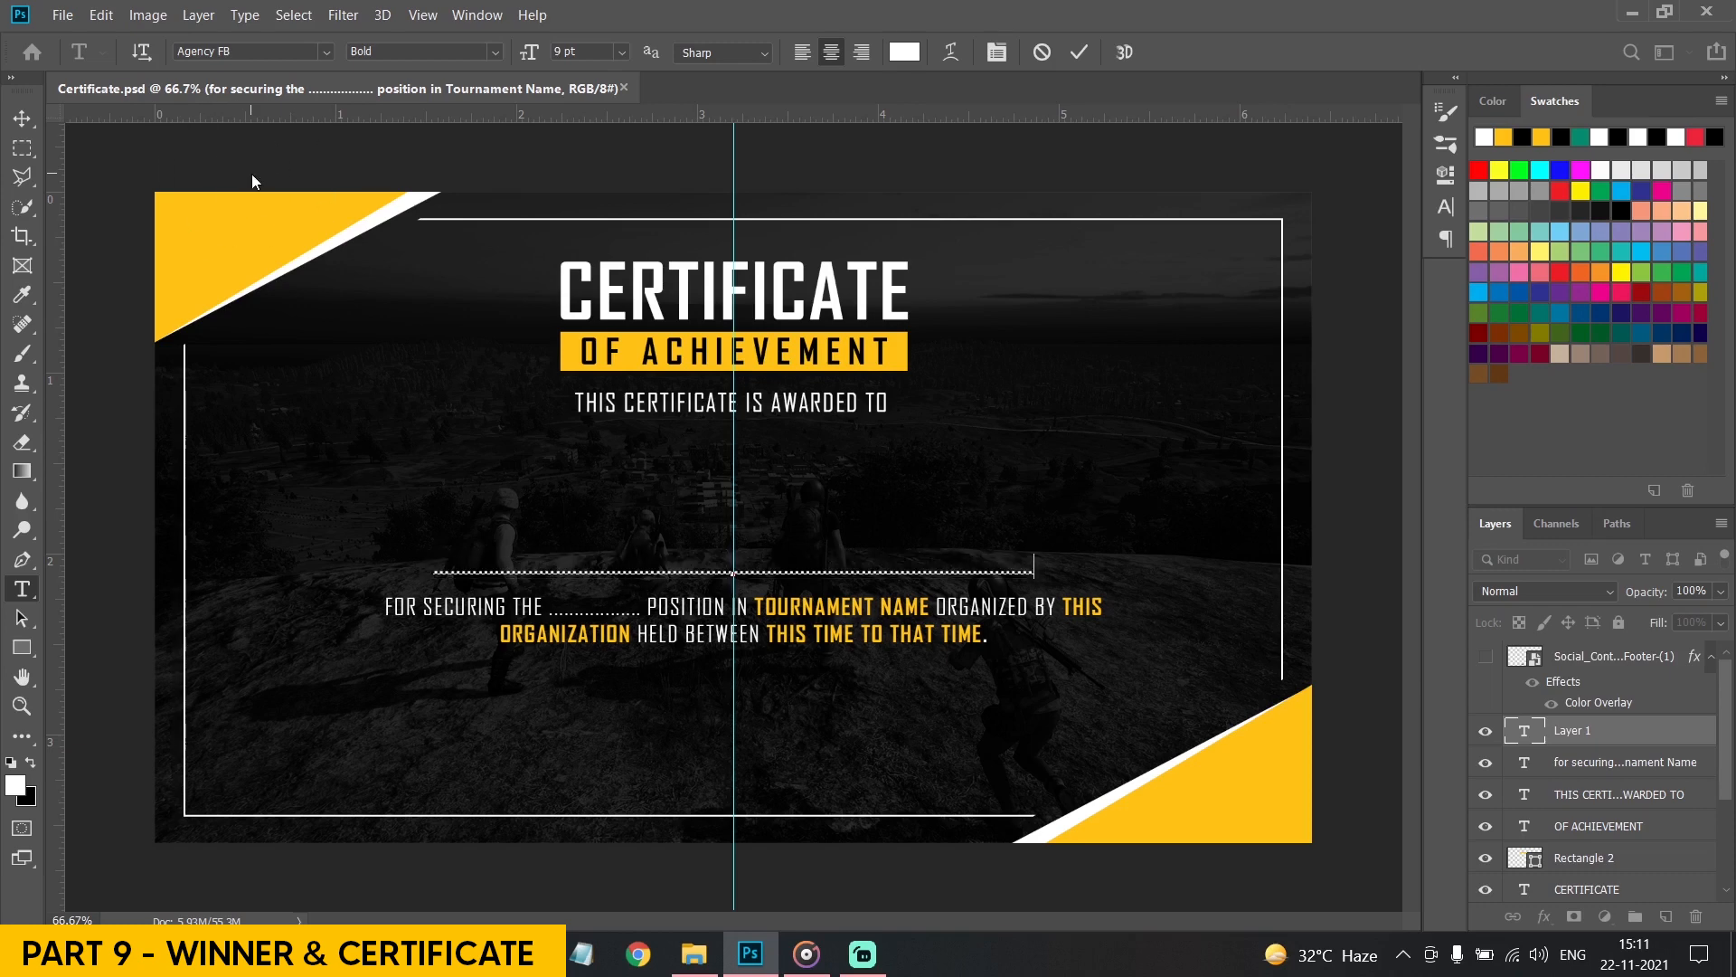
key(BackSpace)
key(BackSpace)
key(BackSpace)
key(BackSpace)
key(BackSpace)
key(BackSpace)
key(BackSpace)
key(BackSpace)
key(BackSpace)
key(BackSpace)
key(BackSpace)
key(BackSpace)
key(BackSpace)
key(BackSpace)
key(BackSpace)
key(BackSpace)
key(BackSpace)
key(BackSpace)
Set the dotted line's tracking to 100, delete the surplus dots at its end and commit the text
key(ctrl+a)
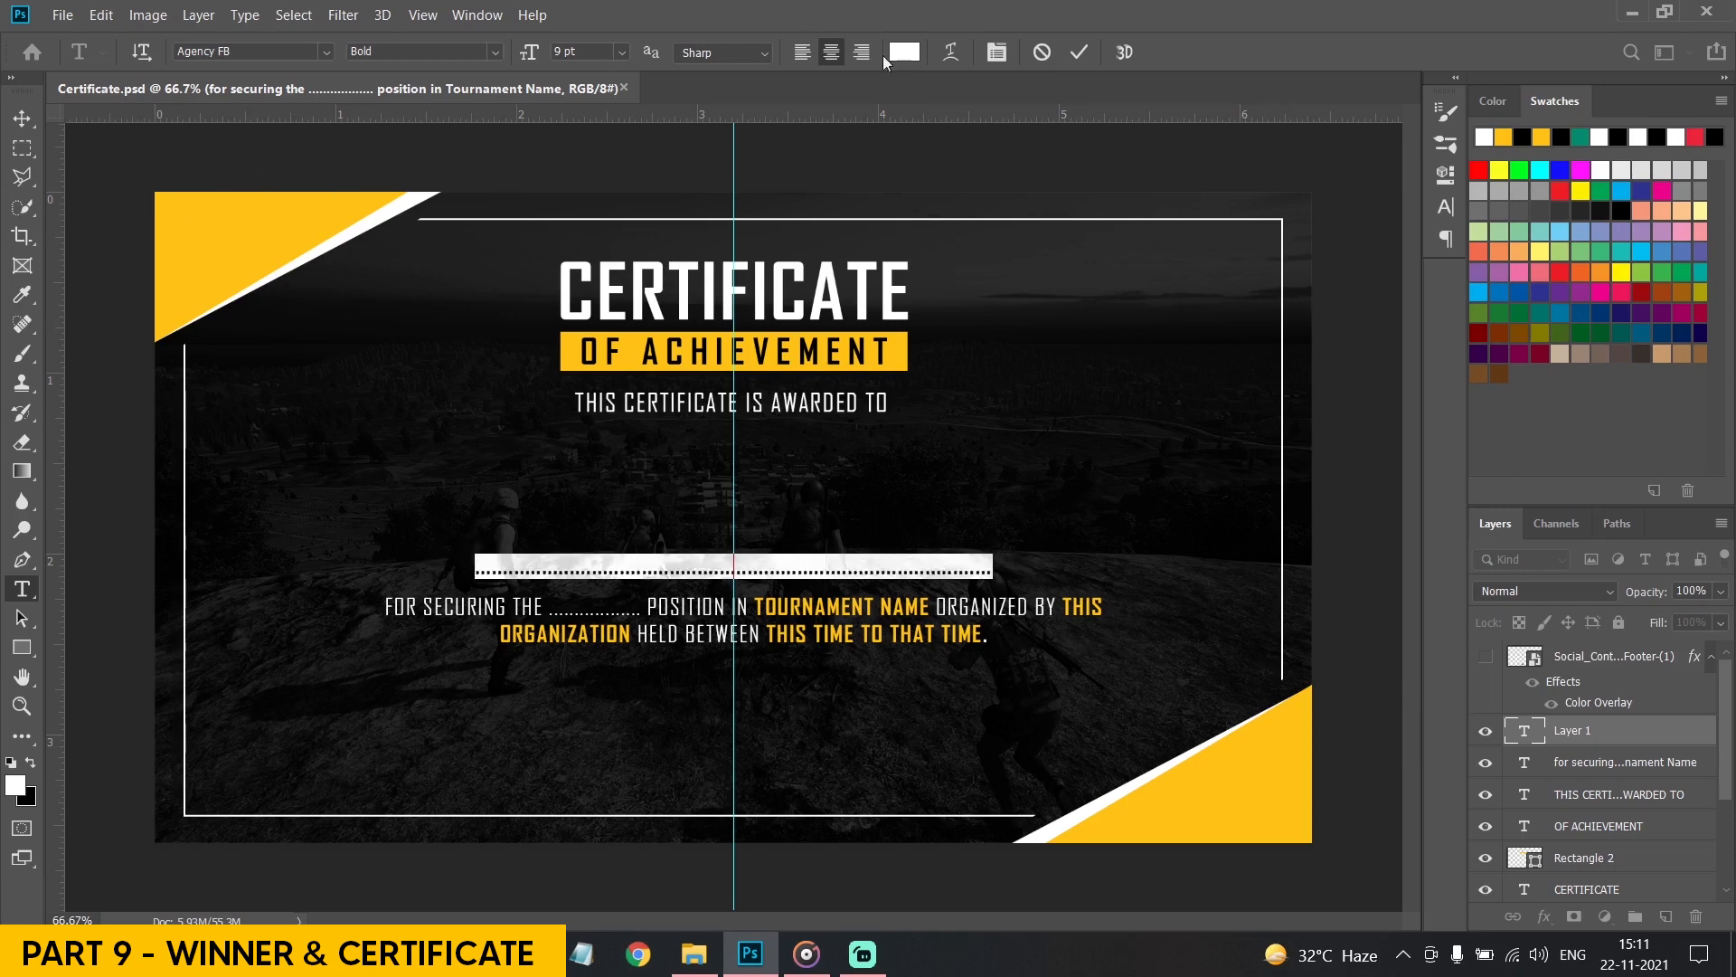
click(997, 52)
click(1407, 192)
click(1367, 444)
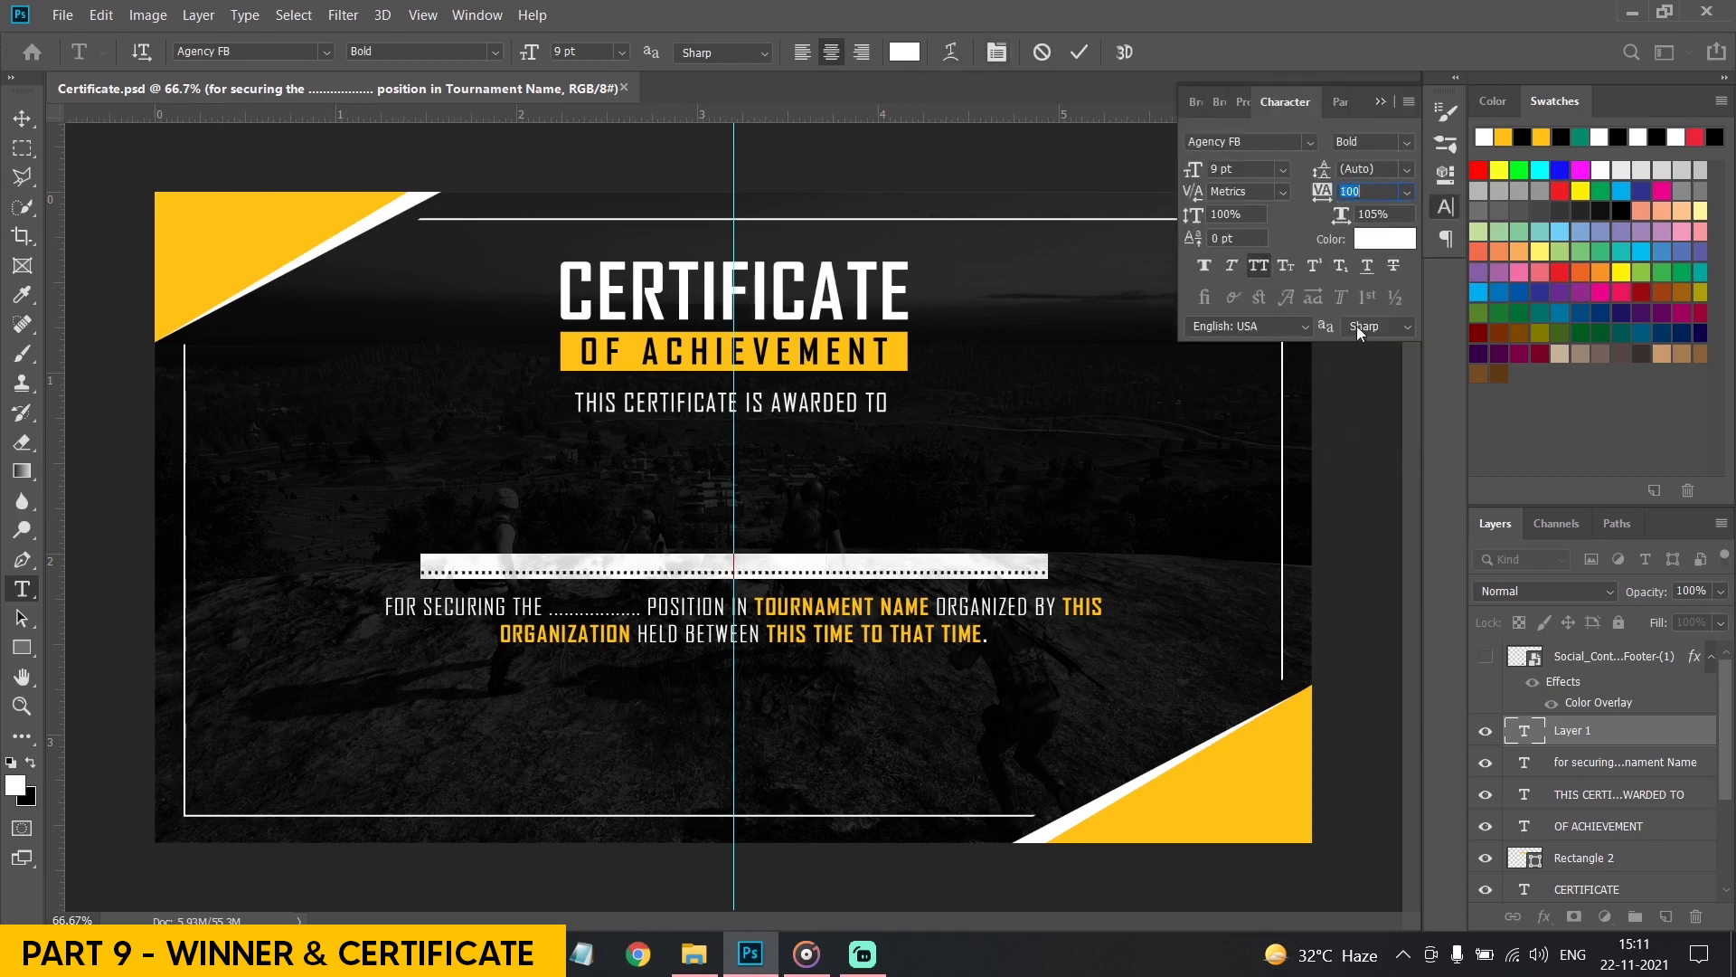
click(1380, 102)
double_click(1050, 569)
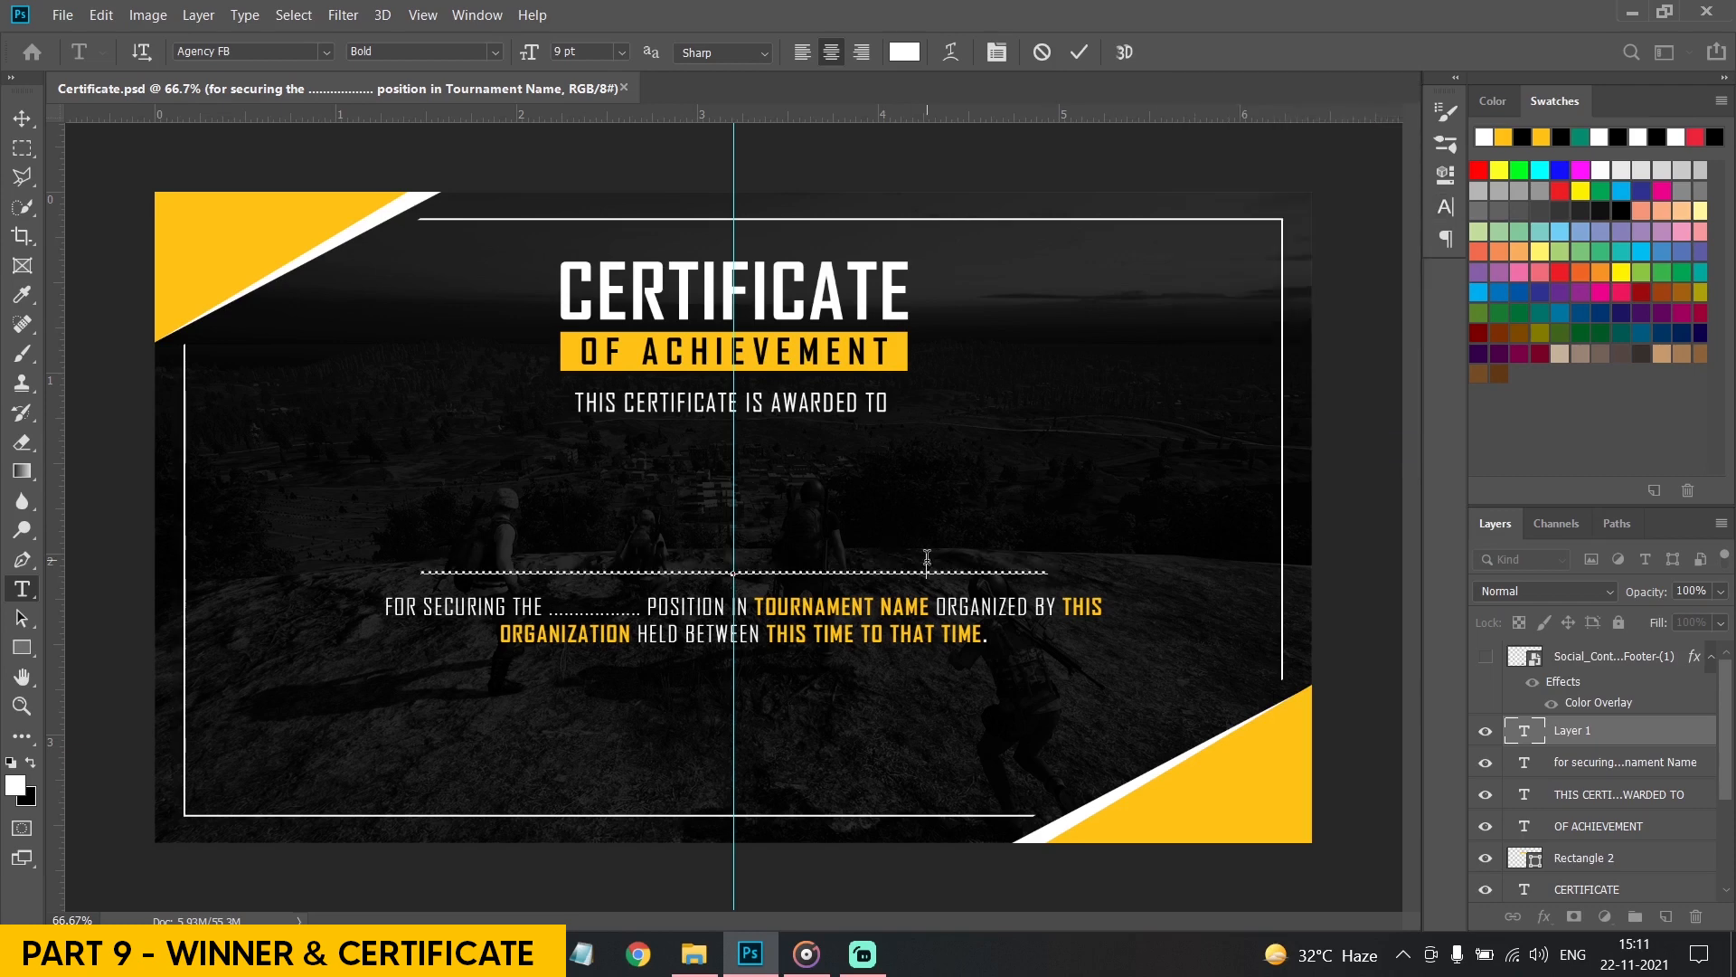
drag(928, 567, 1089, 568)
key(BackSpace)
key(ctrl+Return)
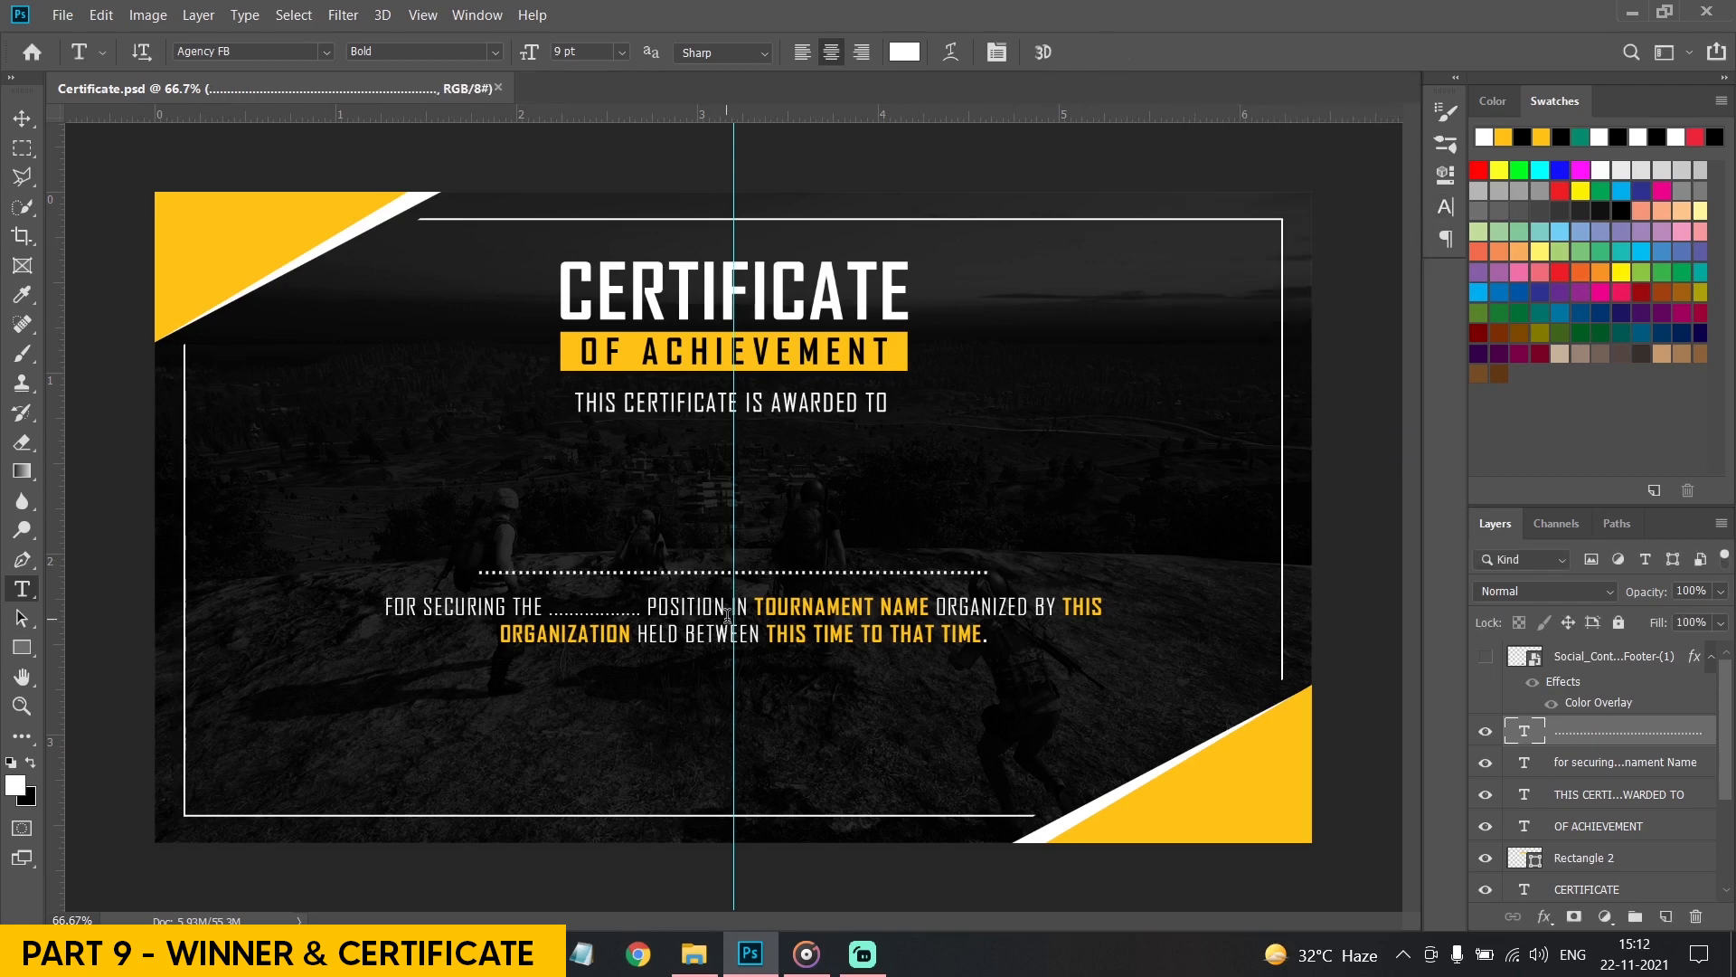
Move the dotted line and the award paragraph slightly down together
click(1601, 763)
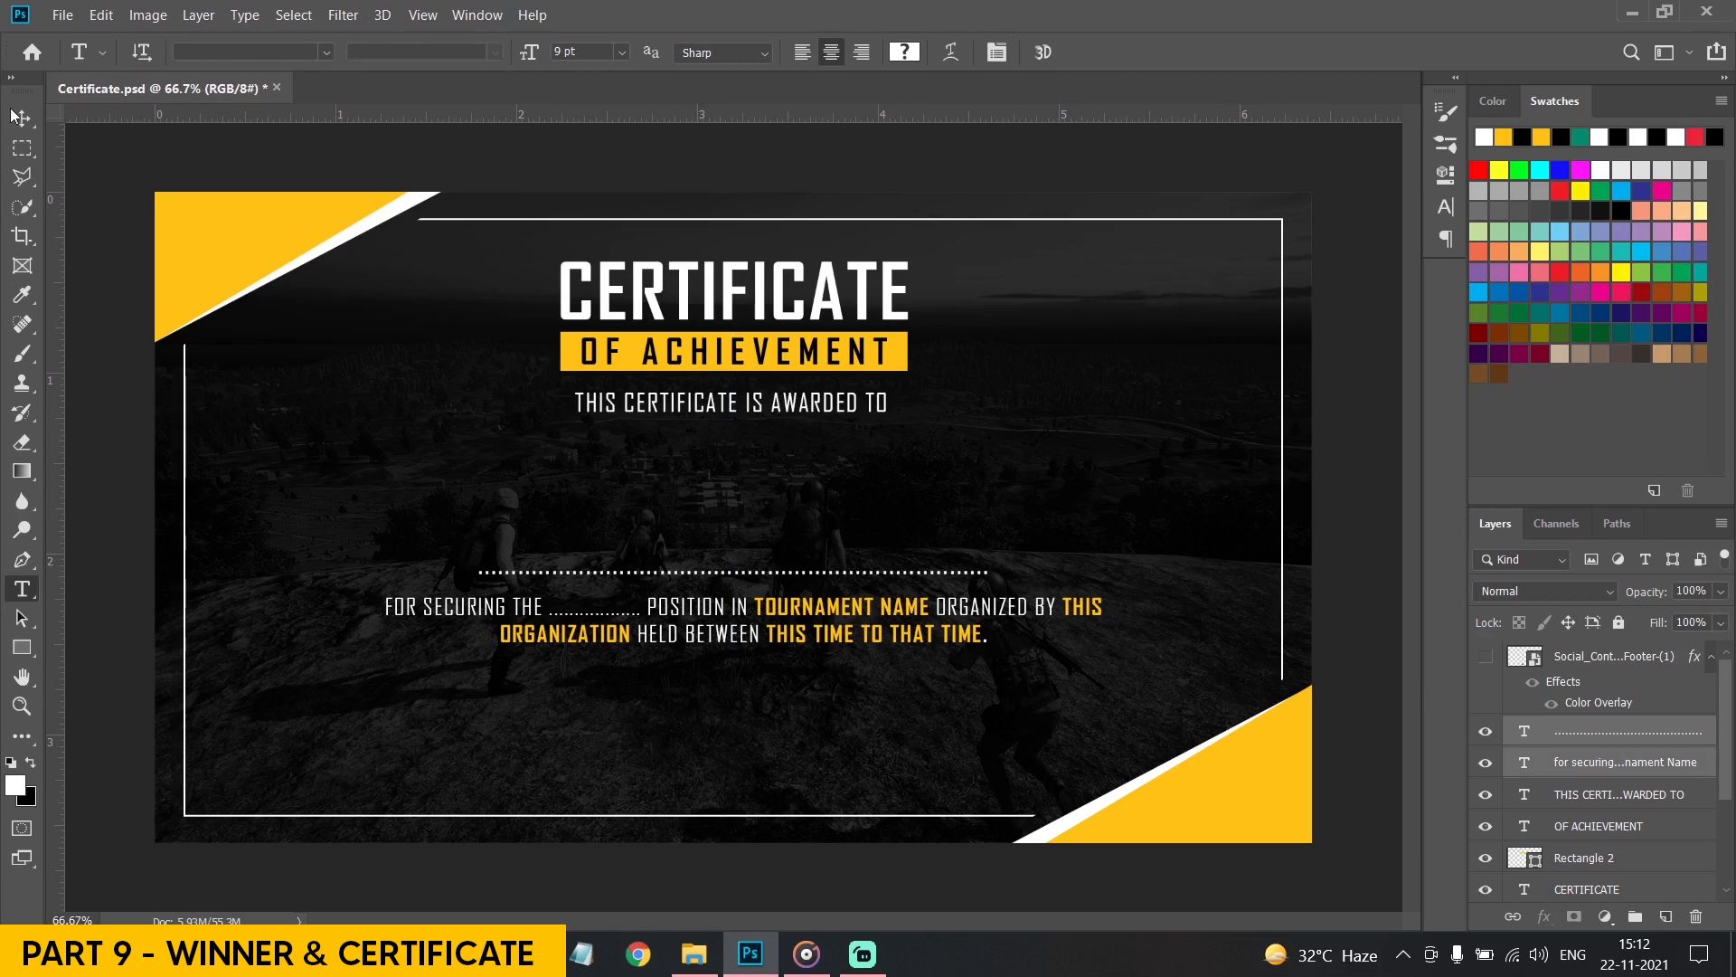
click(16, 117)
drag(783, 648, 780, 675)
Set the award paragraph's font size to 8 pt and commit the text
click(22, 588)
click(600, 660)
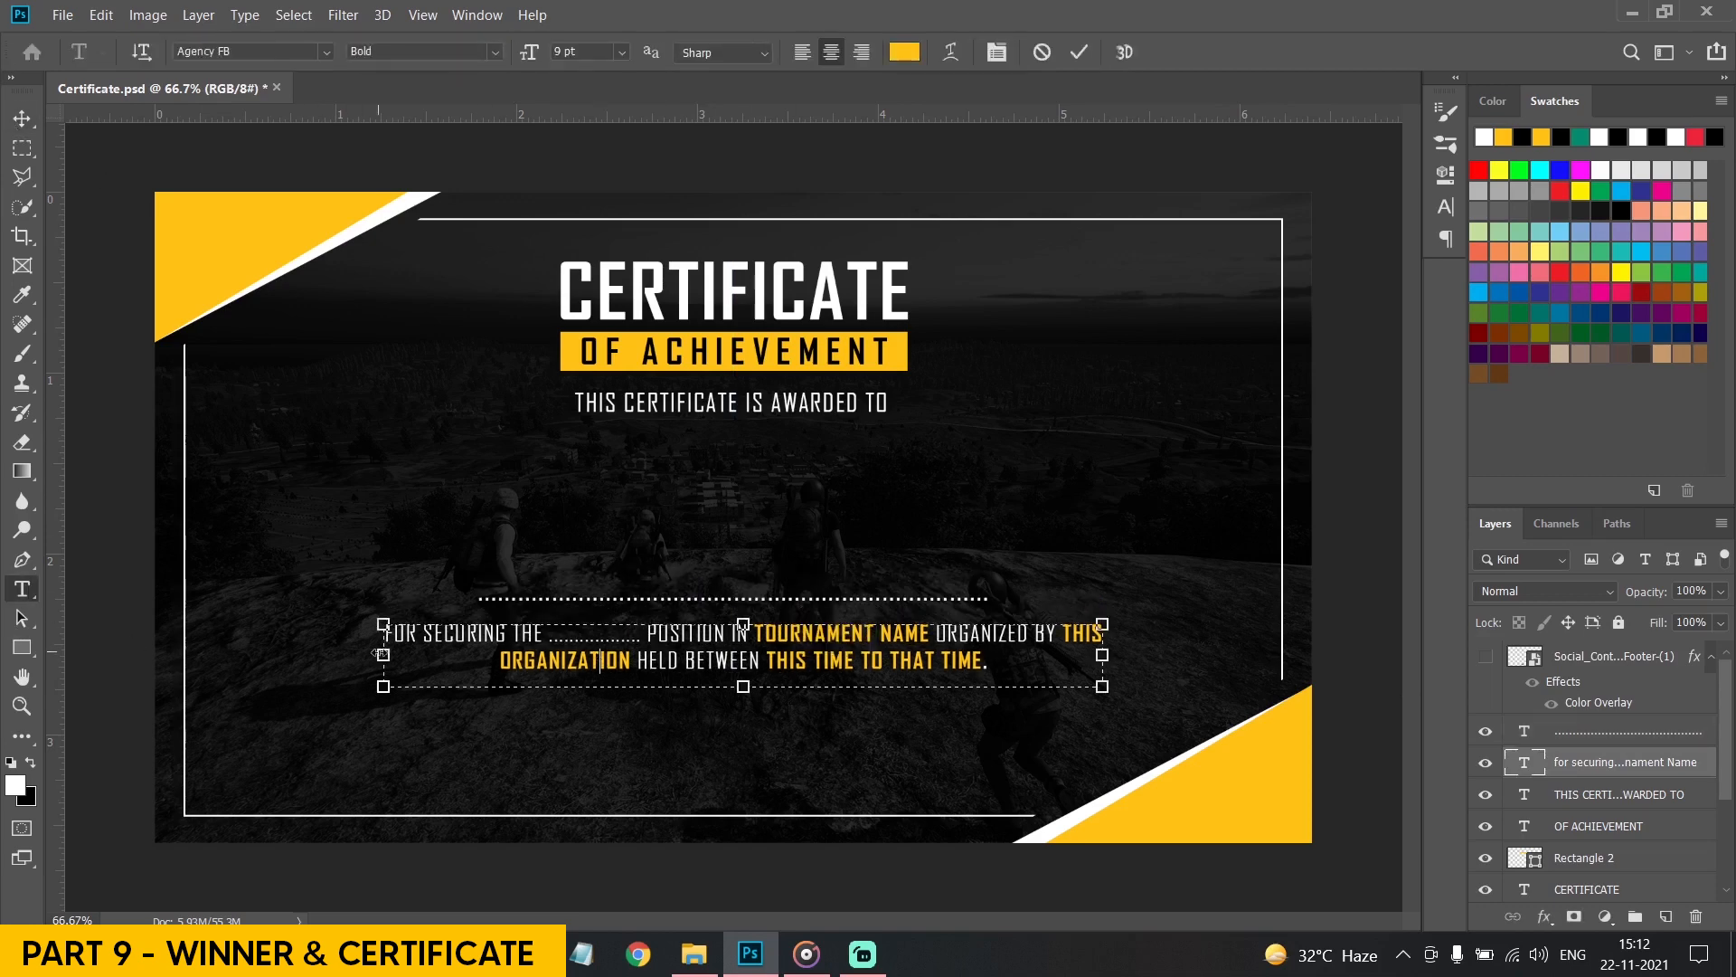
key(ctrl+a)
click(621, 51)
click(590, 119)
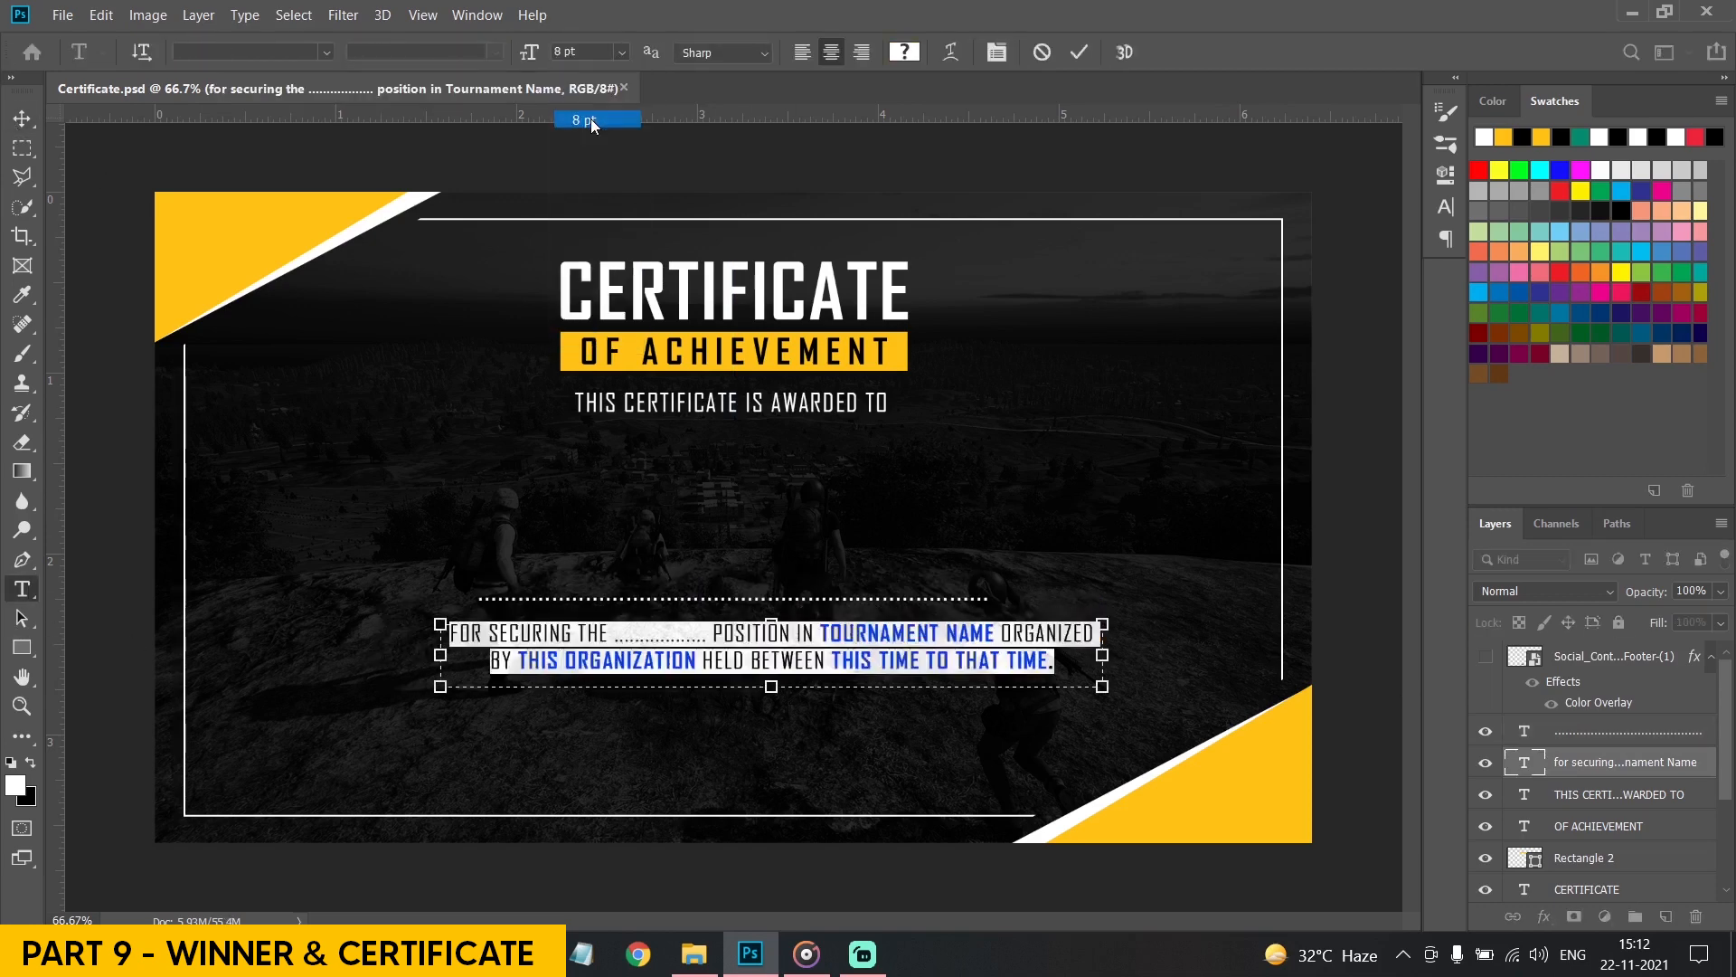
click(384, 345)
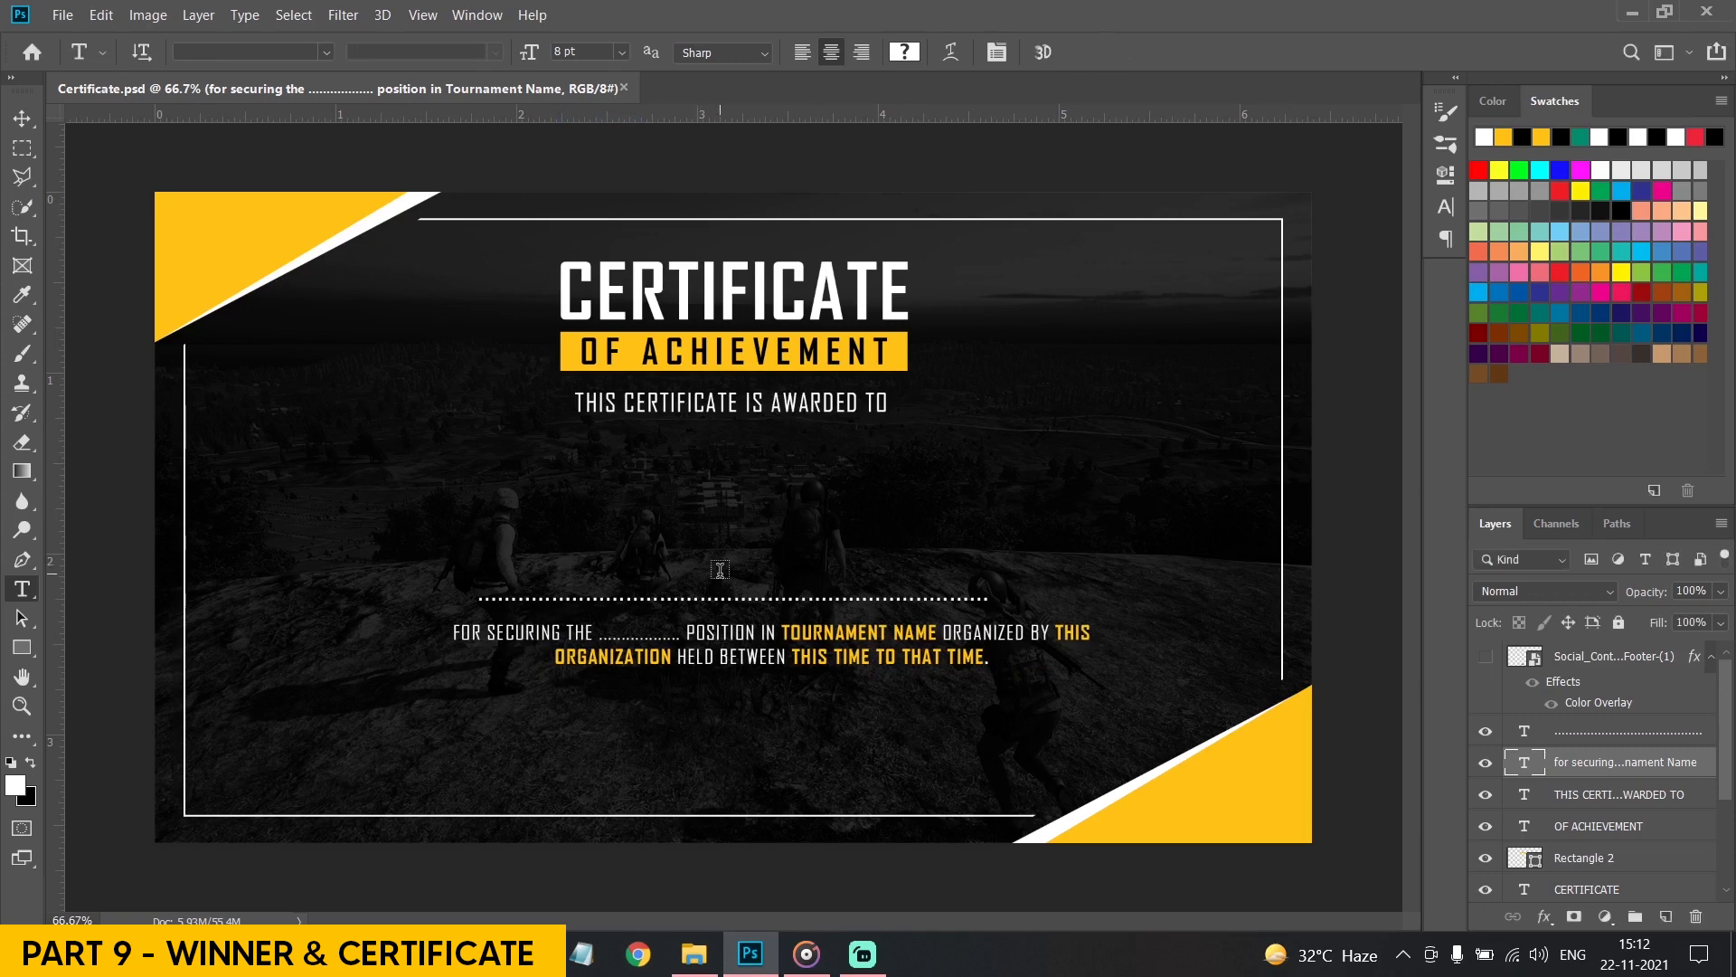
Add the white text TEAM NAME just above the dotted line
click(720, 568)
click(1596, 168)
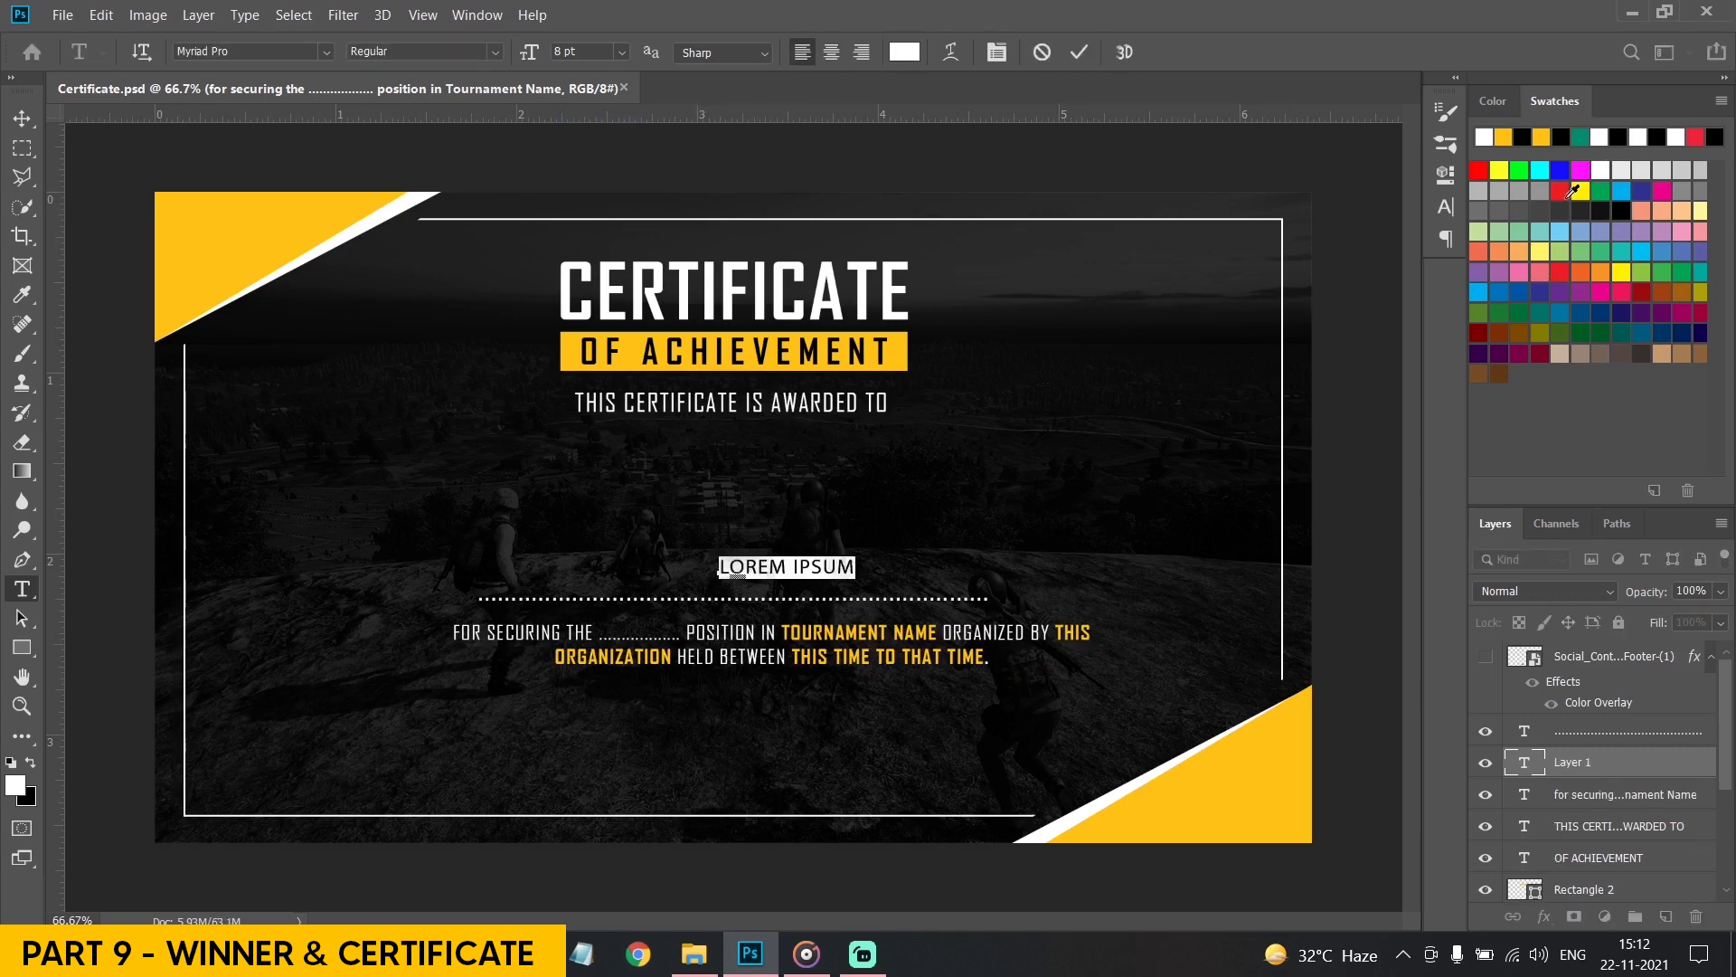
text(TEAM MA)
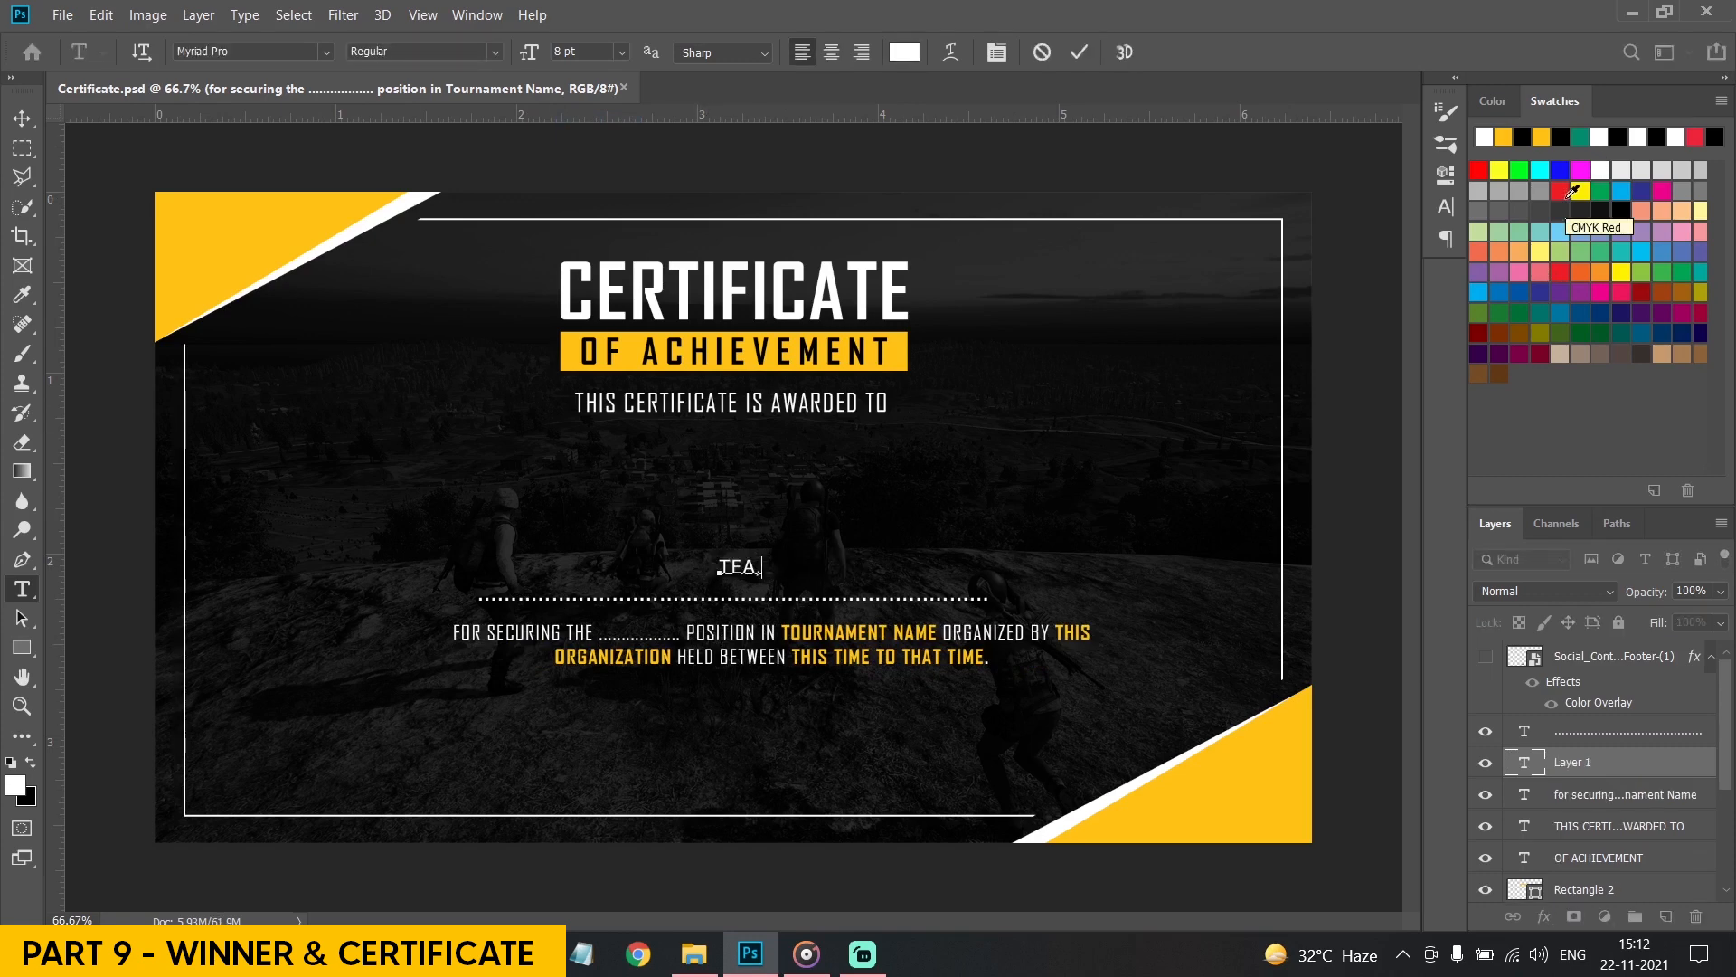
key(BackSpace)
text(M NAME)
Format TEAM NAME as centred Agency FB Bold at 20 pt and commit the text
key(ctrl+a)
click(326, 53)
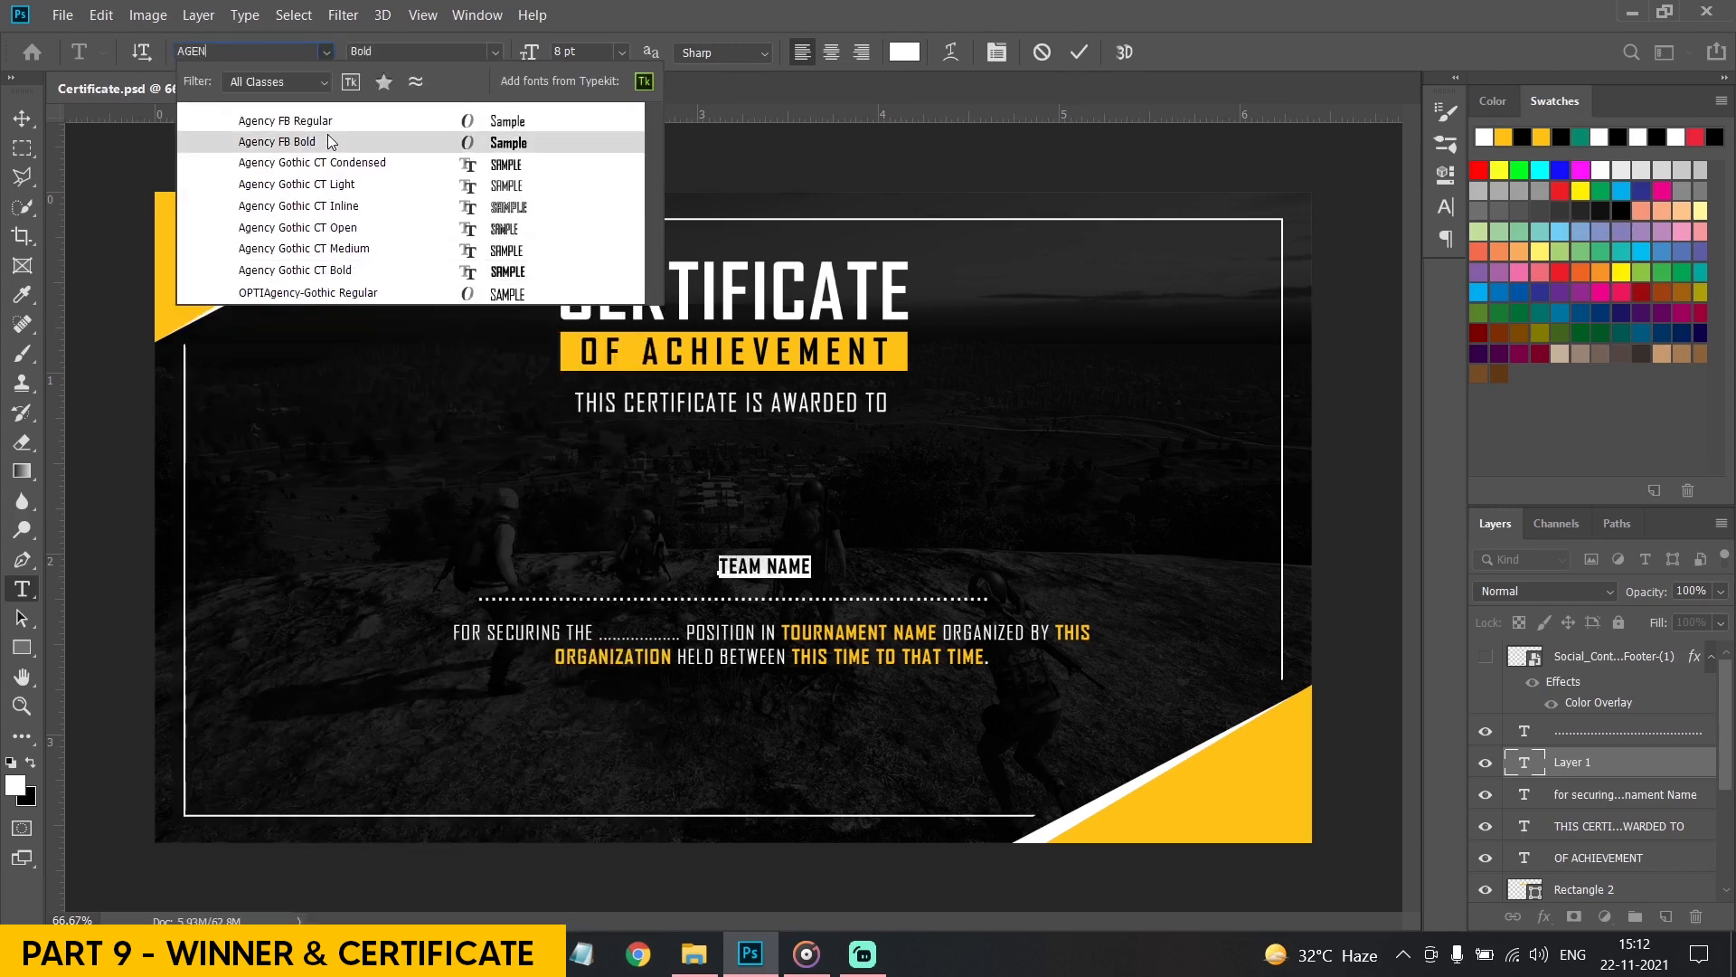
click(272, 142)
text(15)
key(Return)
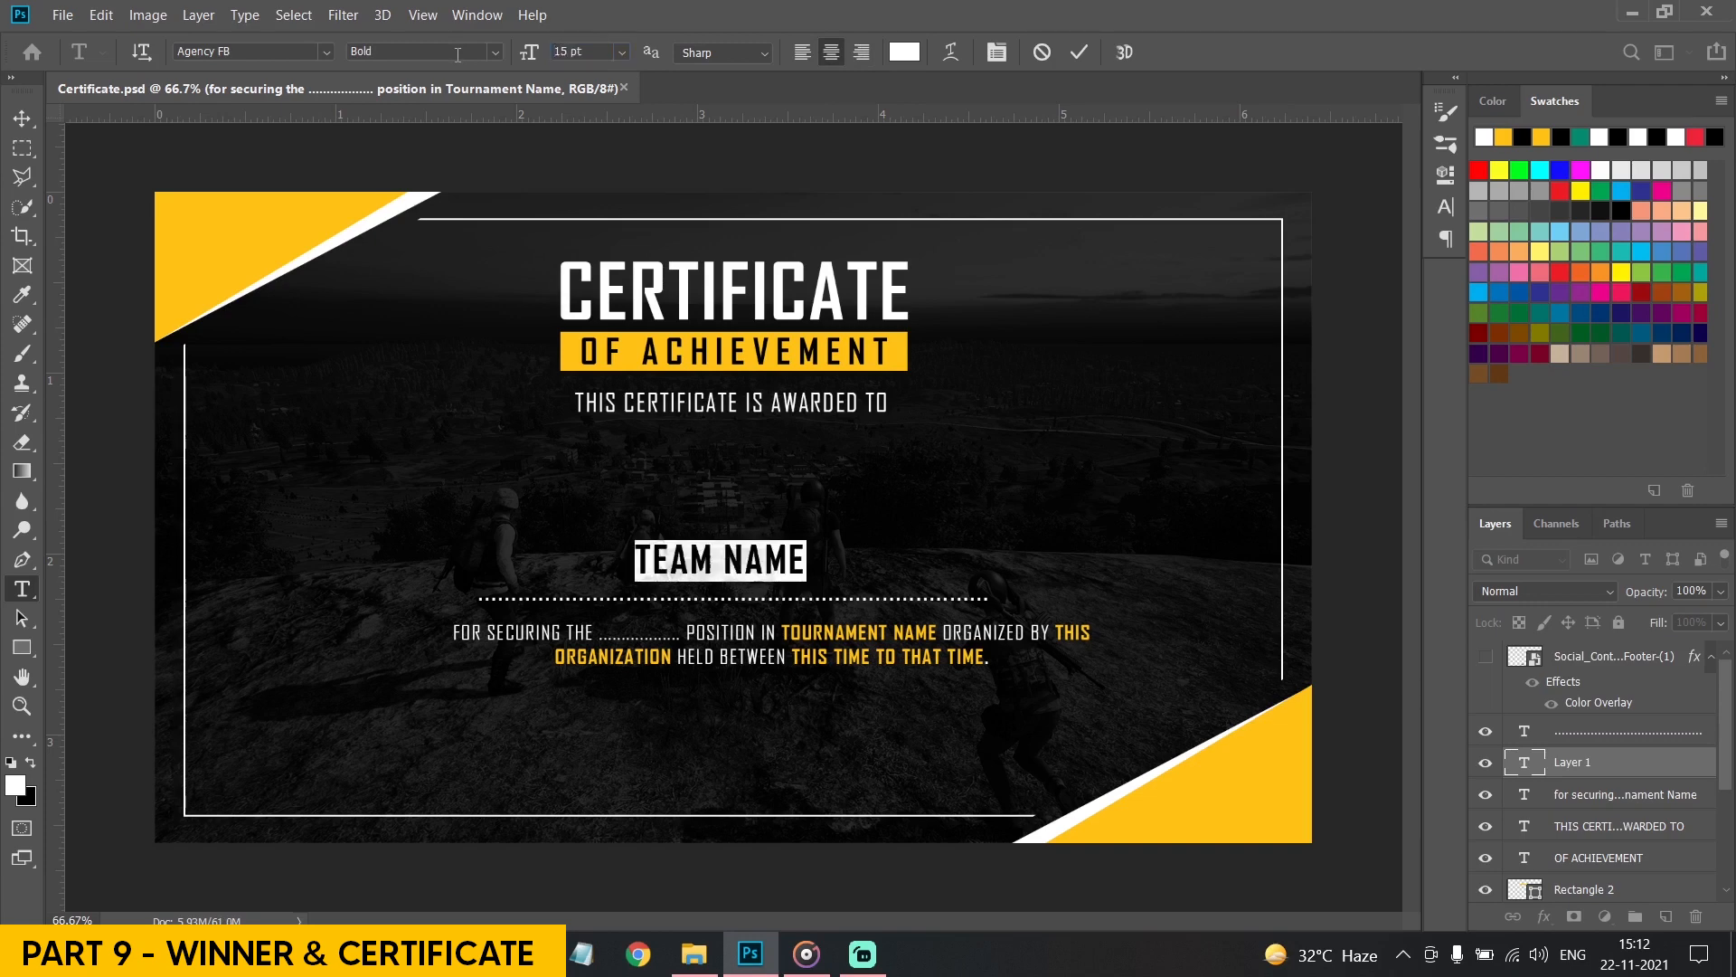
key(Return)
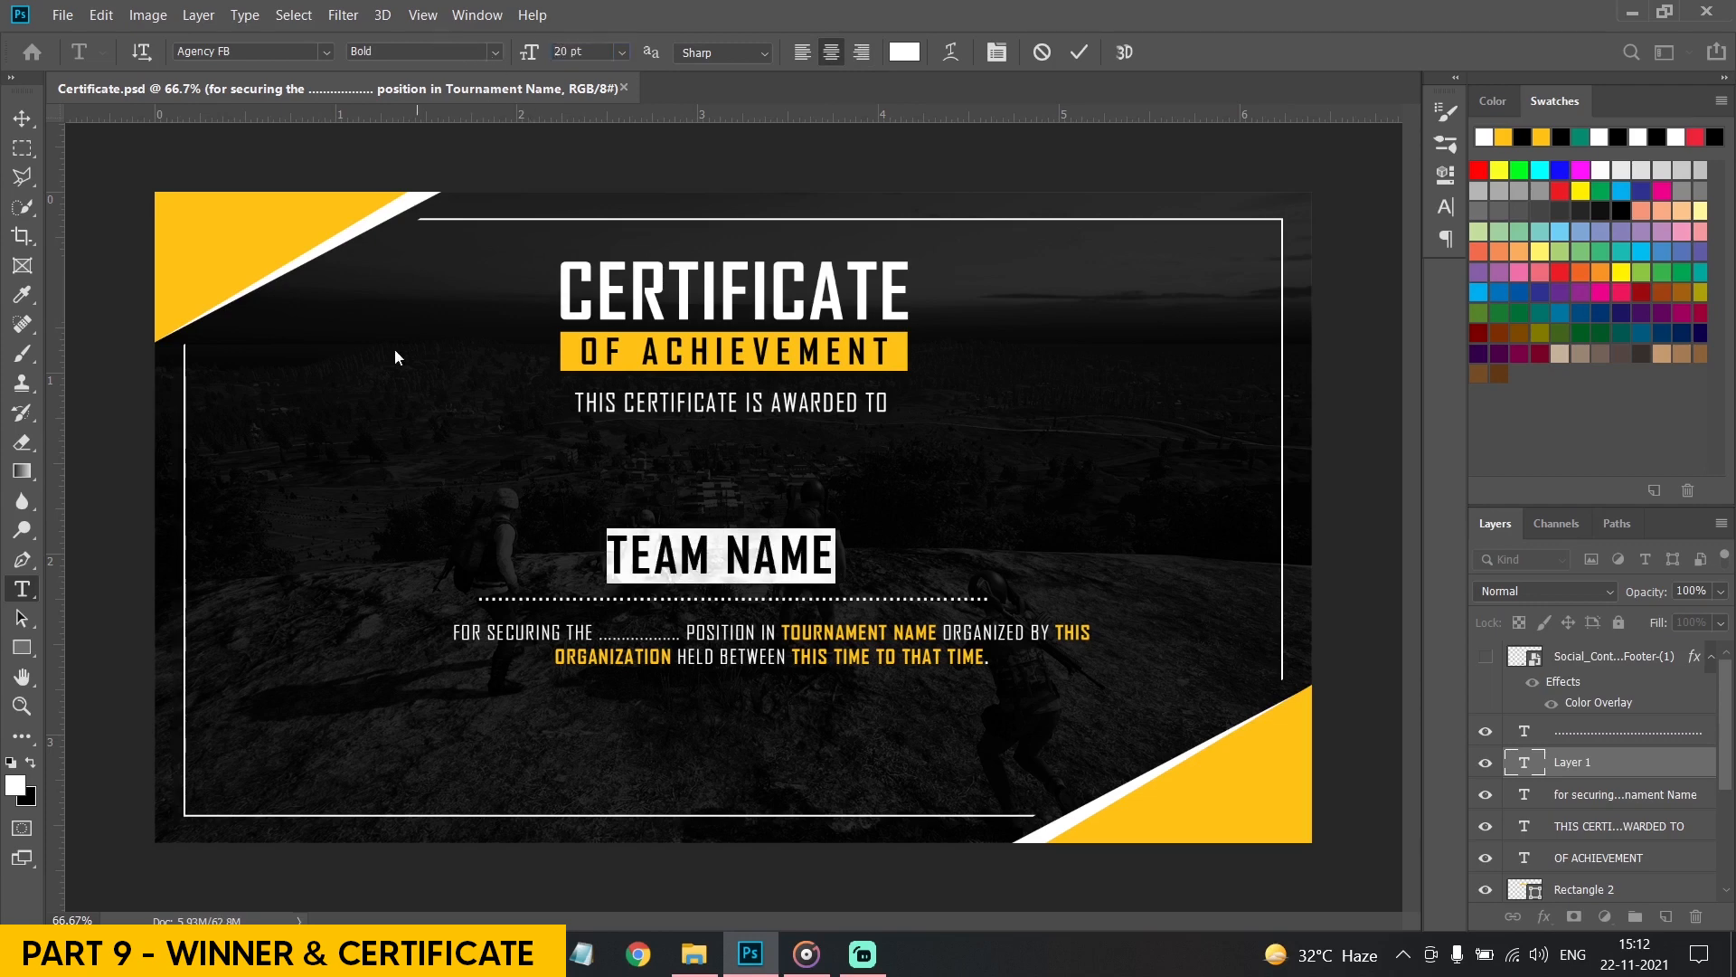
click(394, 349)
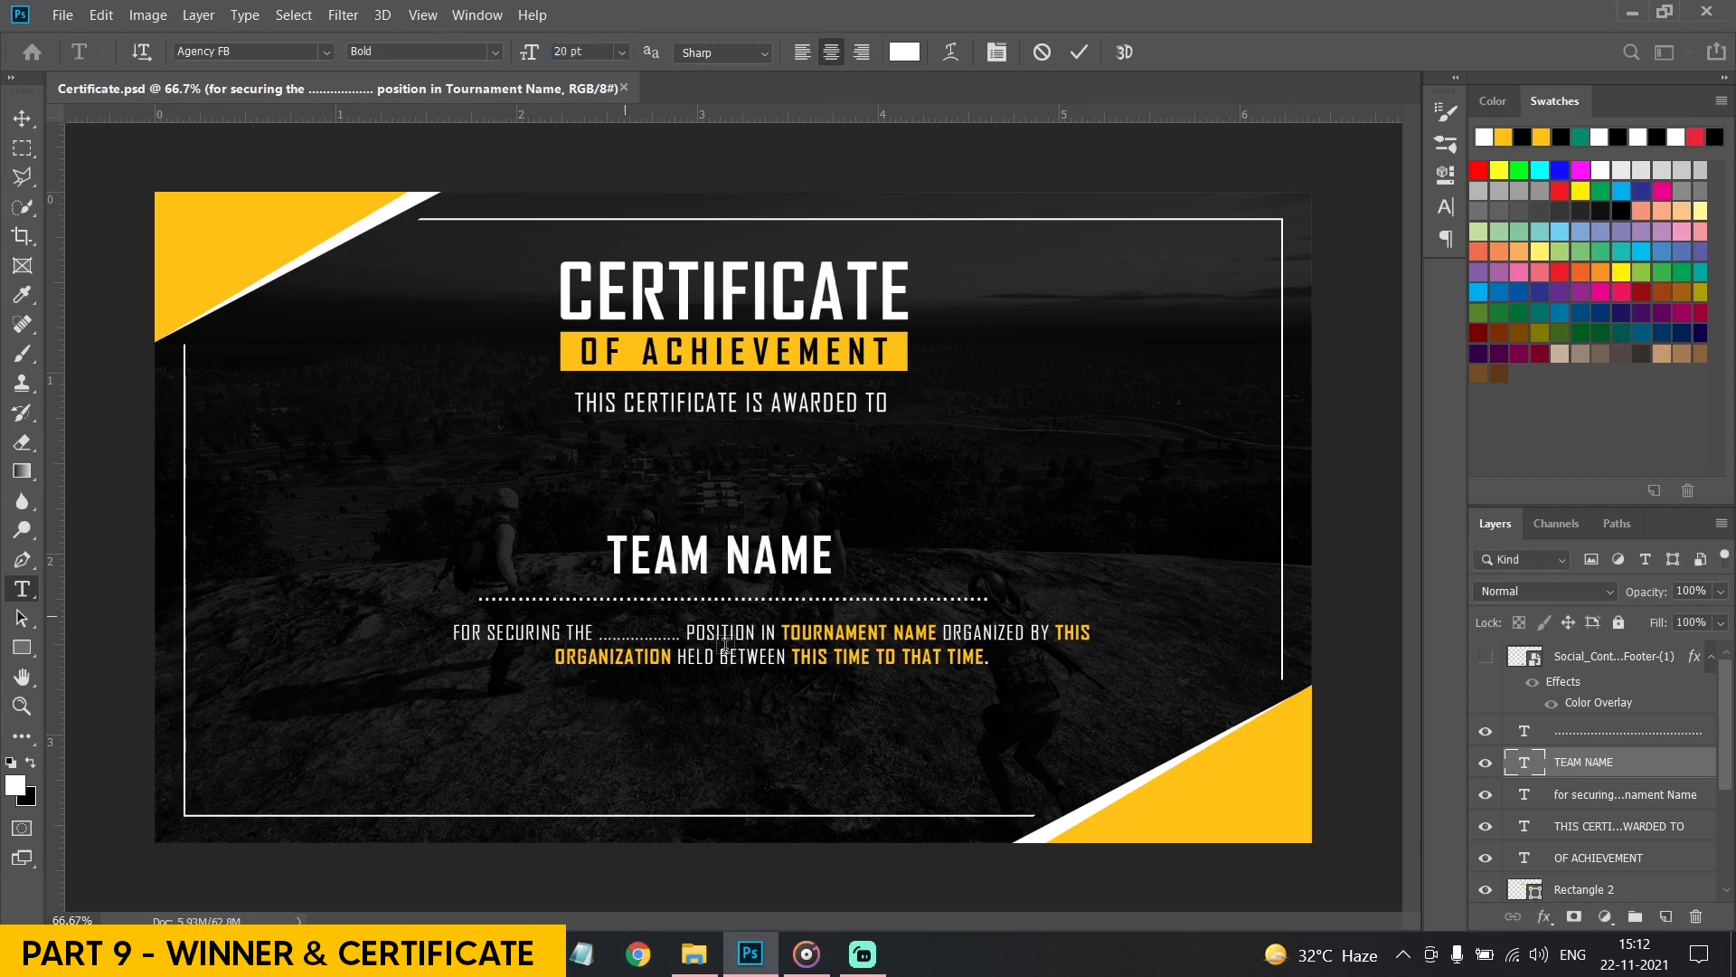
Add the centred text CONGRATULATIONS ON YOUR ACHIEVEMENT below the award paragraph
click(718, 713)
text(CONGRATULATIONS ON YOUR)
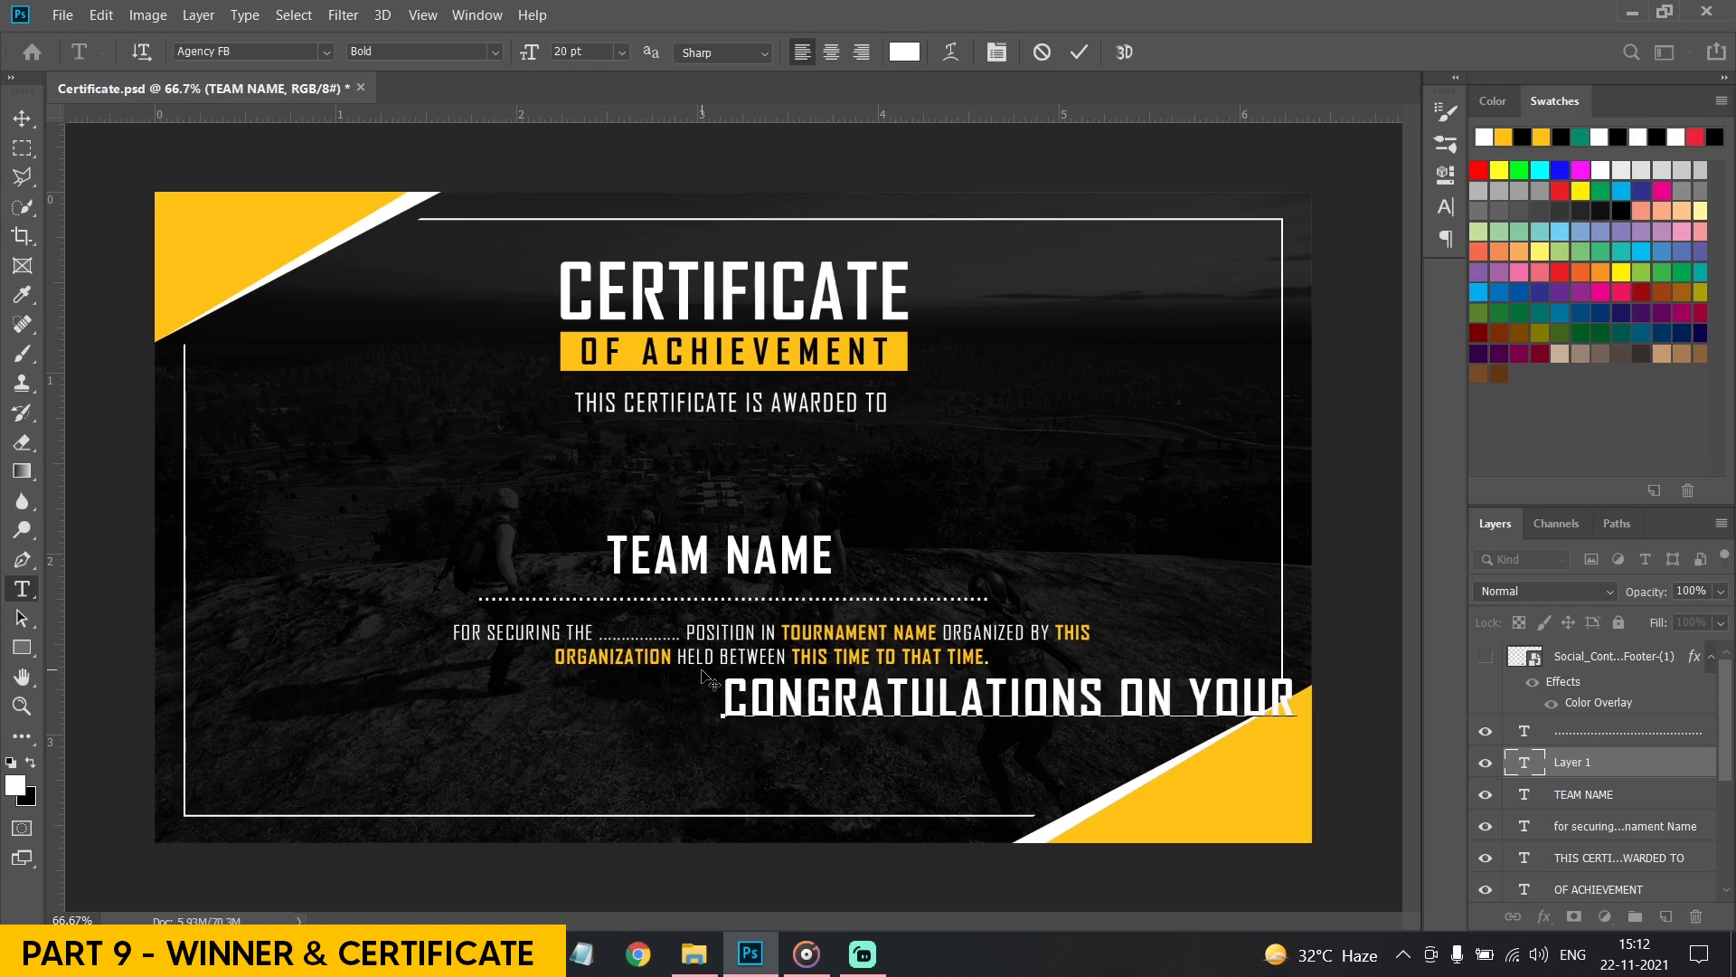
key(ctrl+a)
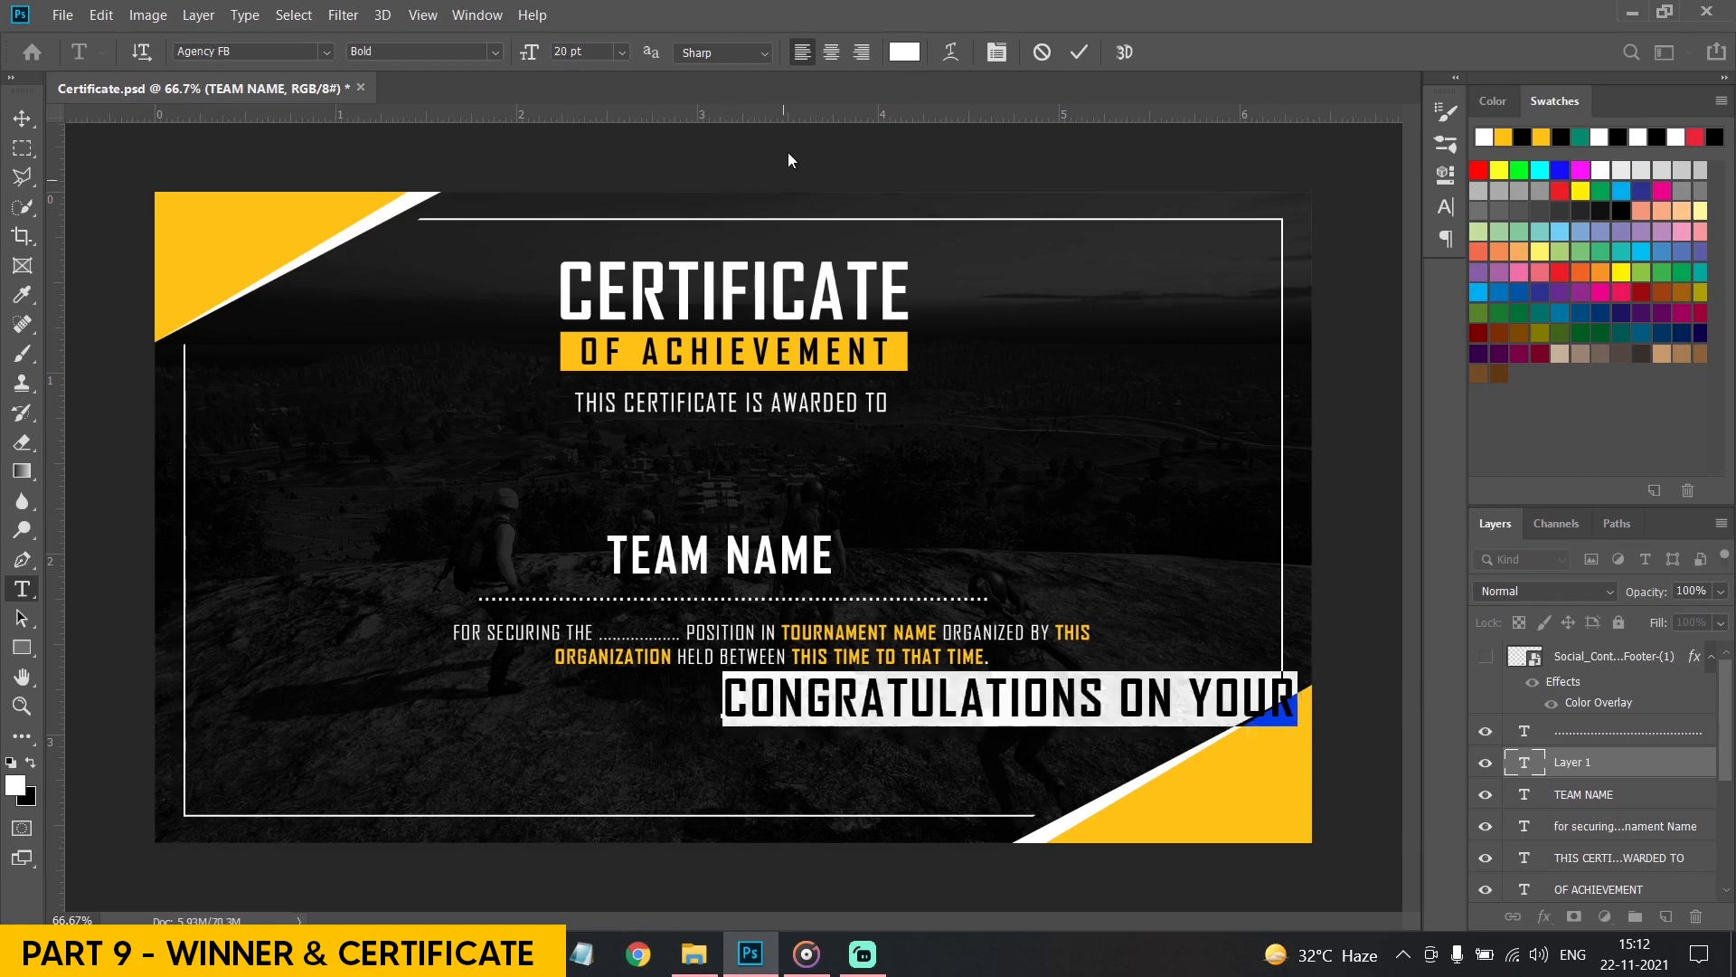
click(831, 51)
click(995, 697)
text(ACHIE)
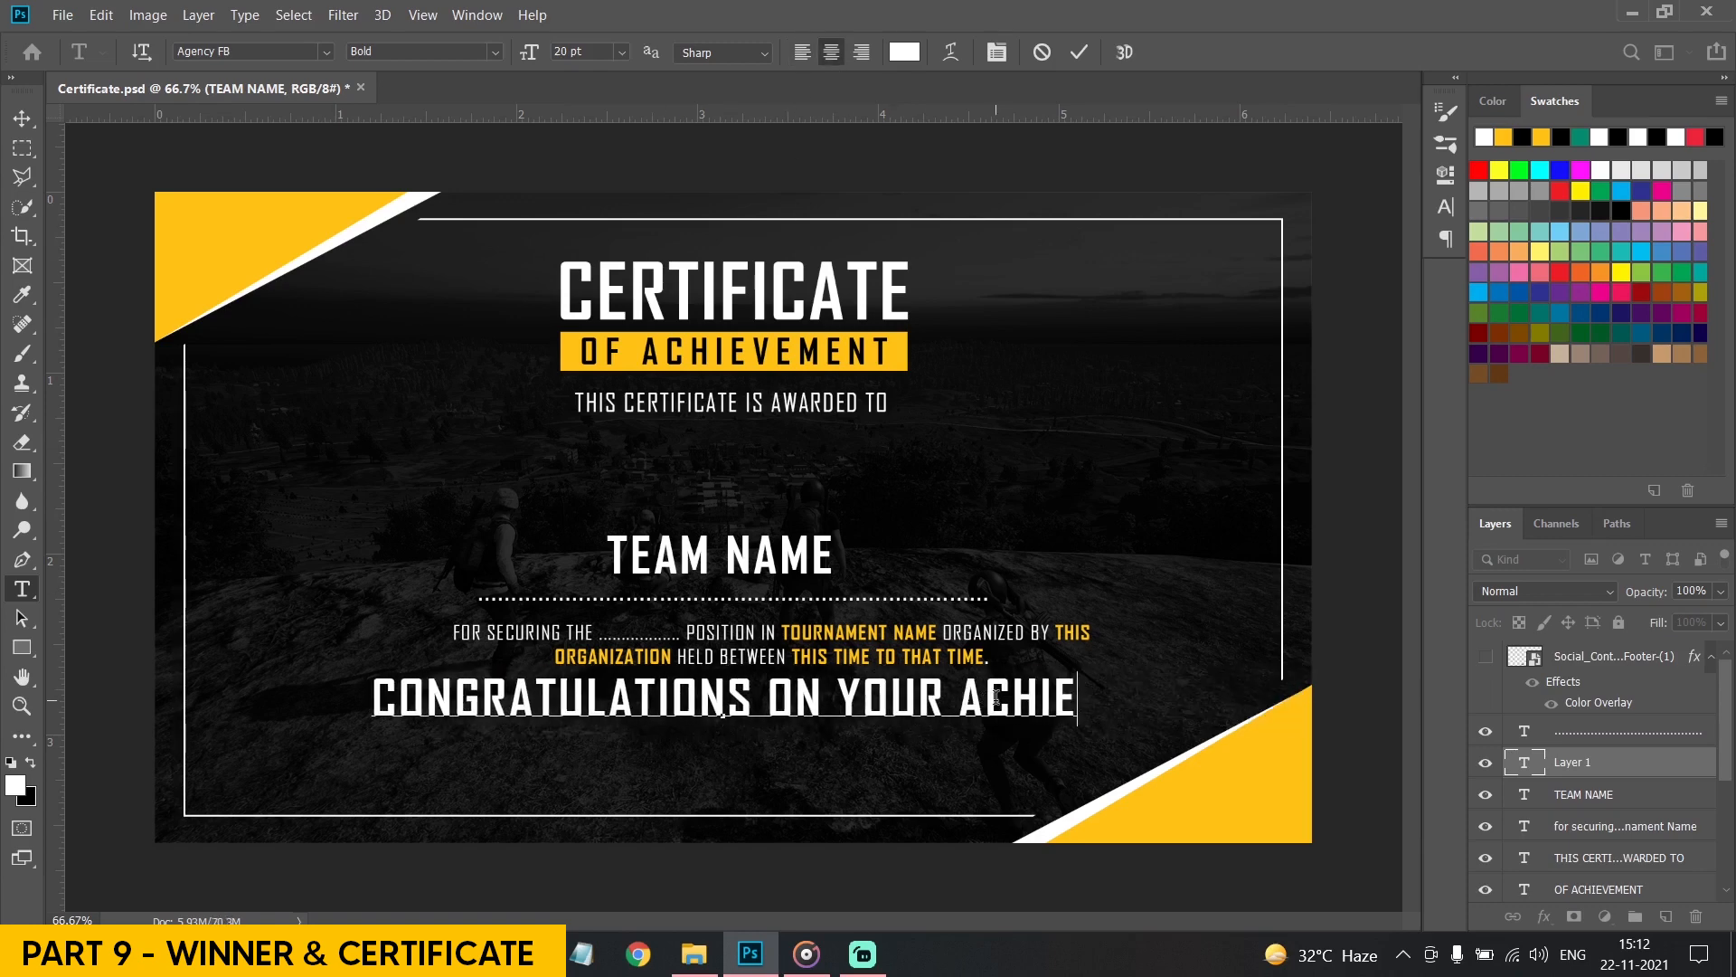
text(VEET)
key(BackSpace)
key(BackSpace)
key(BackSpace)
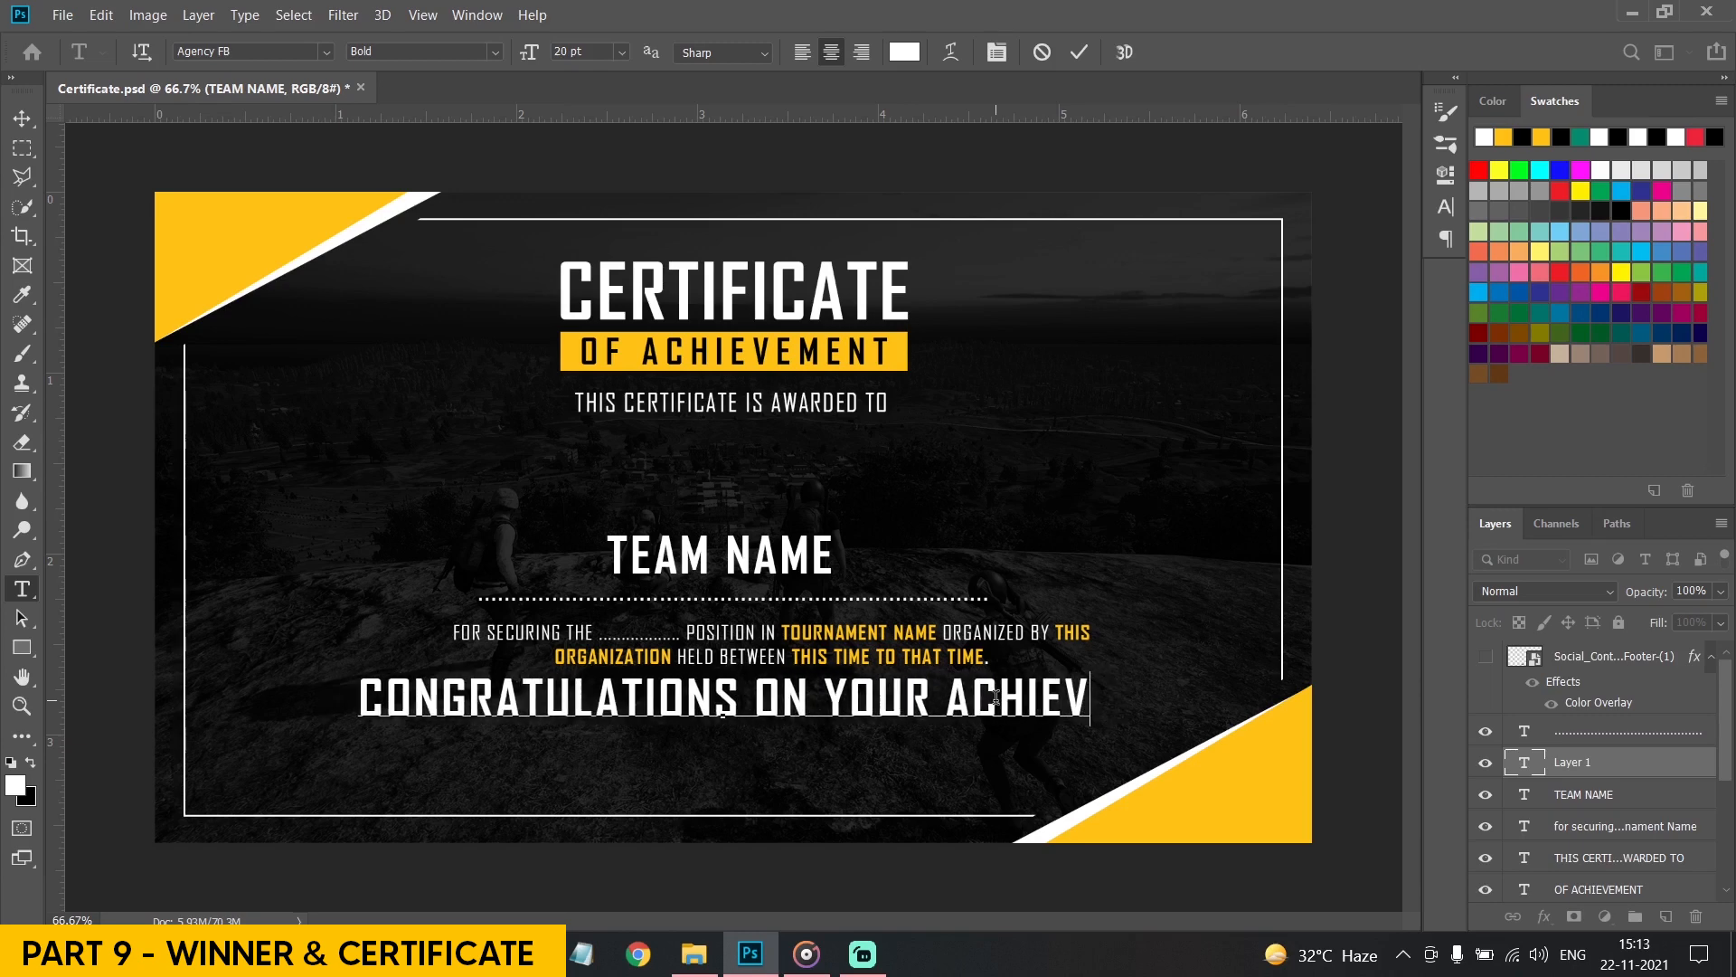
text(EMENT)
key(BackSpace)
text(NT)
Set the congratulations text to 8 pt and commit it
key(ctrl+a)
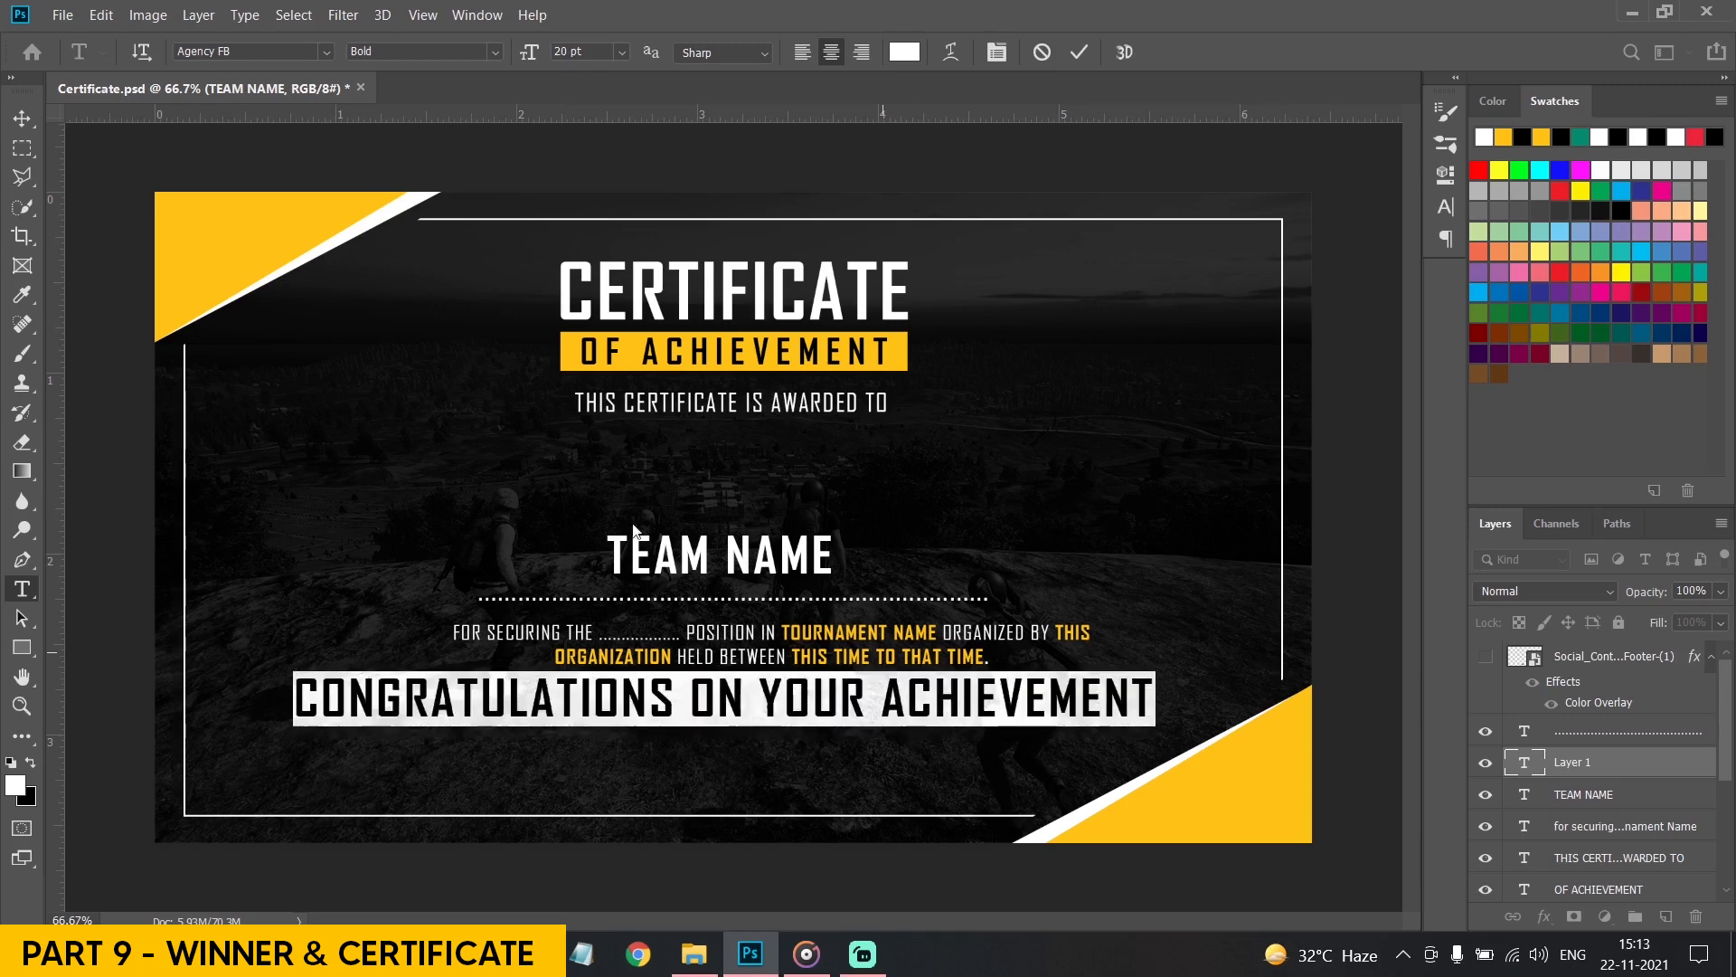
click(621, 52)
click(579, 118)
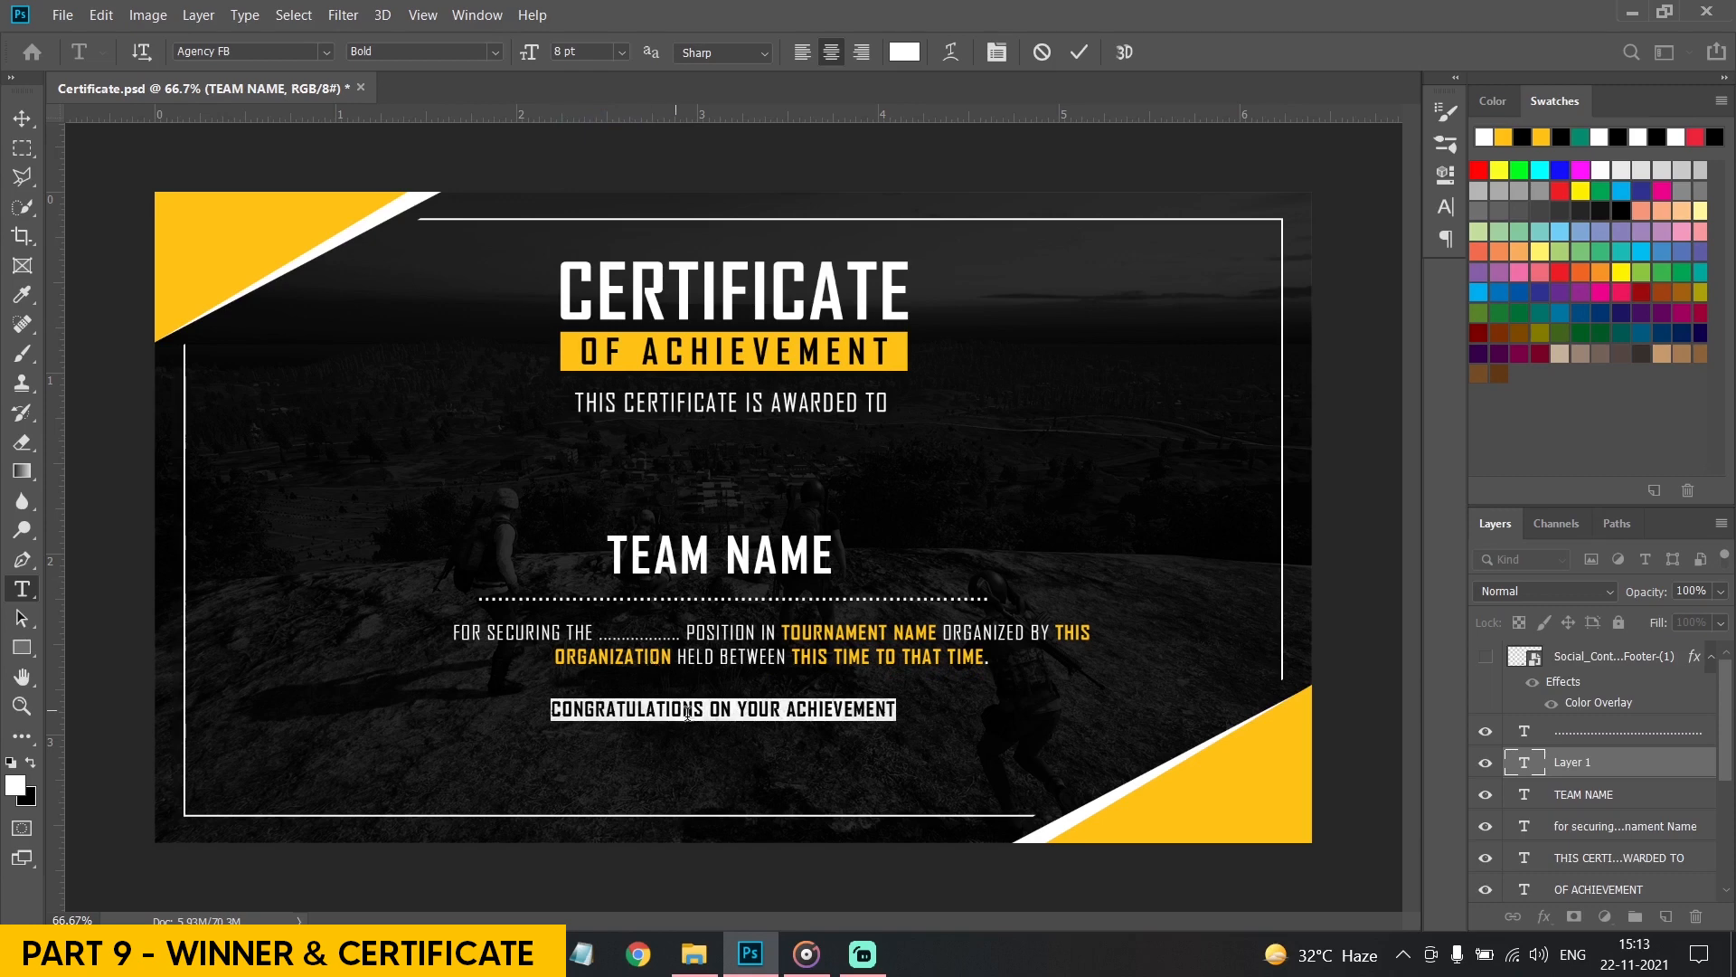
key(ctrl+Return)
Draw a yellow-filled rectangle of about 617 × 57 px around the congratulations text and place it behind the text
click(21, 648)
drag(536, 693, 907, 727)
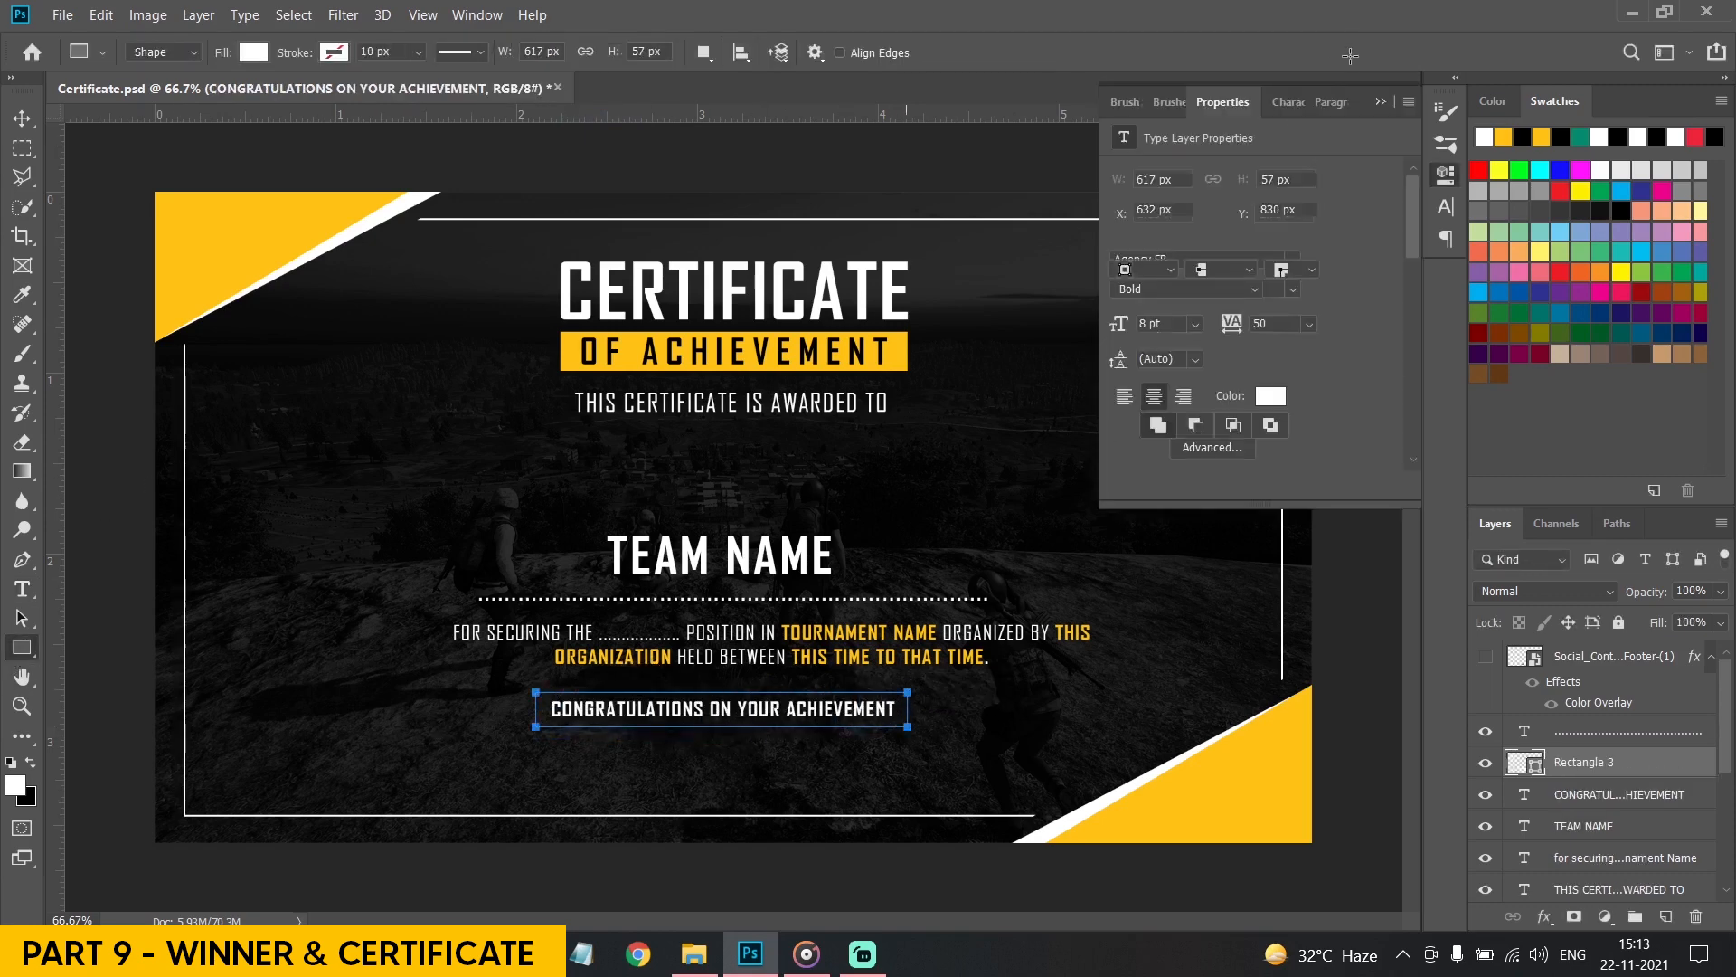
click(253, 51)
click(160, 170)
key(Return)
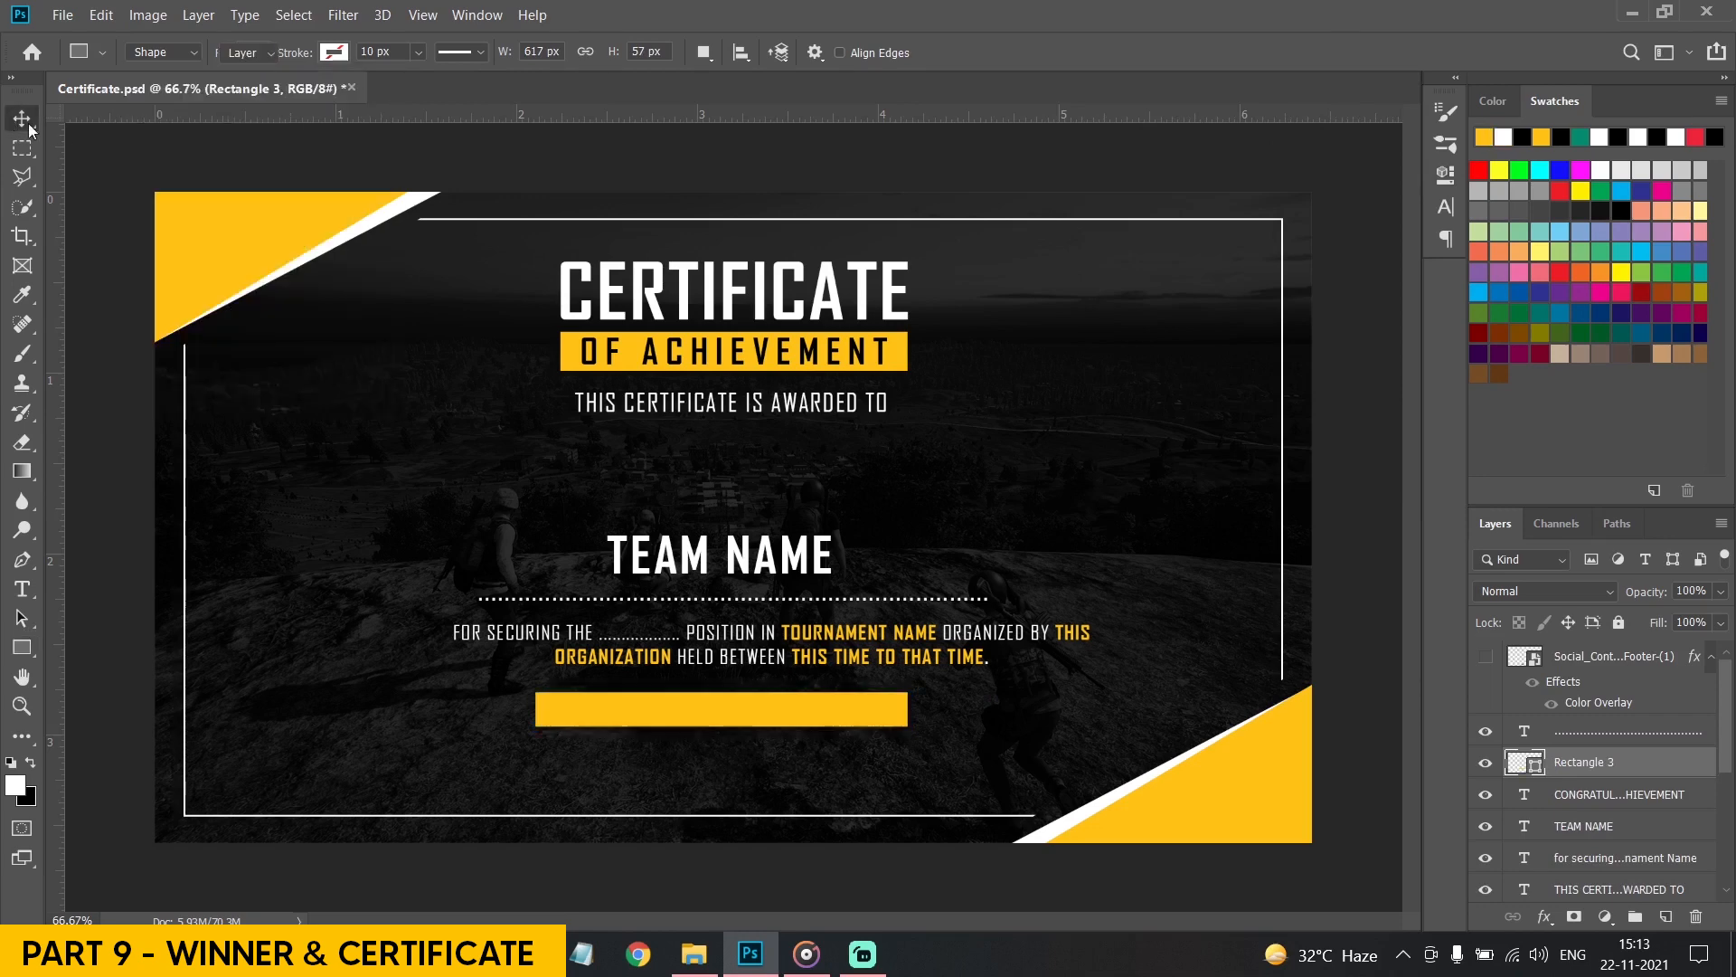
key(v)
key(ctrl+bracketleft)
Recolour the CONGRATULATIONS ON YOUR ACHIEVEMENT text black and commit it
key(t)
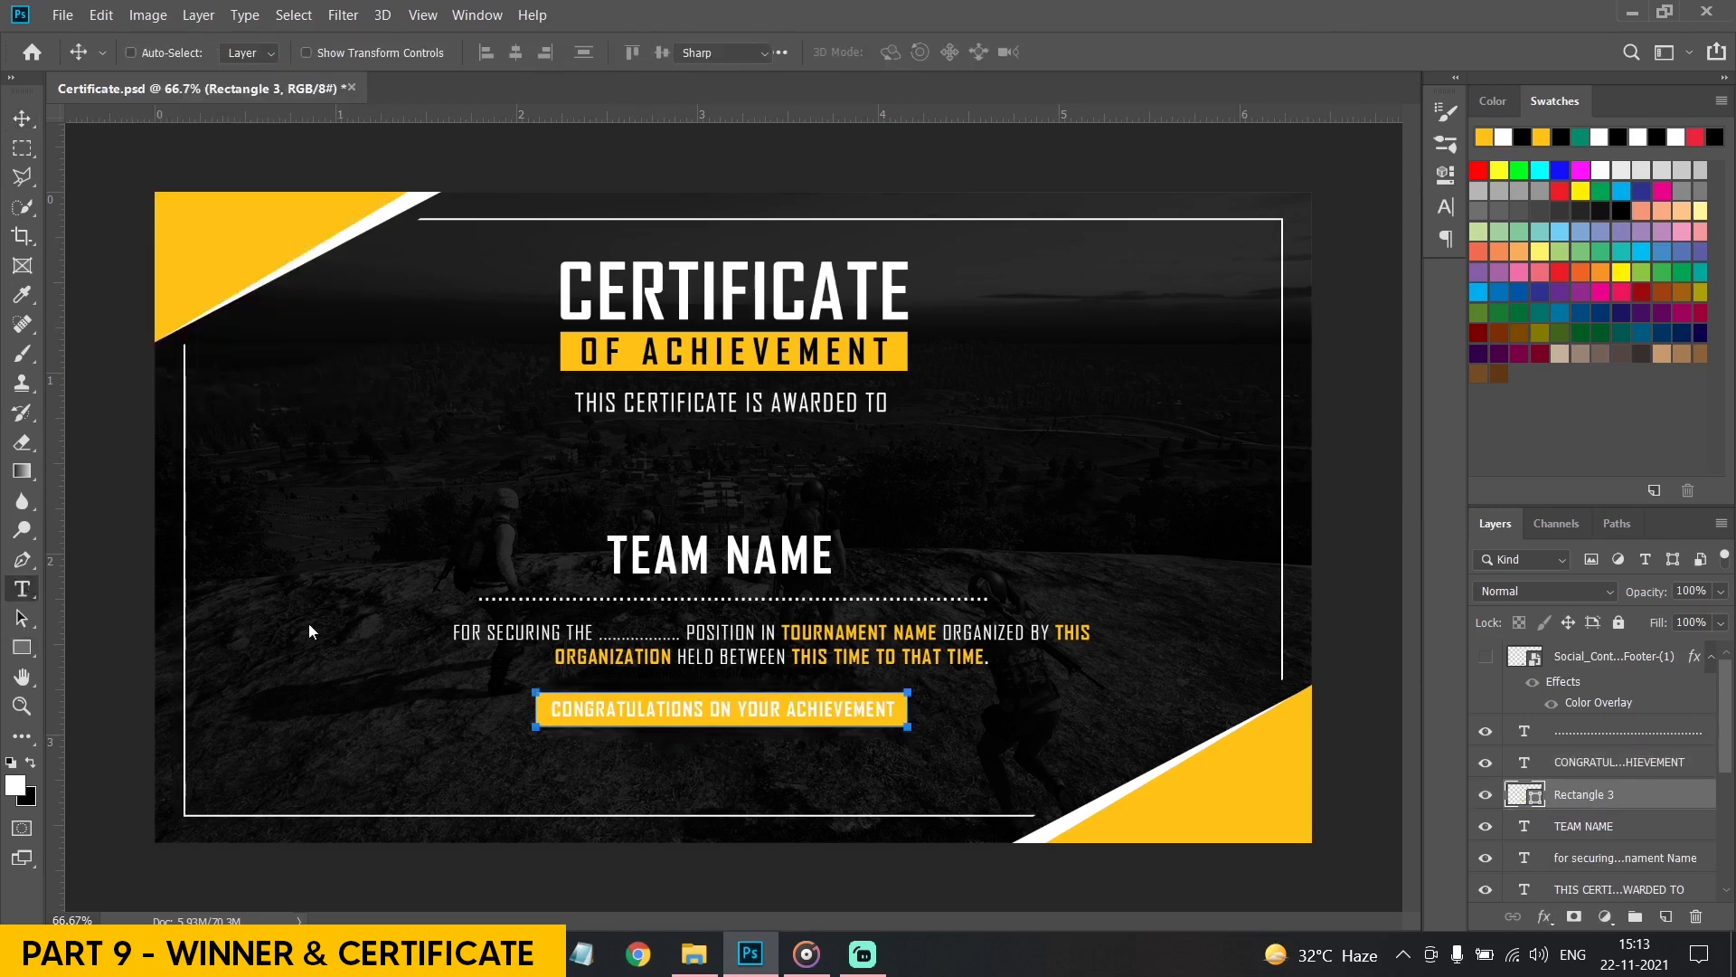
click(621, 697)
key(ctrl+a)
key(ctrl+BackSpace)
key(ctrl+Return)
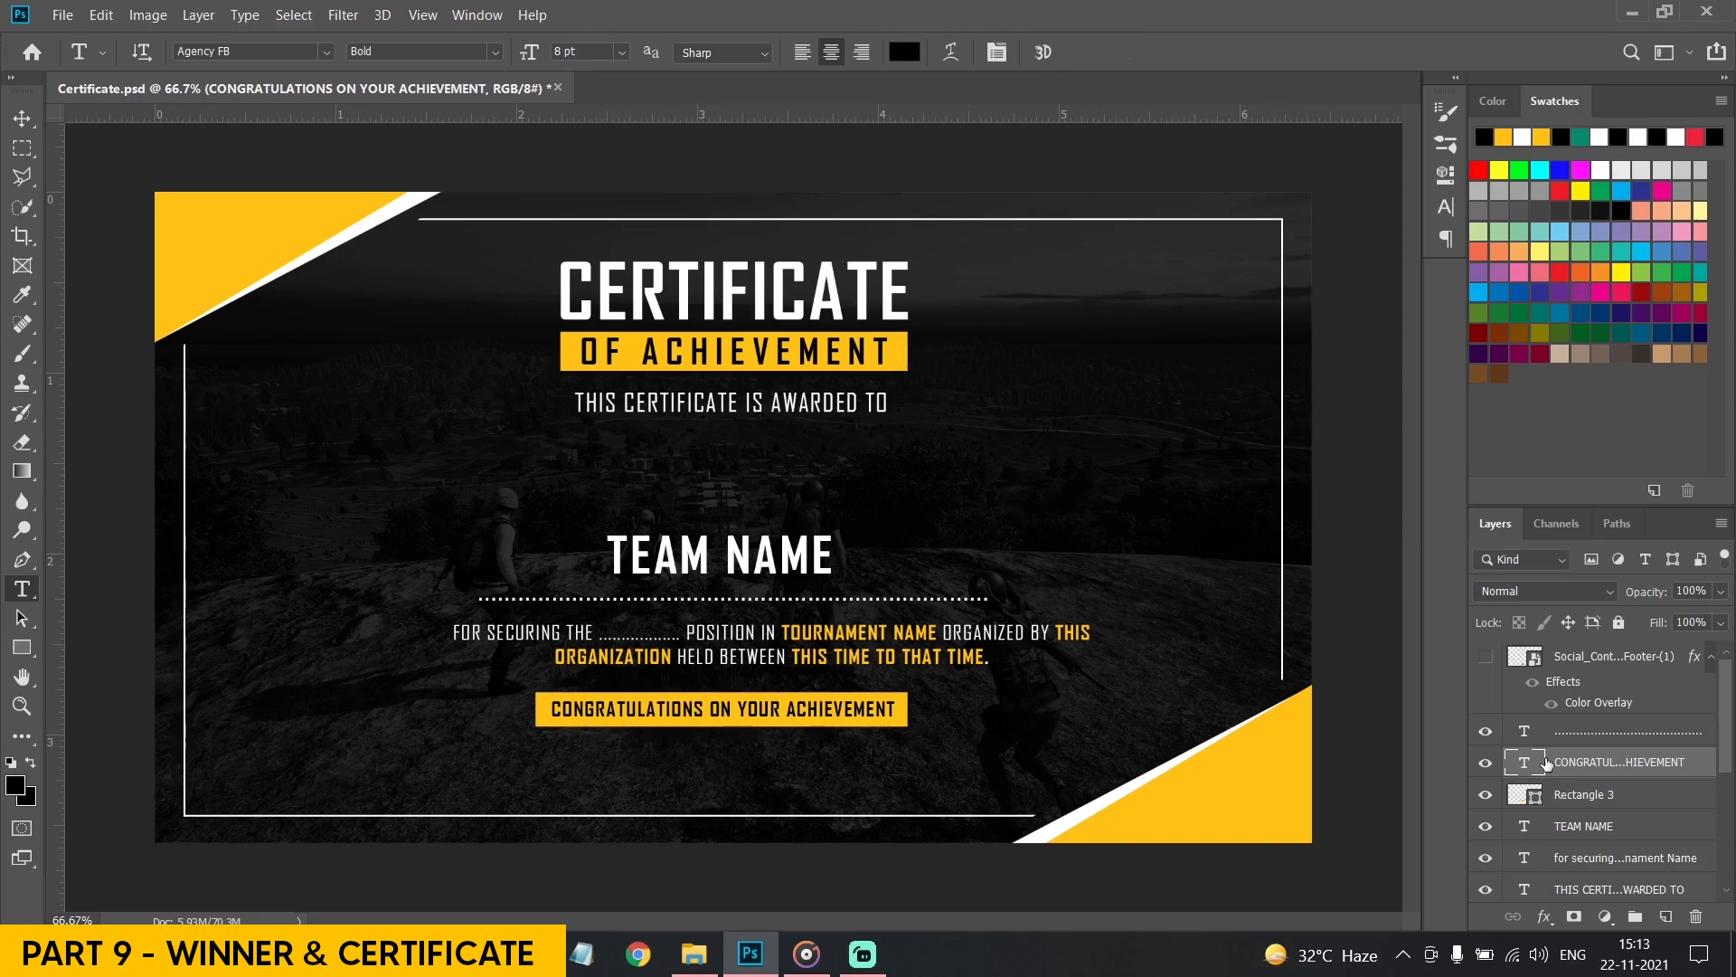
Save the document, then place the orange team logo at 10.48% scale directly above TEAM NAME
click(1582, 734)
key(ctrl+s)
key(alt+Tab)
drag(1527, 172, 739, 601)
drag(730, 841, 691, 455)
drag(714, 263, 714, 389)
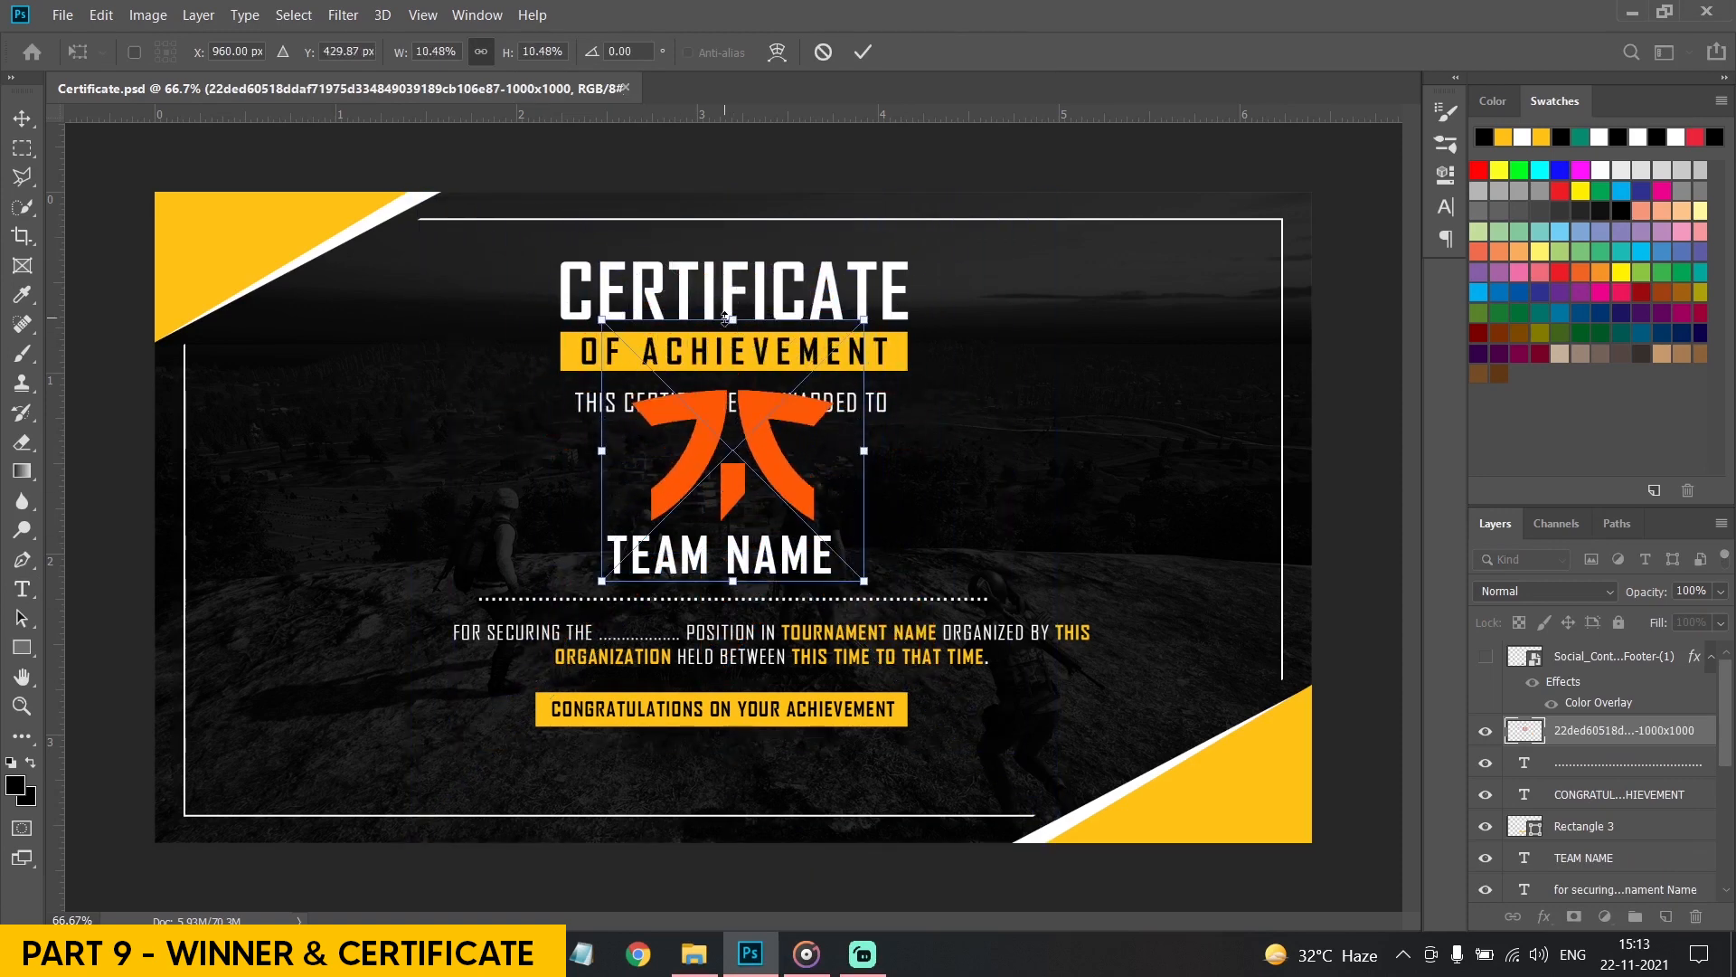
key(Return)
Apply a yellow Color Overlay to the placed team logo
right_click(1577, 731)
click(1339, 13)
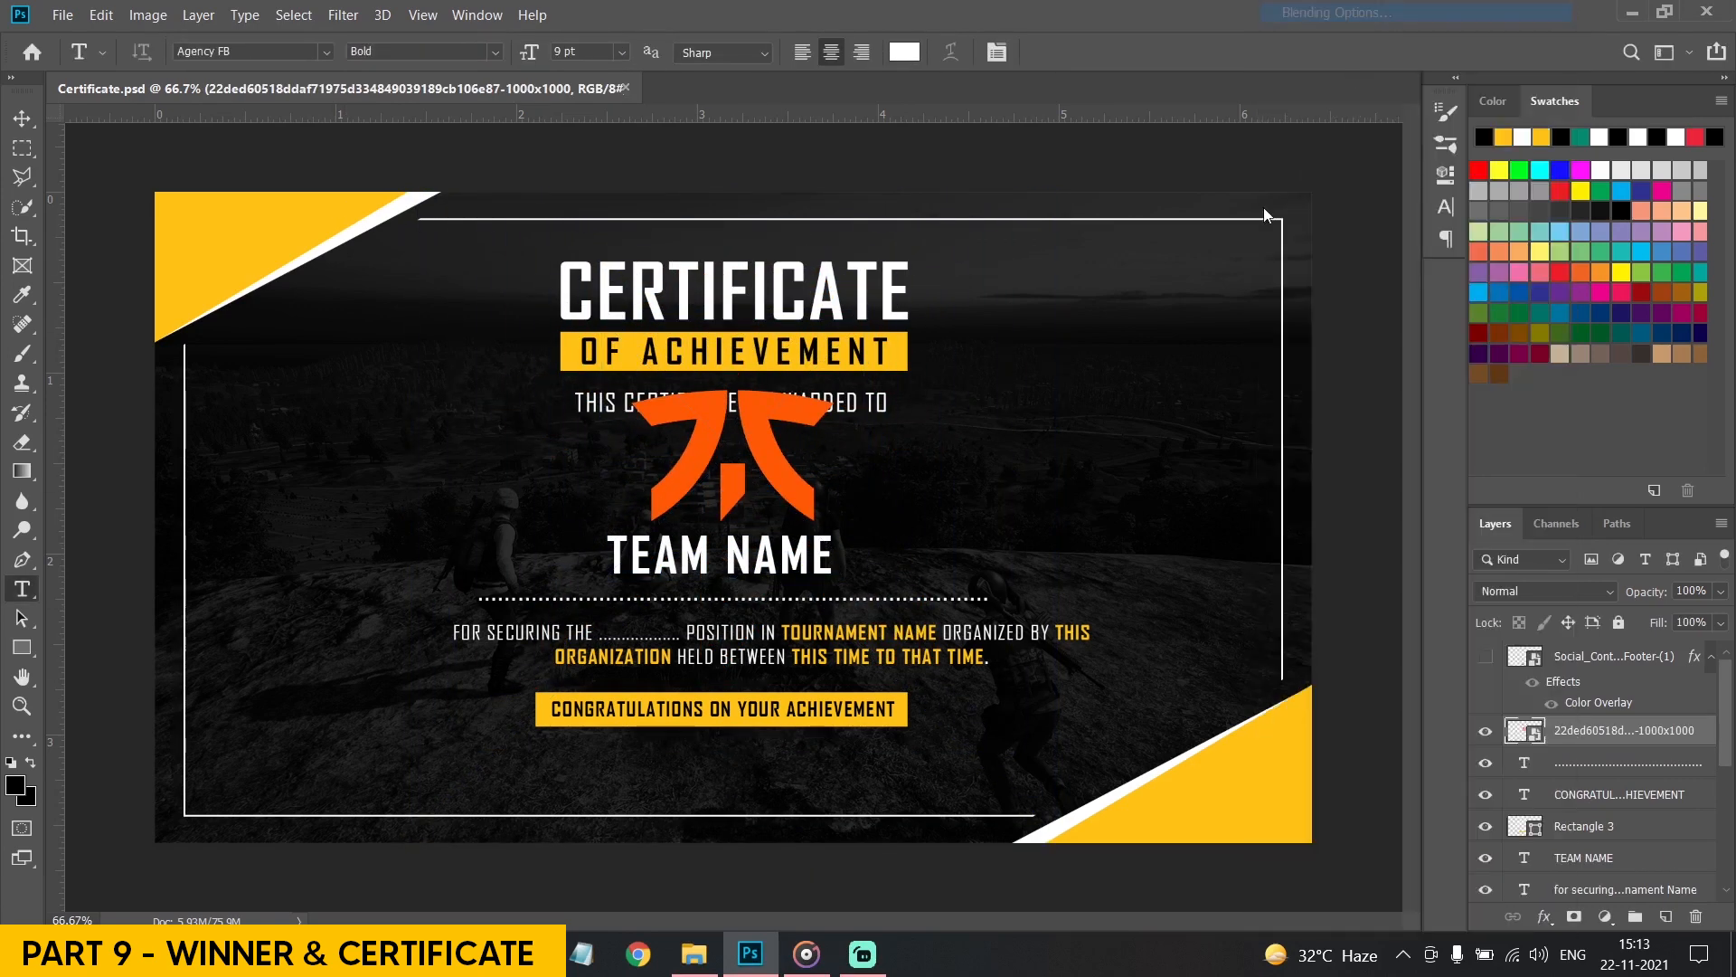
click(868, 690)
click(1565, 428)
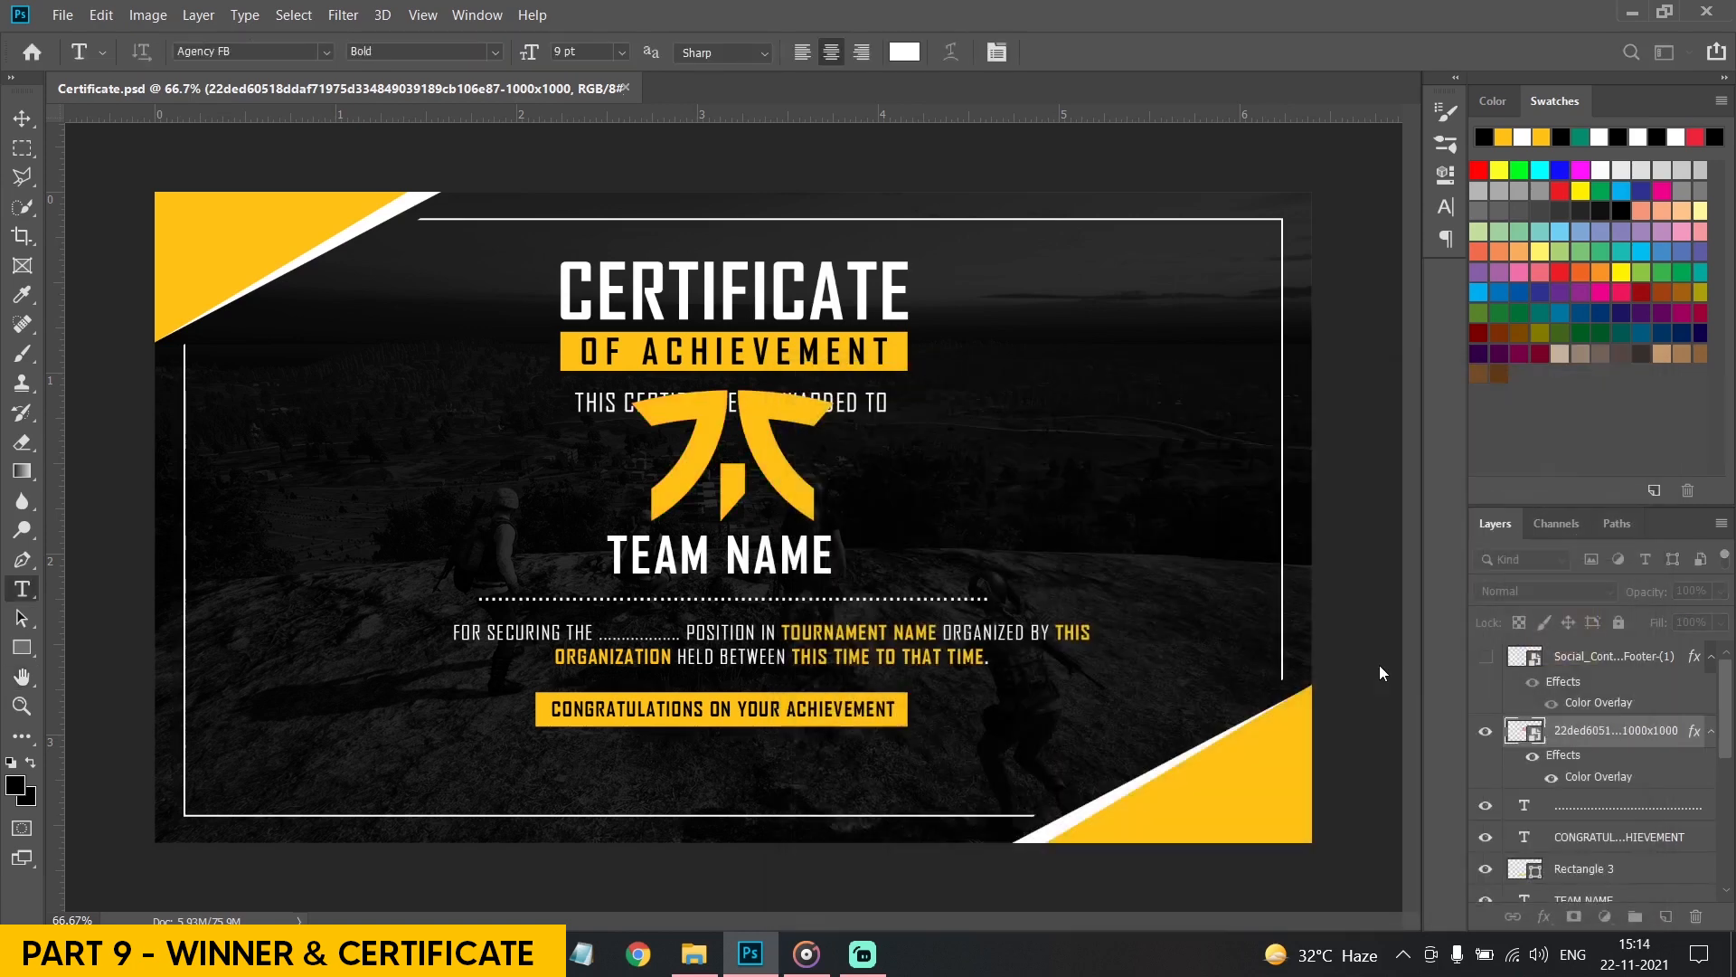
scroll(1571, 821, down, 5)
scroll(1569, 821, down, 3)
click(1575, 745)
ctrl+click(1566, 713)
ctrl+click(1566, 684)
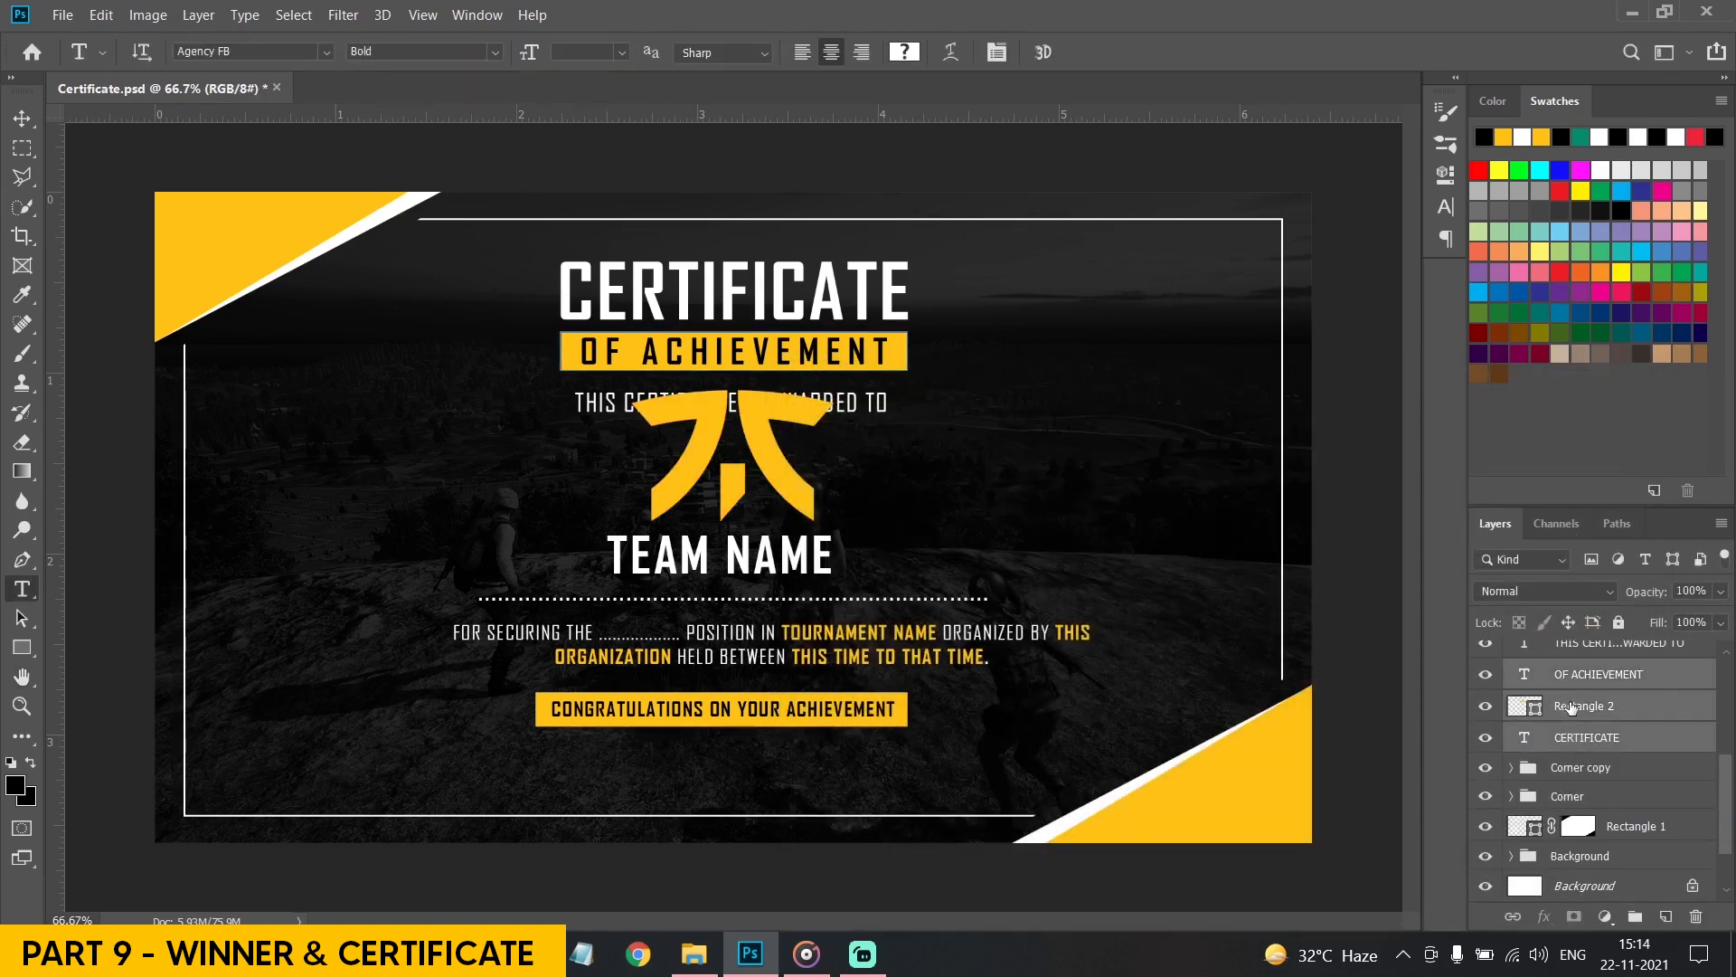
scroll(1567, 710, up, 7)
click(1567, 709)
scroll(1566, 719, down, 7)
scroll(1565, 705, up, 7)
Centre all the heading, logo, award and congratulations layers horizontally on the certificate background
click(1570, 737)
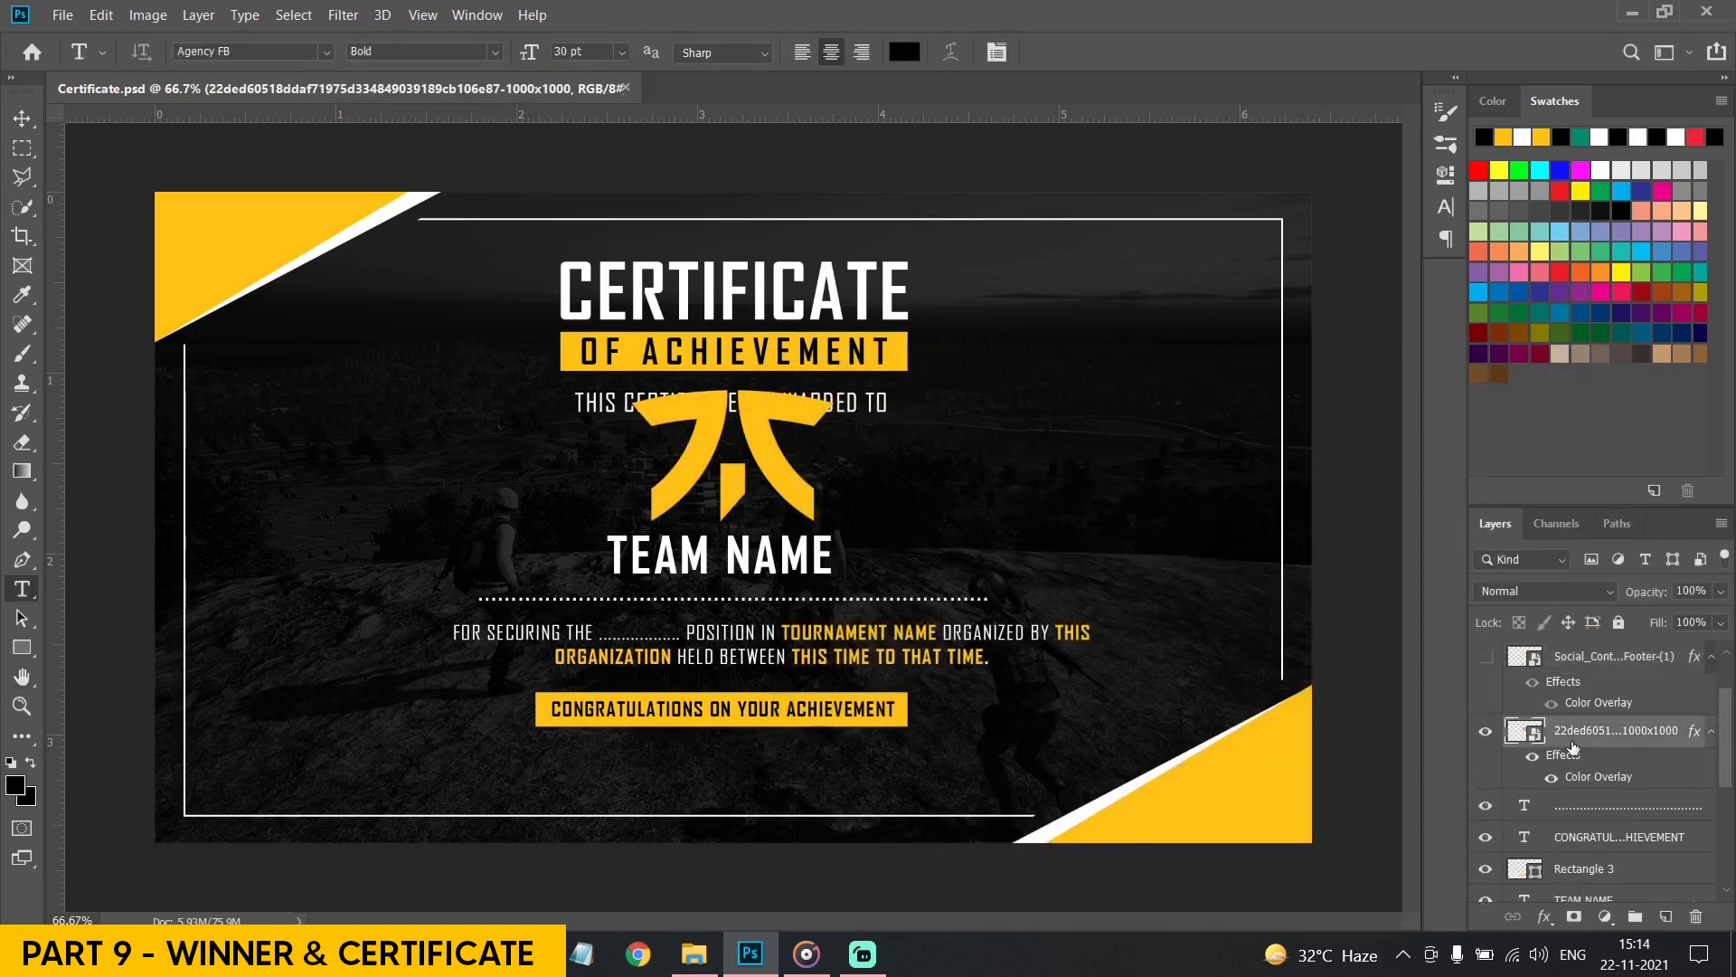
scroll(1571, 764, down, 7)
shift+click(1578, 743)
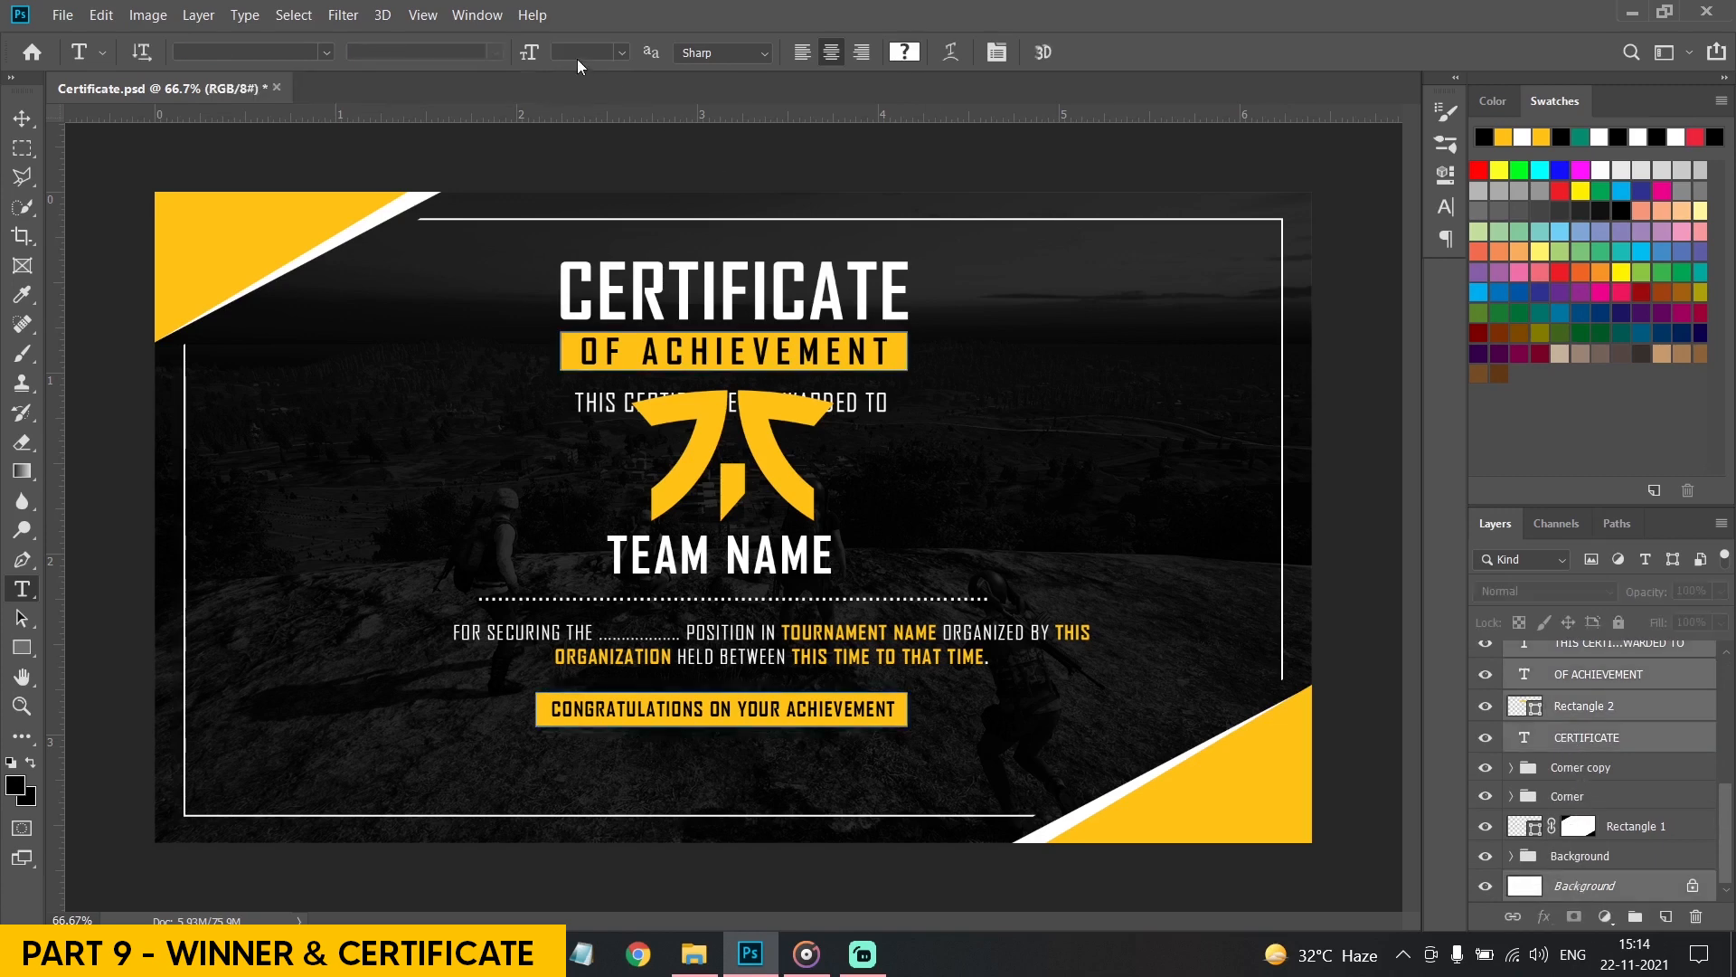
click(34, 107)
click(515, 52)
Scale down the CERTIFICATE OF ACHIEVEMENT heading with its yellow bar and raise THIS CERTIFICATE IS AWARDED TO closer beneath it
scroll(1595, 804, up, 3)
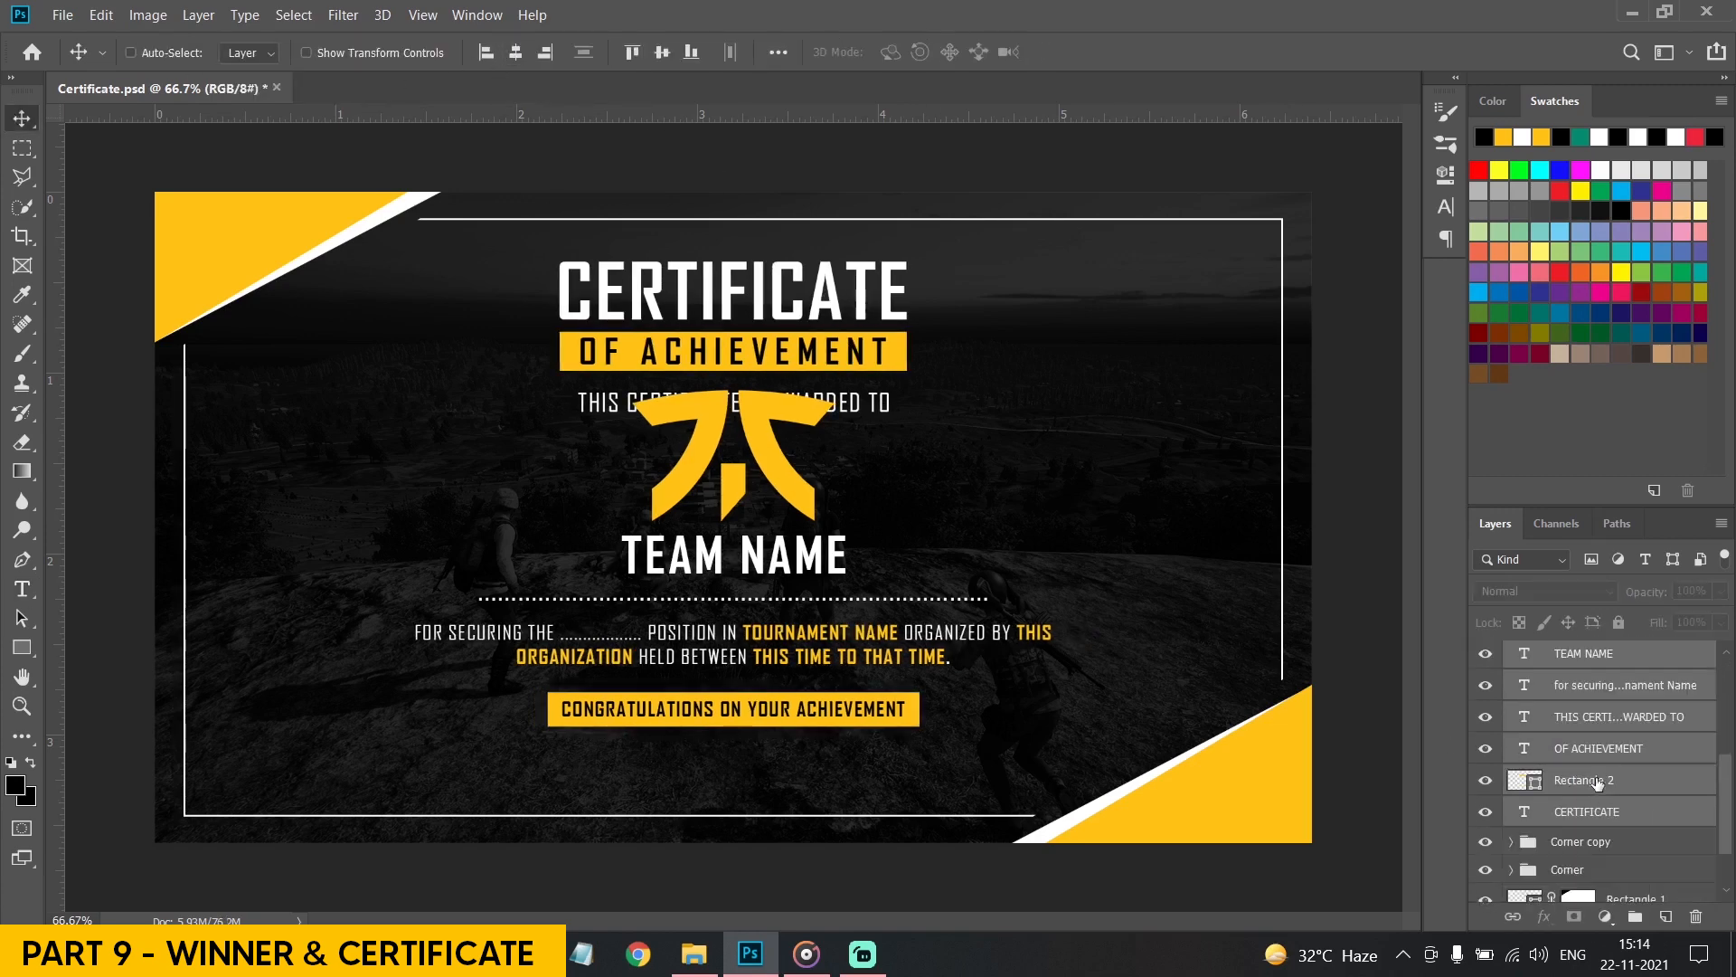
click(1586, 811)
shift+click(1598, 748)
key(ctrl+t)
mouse_move(733, 371)
mouse_down()
mouse_move(729, 349)
mouse_move(714, 384)
mouse_up()
key(Return)
click(1589, 718)
click(1599, 685)
key(ctrl)
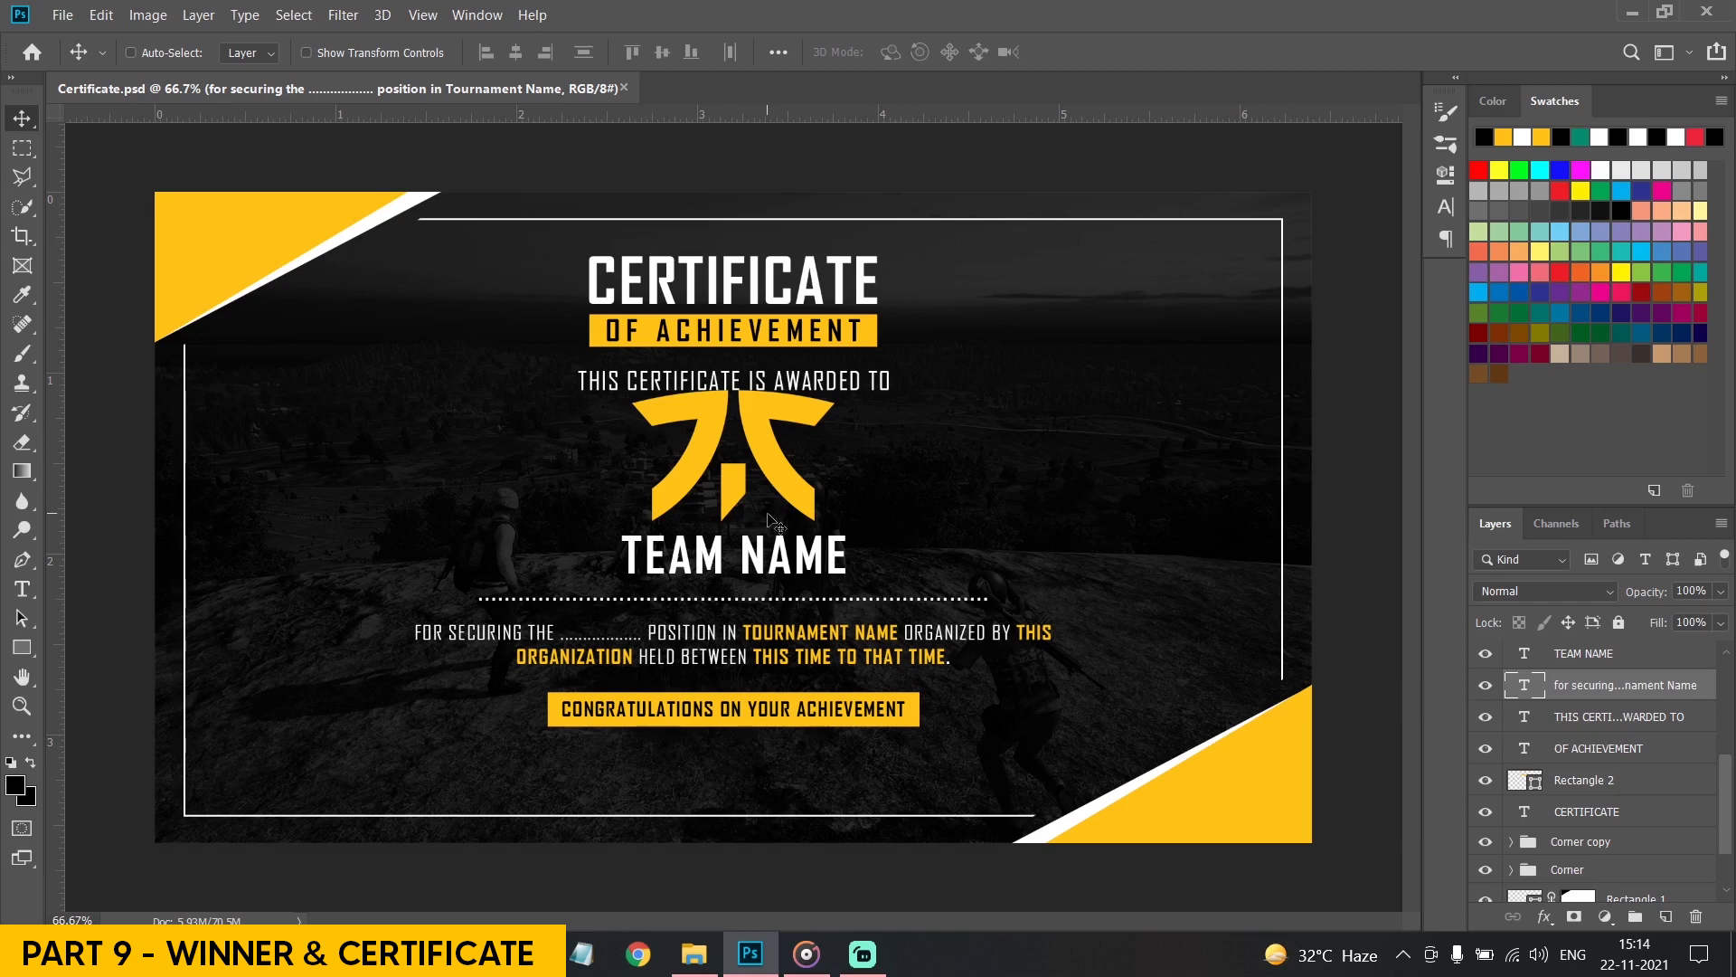
Move the TEAM NAME layer above the dotted-line layer, then shift both with the team logo about 0.14 in down
scroll(1577, 693, up, 3)
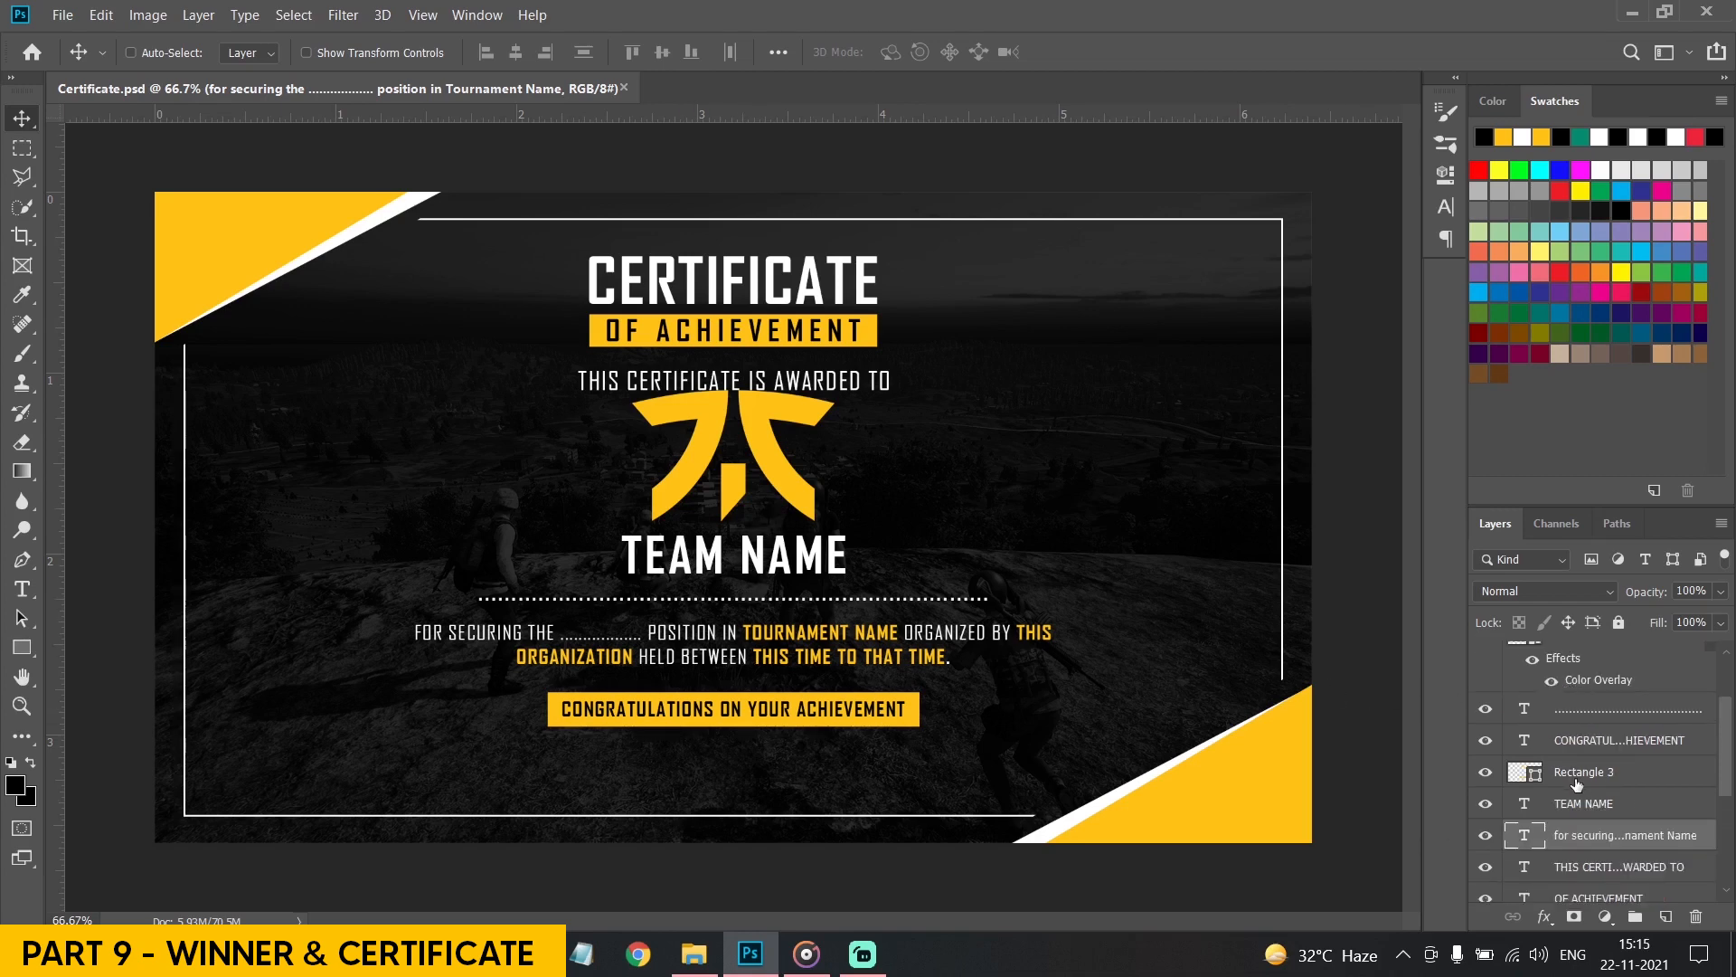
drag(1572, 813, 1566, 701)
ctrl+click(1572, 744)
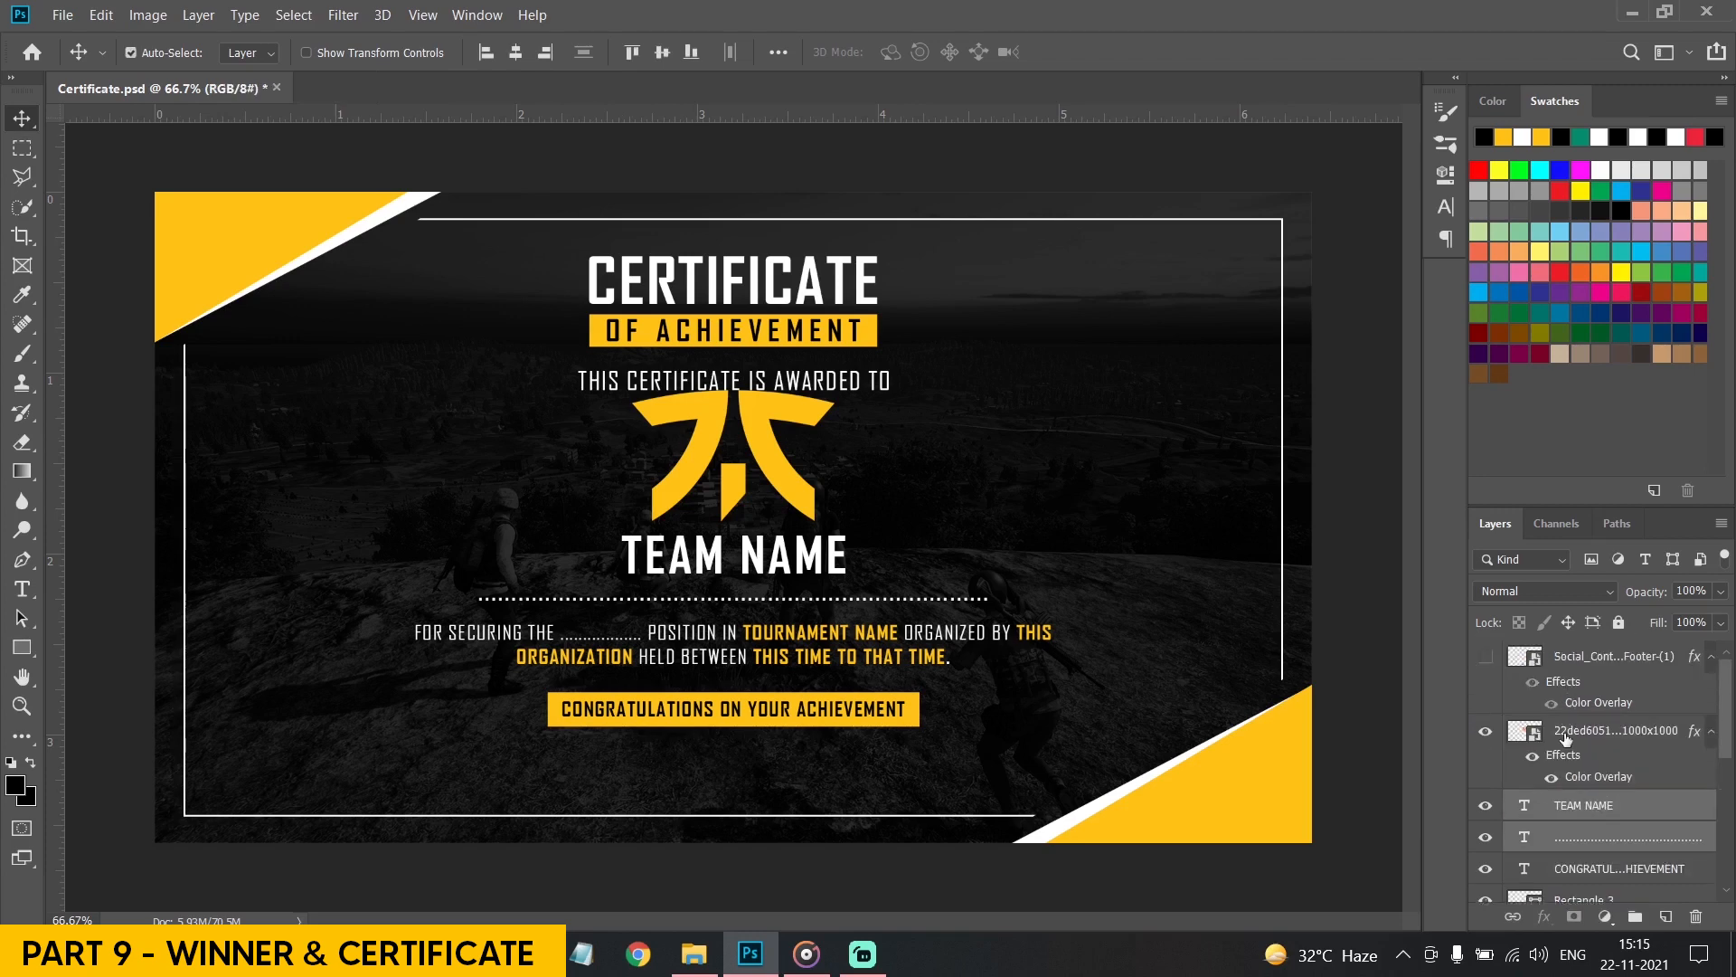
drag(706, 464, 707, 491)
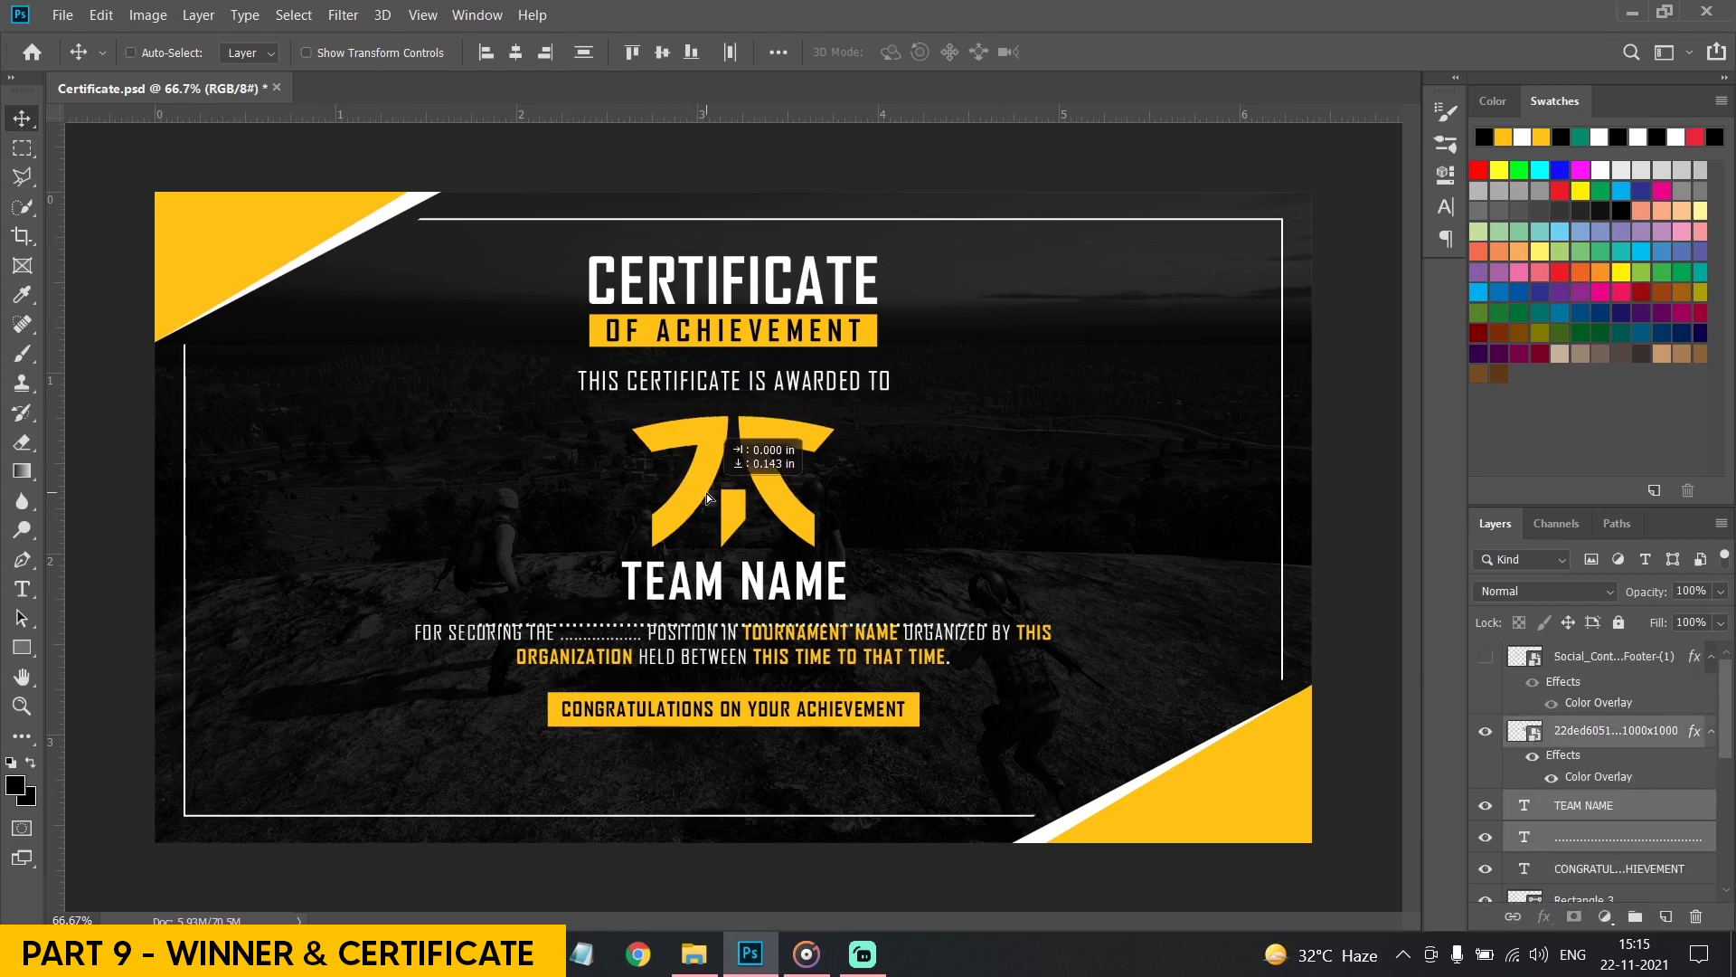
Scale down the team logo, TEAM NAME and dotted line together and raise them about 0.08 in
key(ctrl+t)
drag(732, 413, 732, 434)
click(445, 296)
drag(758, 504, 758, 491)
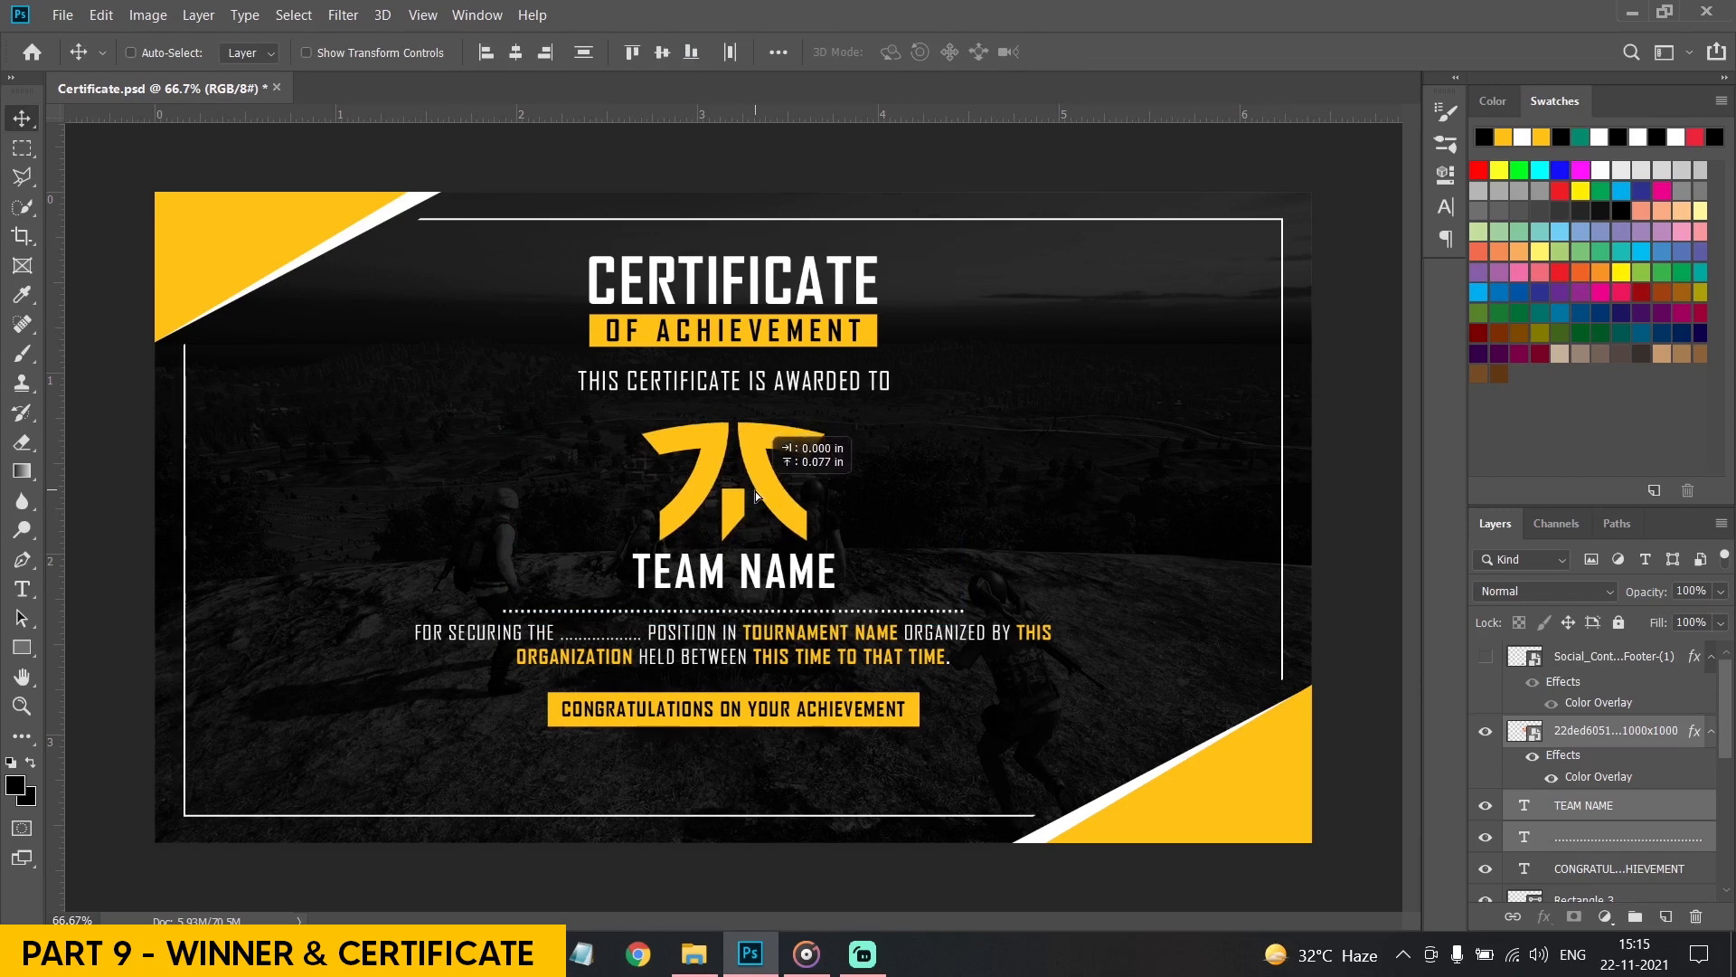
Raise the dotted line alone so it sits tightly just beneath TEAM NAME
click(1615, 837)
drag(979, 619, 979, 597)
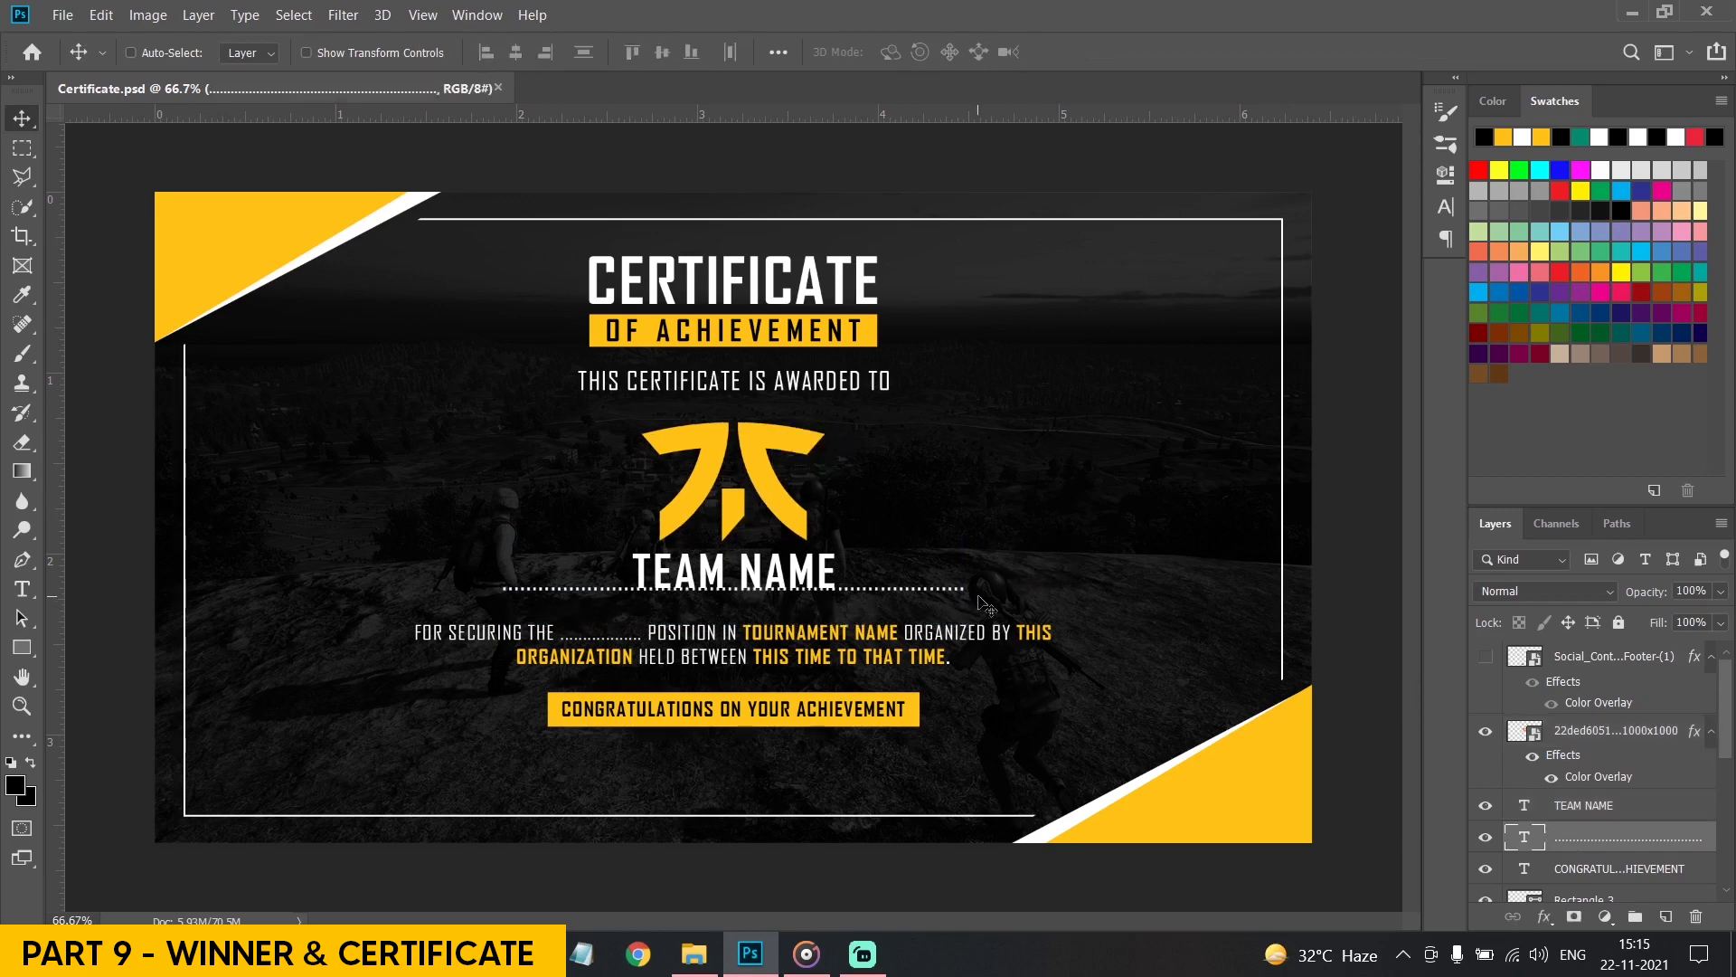
key(Down)
key(Down)
key(Down)
key(Down)
key(Down)
key(Down)
key(Down)
key(Down)
key(Down)
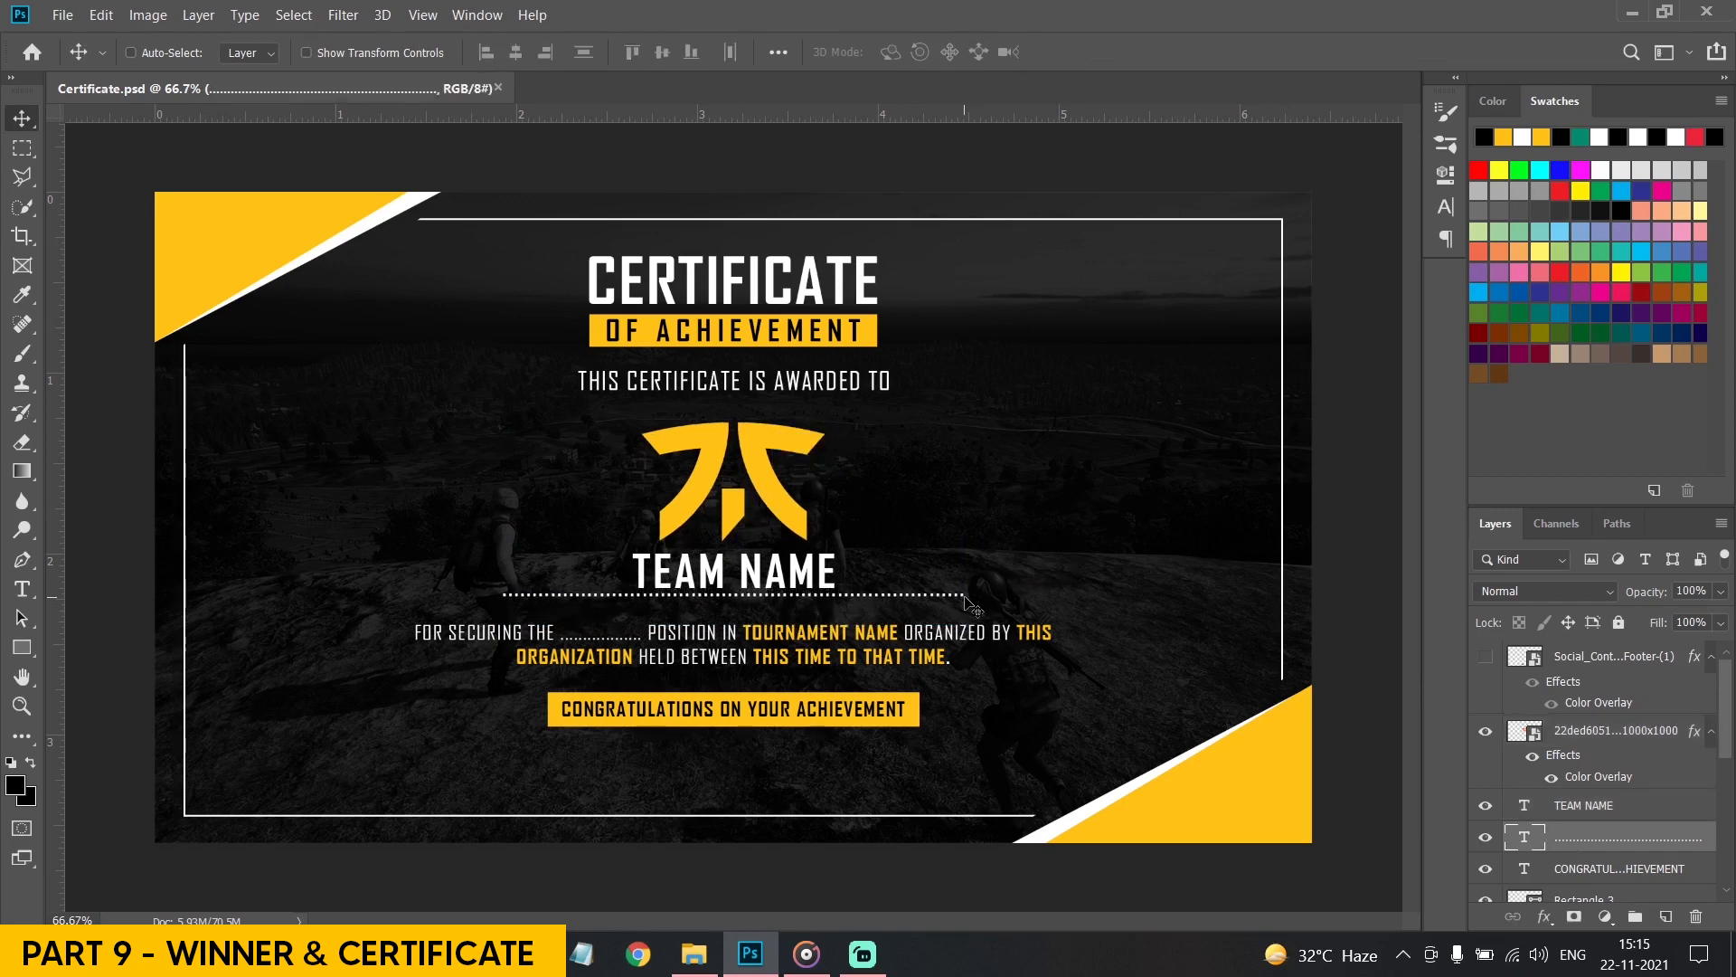
Show the white Battlegrounds Mobile India and Krafton footer logos and move them up beneath the congratulations bar
click(1555, 660)
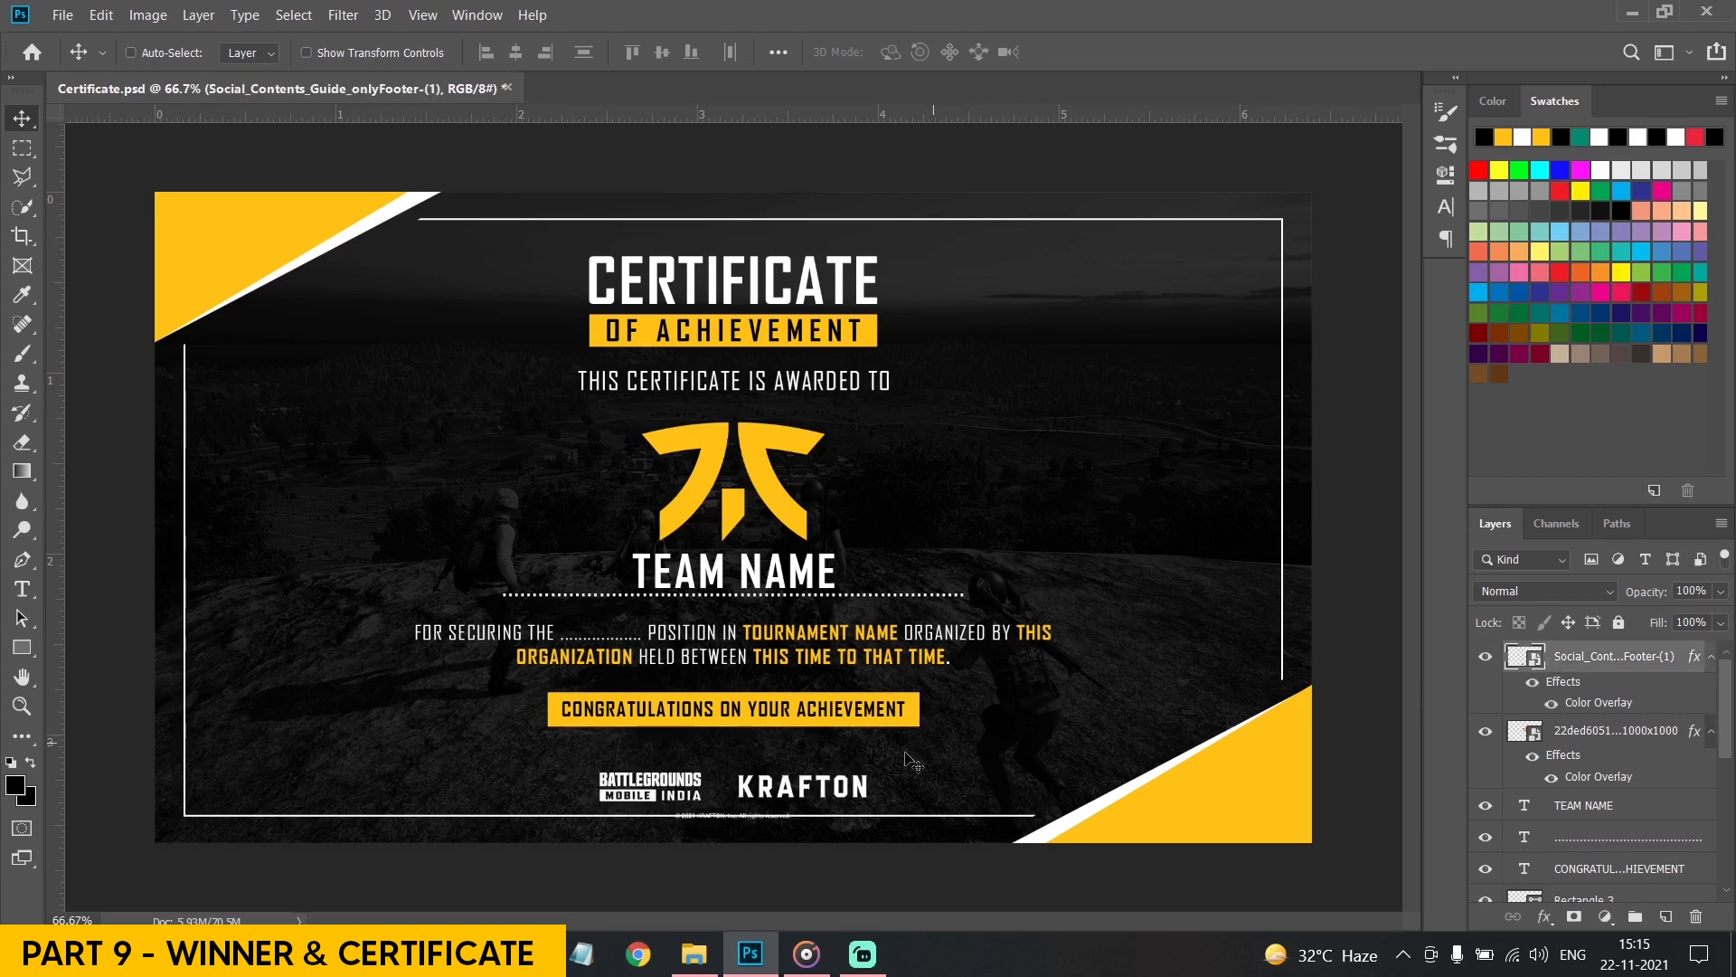
drag(905, 762, 905, 741)
key(Down)
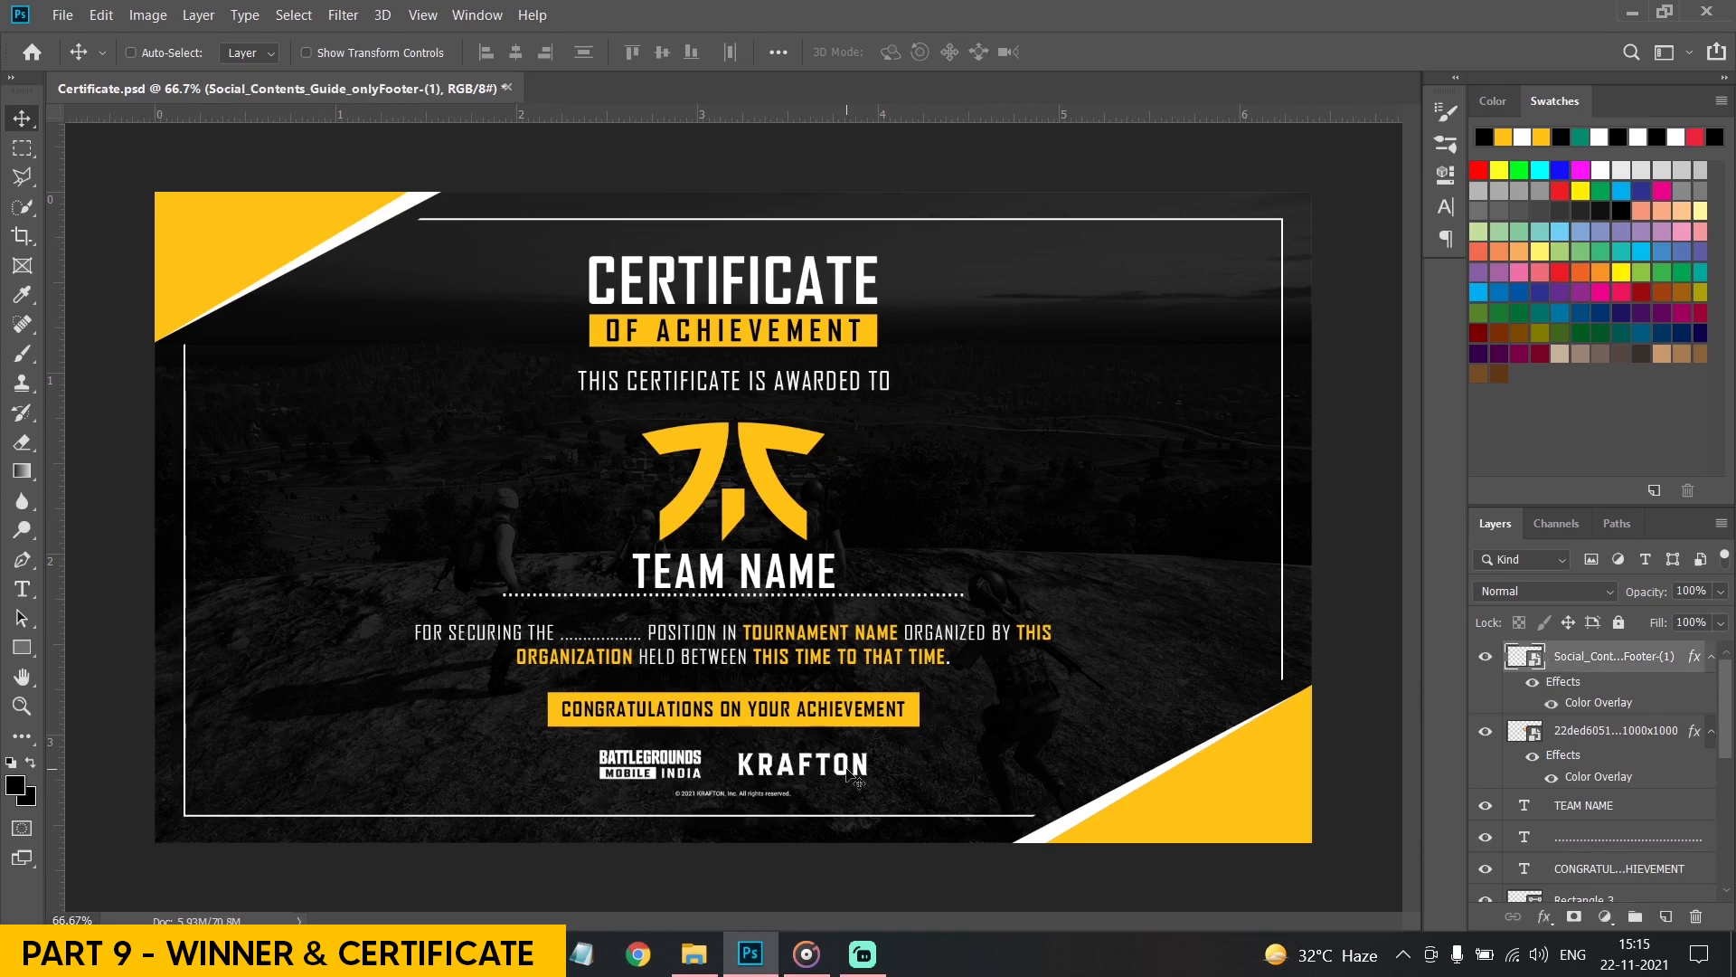
Add the white 9 pt text DATE near the certificate's lower-left corner and adjust its character tracking
click(22, 589)
click(294, 782)
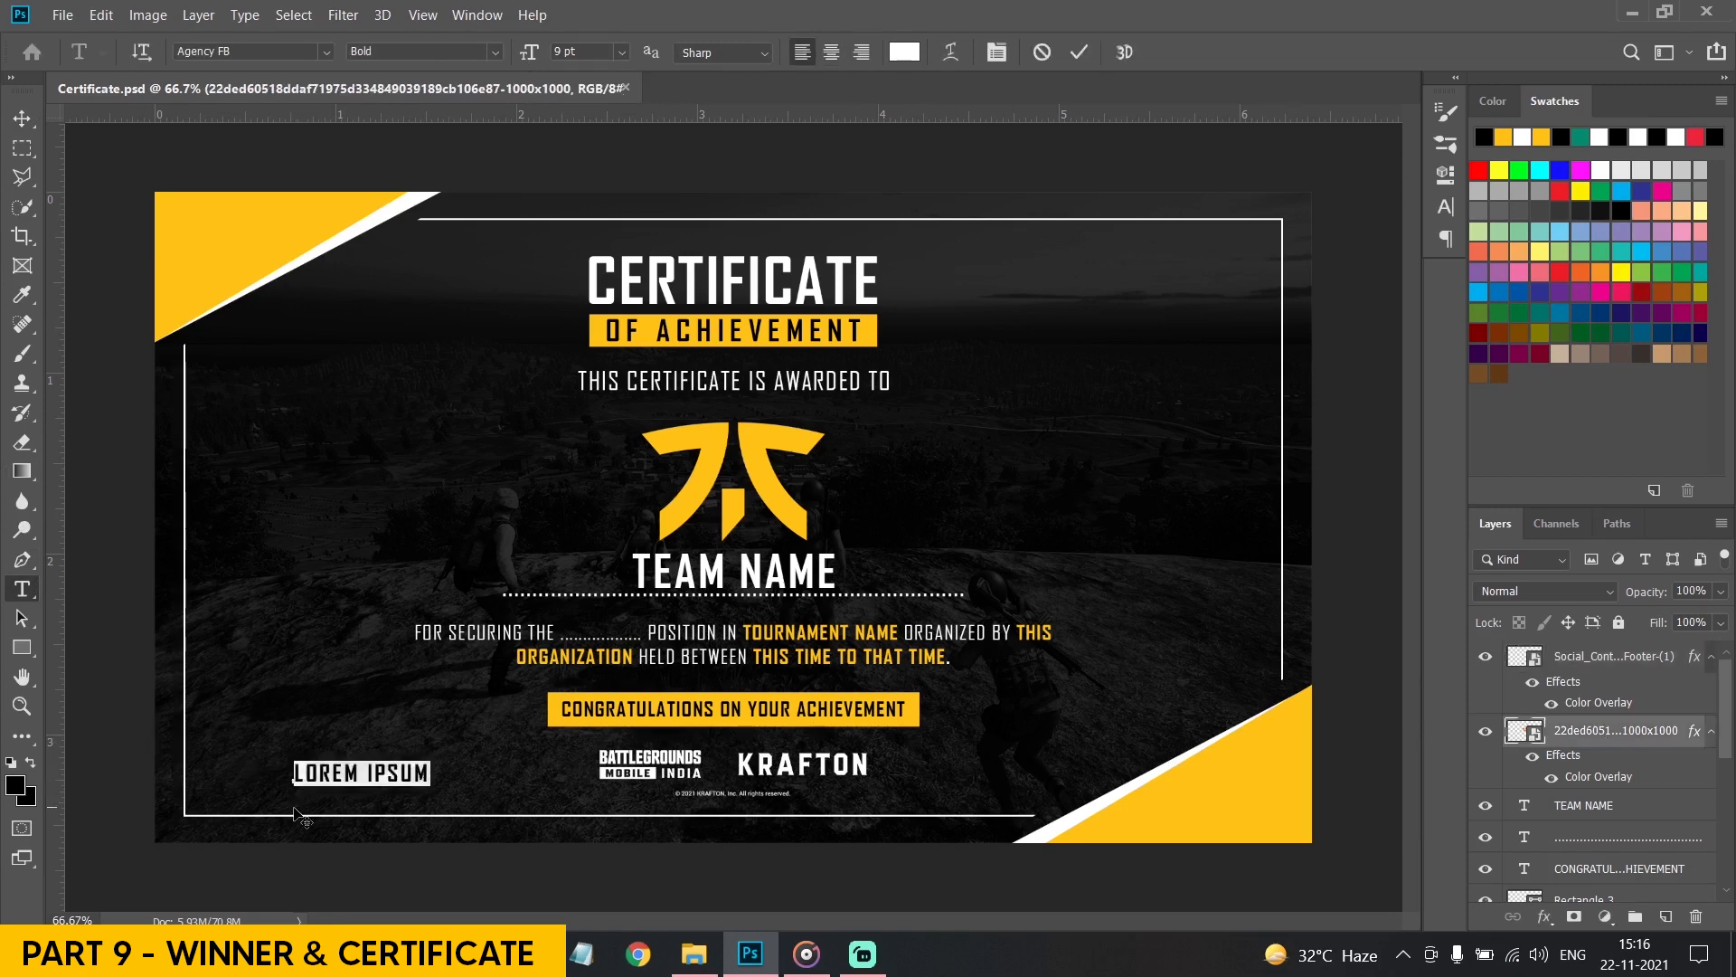
text(DATE)
click(996, 52)
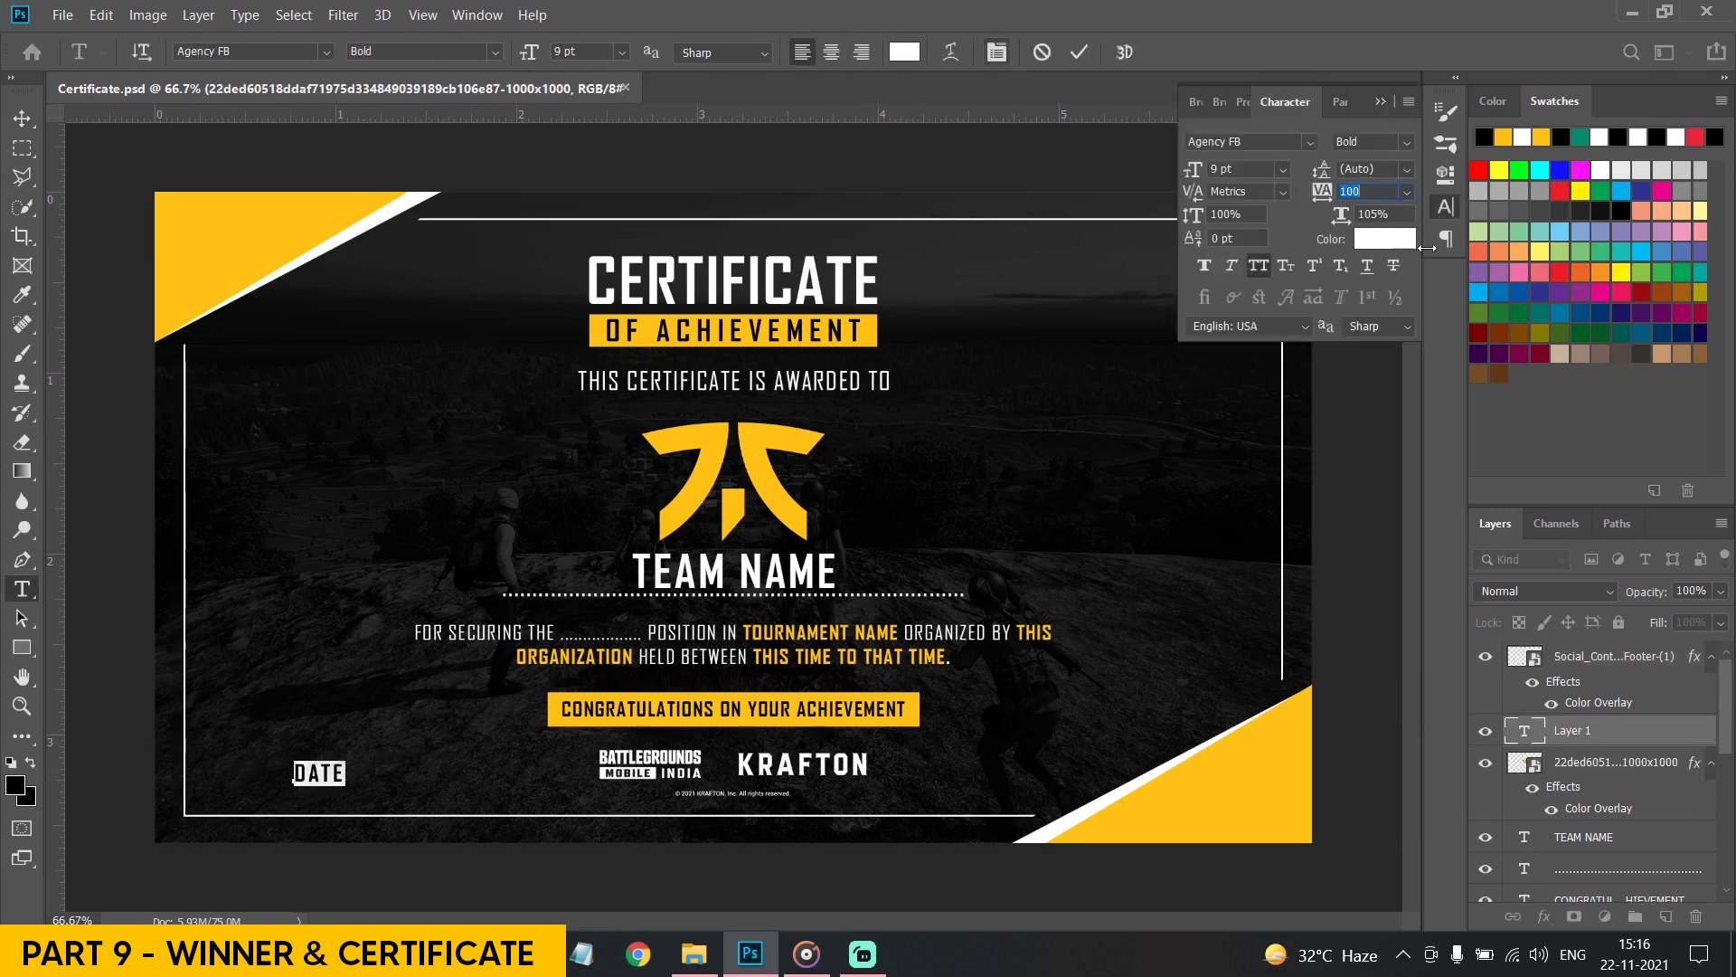
click(1406, 191)
click(1364, 393)
click(1406, 192)
click(1367, 410)
click(1380, 101)
click(22, 118)
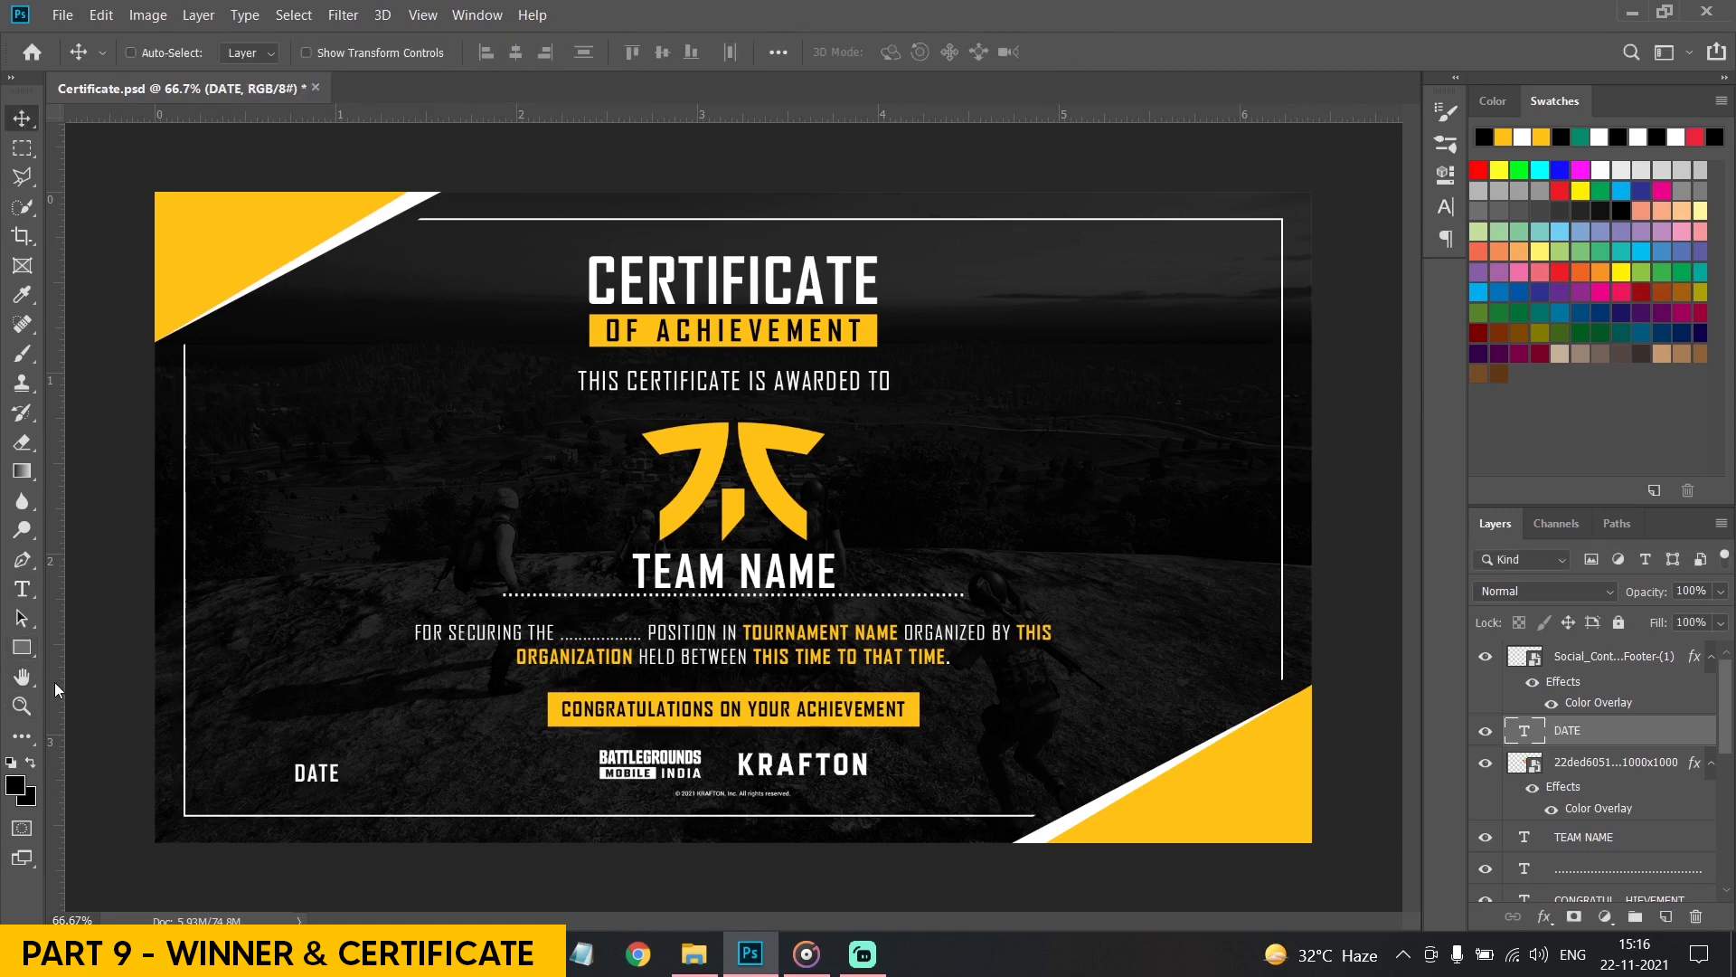
Draw a thin white horizontal line just above the DATE text
right_click(22, 648)
click(109, 734)
drag(220, 755, 390, 755)
click(253, 51)
click(136, 179)
key(v)
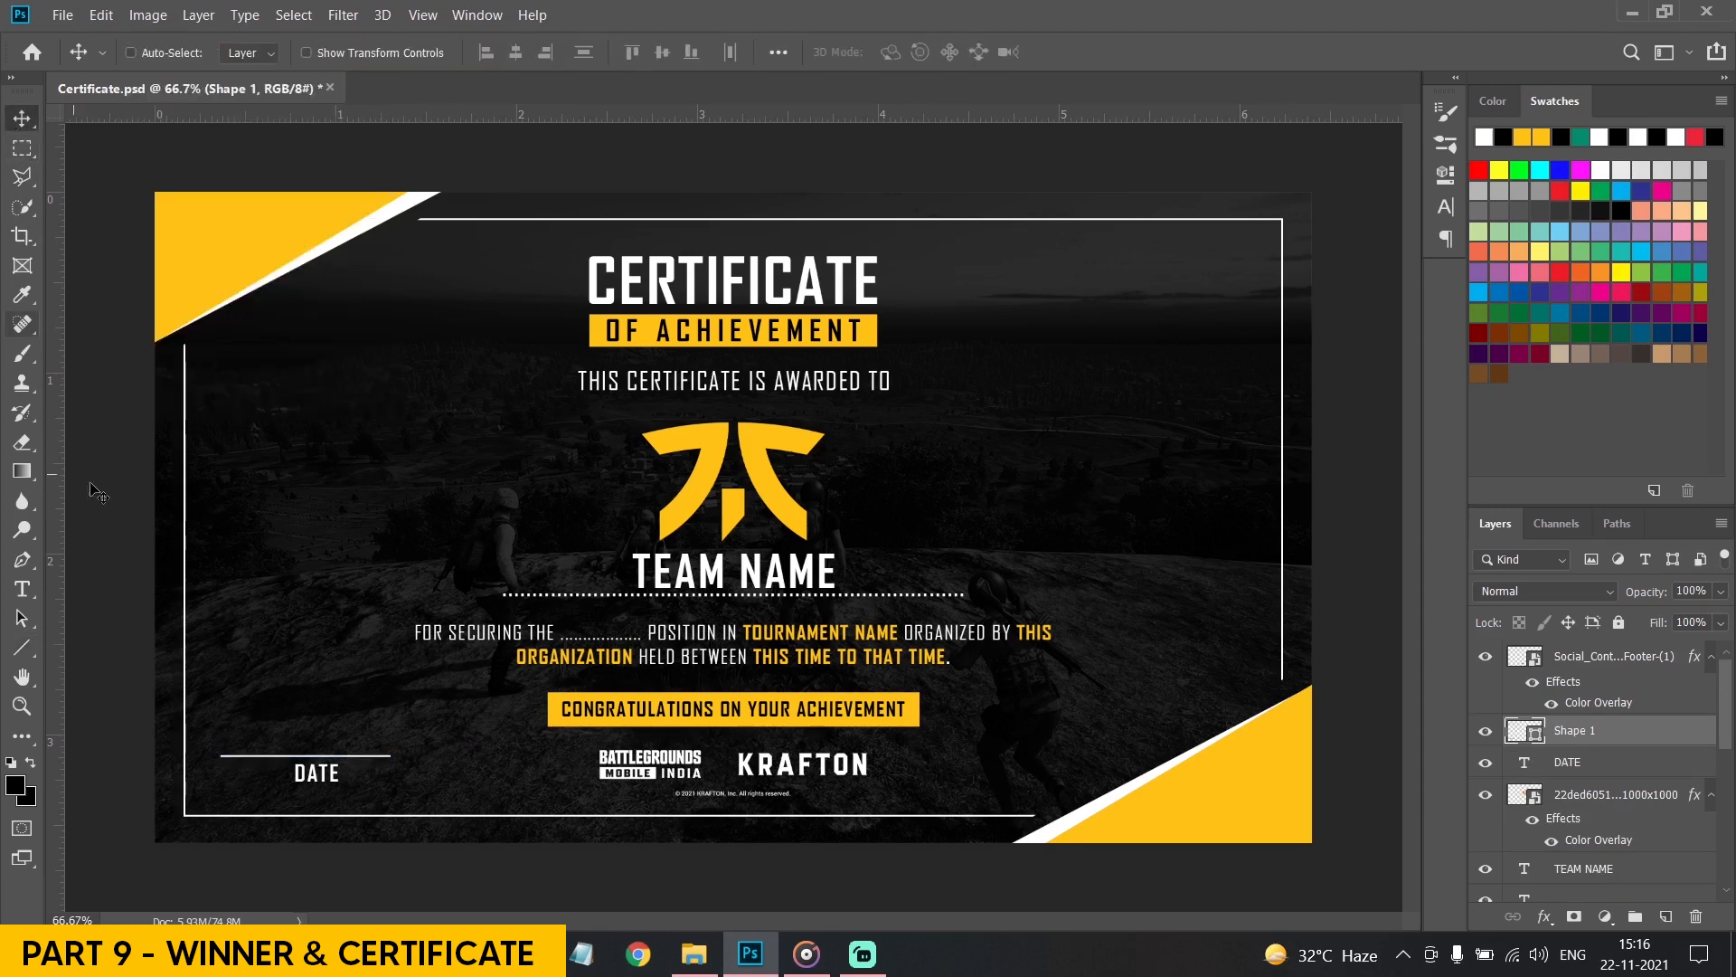
Add the text 22.11.2021 above the line over DATE
key(t)
click(288, 741)
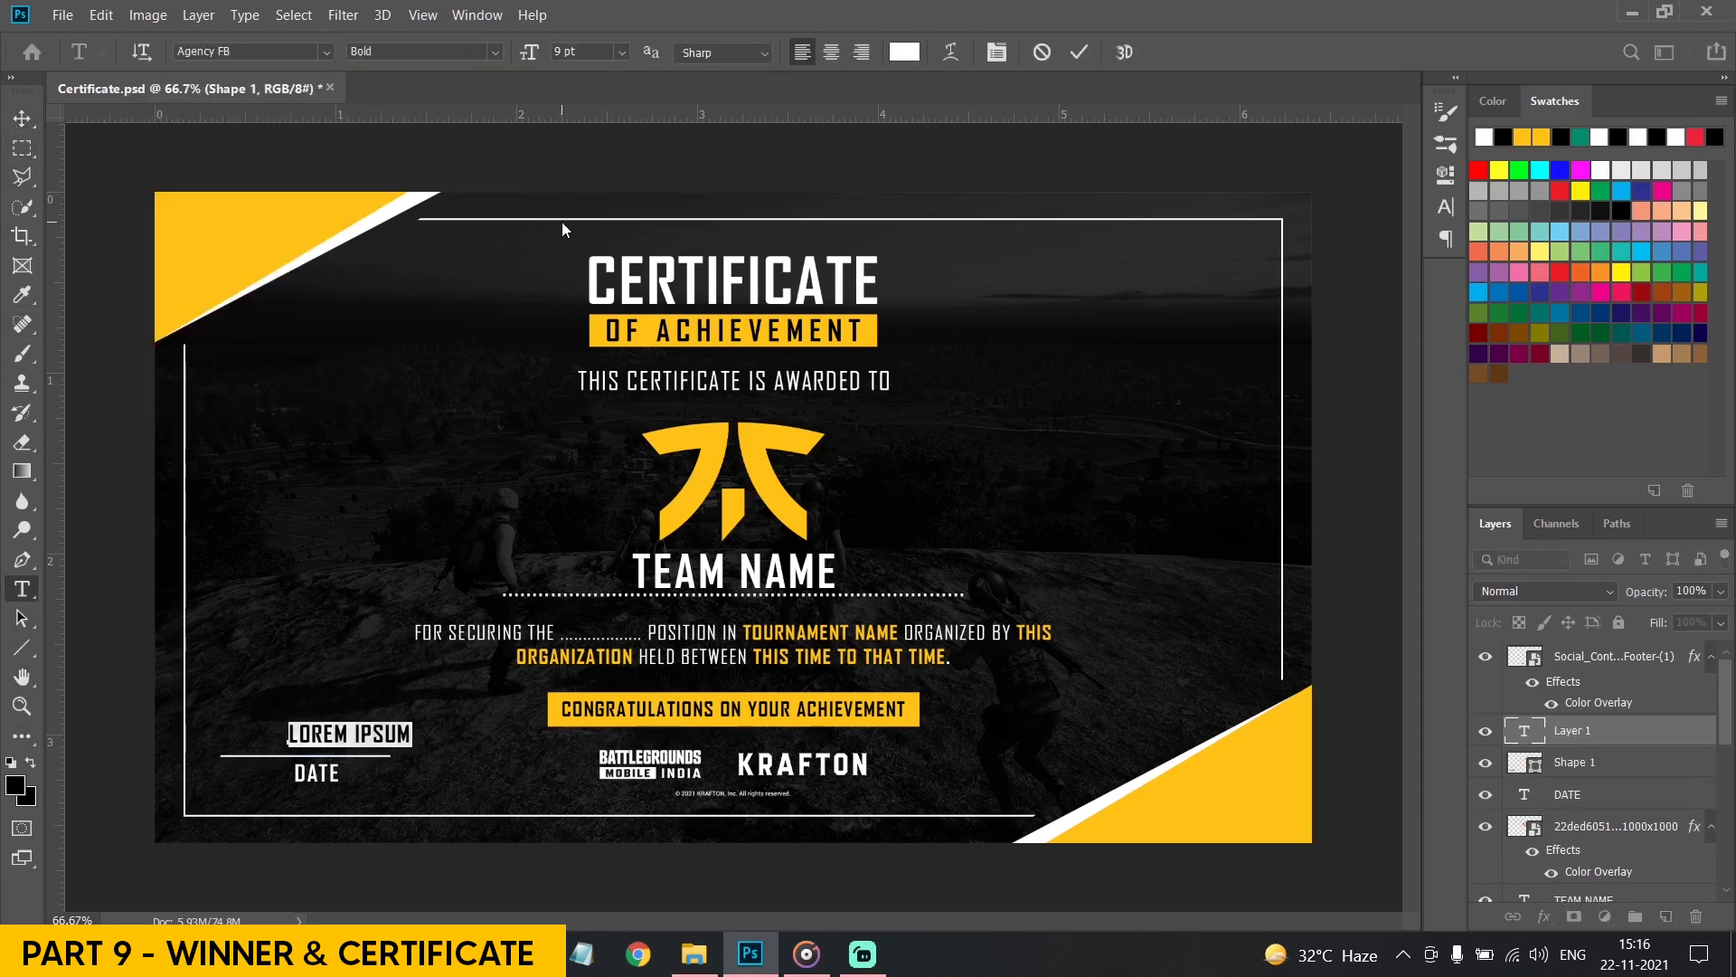
text(22.11)
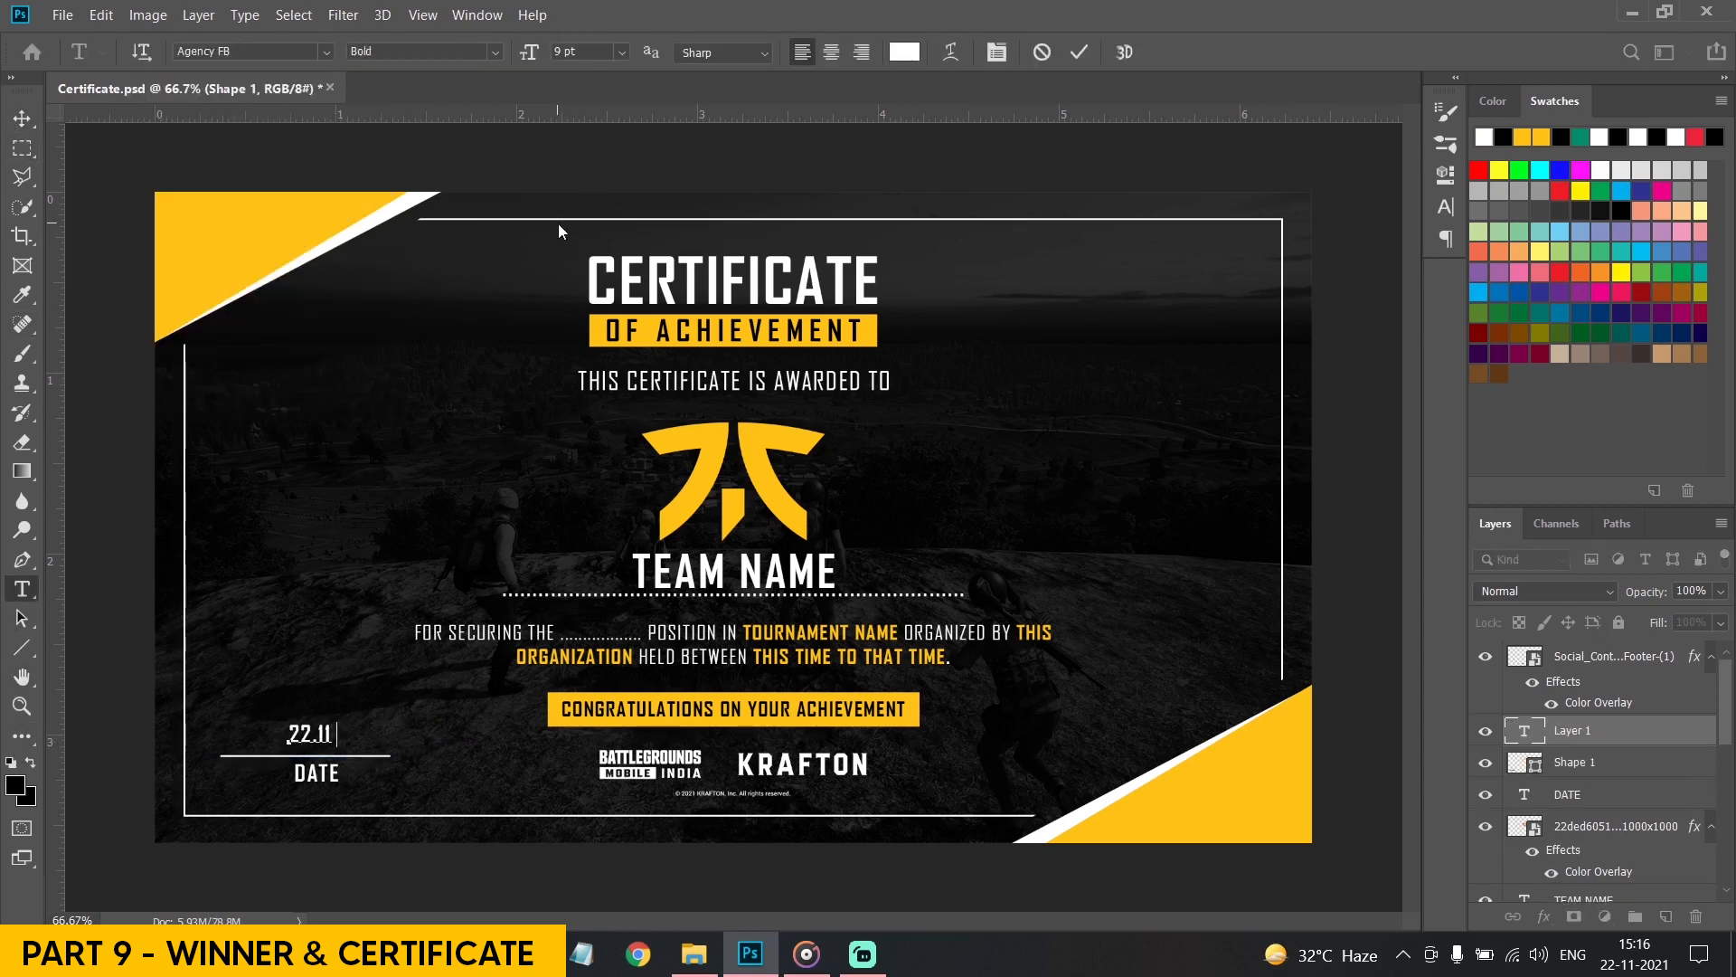
text(.2021)
key(ctrl+a)
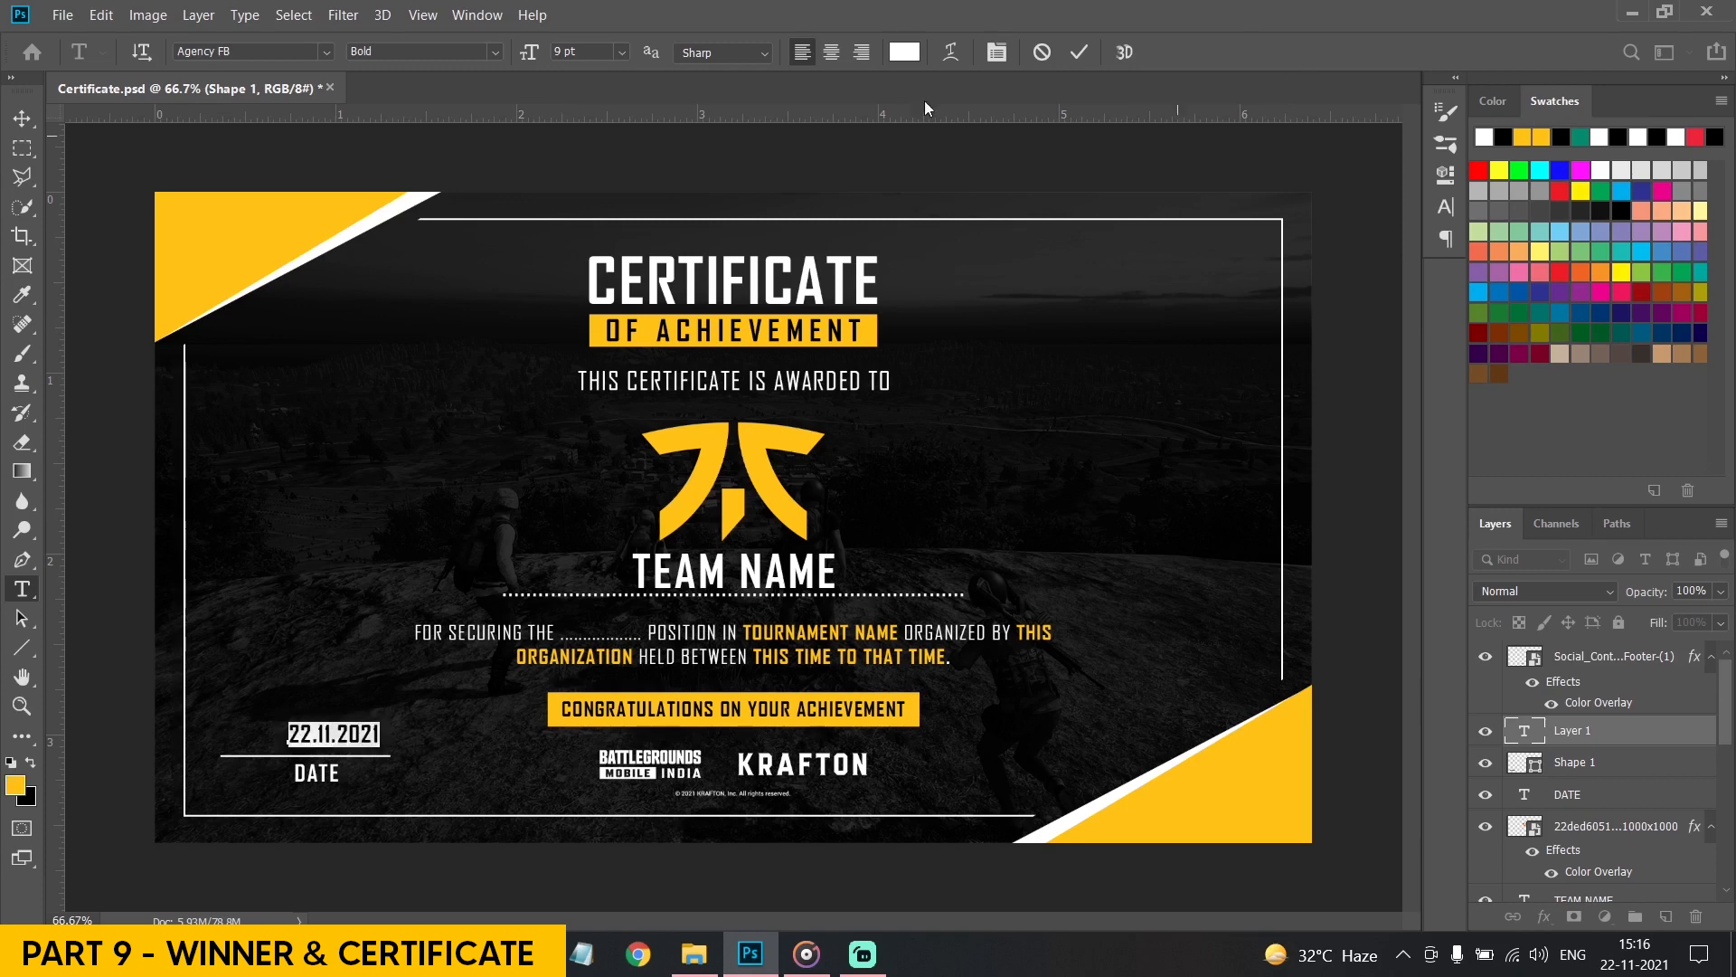
Recolour the 22.11.2021 text yellow and set its size to 12 pt with adjusted paragraph alignment
key(alt+BackSpace)
drag(601, 51, 508, 41)
text(12)
key(Return)
click(802, 52)
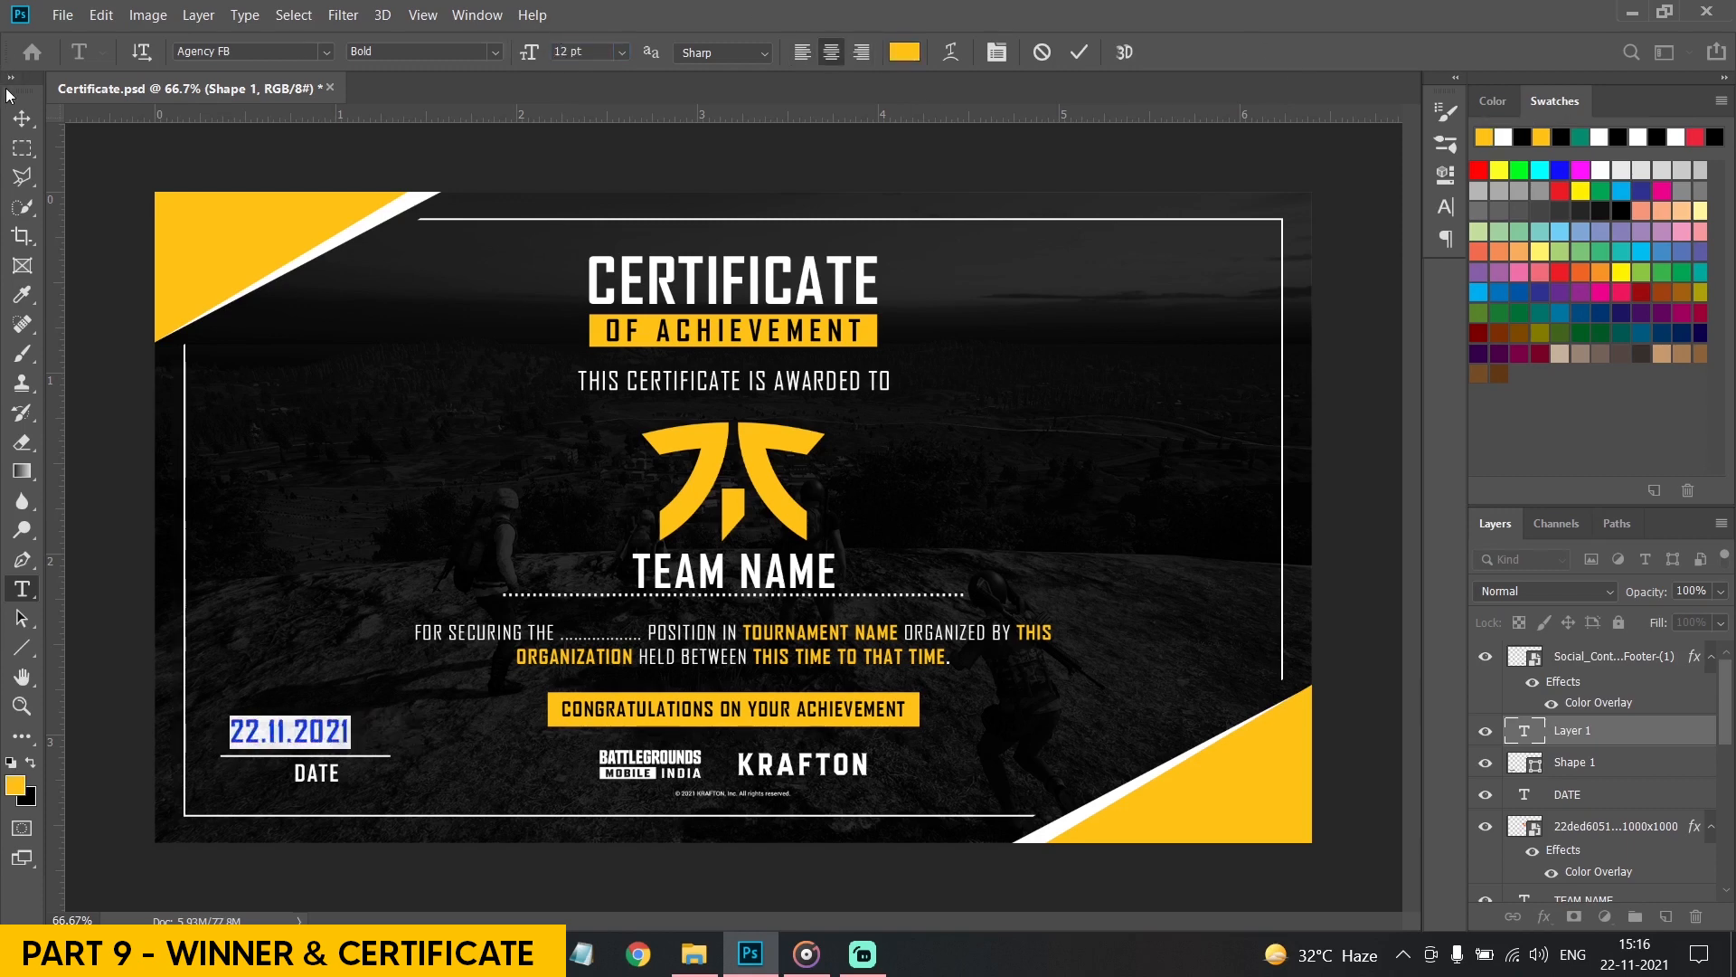
Align the 22.11.2021 text, the white line and DATE by their horizontal centres
click(22, 118)
shift+click(1574, 761)
shift+click(1567, 794)
click(515, 52)
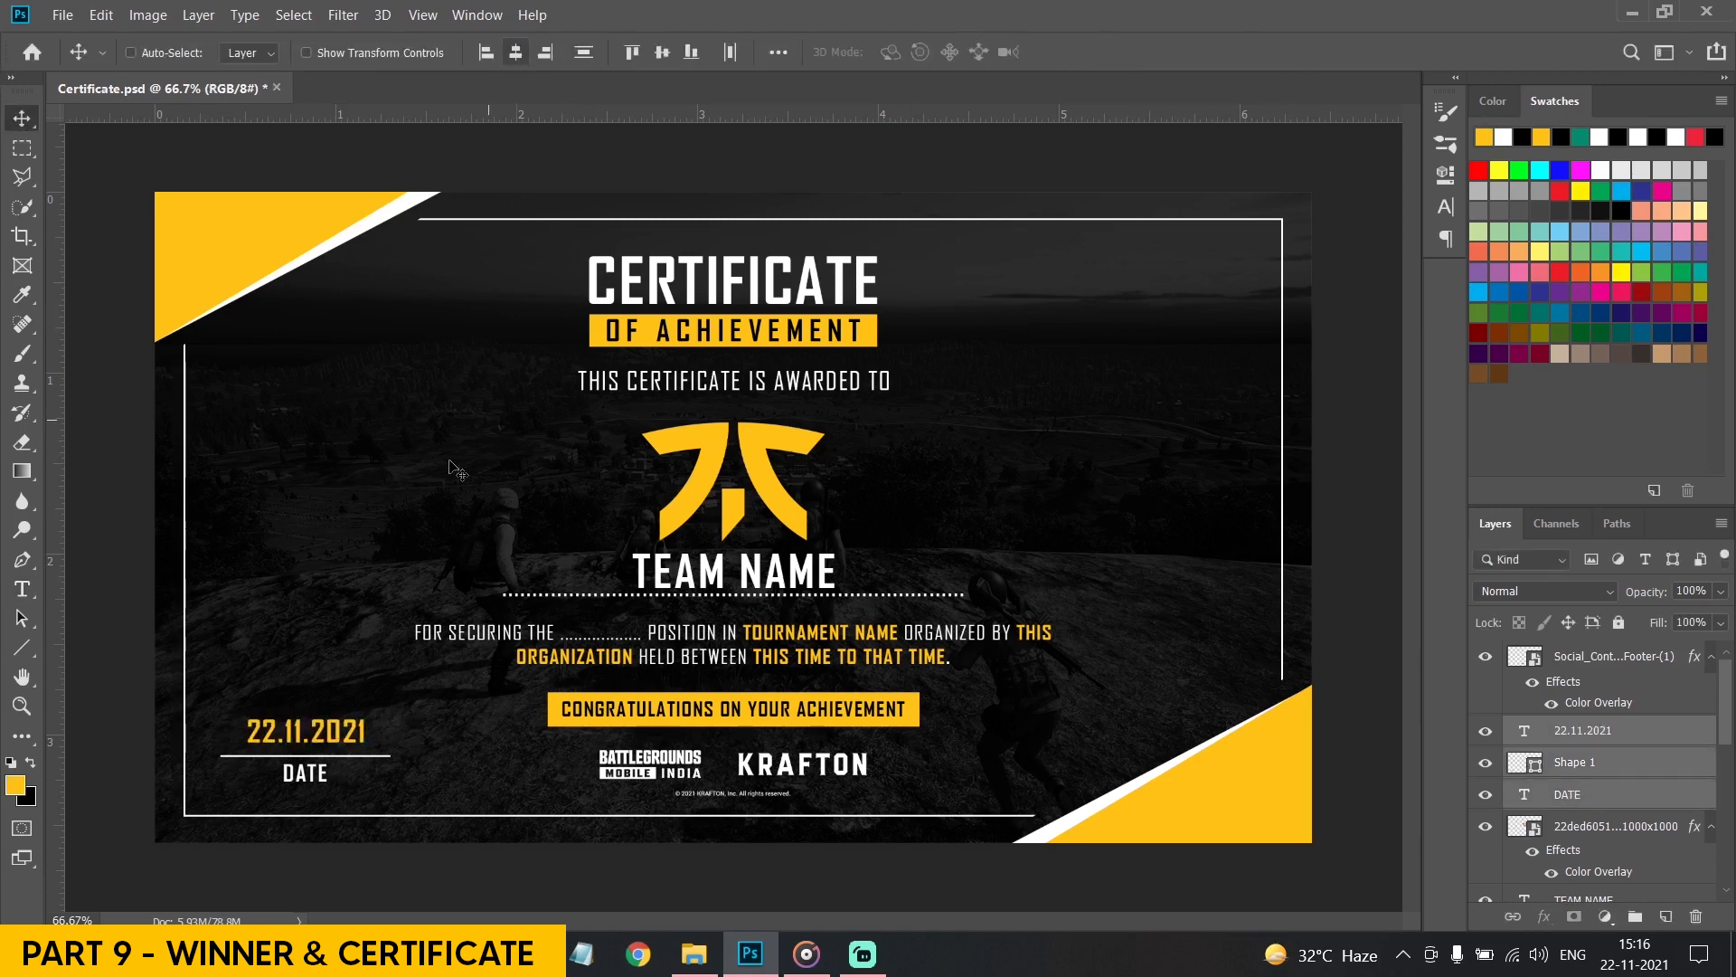
Reduce the DATE text size to 8 pt
click(1554, 795)
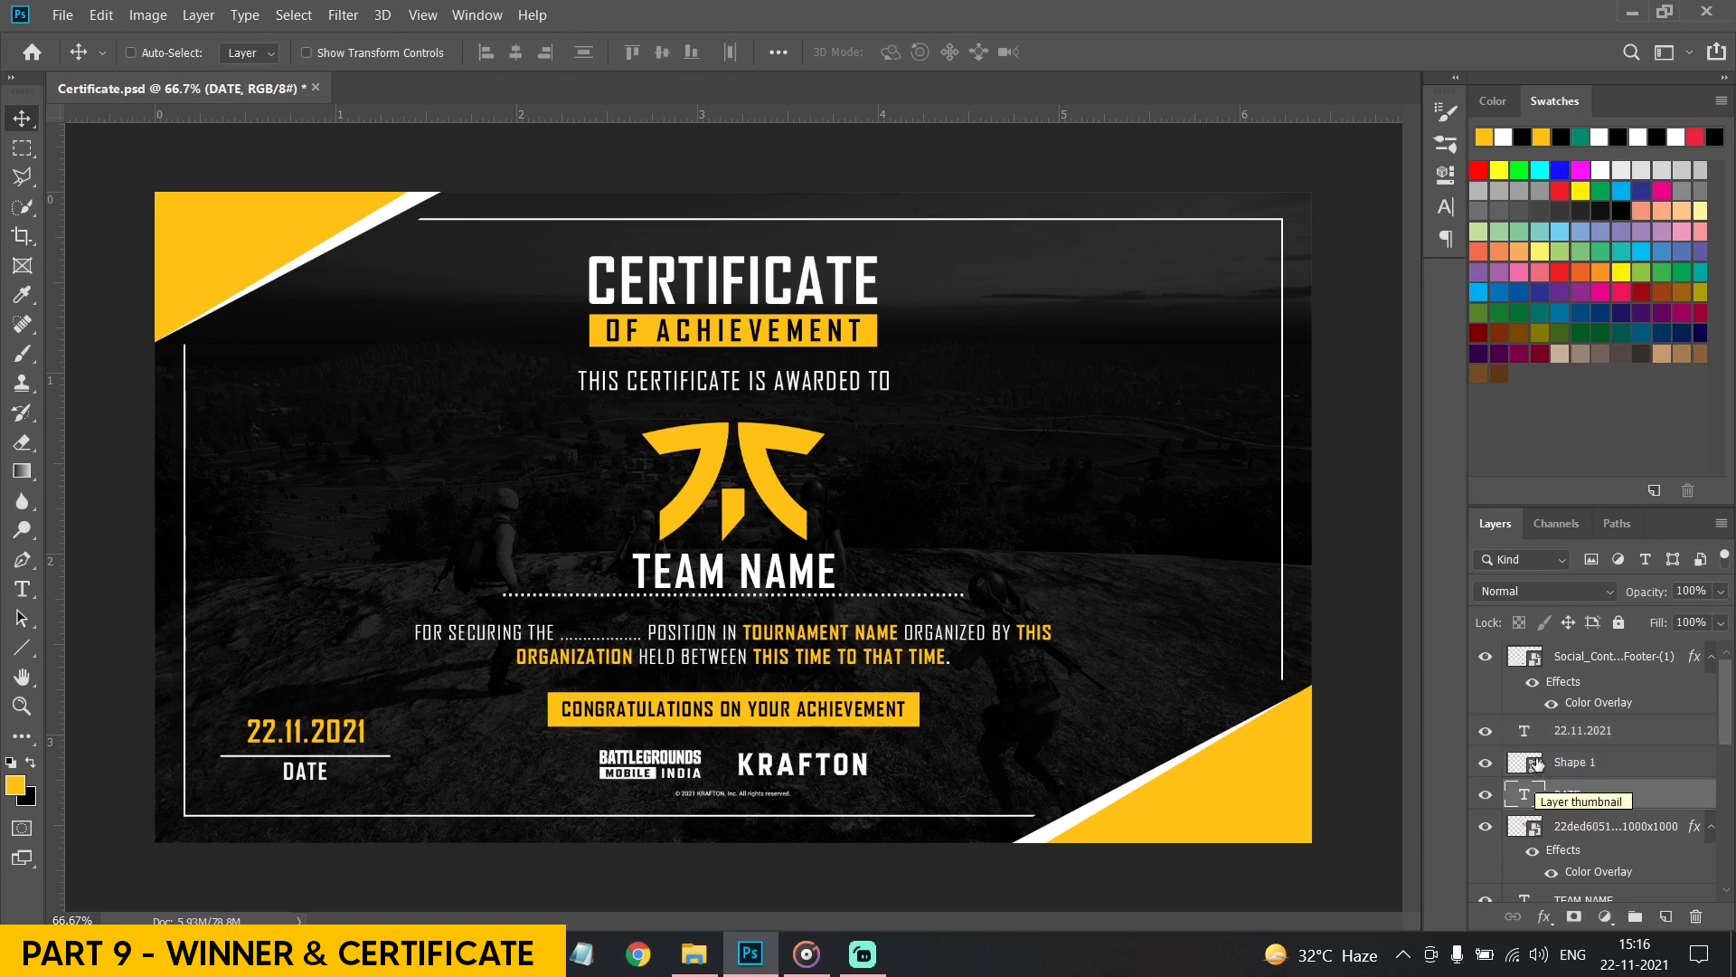
click(22, 589)
double_click(295, 771)
click(622, 52)
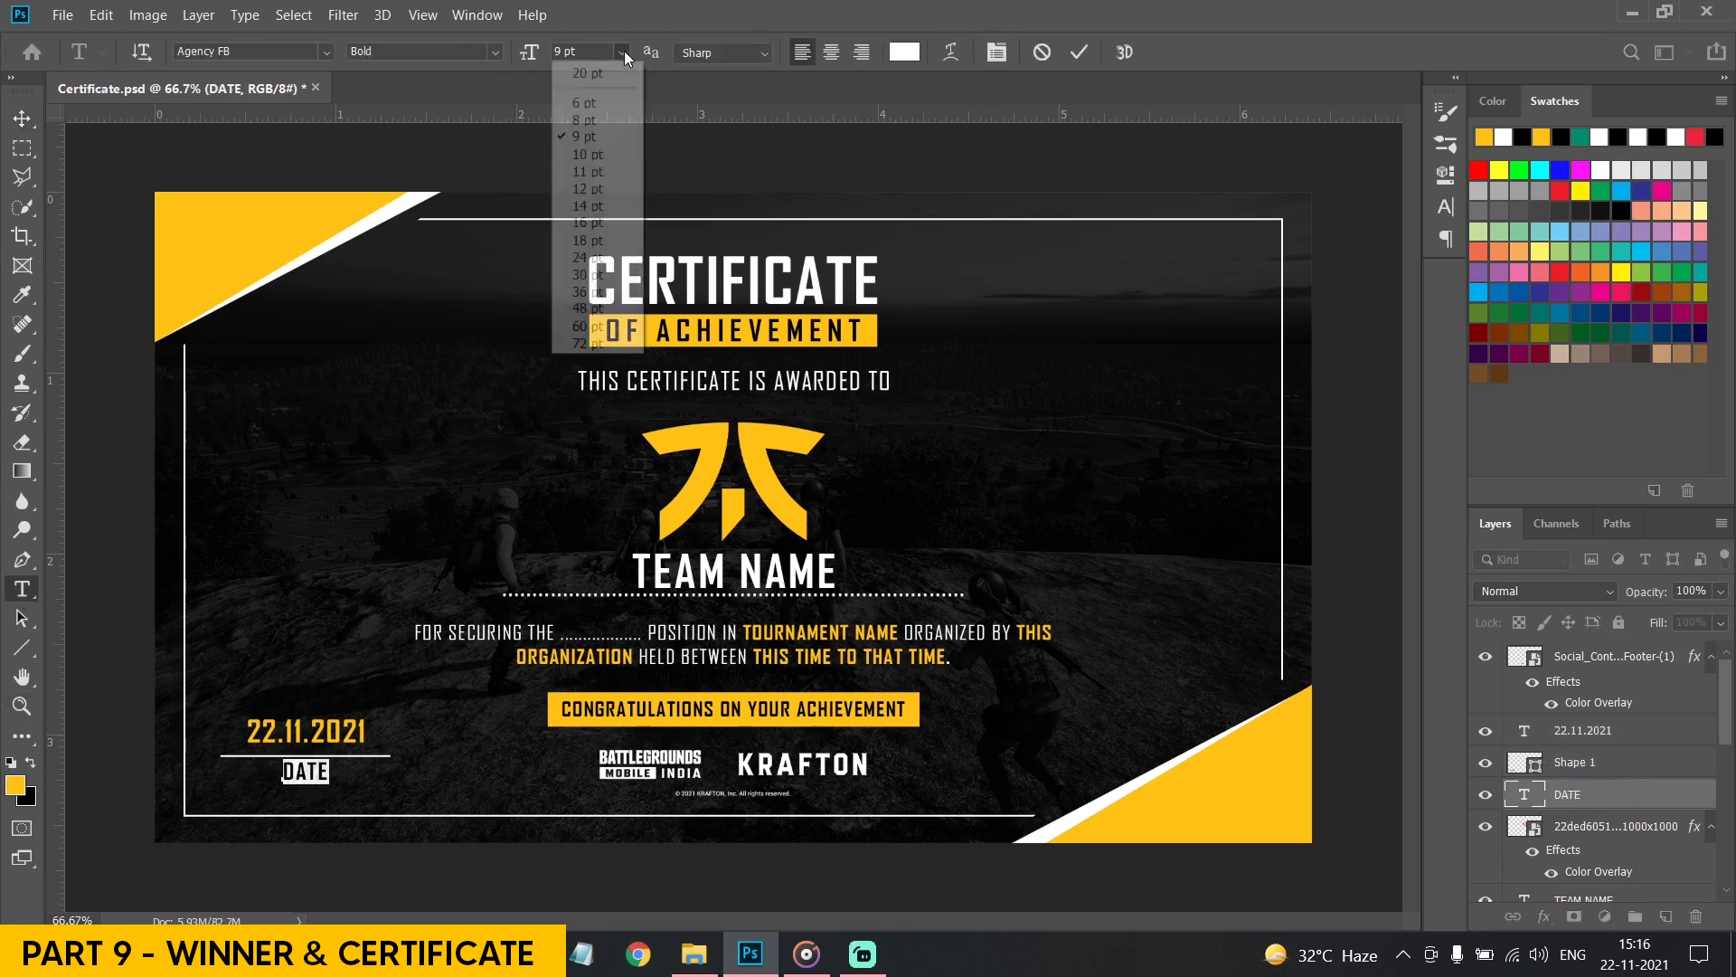
click(601, 120)
click(22, 118)
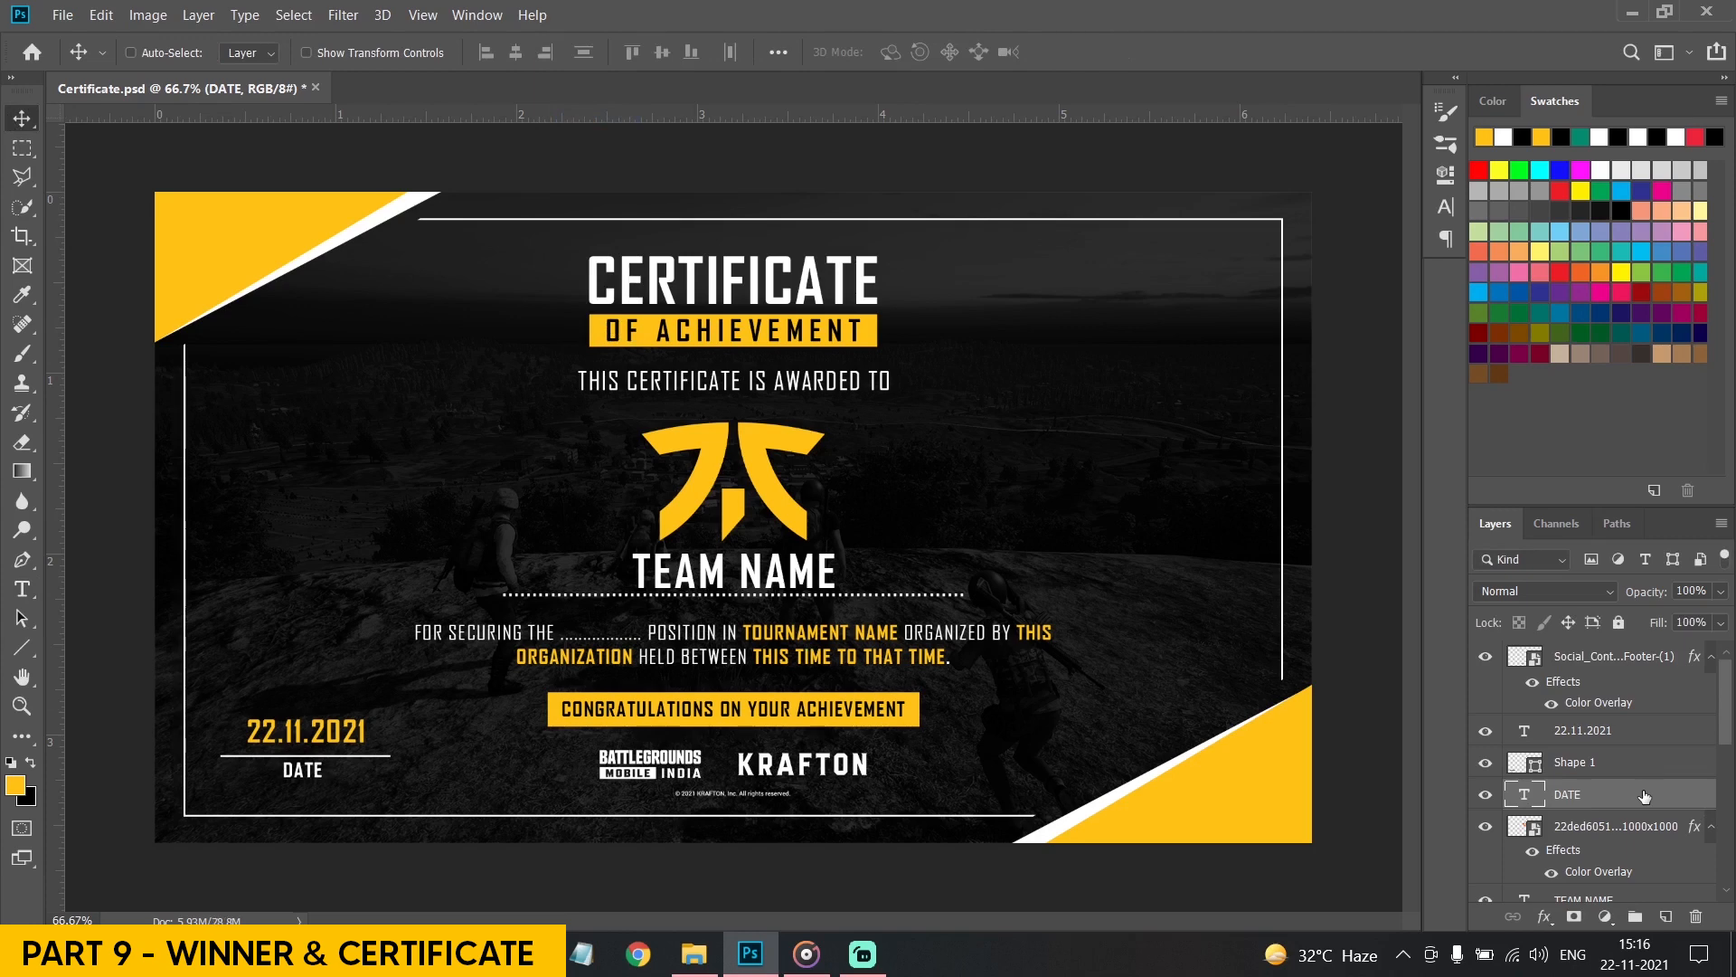
Nudge the 22.11.2021 text down until it sits just above the white line
click(1603, 733)
key(Down)
key(Down)
key(Down)
key(Down)
key(Down)
key(Down)
key(Down)
key(Down)
key(Down)
key(Down)
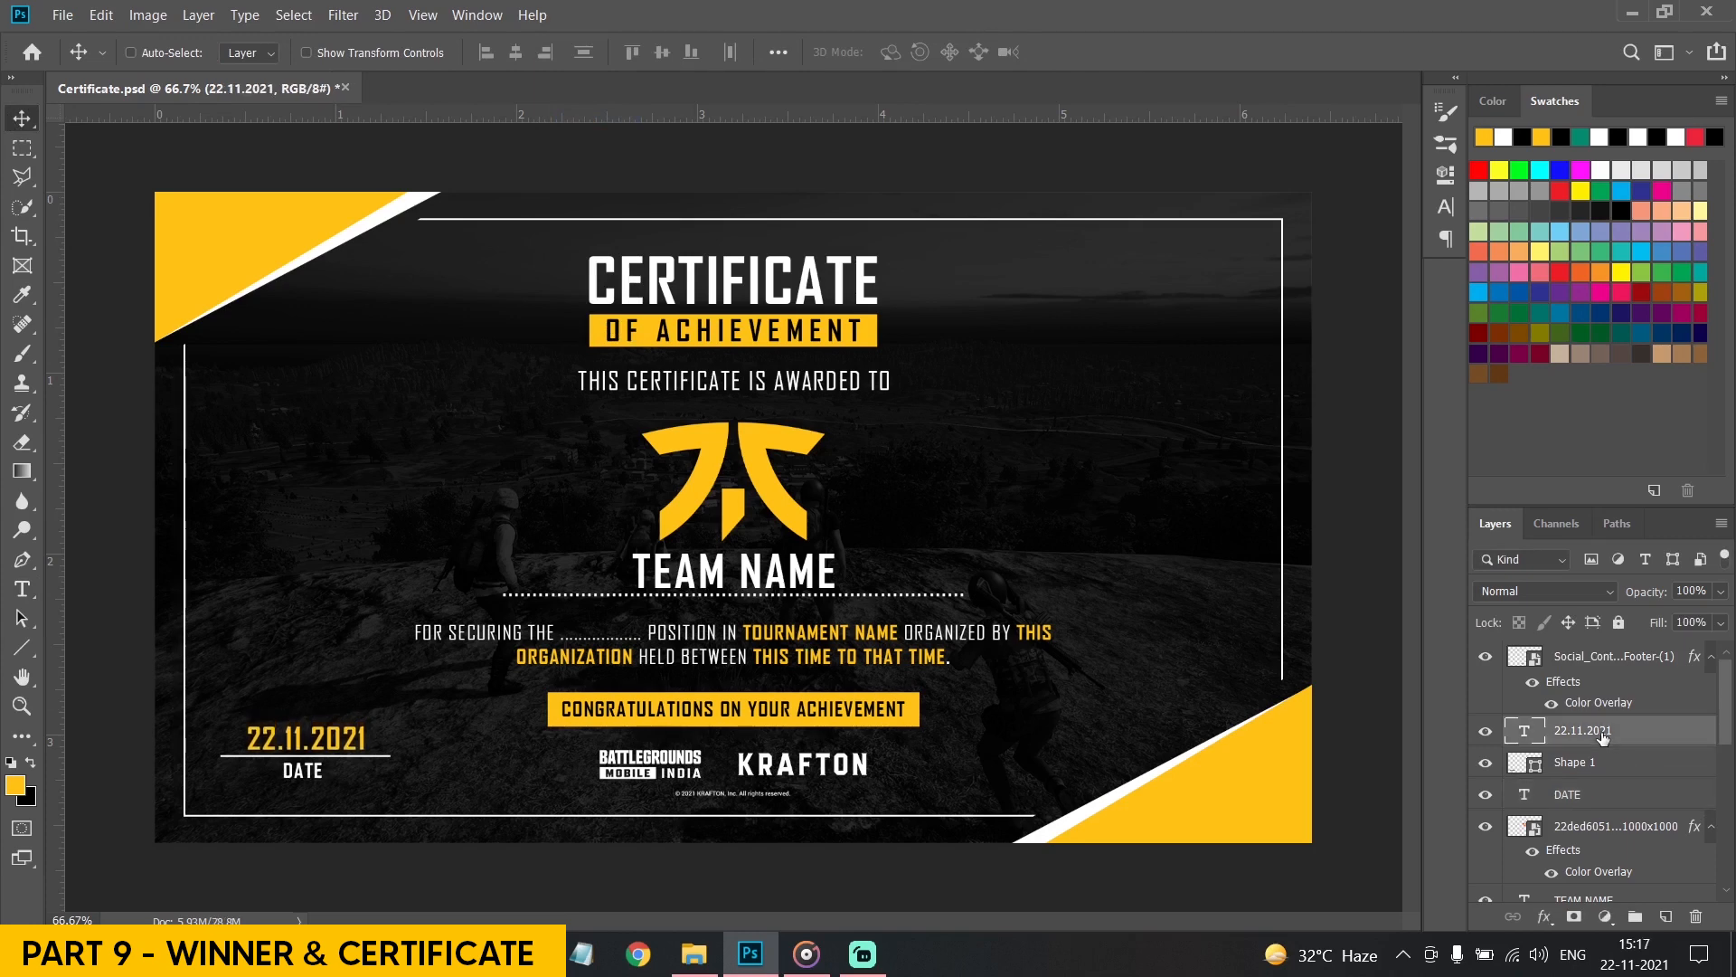
key(Up)
key(Up)
key(Up)
Group the 22.11.2021 text, white line and DATE layers and name the group Date
shift+click(1573, 796)
key(ctrl+g)
double_click(1573, 729)
text(D)
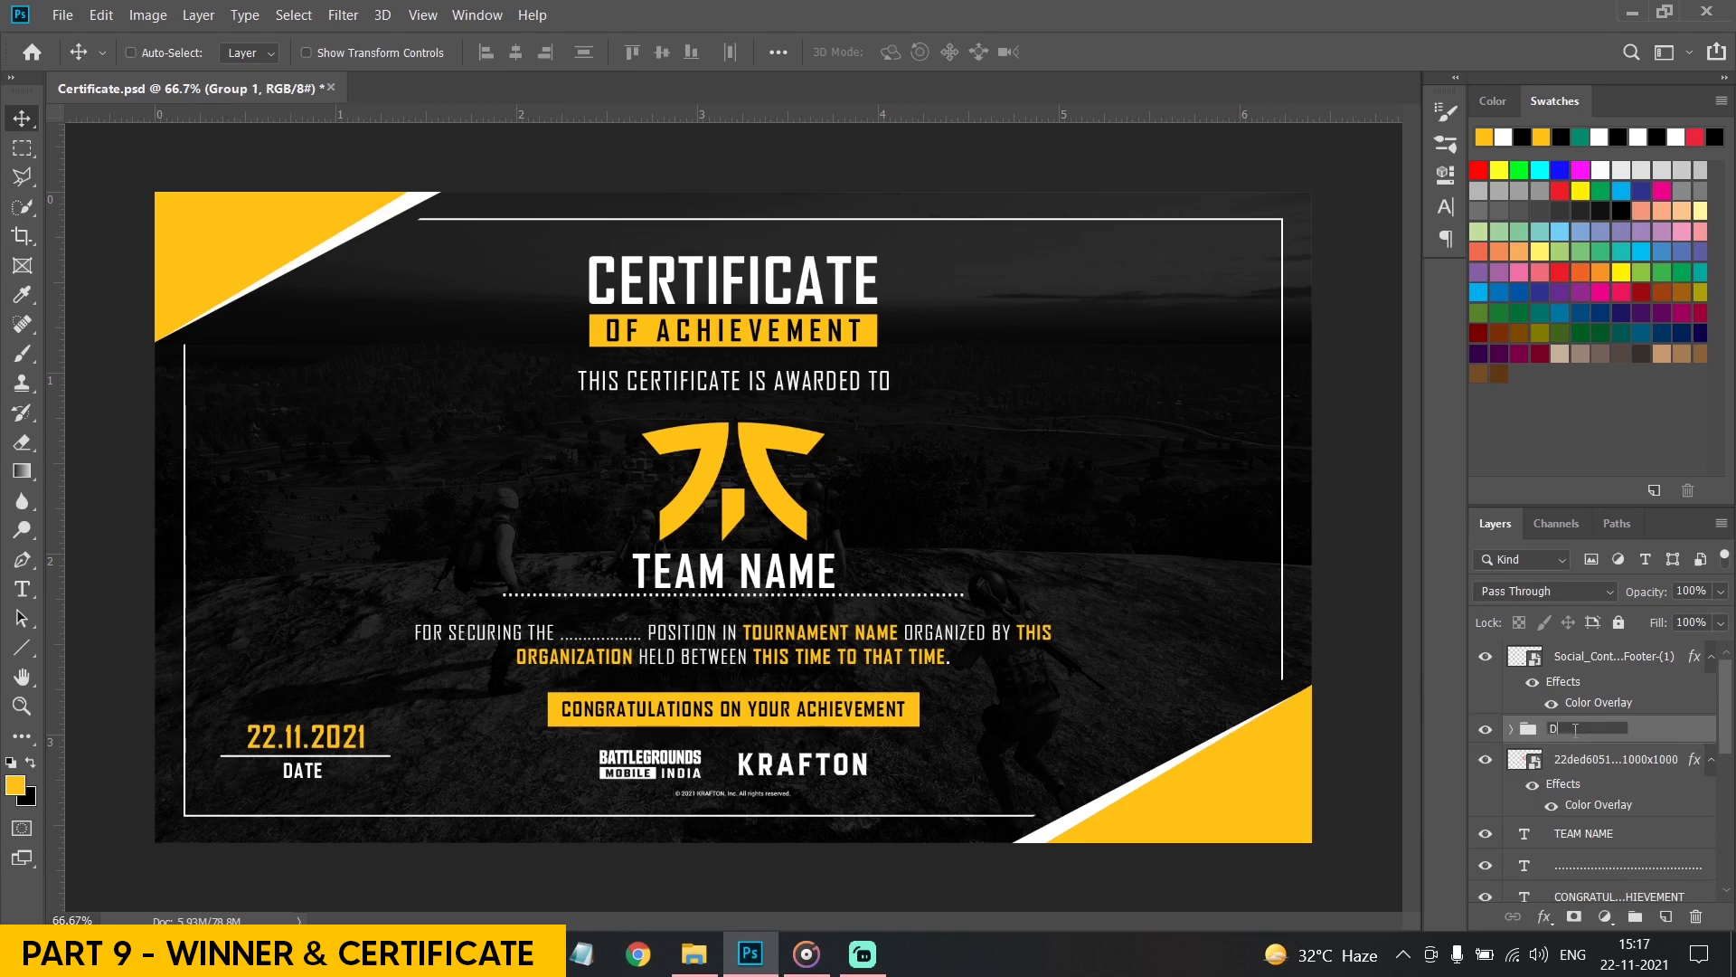
text(ate)
key(Return)
Scale the Date group to about 79% and move it down into the frame's lower-left corner
key(ctrl+t)
drag(221, 722, 256, 738)
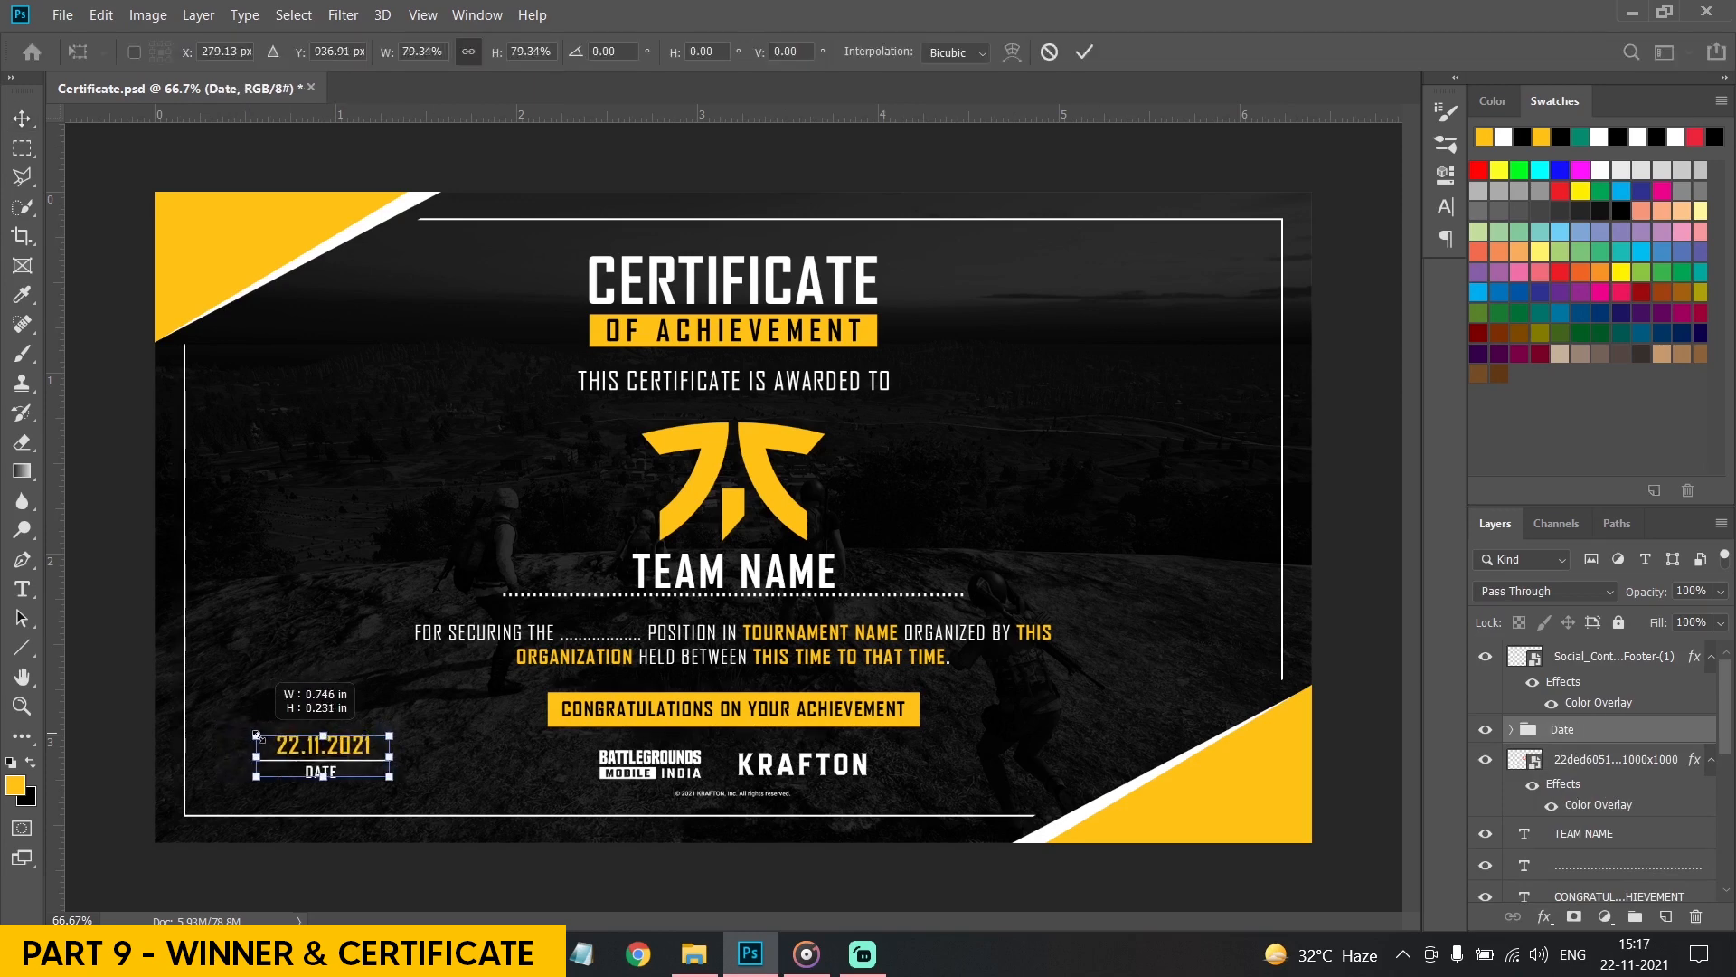
key(Return)
drag(312, 571, 291, 662)
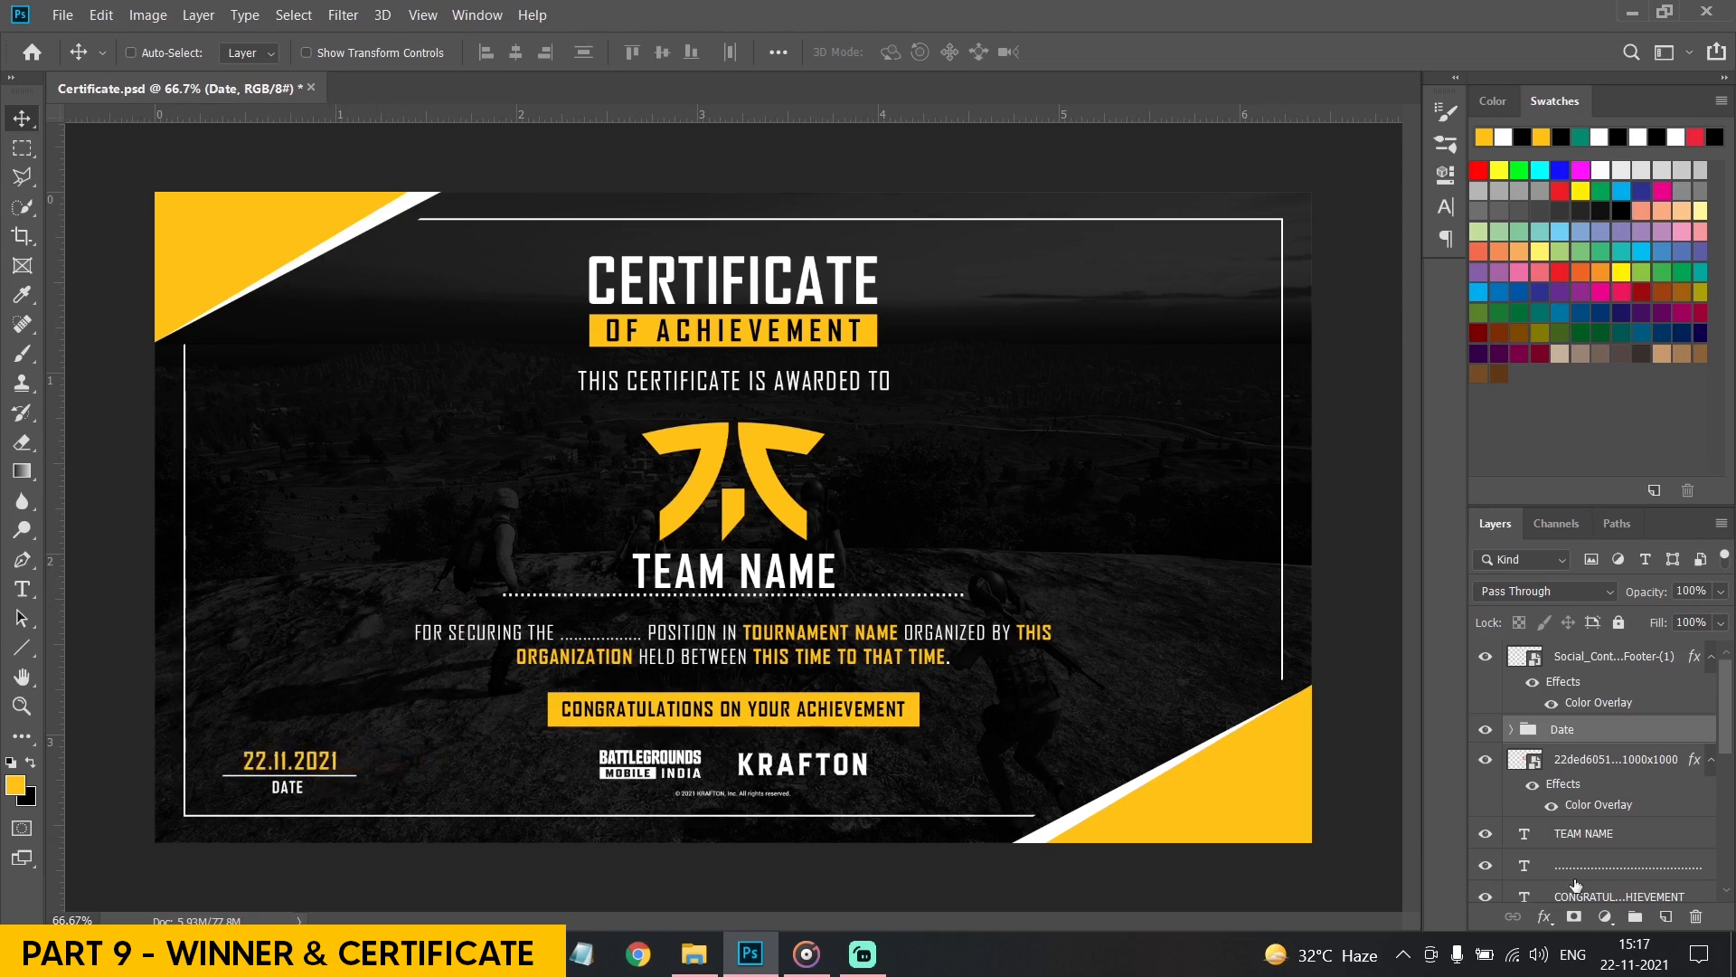
Scale down the footer logos beneath the congratulations bar and shift the Date group about 0.08 in right
click(1572, 666)
key(ctrl+t)
drag(734, 722, 734, 760)
key(Return)
drag(918, 760, 918, 754)
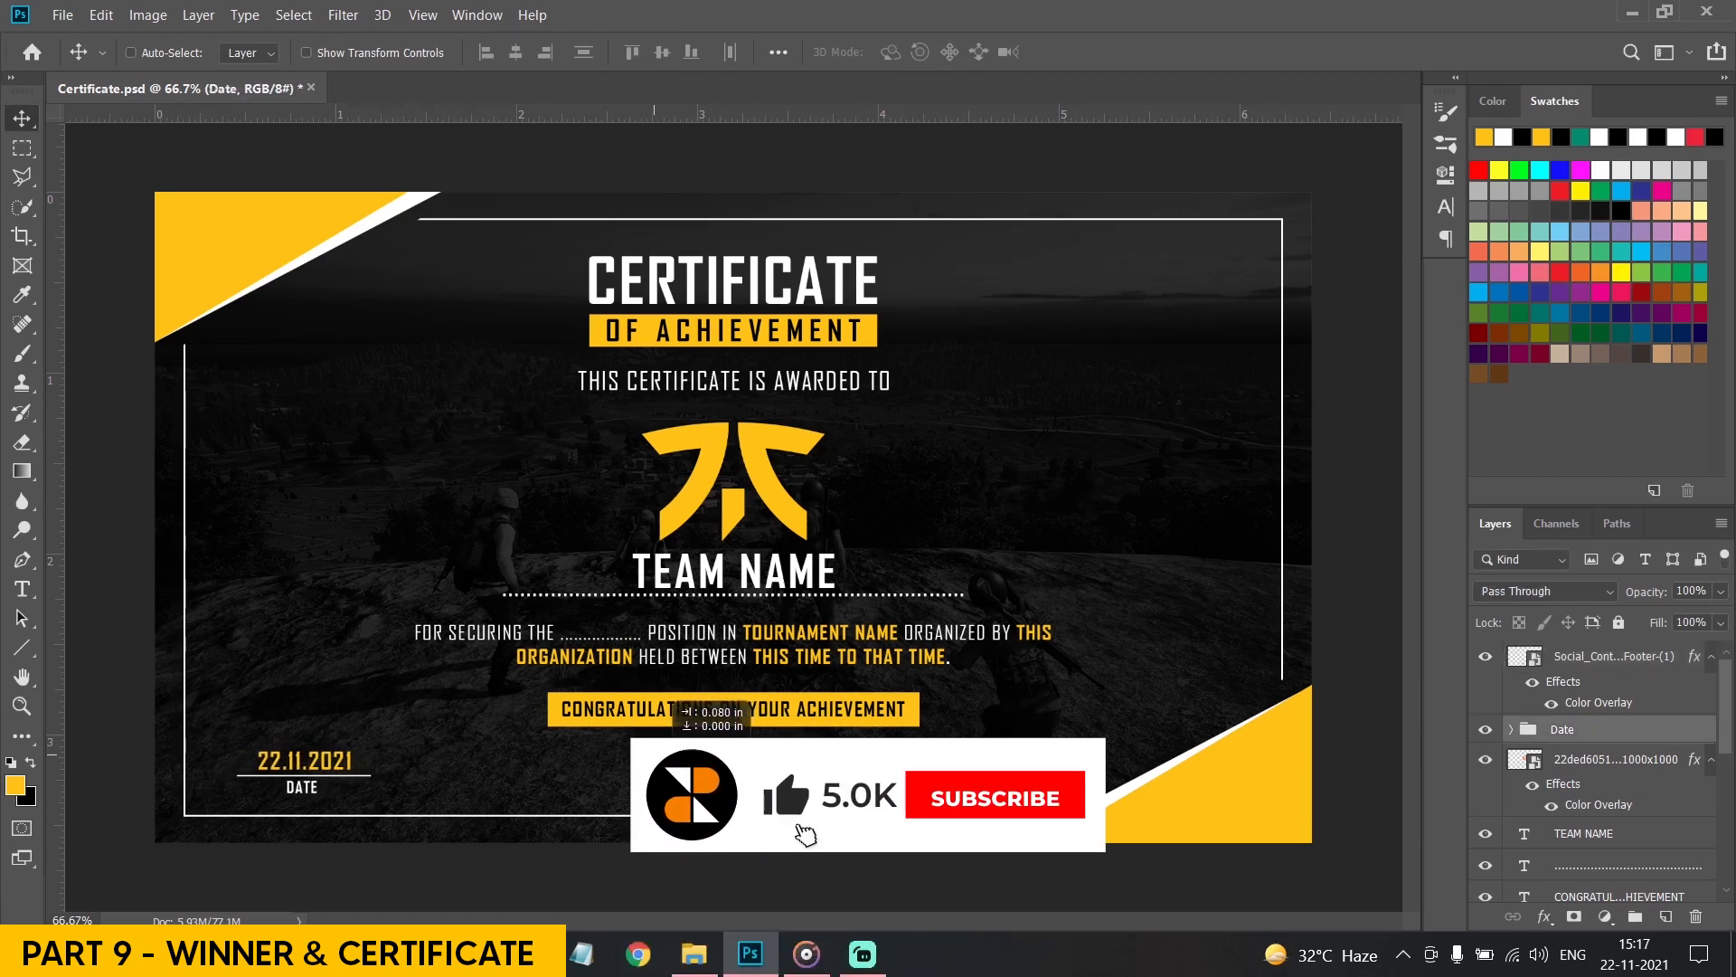
Group the team logo, TEAM NAME and dotted-line layers and name the group Name
click(1563, 792)
ctrl+click(1572, 835)
ctrl+click(1576, 866)
scroll(1564, 847, down, 1)
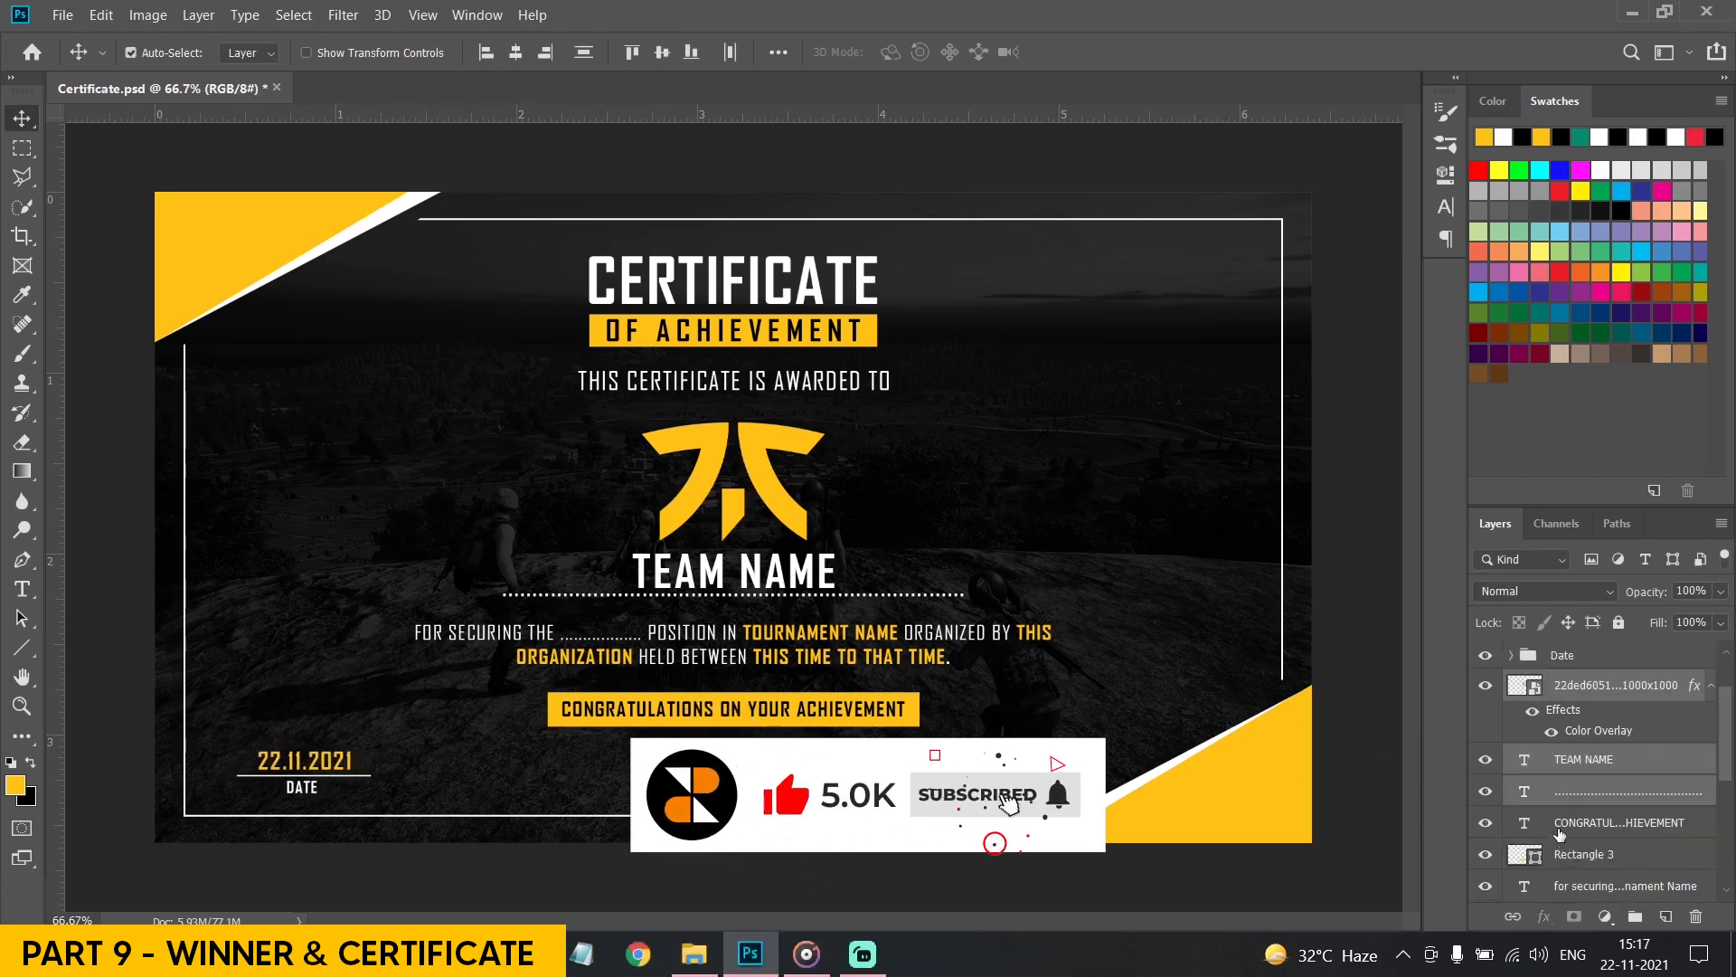
key(ctrl+g)
double_click(1567, 685)
text(Name)
key(Return)
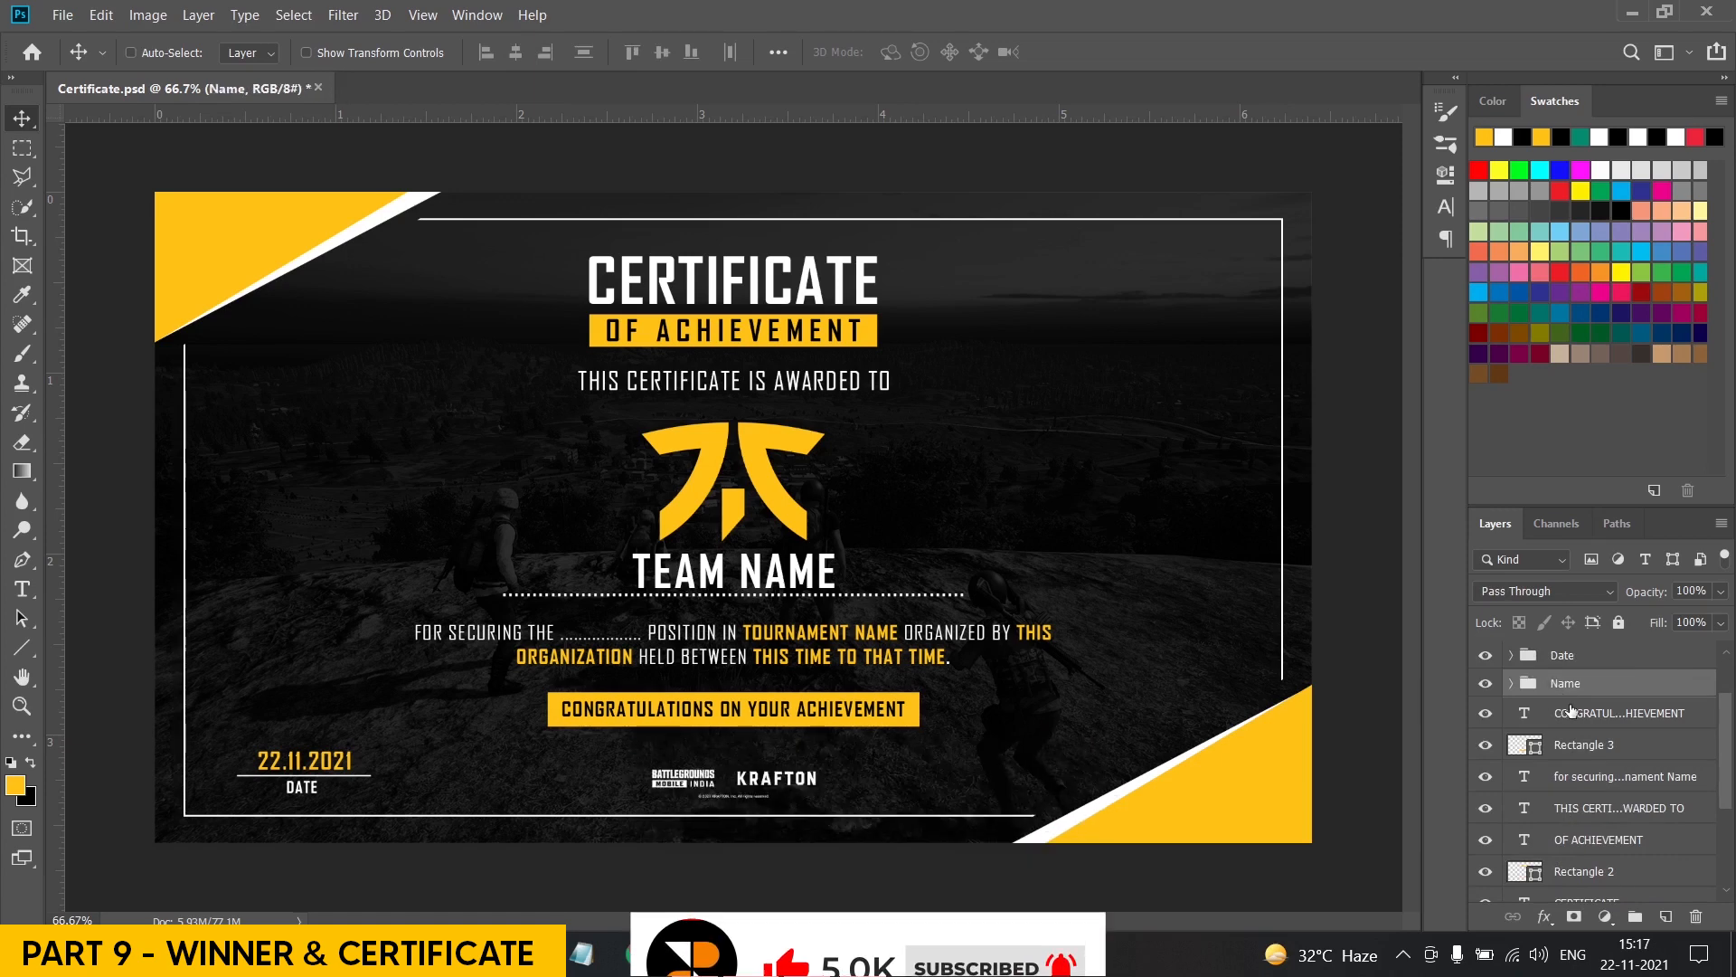
Delete only the Name group, keeping the layers inside it
click(1578, 716)
click(1564, 687)
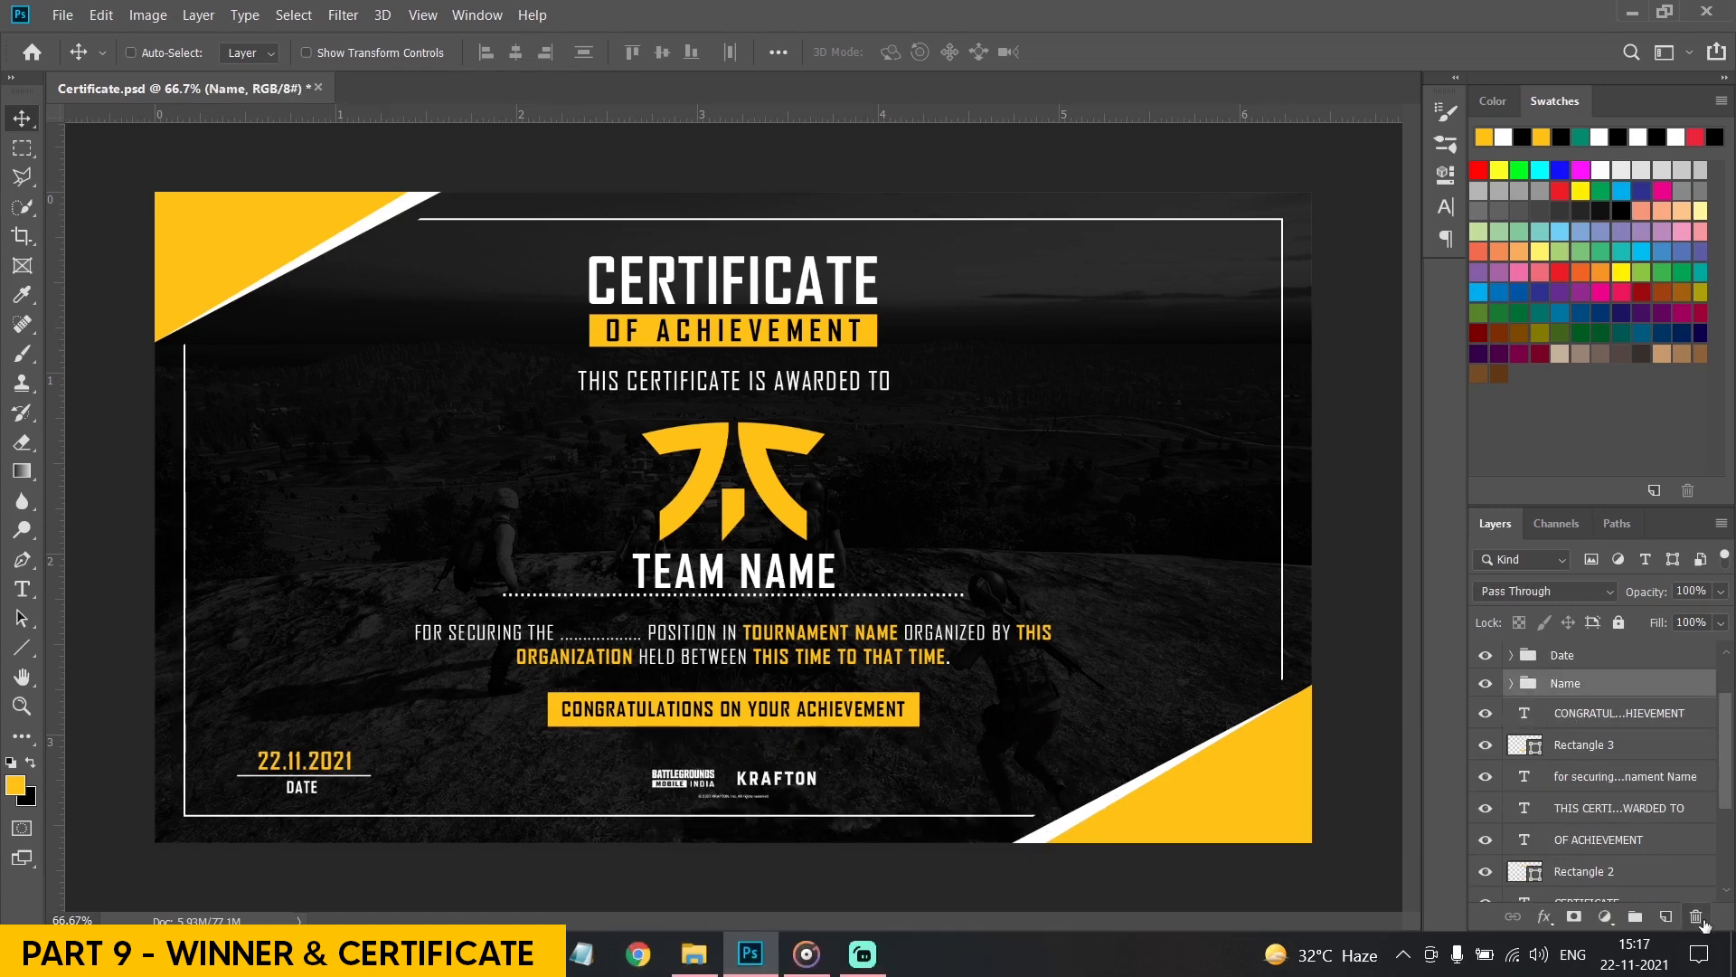
click(1697, 916)
click(1024, 372)
Group the layers from the team logo down to CERTIFICATE and name the group Text + Logo
scroll(1574, 818, down, 2)
scroll(1565, 823, down, 2)
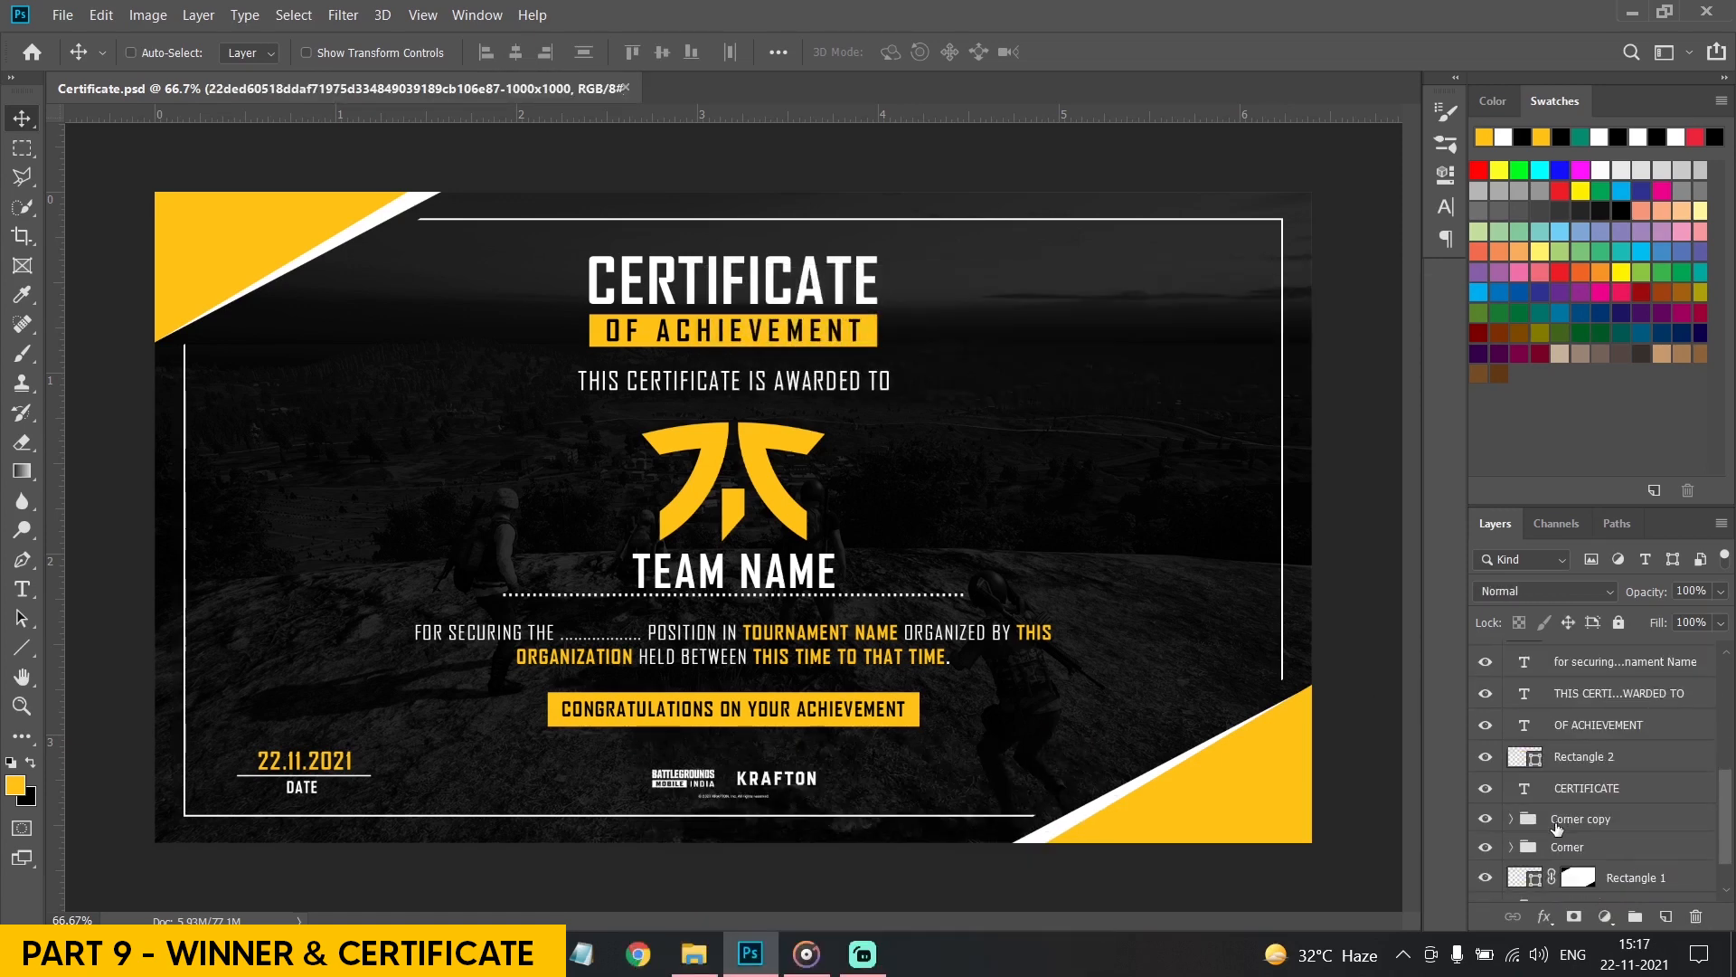
key(ctrl+g)
double_click(1564, 738)
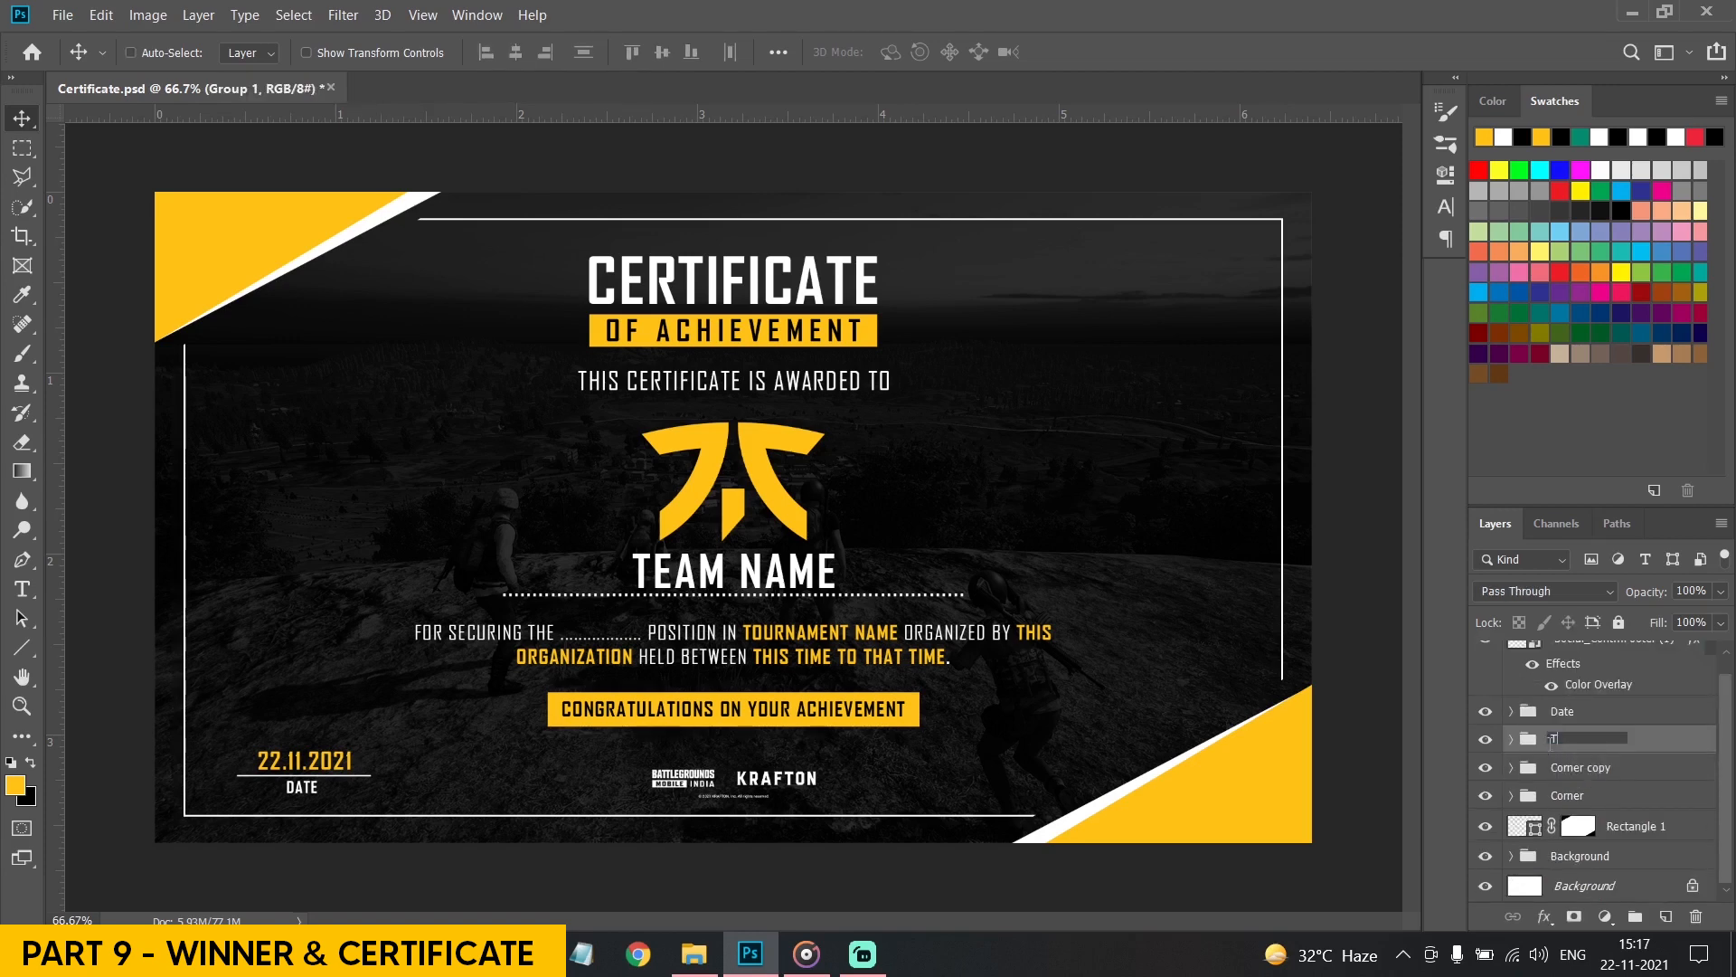
text(Text + Logo)
key(Return)
Add the text 1ST in yellow and place it over the dotted blank before POSITION in the award sentence
click(12, 595)
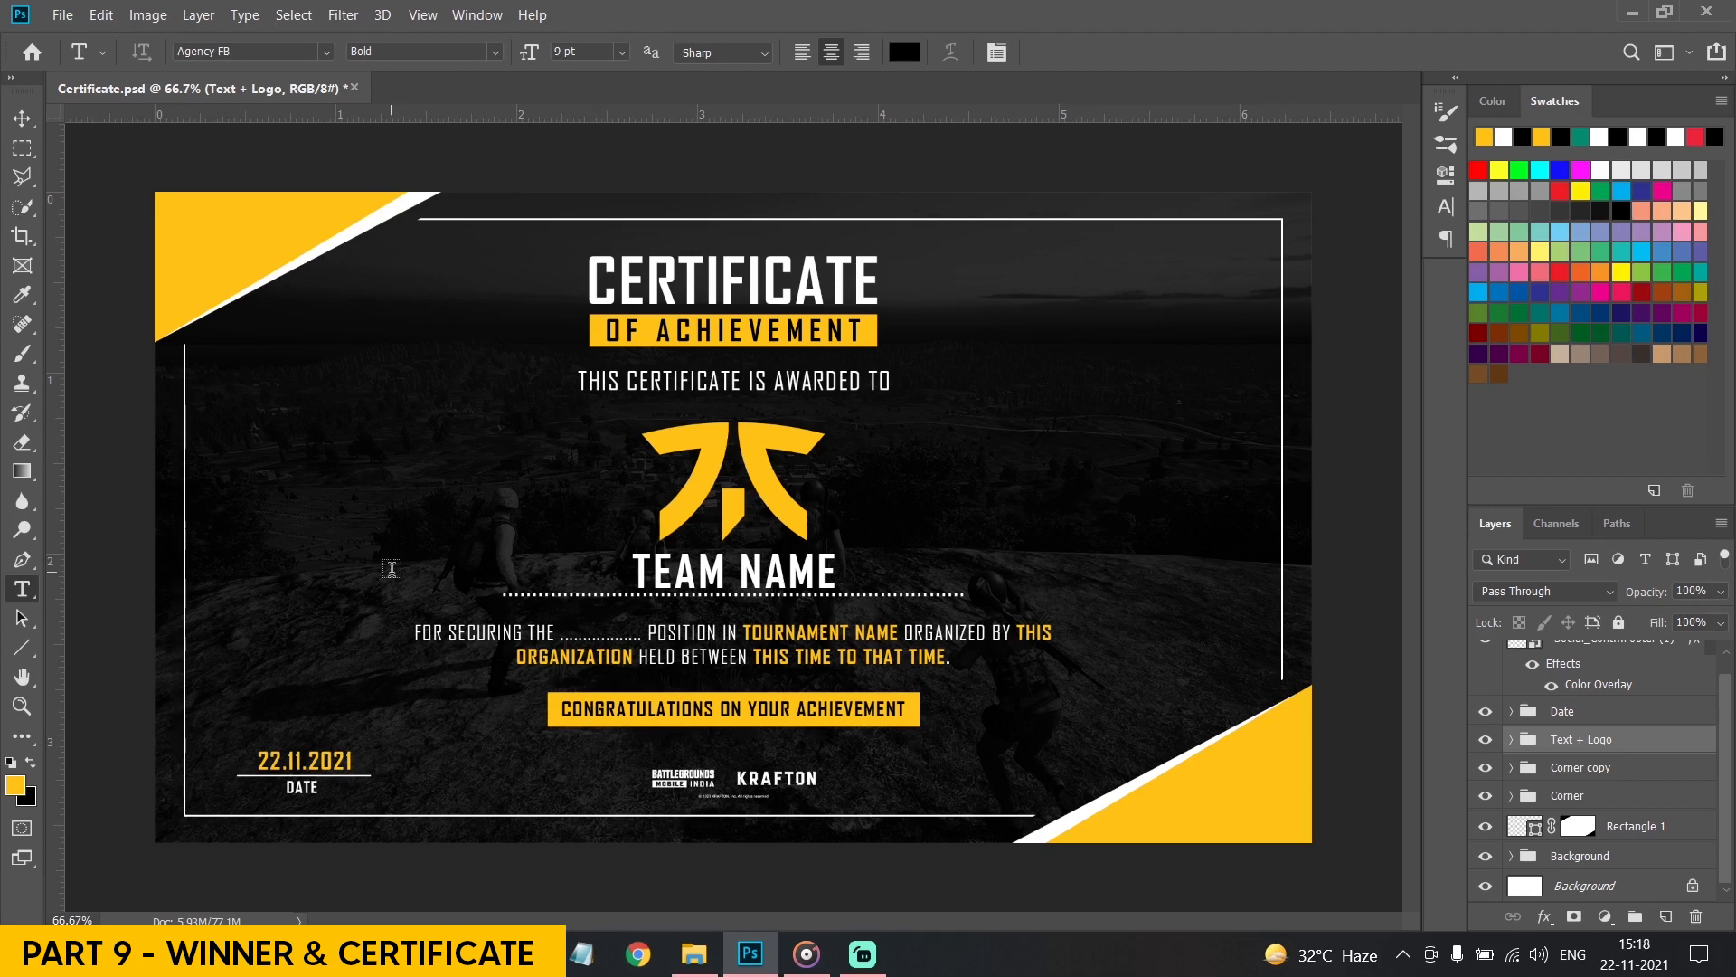
click(392, 569)
text(1st)
key(ctrl+a)
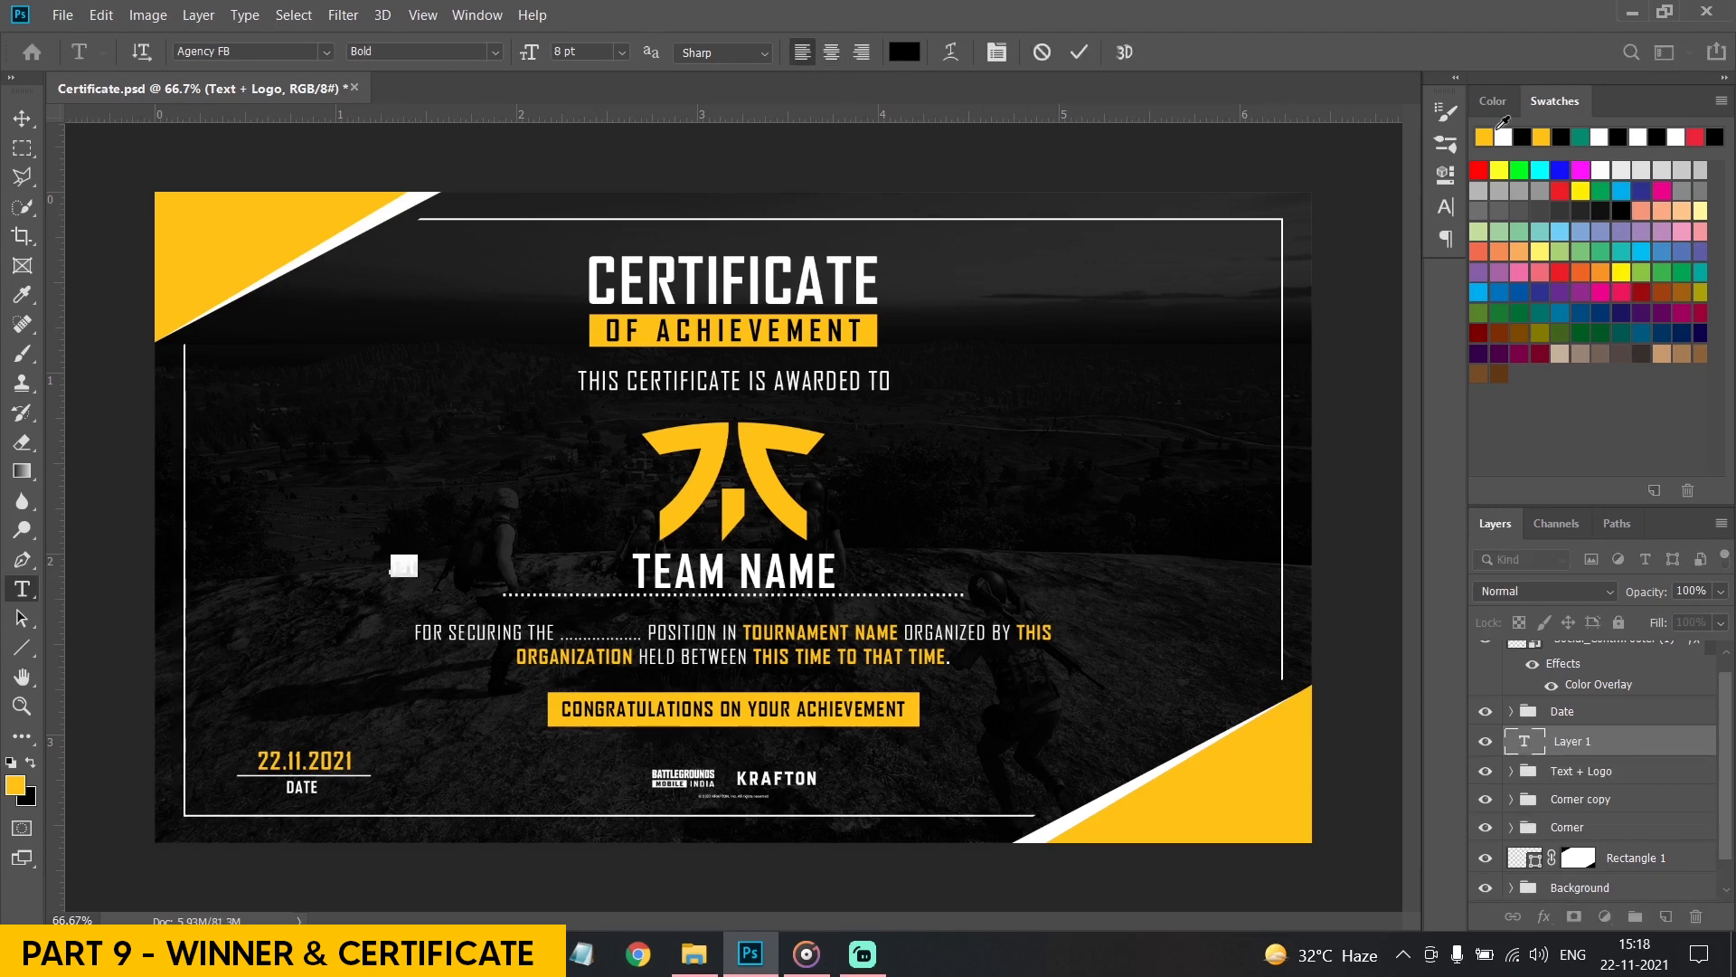
click(1484, 136)
text(12)
key(Return)
key(Return)
click(22, 117)
drag(408, 565, 603, 626)
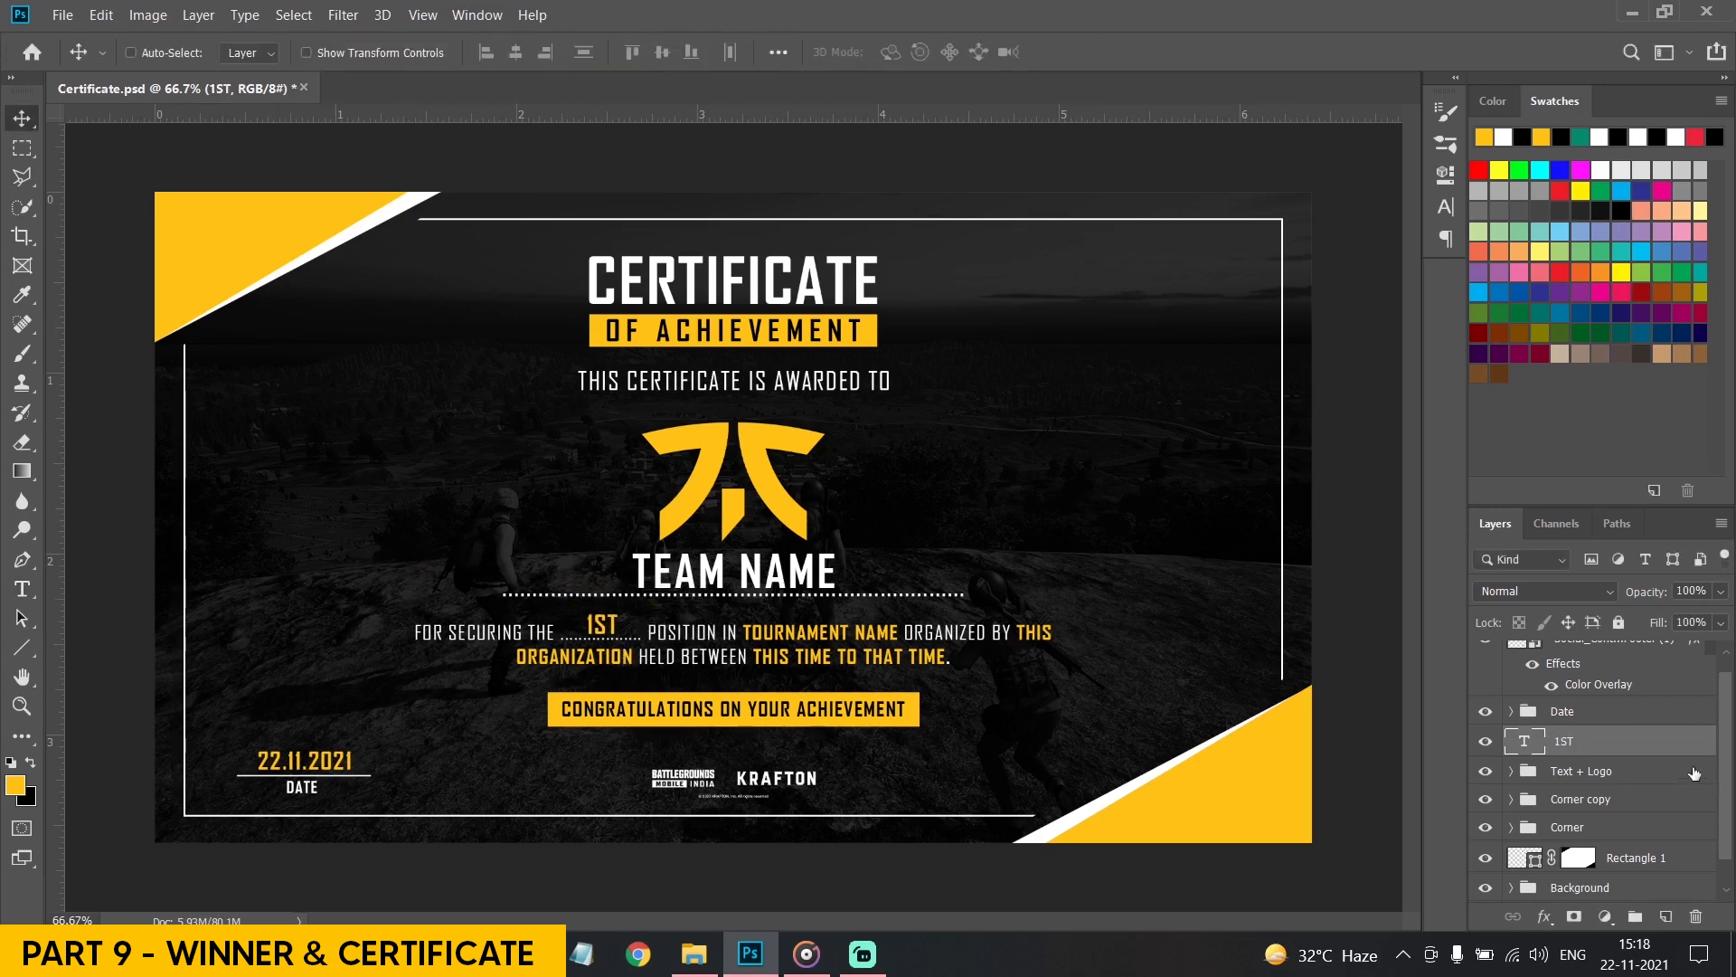
Set the 1ST text to 8 pt and move its layer into the Text + Logo group, just above the congratulations text layer
mouse_move(1587, 740)
mouse_down()
mouse_move(1586, 767)
mouse_move(1587, 717)
mouse_move(1587, 768)
mouse_up()
click(21, 588)
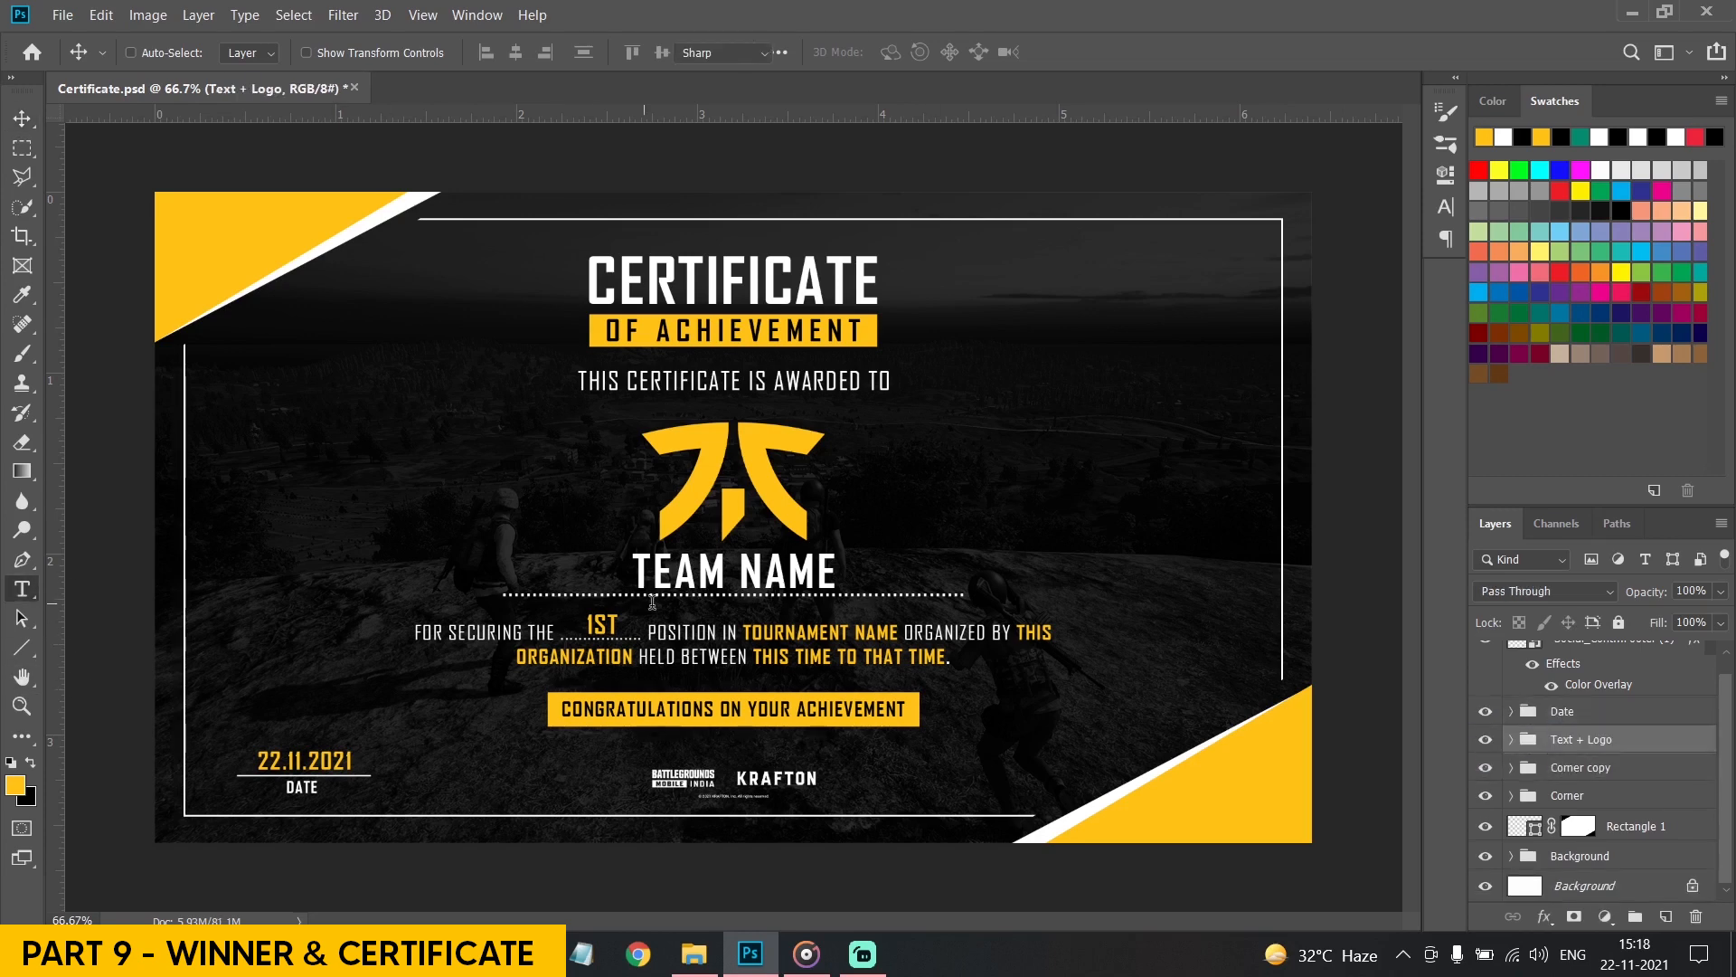
click(603, 624)
double_click(603, 624)
click(621, 51)
click(584, 121)
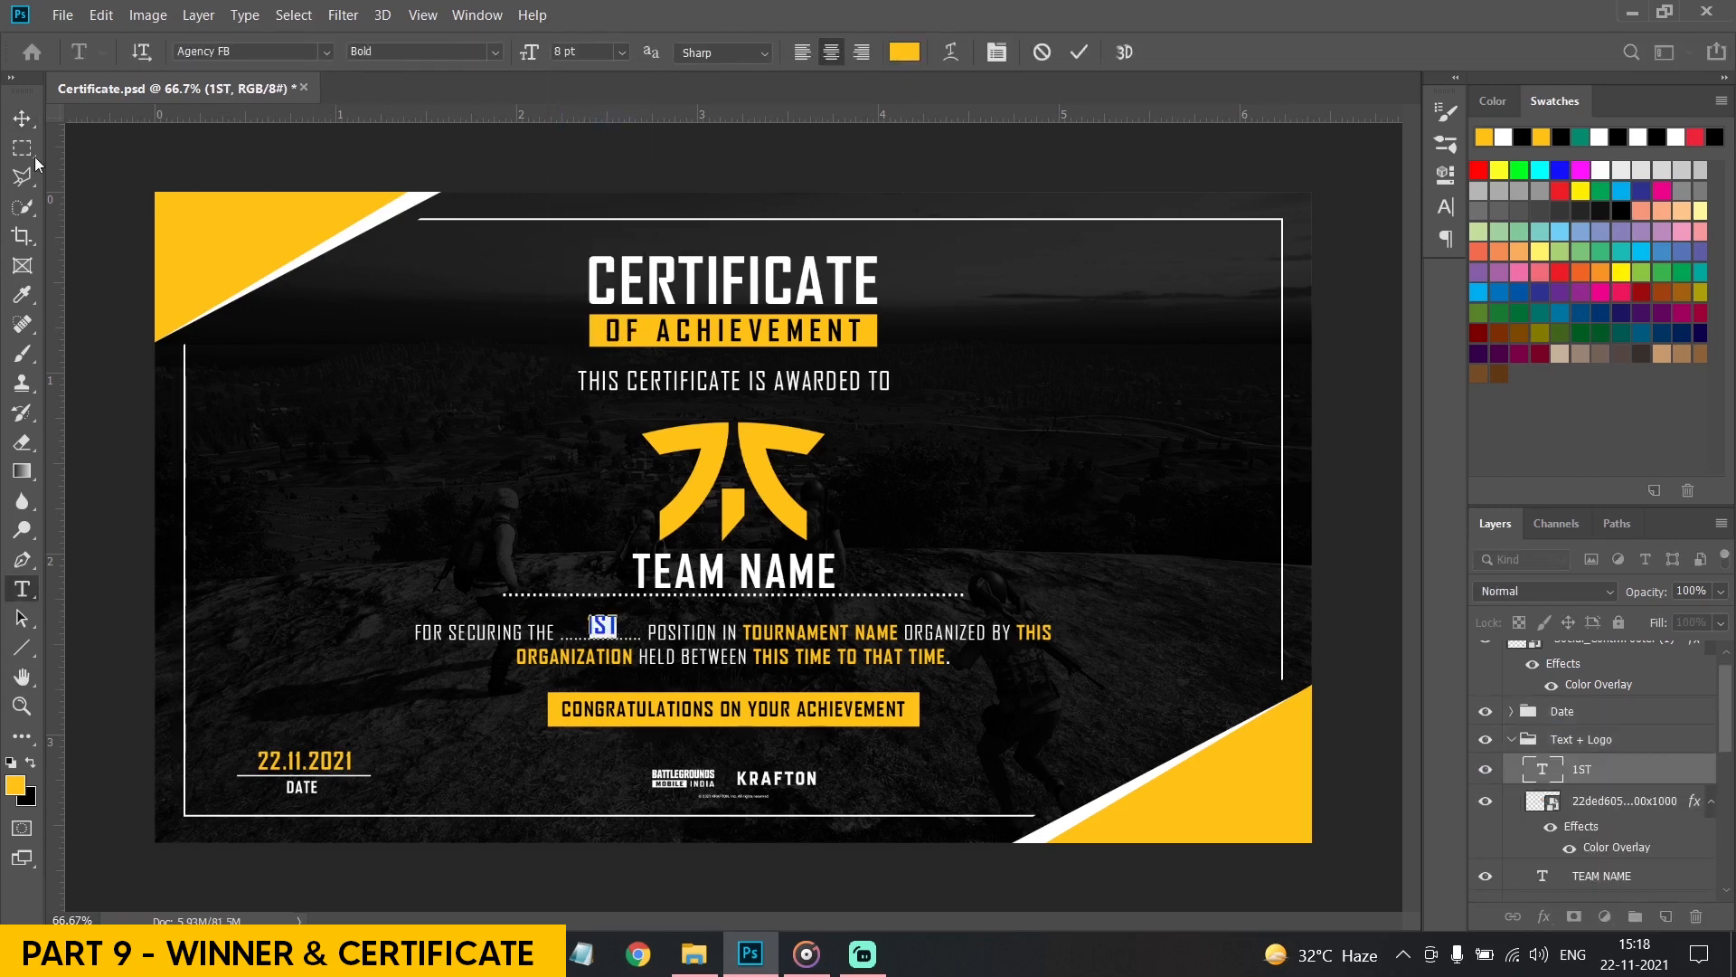
click(22, 119)
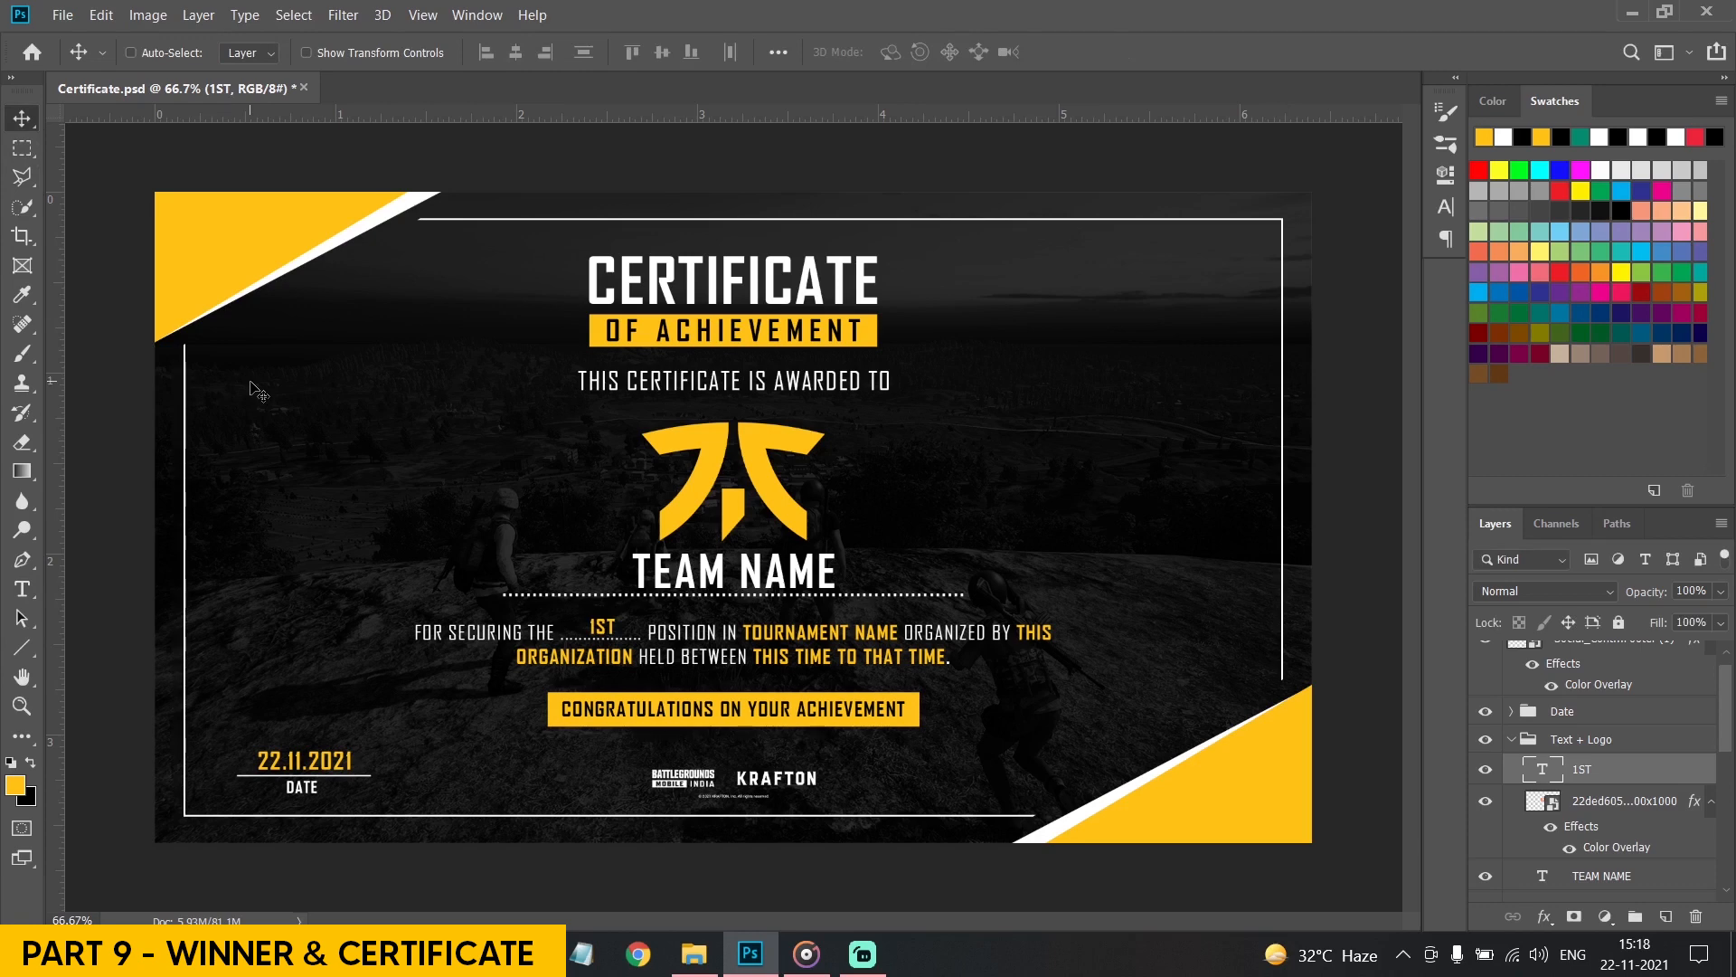
scroll(1602, 819, down, 1)
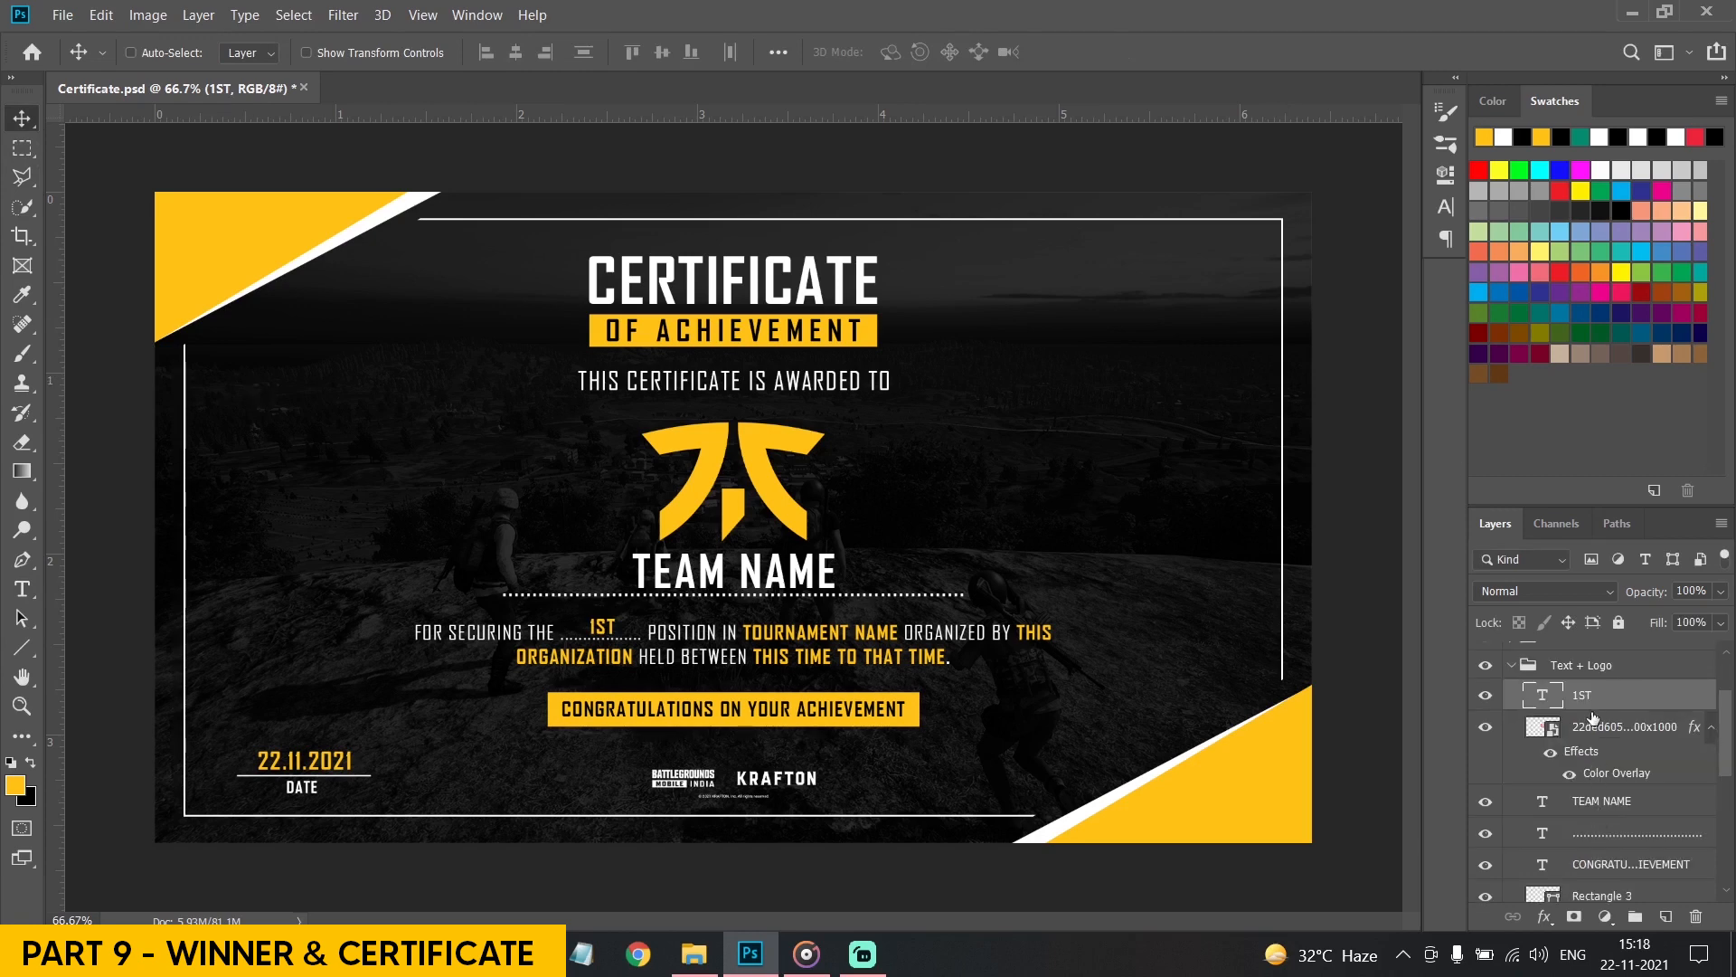
mouse_move(1593, 705)
mouse_down()
mouse_move(1604, 934)
mouse_move(1605, 680)
mouse_up()
Scale down the 1ST text, award sentence and congratulations bar together slightly and nudge them a little lower
shift+click(1609, 792)
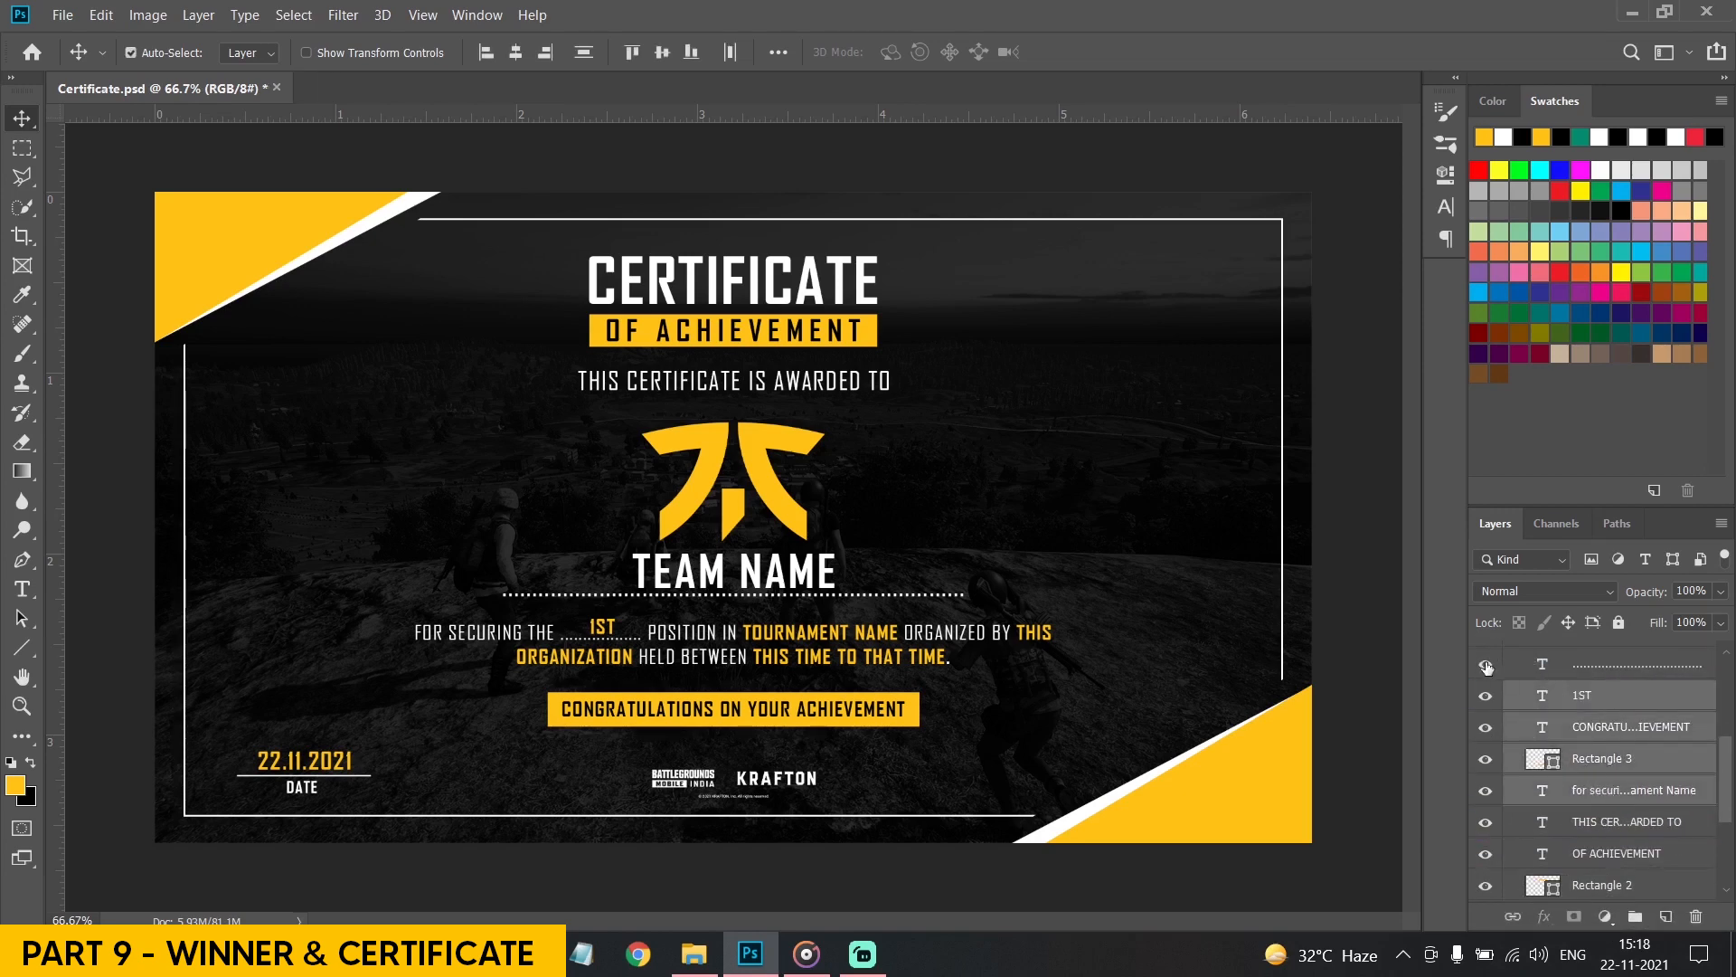
key(ctrl+t)
drag(733, 611, 721, 629)
key(Return)
key(Down)
key(Down)
key(Down)
key(Down)
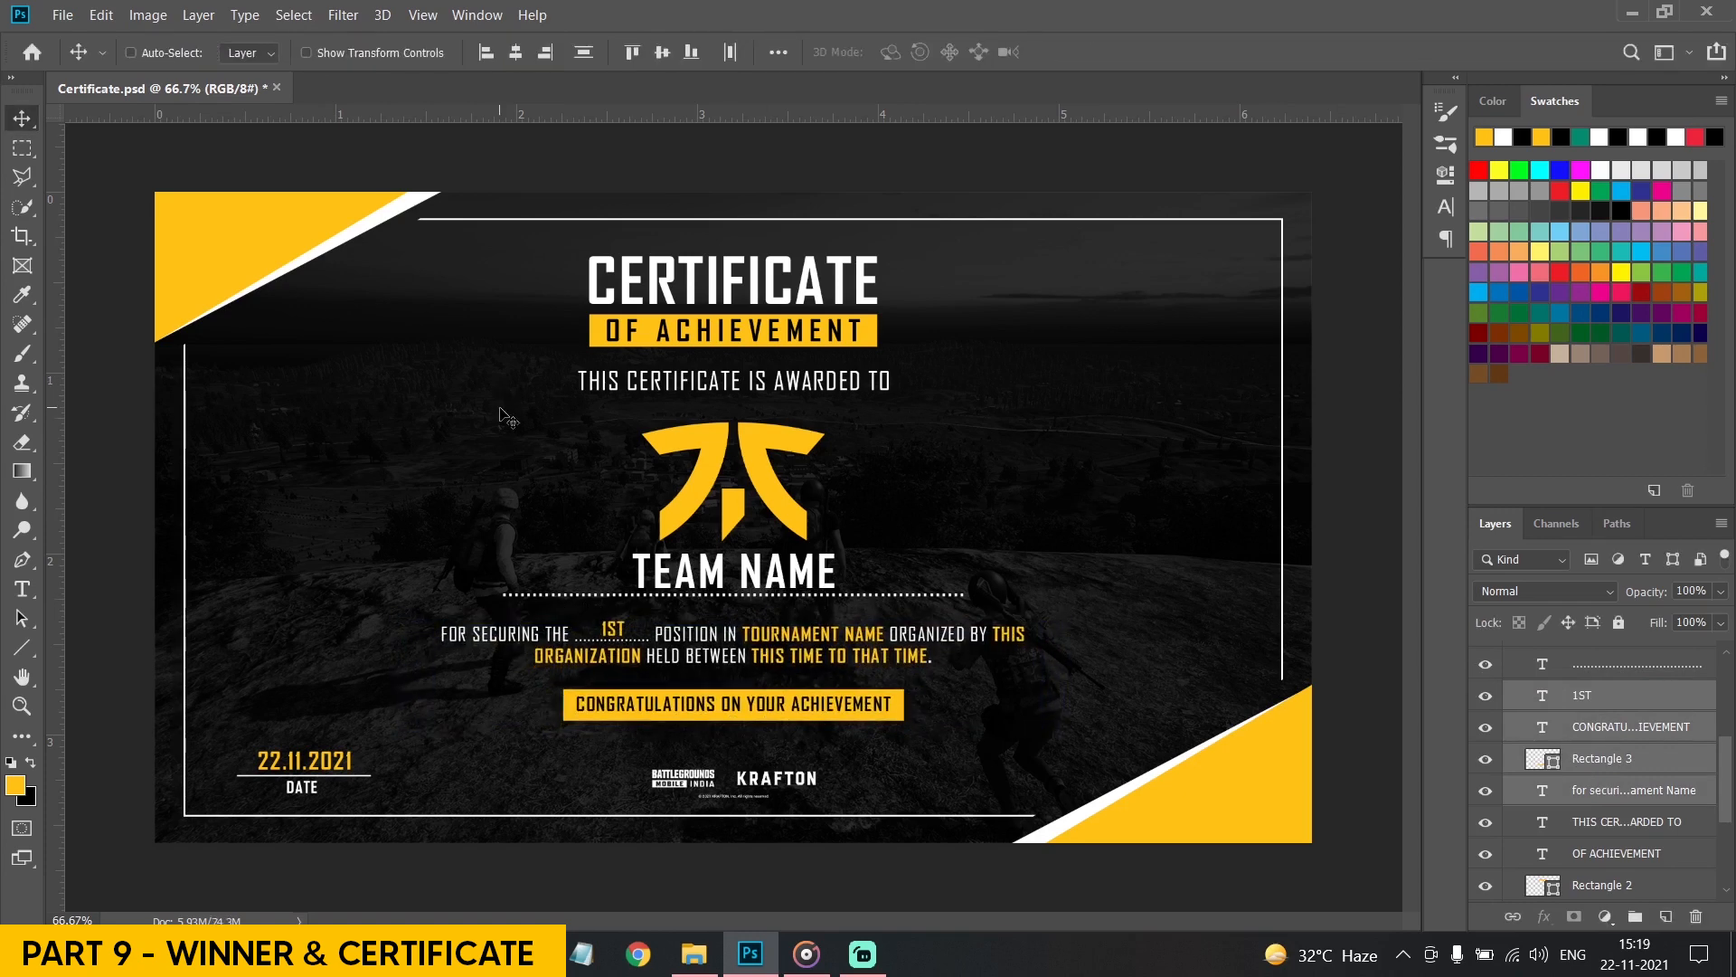
key(Down)
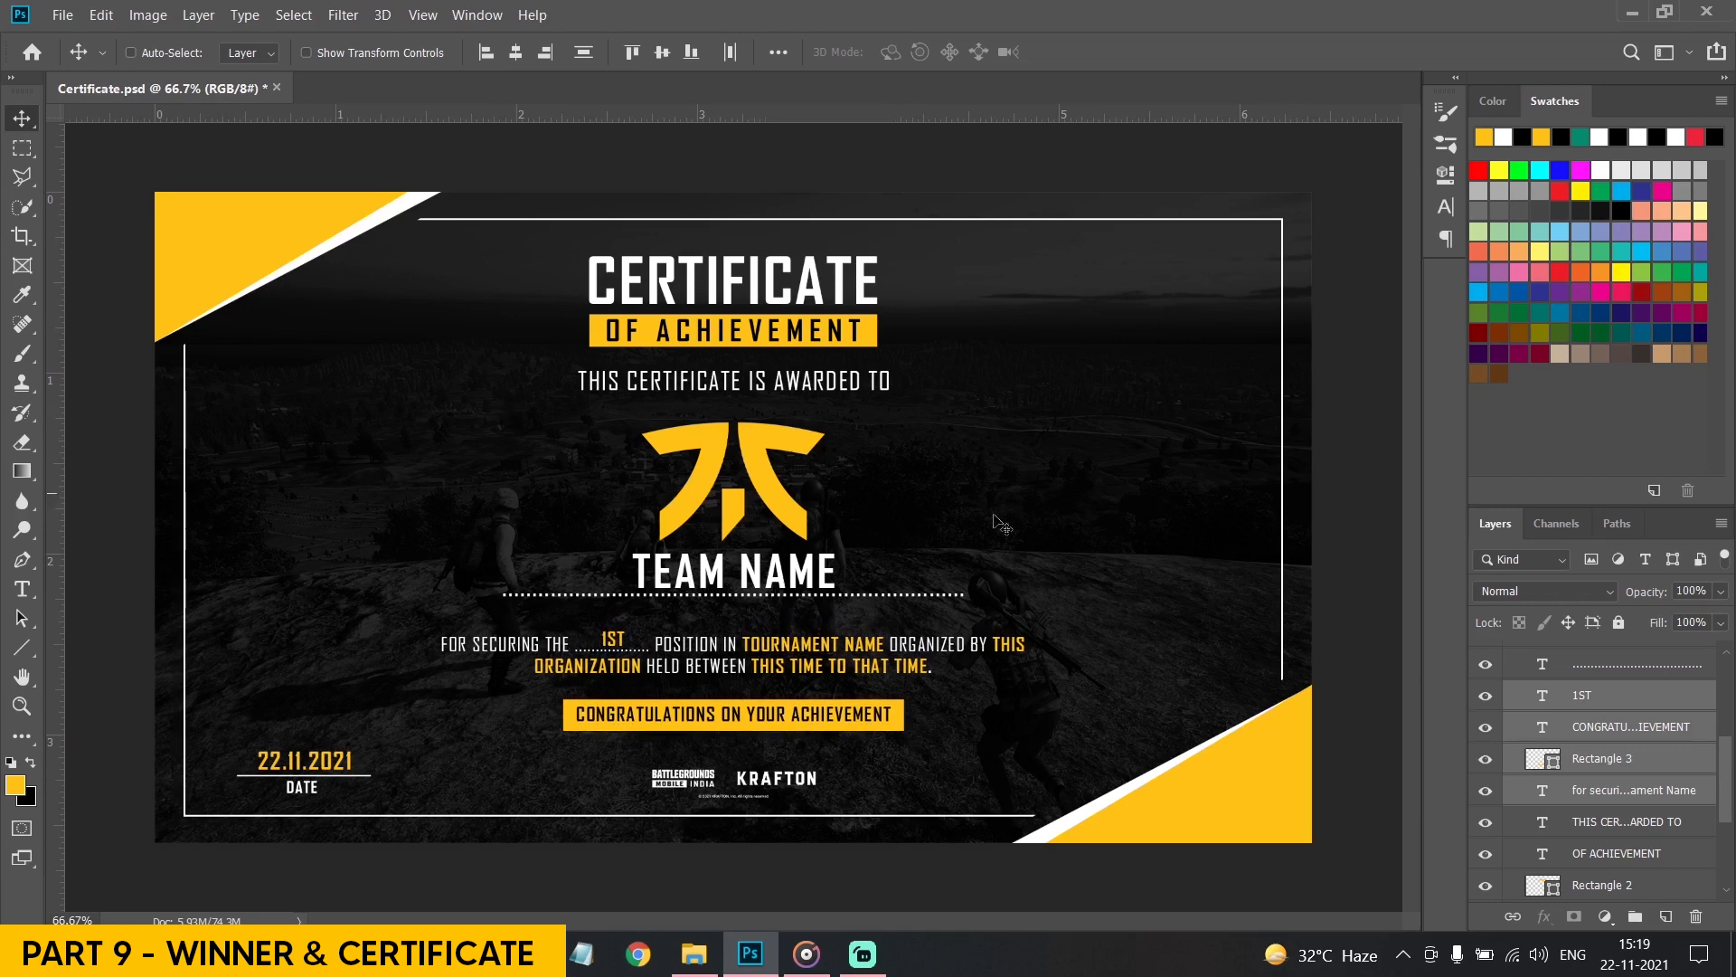
Nudge the TEAM NAME text and its dotted line slightly lower, closer to the award sentence
scroll(1613, 718, up, 2)
click(1585, 726)
shift+click(1584, 714)
key(Down)
key(Down)
key(Down)
key(Down)
key(Down)
key(Down)
key(Down)
key(Down)
key(Down)
key(Down)
key(Down)
key(Down)
key(Down)
key(Down)
key(Down)
key(Down)
key(Down)
key(Down)
key(Down)
key(Down)
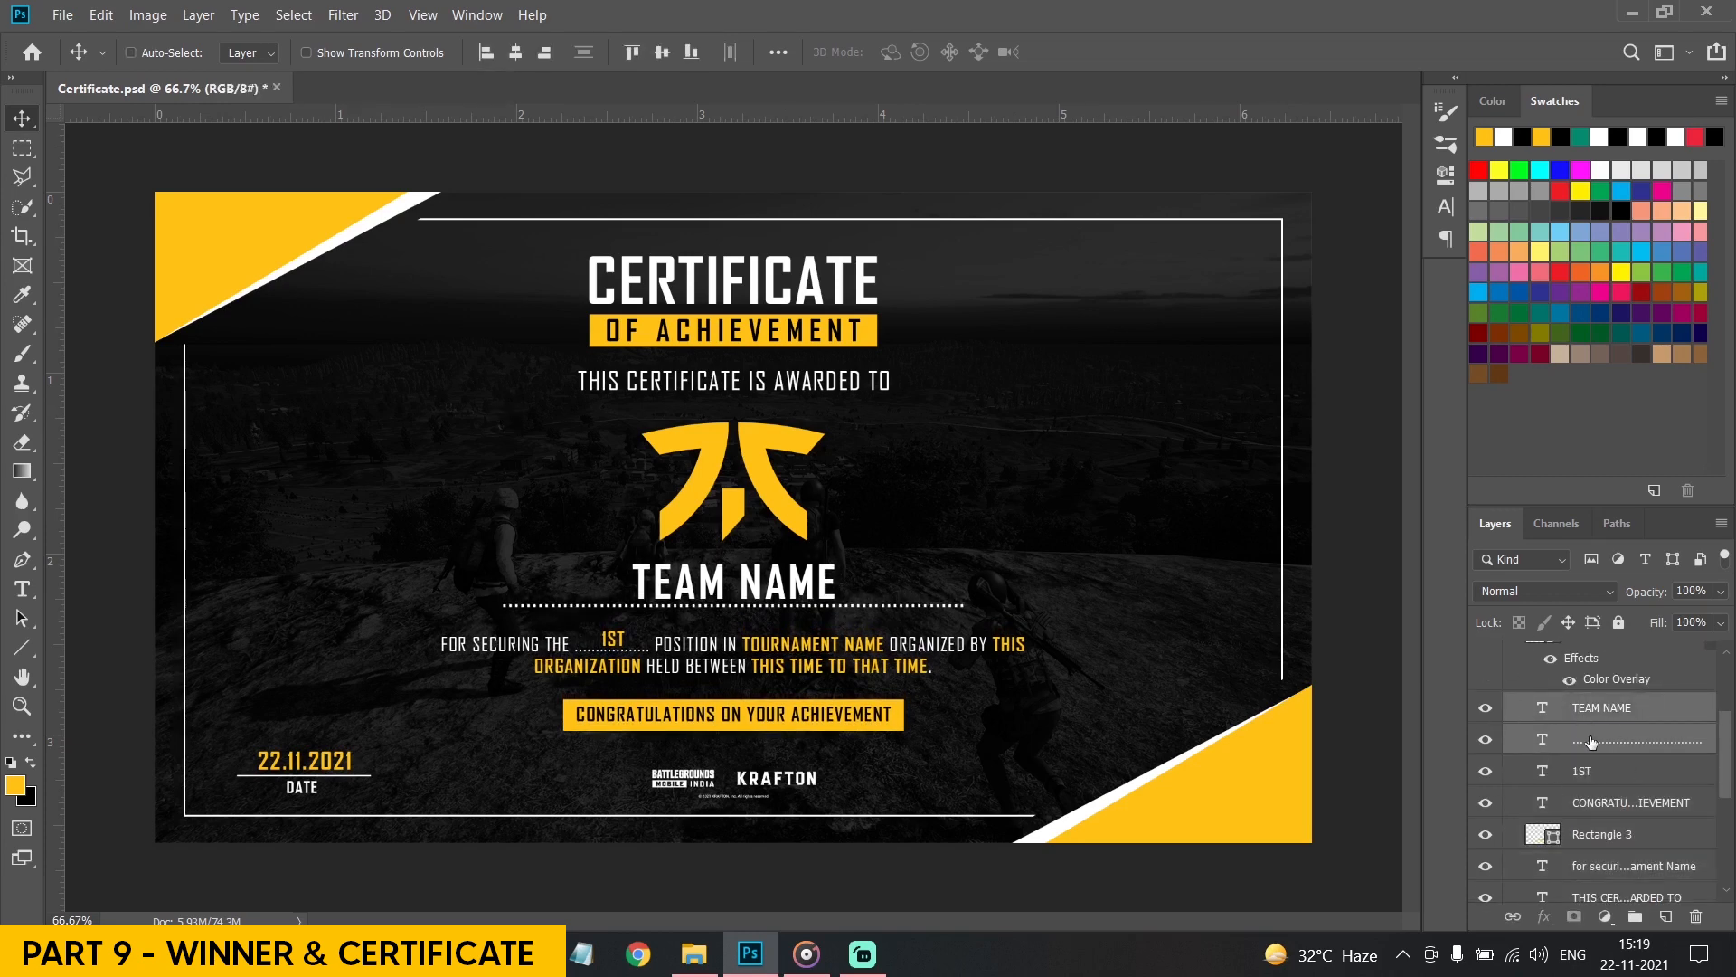
click(1592, 742)
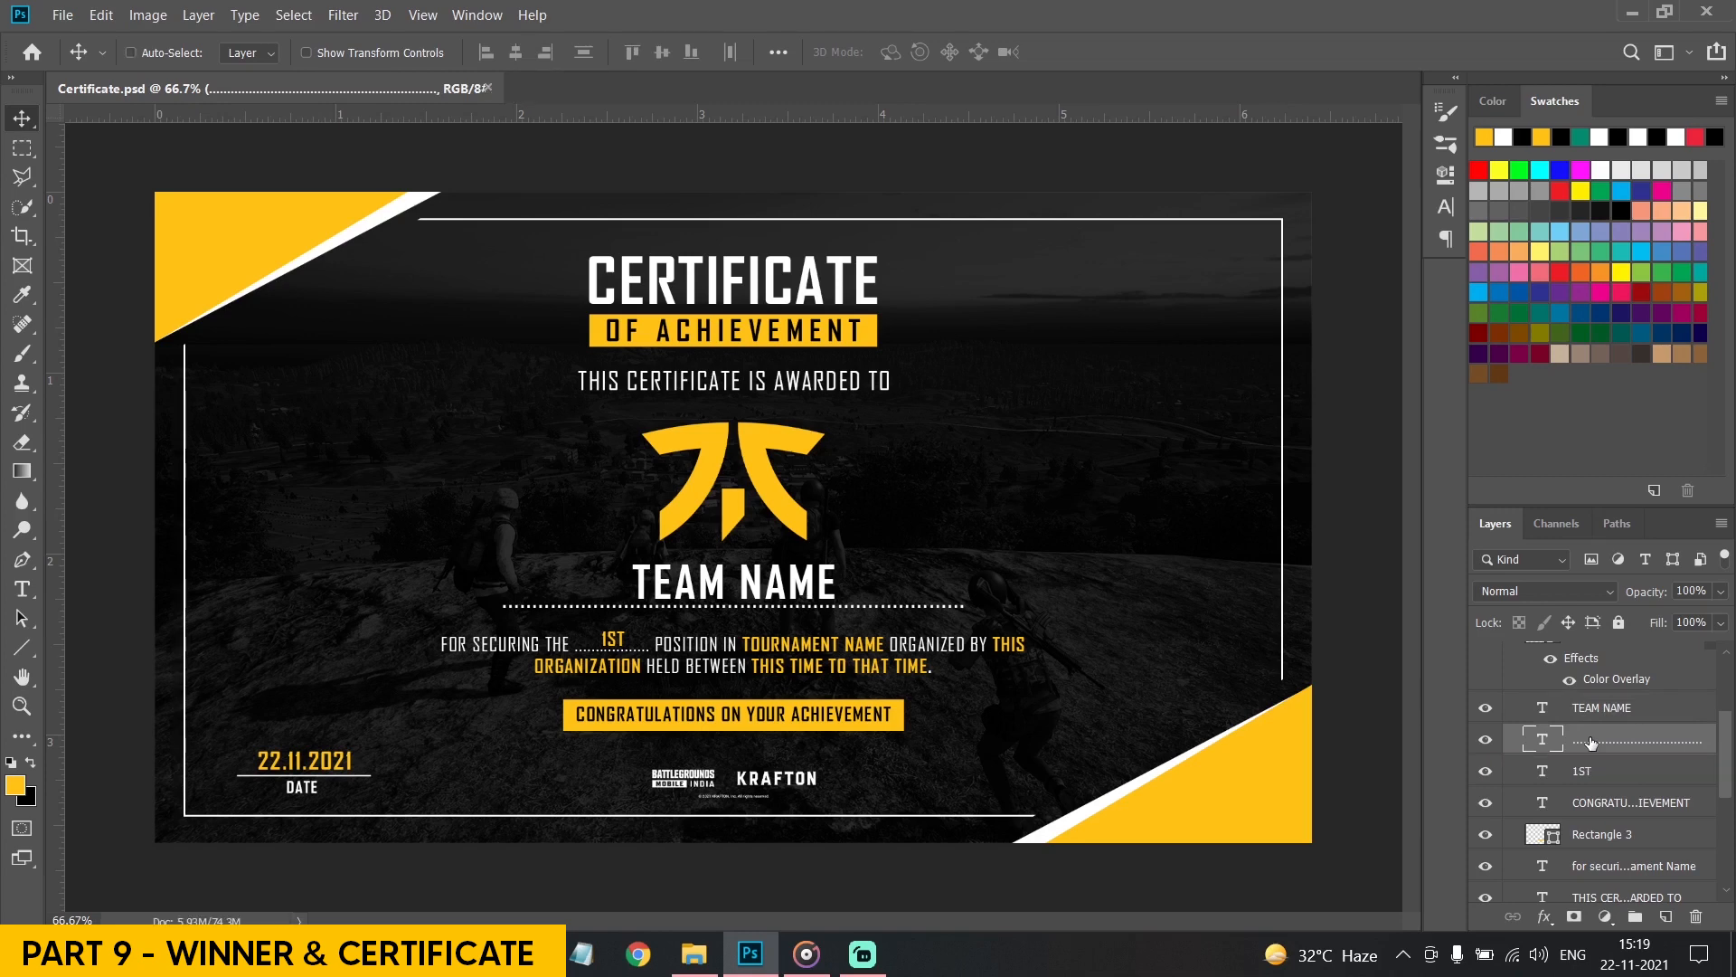
Collapse the Text + Logo group and move the Corner copy, Corner and Rectangle 1 layers into the Background group
scroll(1589, 742, up, 3)
click(1509, 760)
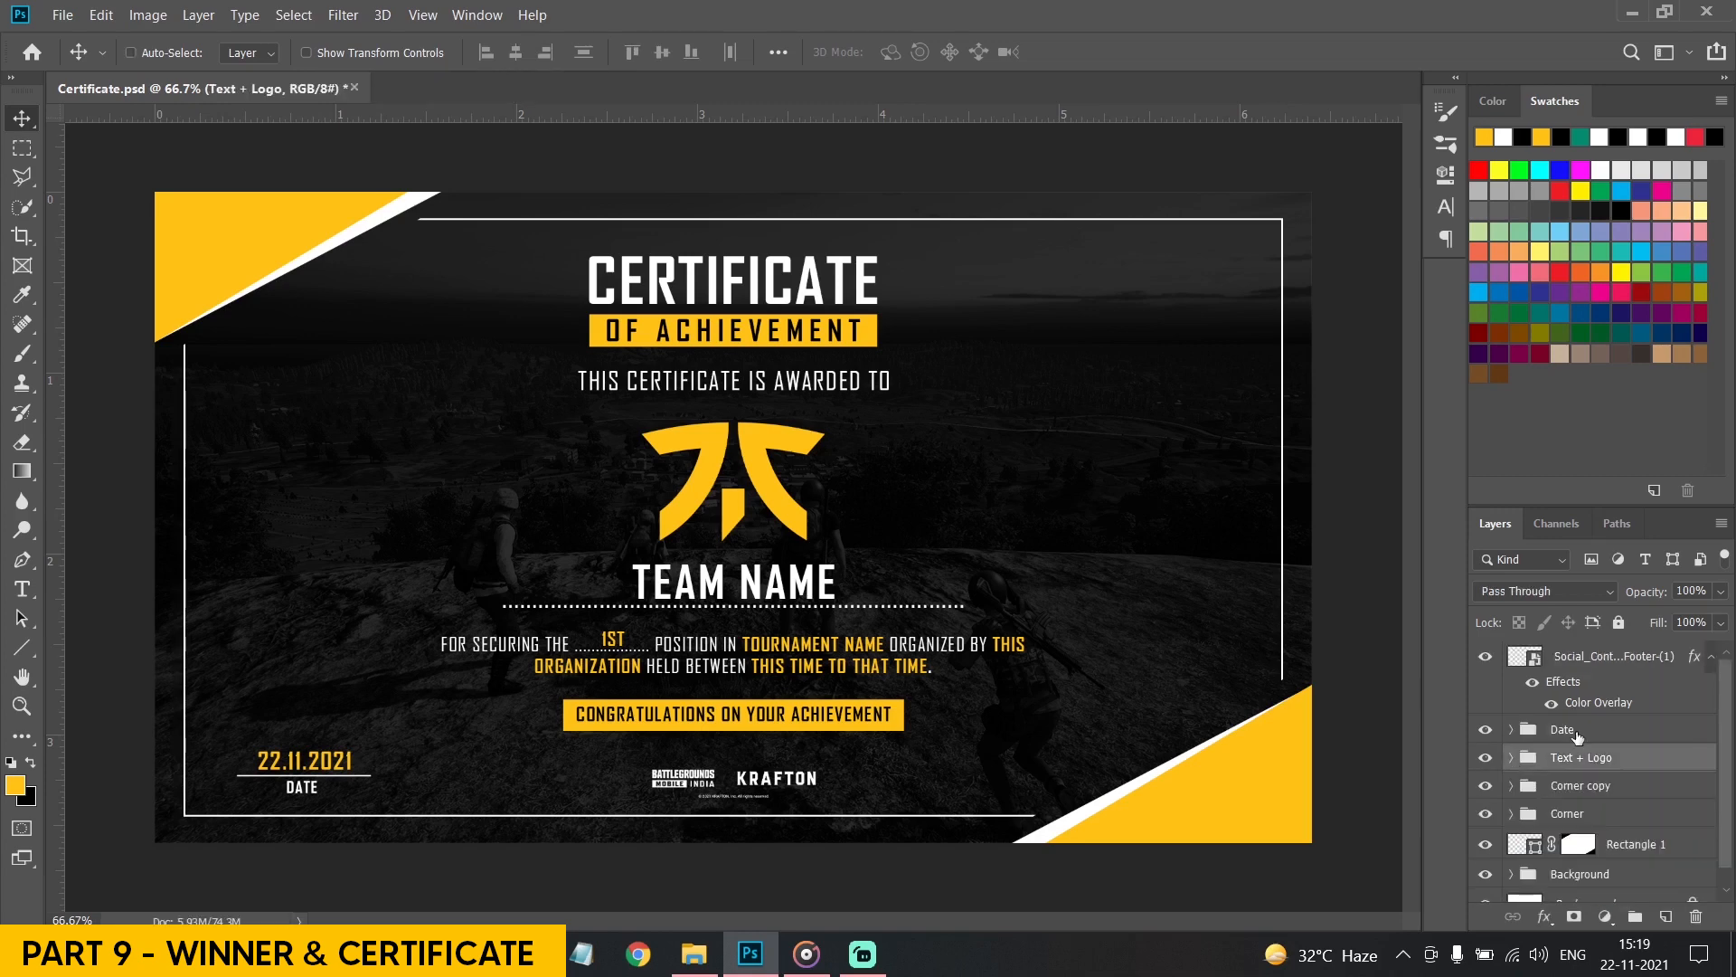
click(1628, 845)
scroll(1618, 848, down, 1)
ctrl+click(1609, 797)
ctrl+click(1606, 774)
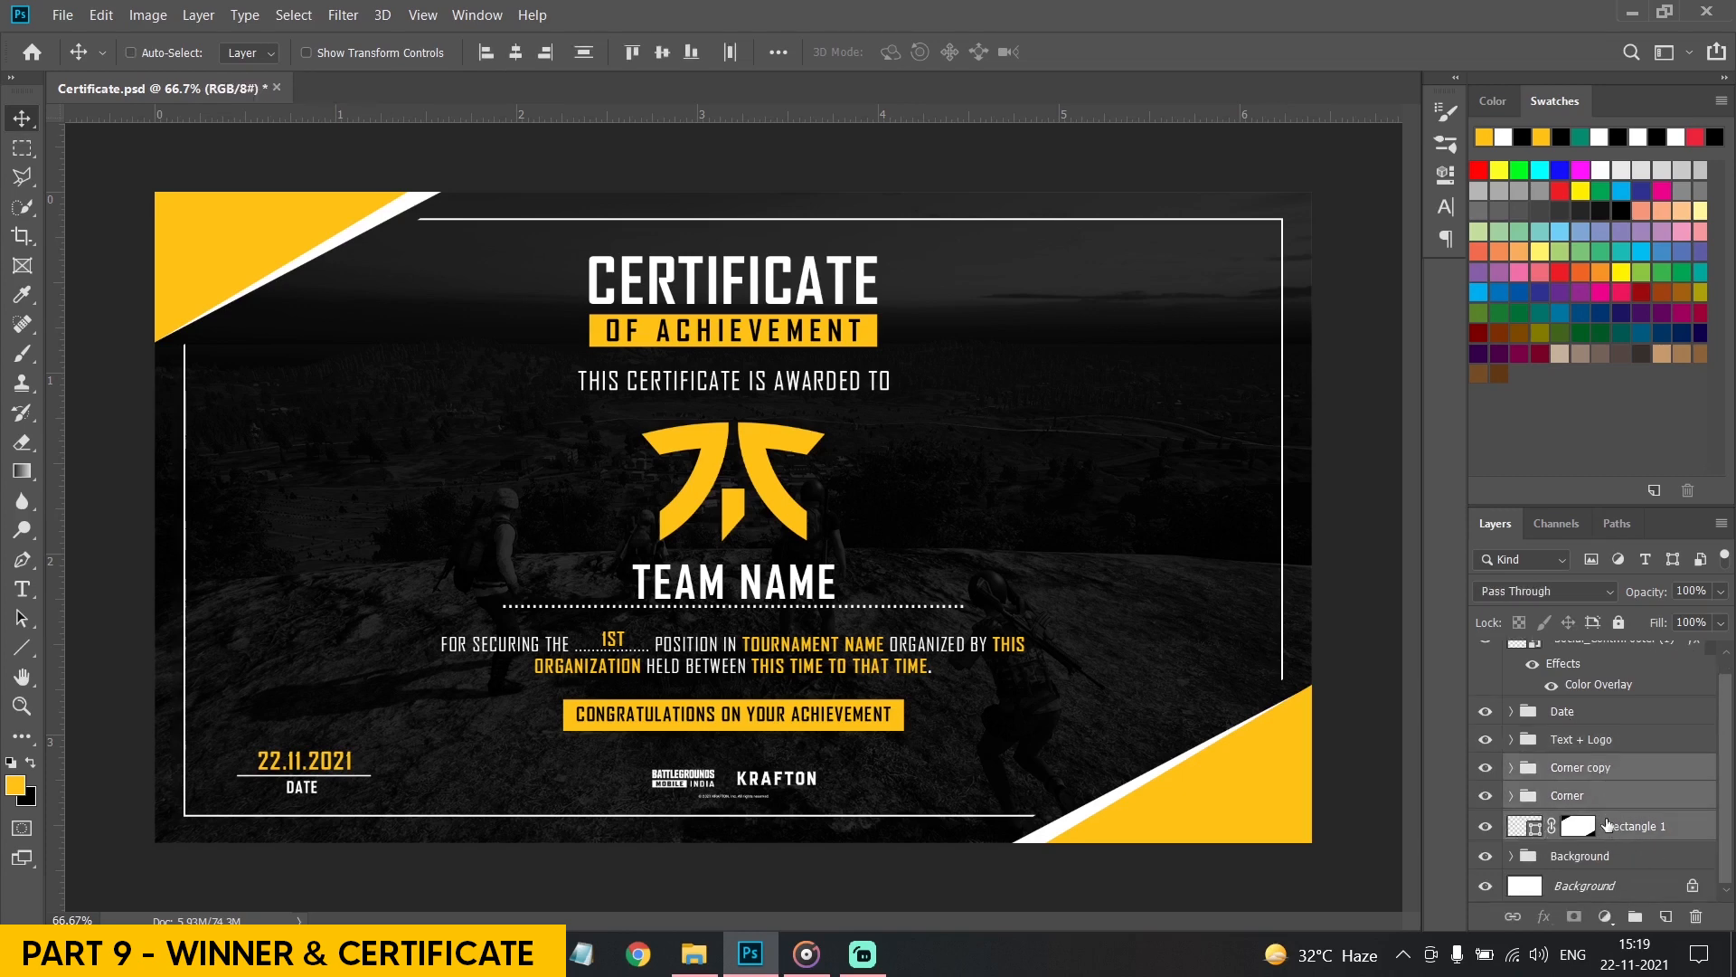
drag(1609, 824, 1614, 858)
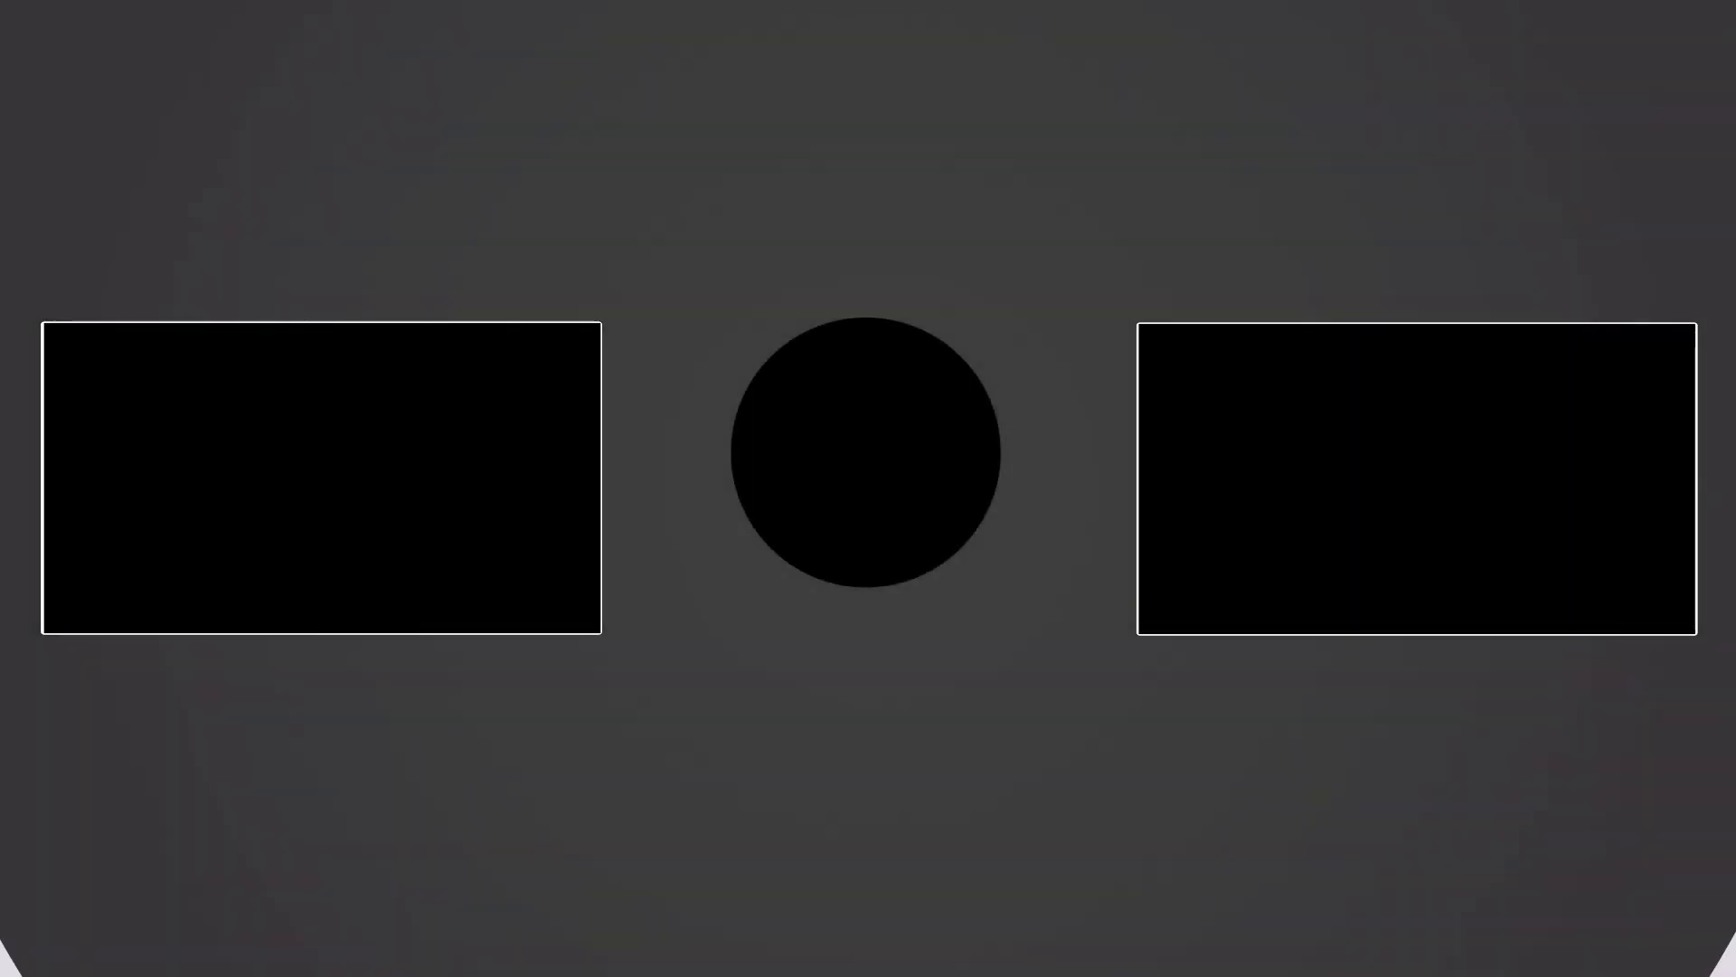